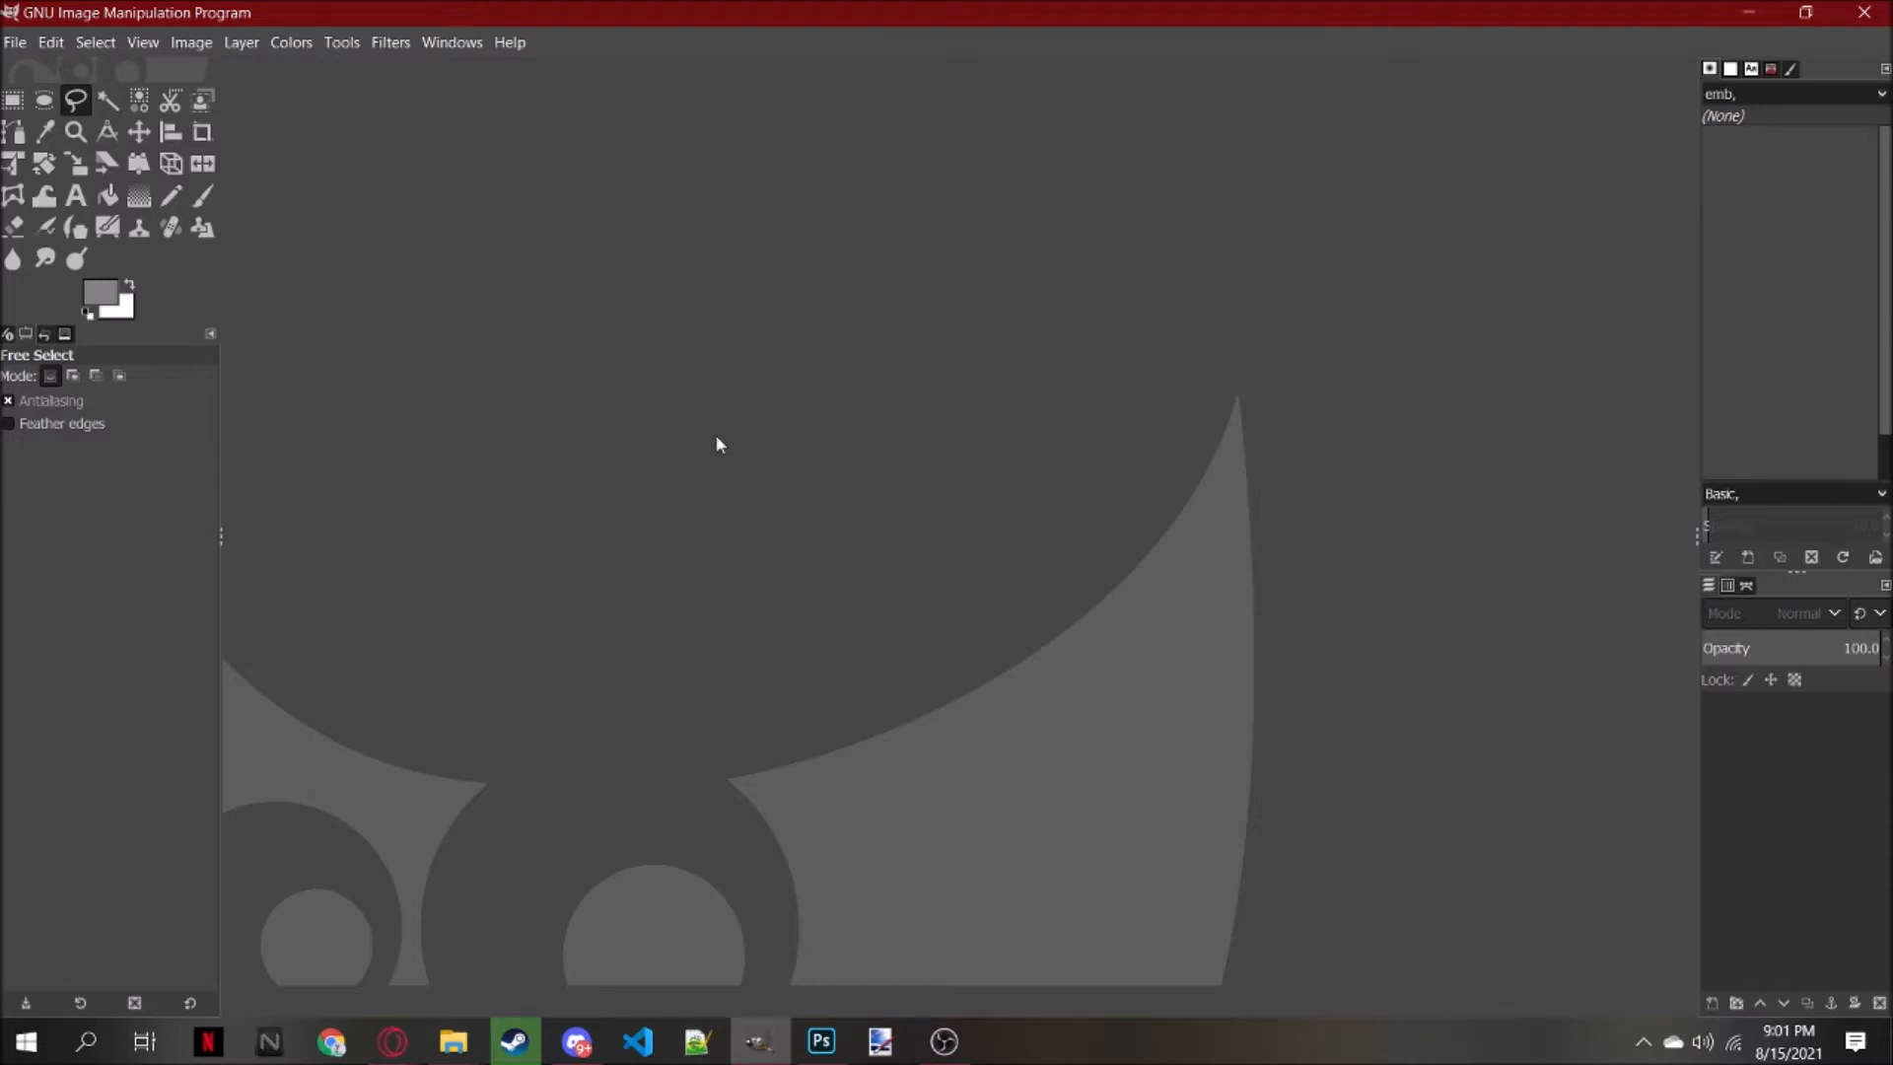
Browse to the PSD Frames folder on the Desktop for opening an image
left_click(16, 44)
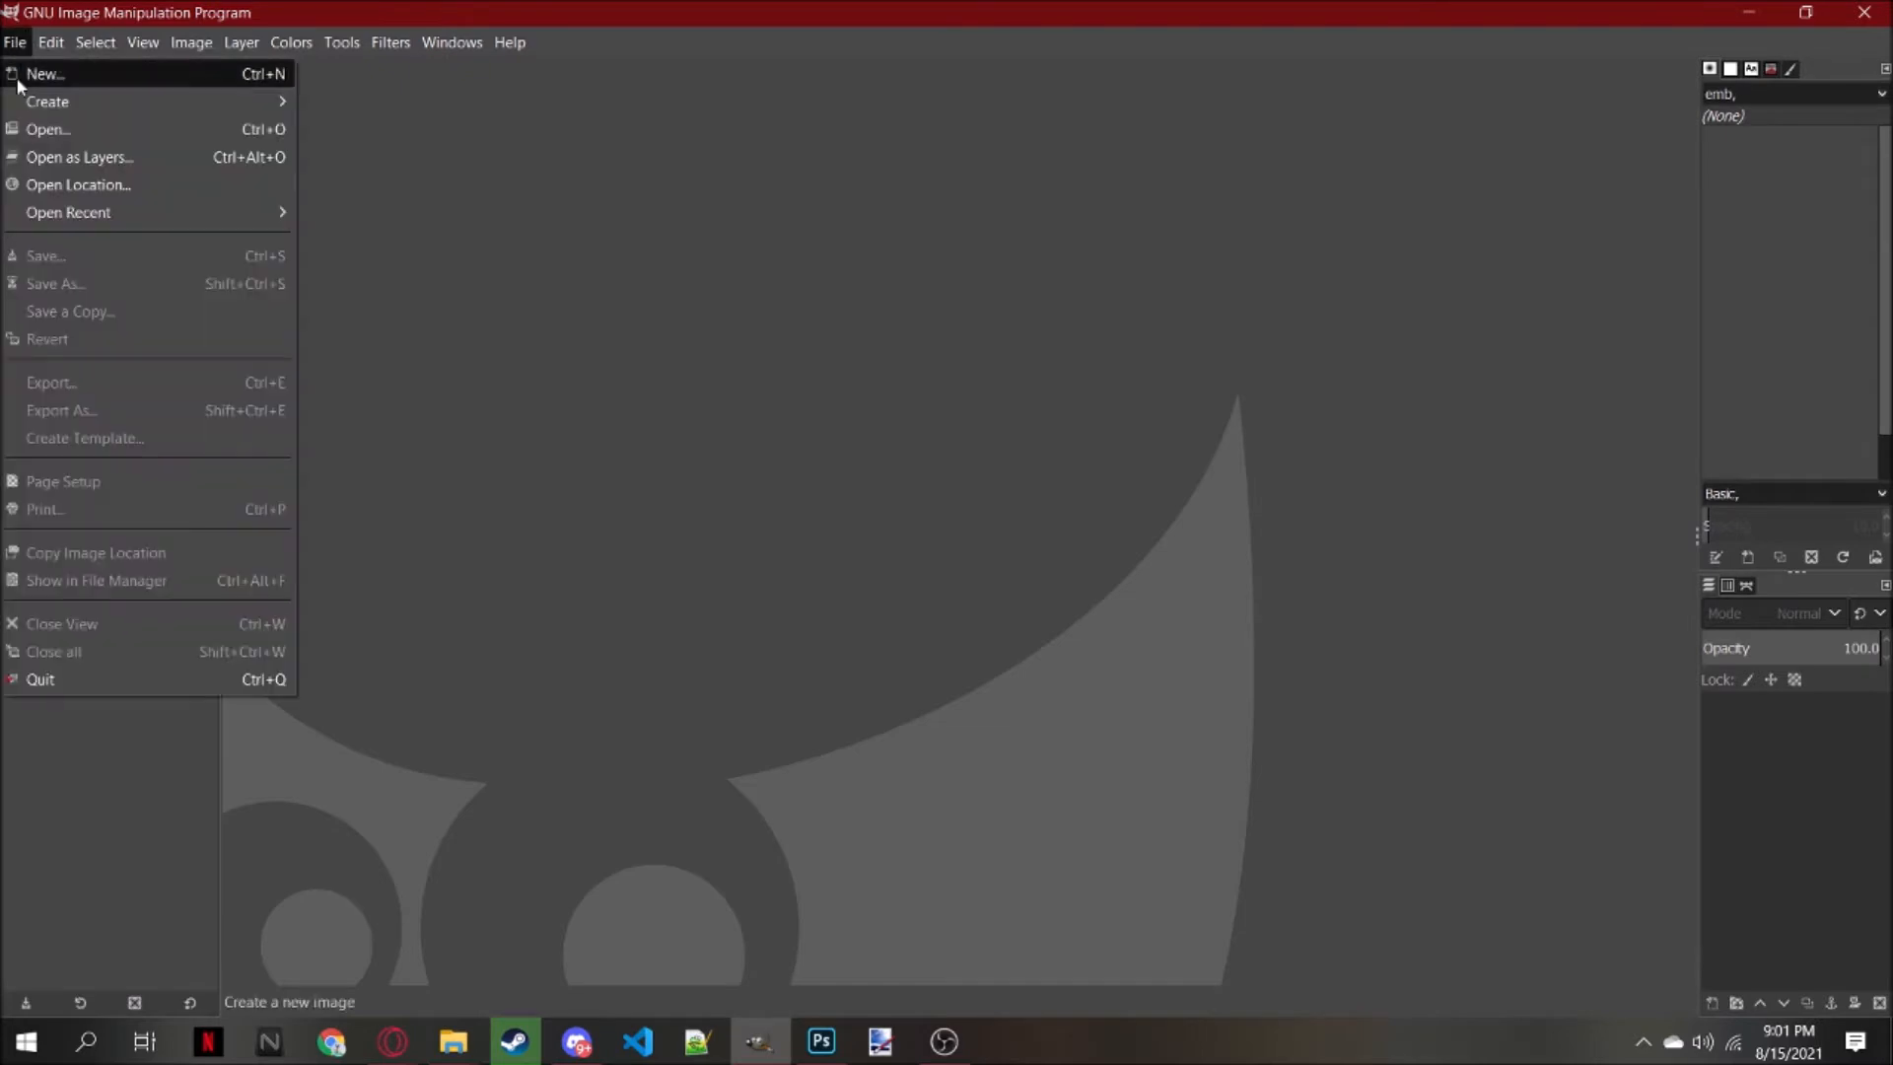
left_click(36, 129)
left_click(981, 317)
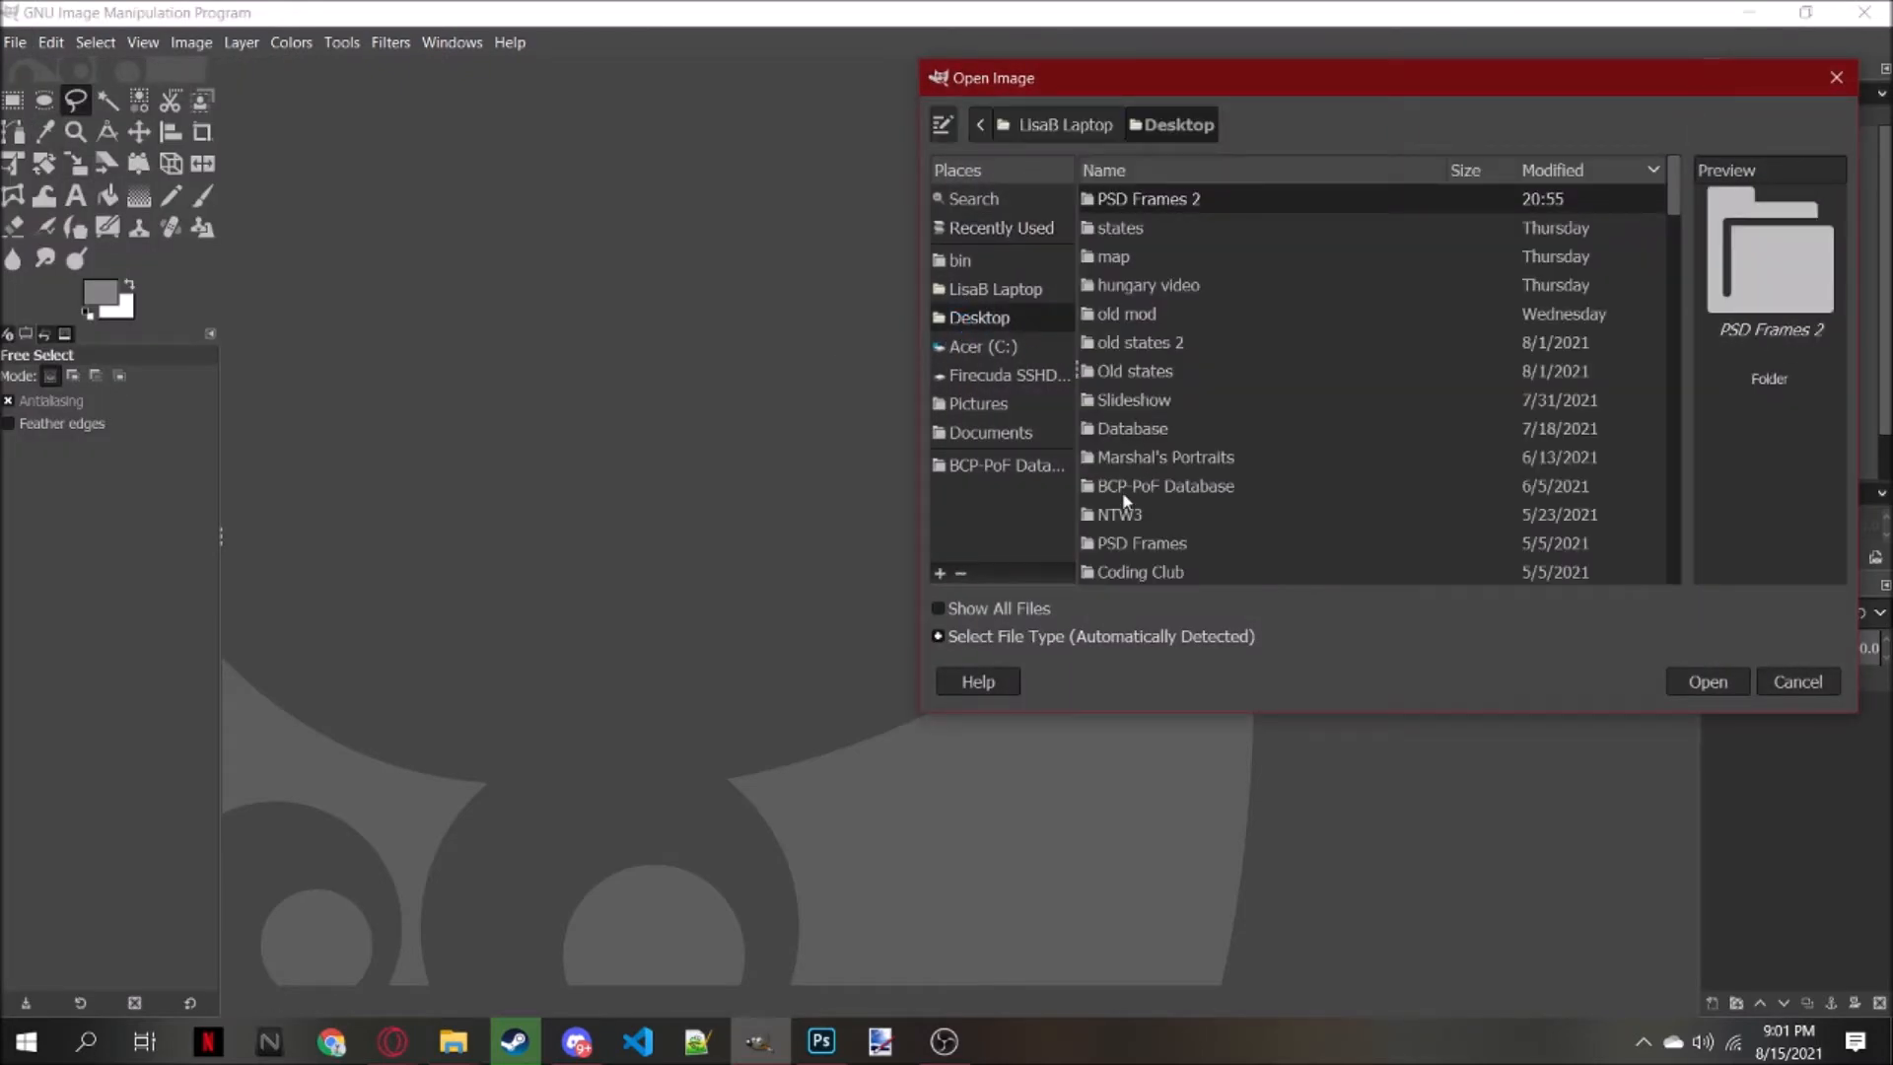
double_click(1140, 544)
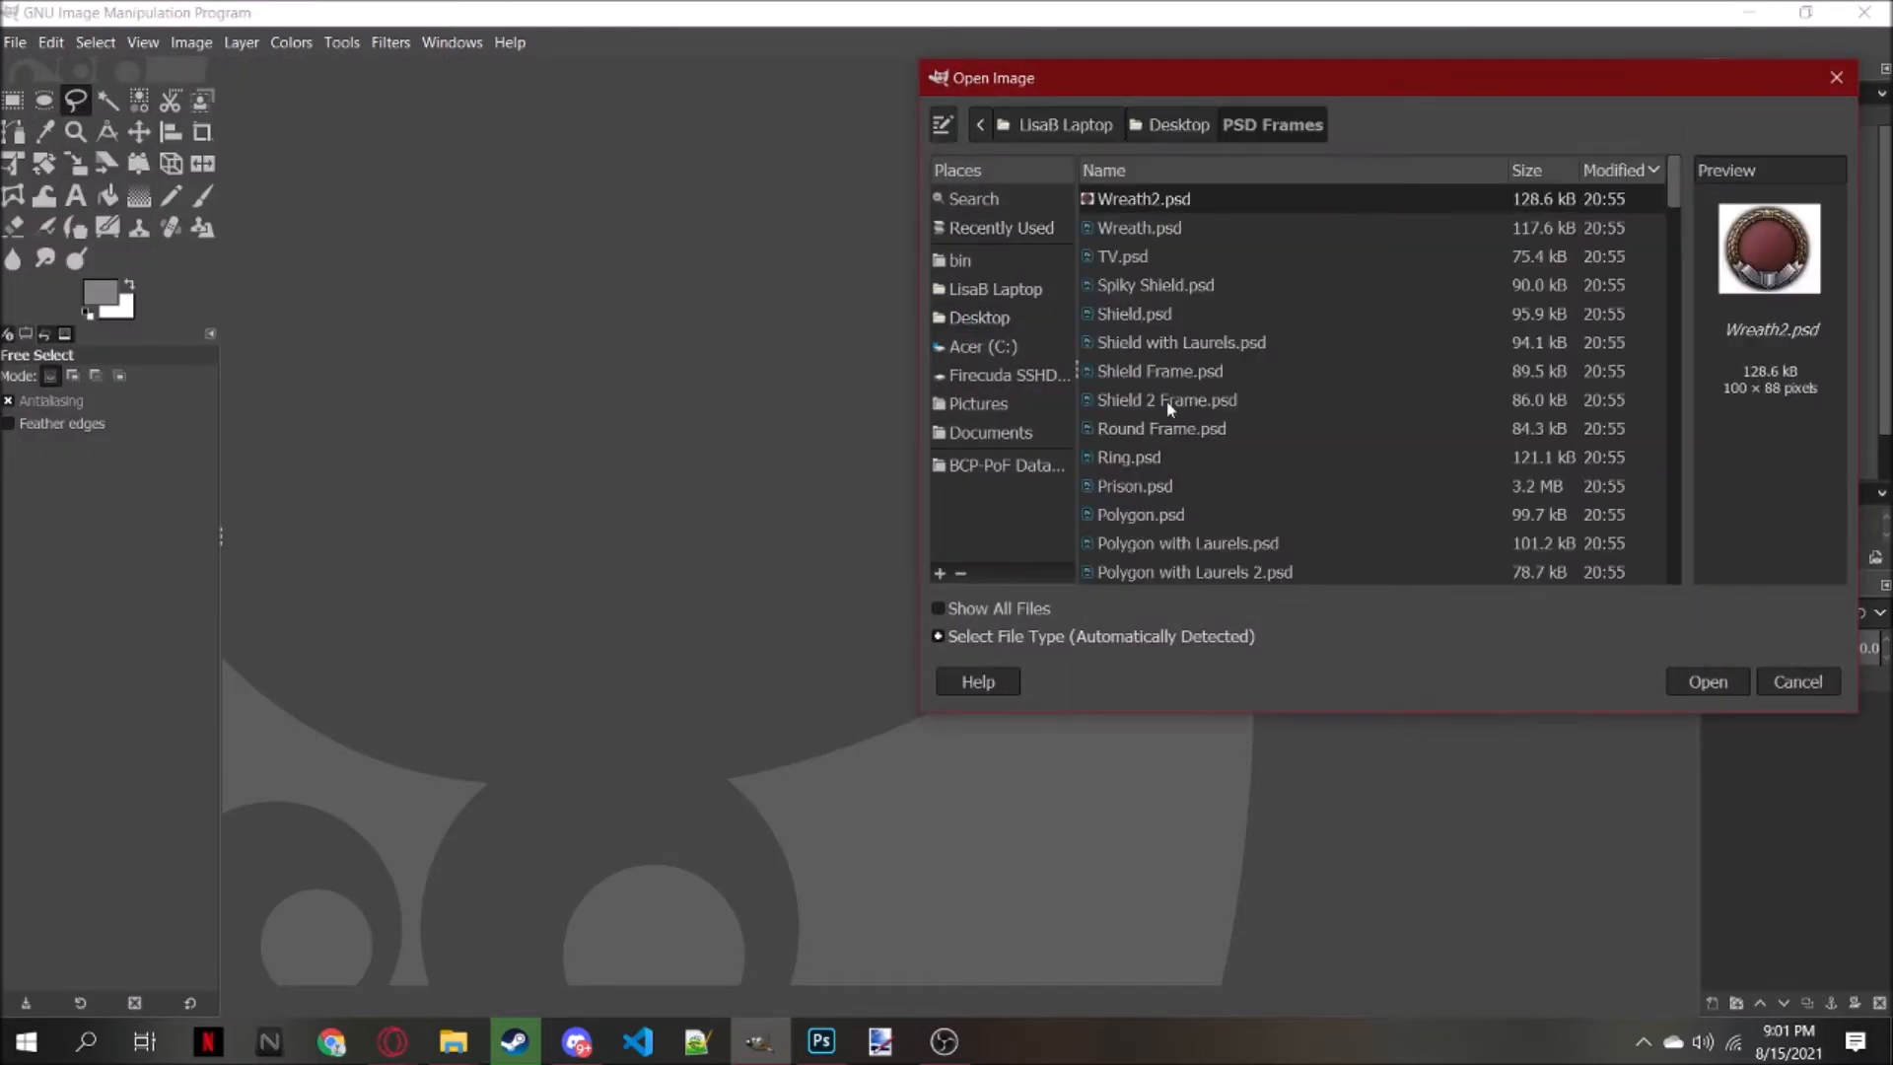
Preview the wreath, shield, polygon, circle and numbered PSD frames in the folder to compare their designs
left_click(1201, 229)
left_click(1214, 314)
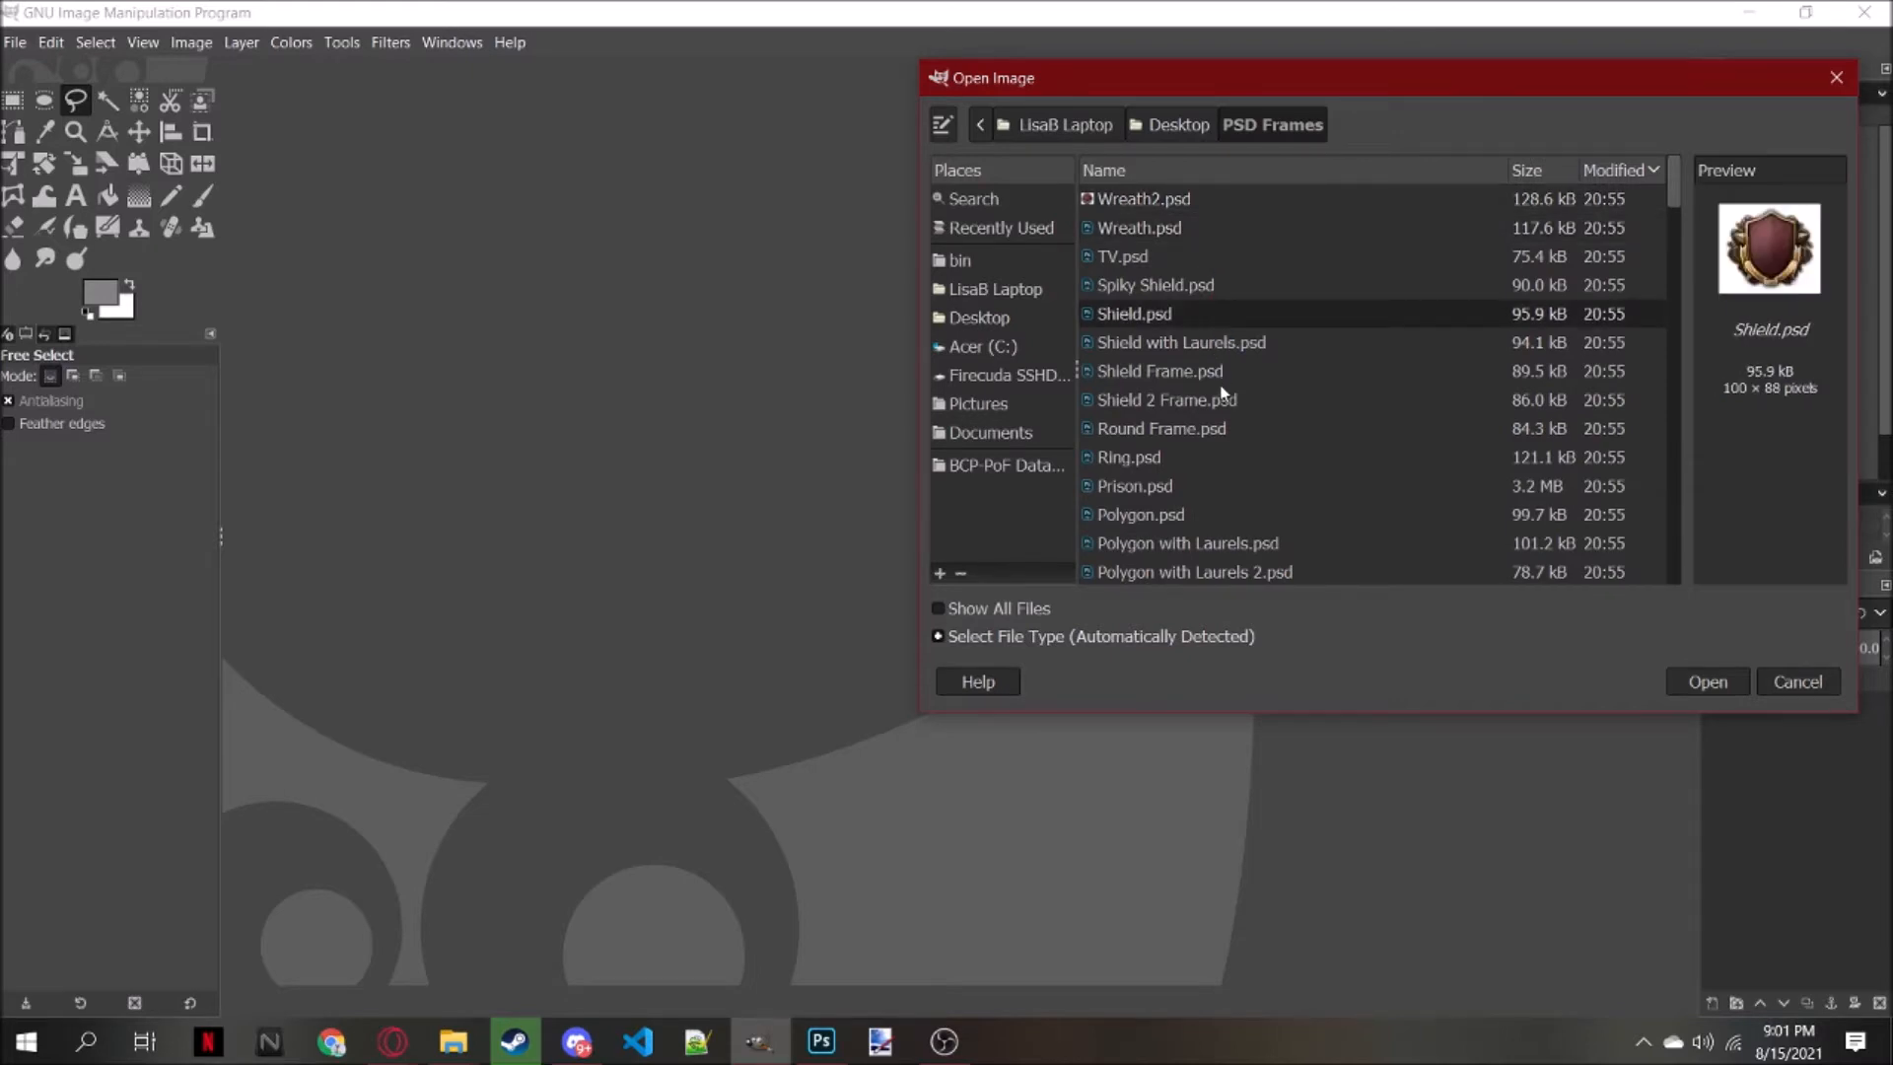
left_click(1222, 370)
left_click(1234, 456)
left_click(1265, 513)
scroll(1258, 434, "down", 3)
left_click(1239, 329)
left_click(1229, 390)
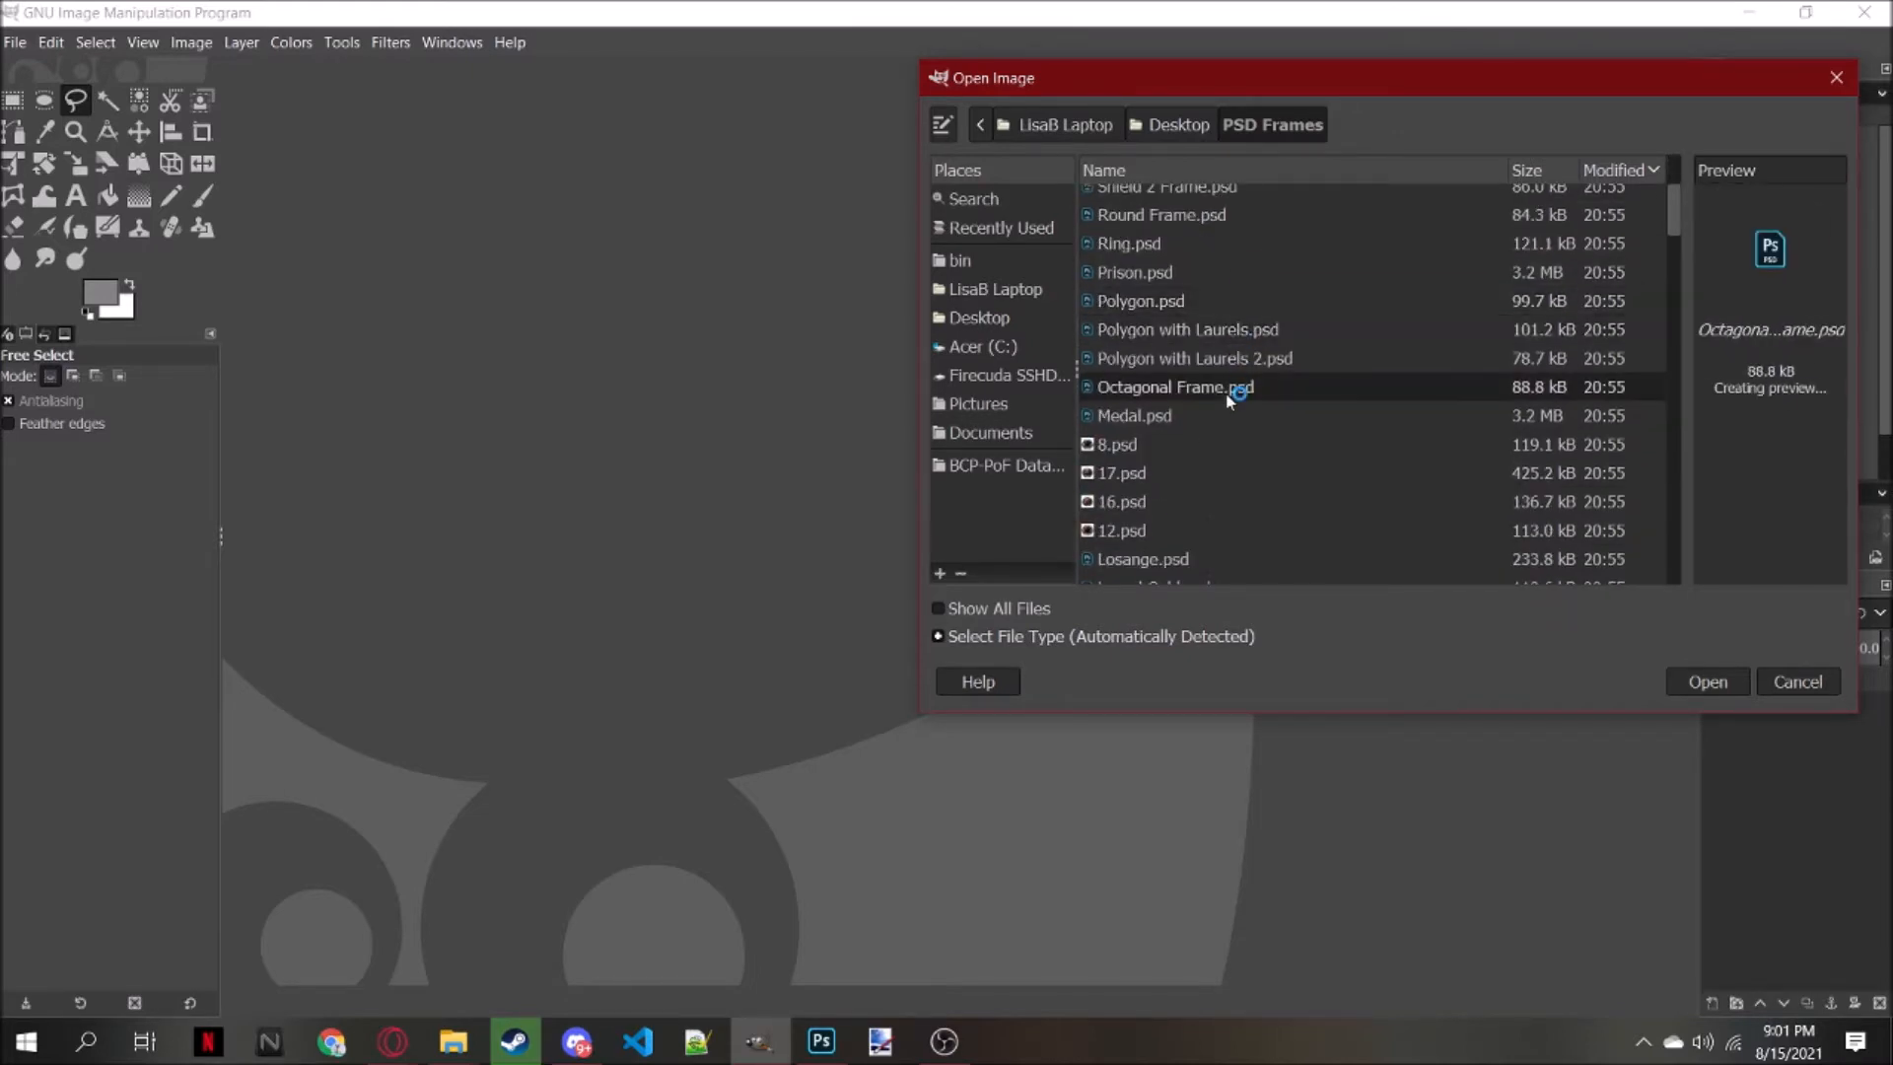
left_click(1238, 445)
left_click(1236, 510)
left_click(1149, 268)
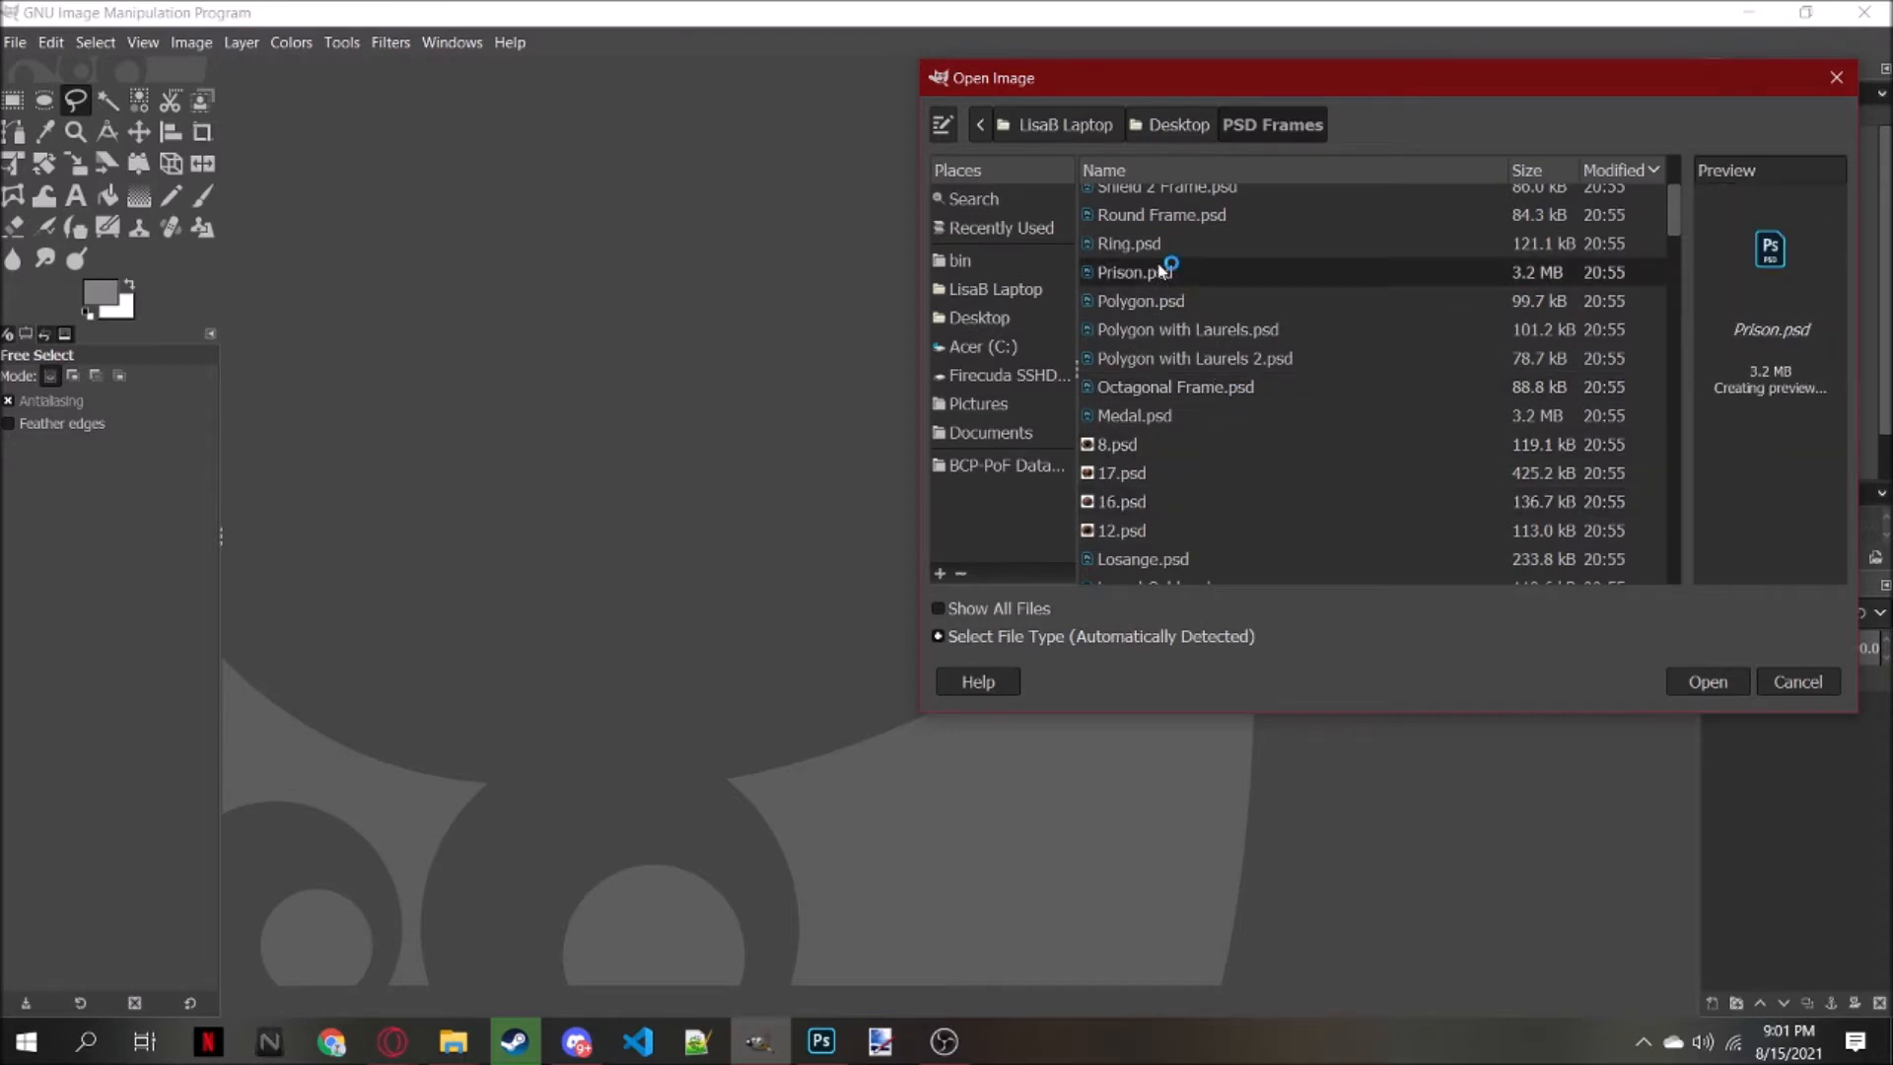
scroll(1212, 406, "down", 3)
left_click(1211, 404)
scroll(1218, 395, "down", 3)
left_click(1224, 333)
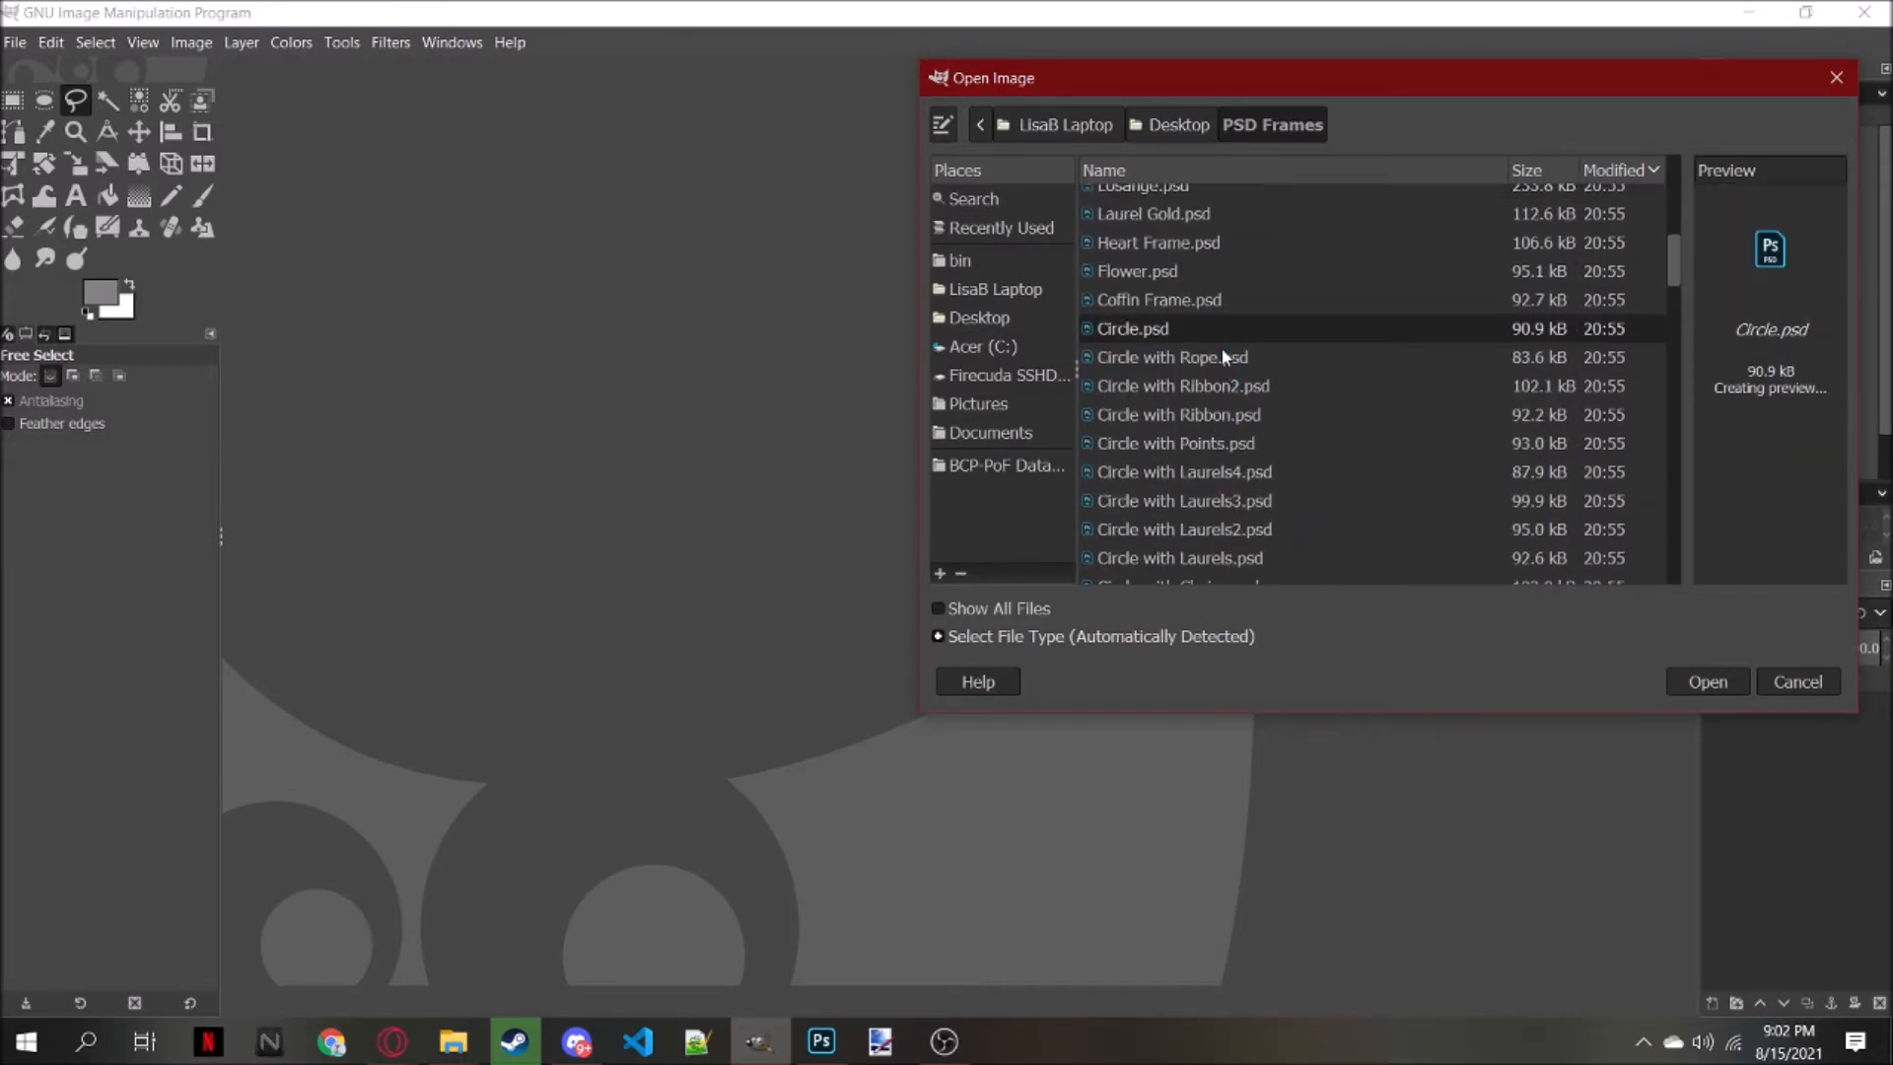
scroll(1251, 489, "down", 5)
left_click(1189, 361)
left_click(1187, 410)
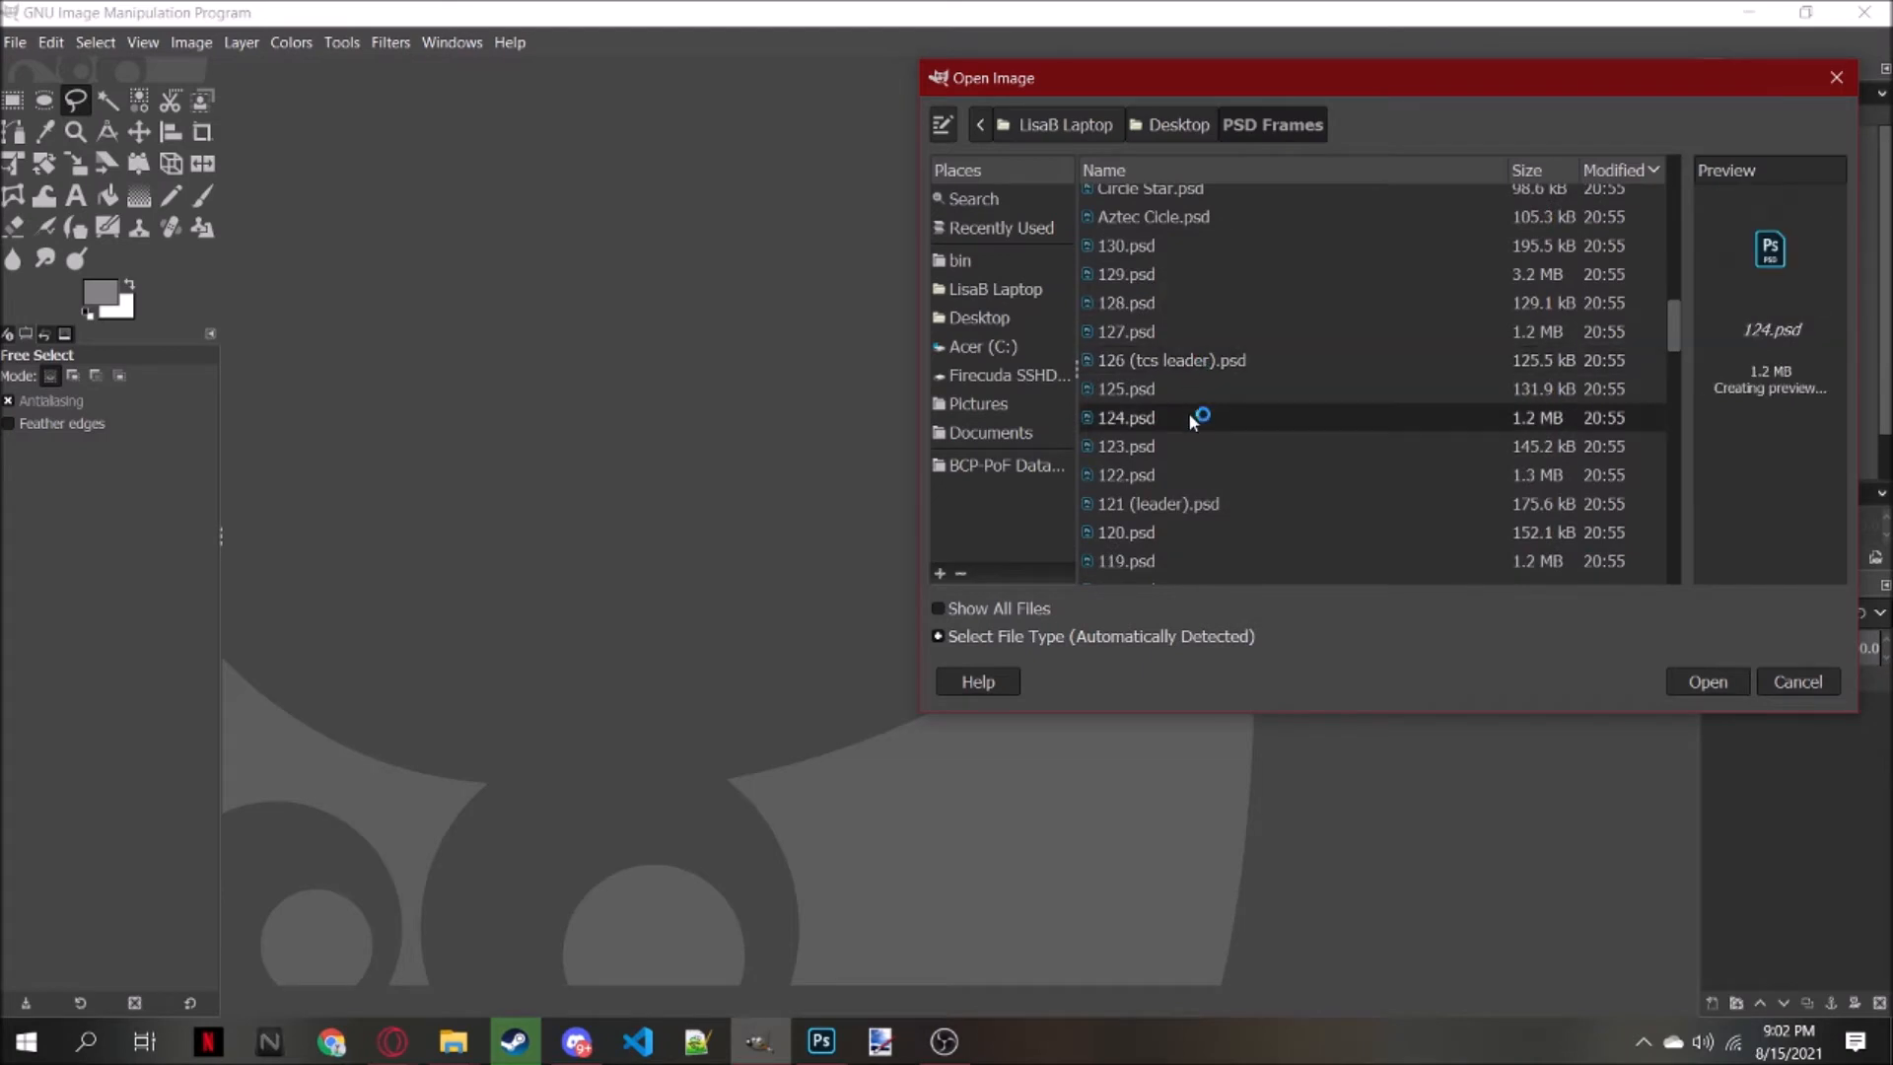
left_click(1188, 449)
scroll(1189, 414, "down", 3)
left_click(1191, 343)
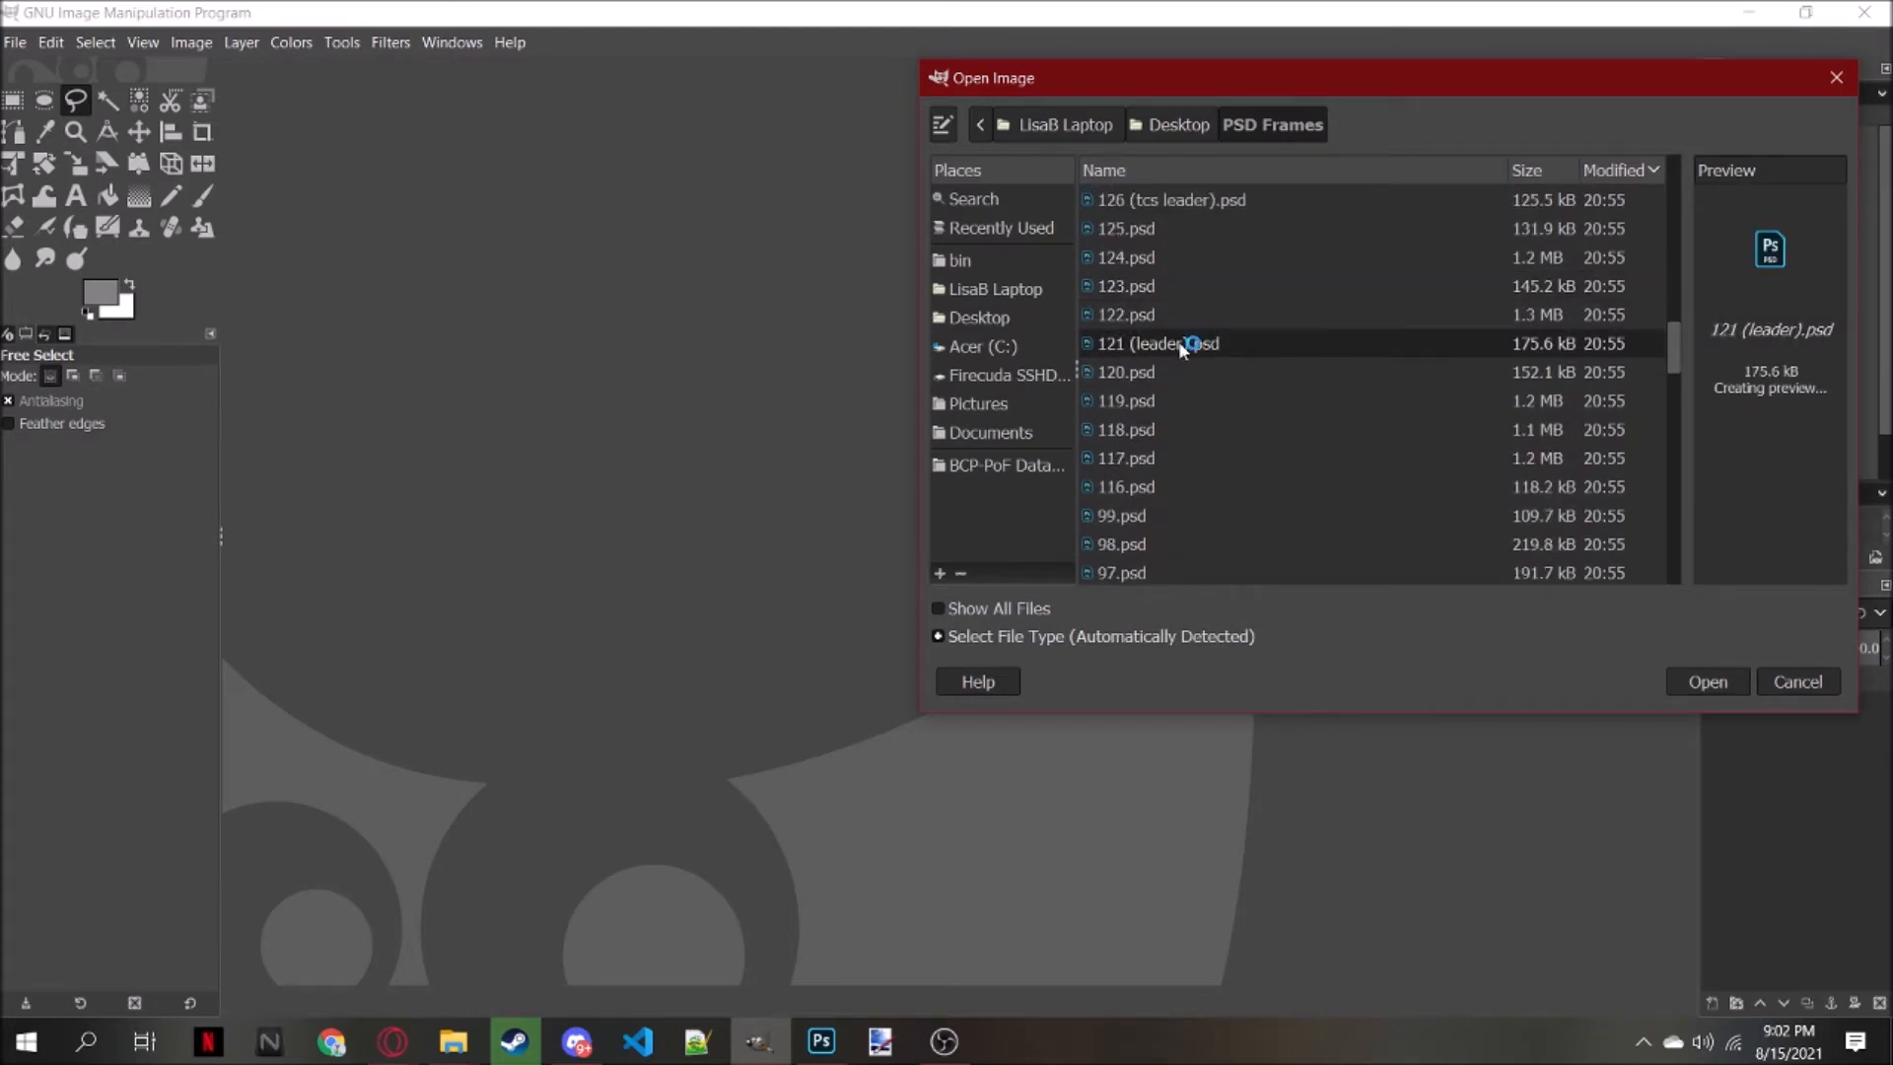
left_click(1185, 400)
left_click(1187, 457)
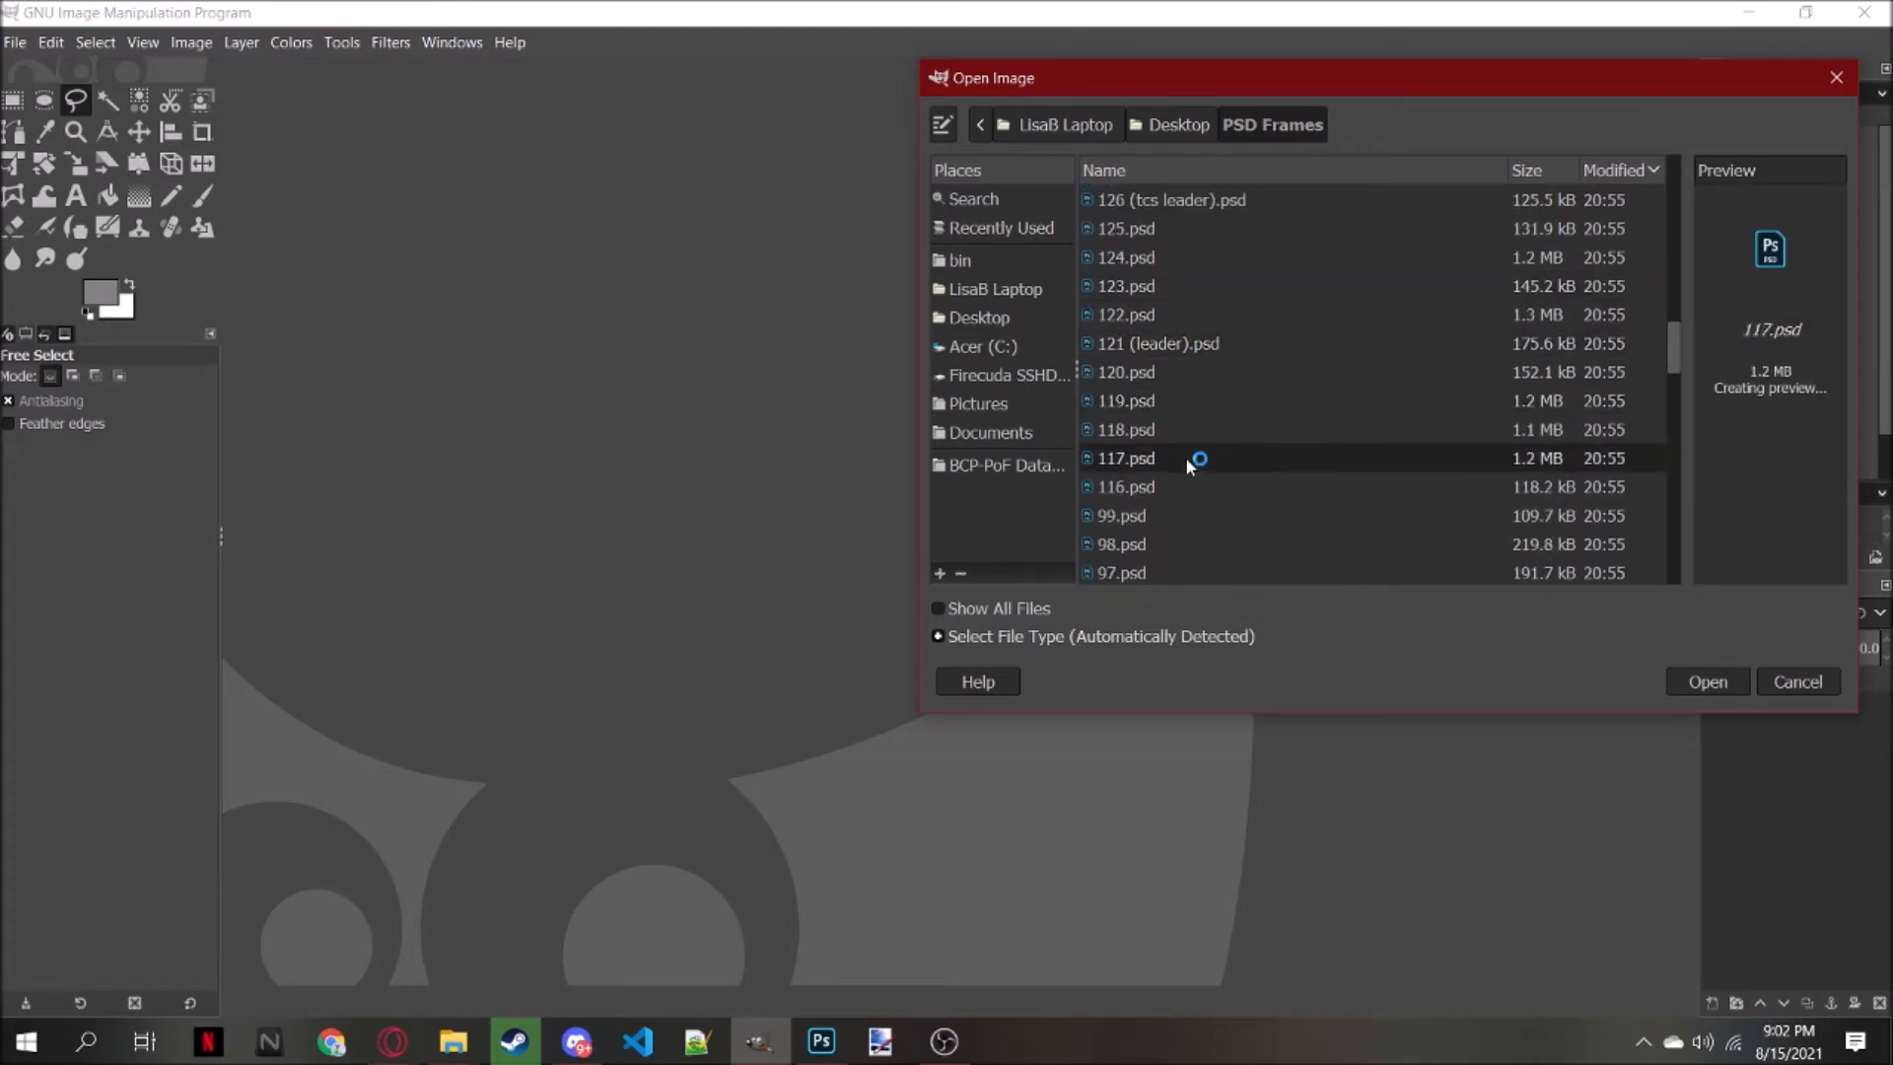
left_click(1189, 483)
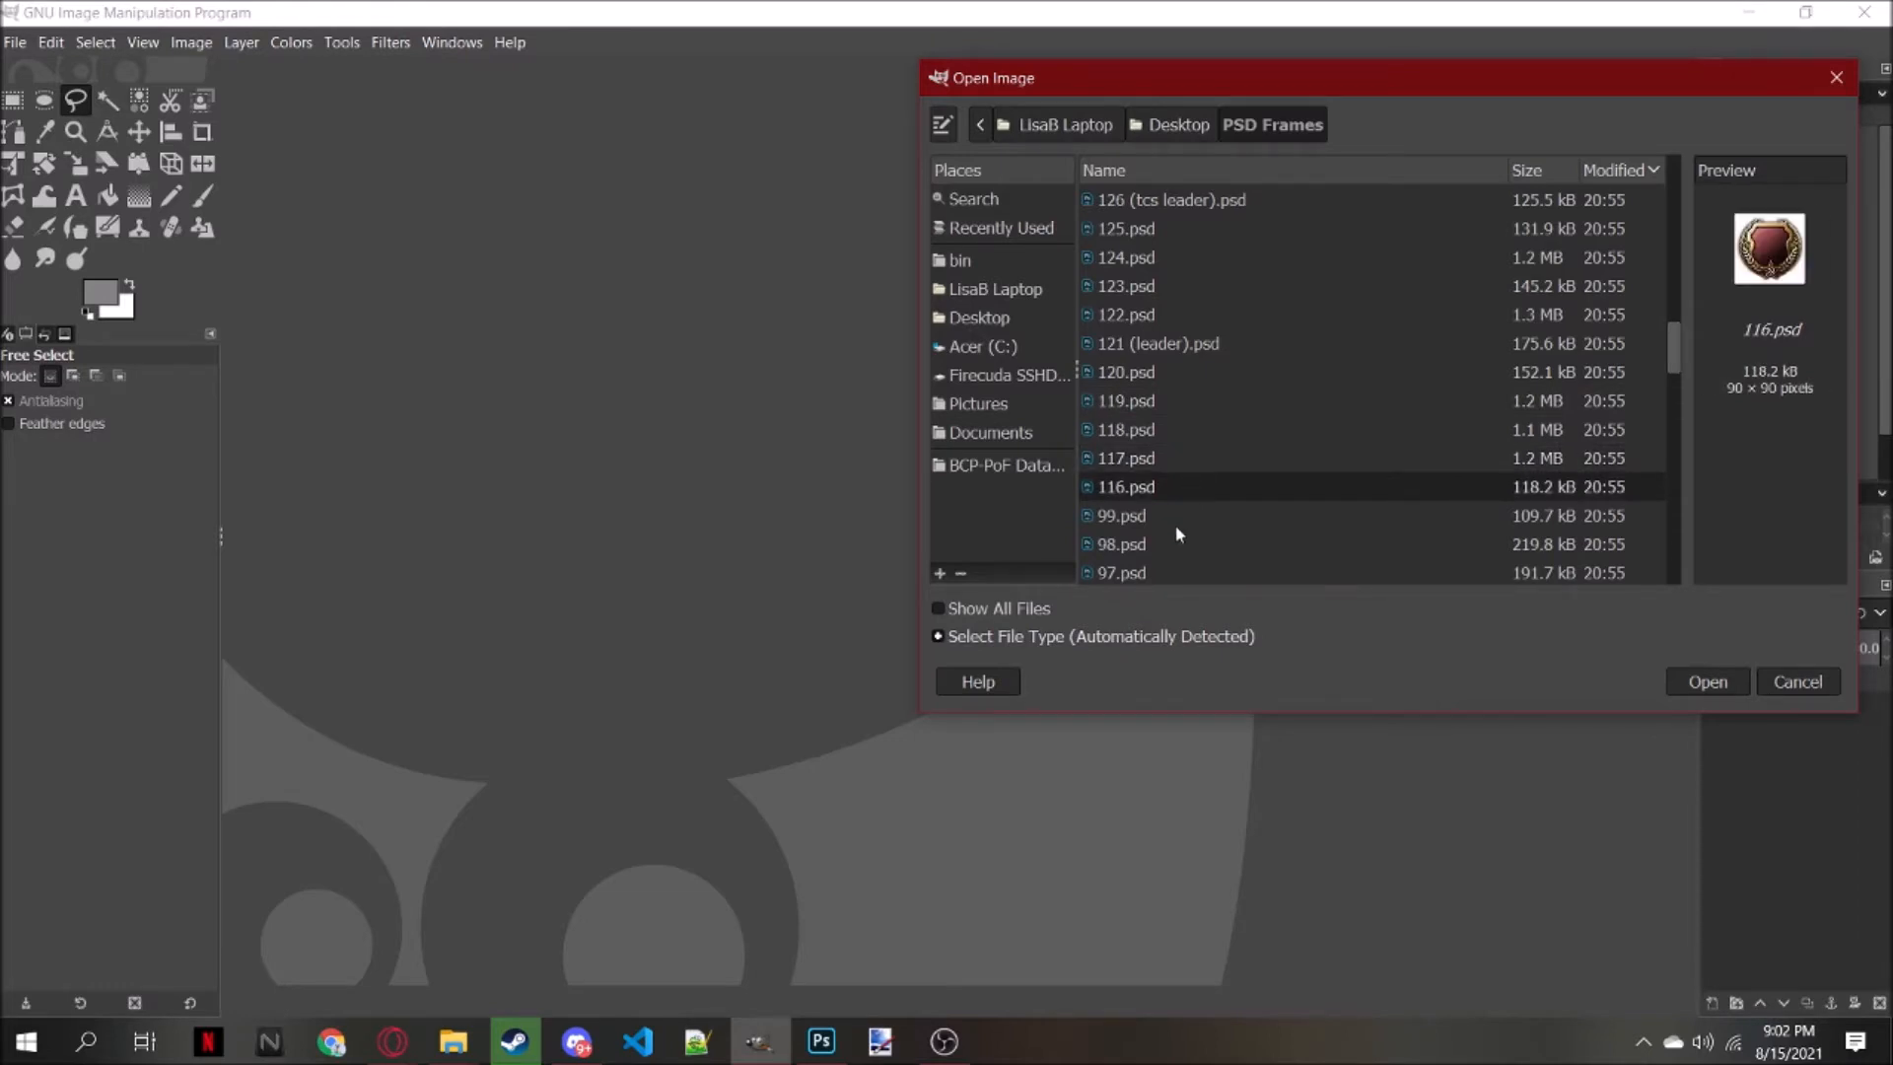
left_click(1176, 517)
scroll(1173, 506, "down", 5)
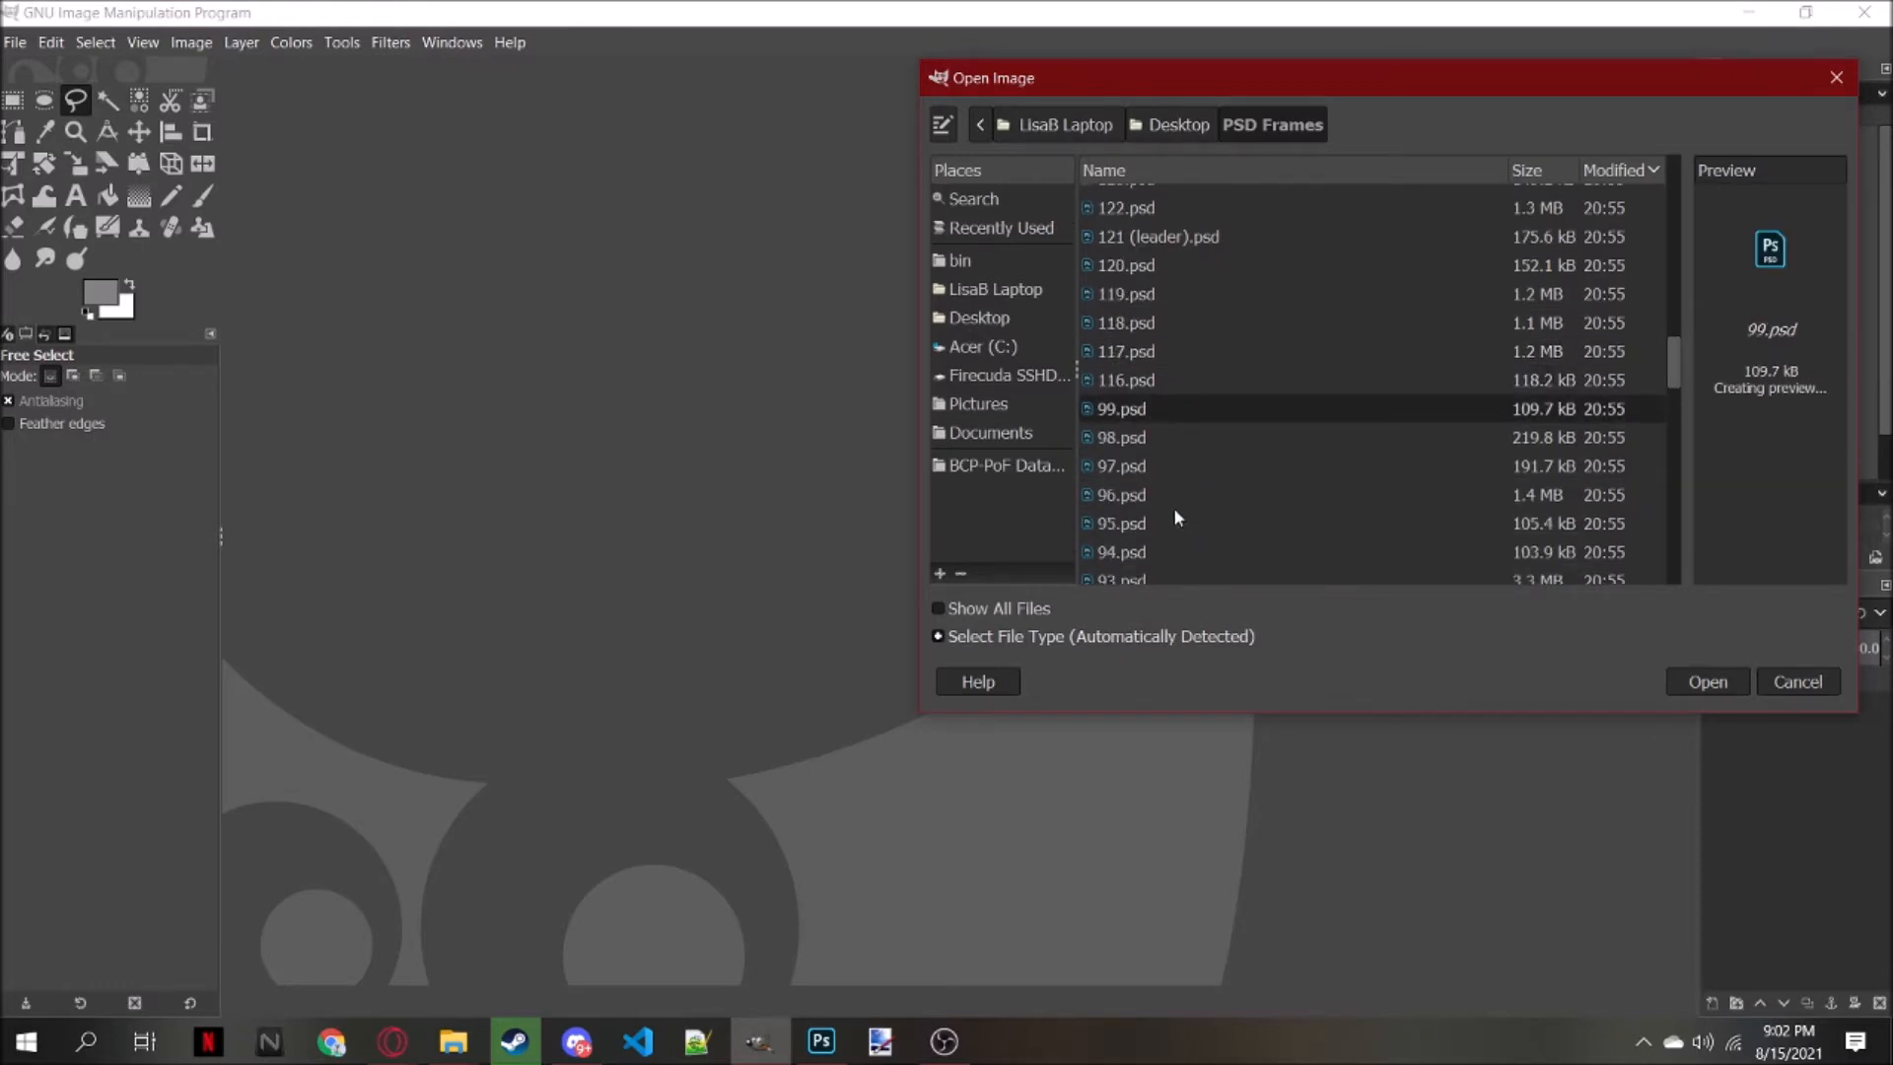
Switch to Photoshop and open 99.psd from the PSD Frames 2 folder on the Desktop
left_click(822, 1041)
left_click(50, 12)
left_click(69, 56)
left_click(867, 595)
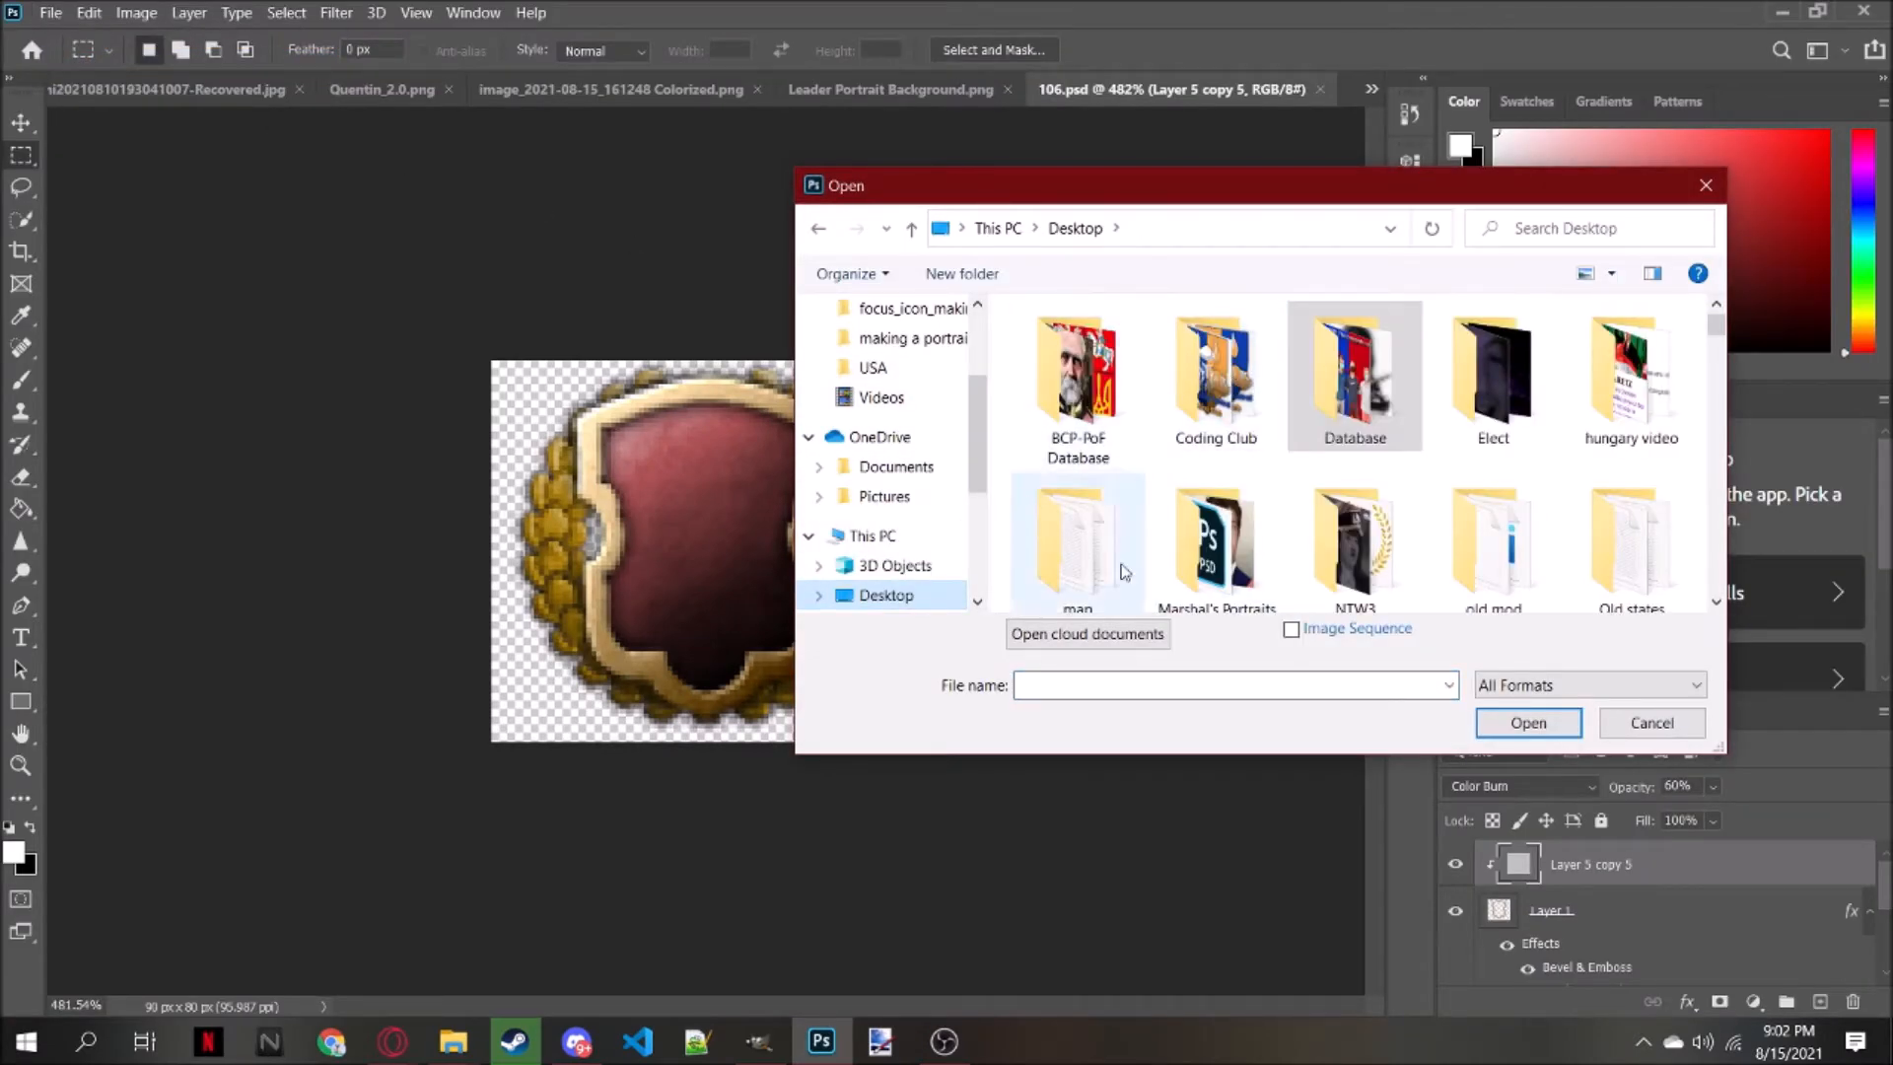
scroll(908, 385, "up", 2)
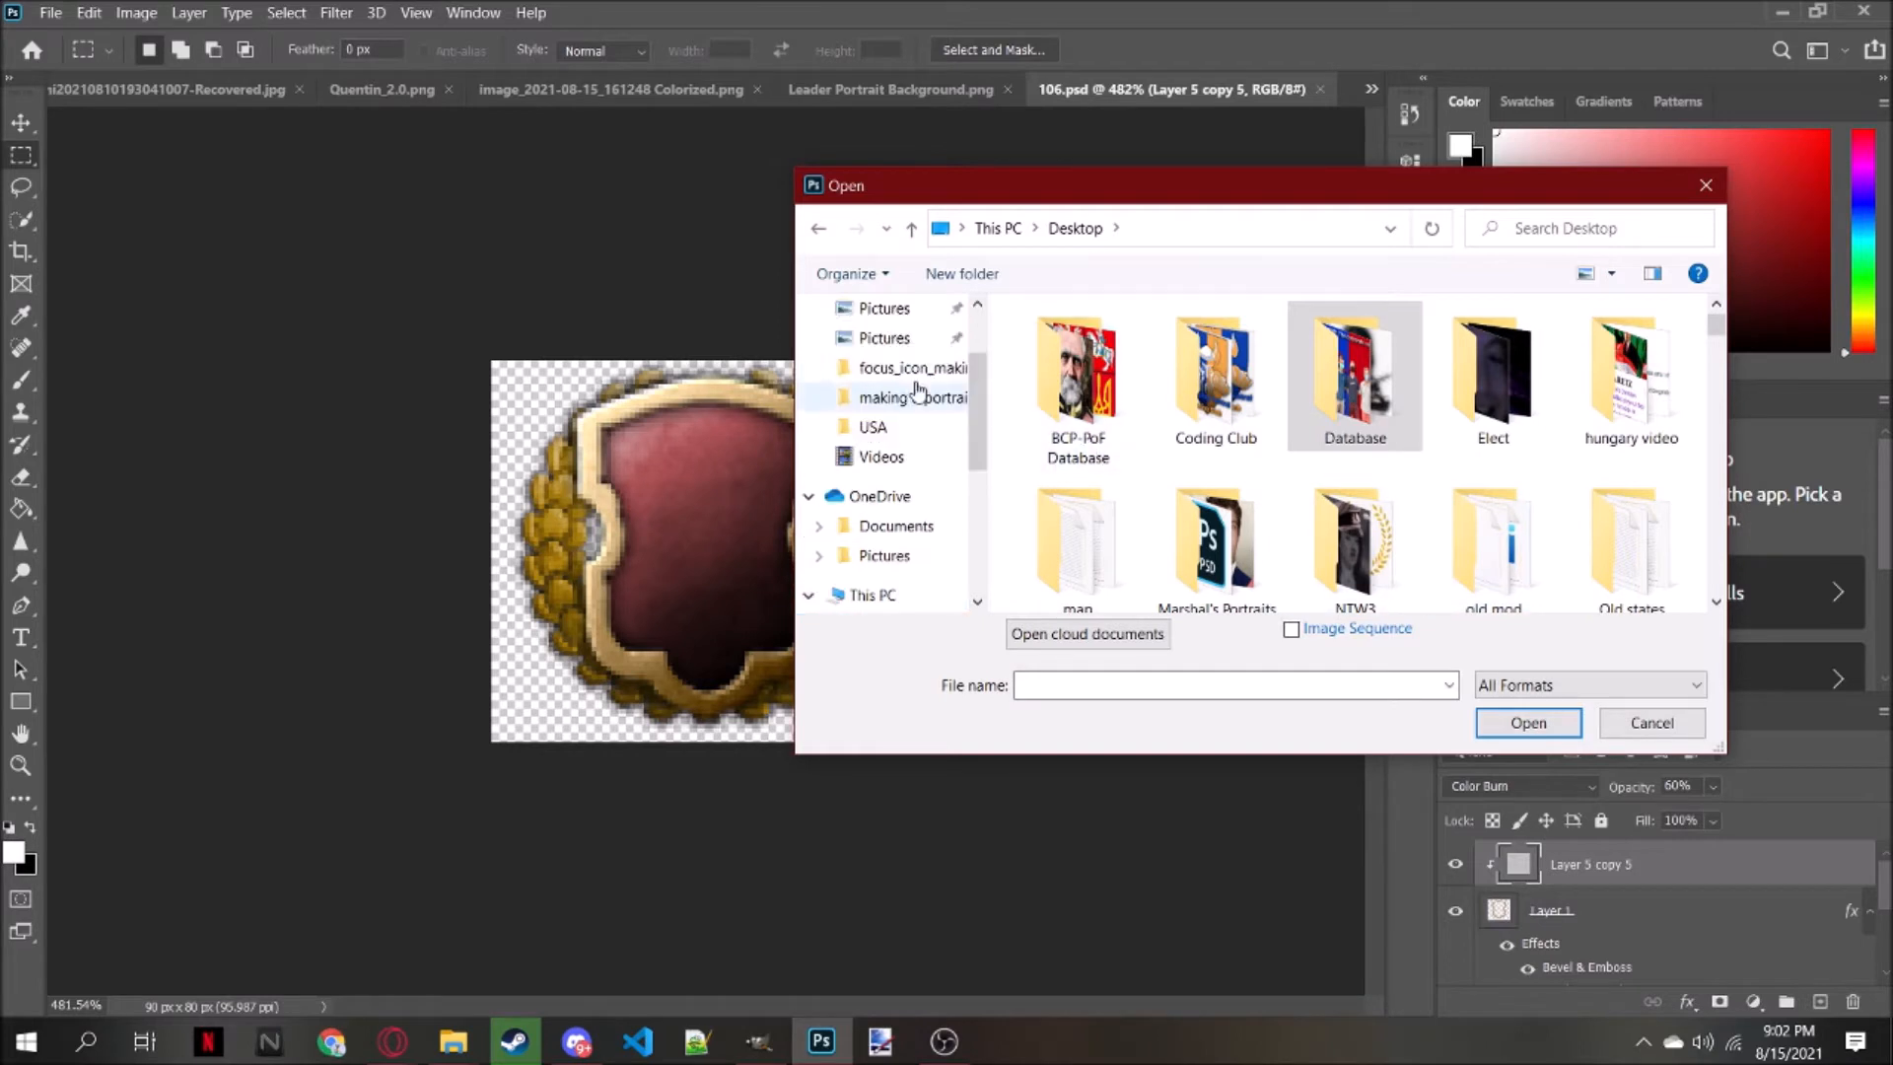
left_click(1063, 371)
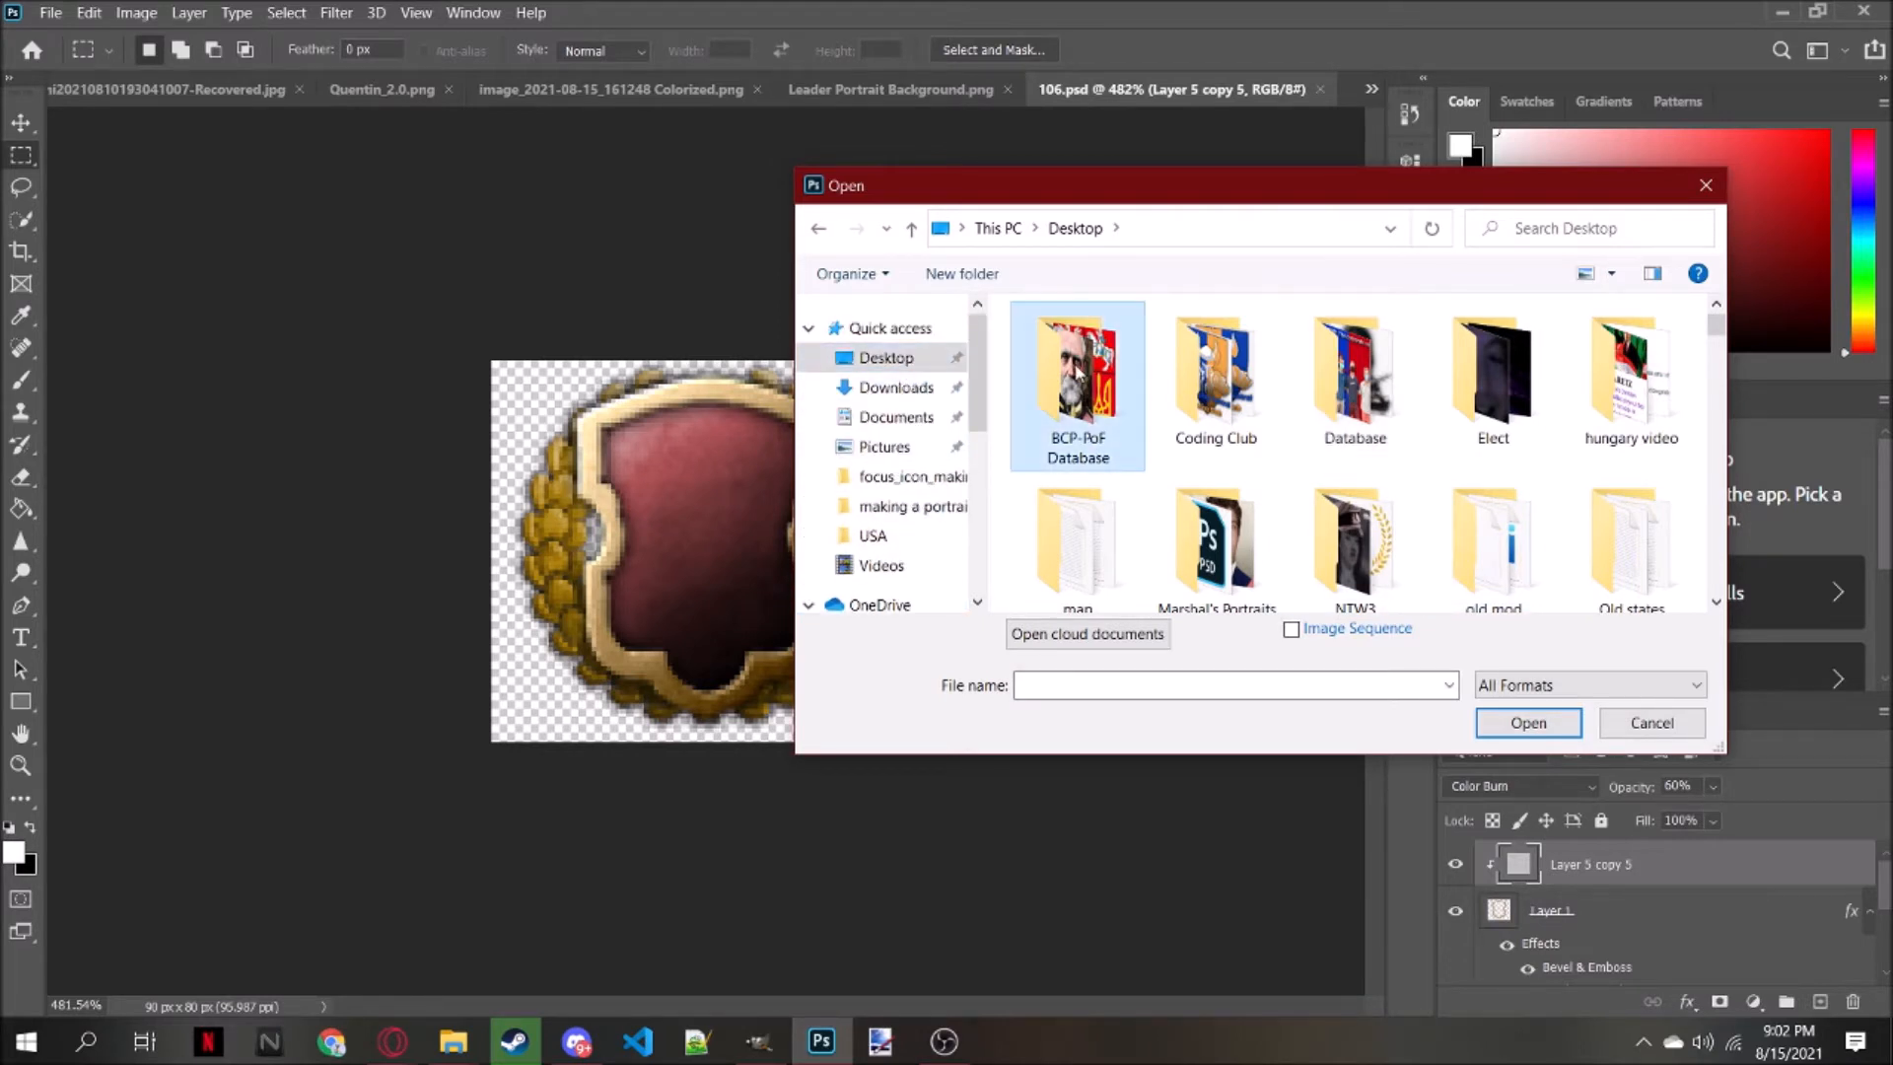
scroll(1548, 515, "down", 2)
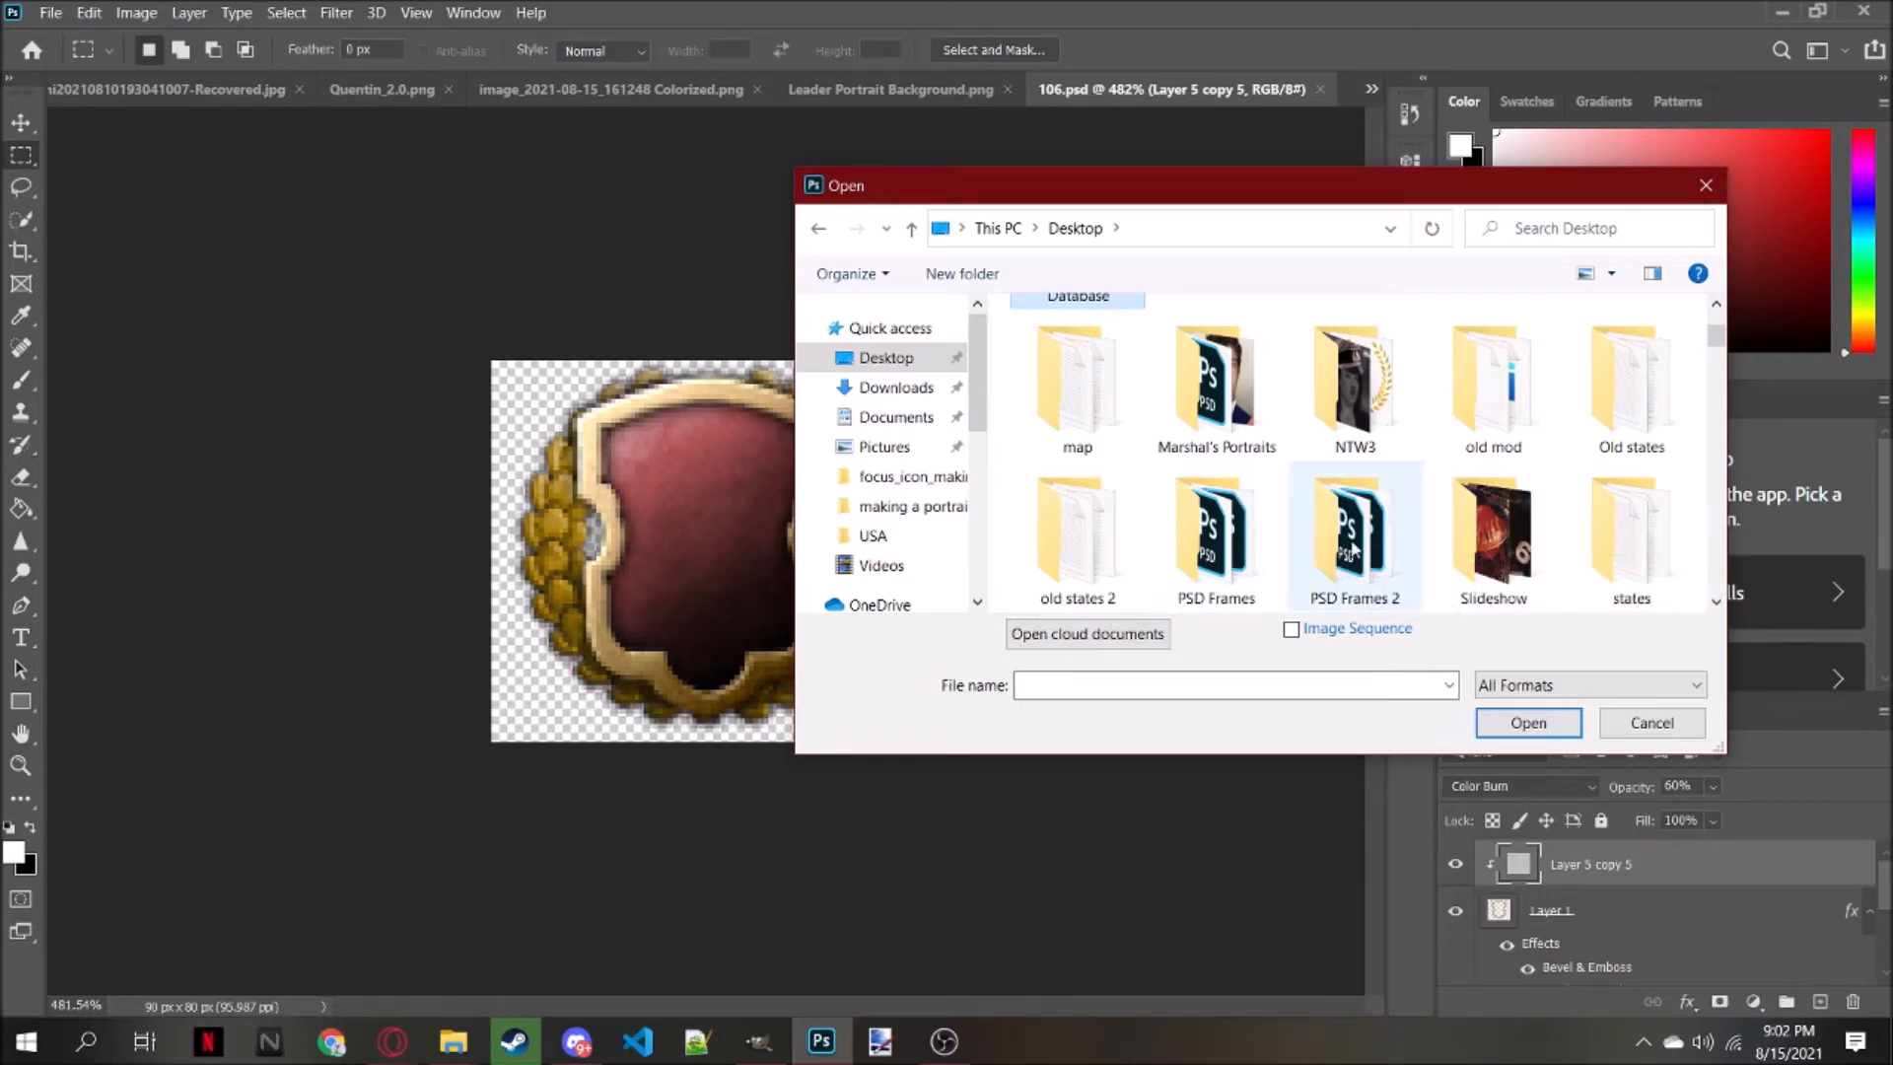
double_click(1368, 553)
left_click_drag(1712, 335, 1696, 424)
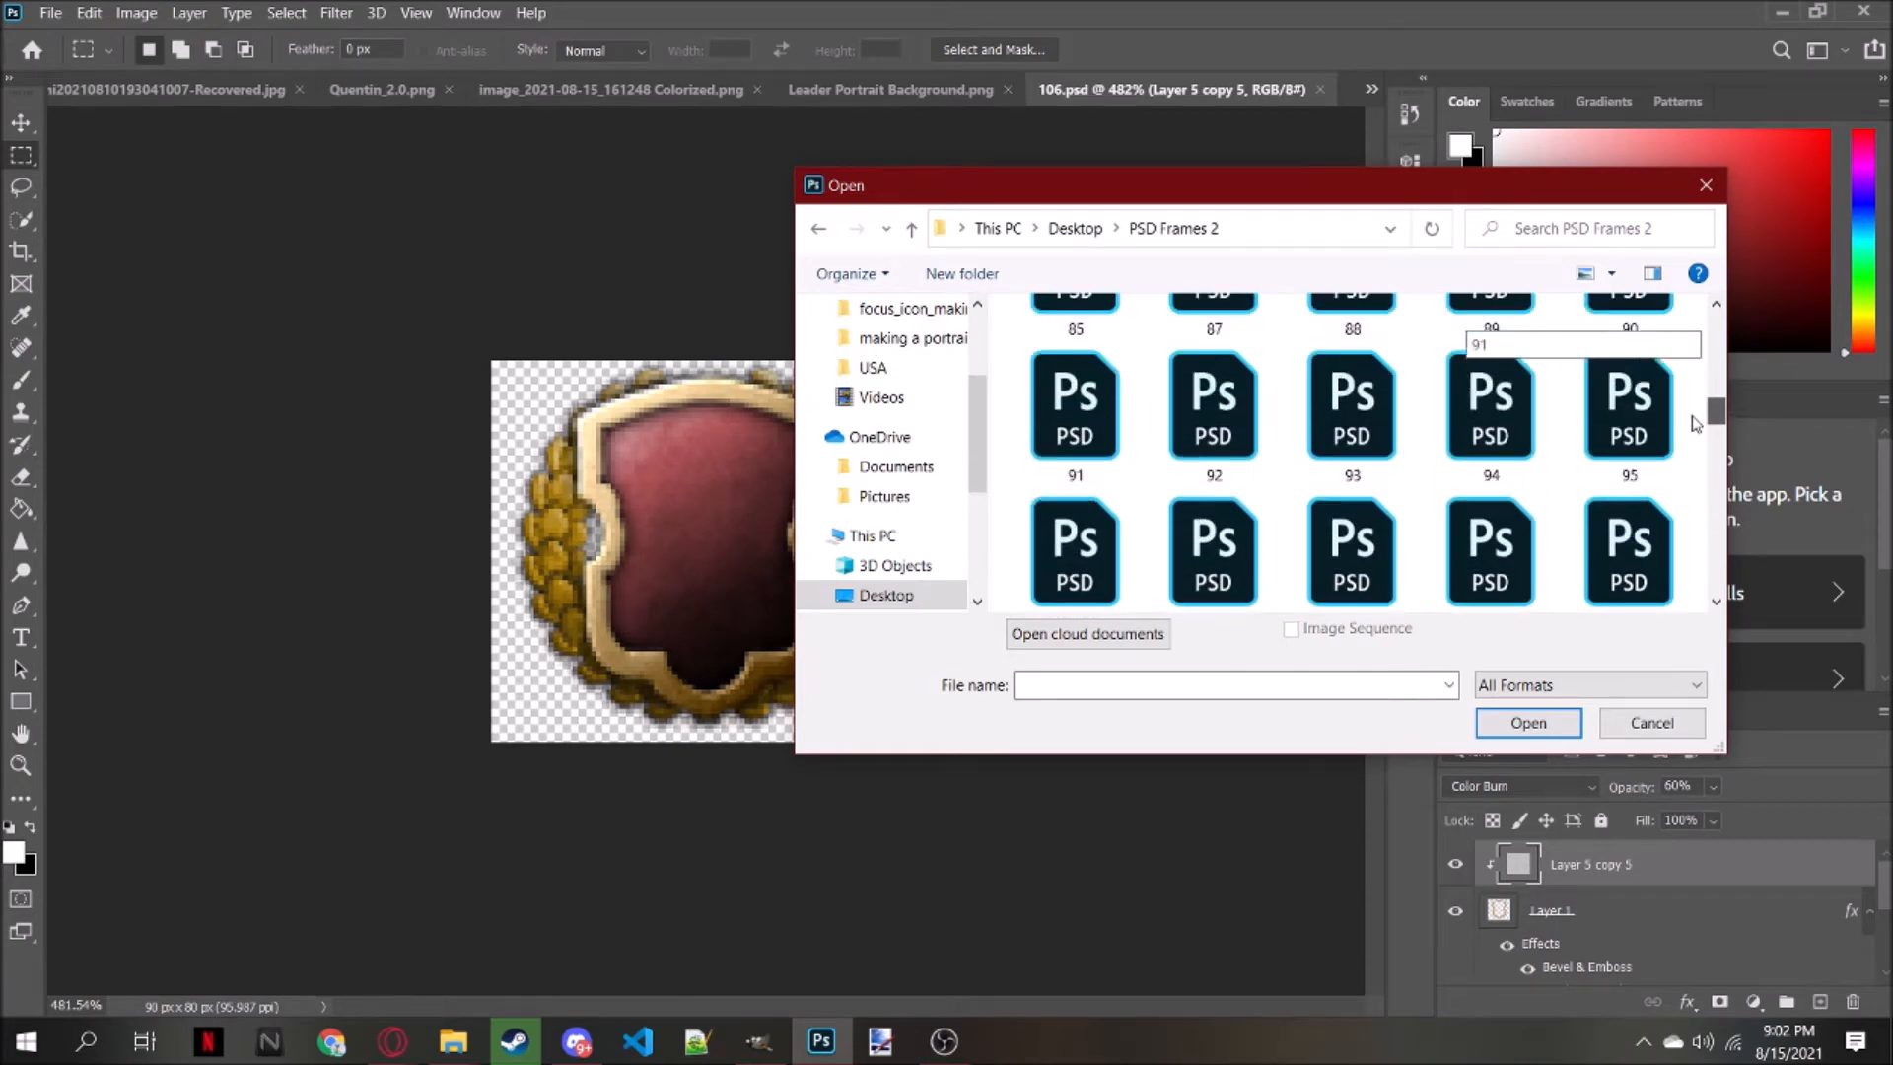
double_click(1445, 524)
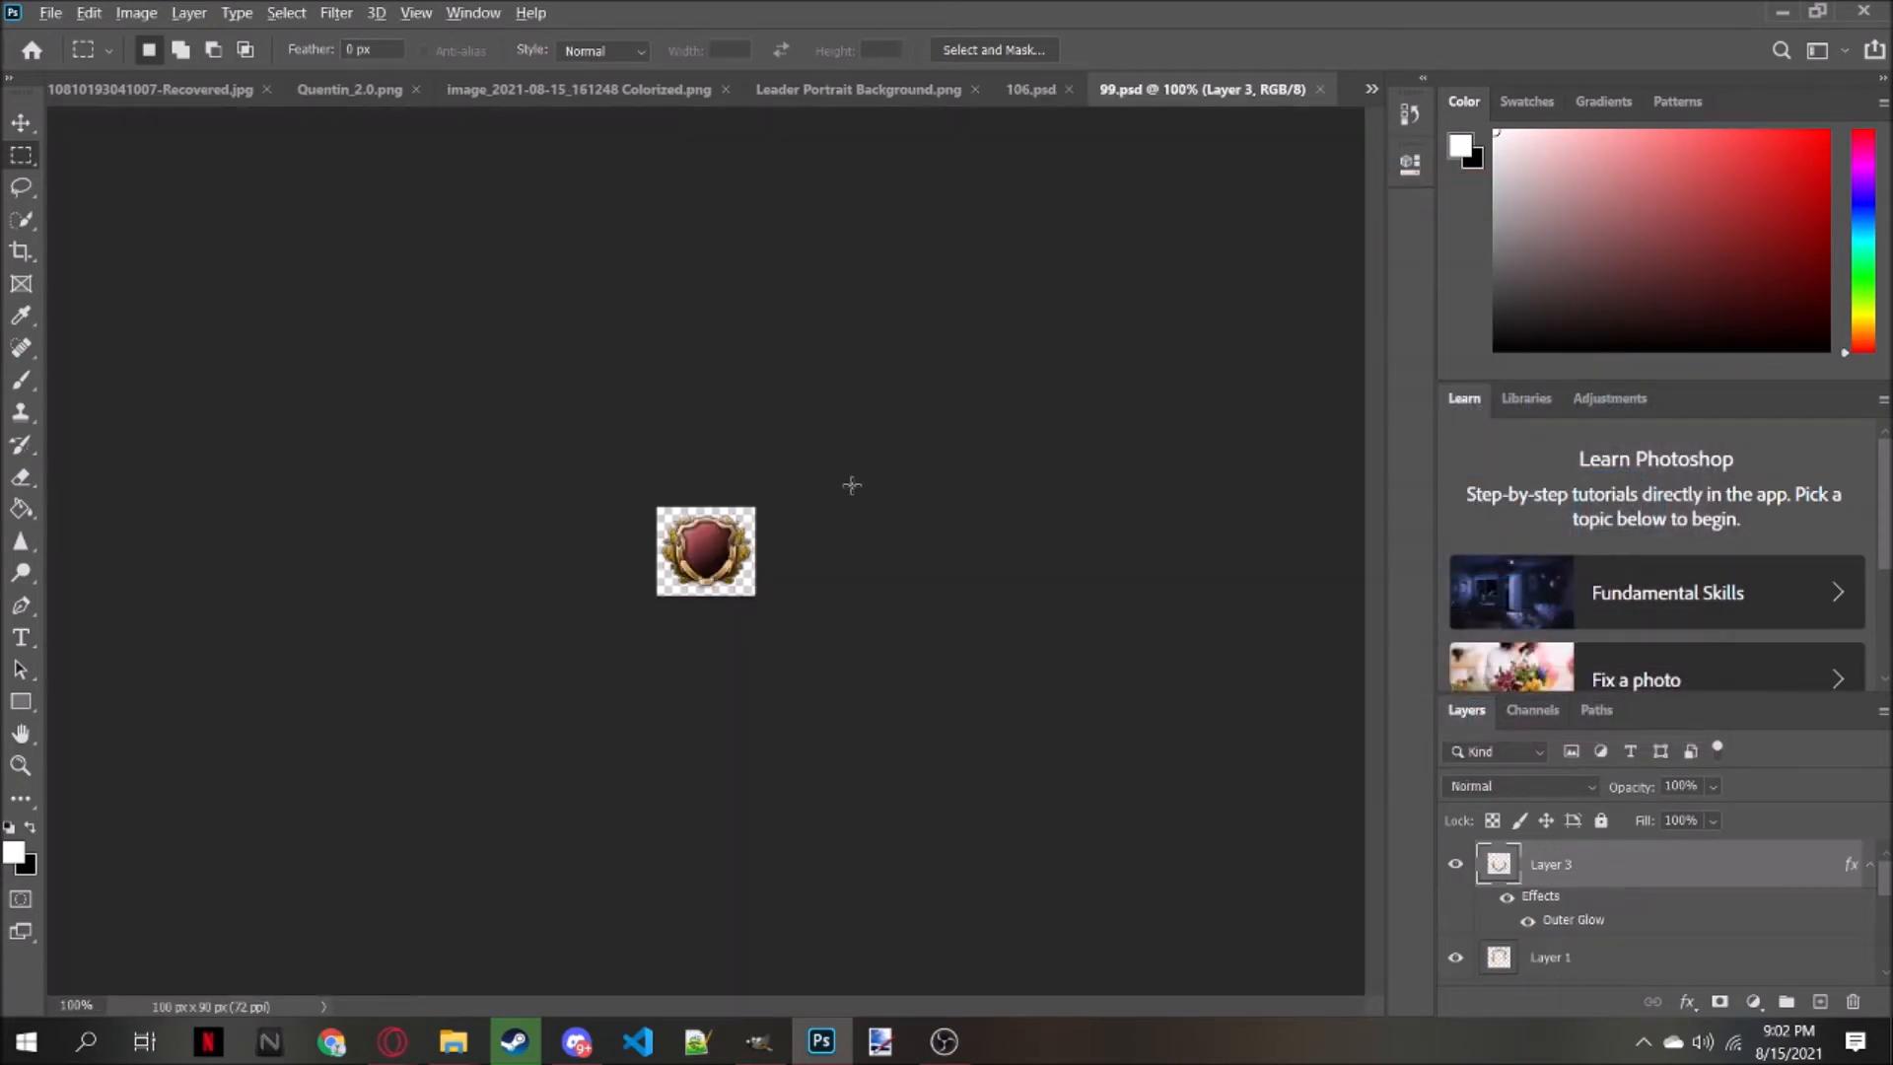
scroll(852, 484, "up", 7)
Browse to the focus_icon_making folder inside BCP-PoF Database on the Desktop for opening more images
left_click(50, 13)
left_click(57, 57)
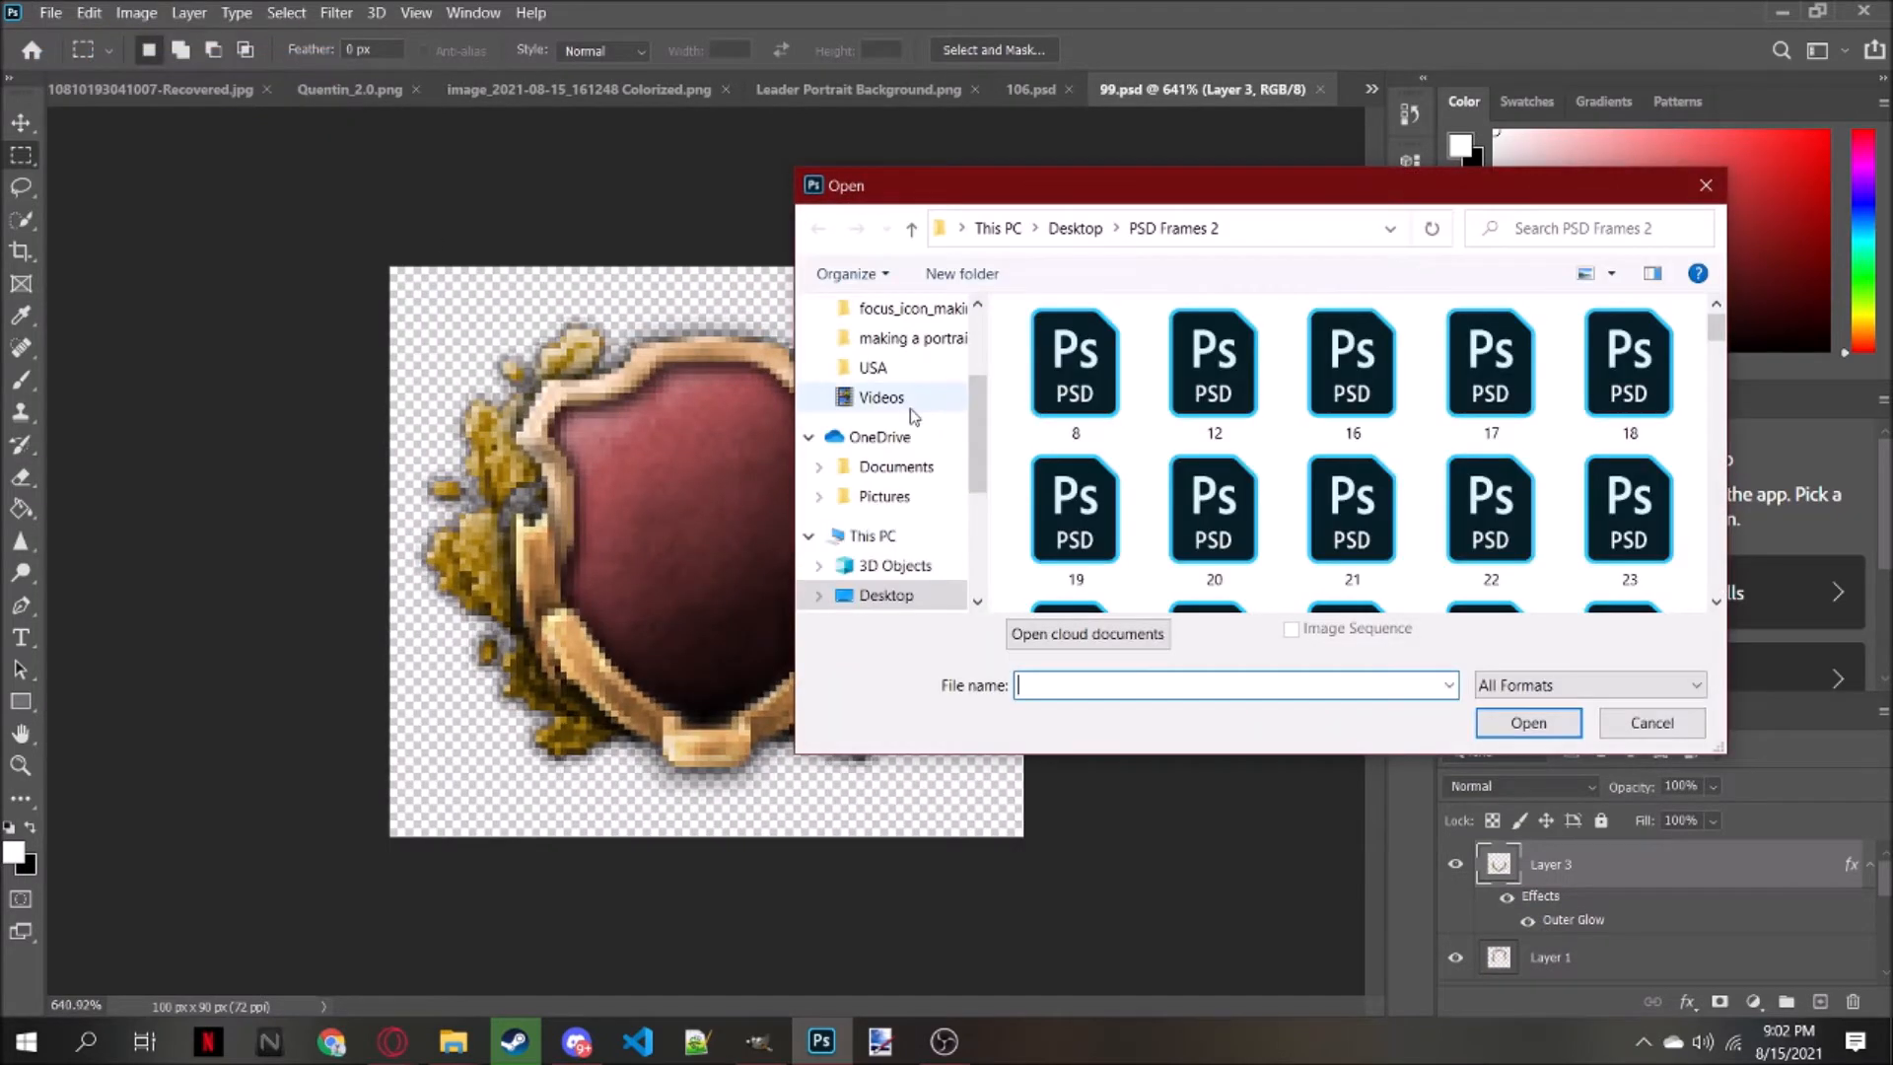
left_click(908, 403)
scroll(908, 409, "up", 2)
left_click(899, 399)
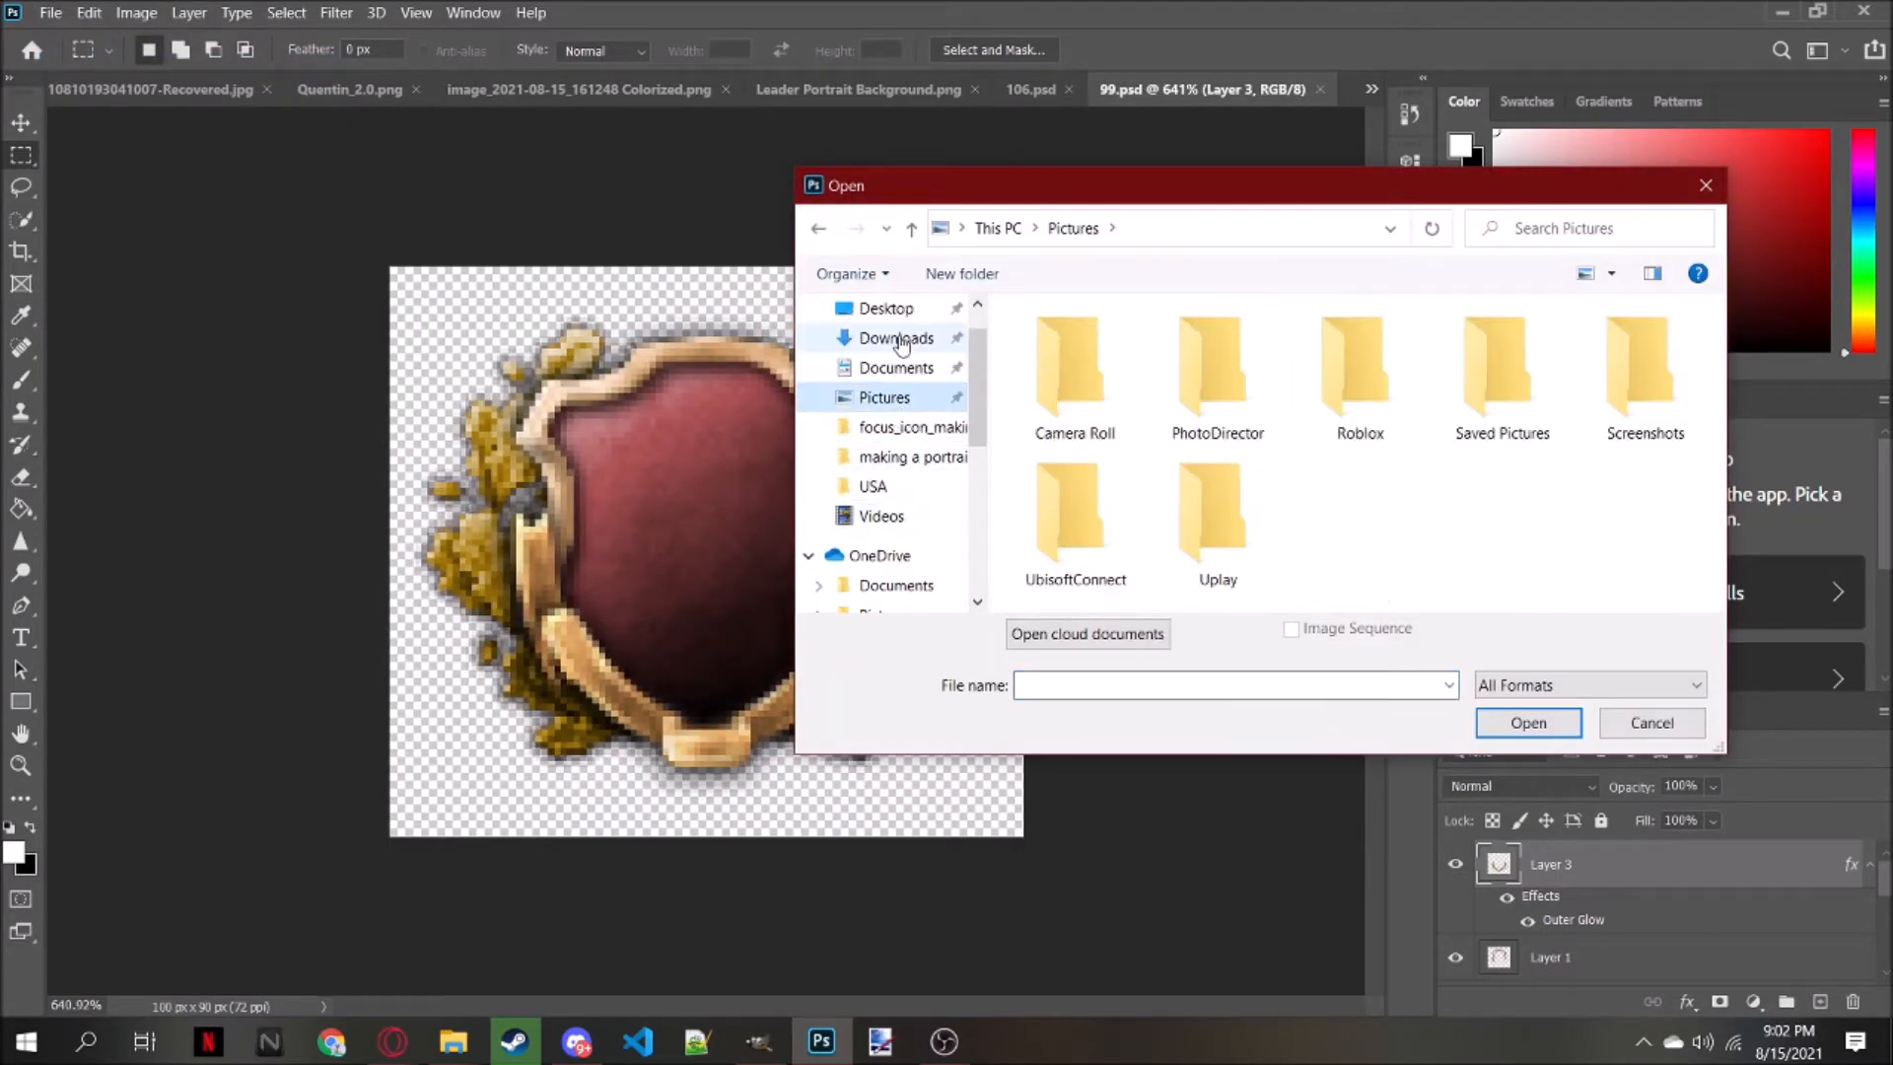
left_click(886, 308)
double_click(1050, 399)
double_click(1216, 533)
Find the Caesar statue image among the icon assets and select it for opening
scroll(1403, 467, "down", 10)
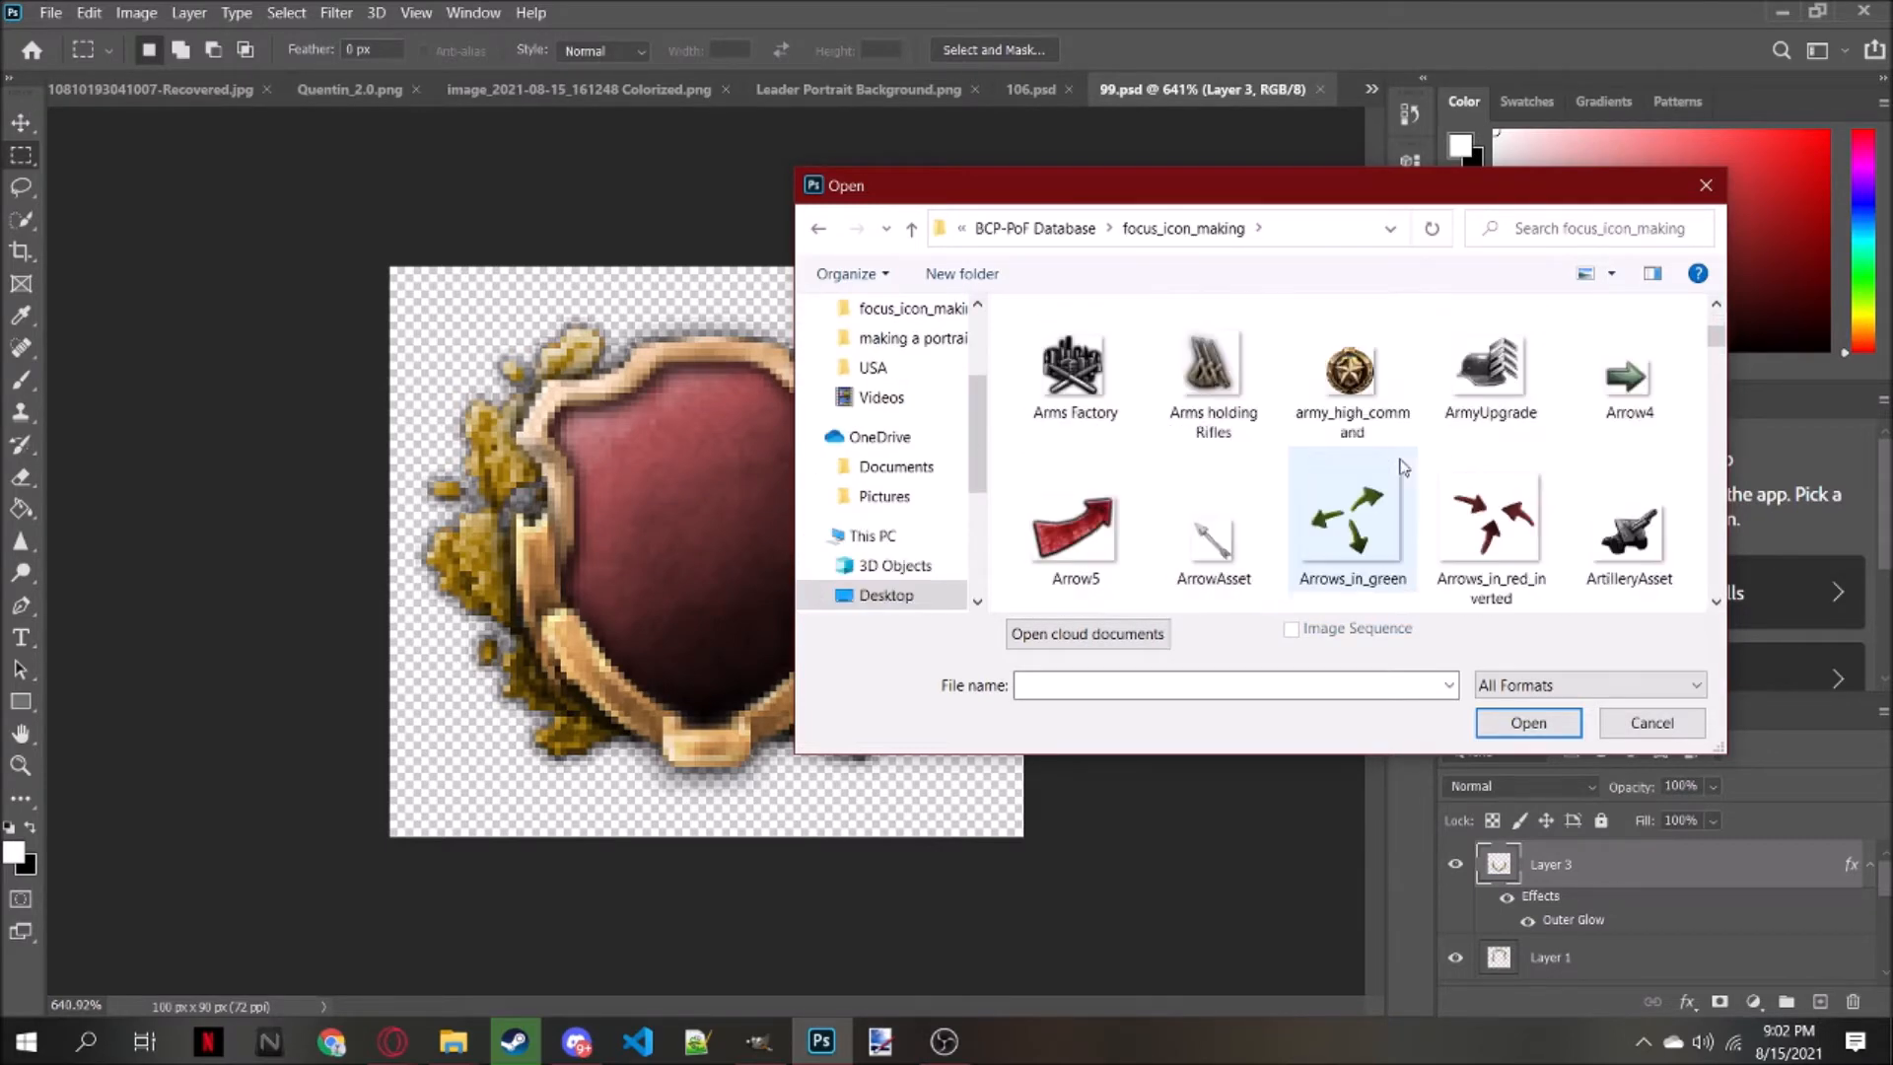
scroll(1404, 467, "down", 3)
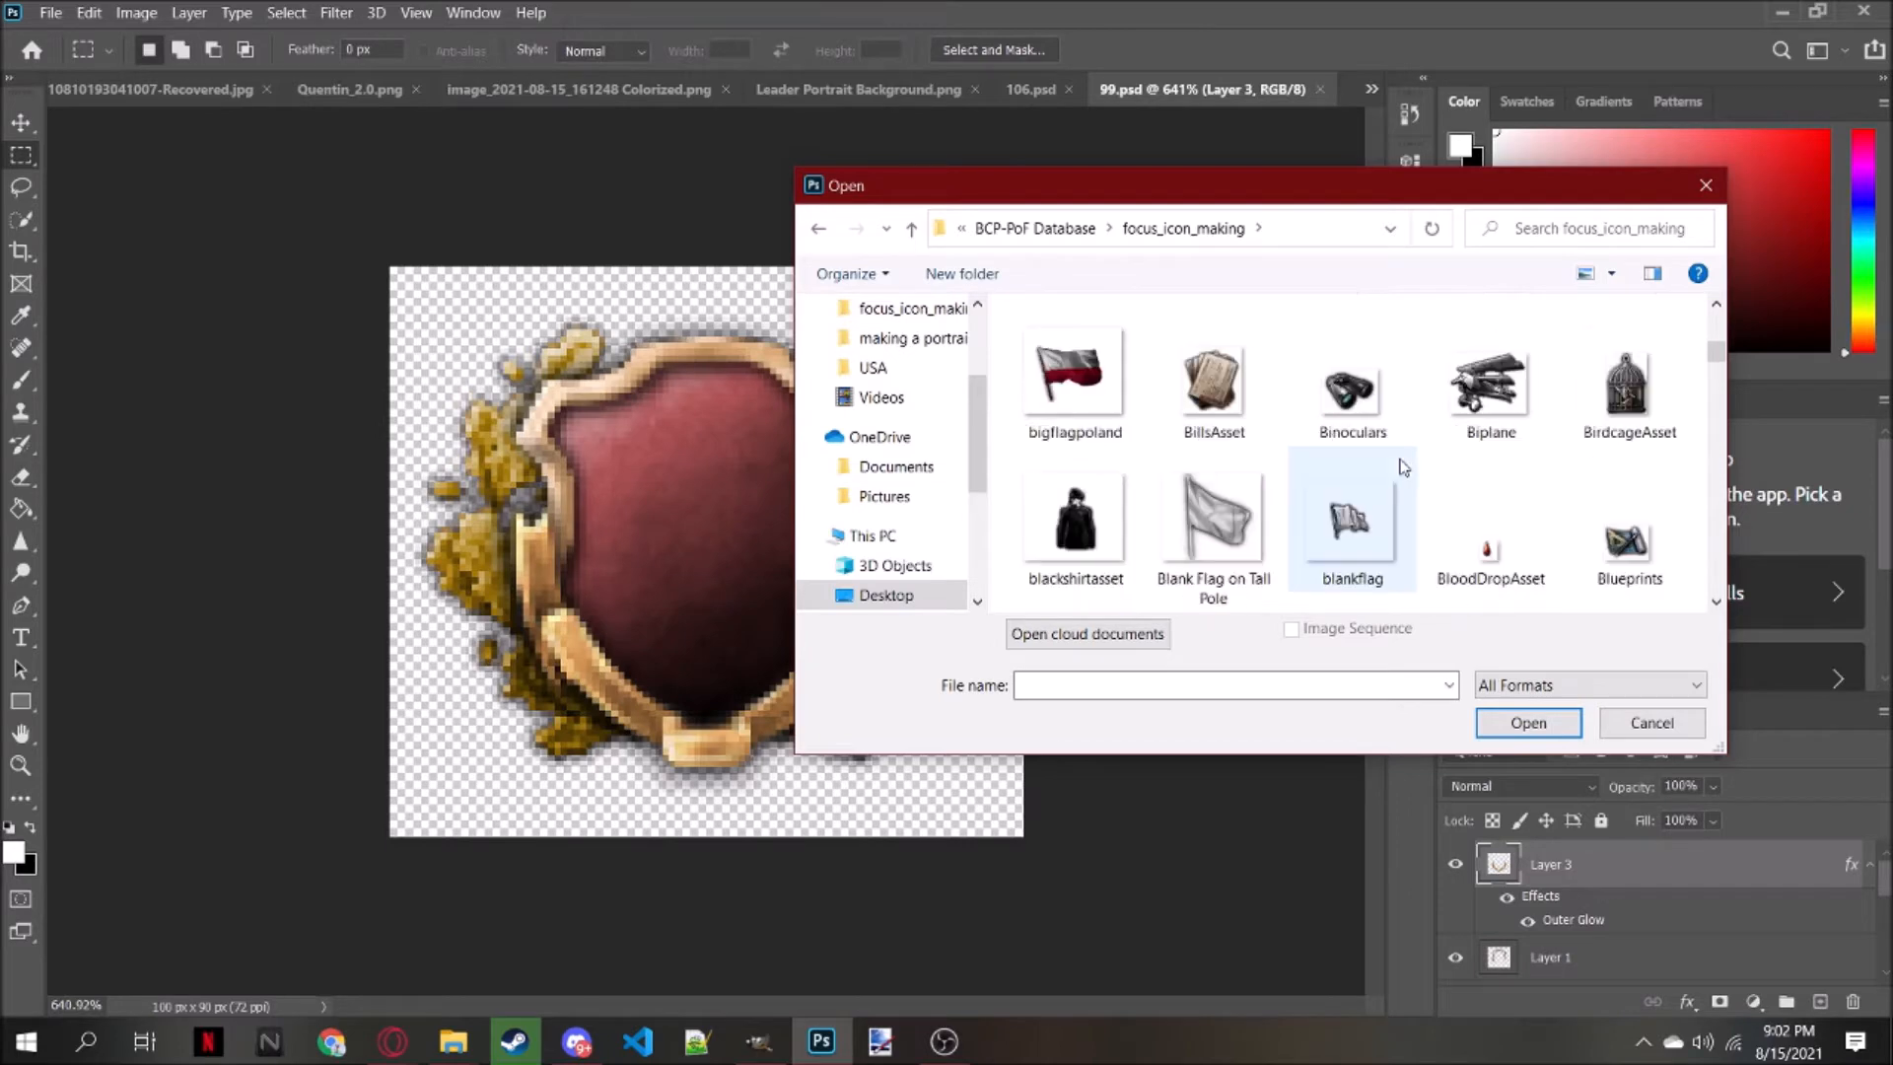
scroll(1404, 467, "down", 10)
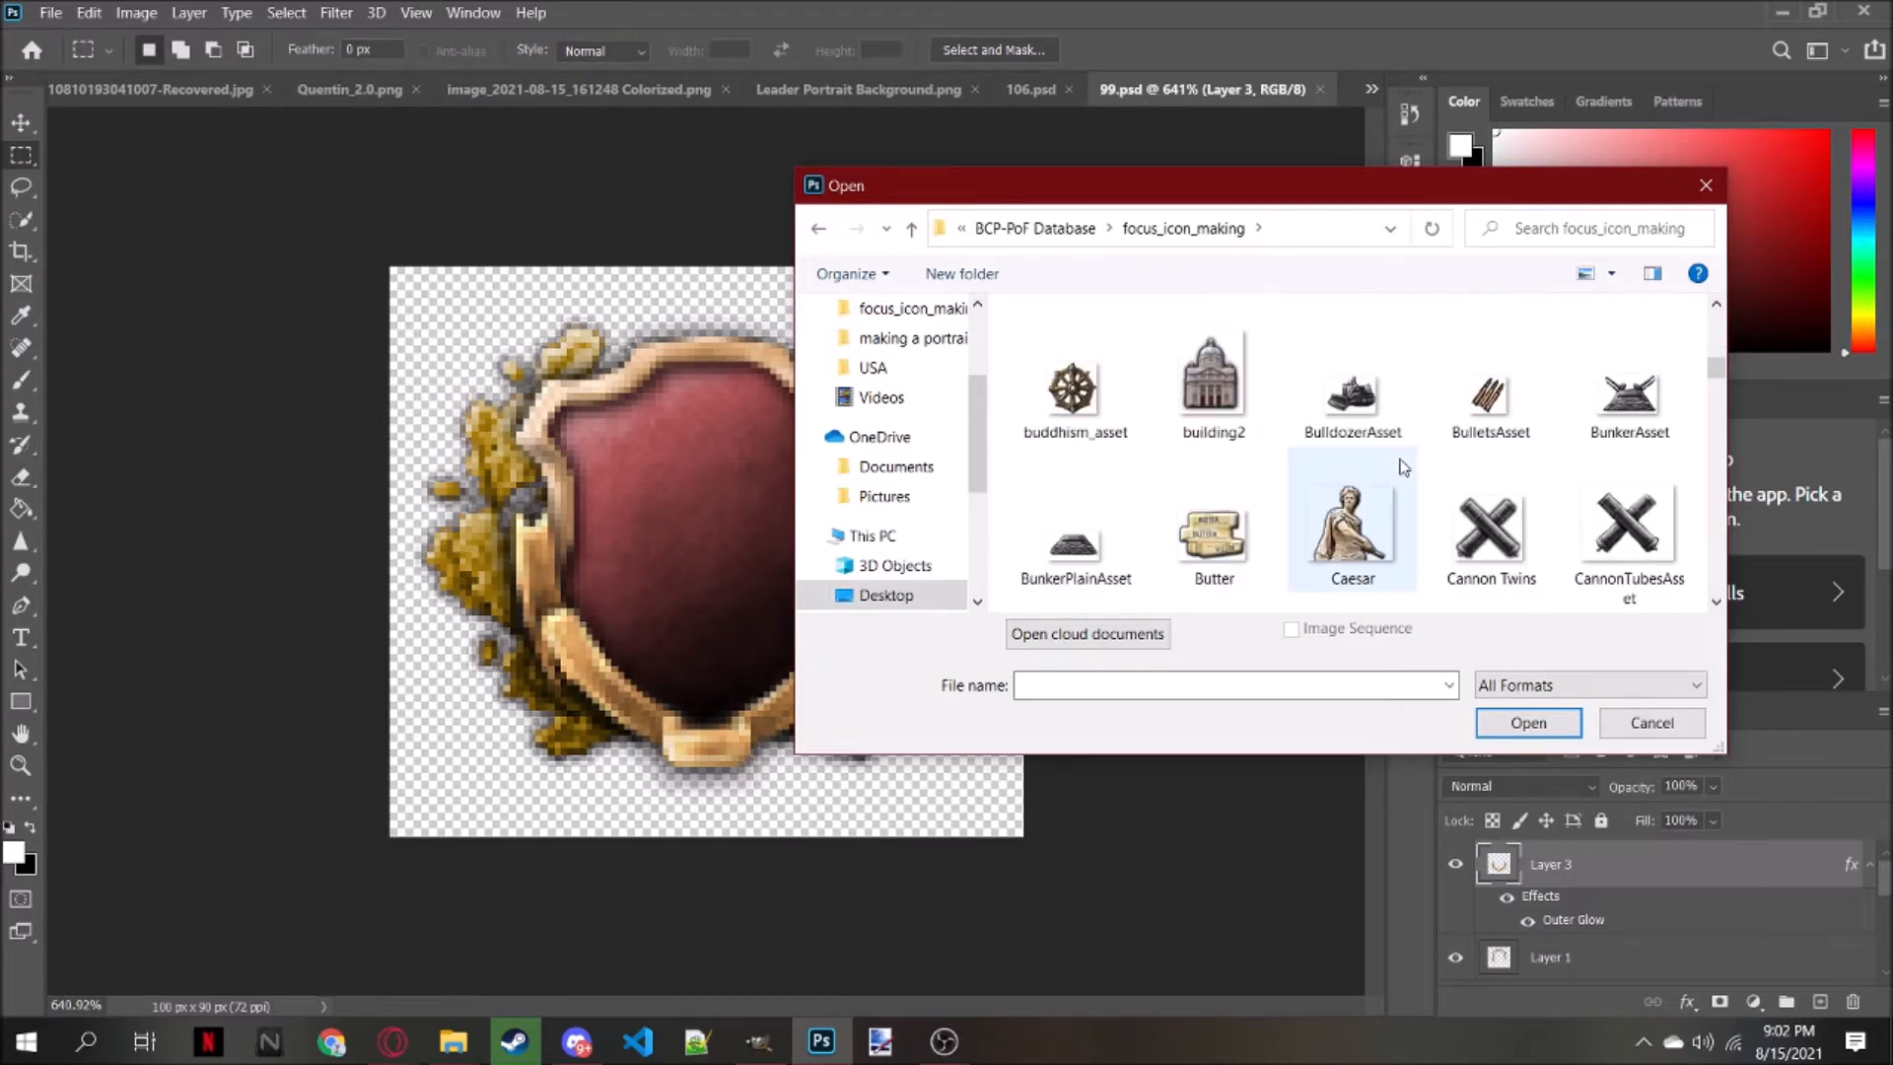
scroll(1404, 468, "up", 3)
left_click(1352, 350)
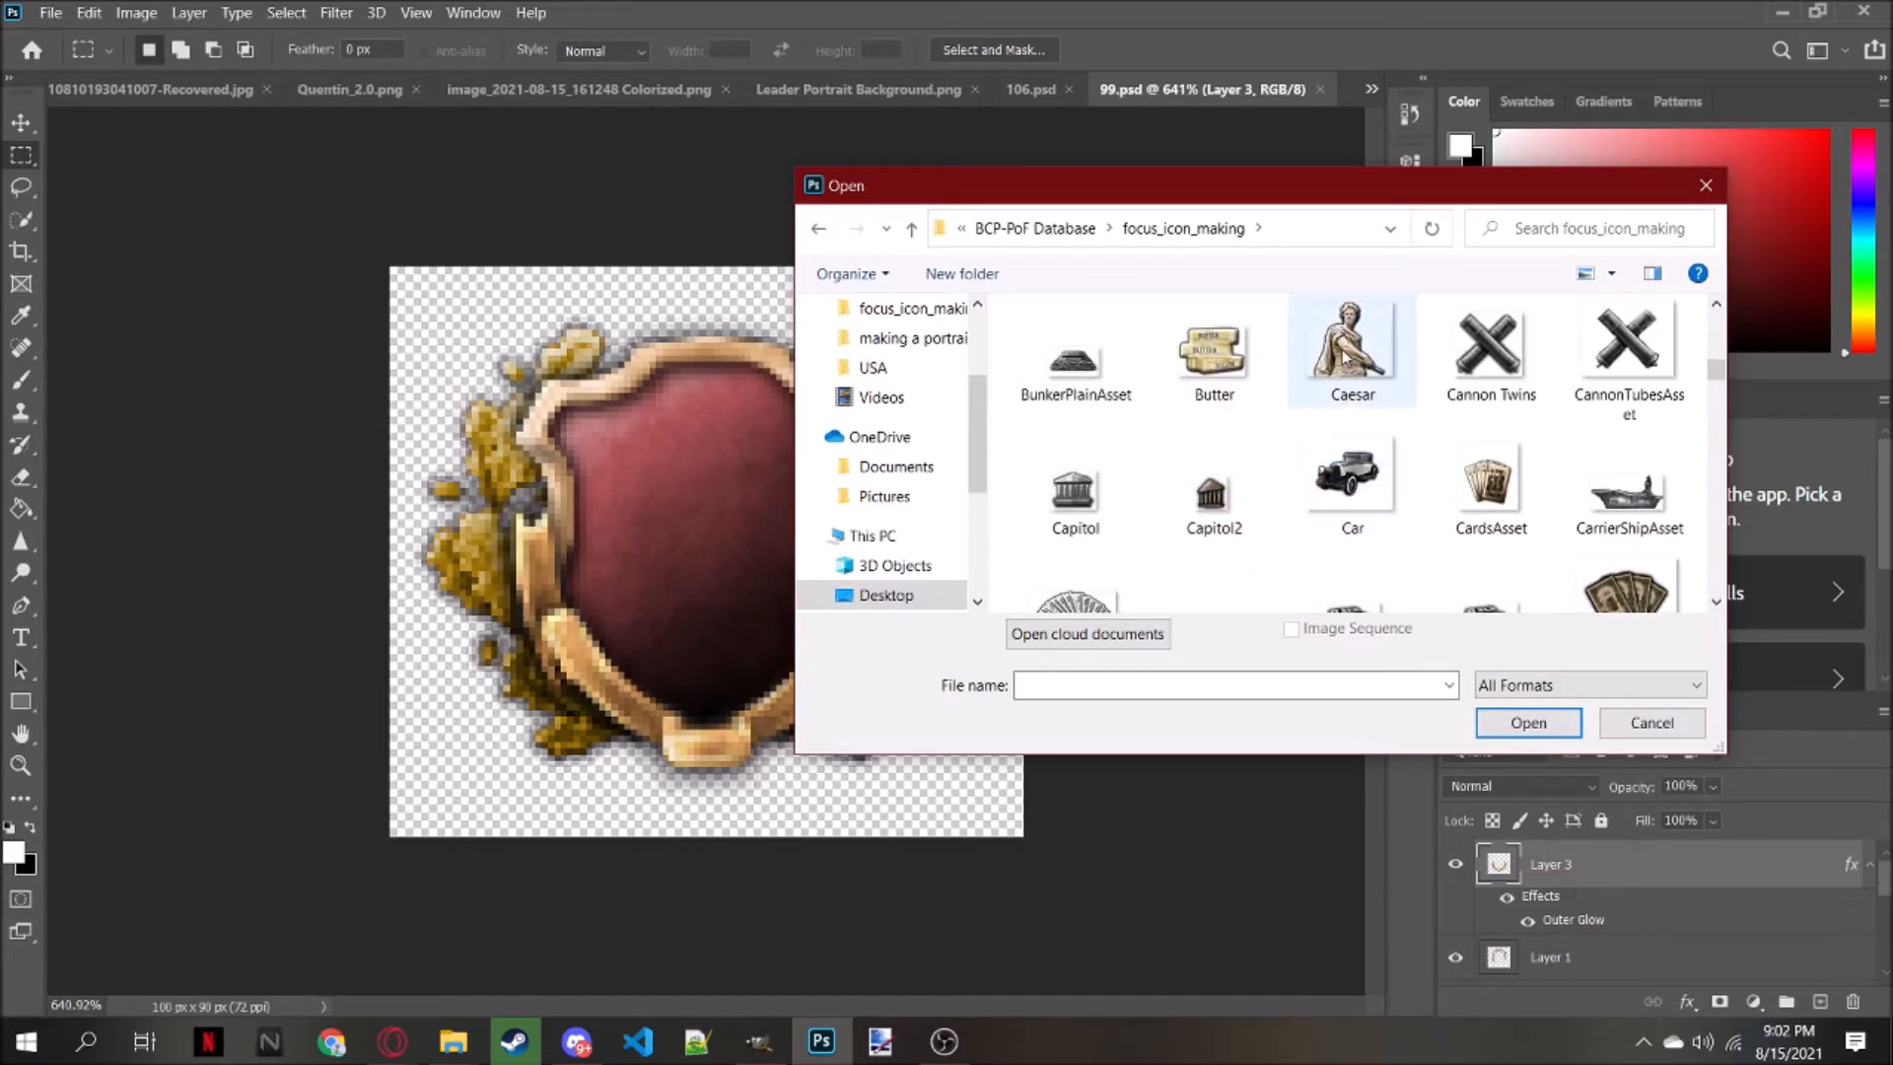
Add the Daggers Crossed image to the file selection alongside Caesar
scroll(1420, 493, "down", 6)
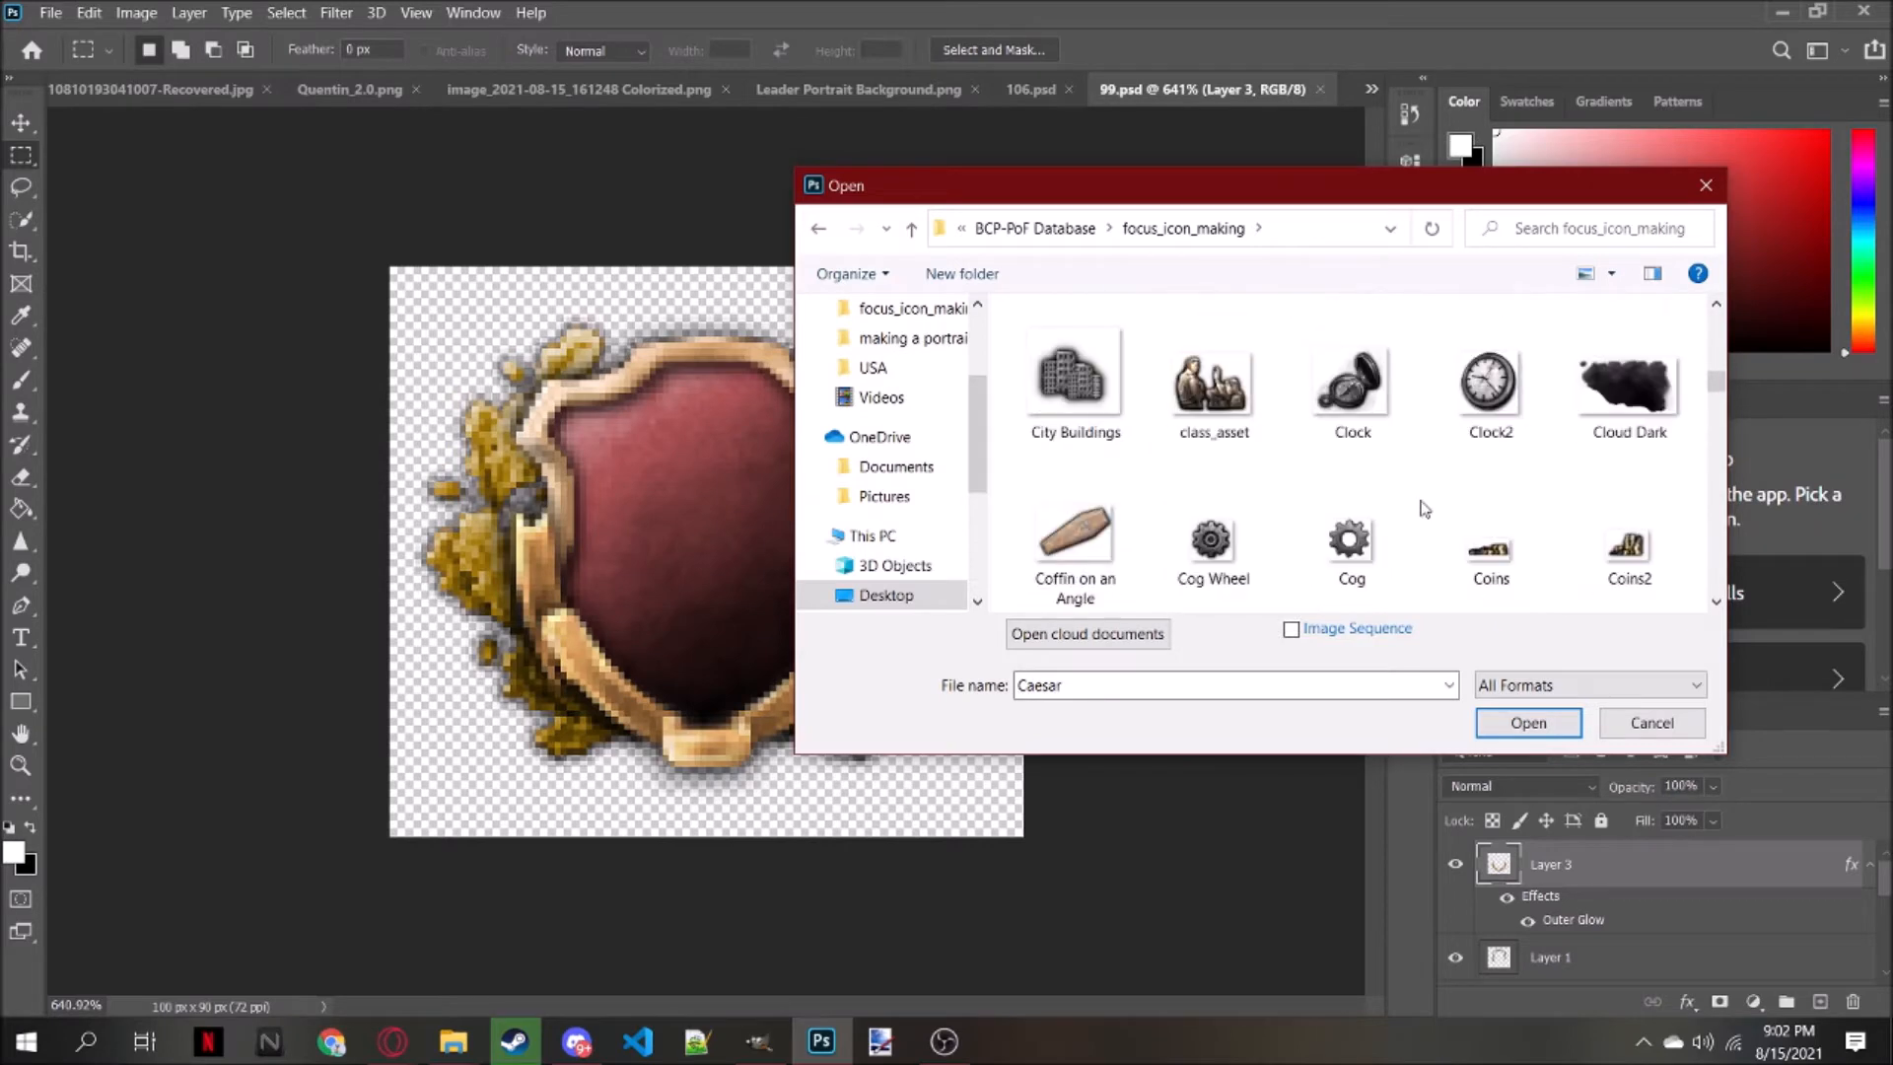
scroll(1424, 508, "down", 3)
scroll(1424, 509, "down", 3)
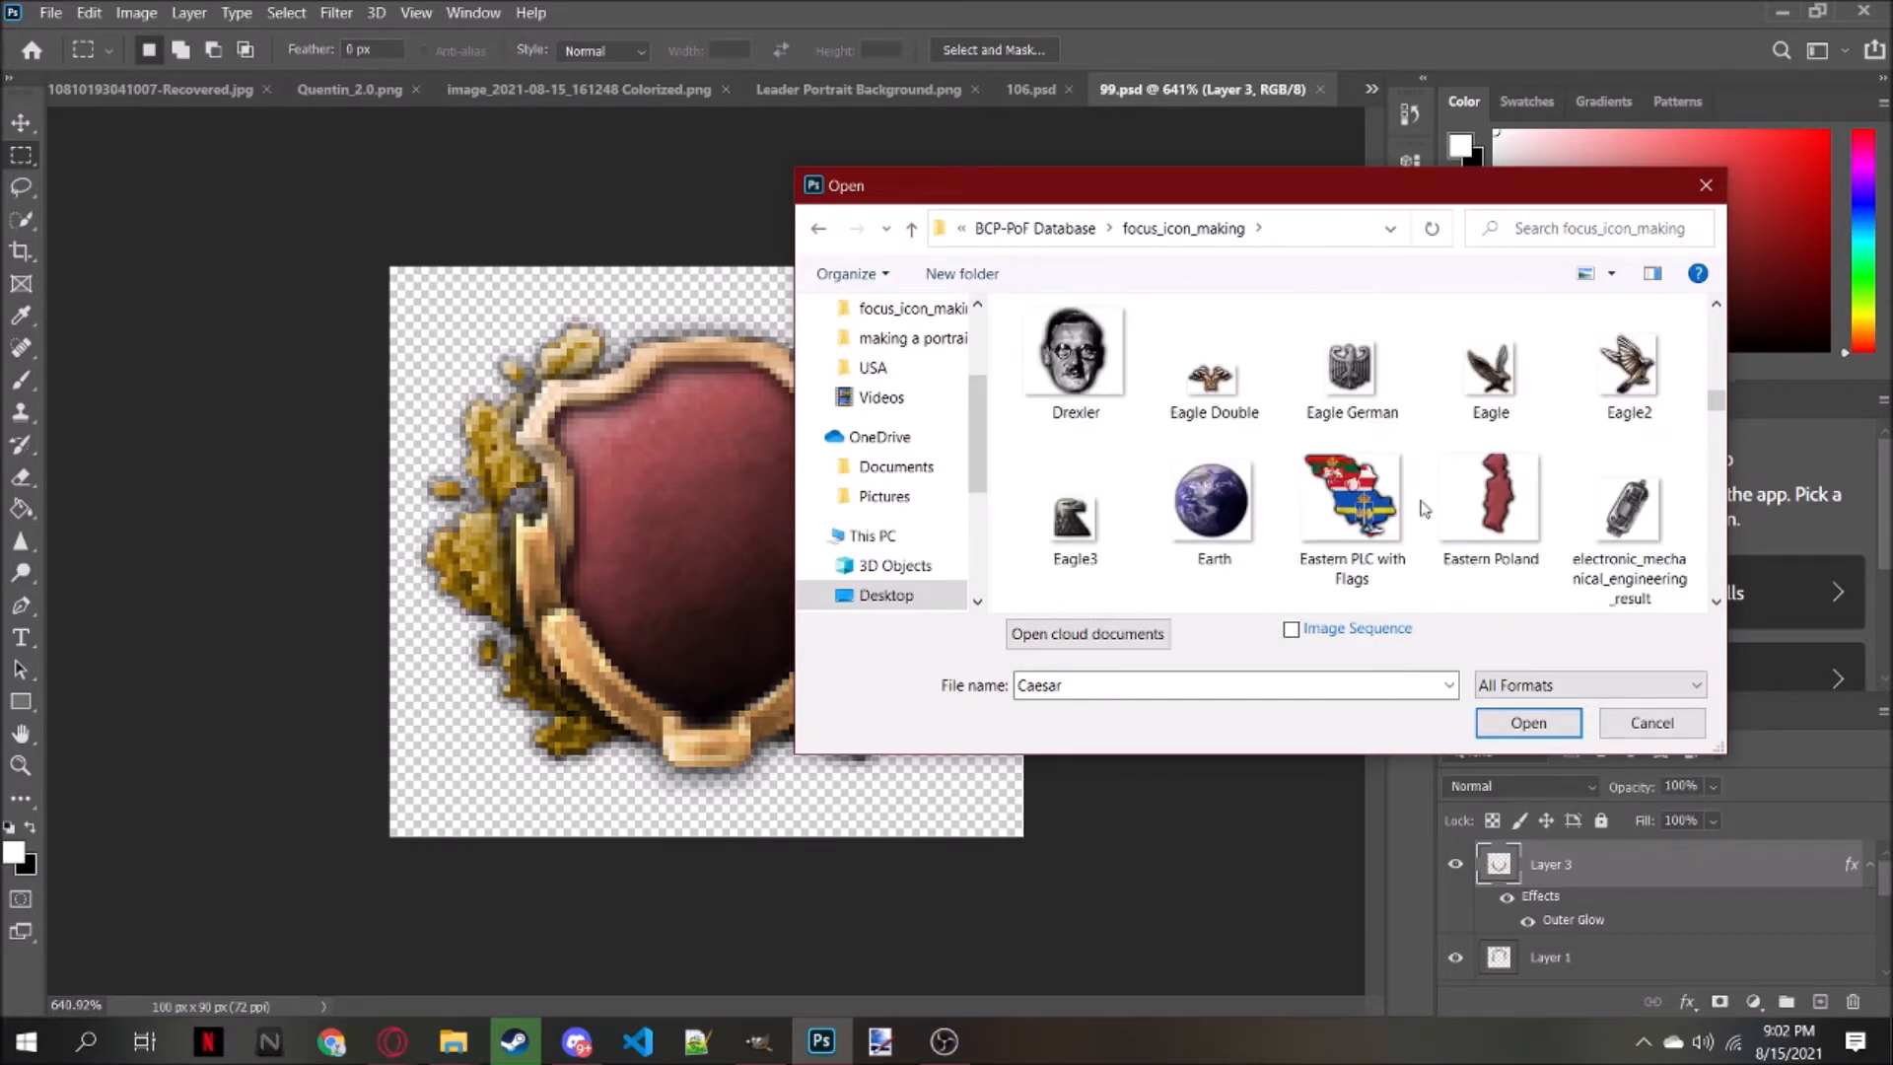
scroll(1424, 509, "up", 10)
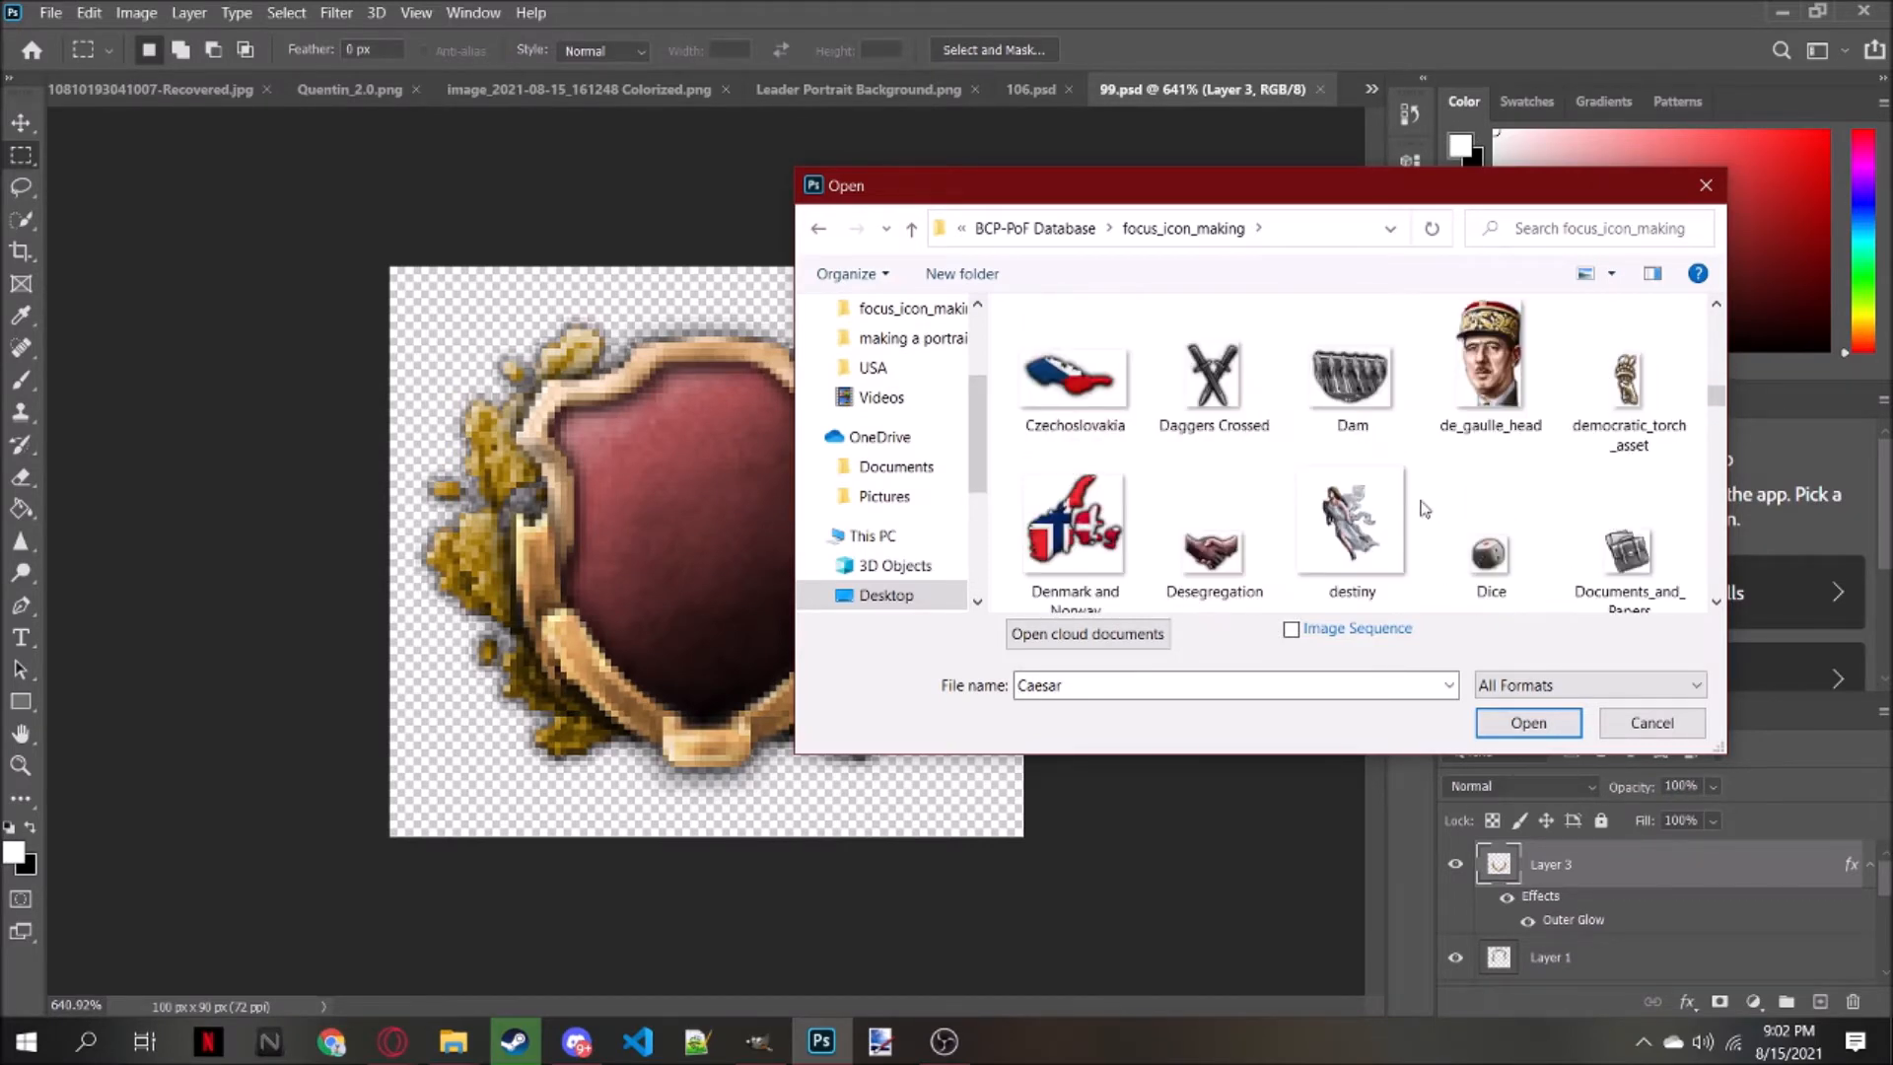
left_click(1244, 537, "ctrl")
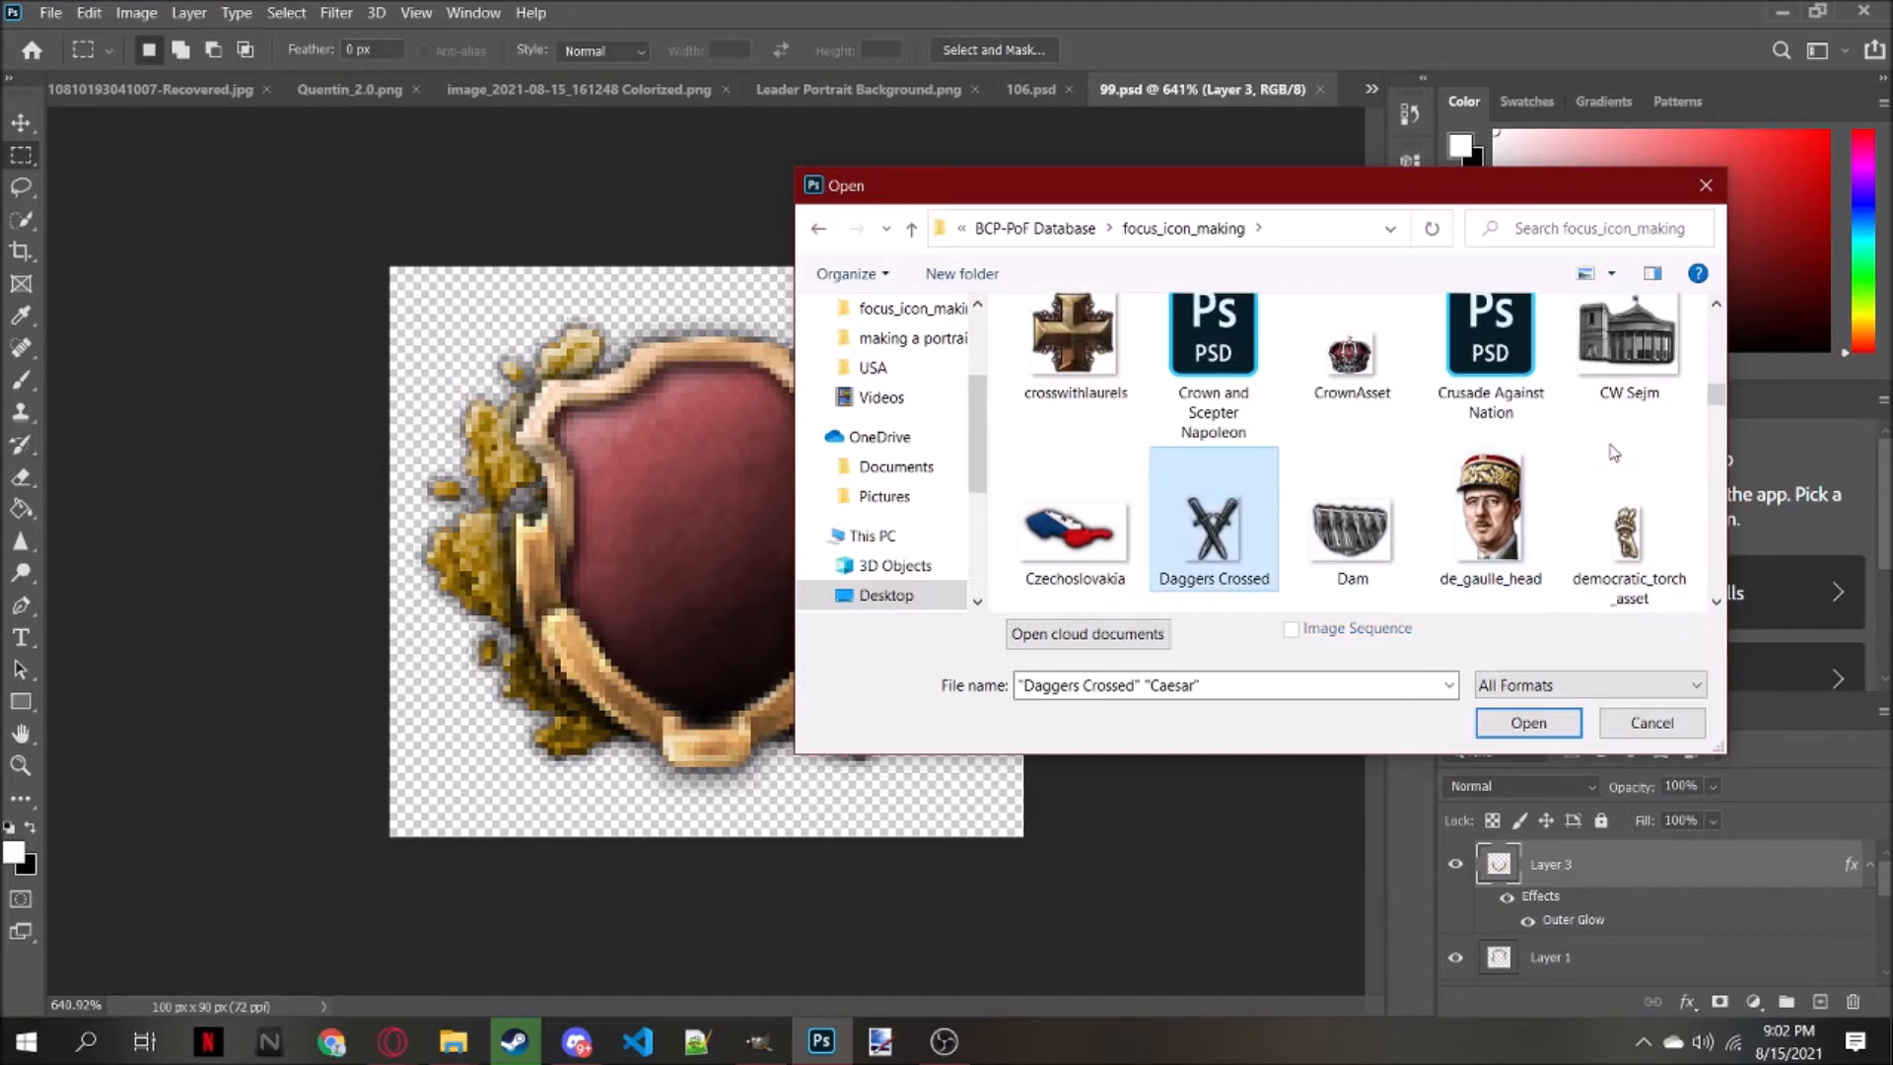
Add skull2 to the file selection and open all three selected images
scroll(1720, 407, "down", 3)
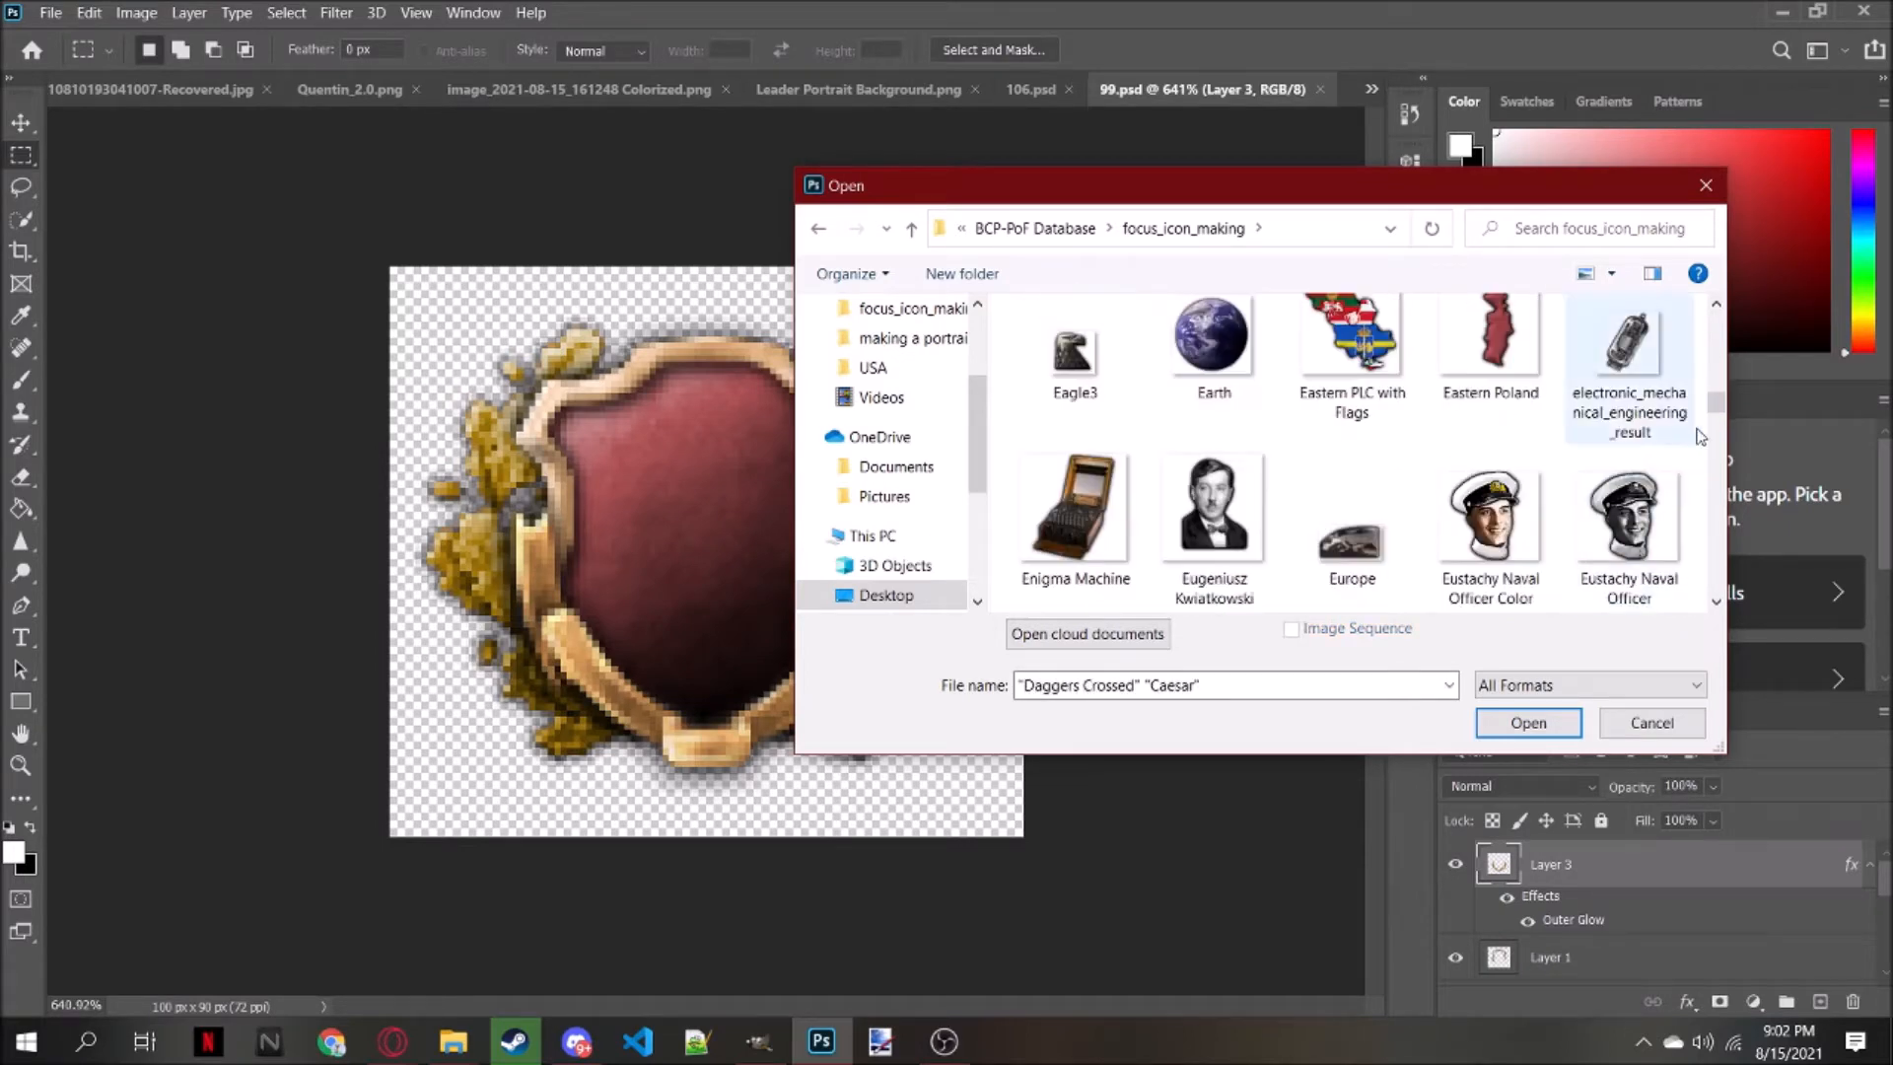
scroll(1491, 414, "down", 20)
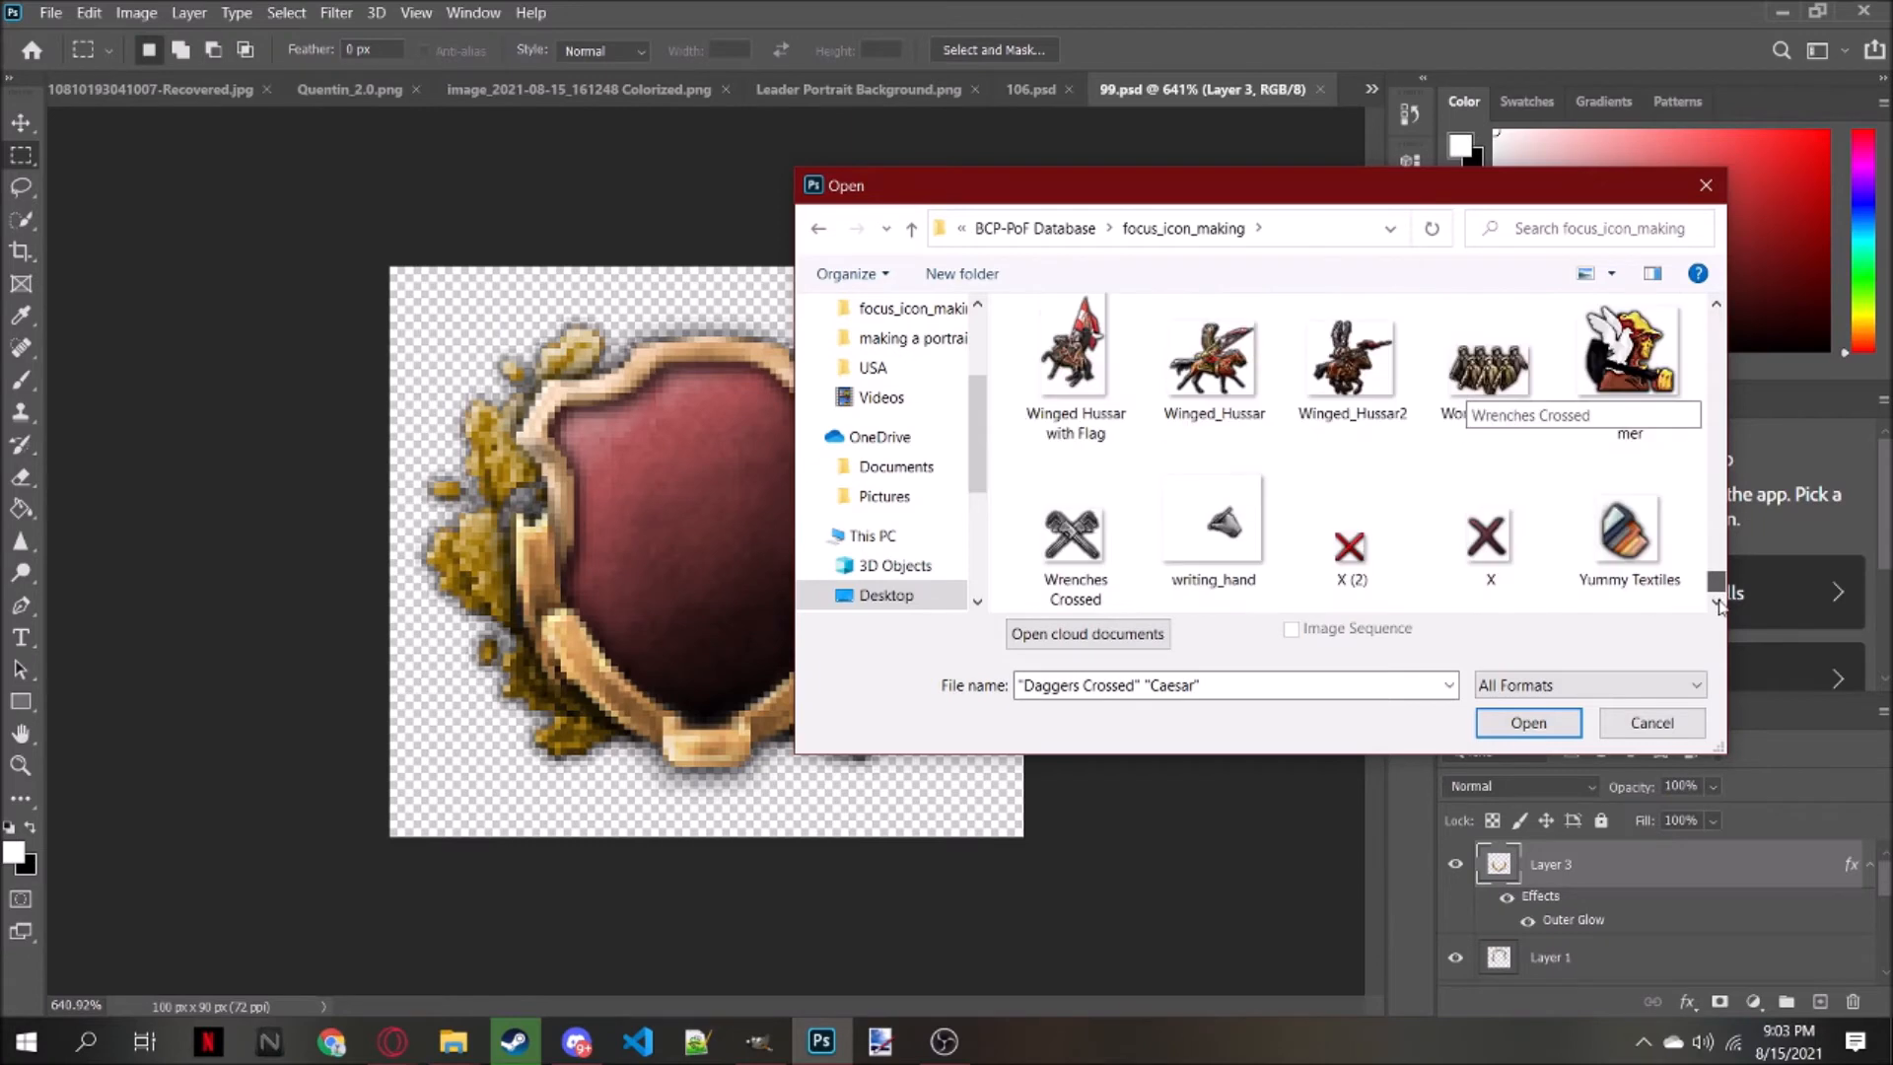
scroll(1491, 443, "up", 10)
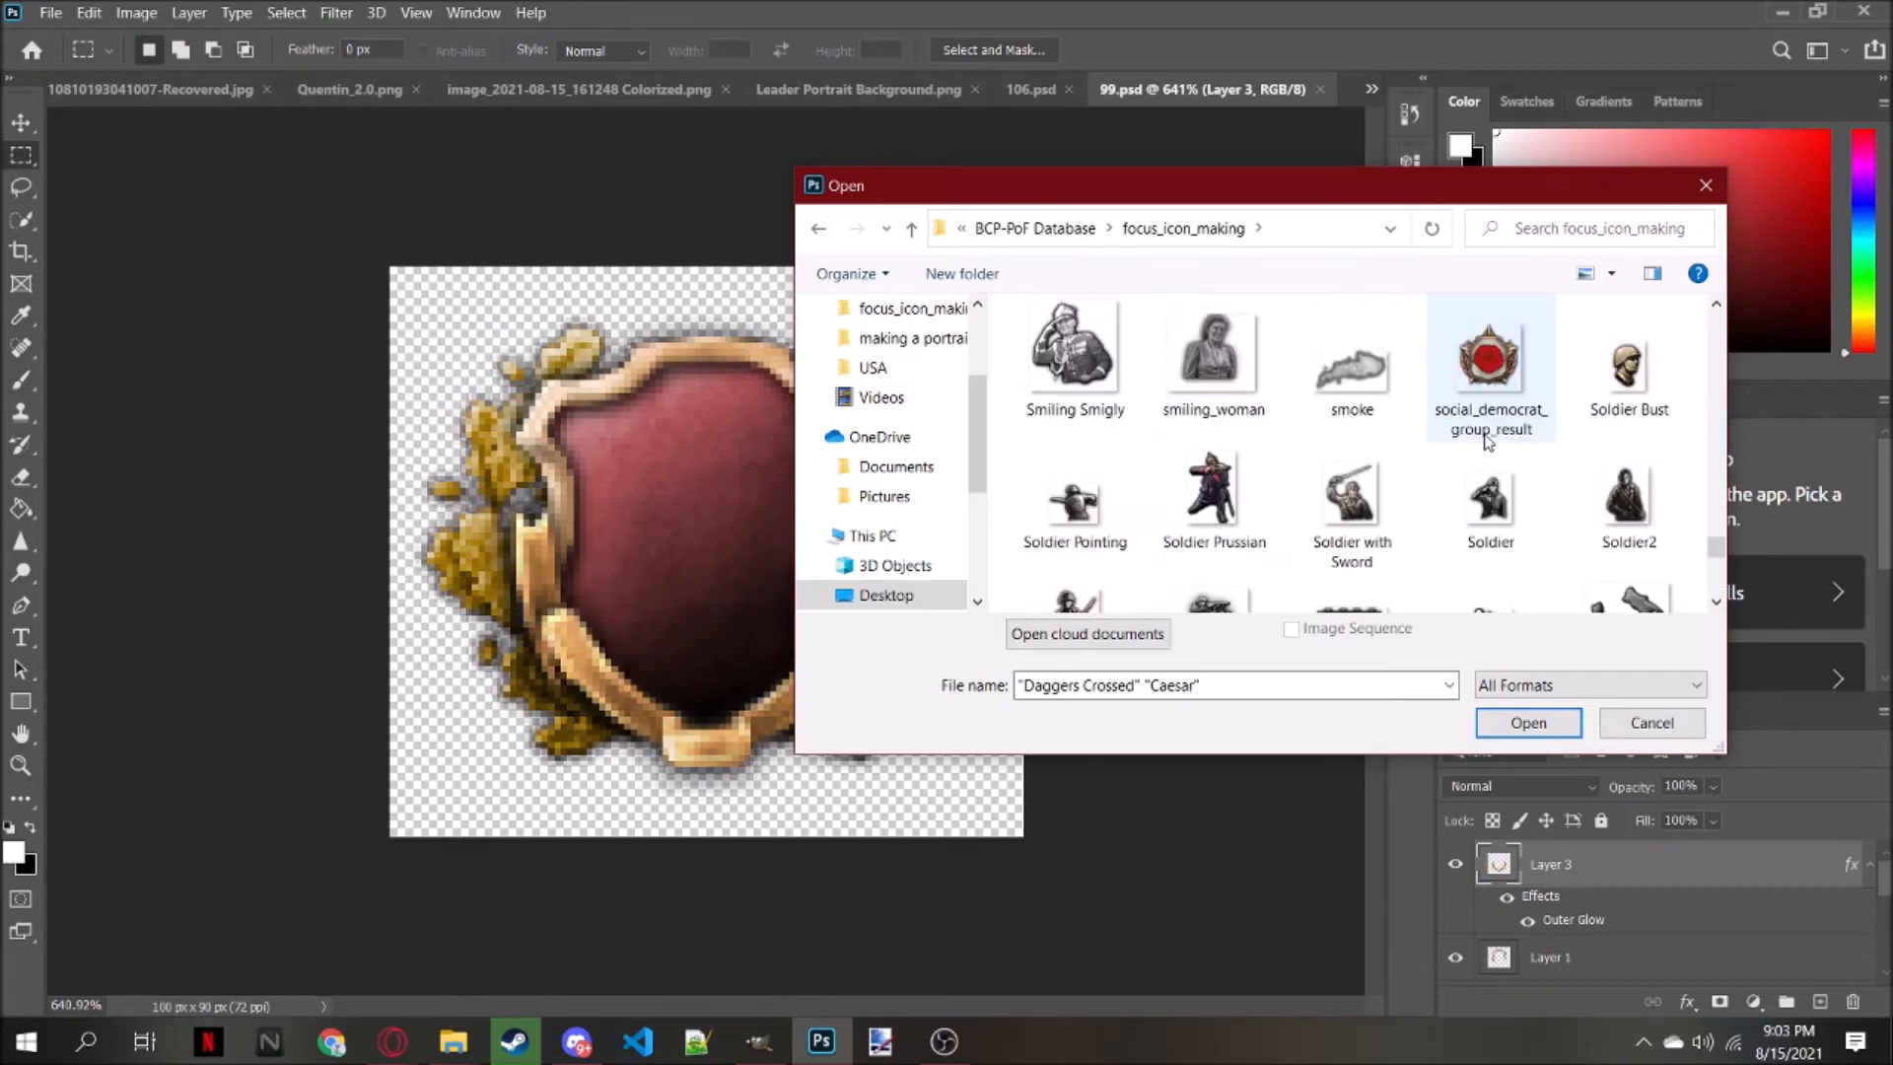
scroll(1487, 440, "down", 1)
scroll(1487, 441, "up", 4)
scroll(1486, 440, "up", 5)
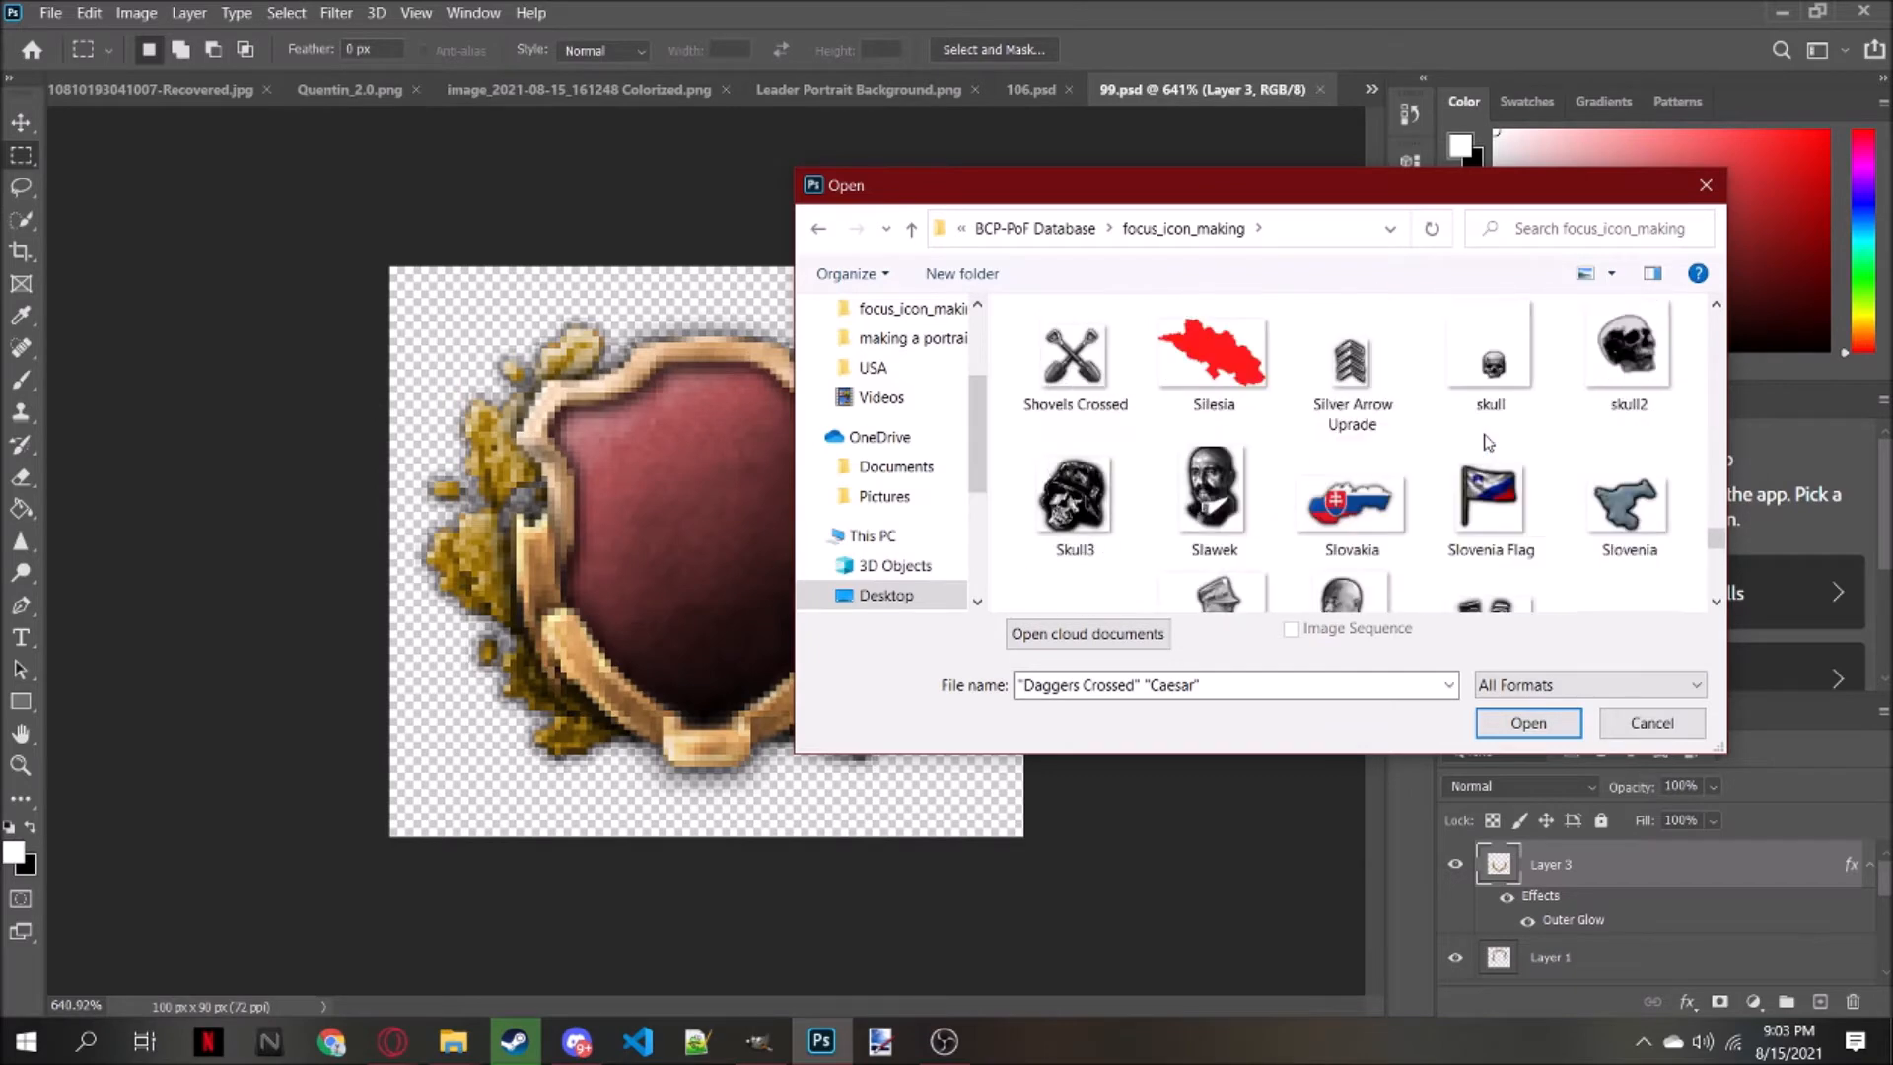
scroll(1369, 501, "down", 2)
left_click(1629, 404, "ctrl")
left_click(1528, 724)
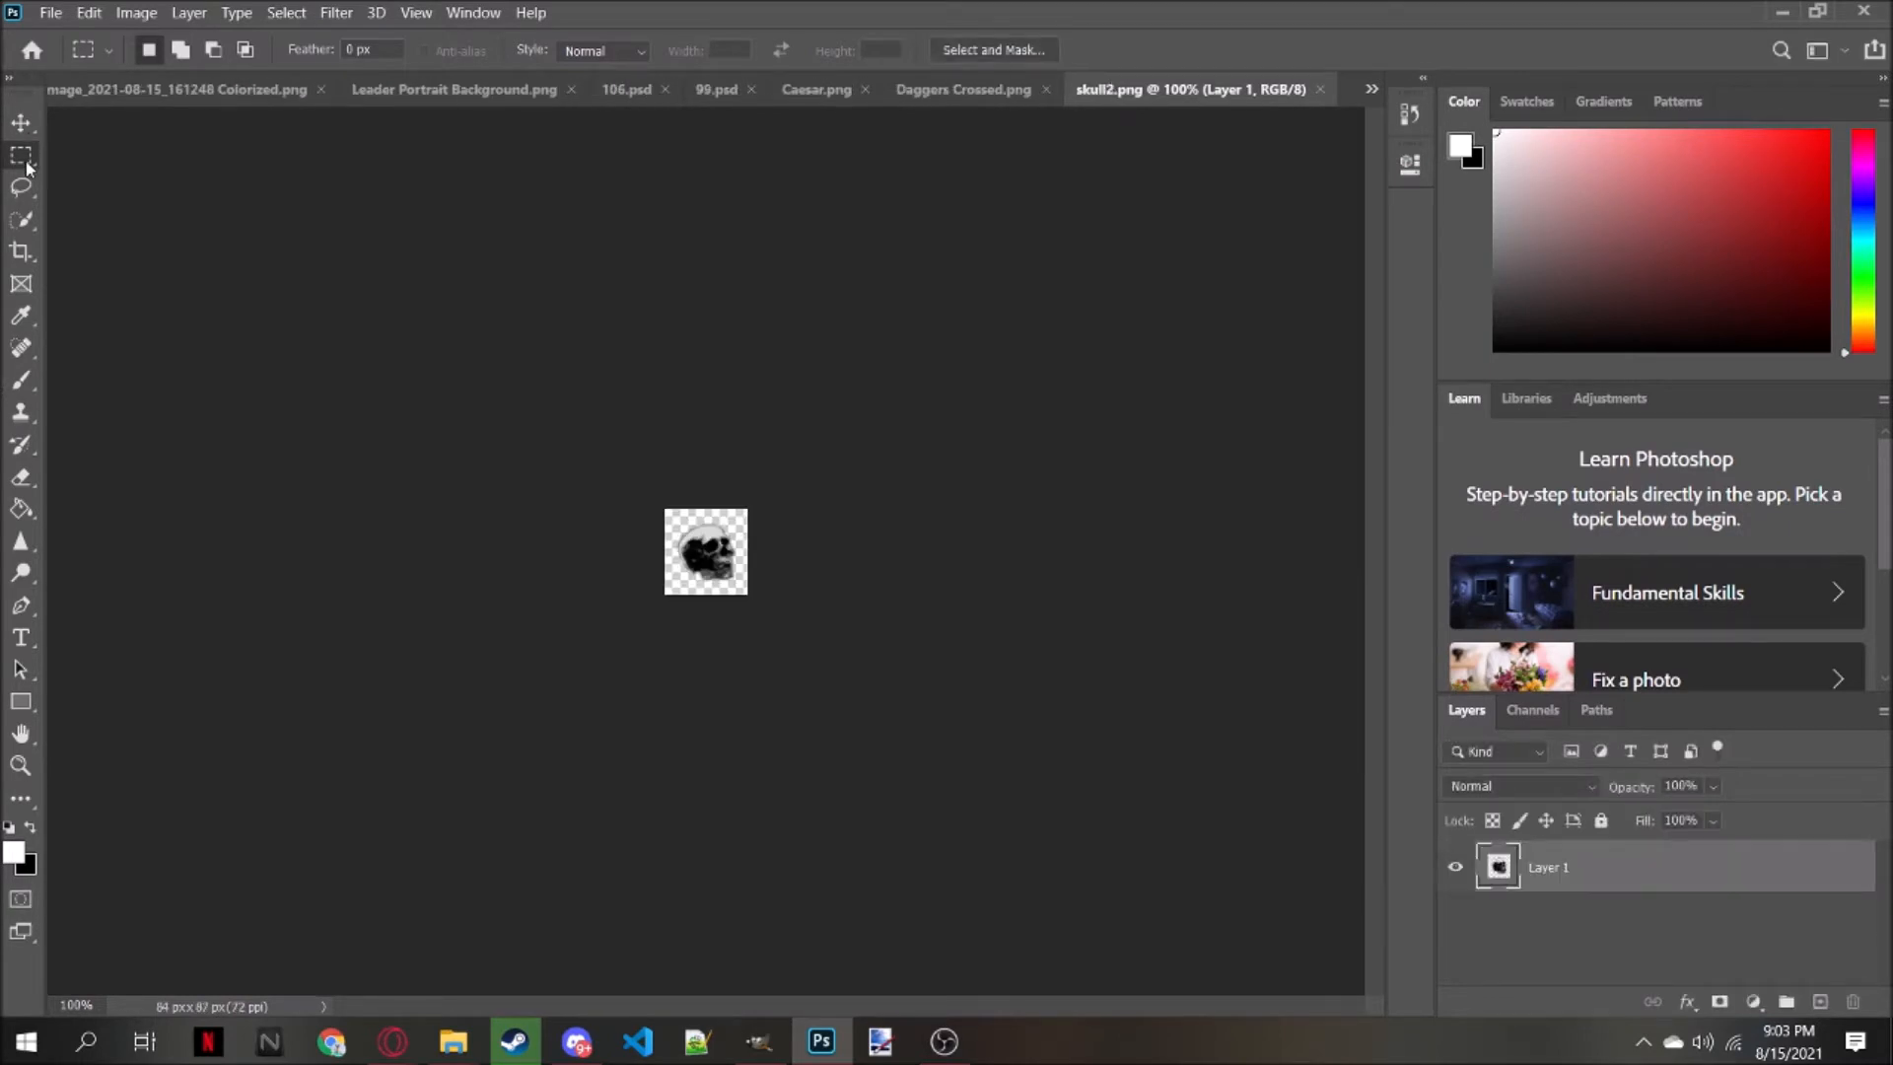
Copy the whole Caesar image into 99.psd and place its layer beneath the front frame piece, Layer 3
left_click_drag(562, 300, 1007, 820)
left_click(820, 91)
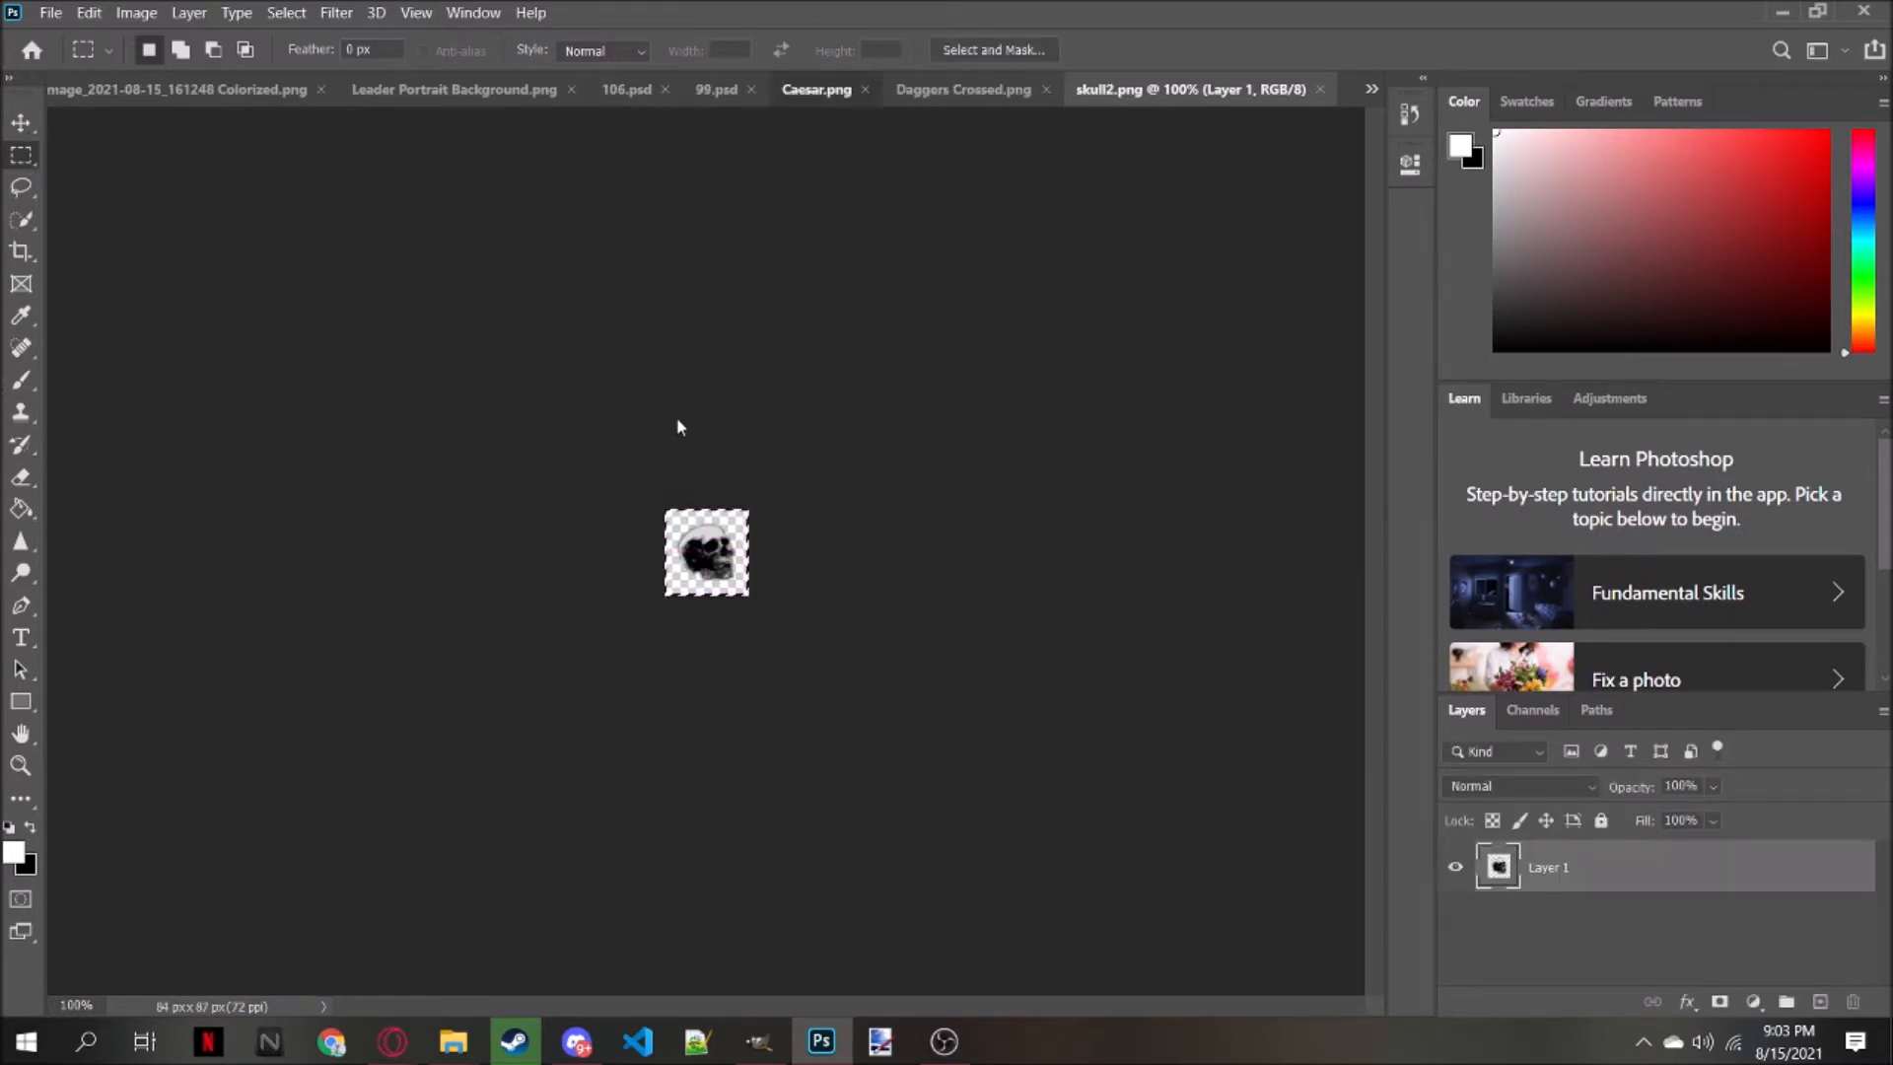
left_click_drag(499, 308, 1070, 838)
left_click(729, 89)
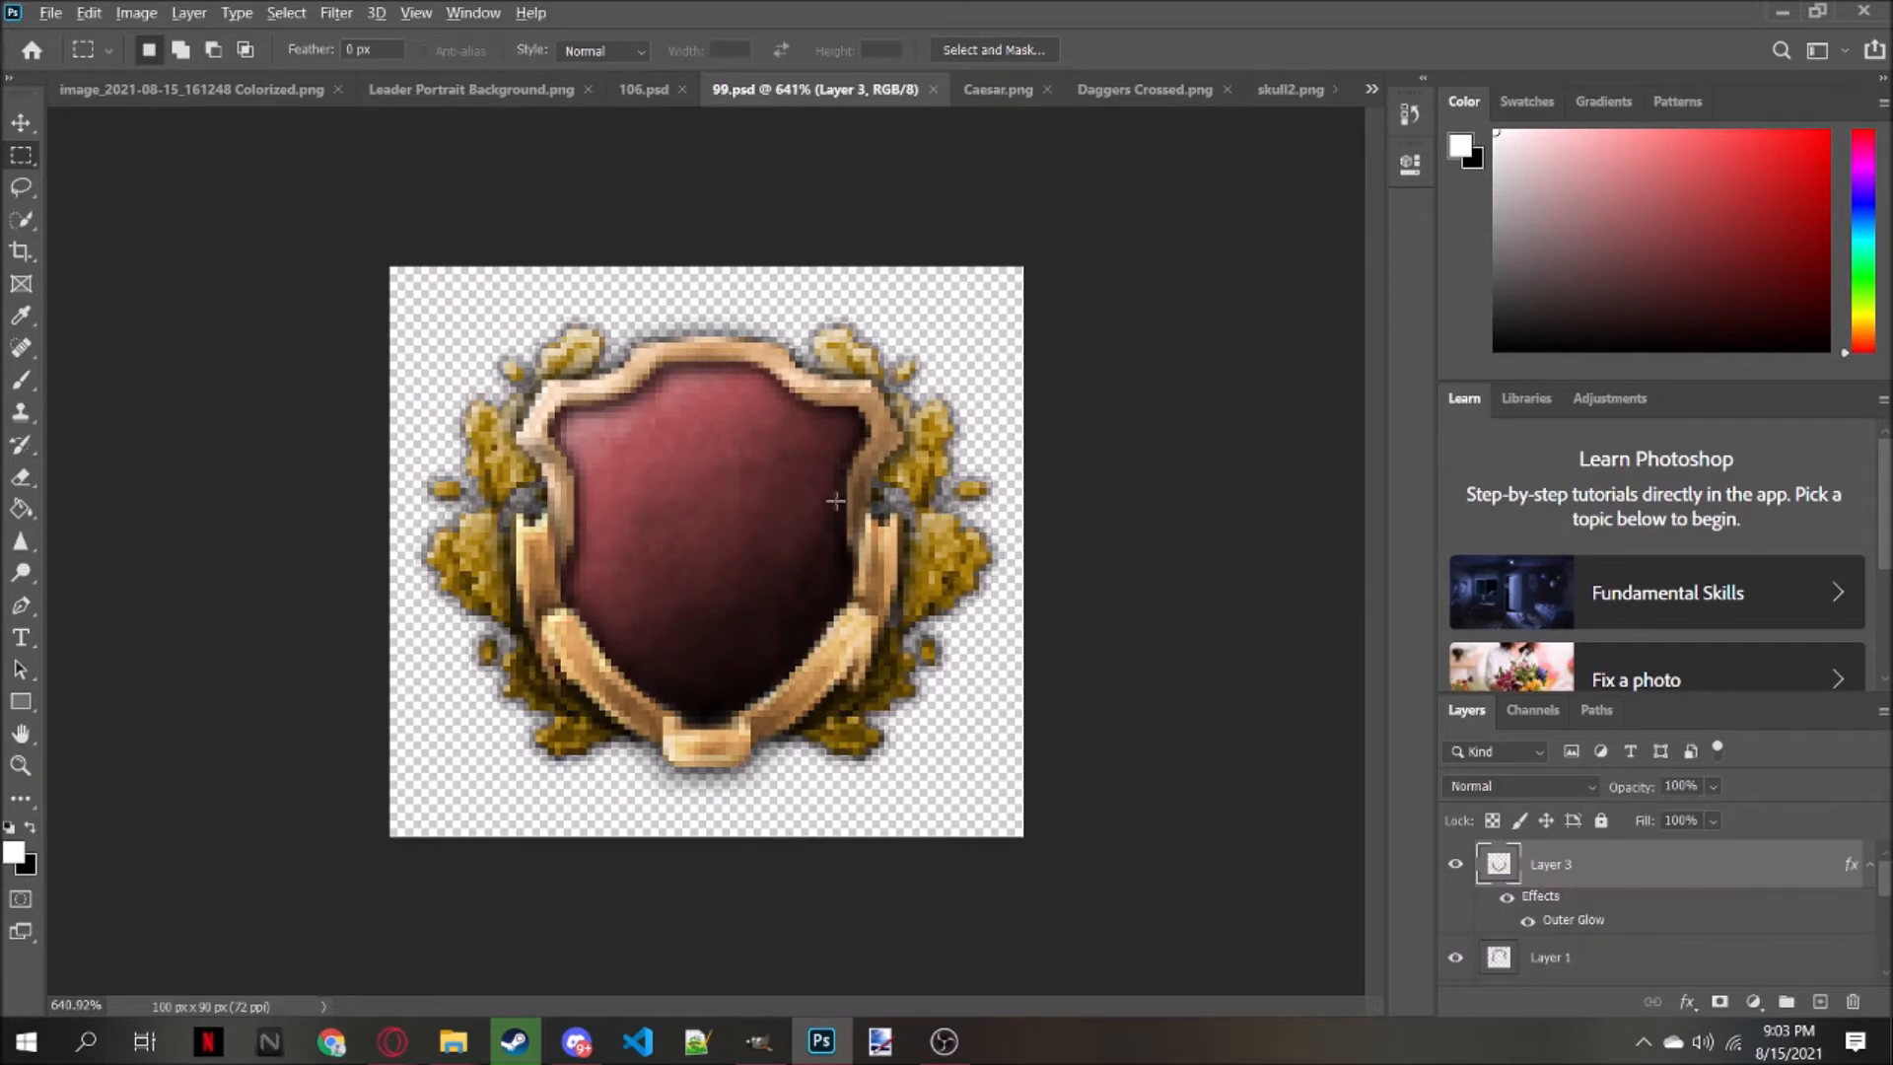
key("ctrl+v")
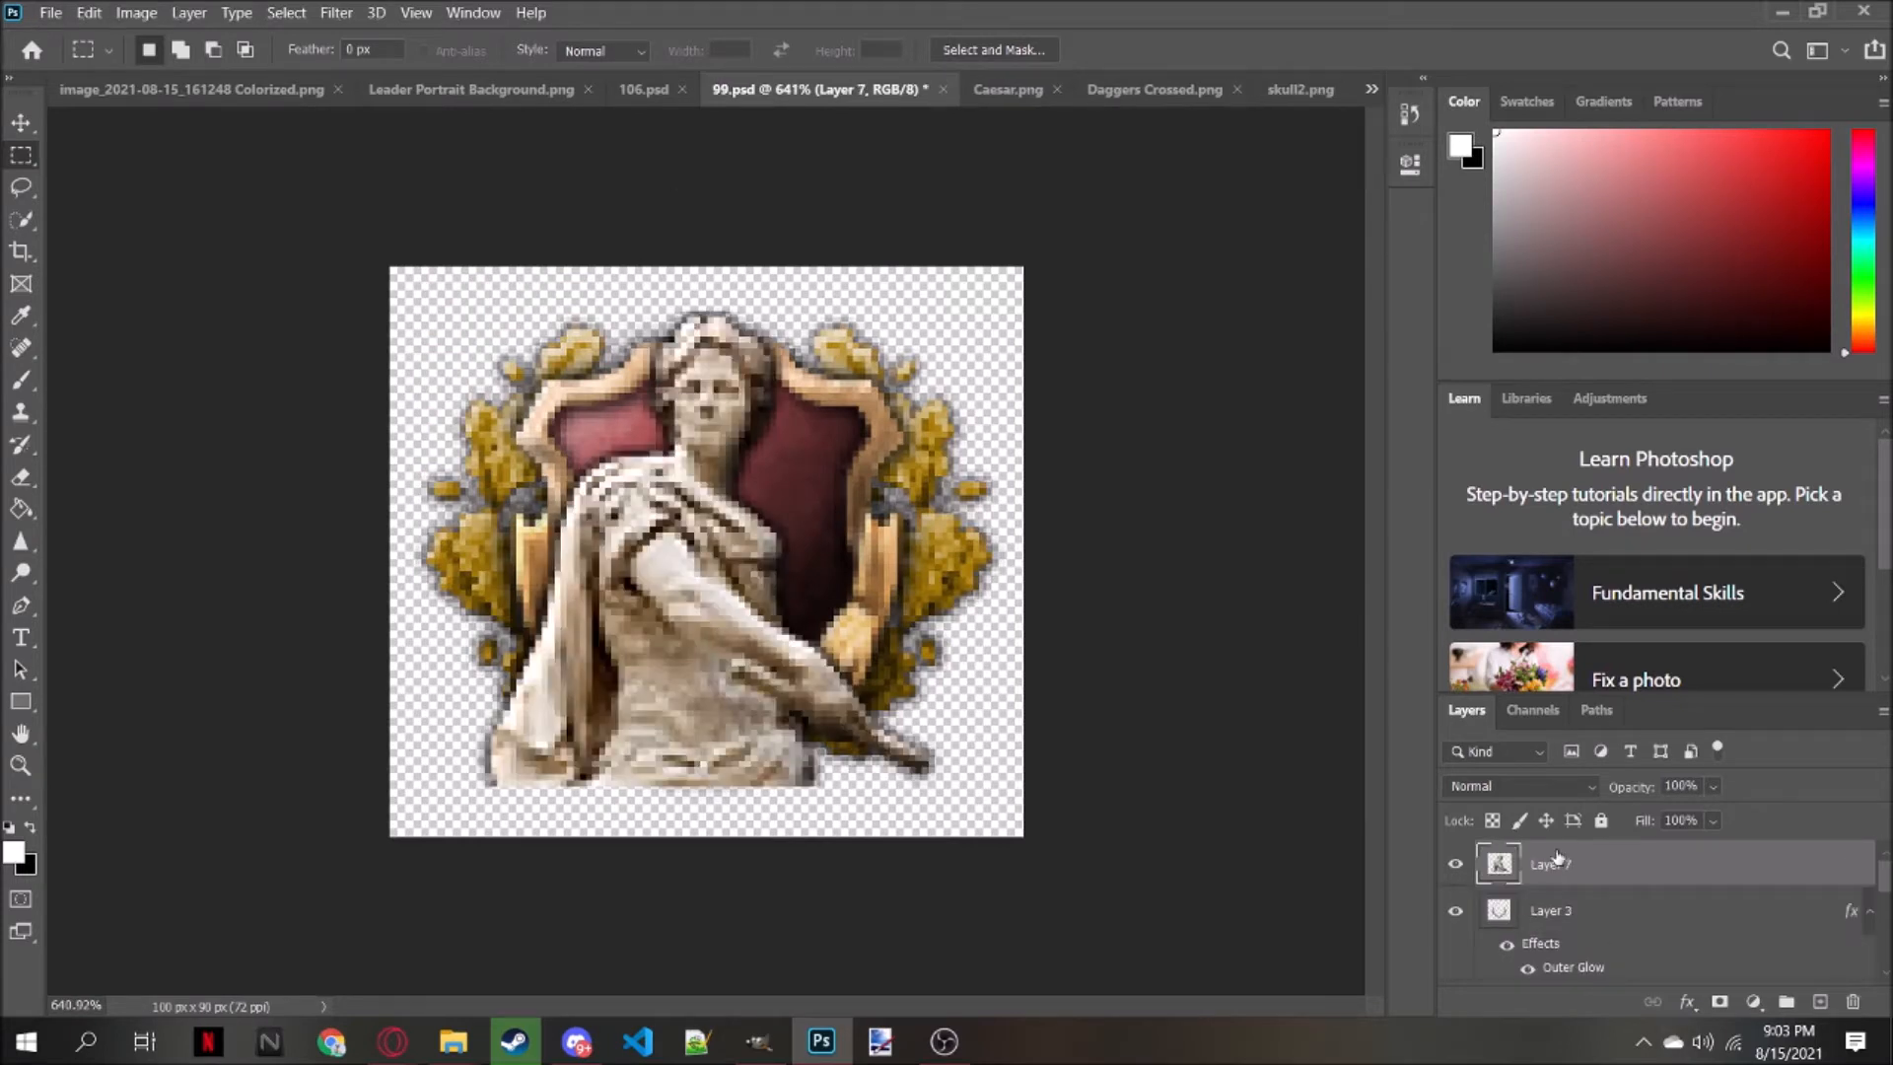
left_click_drag(1562, 872, 1602, 925)
Scale the Caesar statue to about 88% and position it in the middle of the shield
left_click(89, 12)
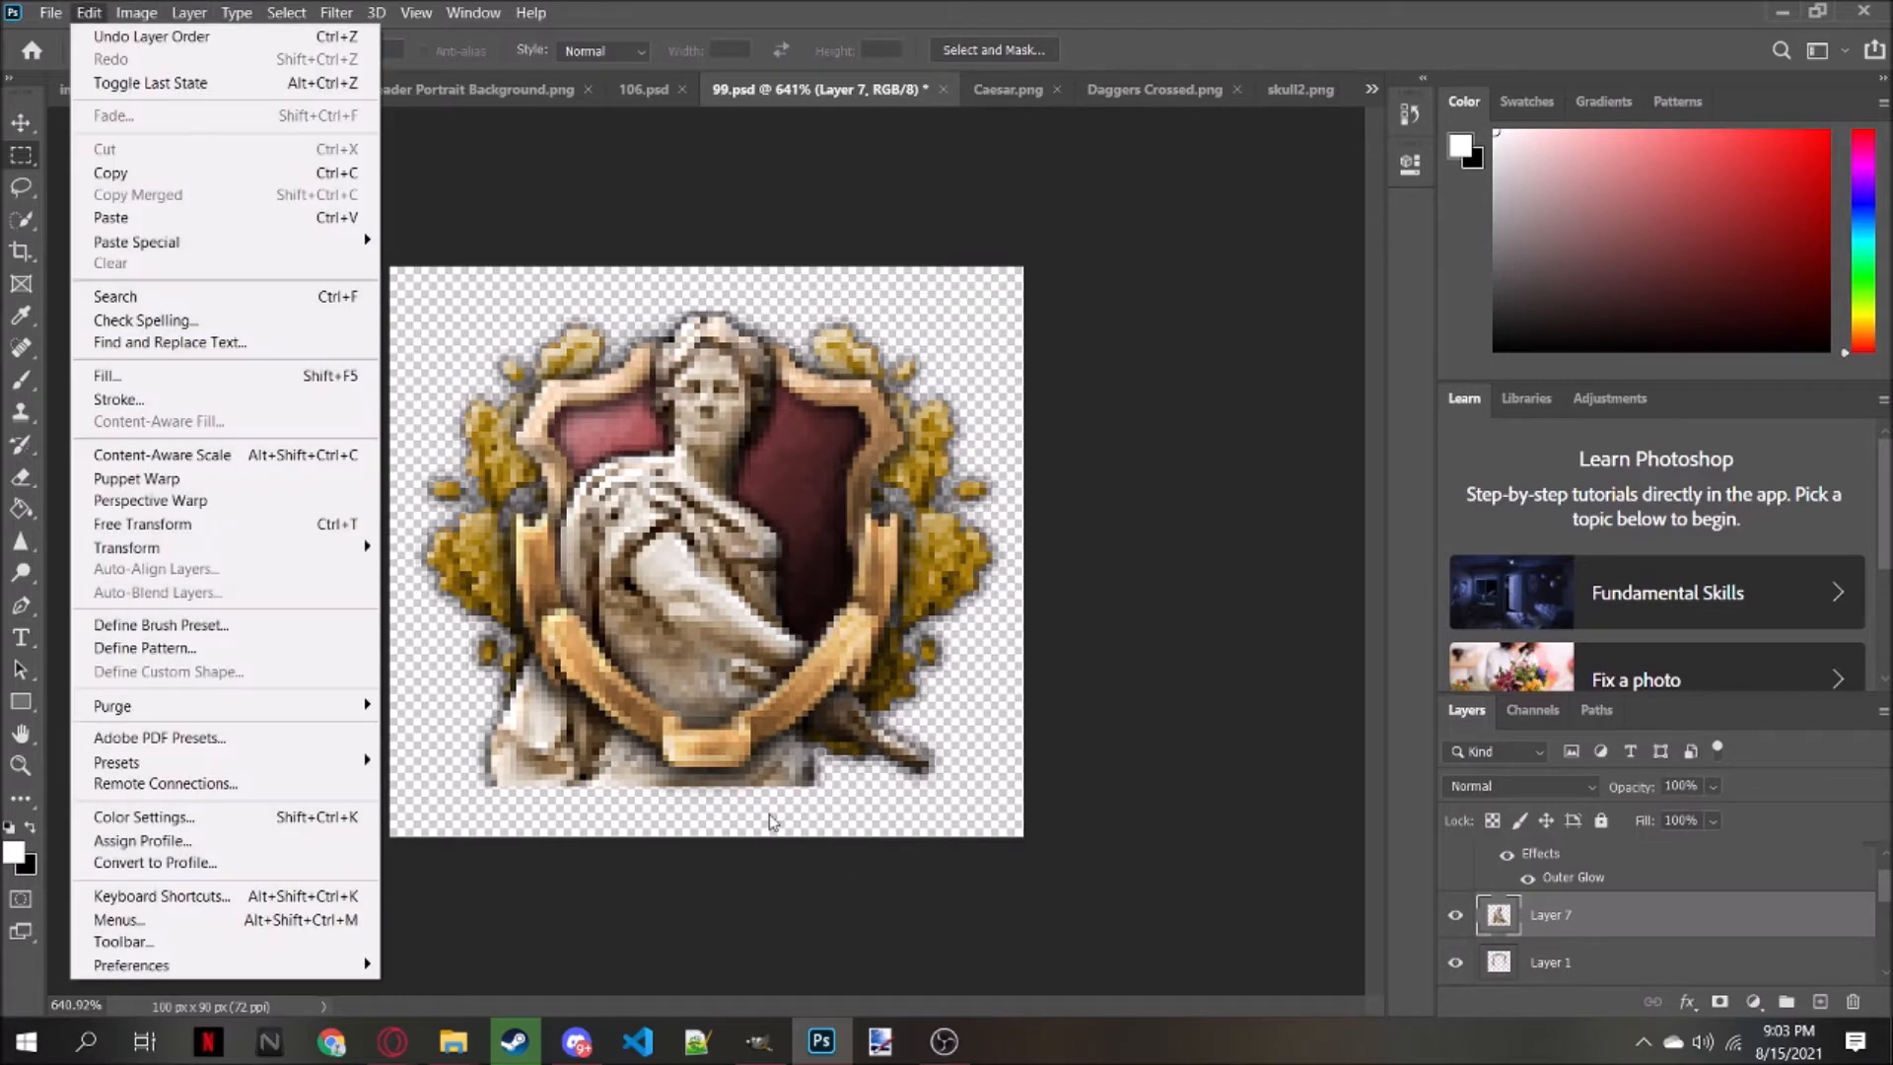
mouse_move(150, 558)
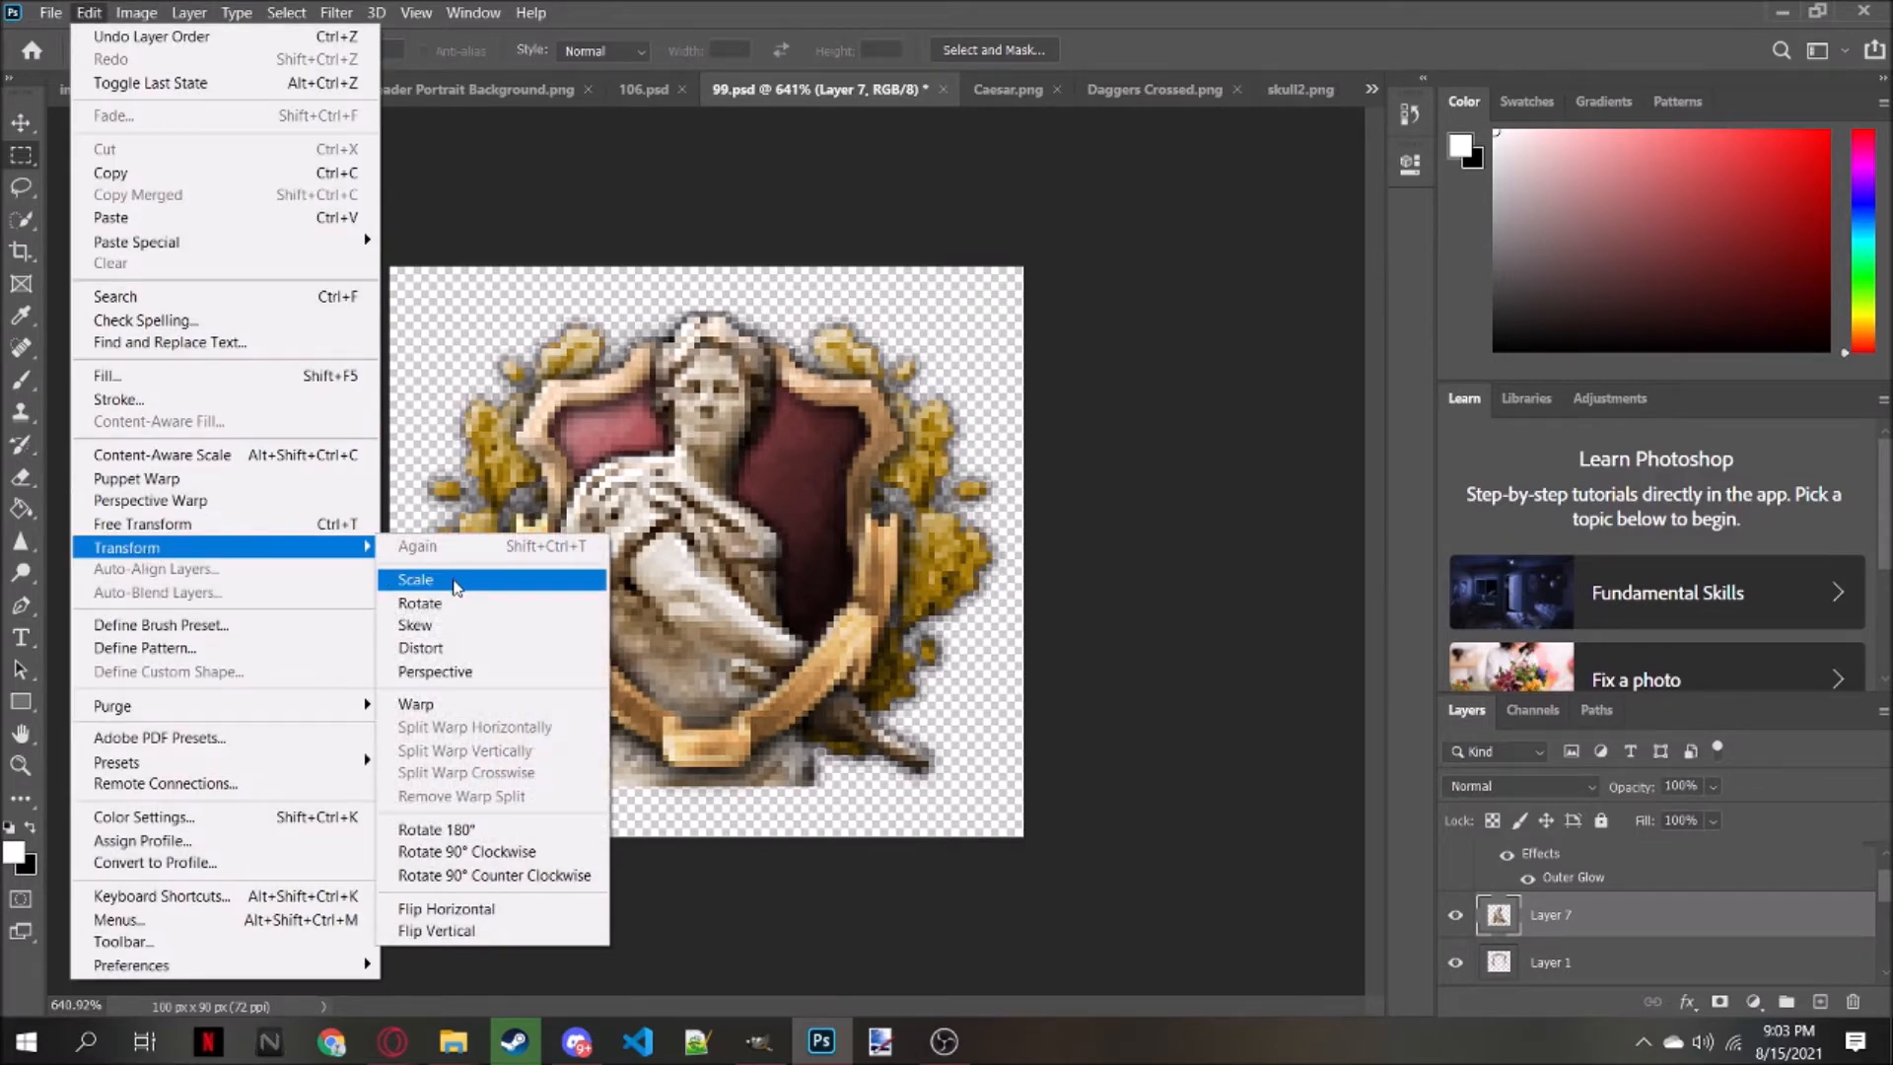
left_click(415, 578)
left_click_drag(714, 794, 725, 730)
left_click_drag(720, 593, 742, 597)
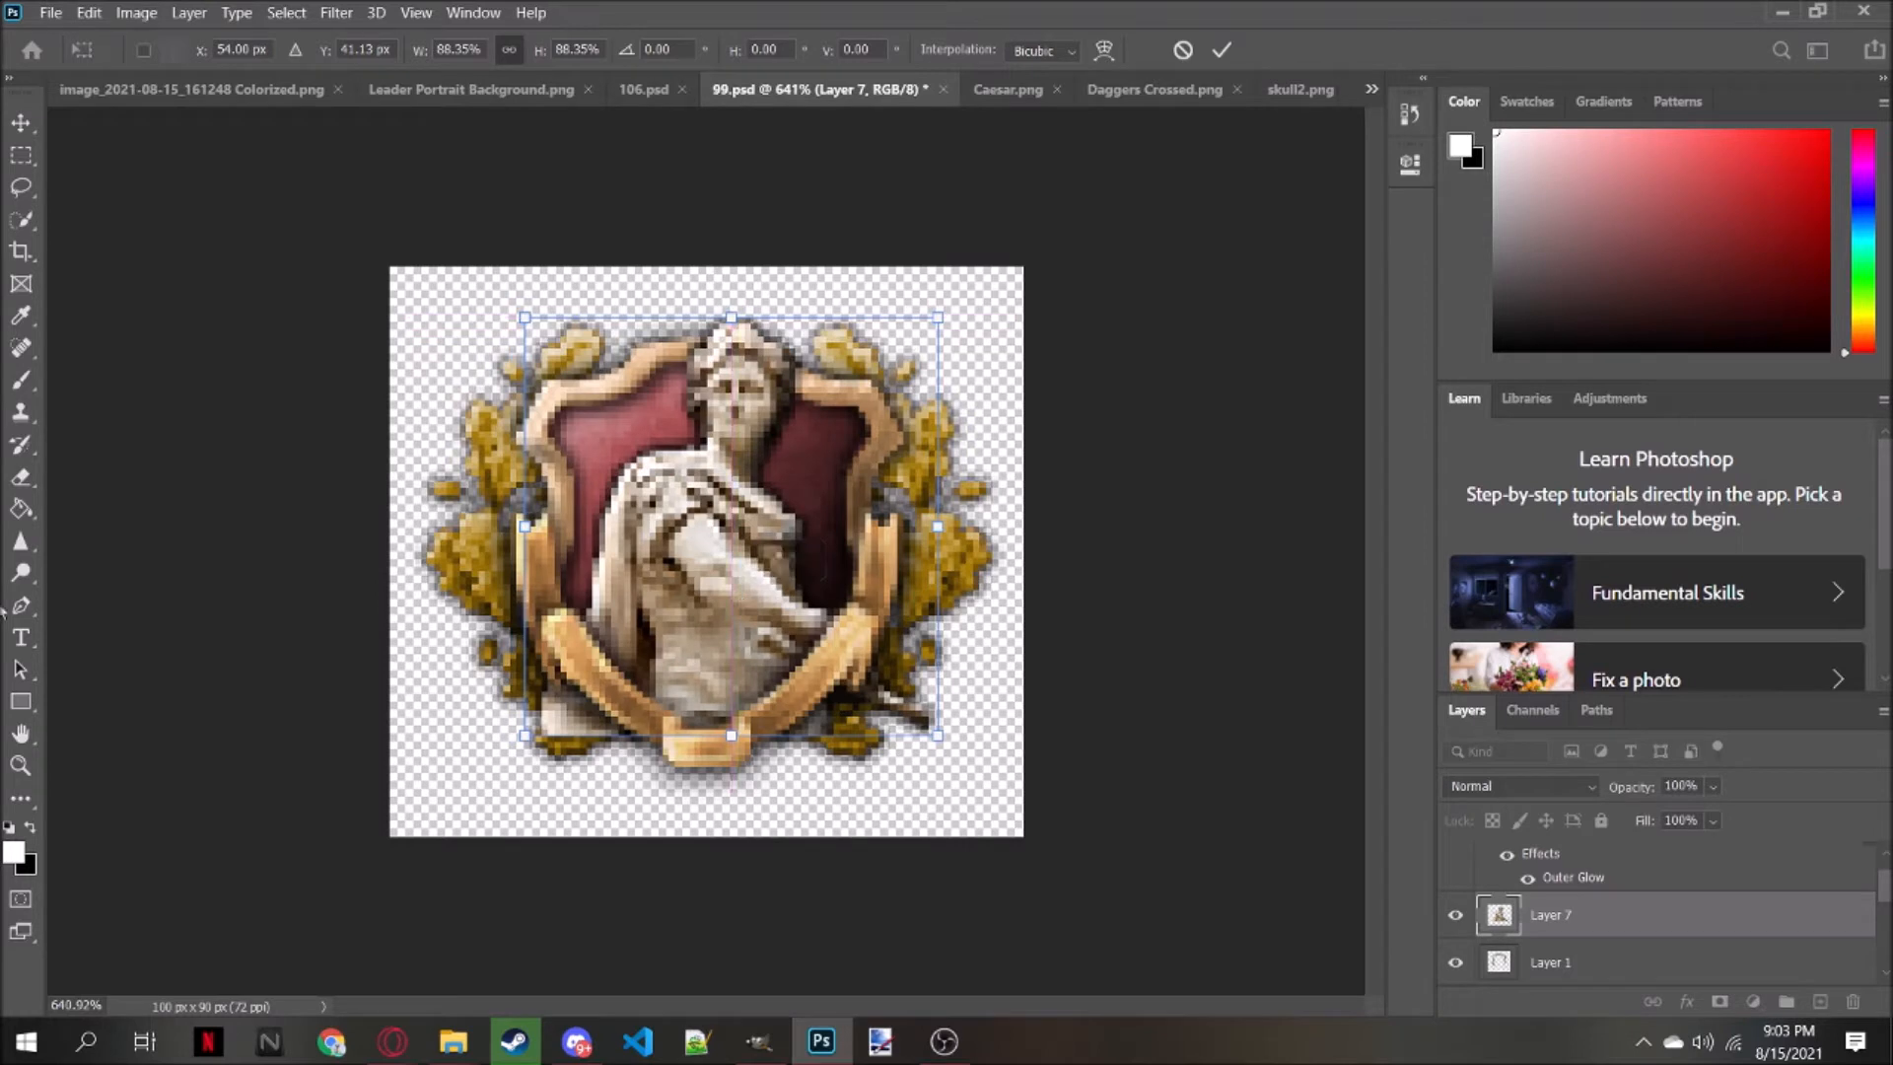
Erase the parts of the Caesar statue that stick out below and beside the shield frame
left_click(21, 477)
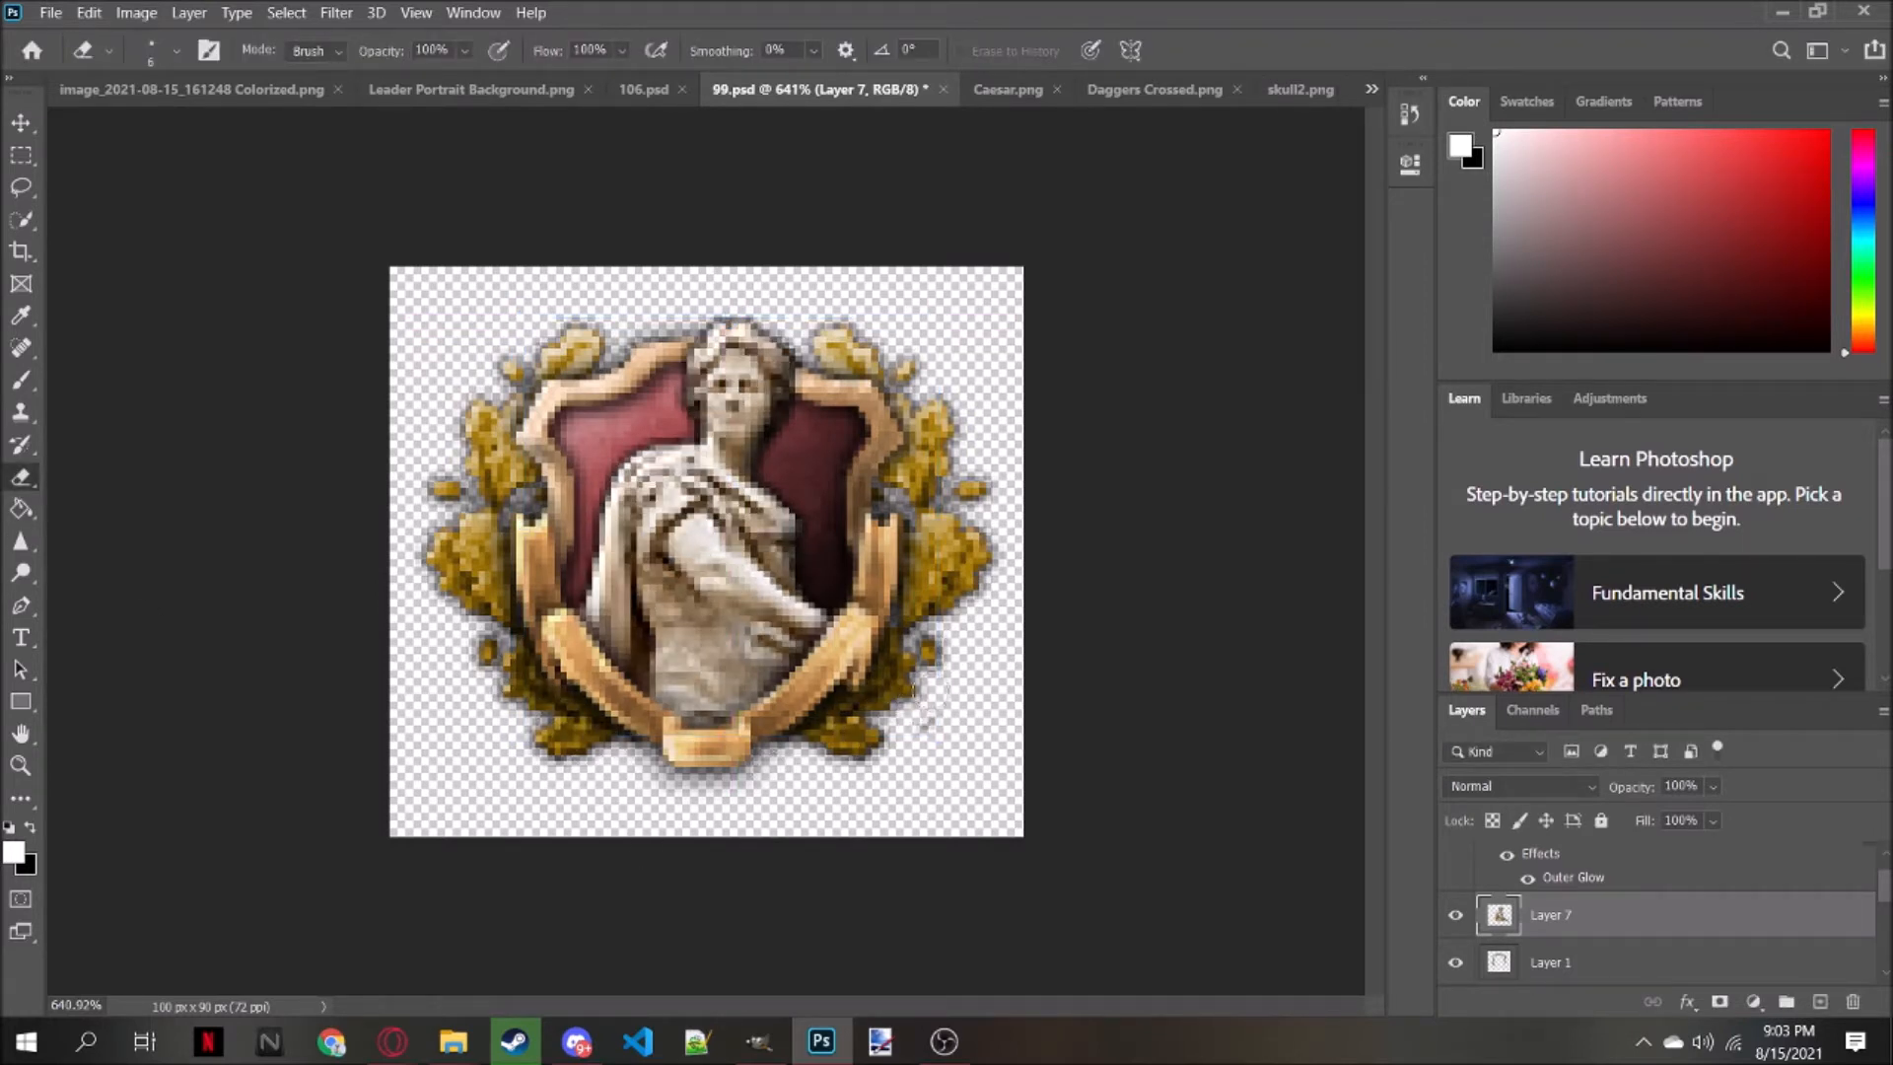
scroll(955, 633, "down", 5)
scroll(955, 633, "up", 2)
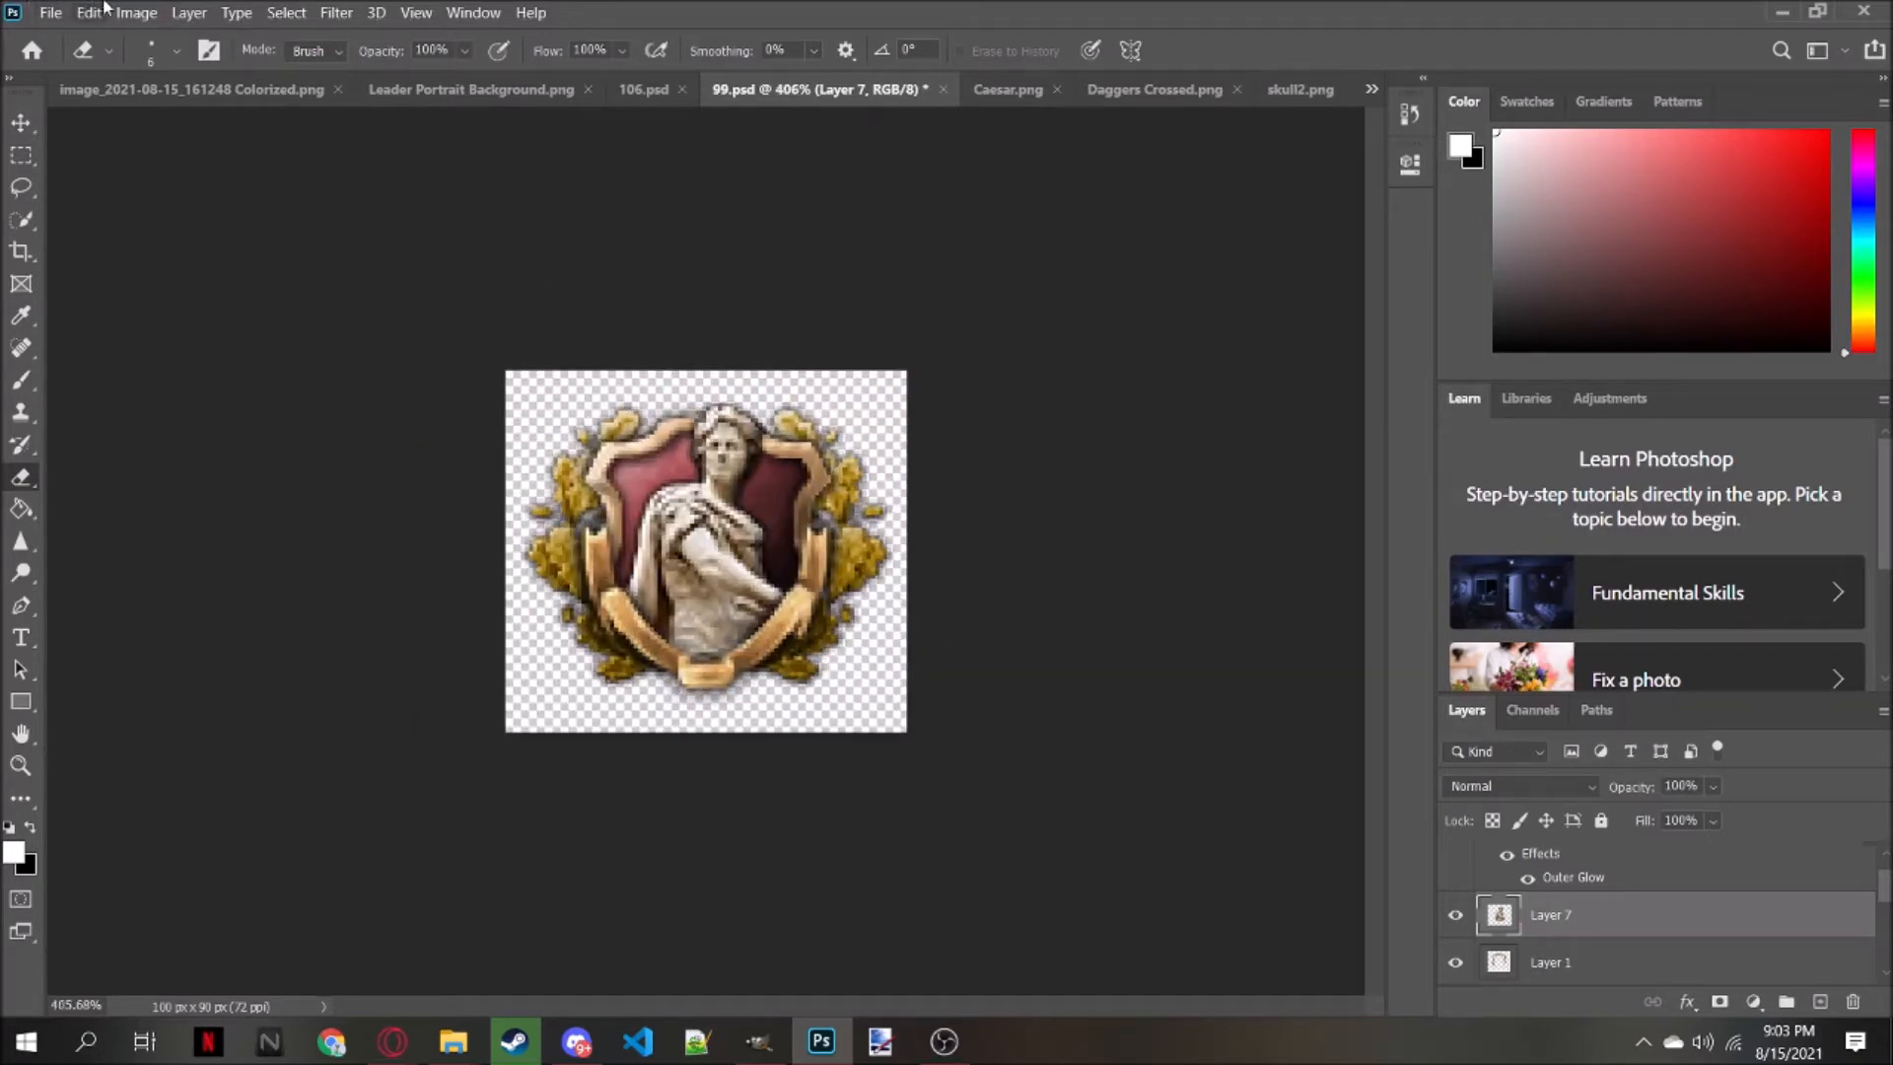
Raise the contrast of the Caesar statue with a Brightness/Contrast adjustment
left_click(137, 12)
mouse_move(163, 68)
left_click(419, 71)
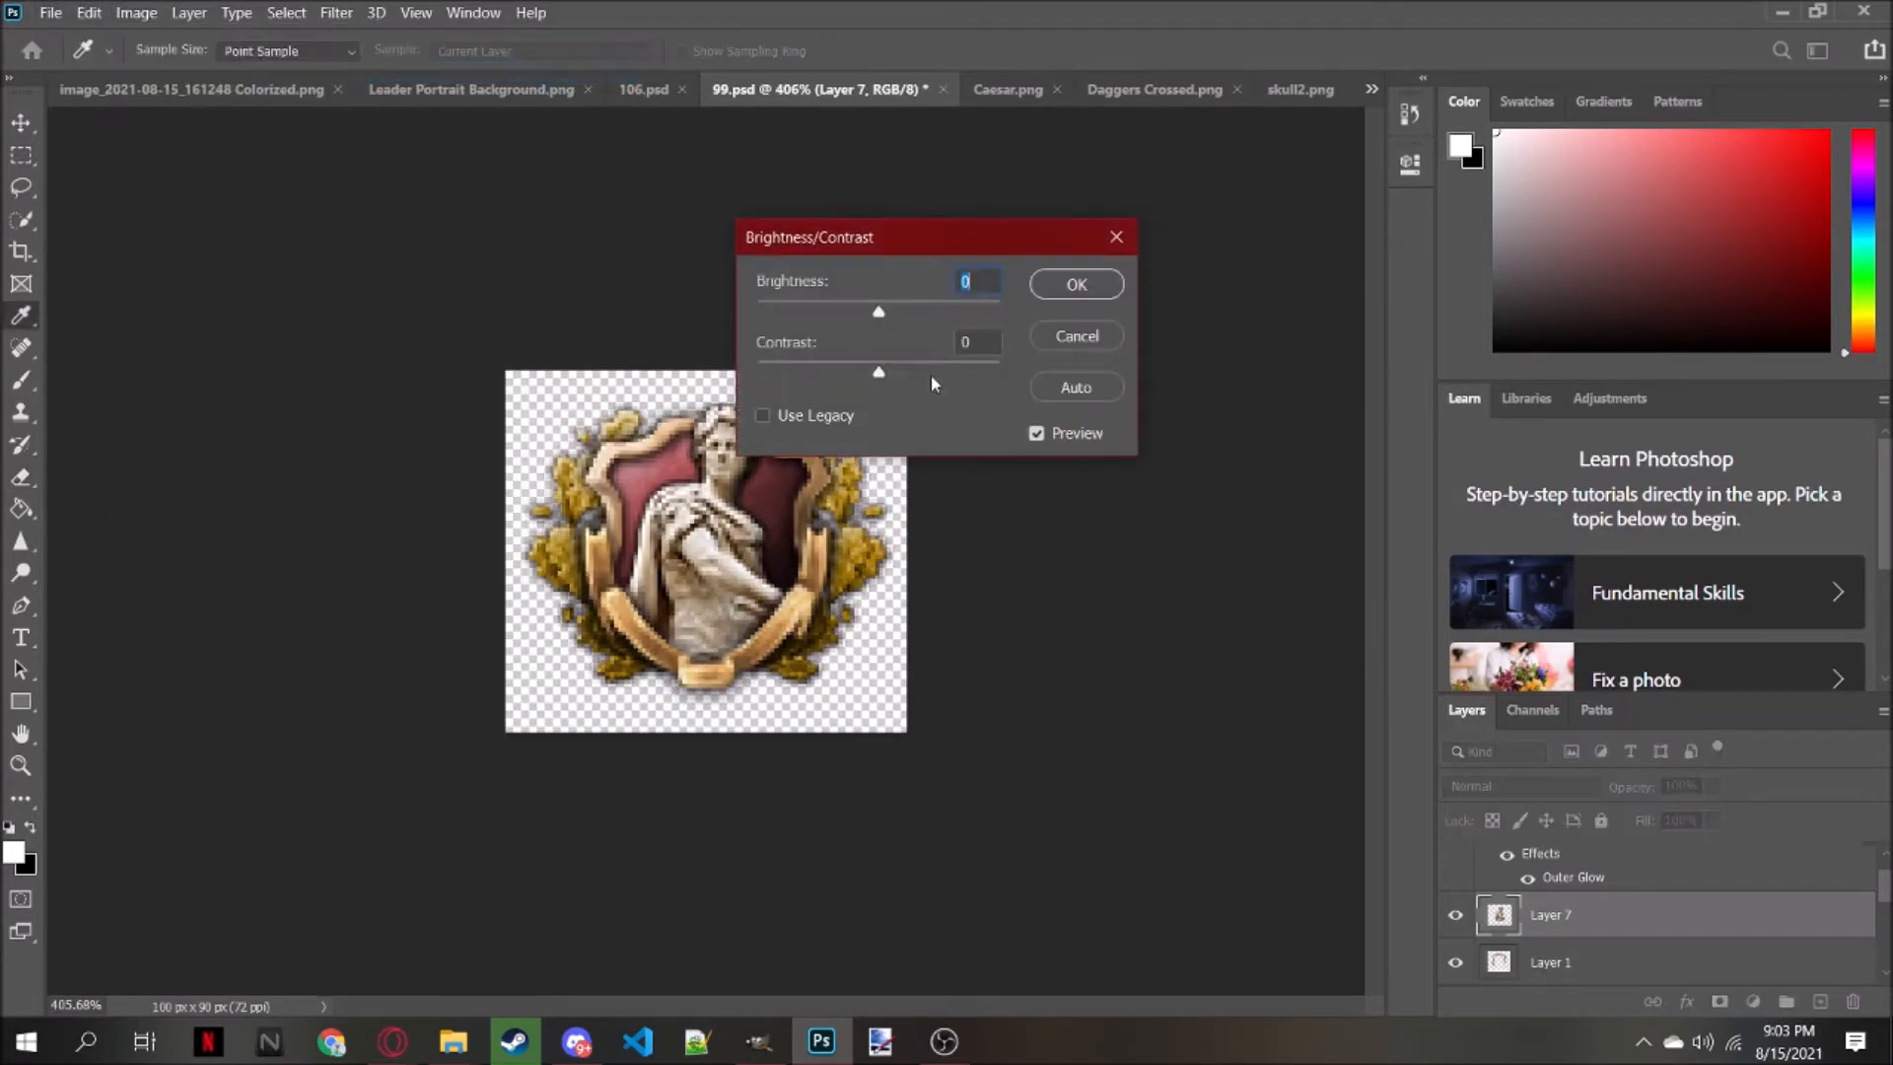
left_click_drag(896, 375, 922, 385)
left_click_drag(878, 311, 877, 314)
left_click(1060, 288)
key("e")
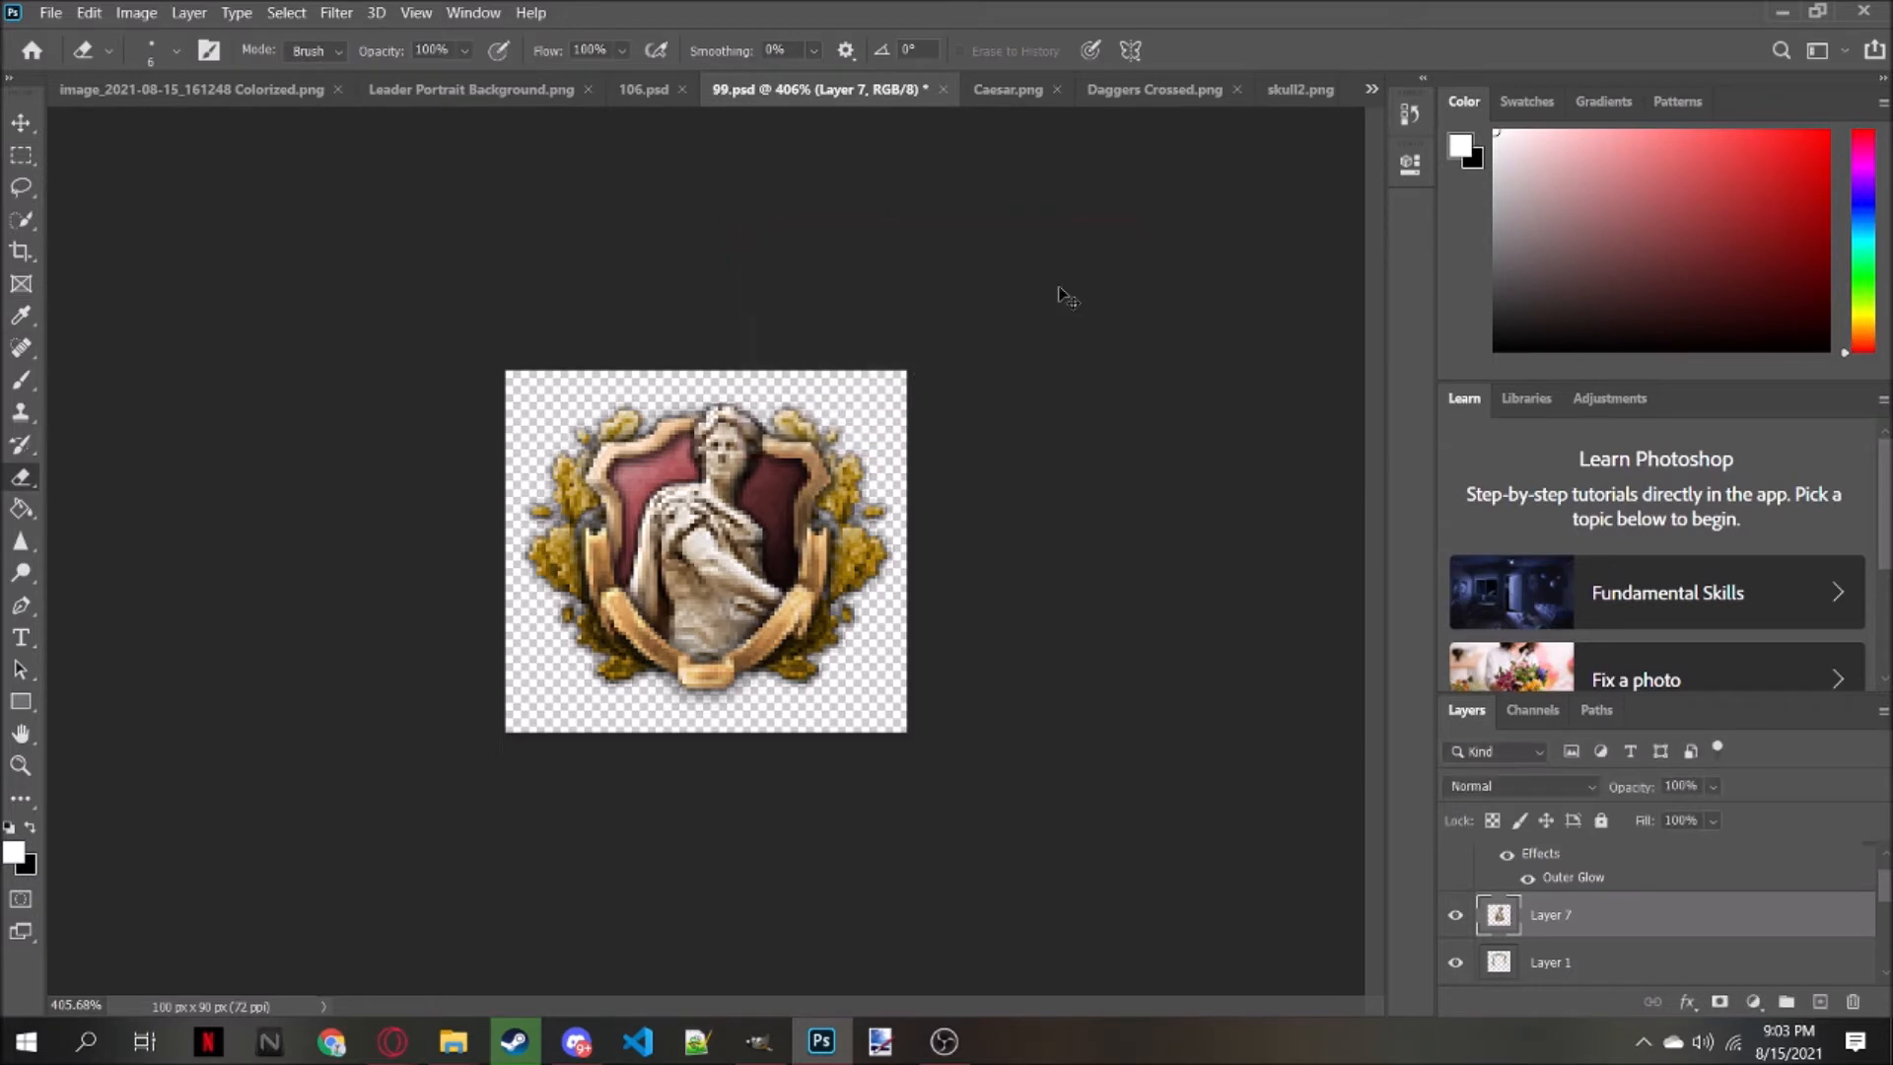
scroll(786, 376, "down", 8)
scroll(785, 376, "up", 8)
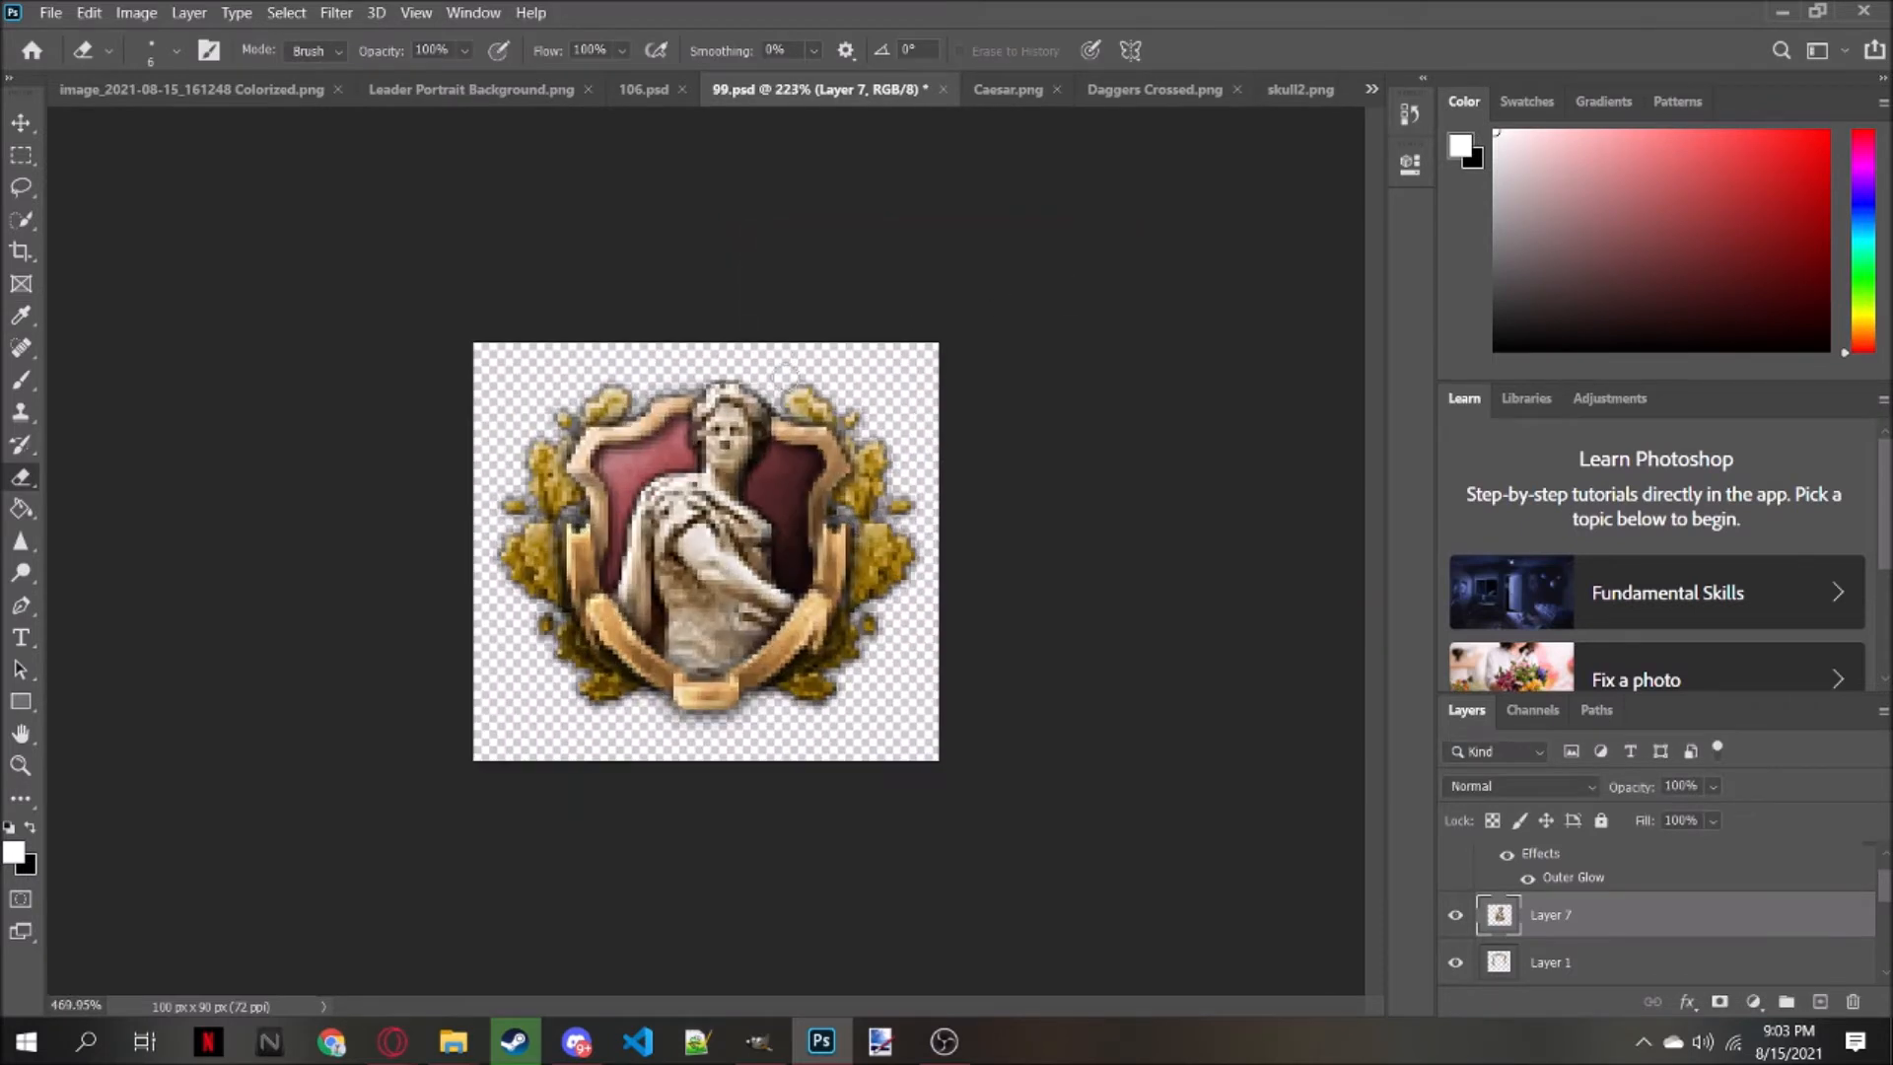
Copy the Daggers Crossed image into 99.psd, directly above Layer 1 and beneath the statue
left_click(1557, 962)
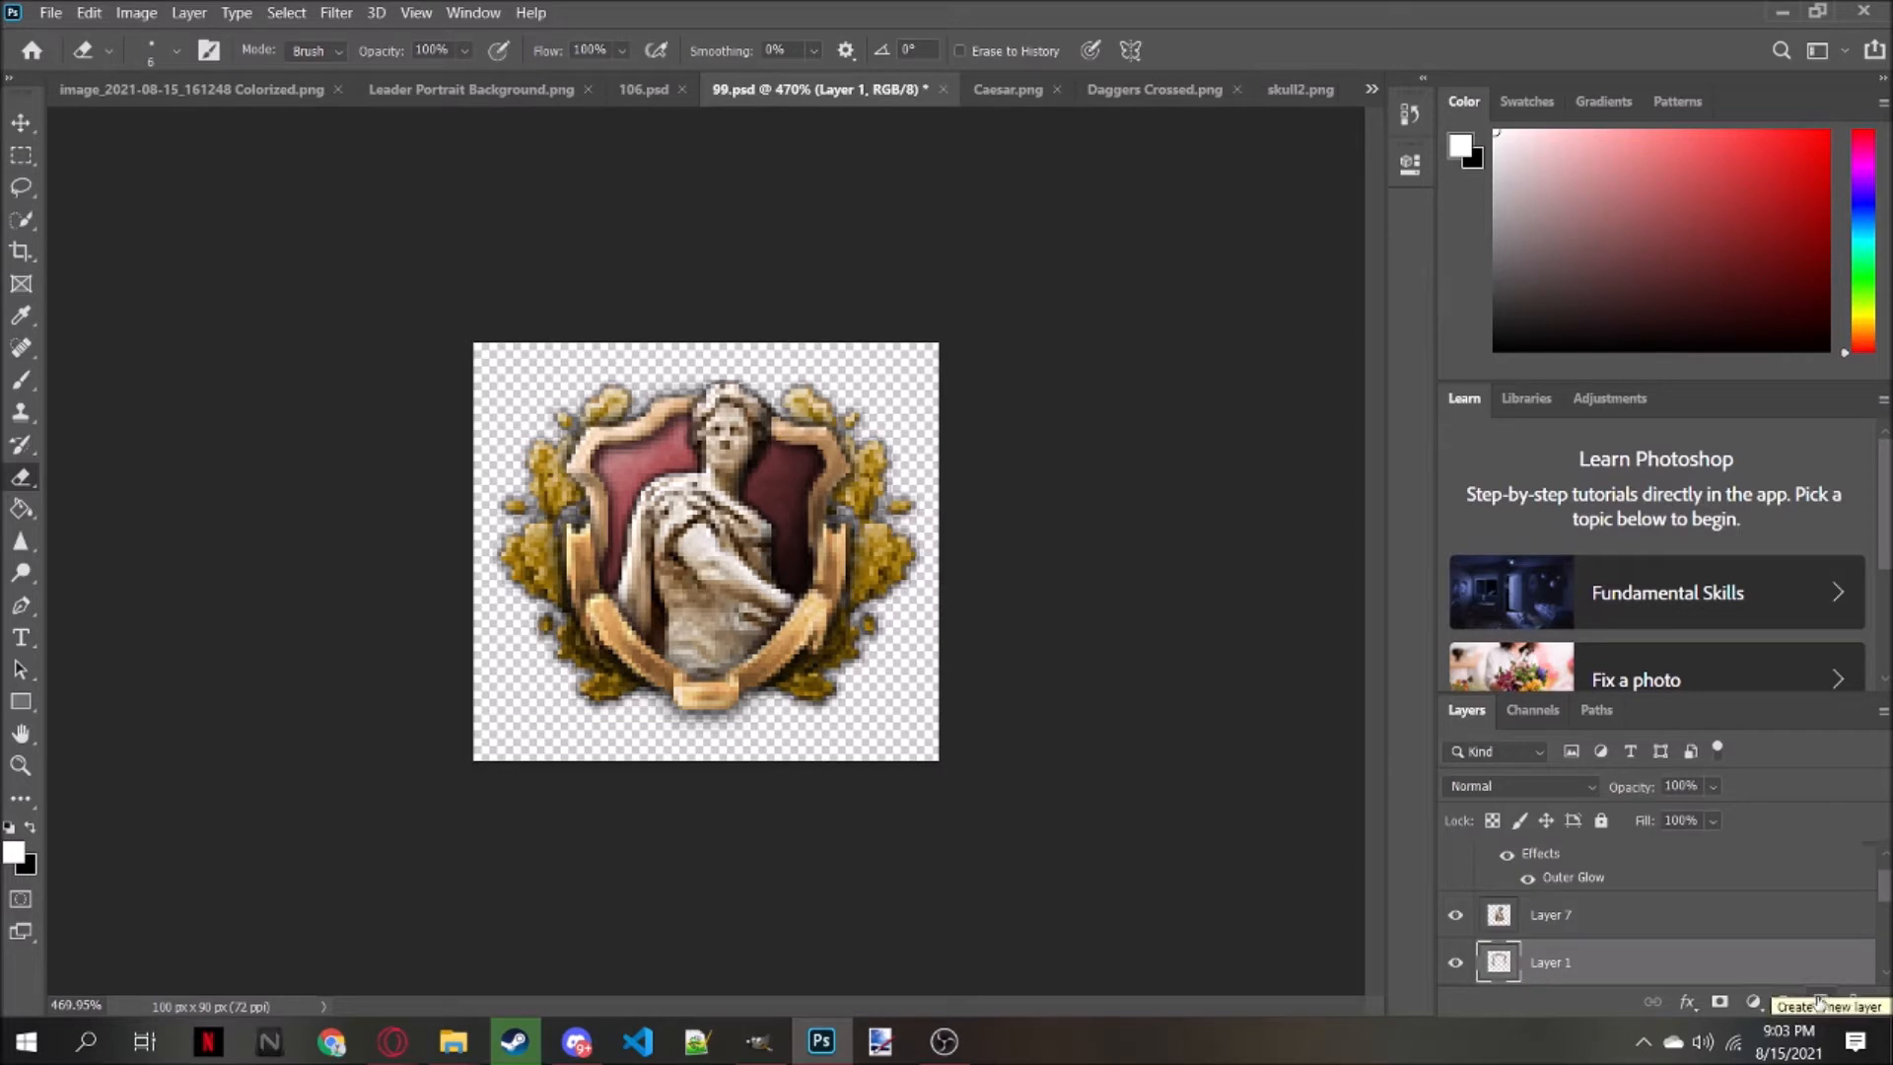
left_click(1152, 90)
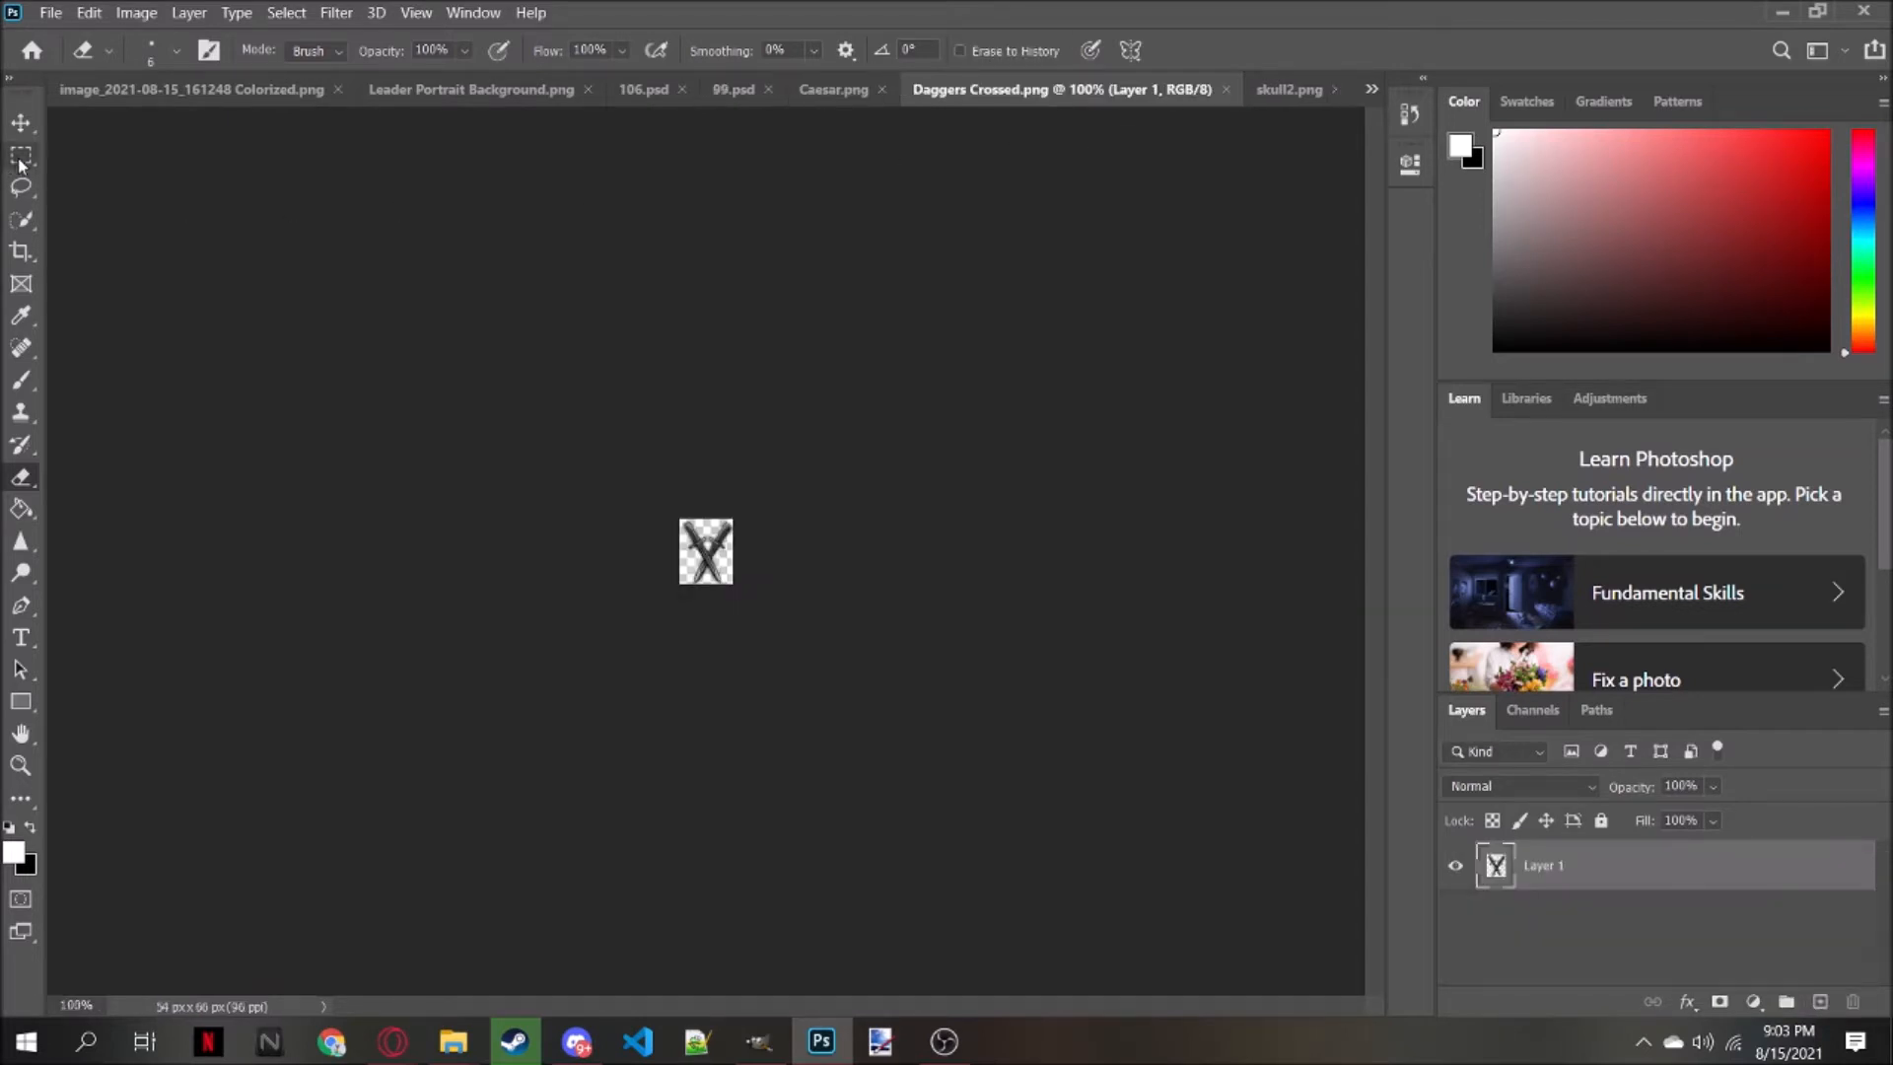
left_click(21, 155)
left_click(734, 90)
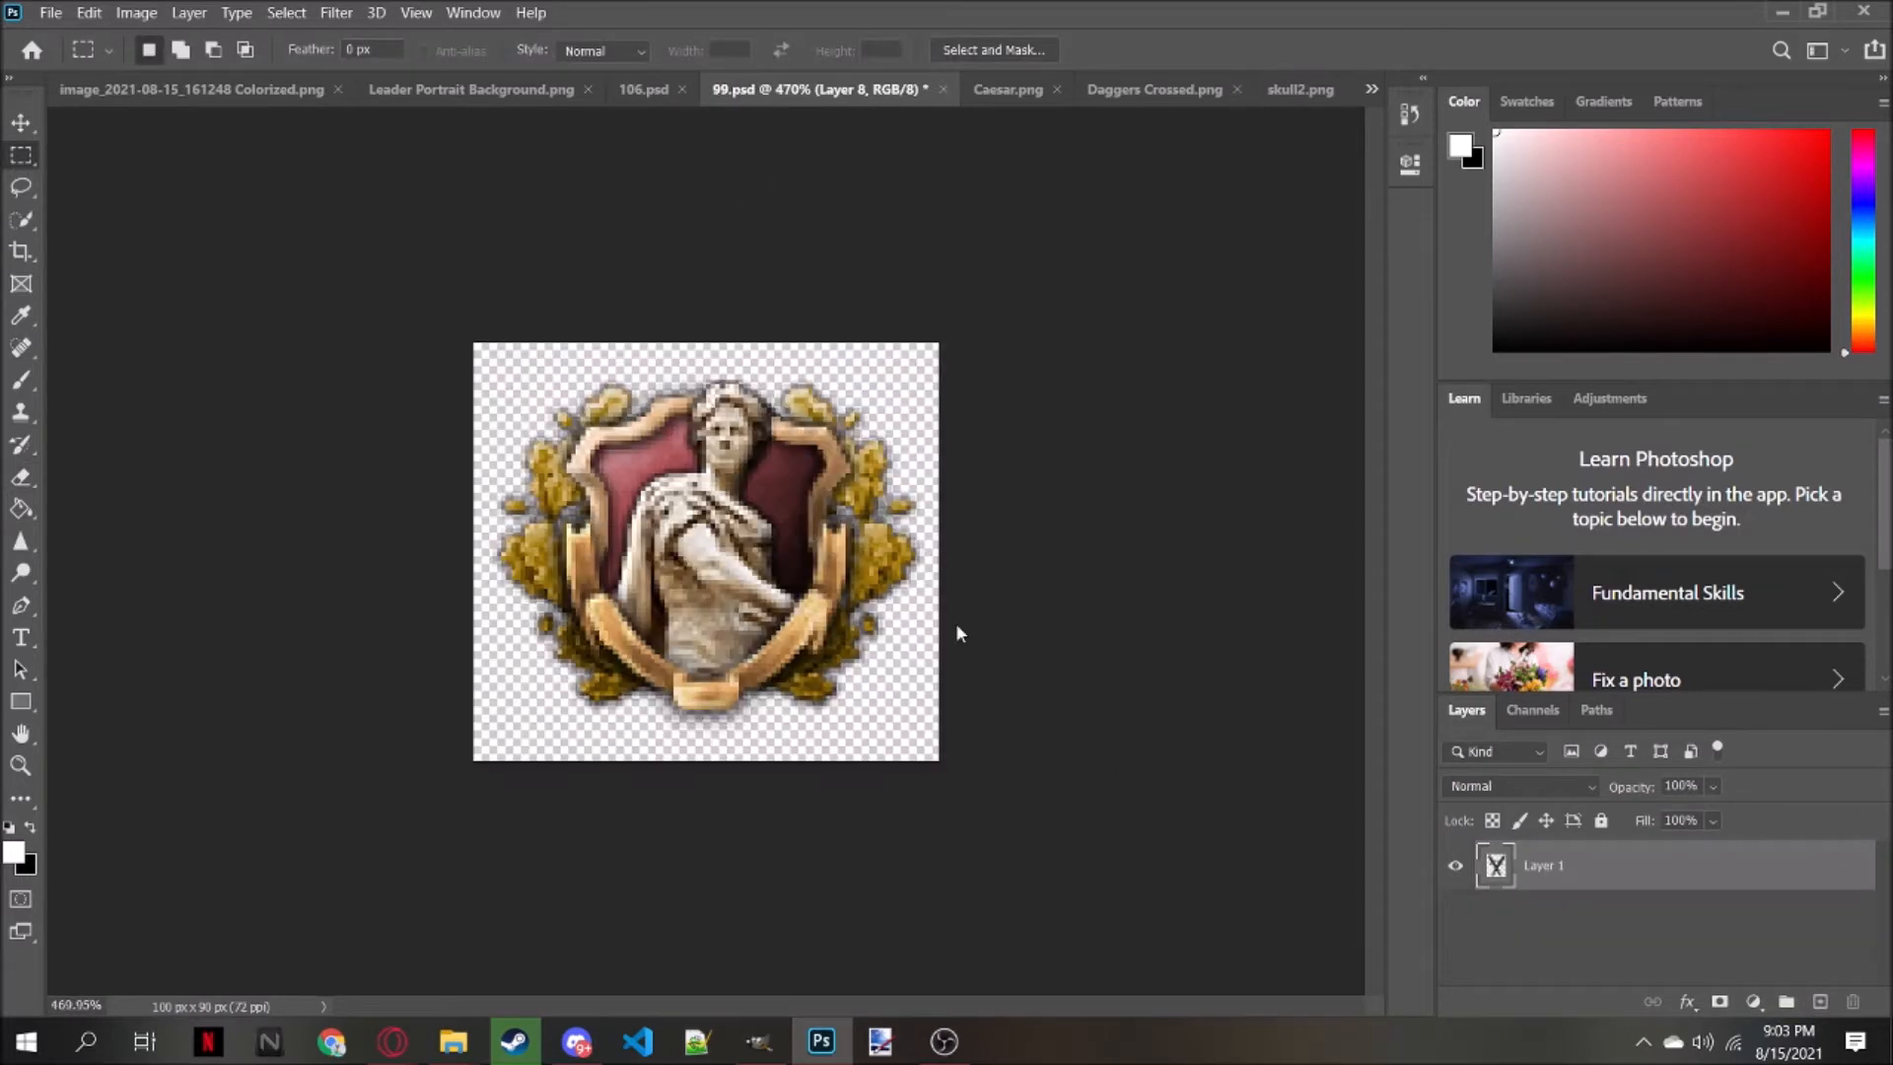
Scale the crossed daggers to about 73%, rotate them about -29°, and place them over the shield's upper-left edge behind the statue
left_click(95, 14)
mouse_move(154, 553)
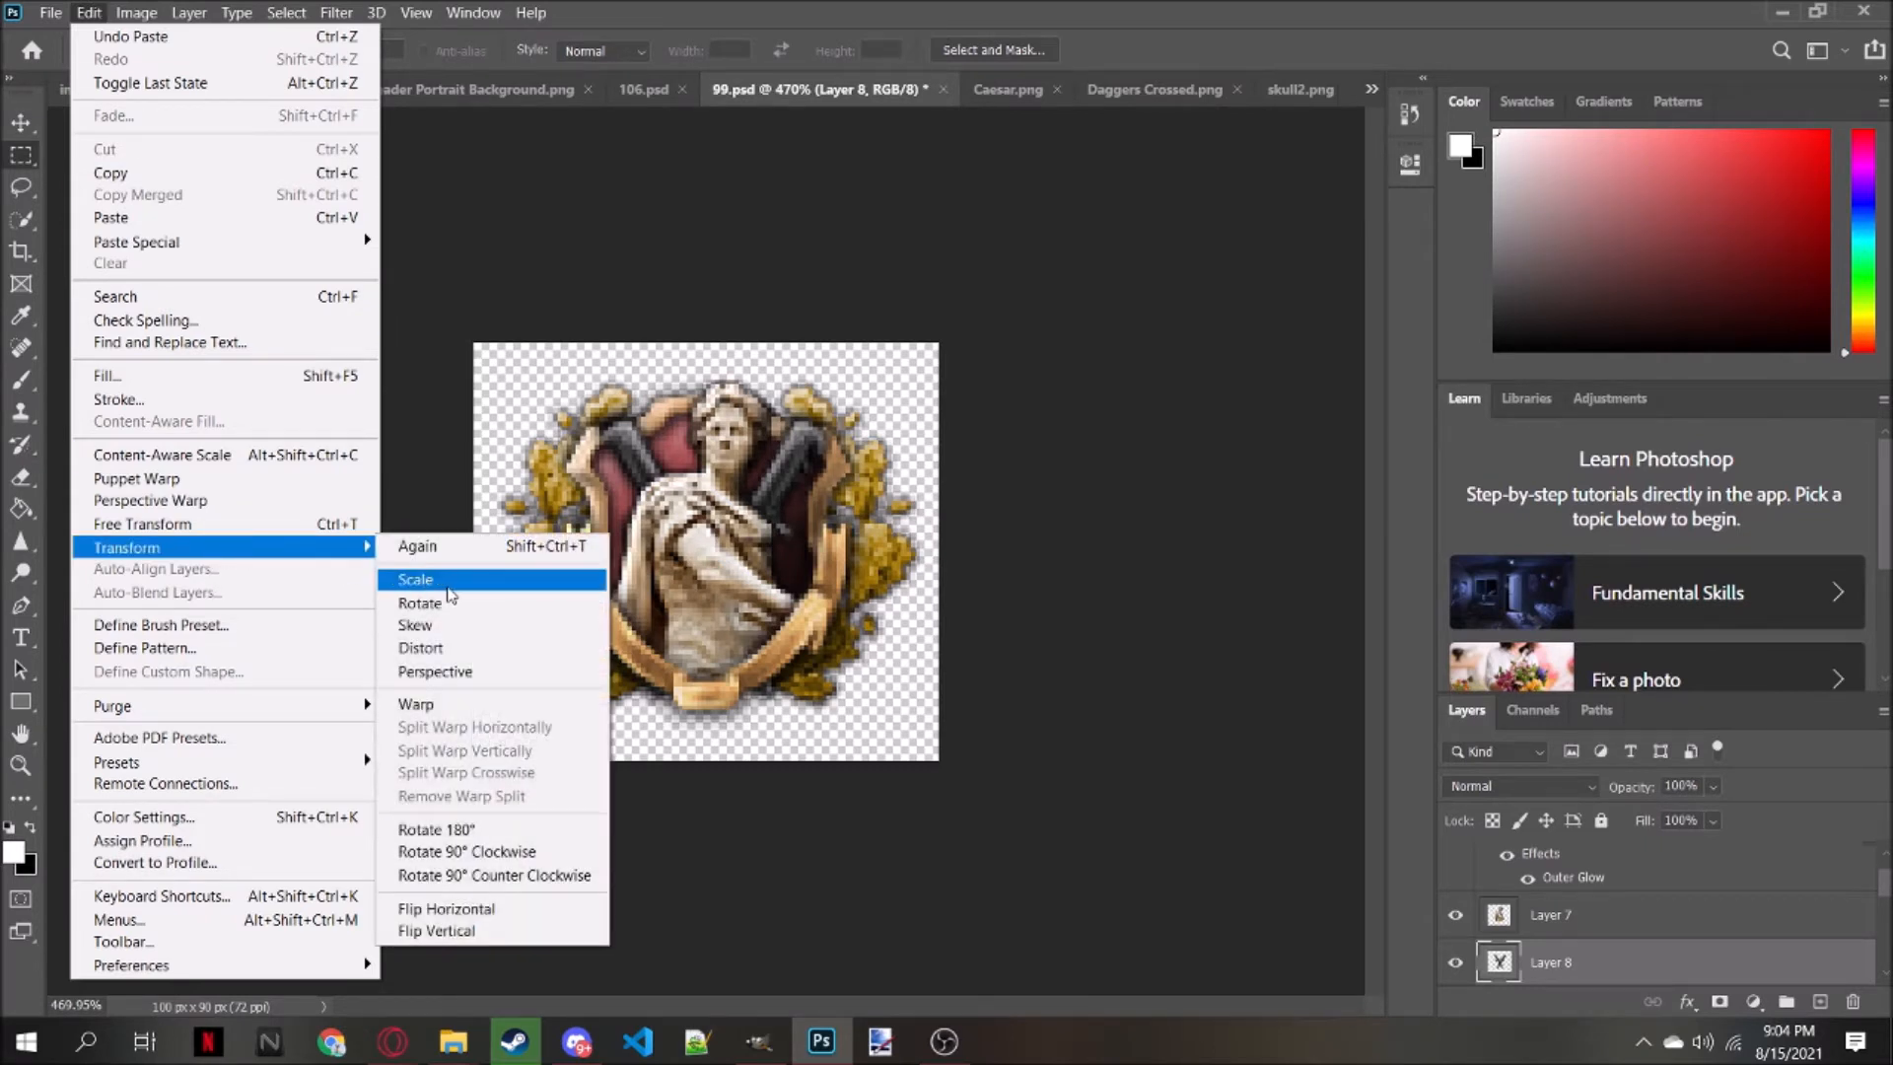
left_click(424, 581)
left_click_drag(611, 435, 595, 361)
left_click(89, 12)
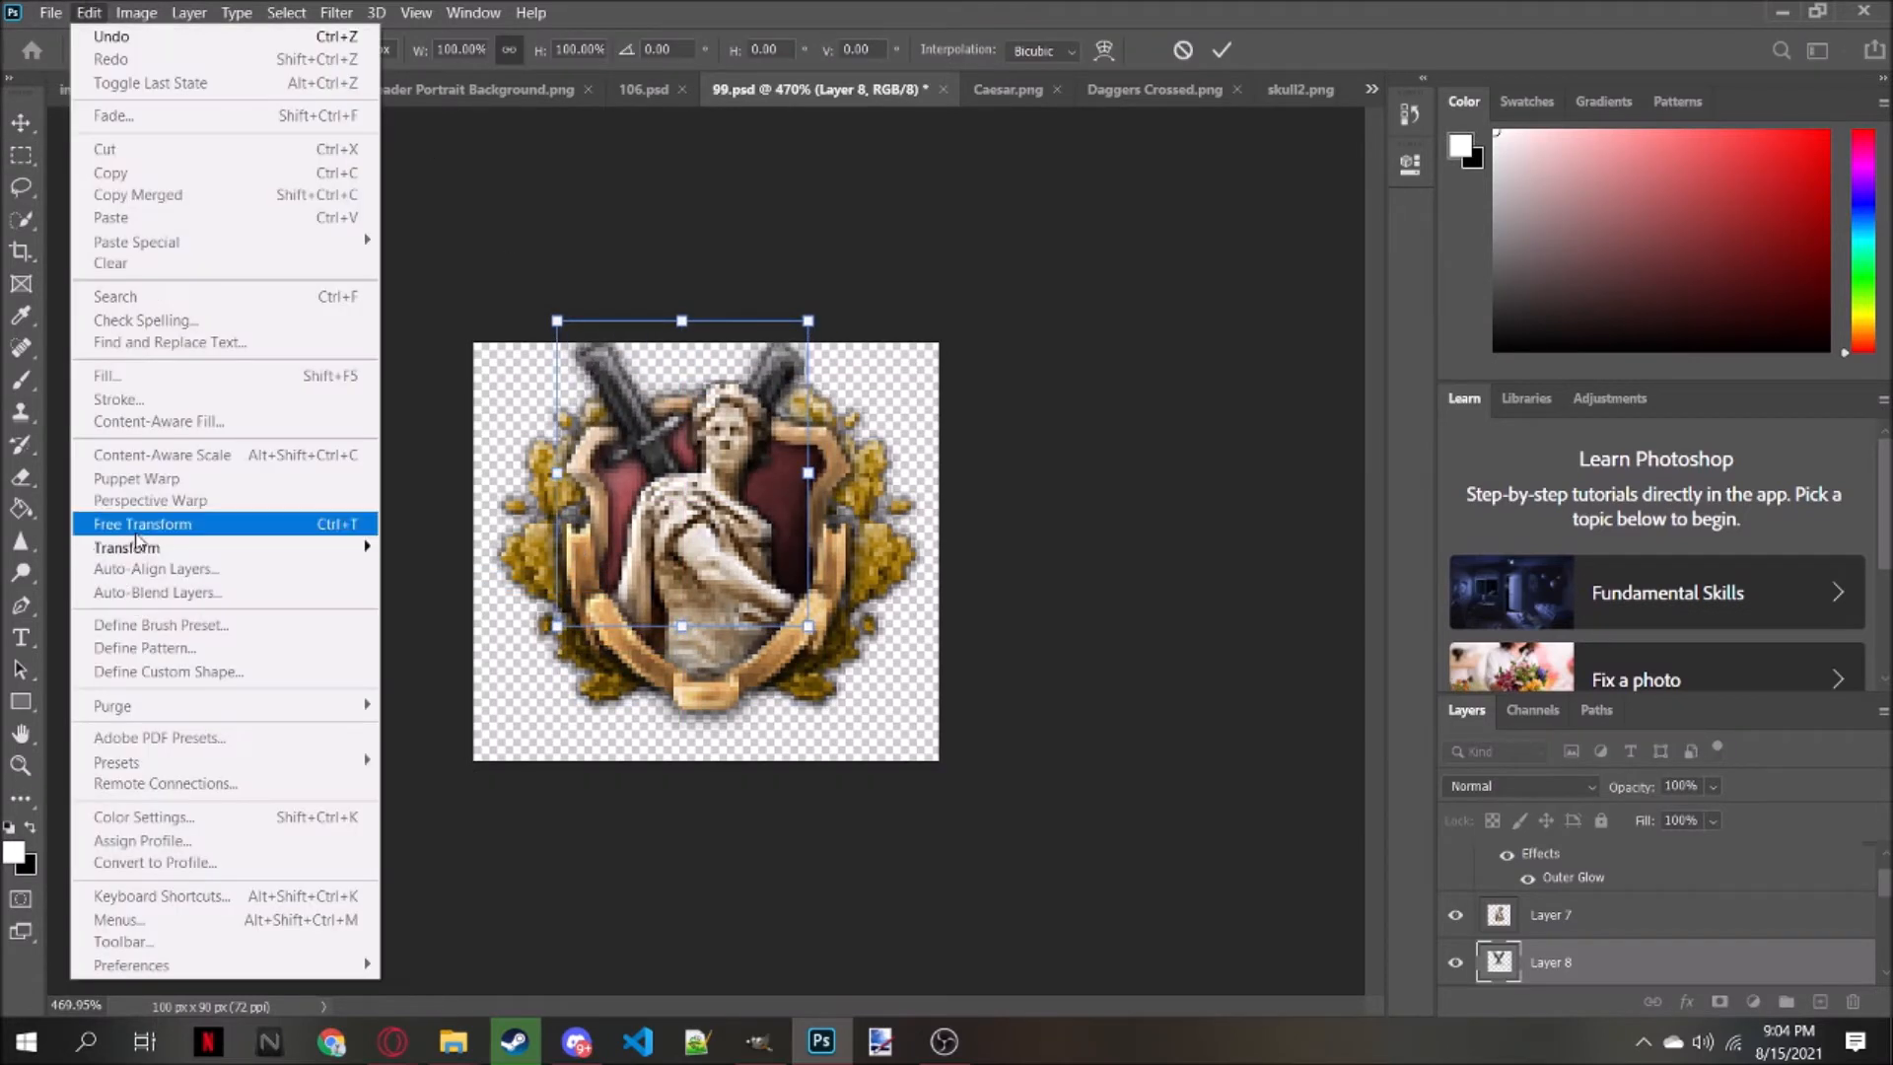
left_click(187, 529)
left_click_drag(544, 291, 519, 438)
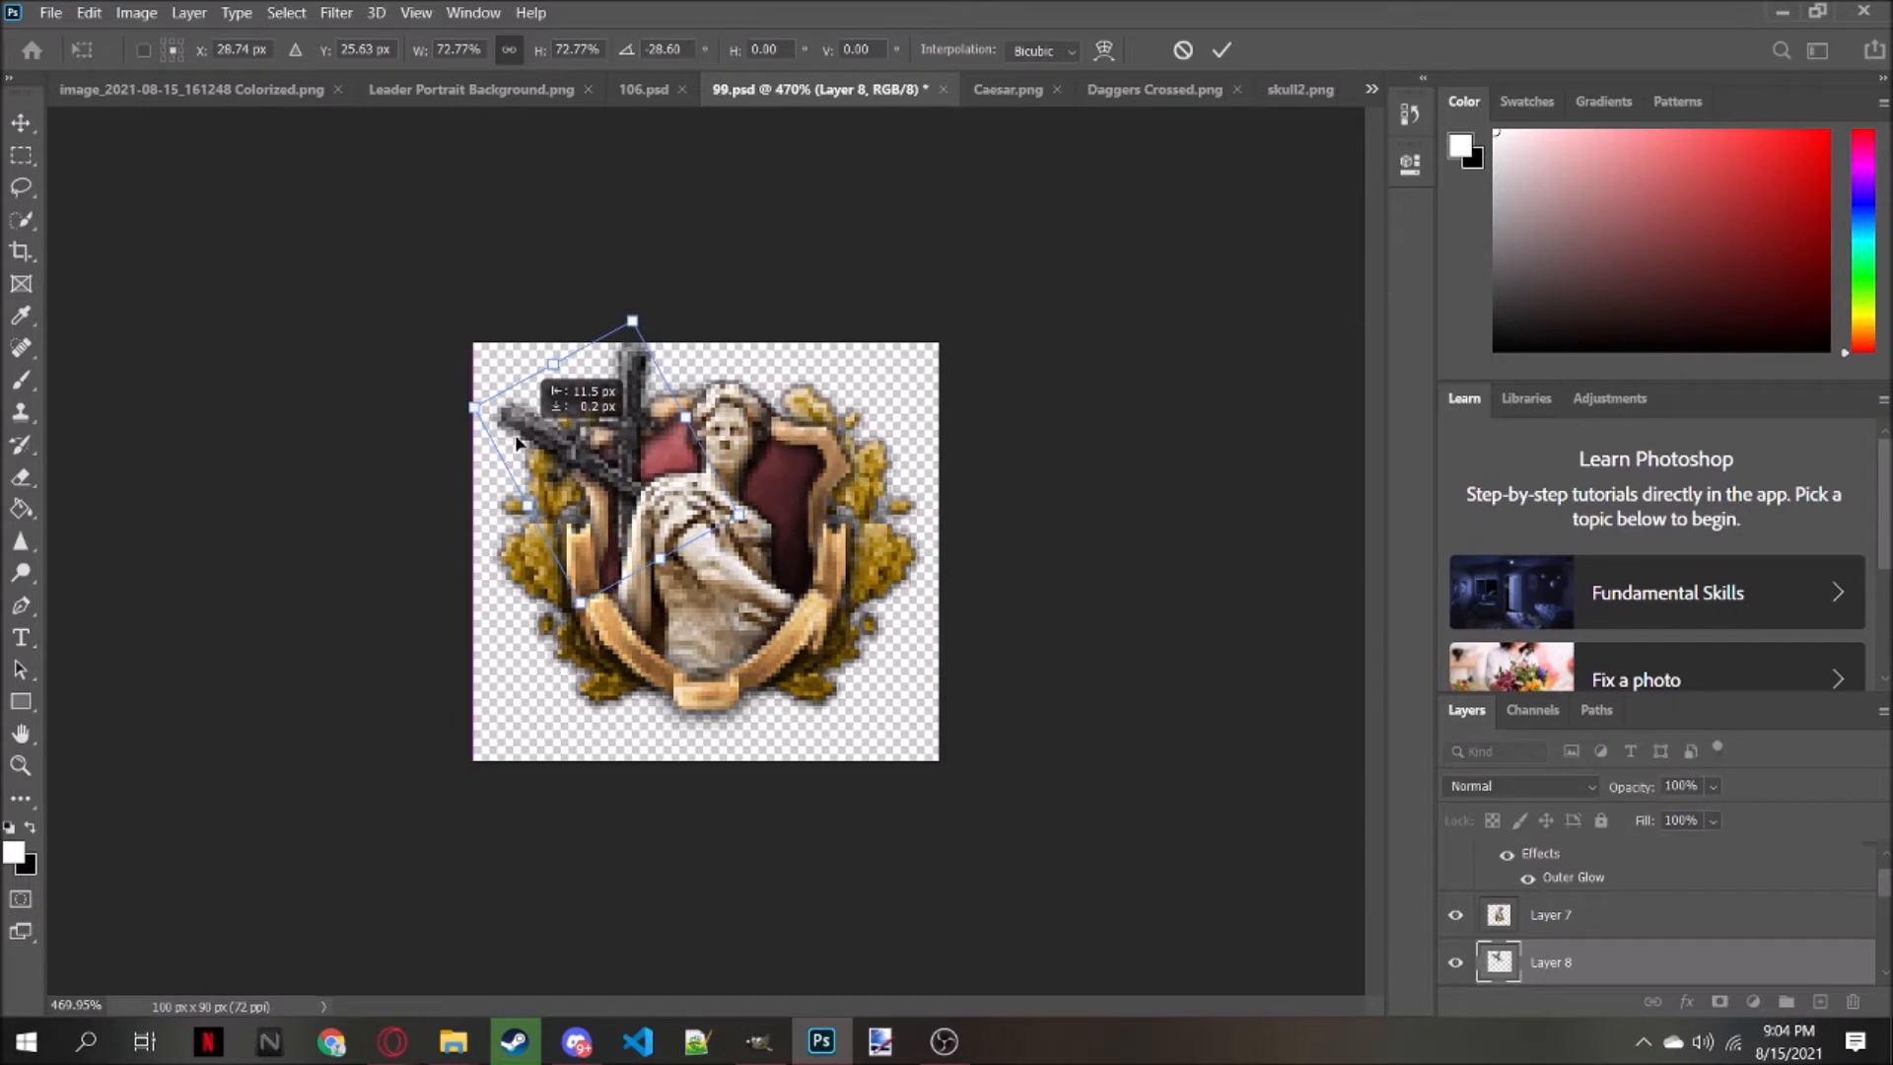
left_click_drag(459, 383, 459, 402)
left_click_drag(617, 310, 617, 325)
left_click(24, 125)
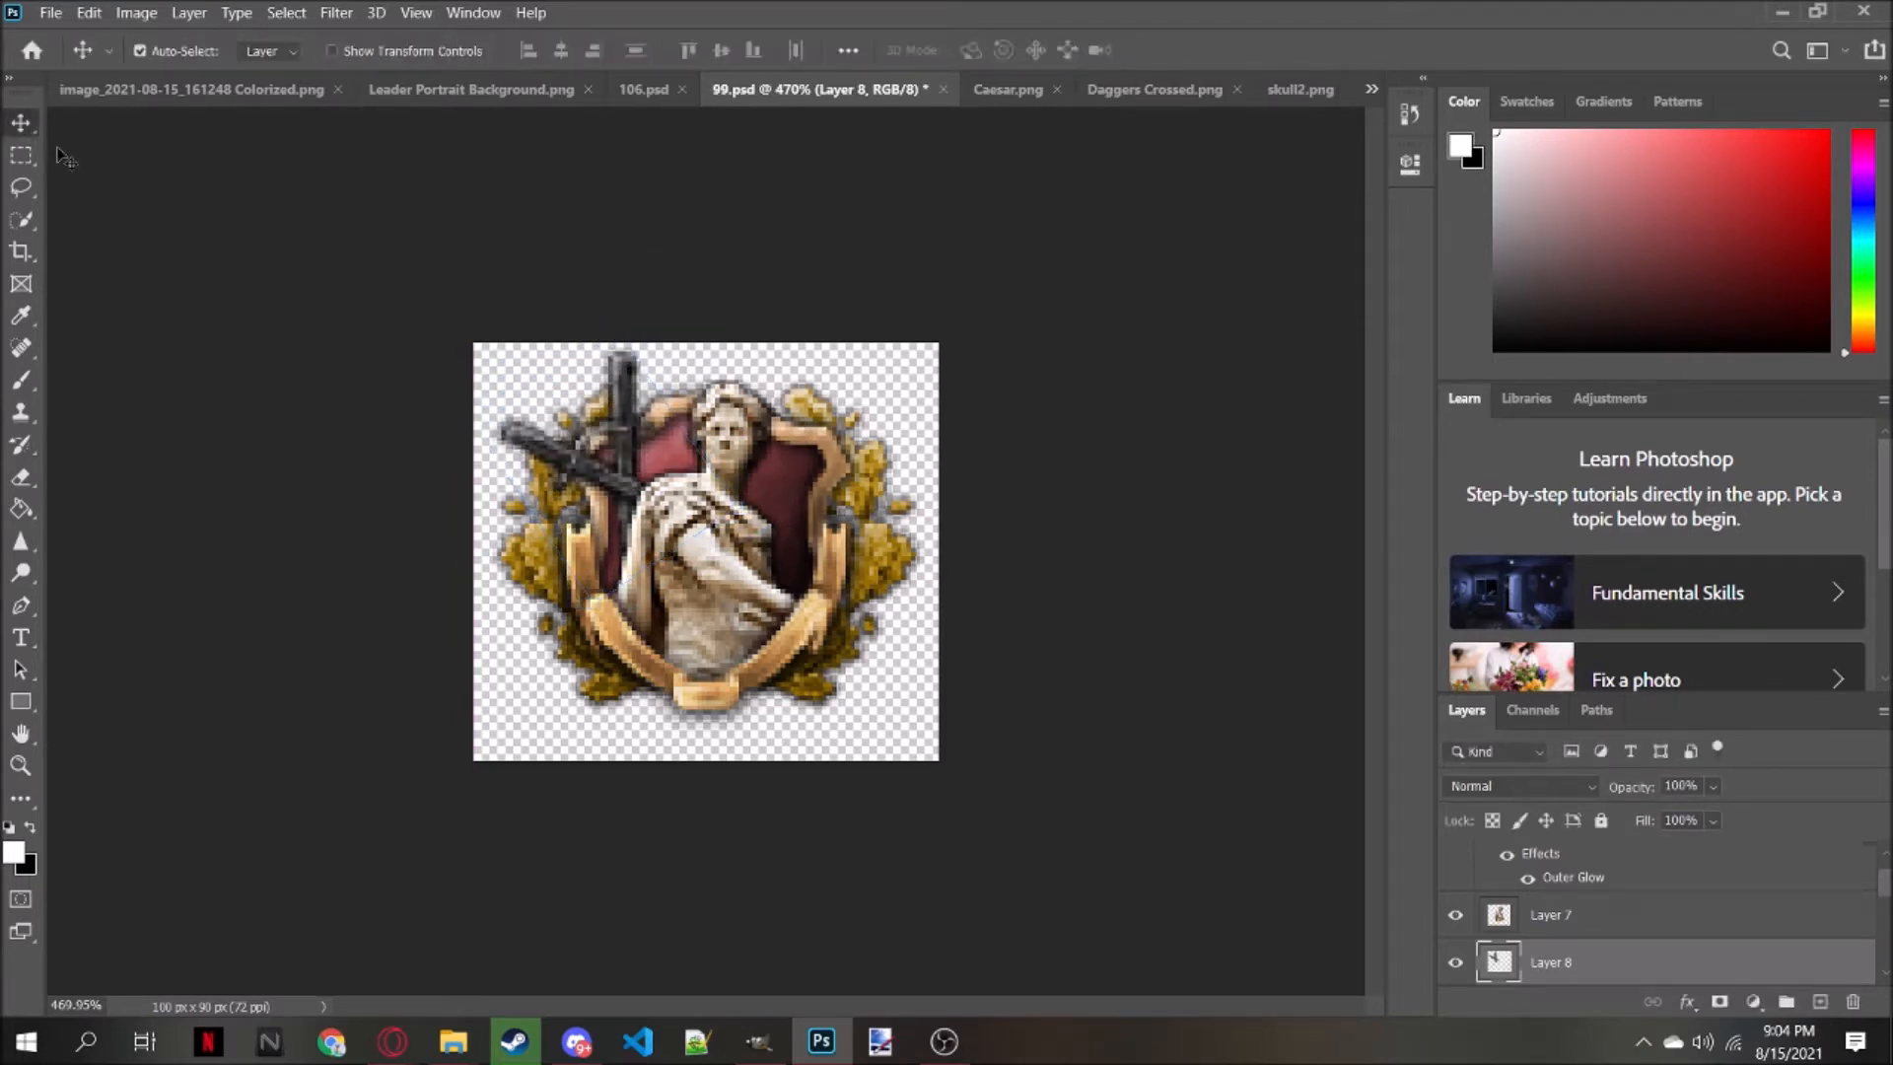
Duplicate the crossed daggers onto a new layer and flip the copy horizontally
left_click(87, 12)
mouse_move(153, 548)
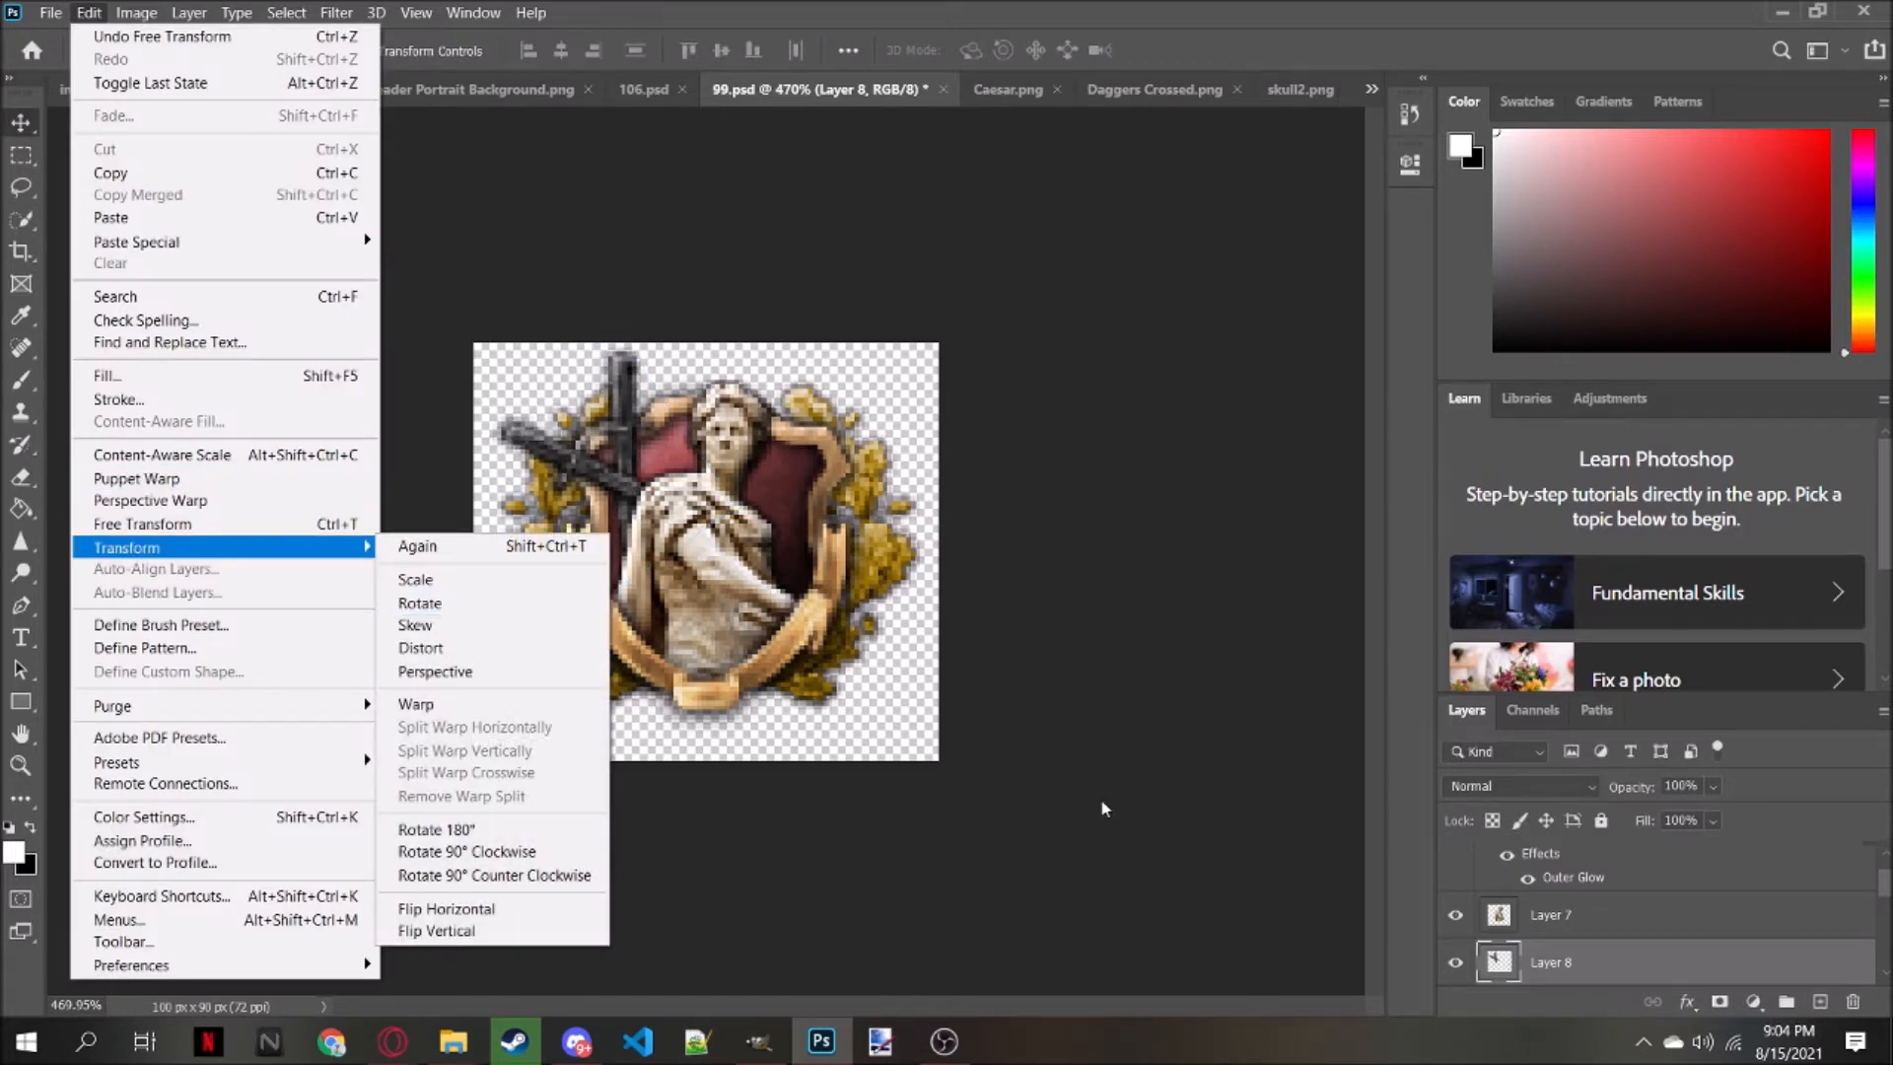
left_click(883, 8)
left_click(20, 155)
left_click_drag(426, 204, 832, 816)
key("ctrl+c")
key("ctrl+v")
left_click(89, 11)
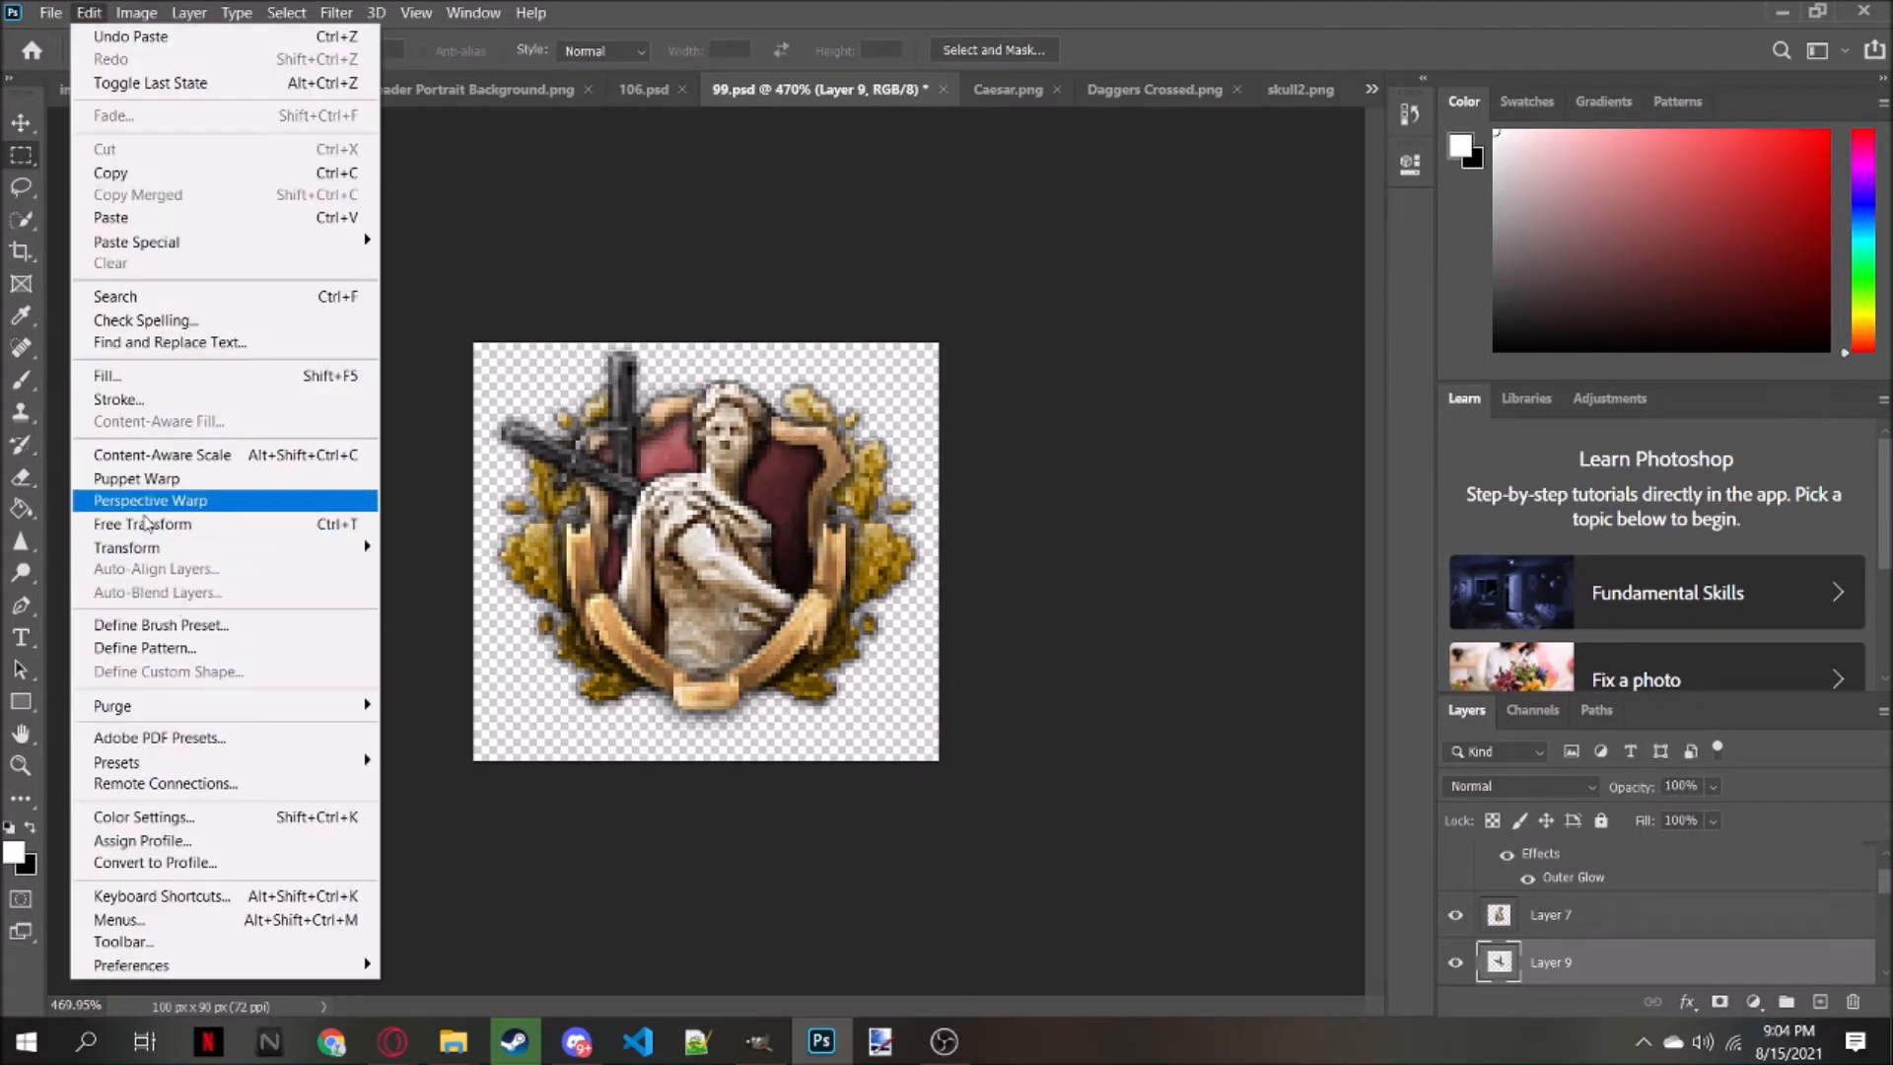
mouse_move(126, 547)
left_click(463, 907)
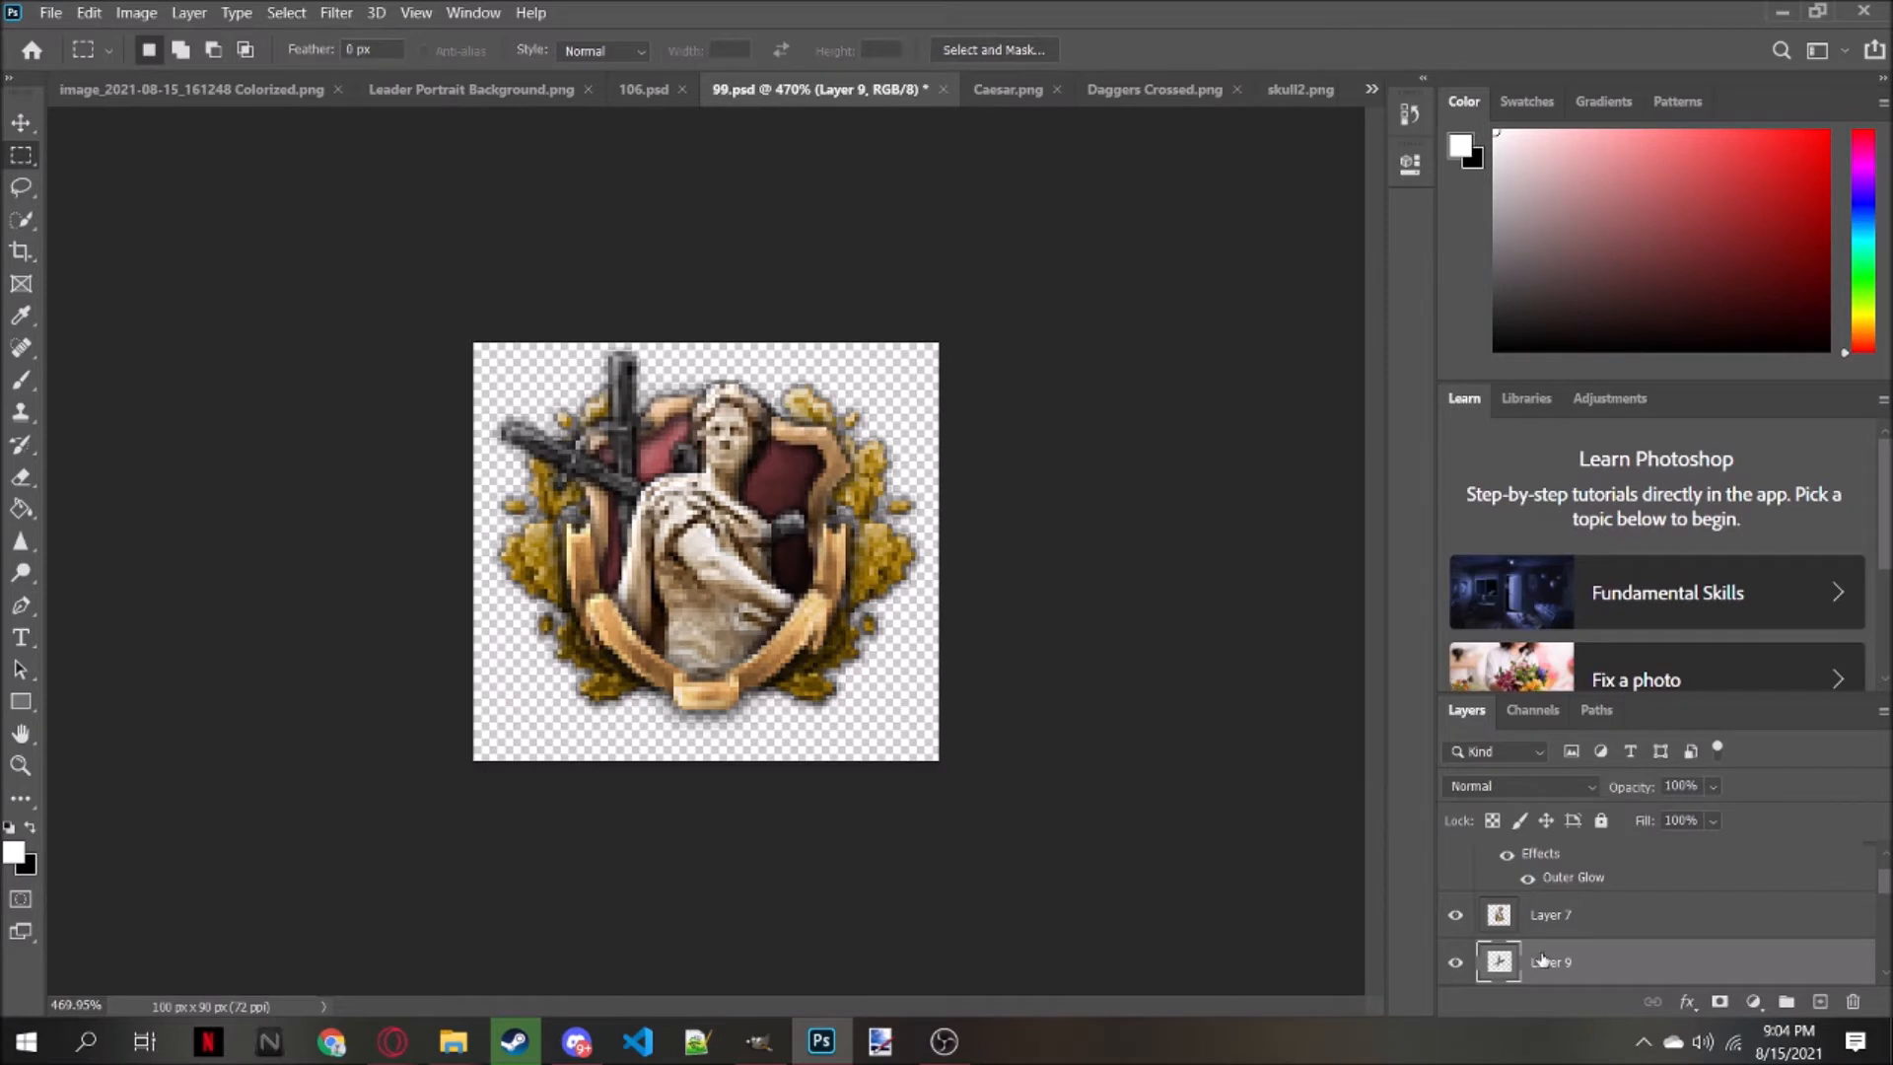
Move the flipped daggers to the shield's upper-right edge, mirroring the left pair, with the statue layer hidden only during the move
scroll(1476, 894, "up", 1)
left_click(1452, 948)
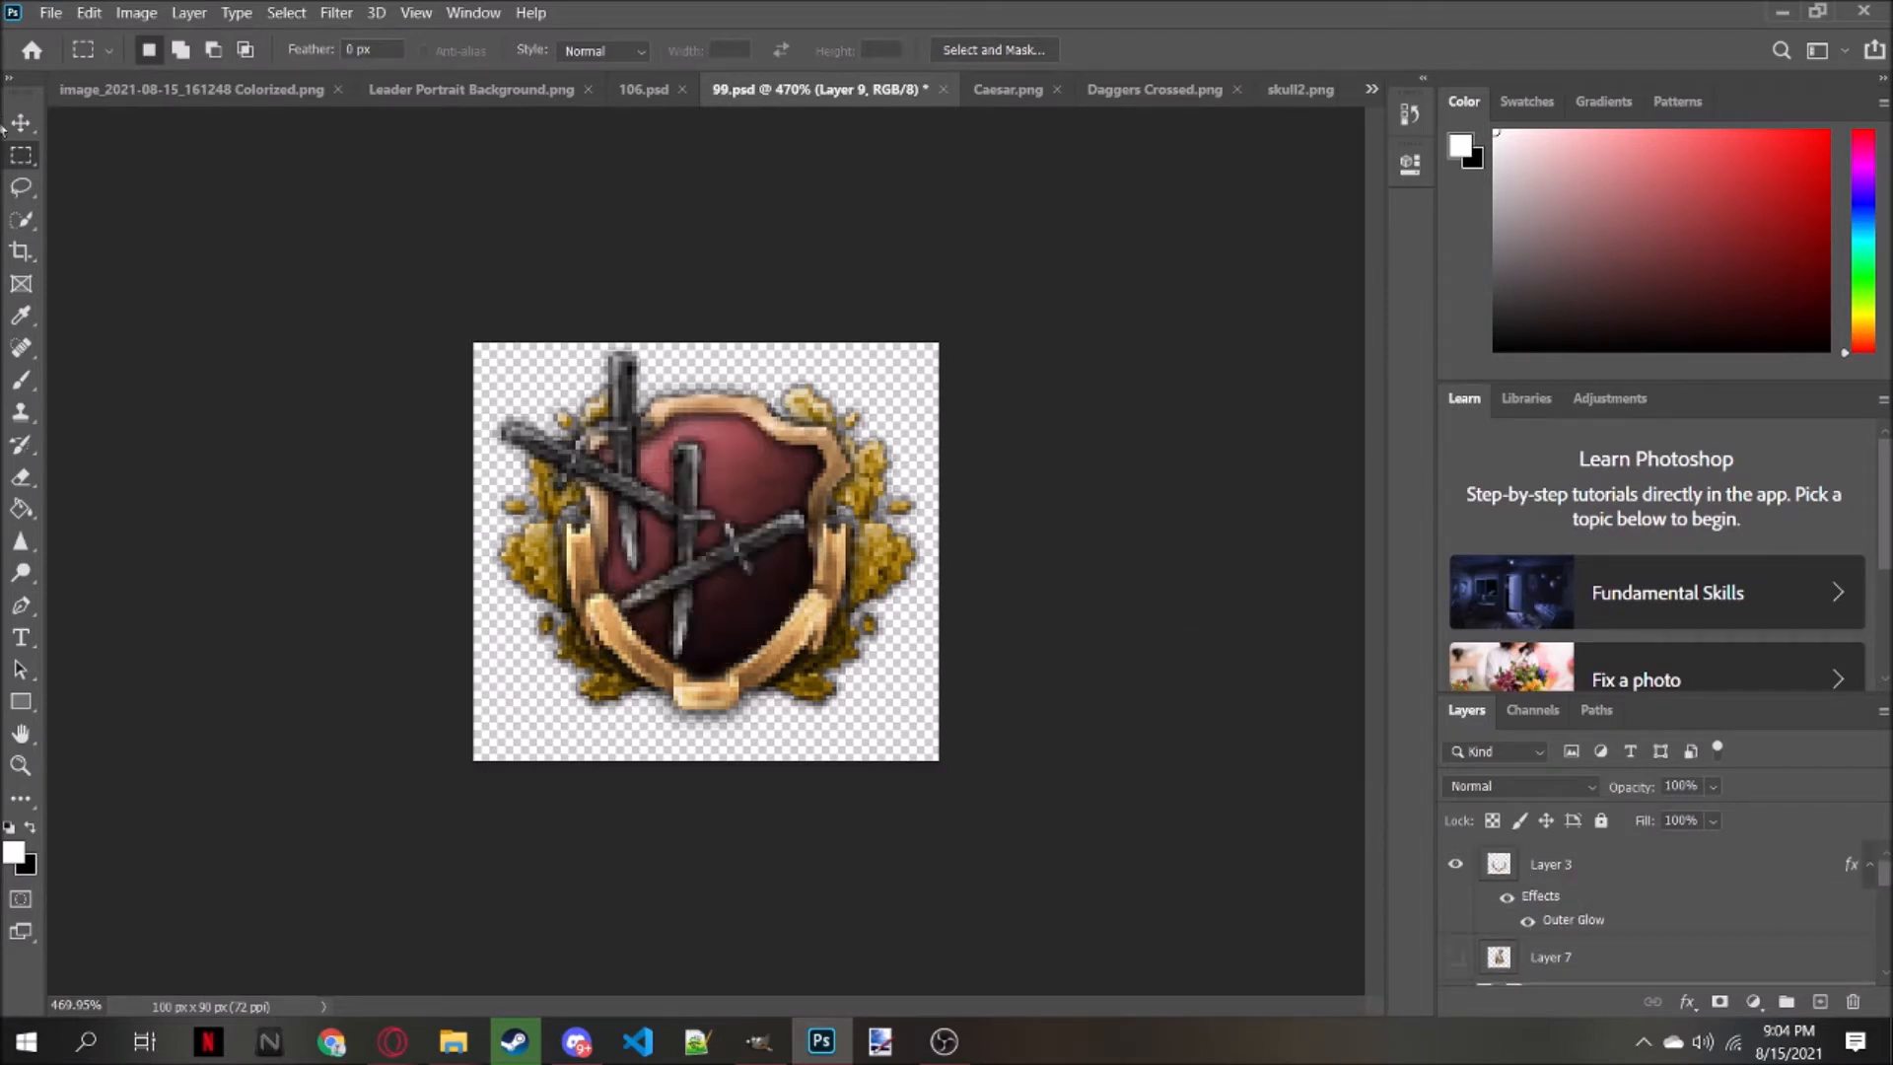
key("v")
left_click_drag(703, 475, 796, 385)
left_click(1456, 917)
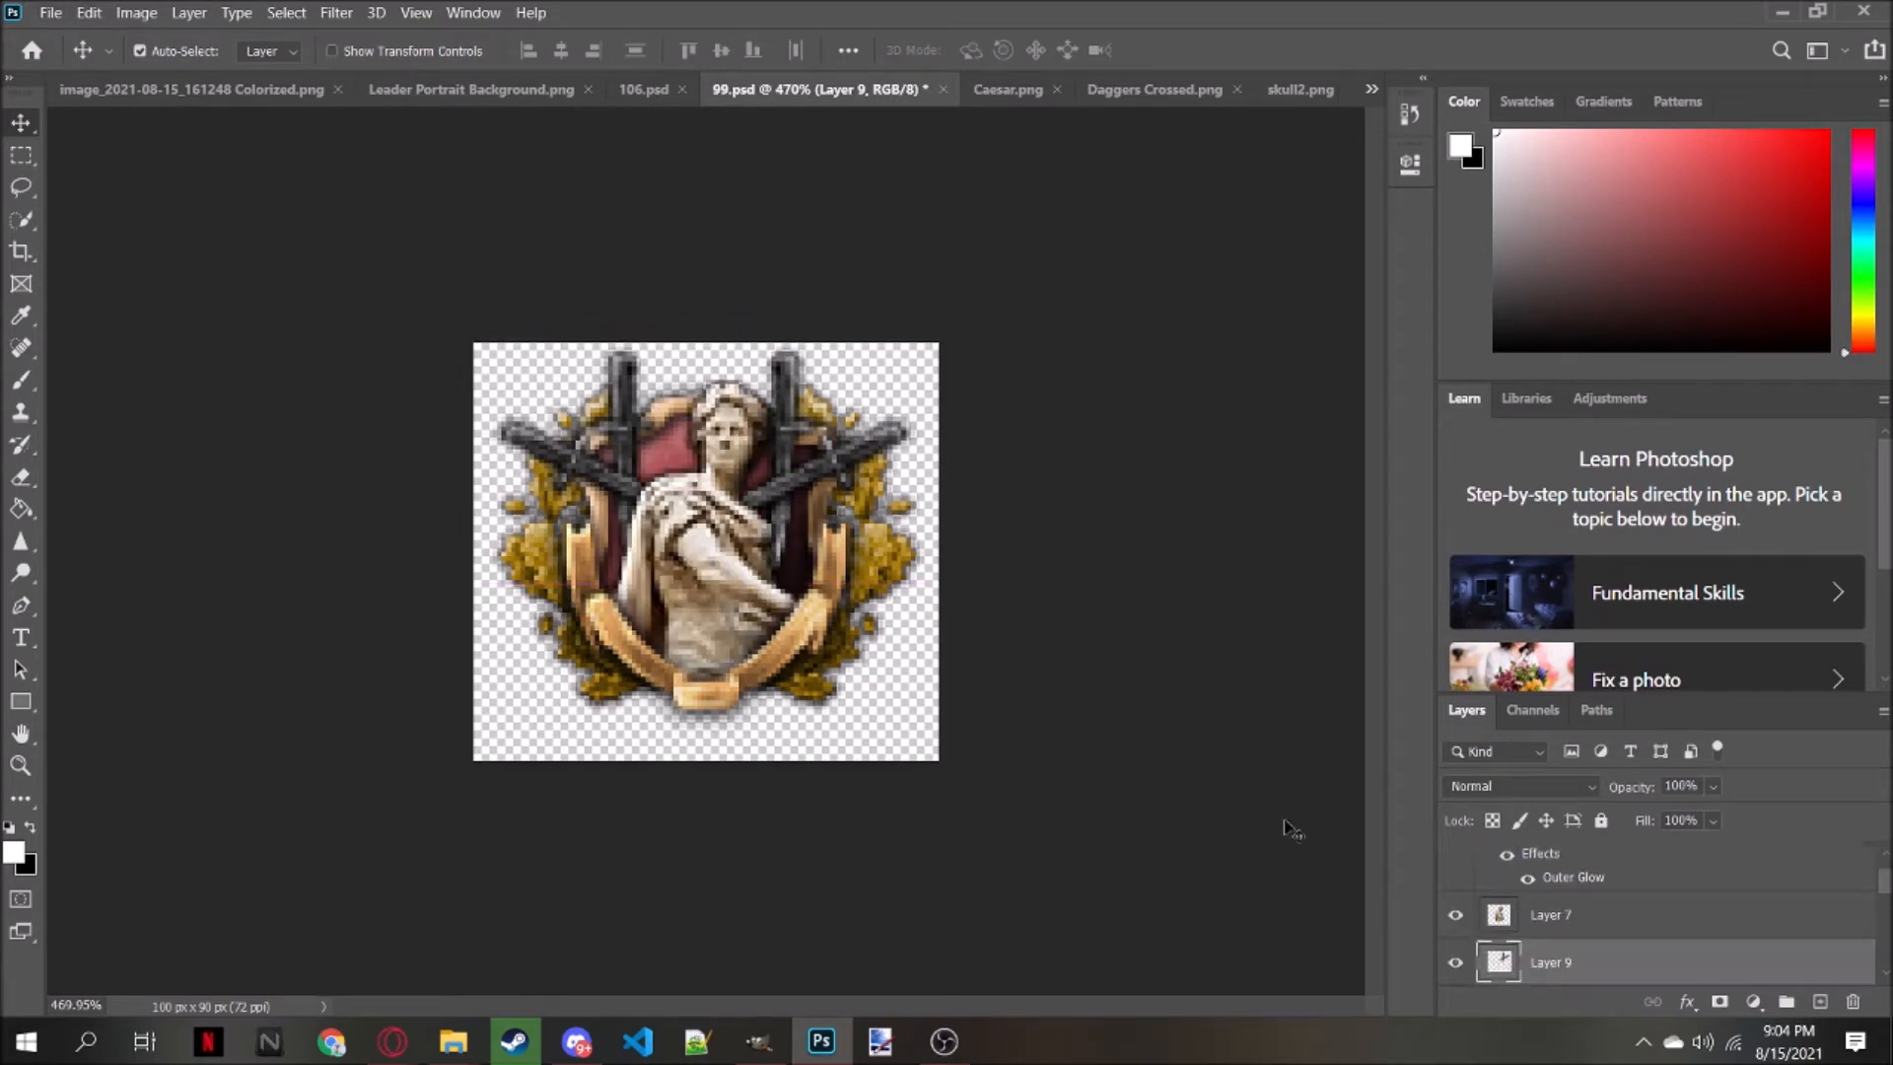
scroll(947, 539, "down", 5)
scroll(873, 516, "down", 2)
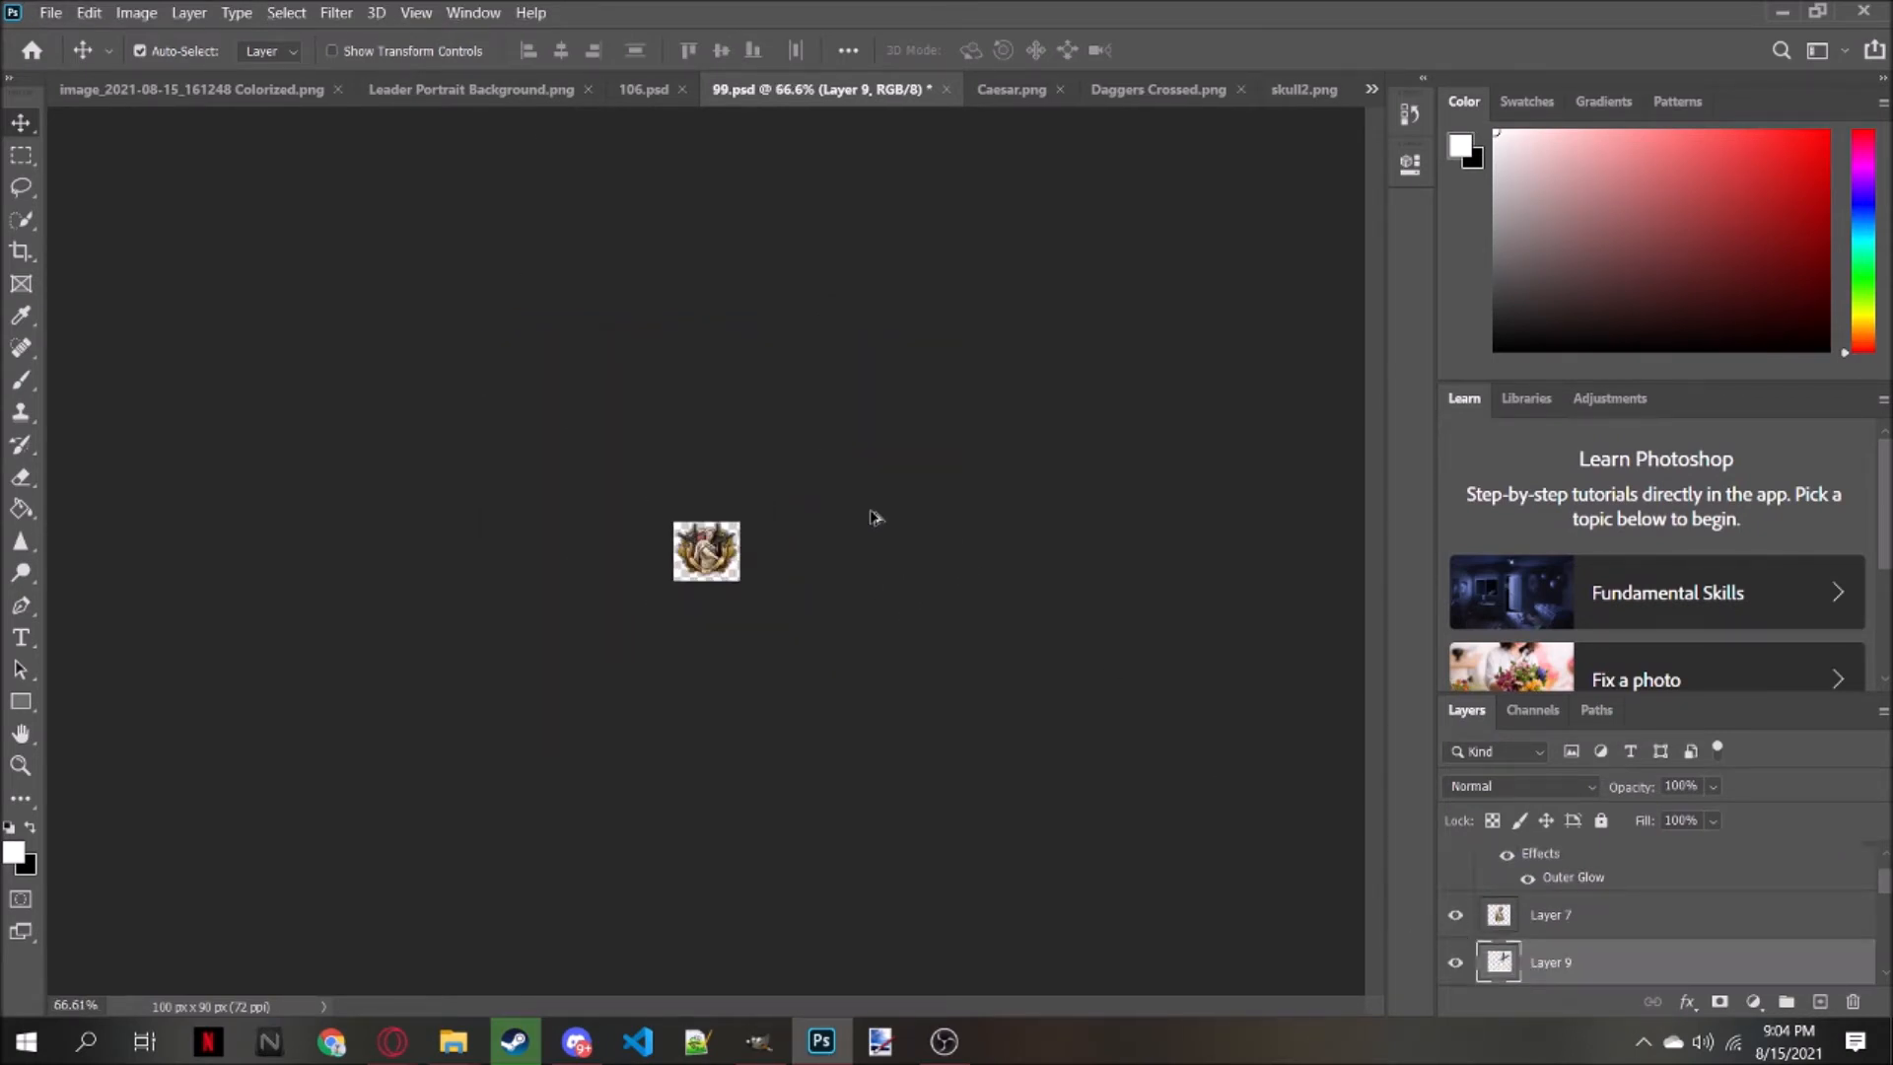
scroll(874, 516, "up", 8)
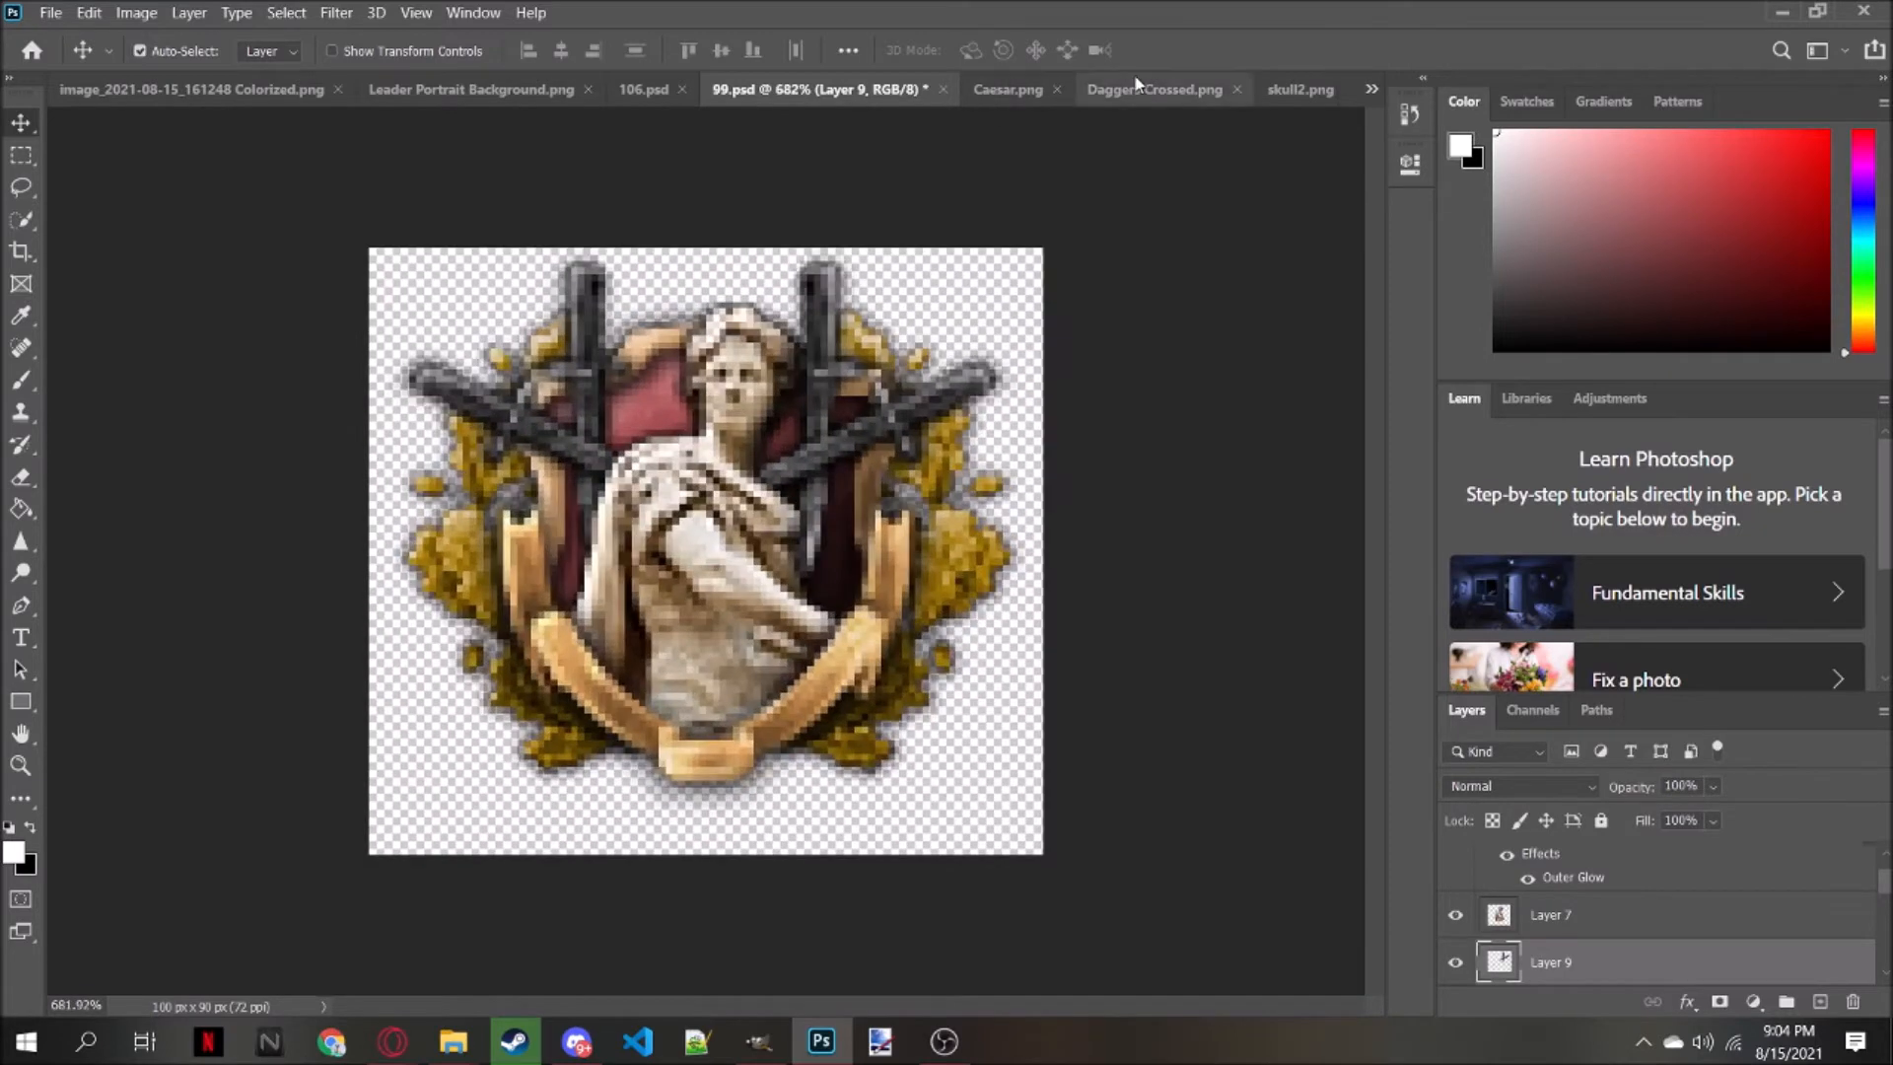
Copy the whole skull2 image into 99.psd as a new layer above Layer 3
left_click(1300, 89)
key("m")
left_click_drag(459, 318, 1036, 768)
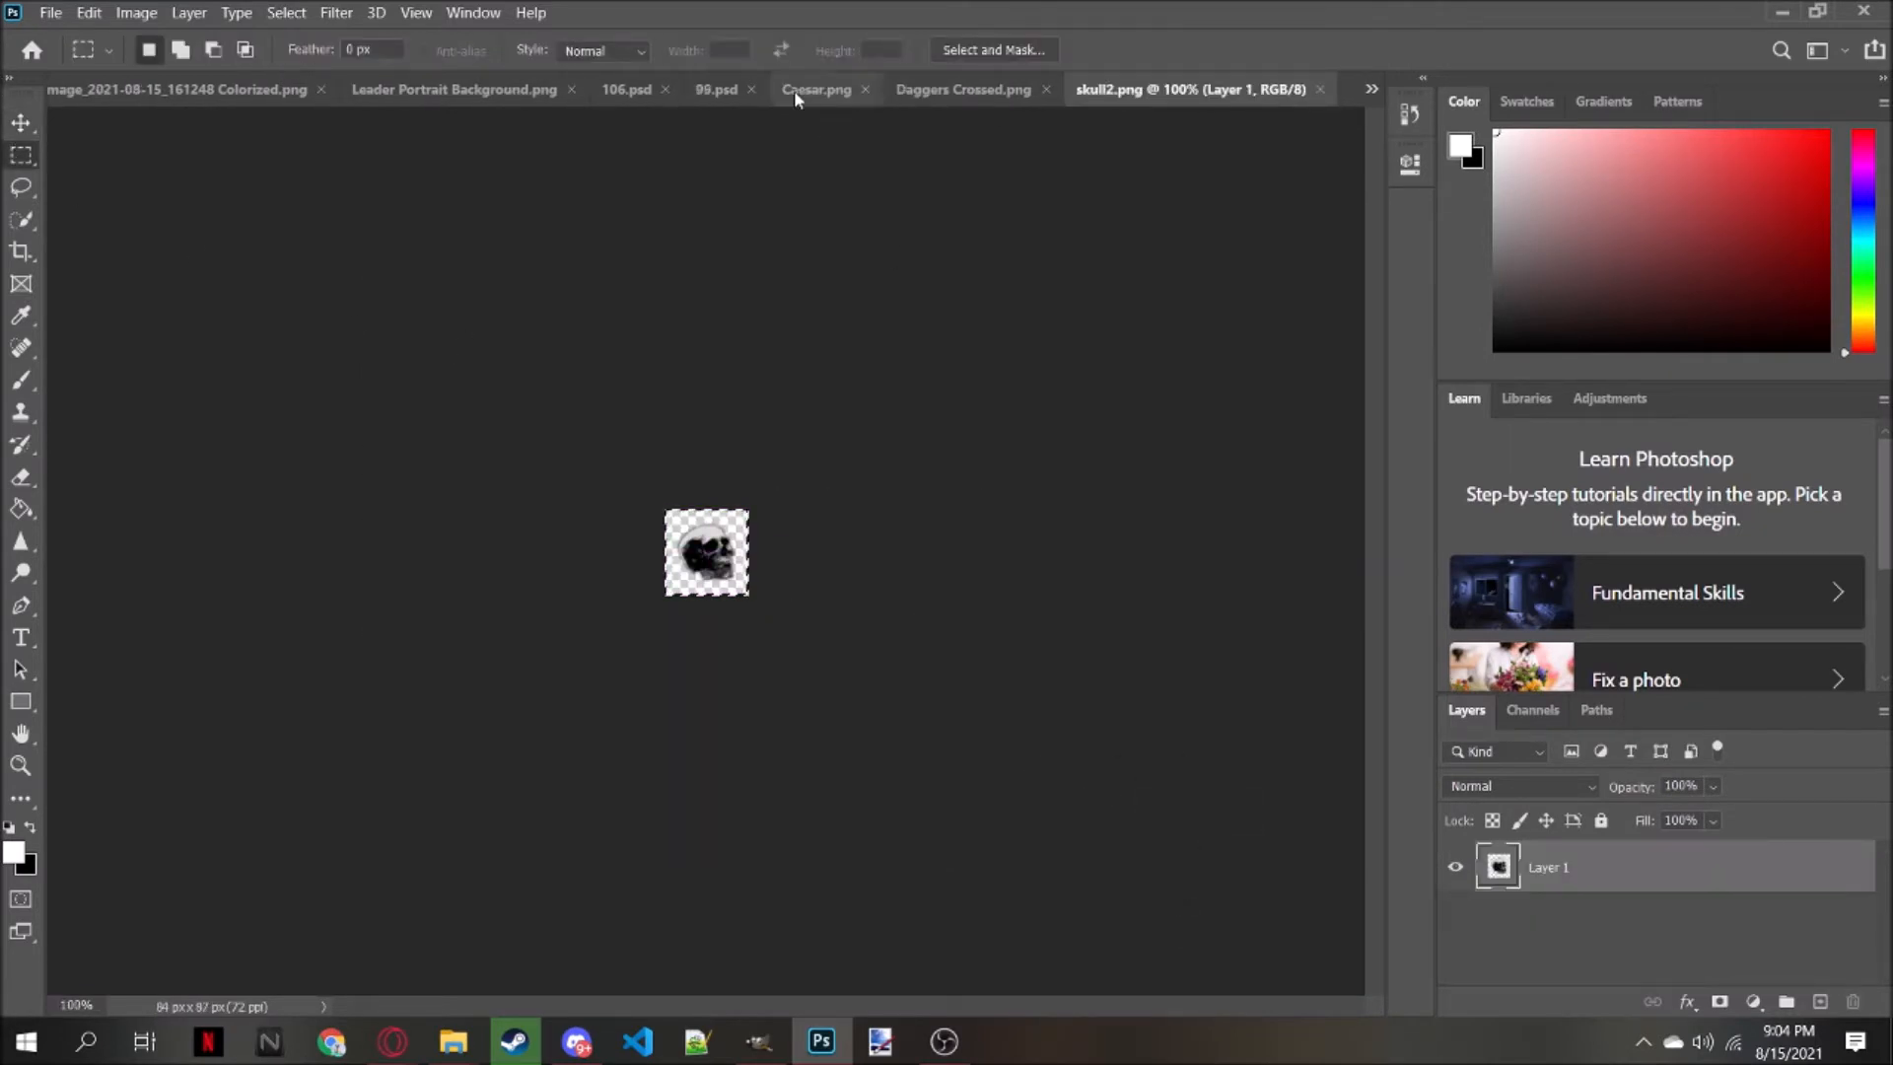
left_click(720, 89)
left_click(1609, 865)
left_click(1605, 956)
key("ctrl+v")
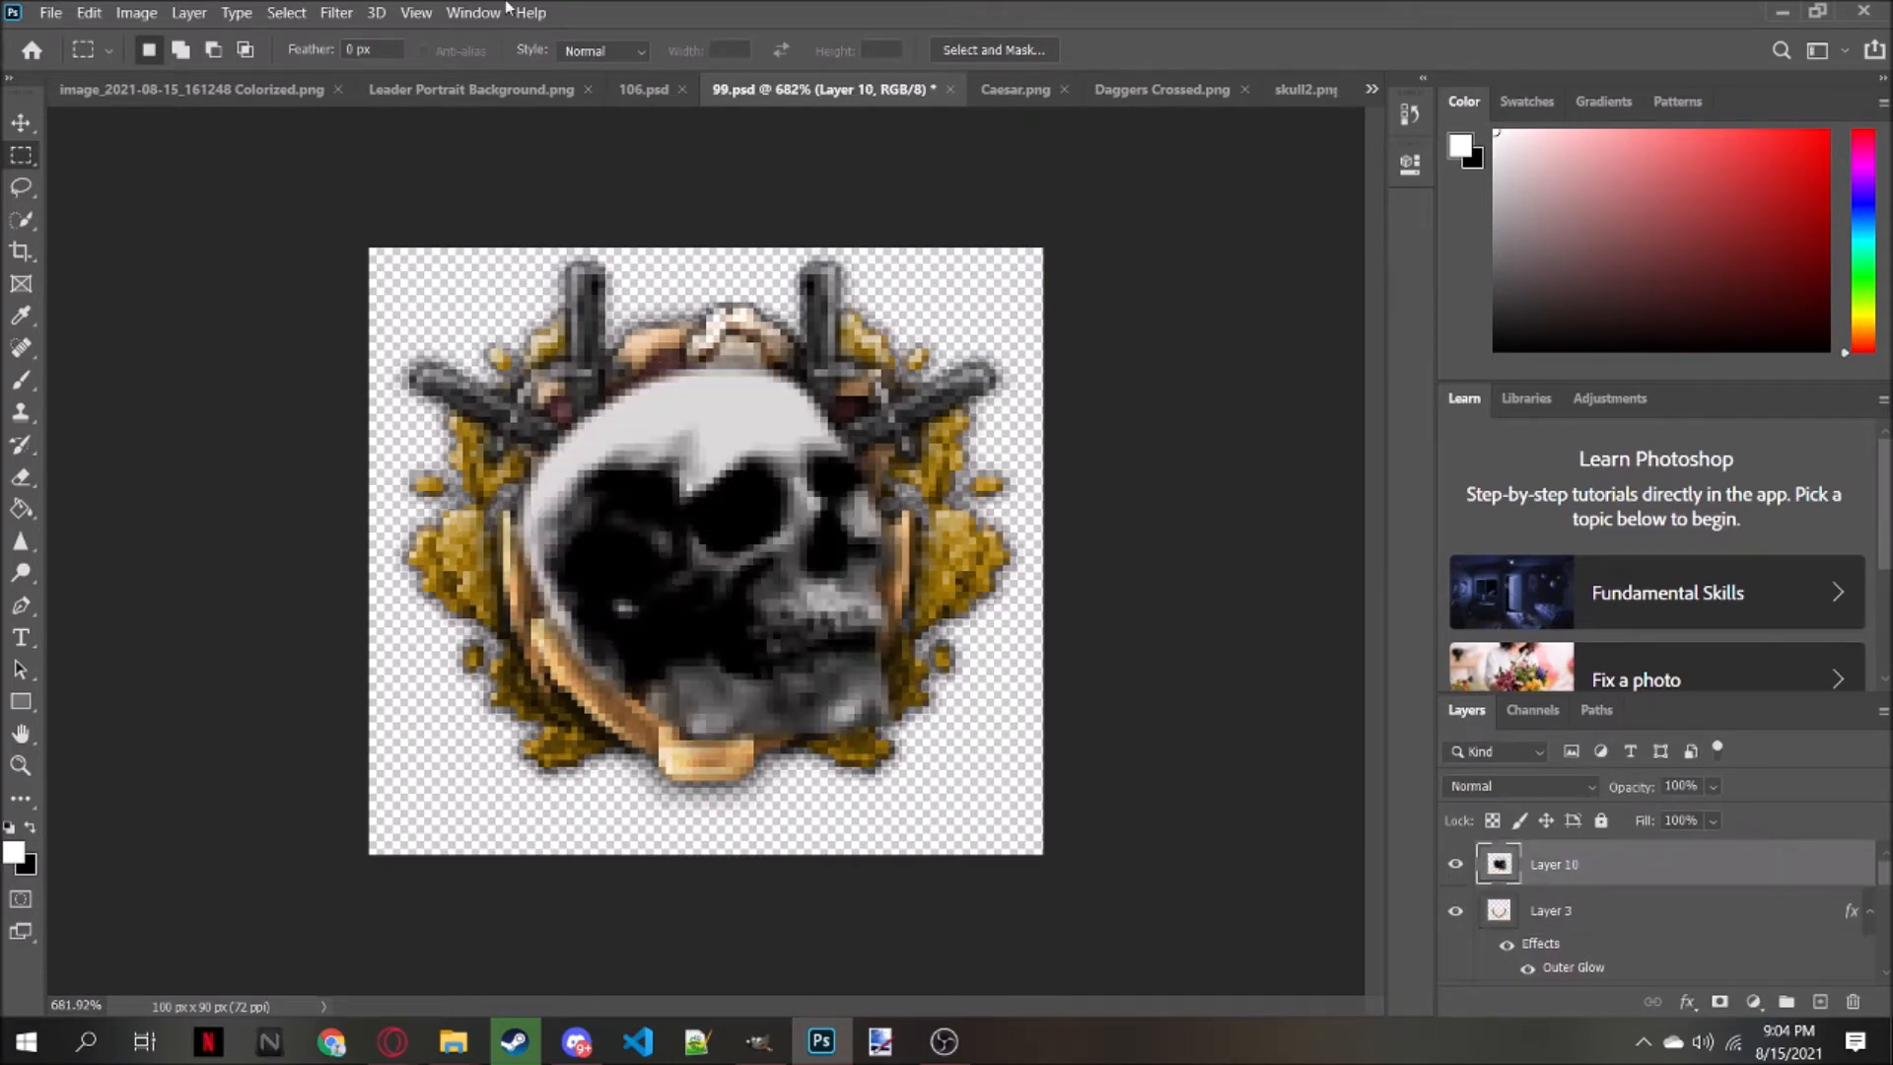
Scale the skull to about 37% and place it over the clasp at the bottom centre of the frame
left_click(88, 12)
mouse_move(209, 548)
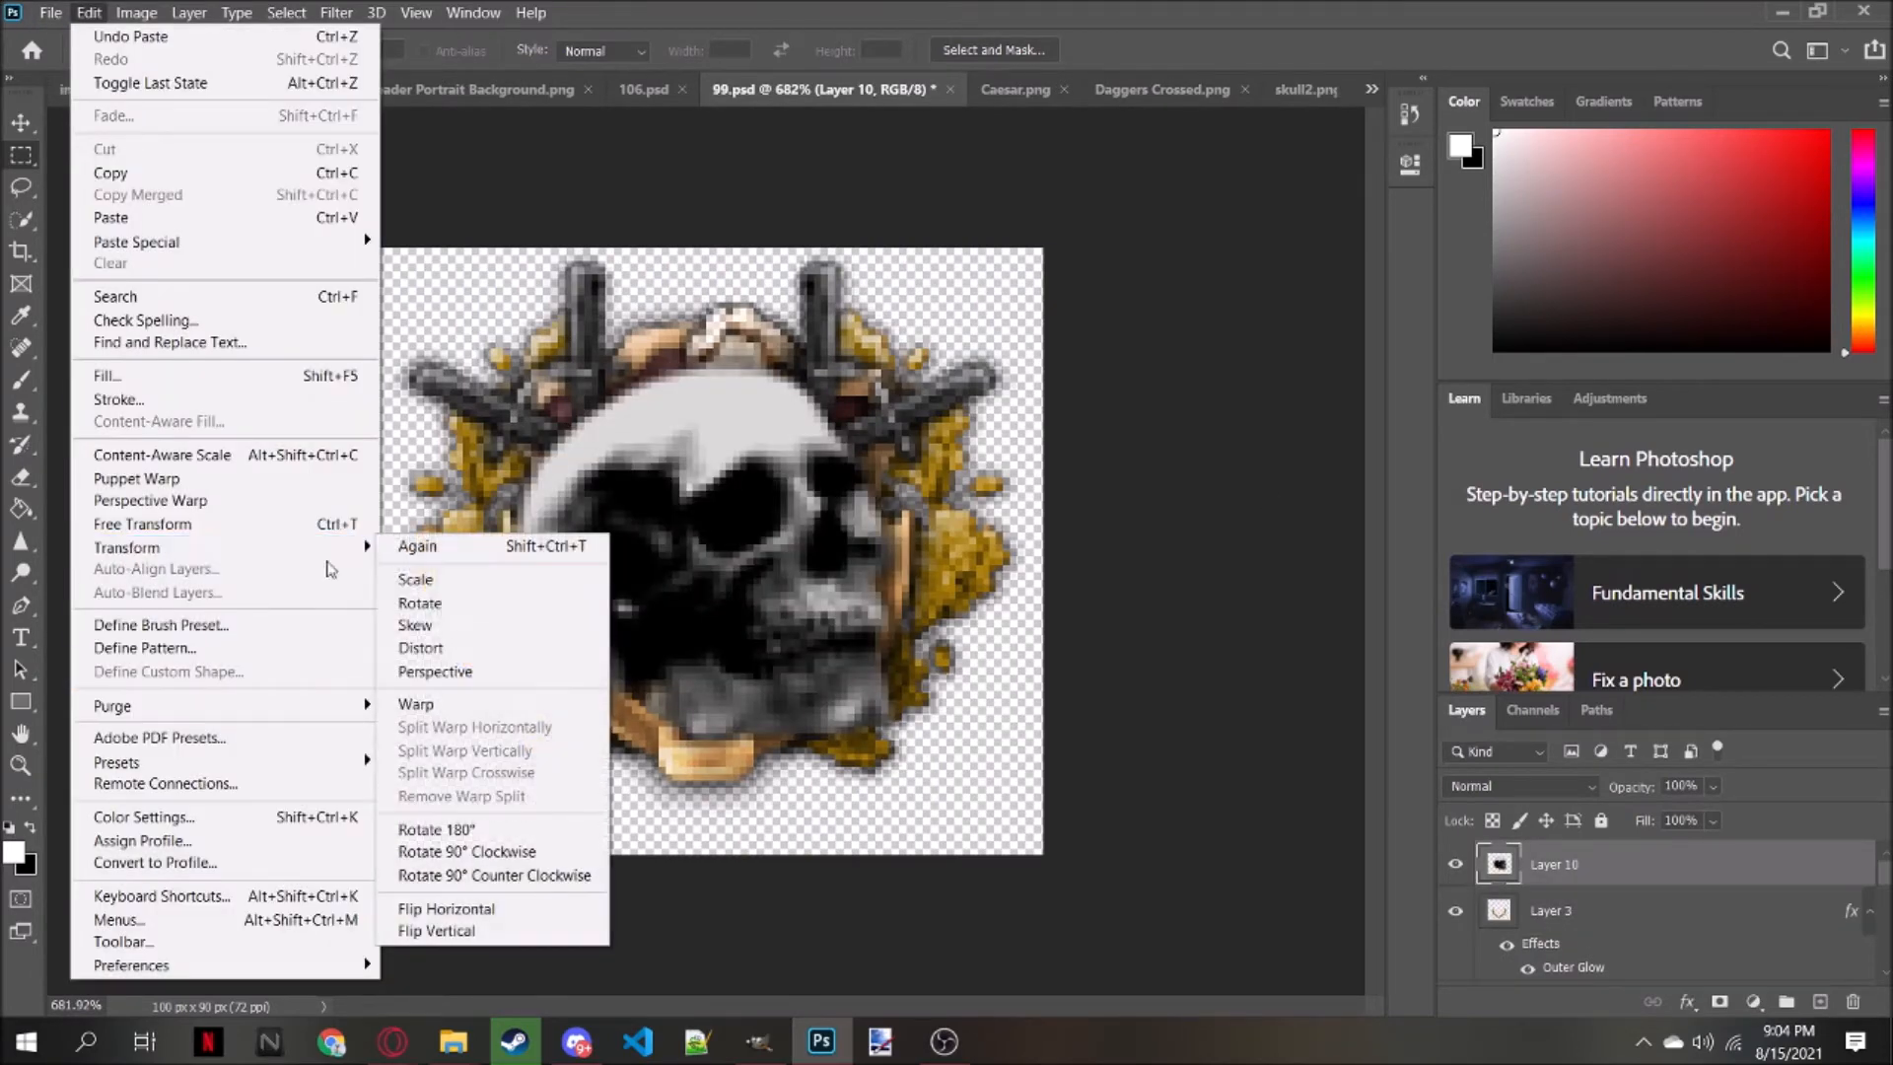
left_click(533, 580)
left_click_drag(912, 751, 779, 623)
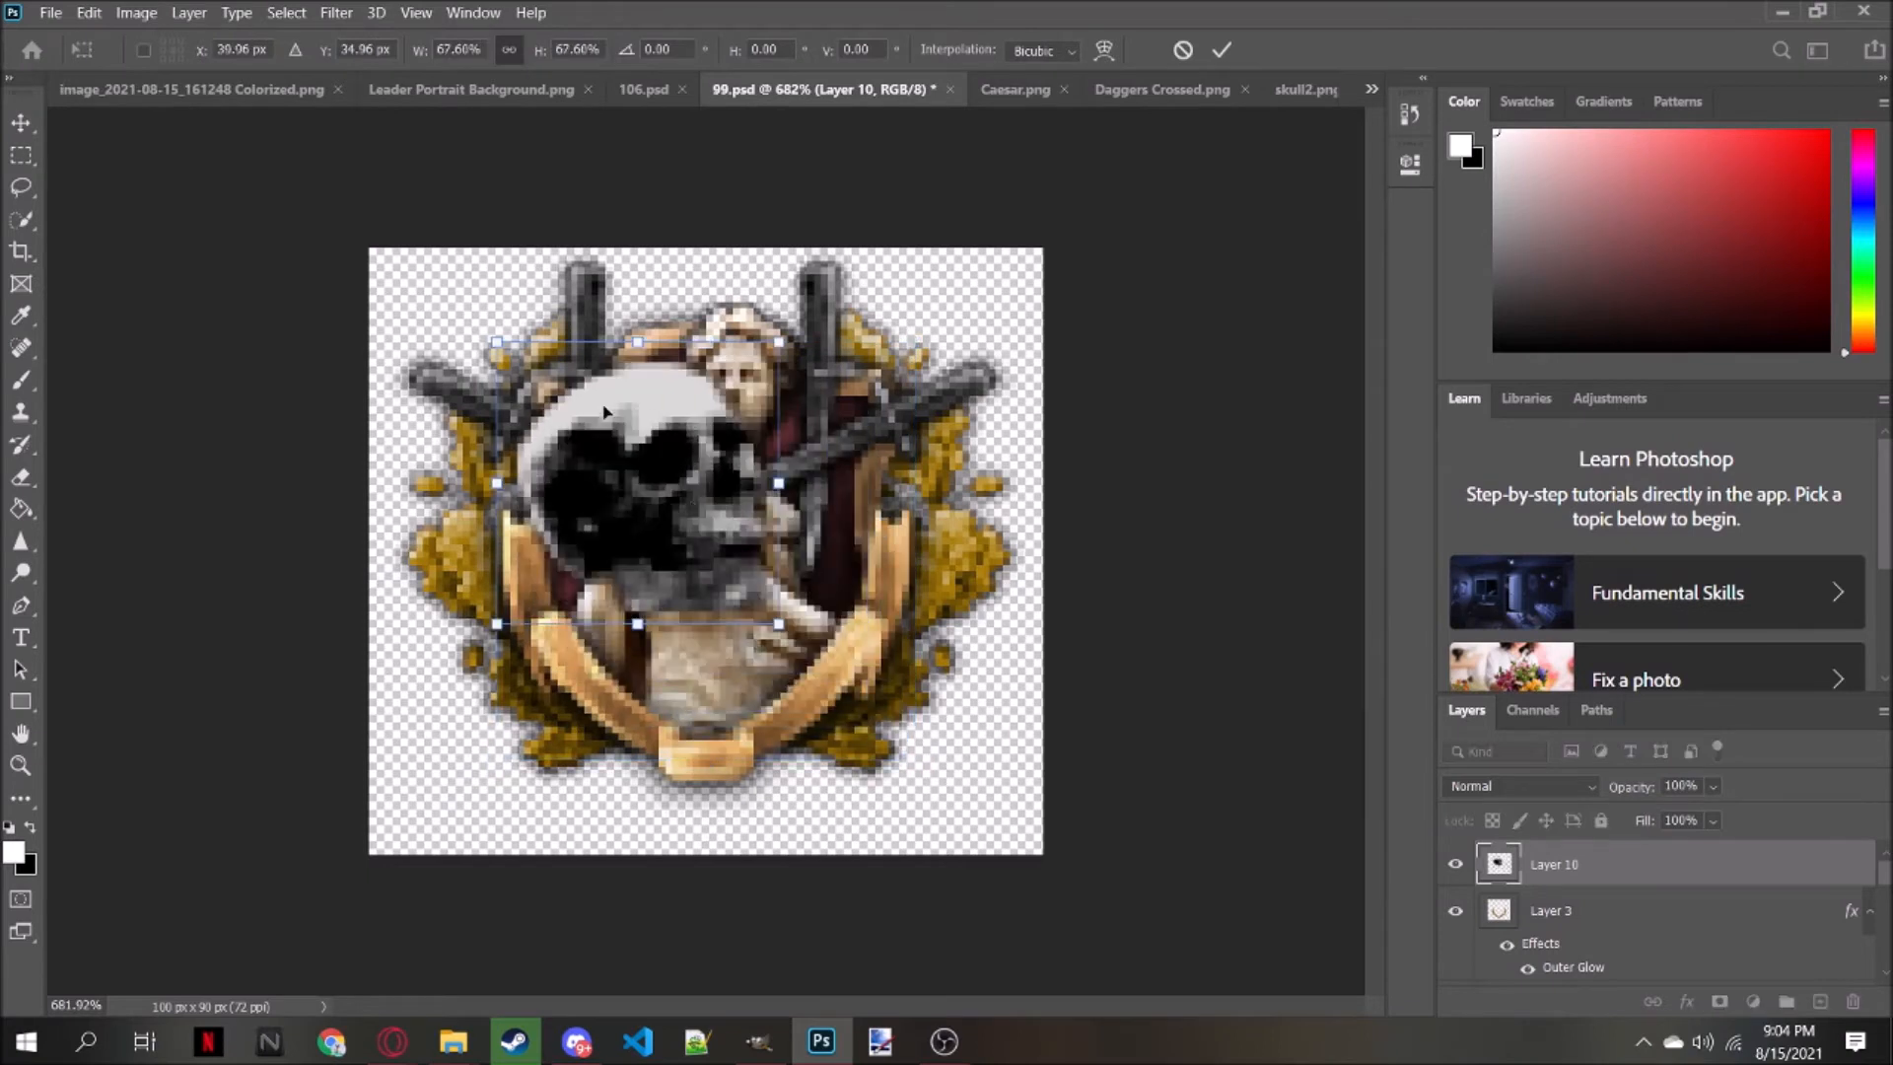
left_click_drag(494, 338, 628, 673)
left_click_drag(696, 764, 701, 752)
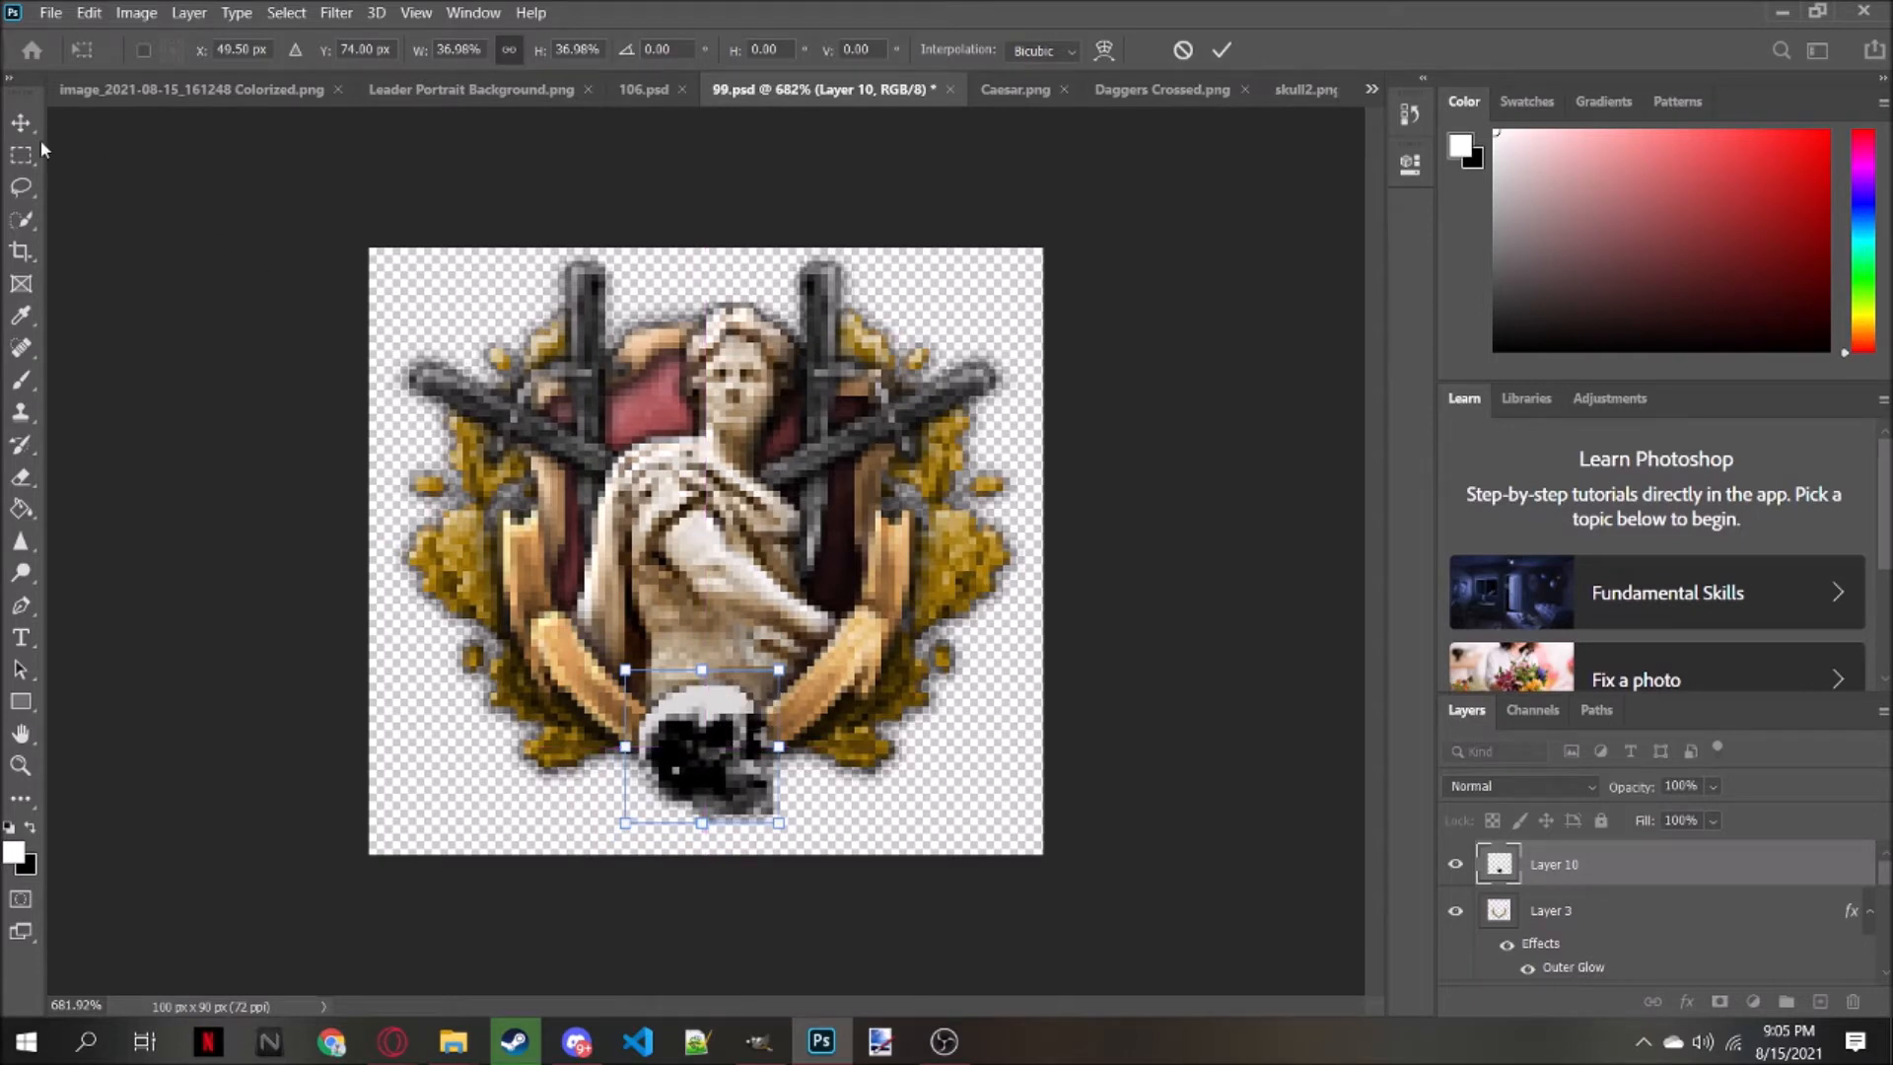
key("Return")
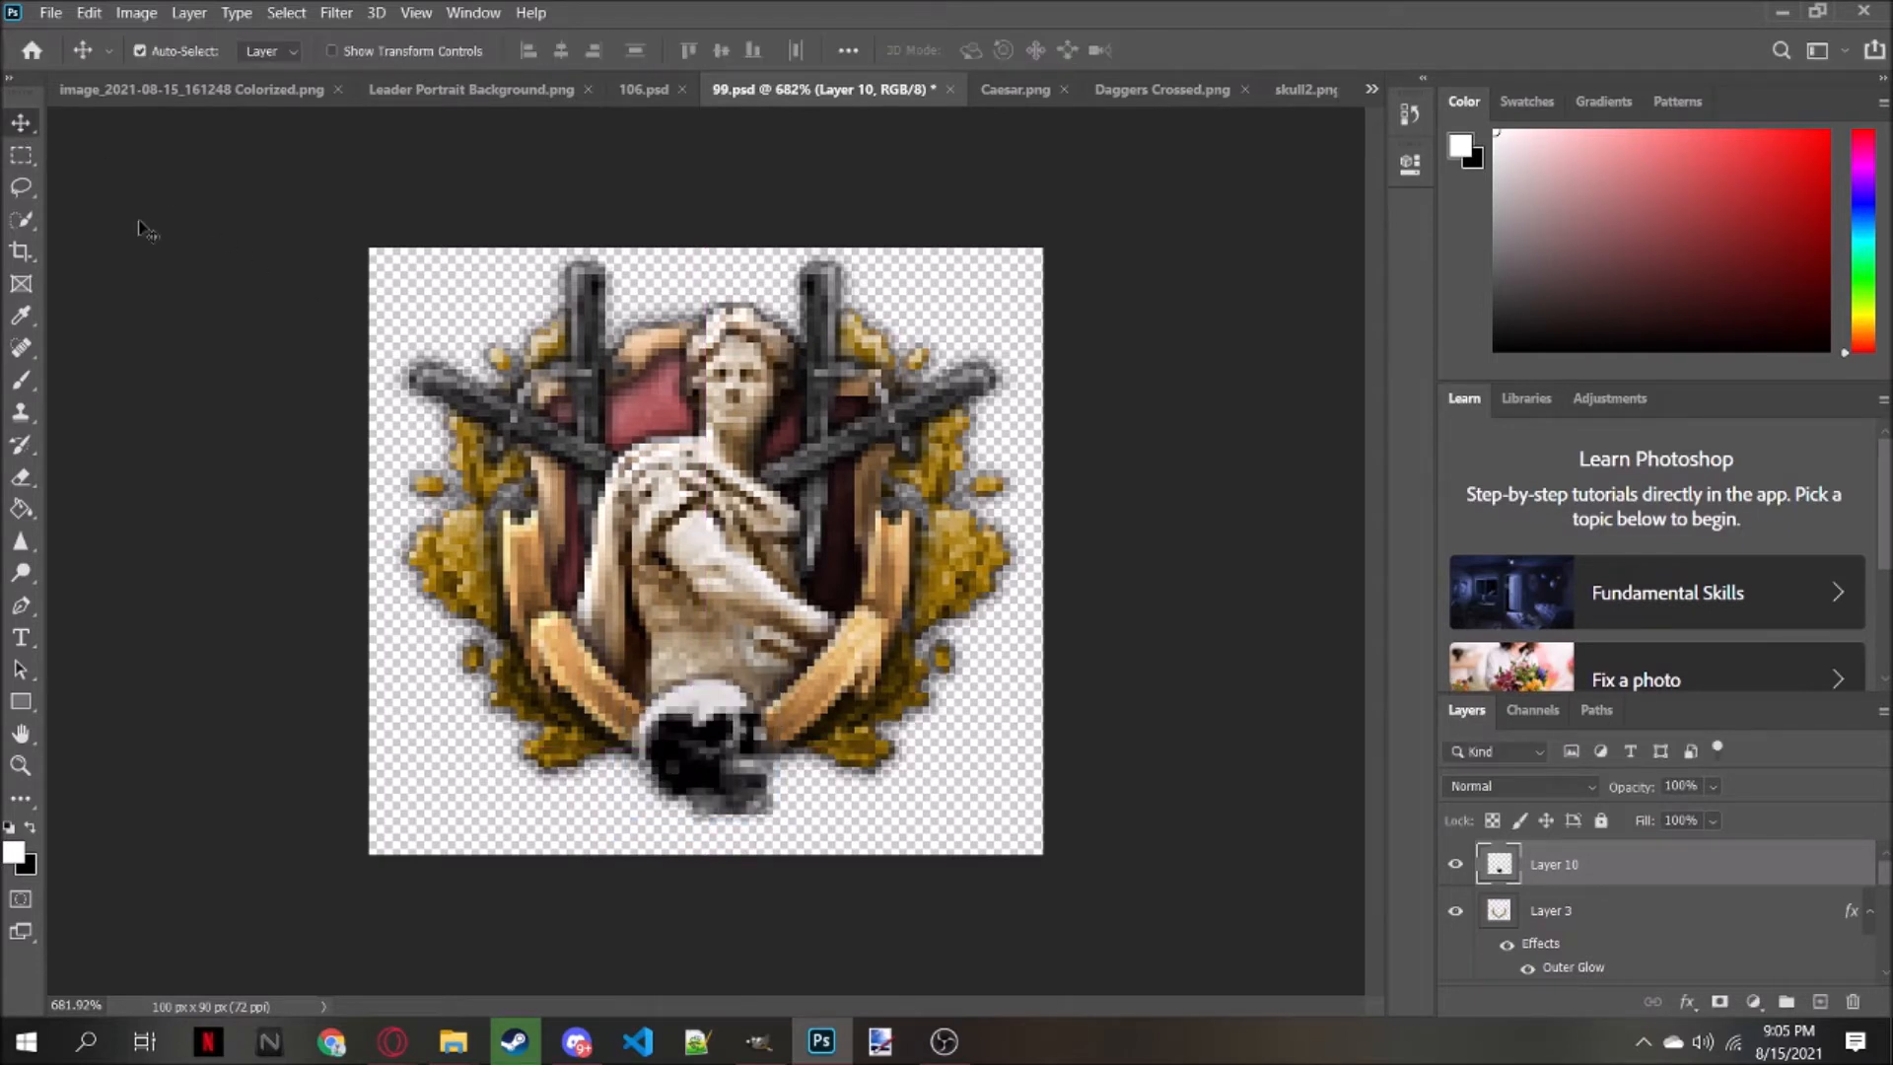
Add an Outer Glow with a size of 4 px to the skull layer
left_click(1687, 1002)
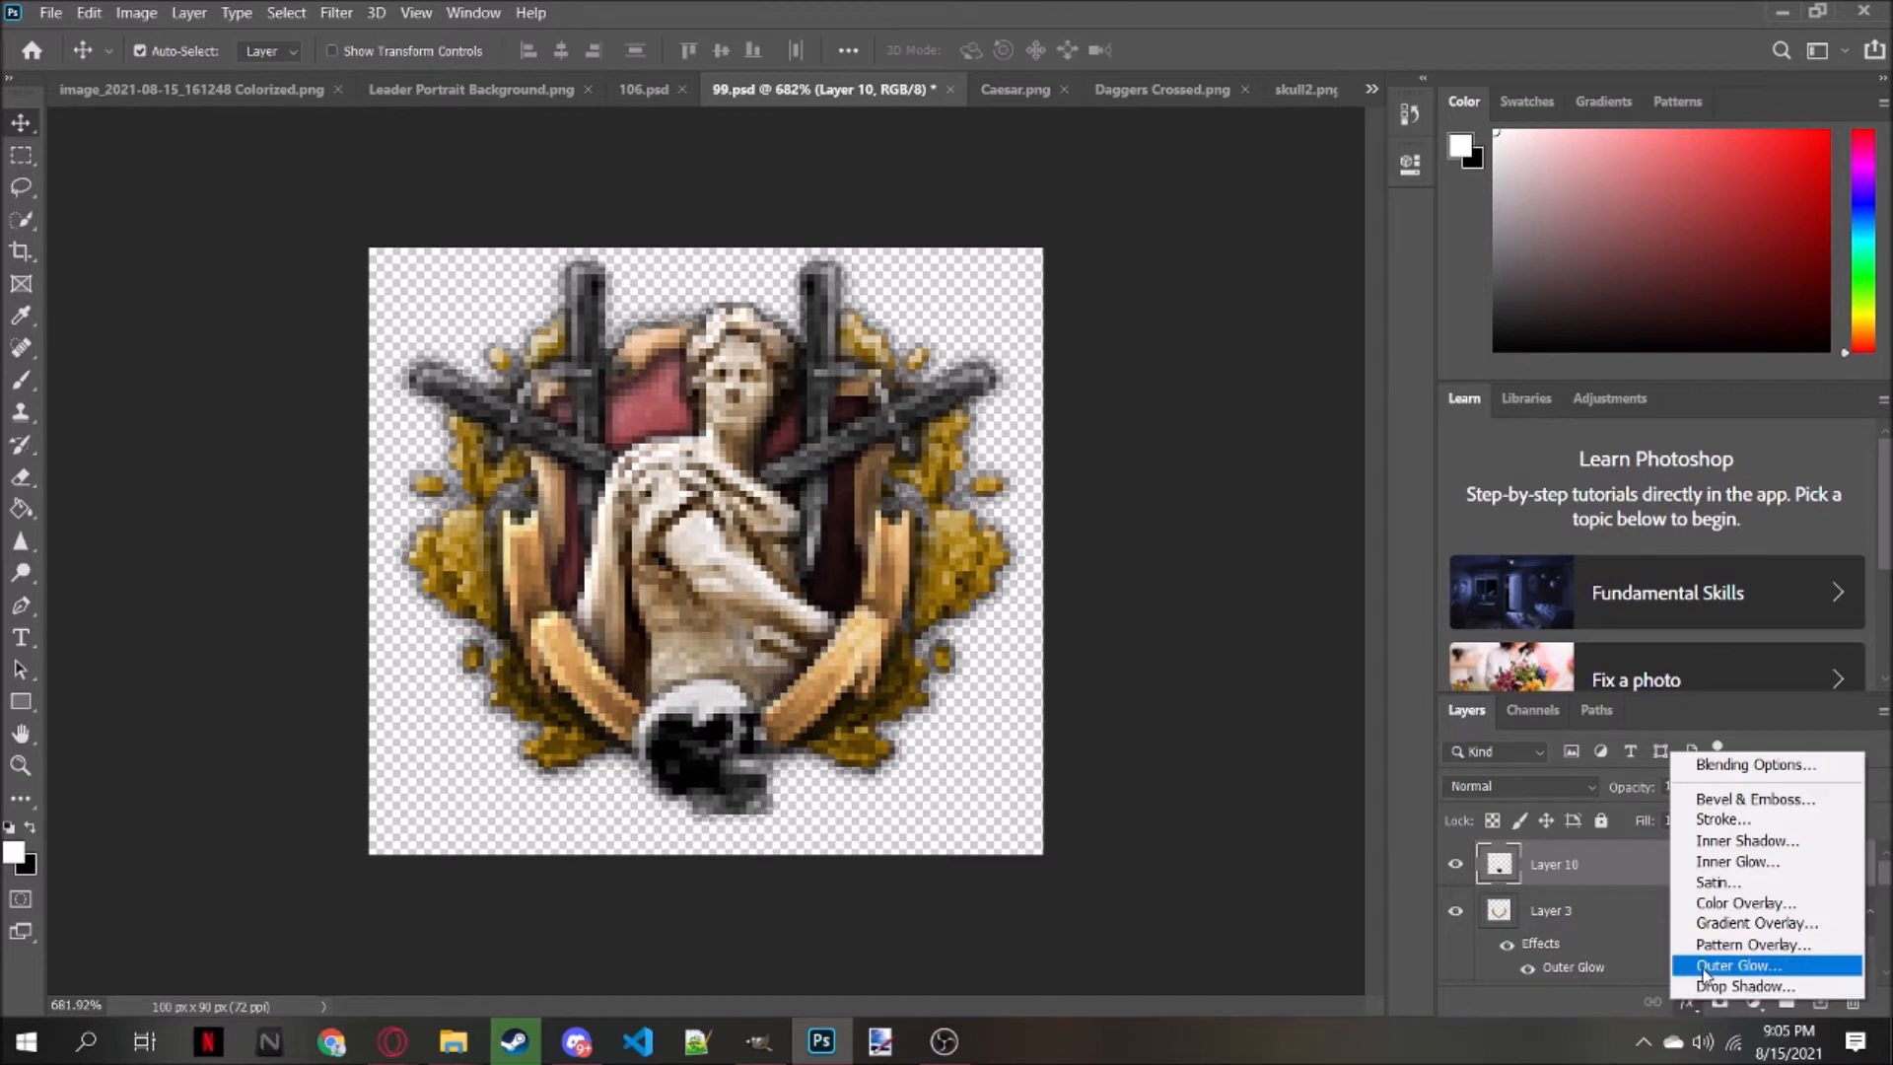
left_click(1701, 964)
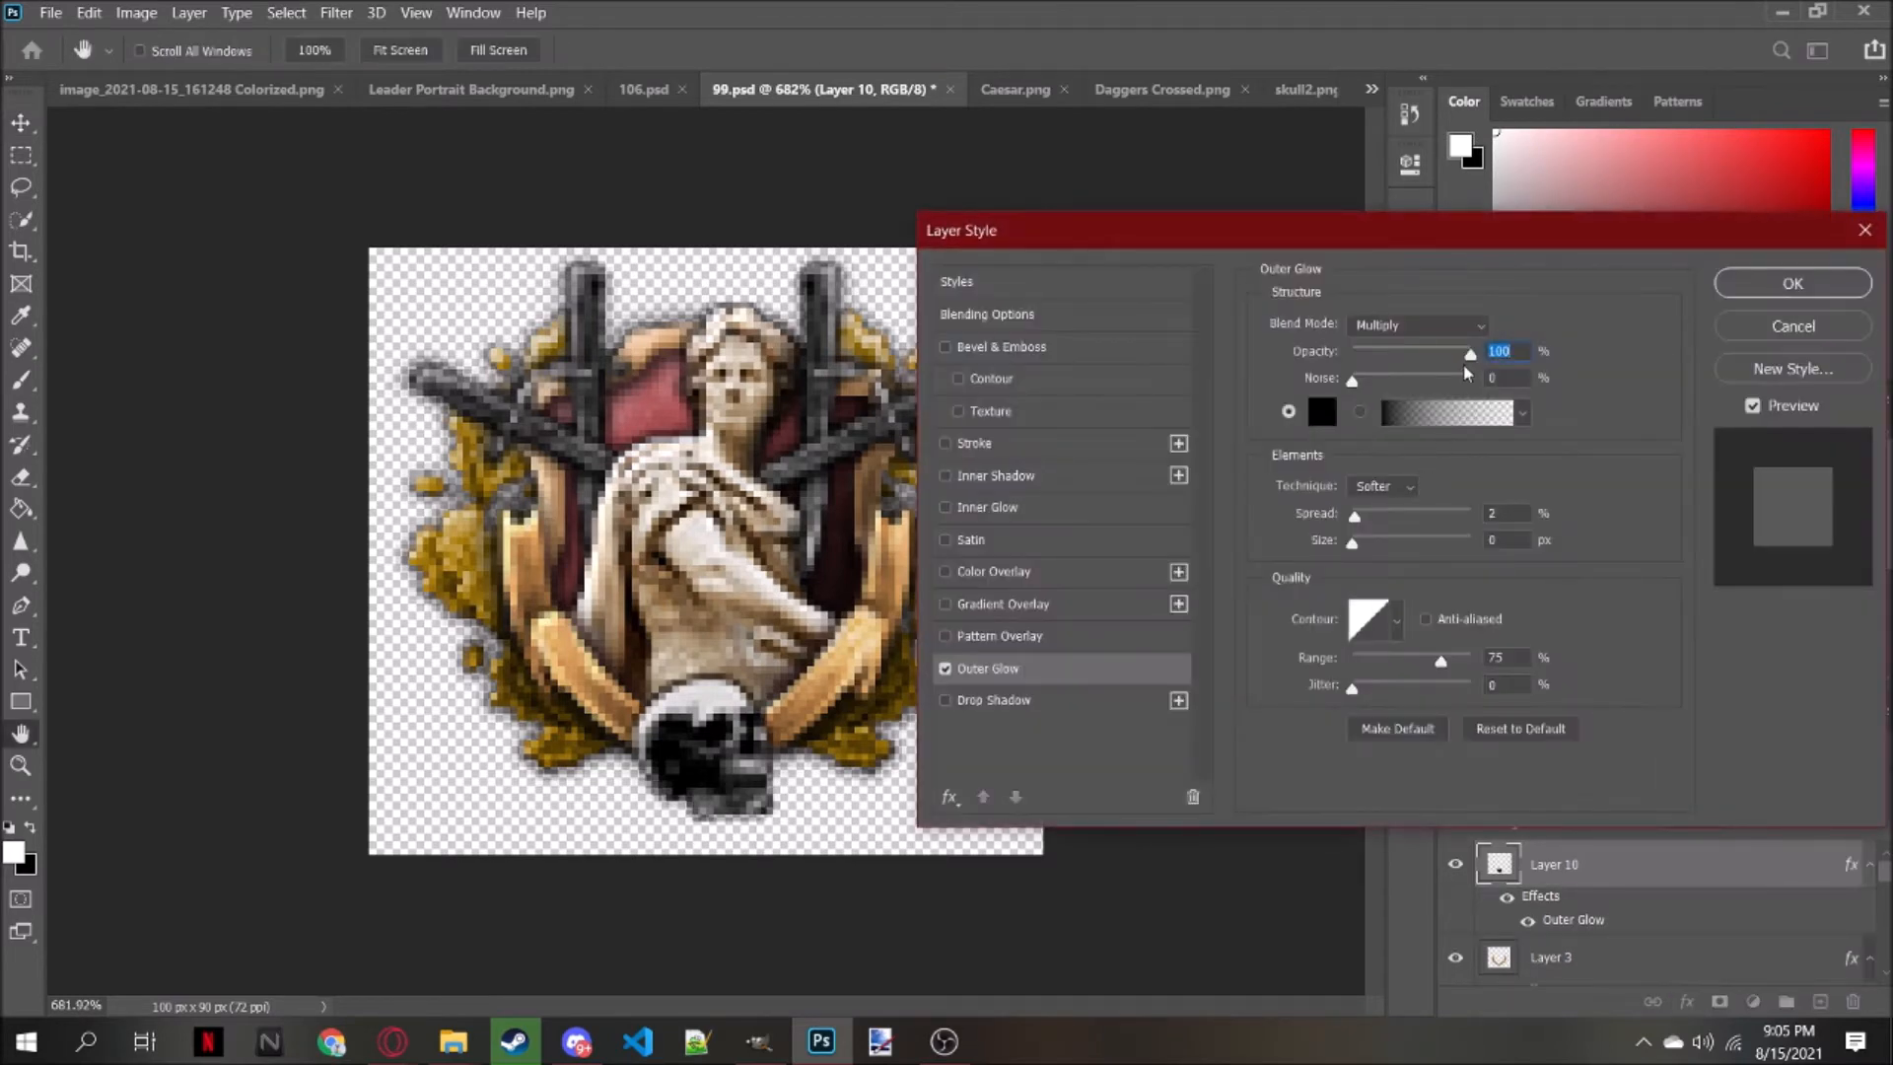
left_click(1499, 541)
type("3")
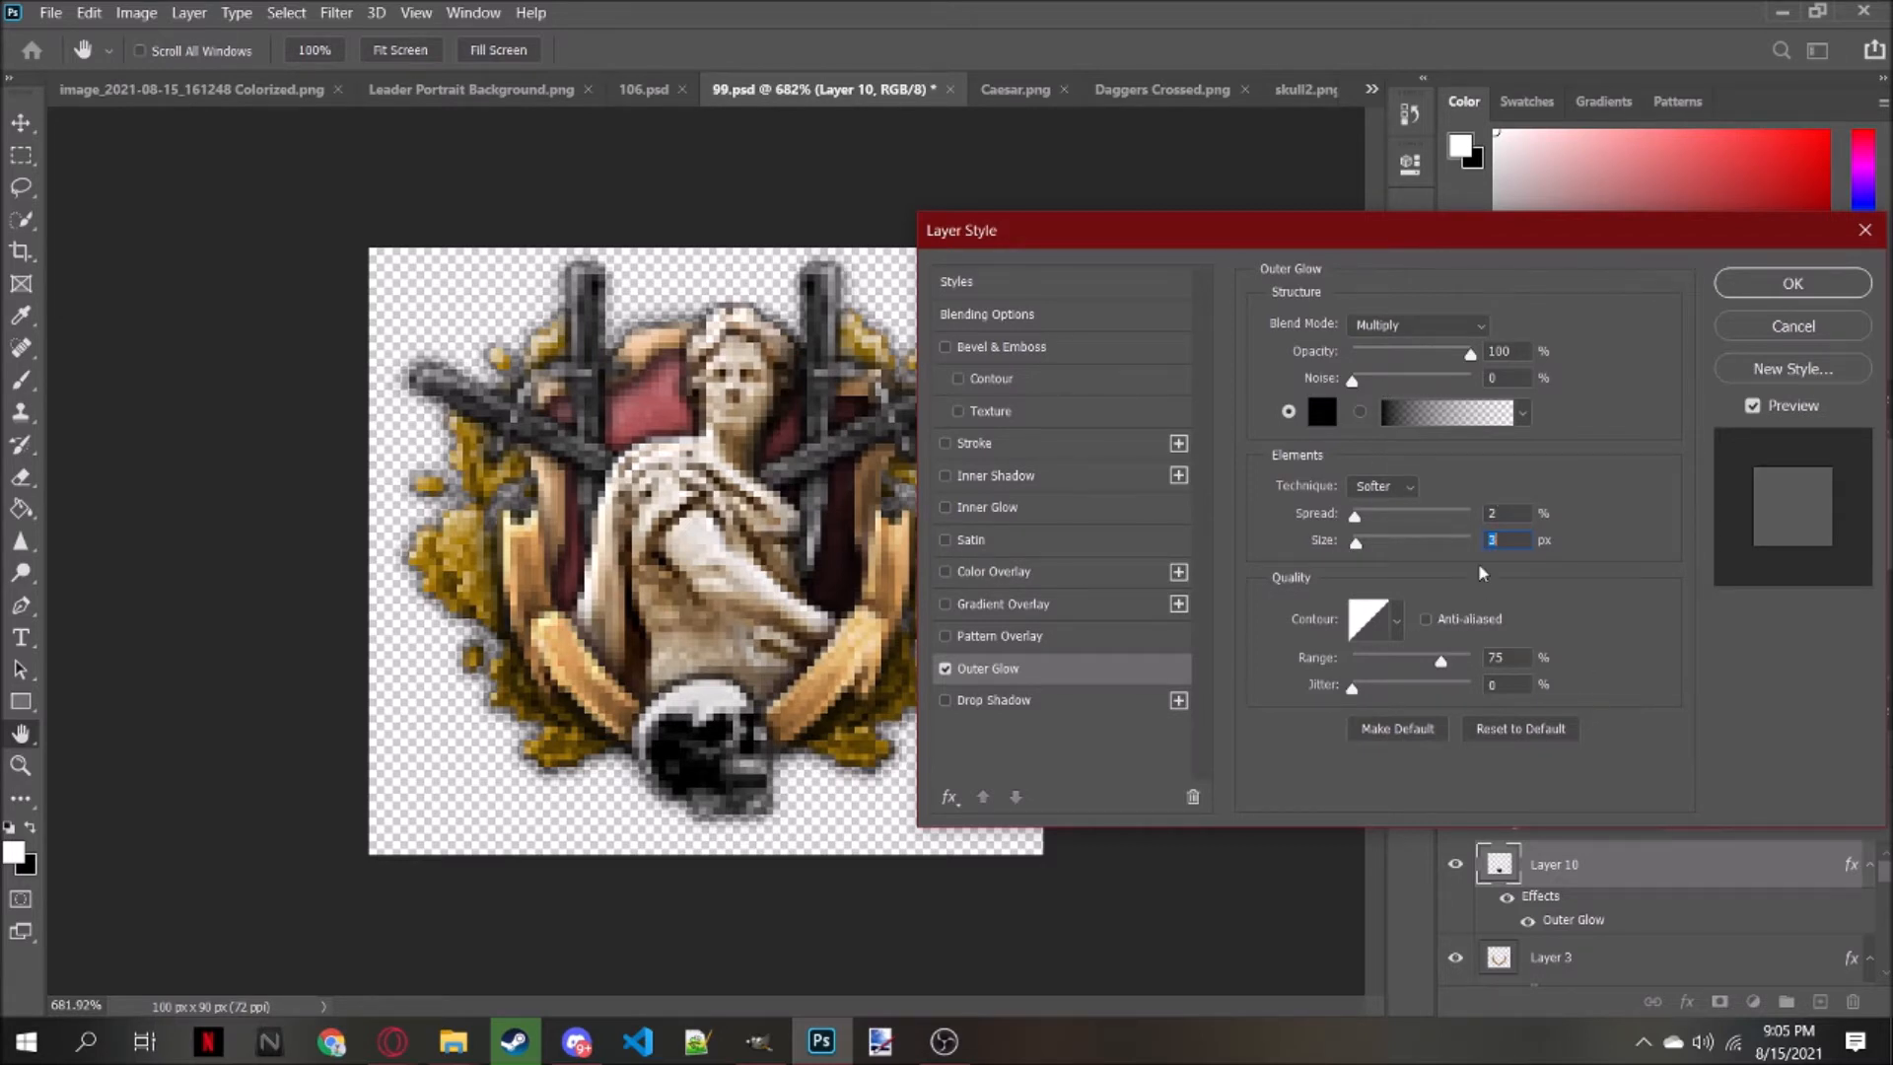
type("4")
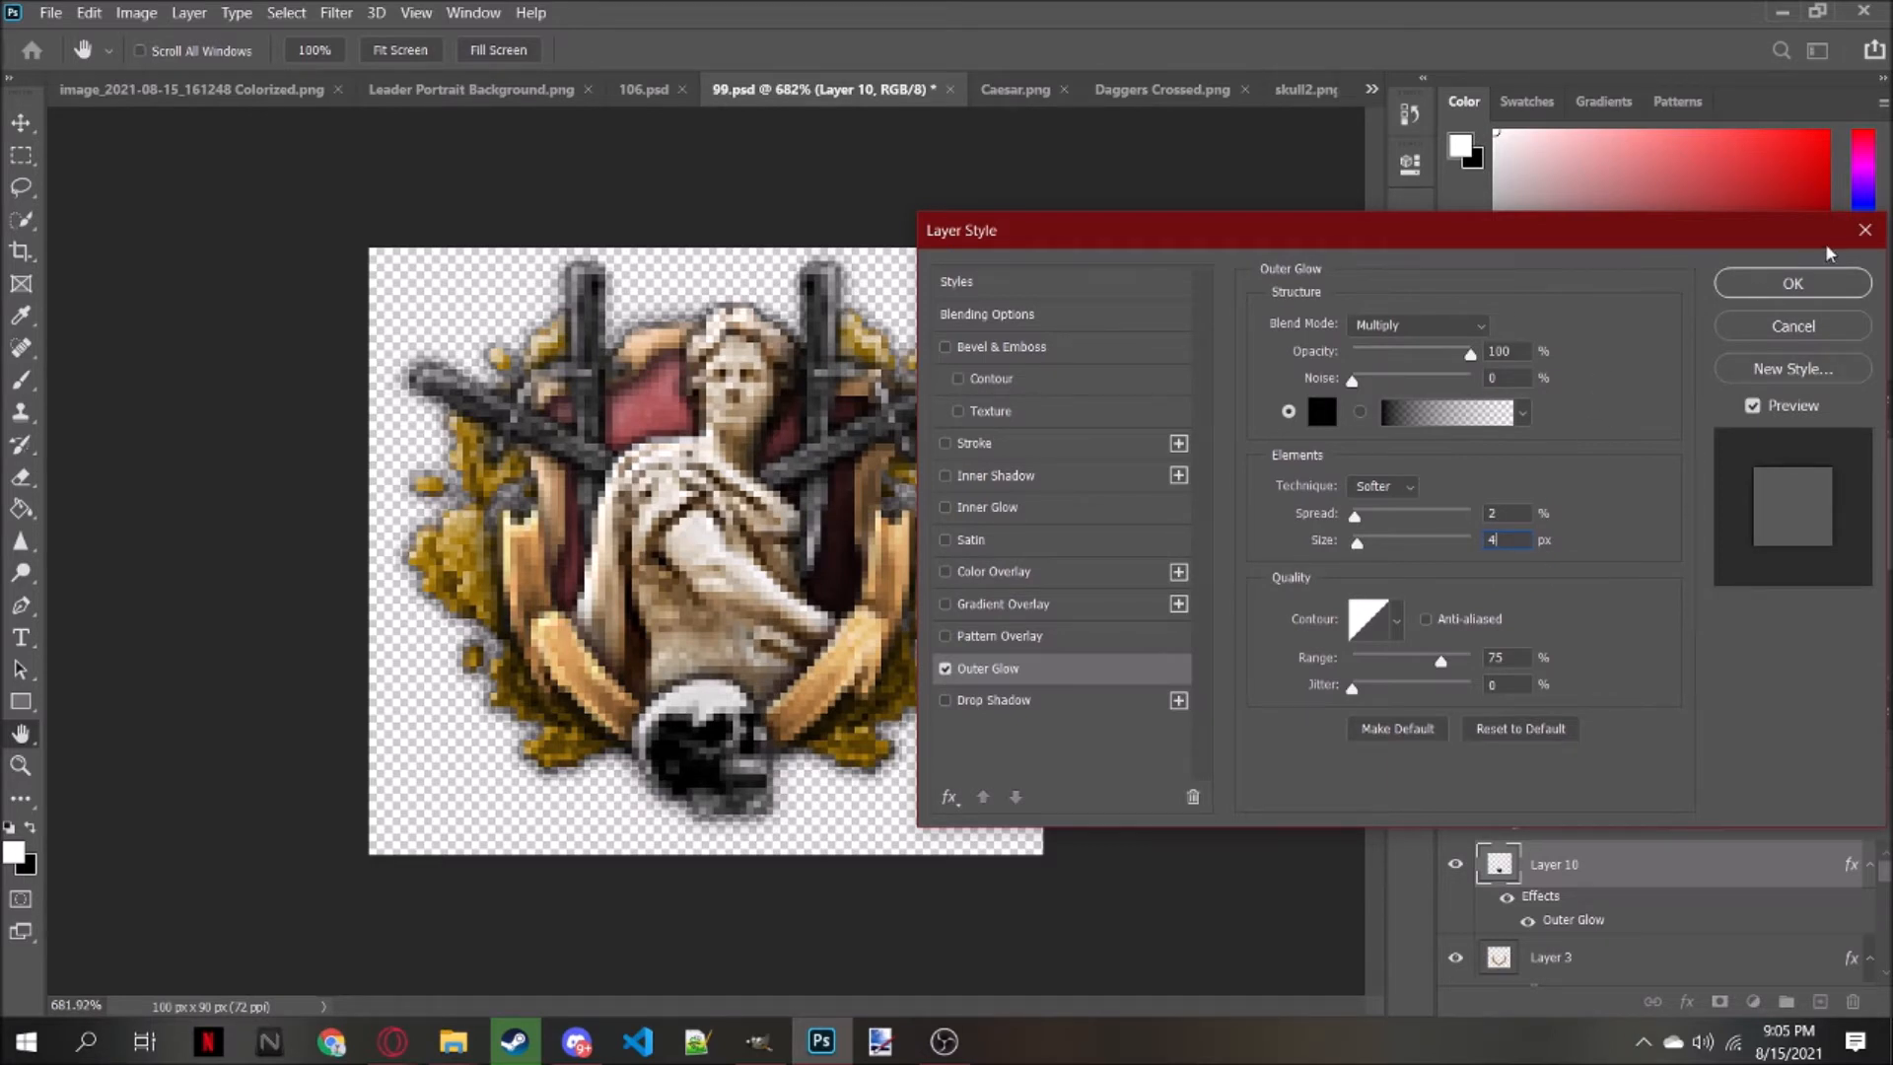
left_click(1794, 282)
Apply a Brightness/Contrast adjustment to the skull layer with brightness raised to about 23
scroll(921, 444, "down", 3)
scroll(922, 446, "up", 2)
scroll(922, 446, "up", 3)
left_click(136, 12)
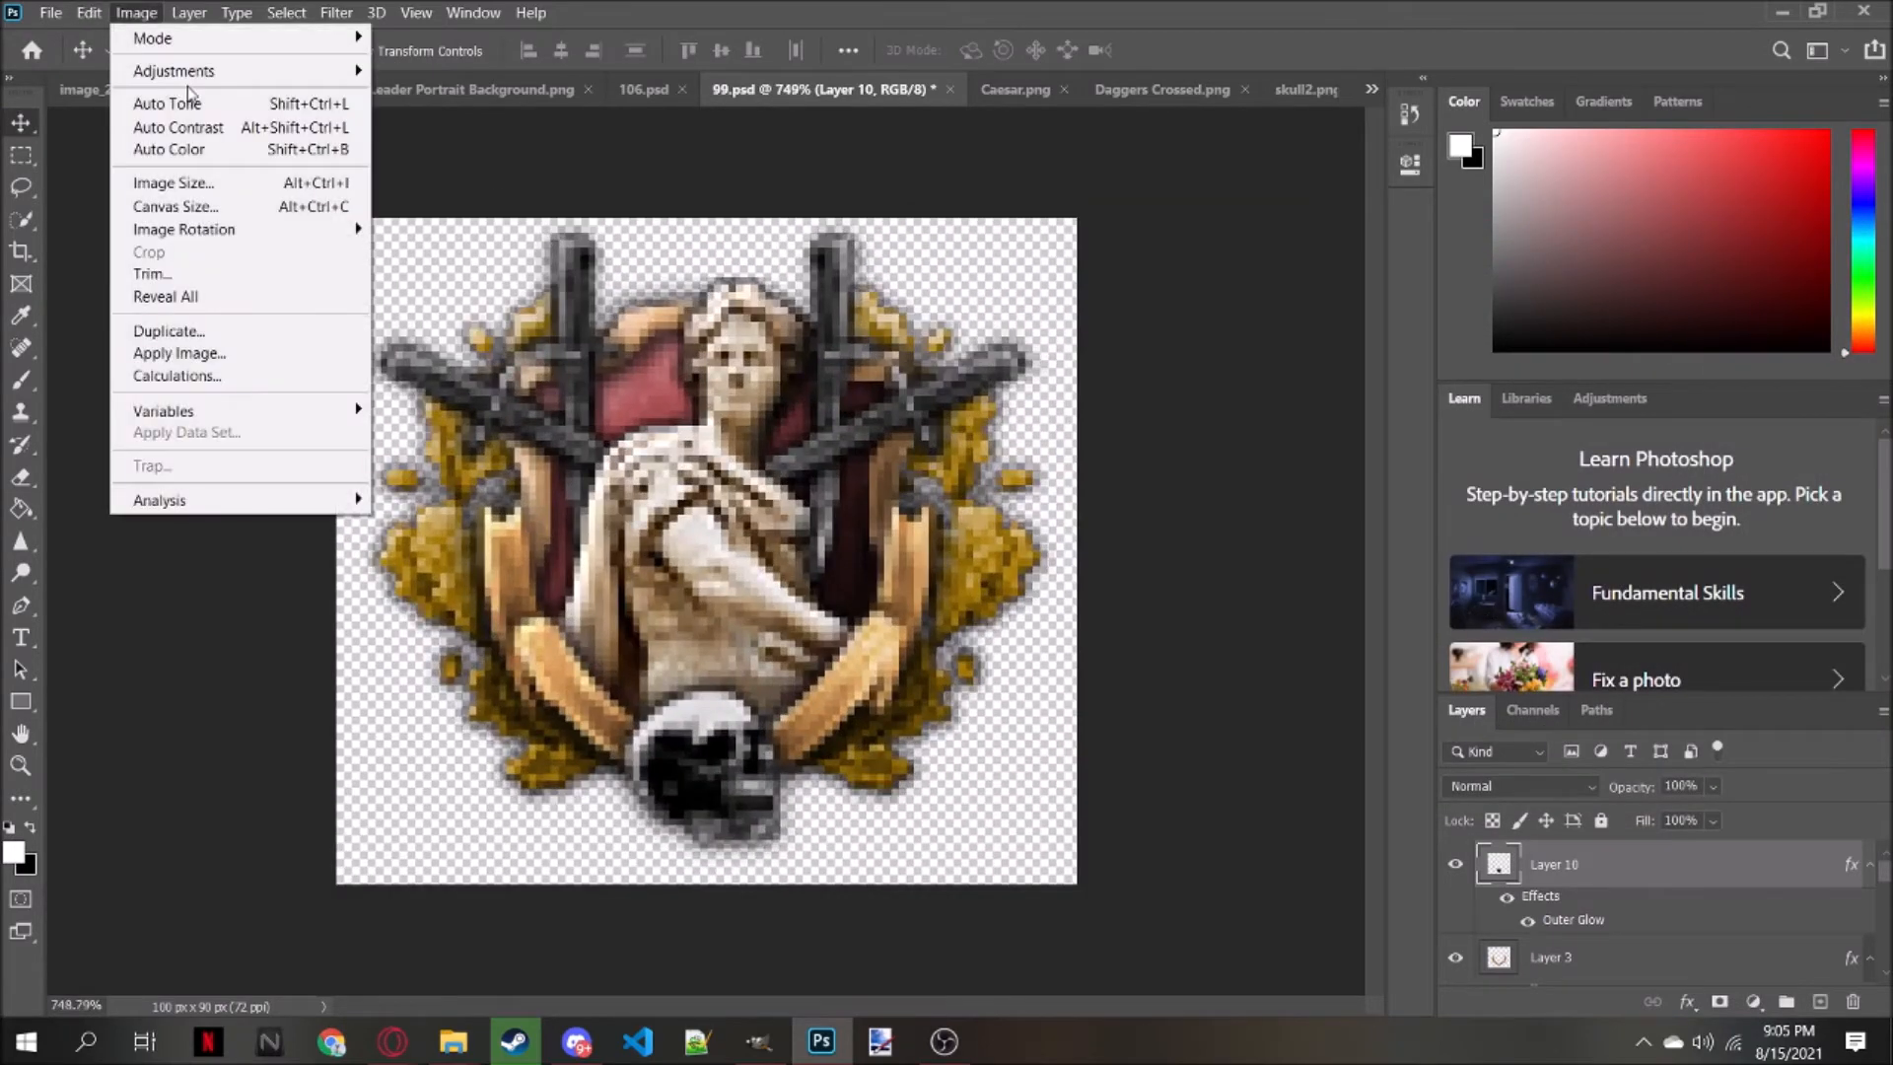
mouse_move(325, 71)
left_click(448, 70)
left_click(893, 311)
left_click_drag(903, 309, 899, 314)
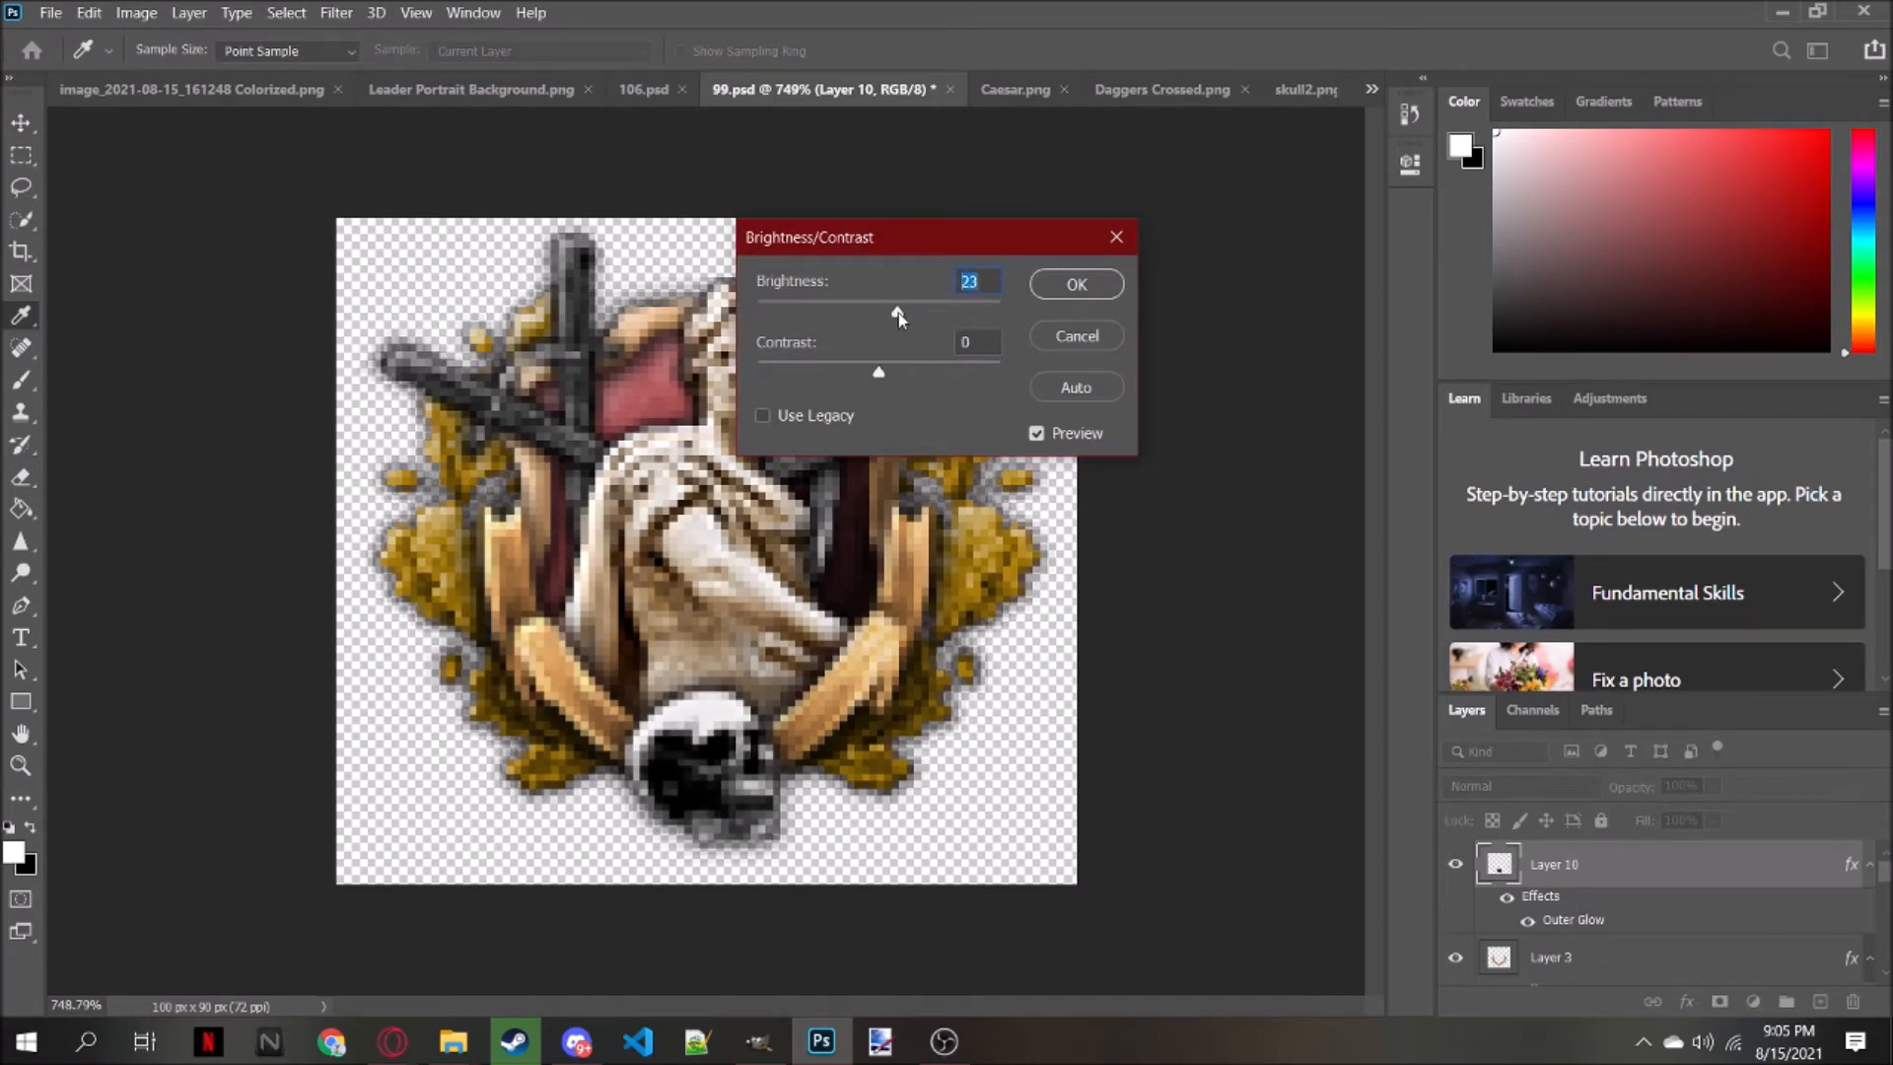
left_click(1043, 295)
Examine the composed statue, dagger and skull icon at both reduced and enlarged zoom levels
scroll(545, 646, "down", 8)
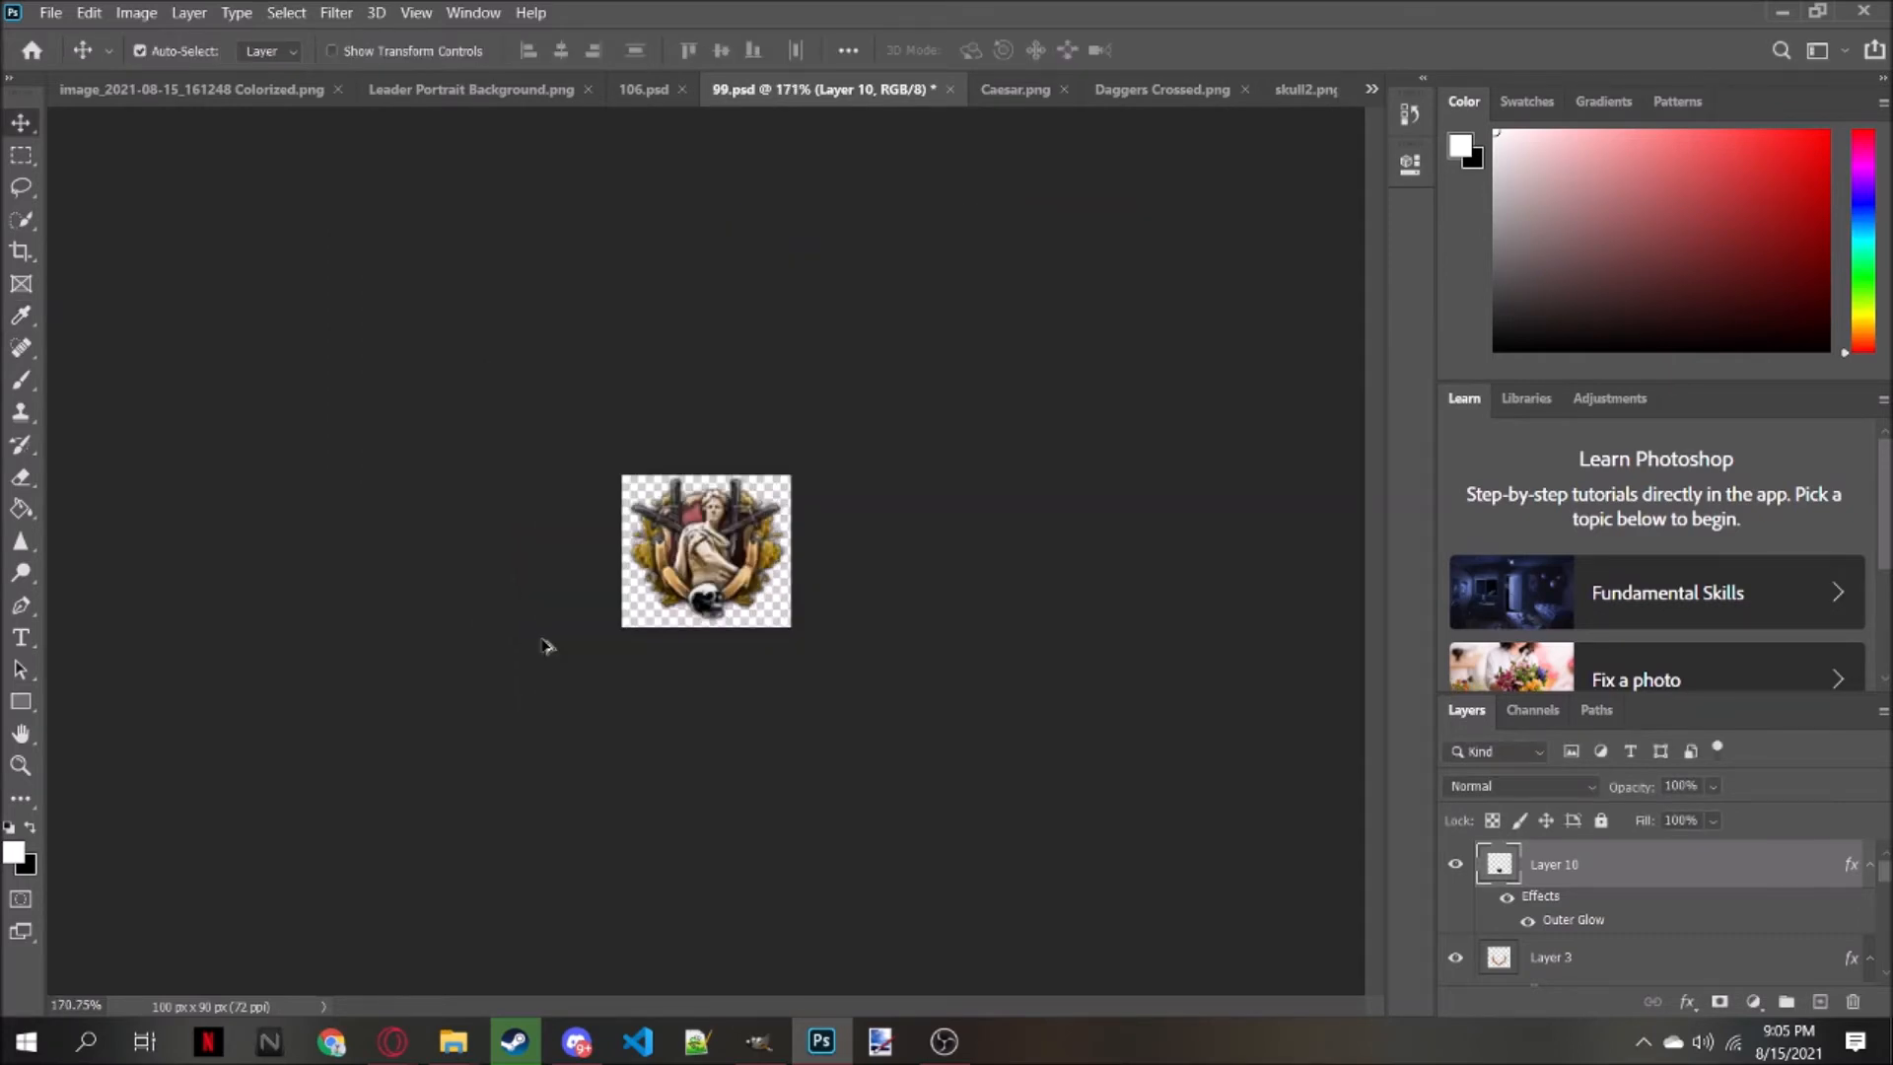
scroll(548, 646, "up", 2)
scroll(552, 645, "down", 5)
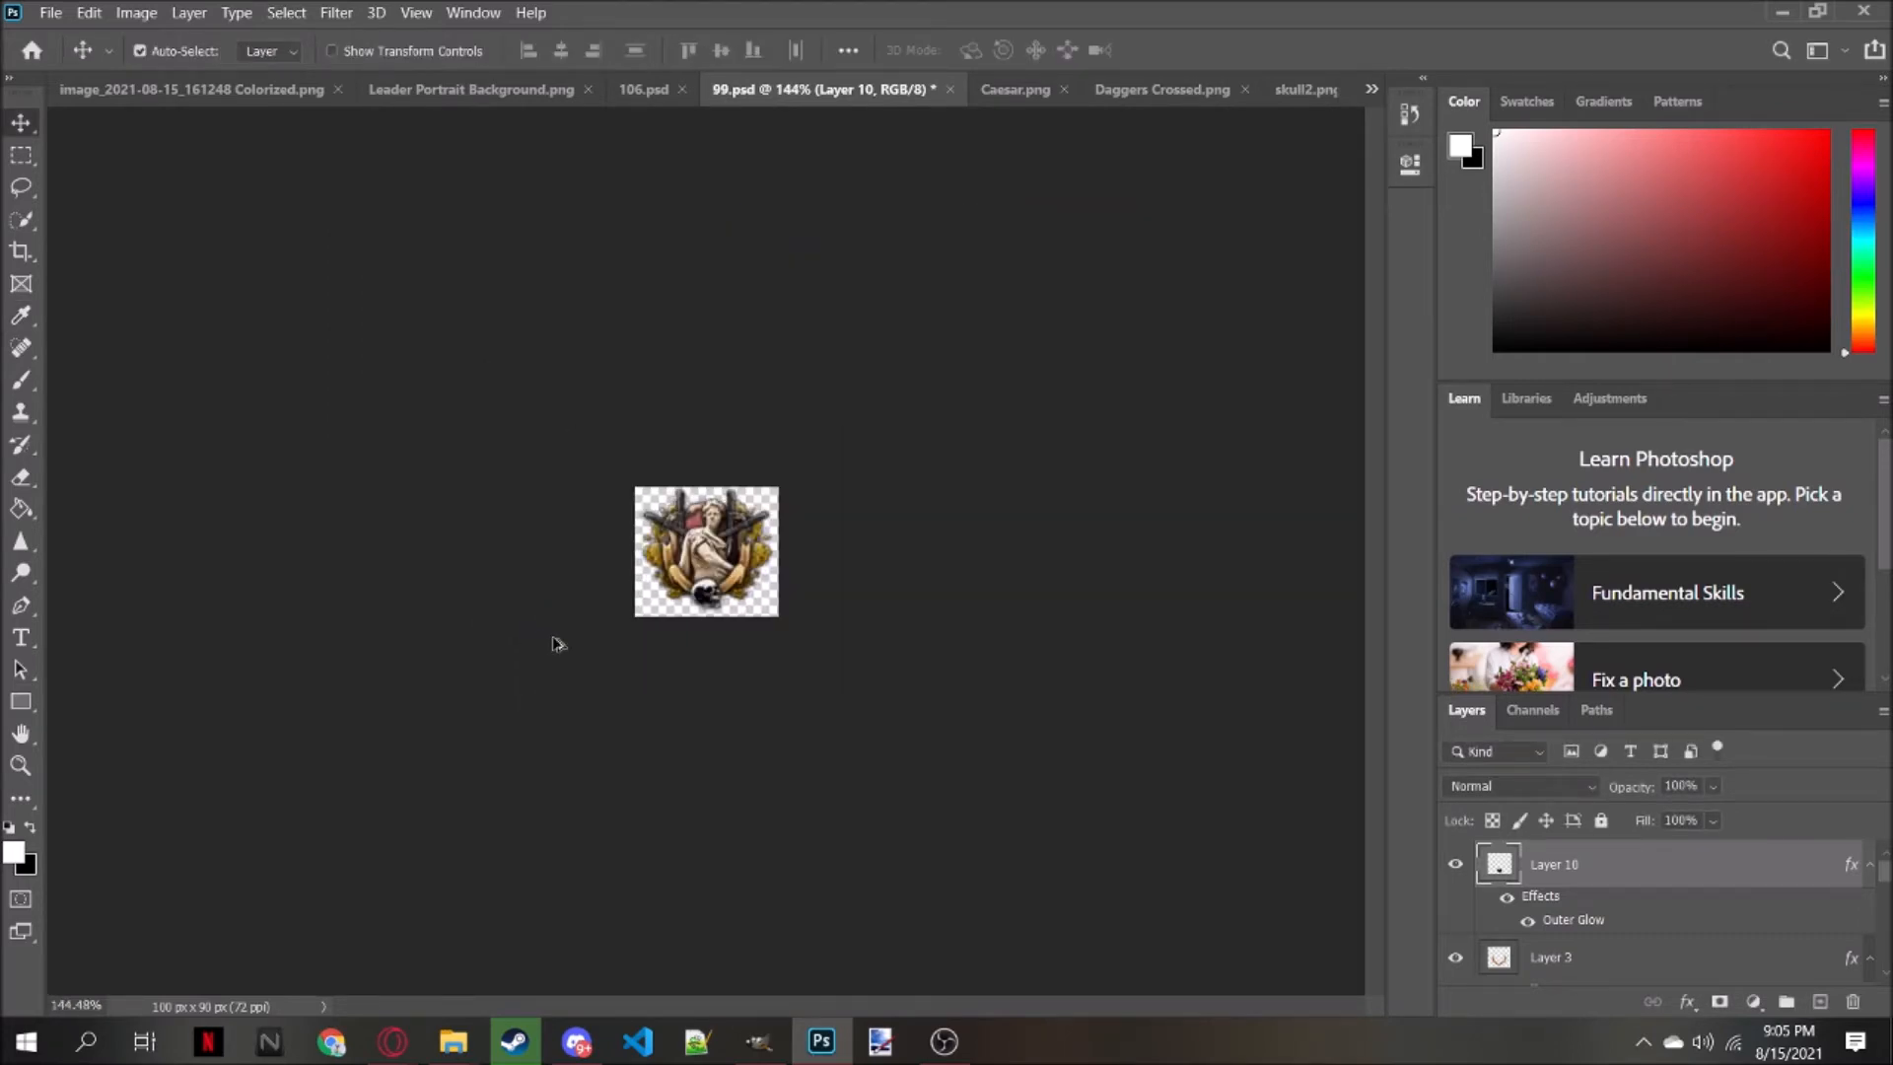
scroll(557, 643, "up", 4)
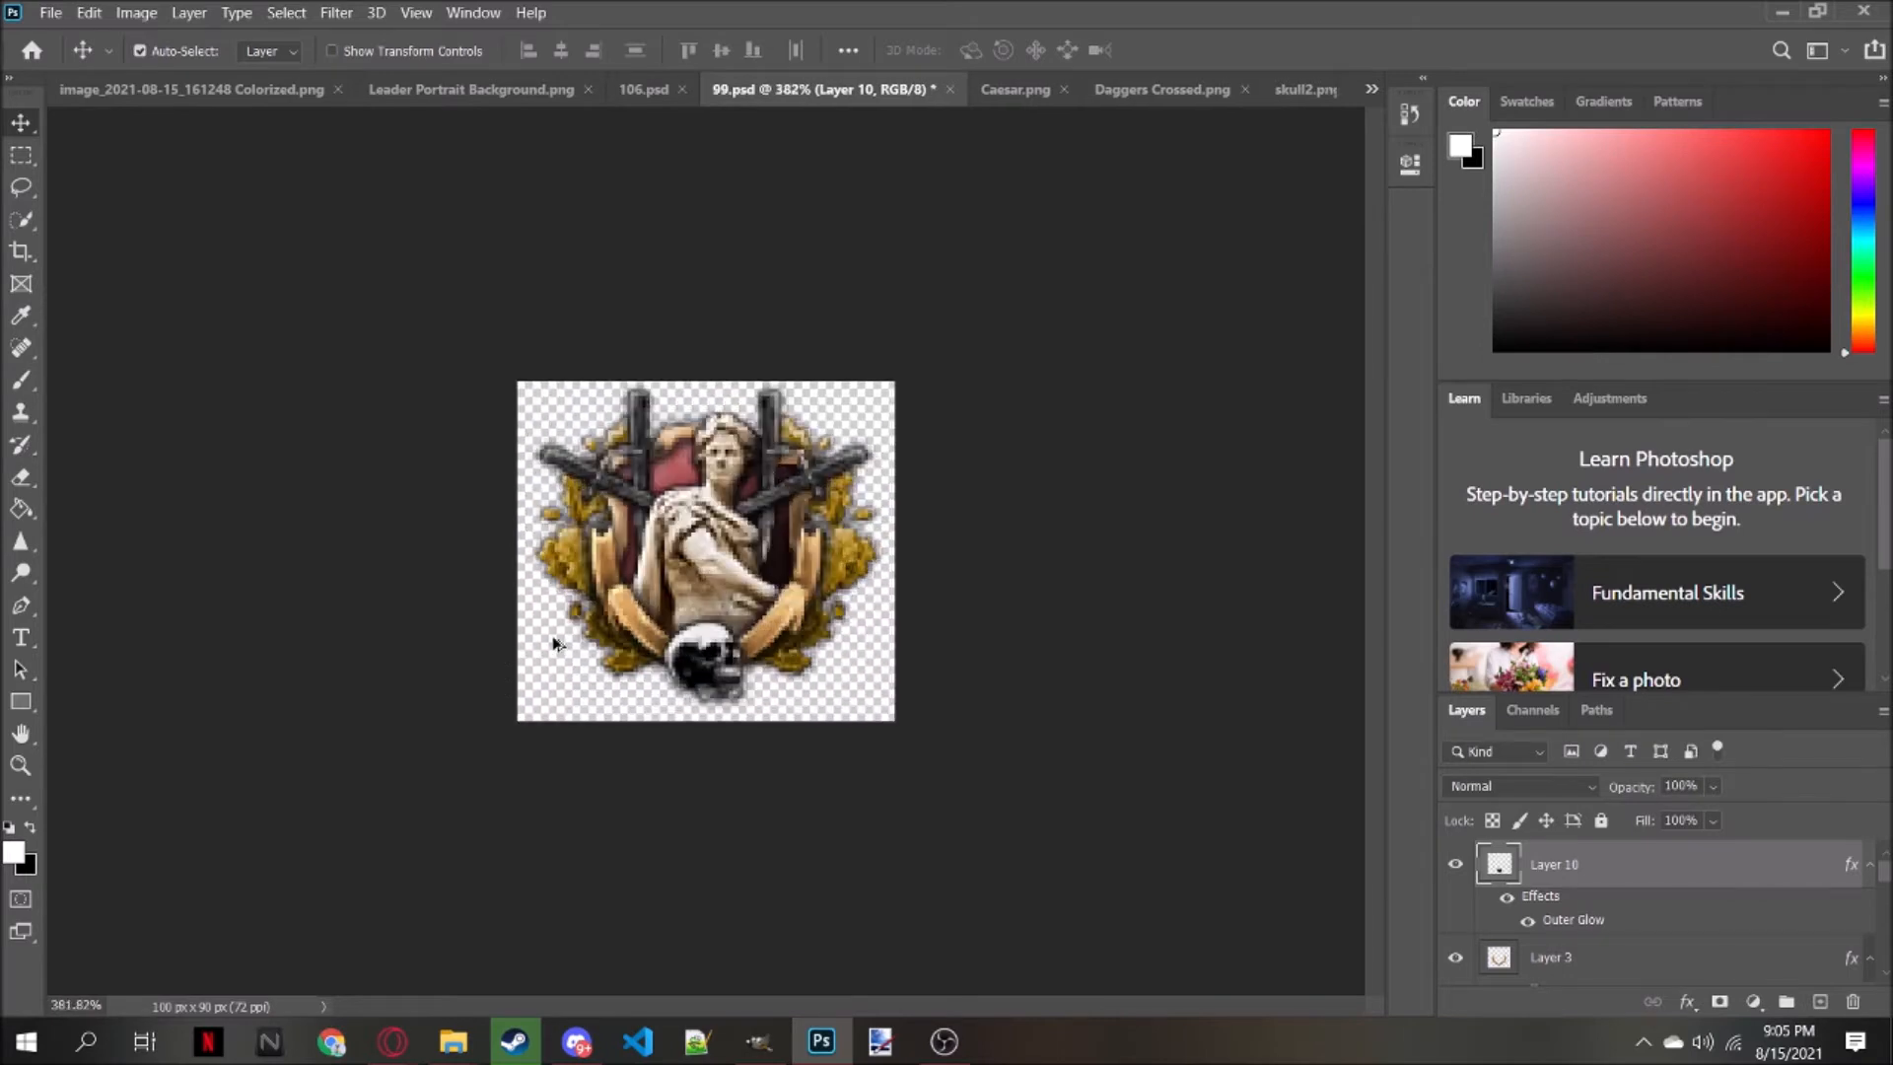
scroll(557, 644, "down", 2)
scroll(557, 643, "down", 3)
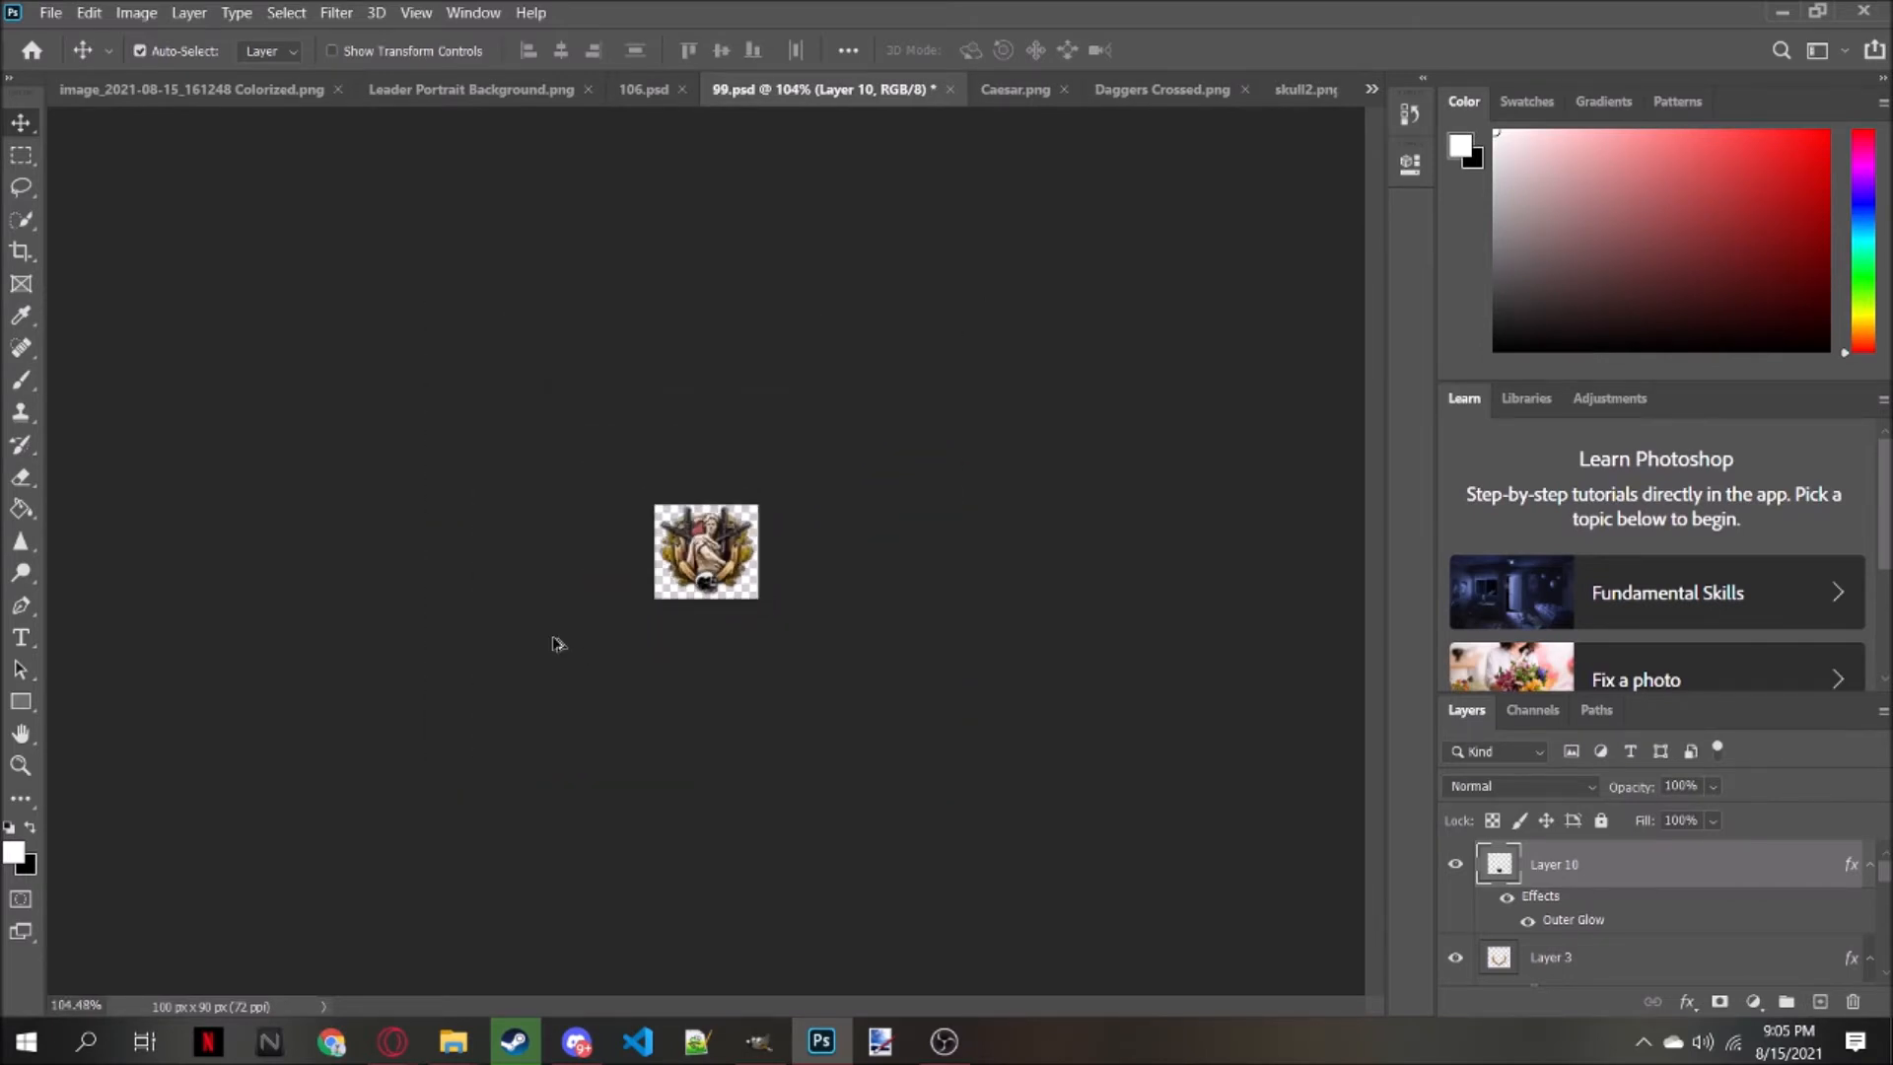
scroll(557, 644, "up", 5)
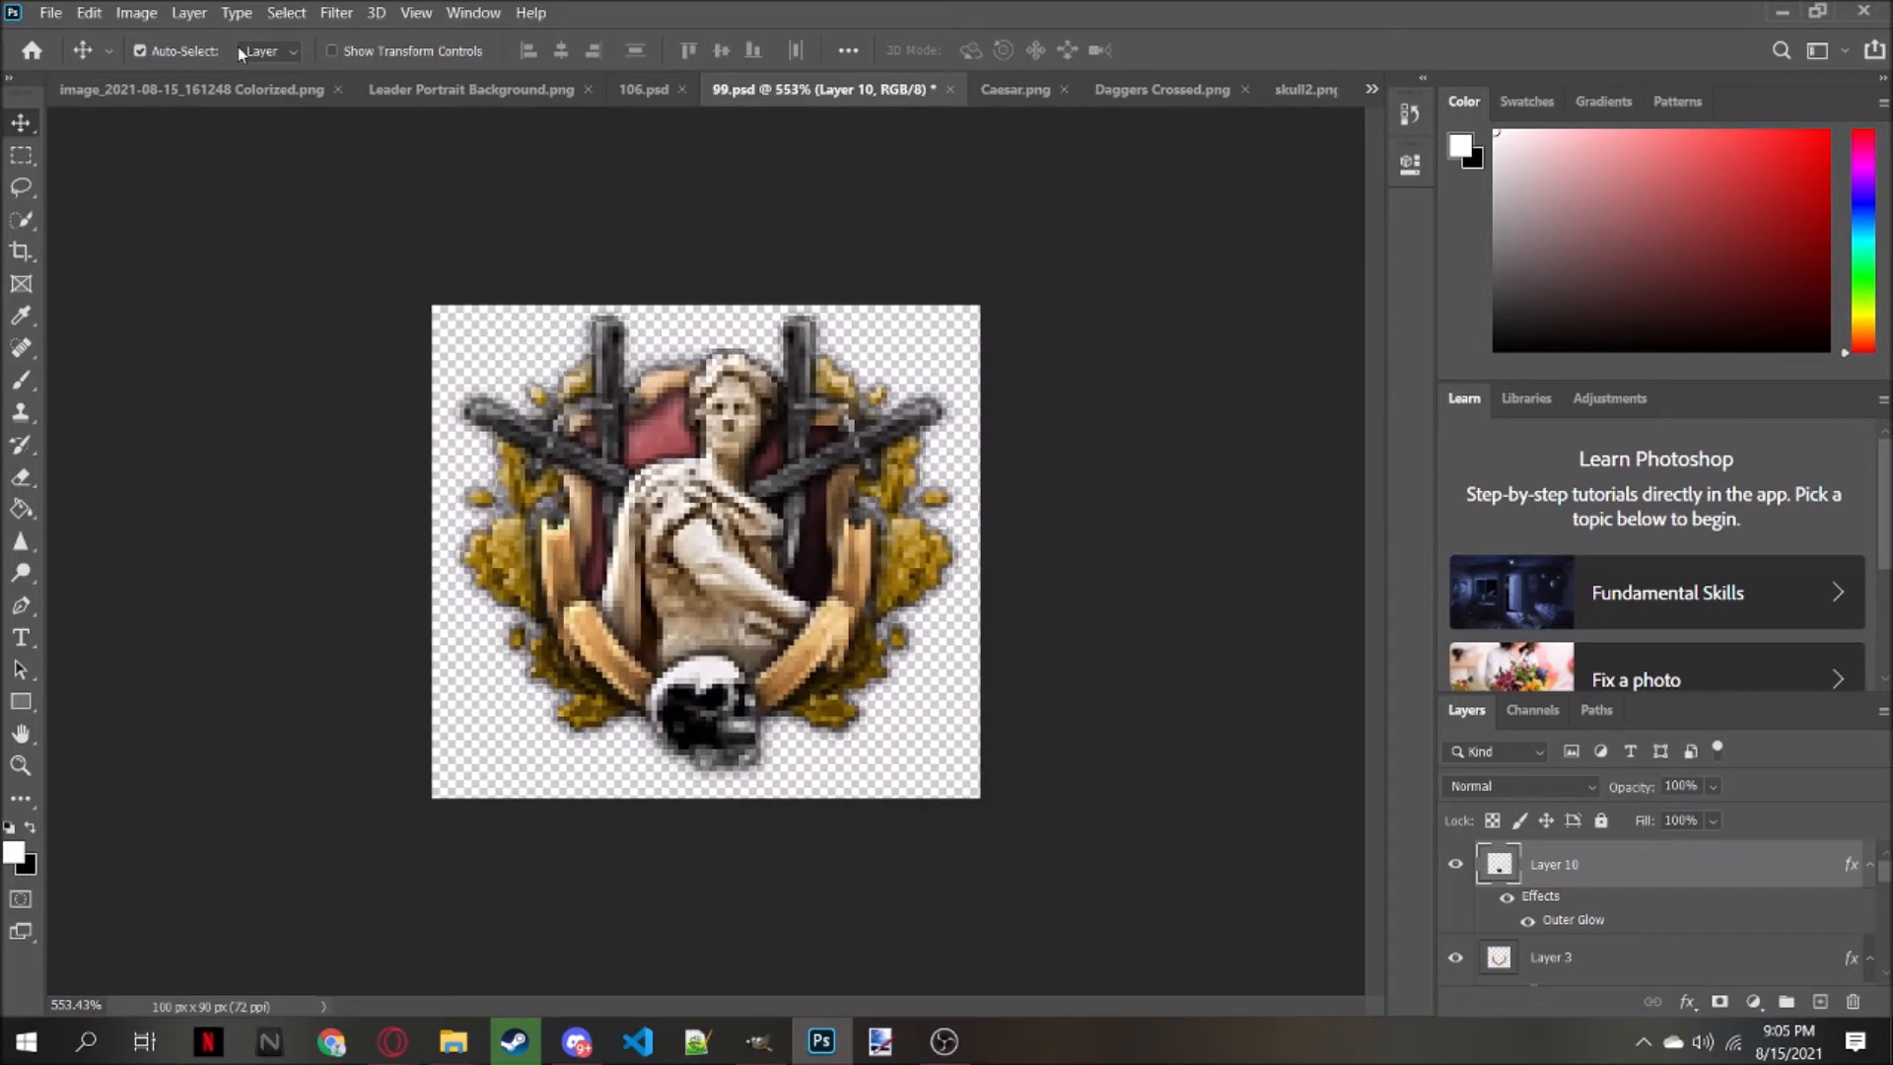
left_click(50, 12)
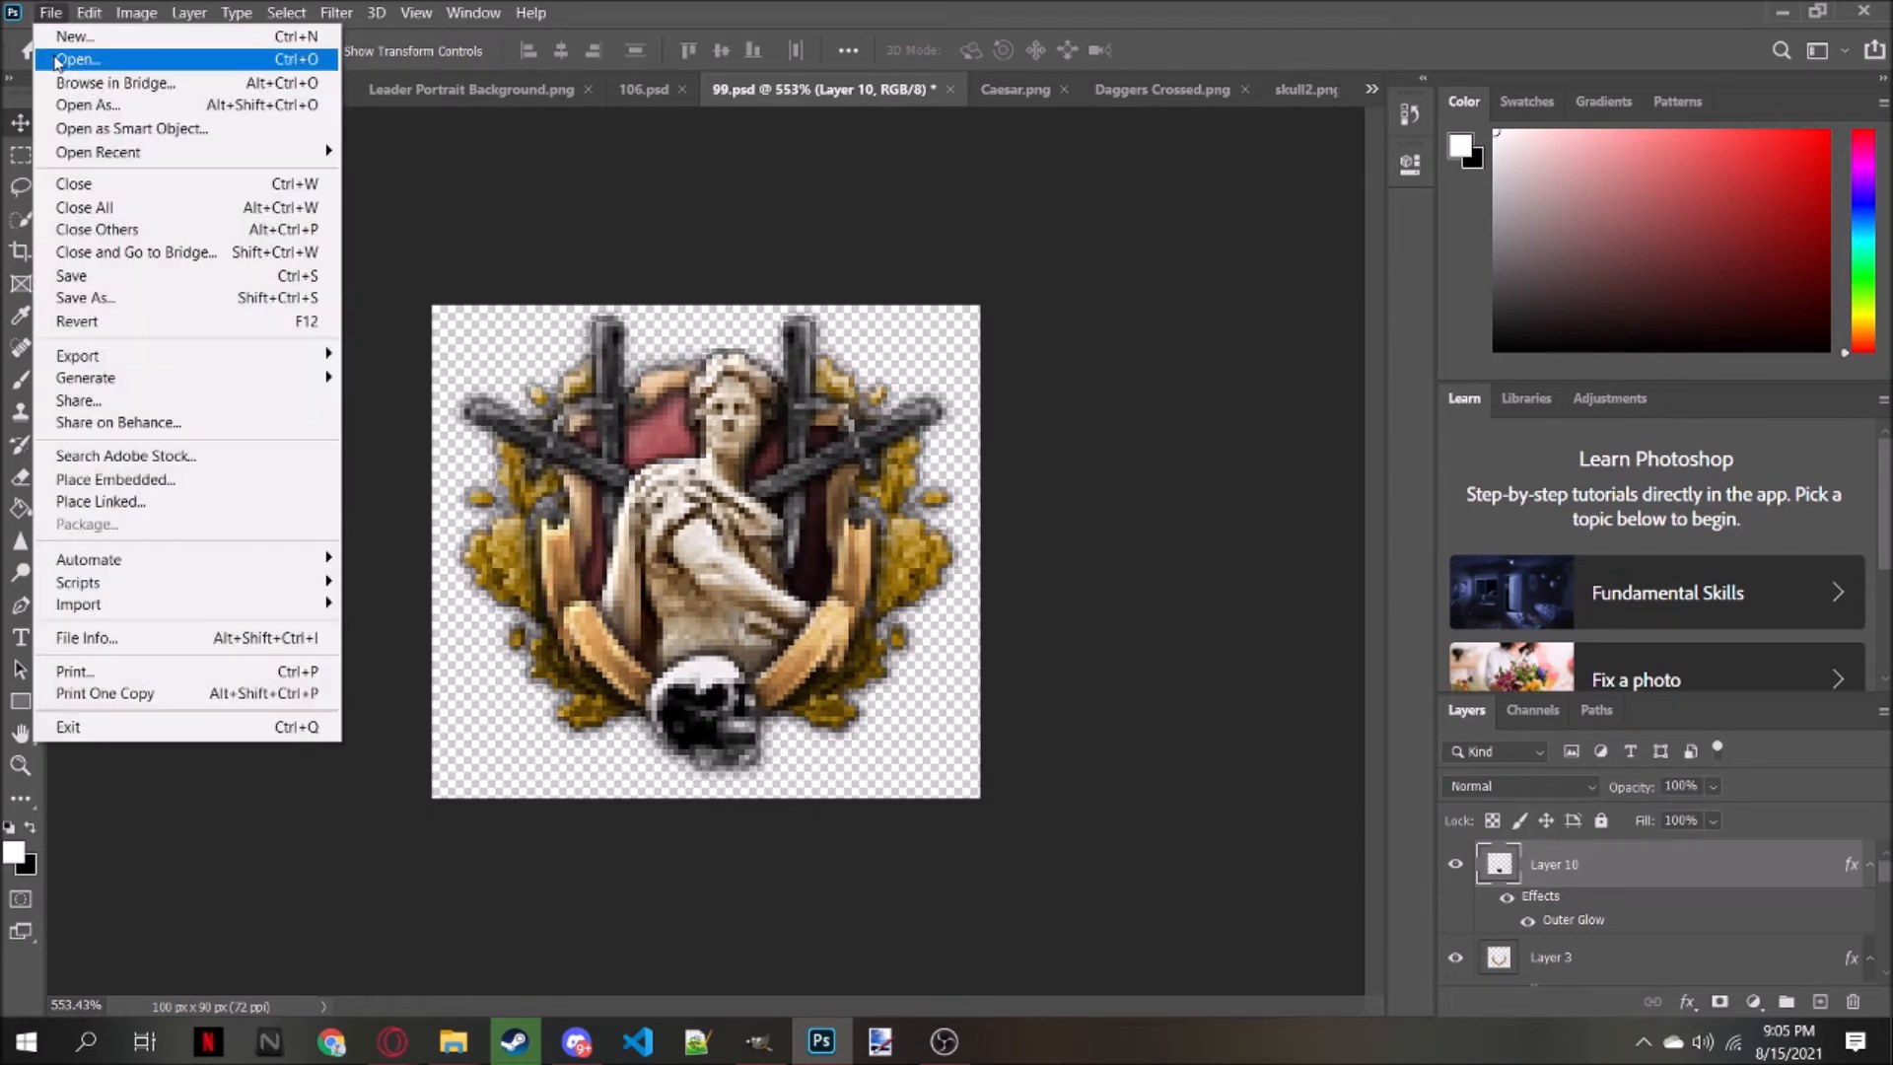
left_click(58, 61)
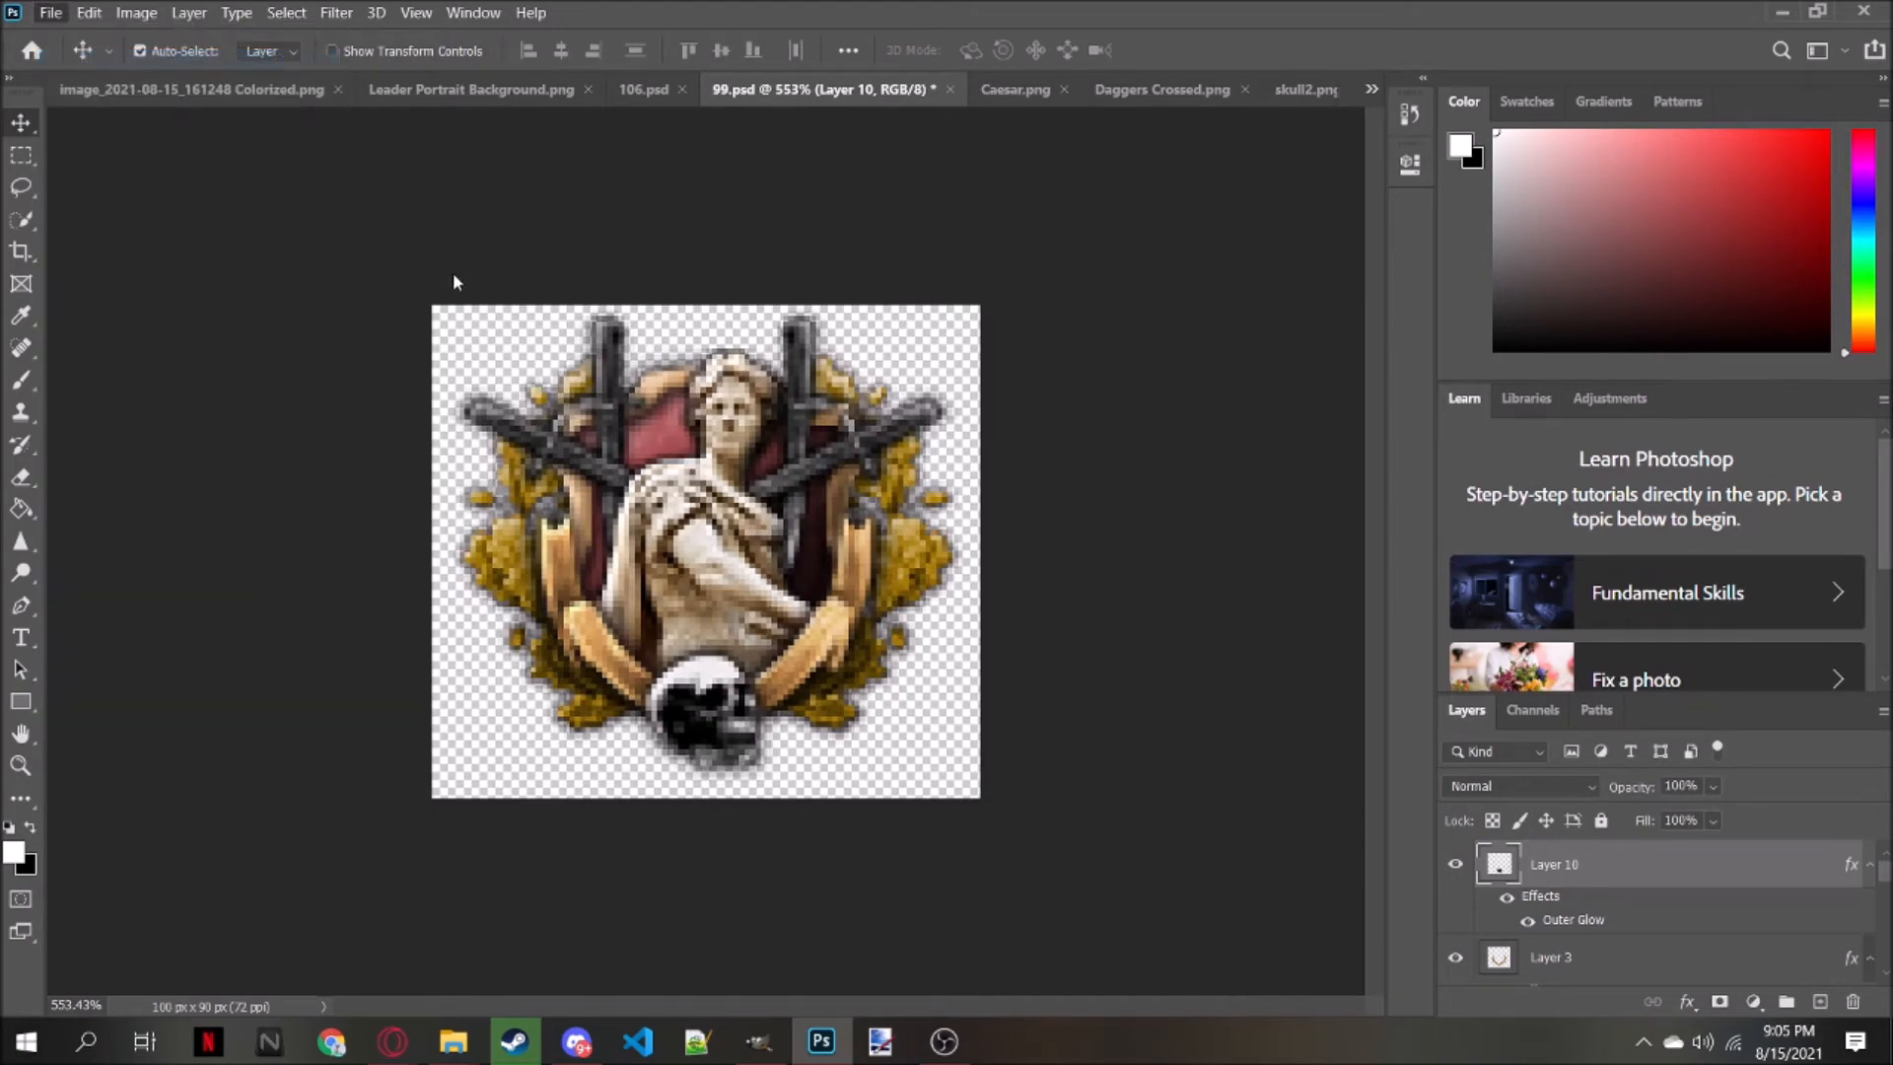
Scale the placed portrait in 106.psd to about 24% and position it inside the shield frame
left_click(102, 10)
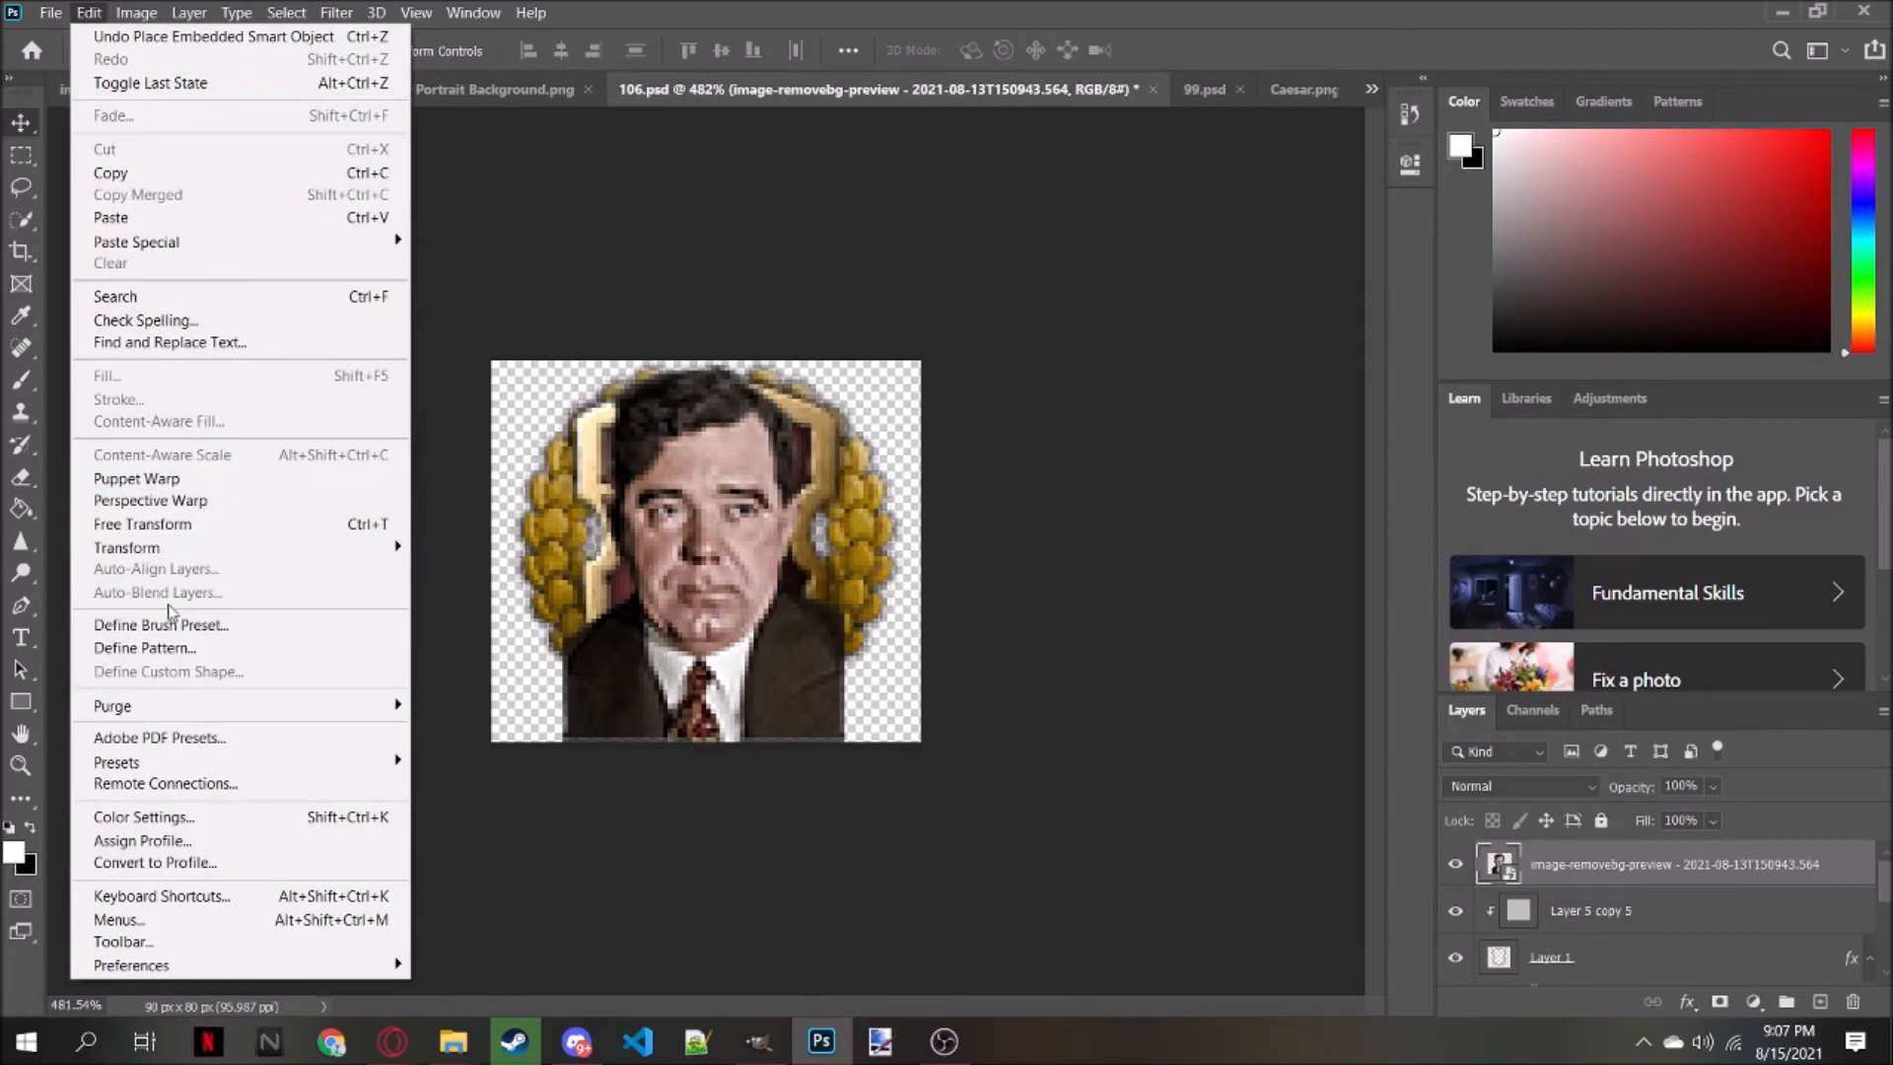
mouse_move(148, 547)
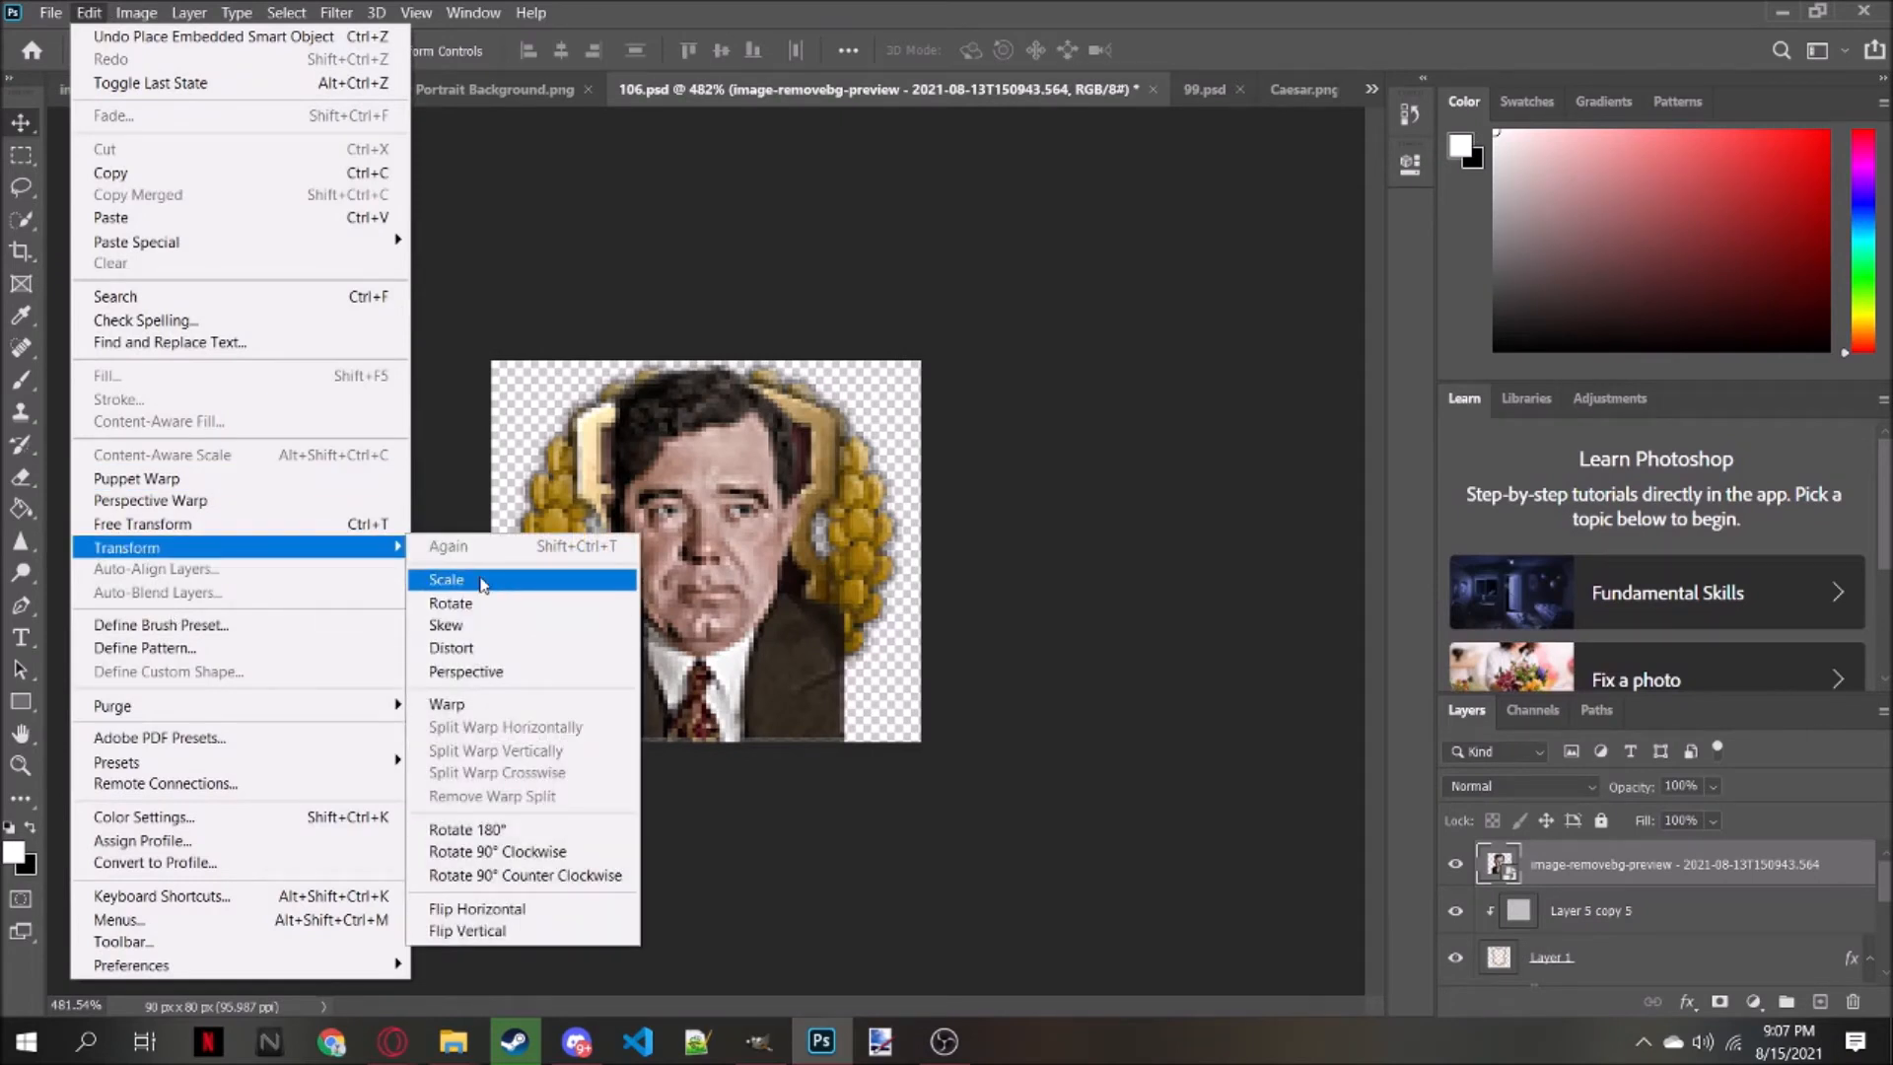
left_click(483, 584)
left_click_drag(703, 740, 703, 670)
mouse_move(709, 597)
left_mouse_down()
mouse_move(706, 631)
mouse_move(710, 505)
mouse_move(711, 582)
left_mouse_up()
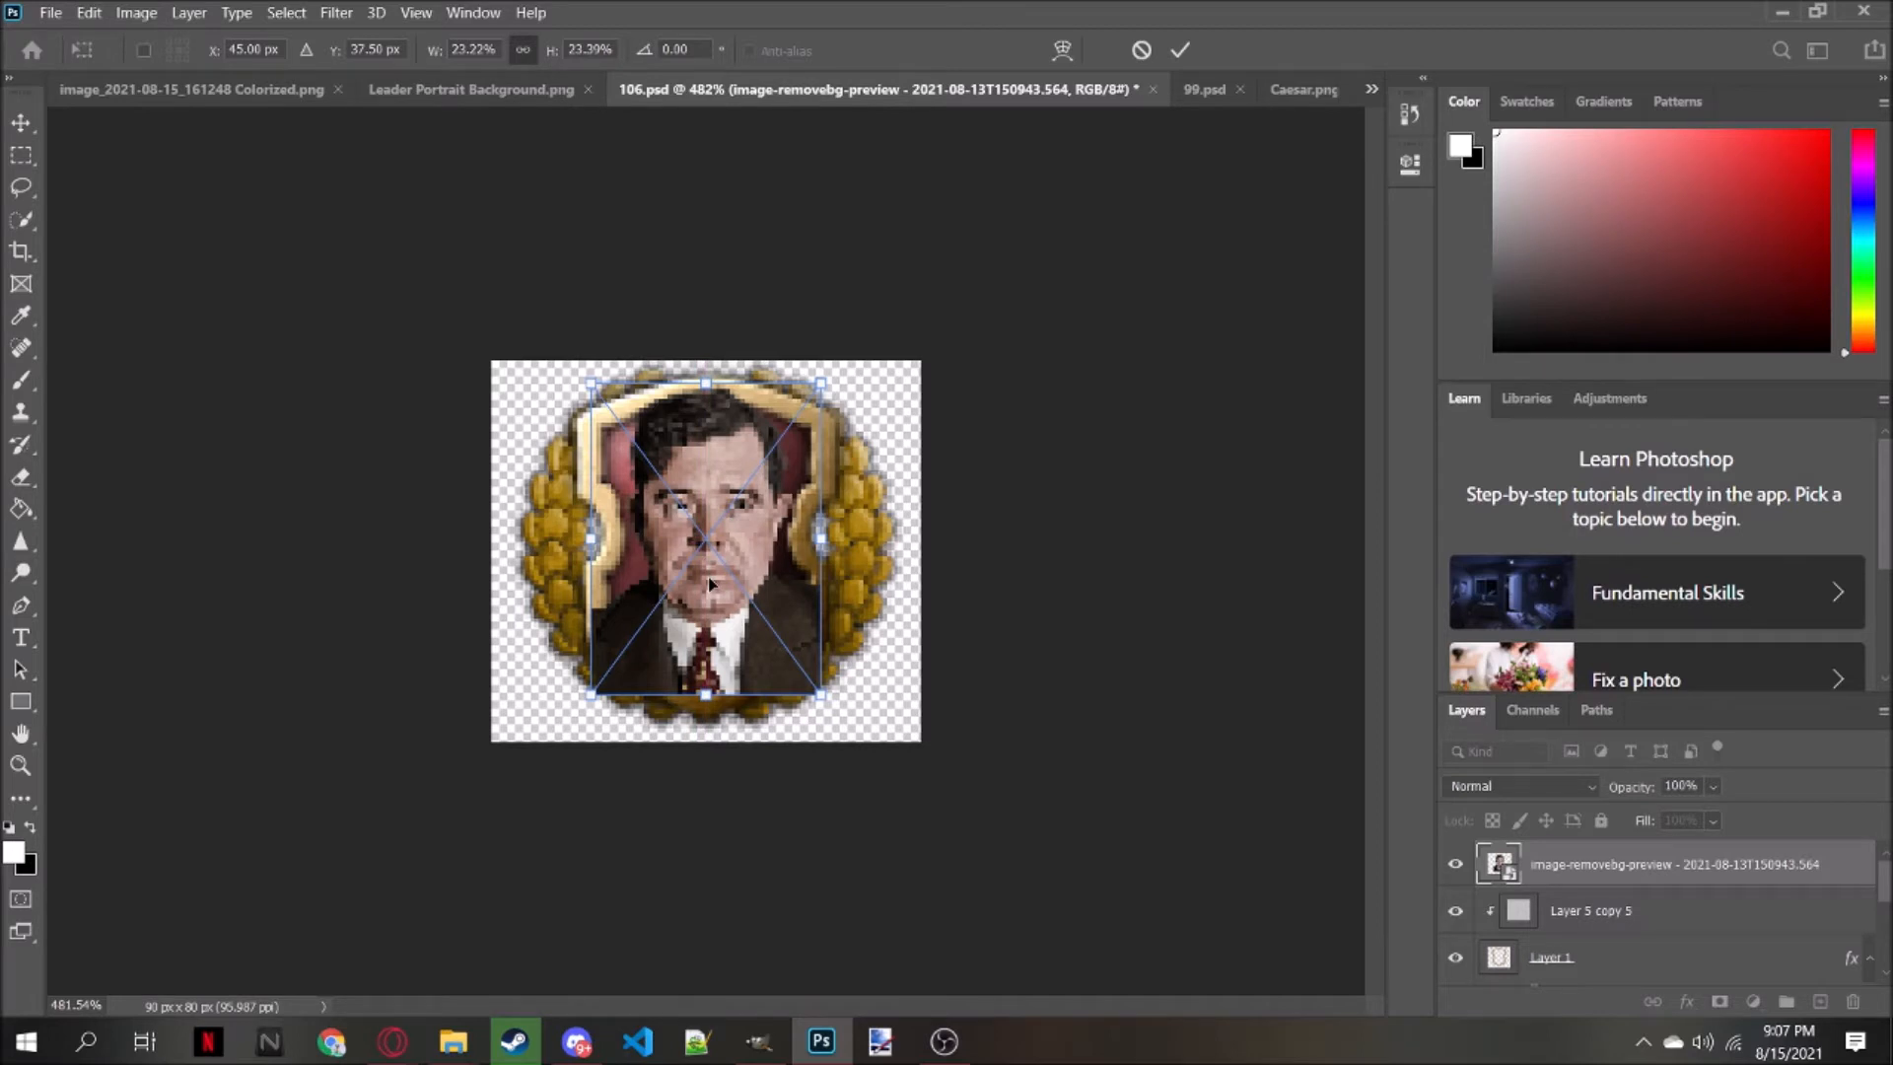
left_click_drag(705, 385, 705, 380)
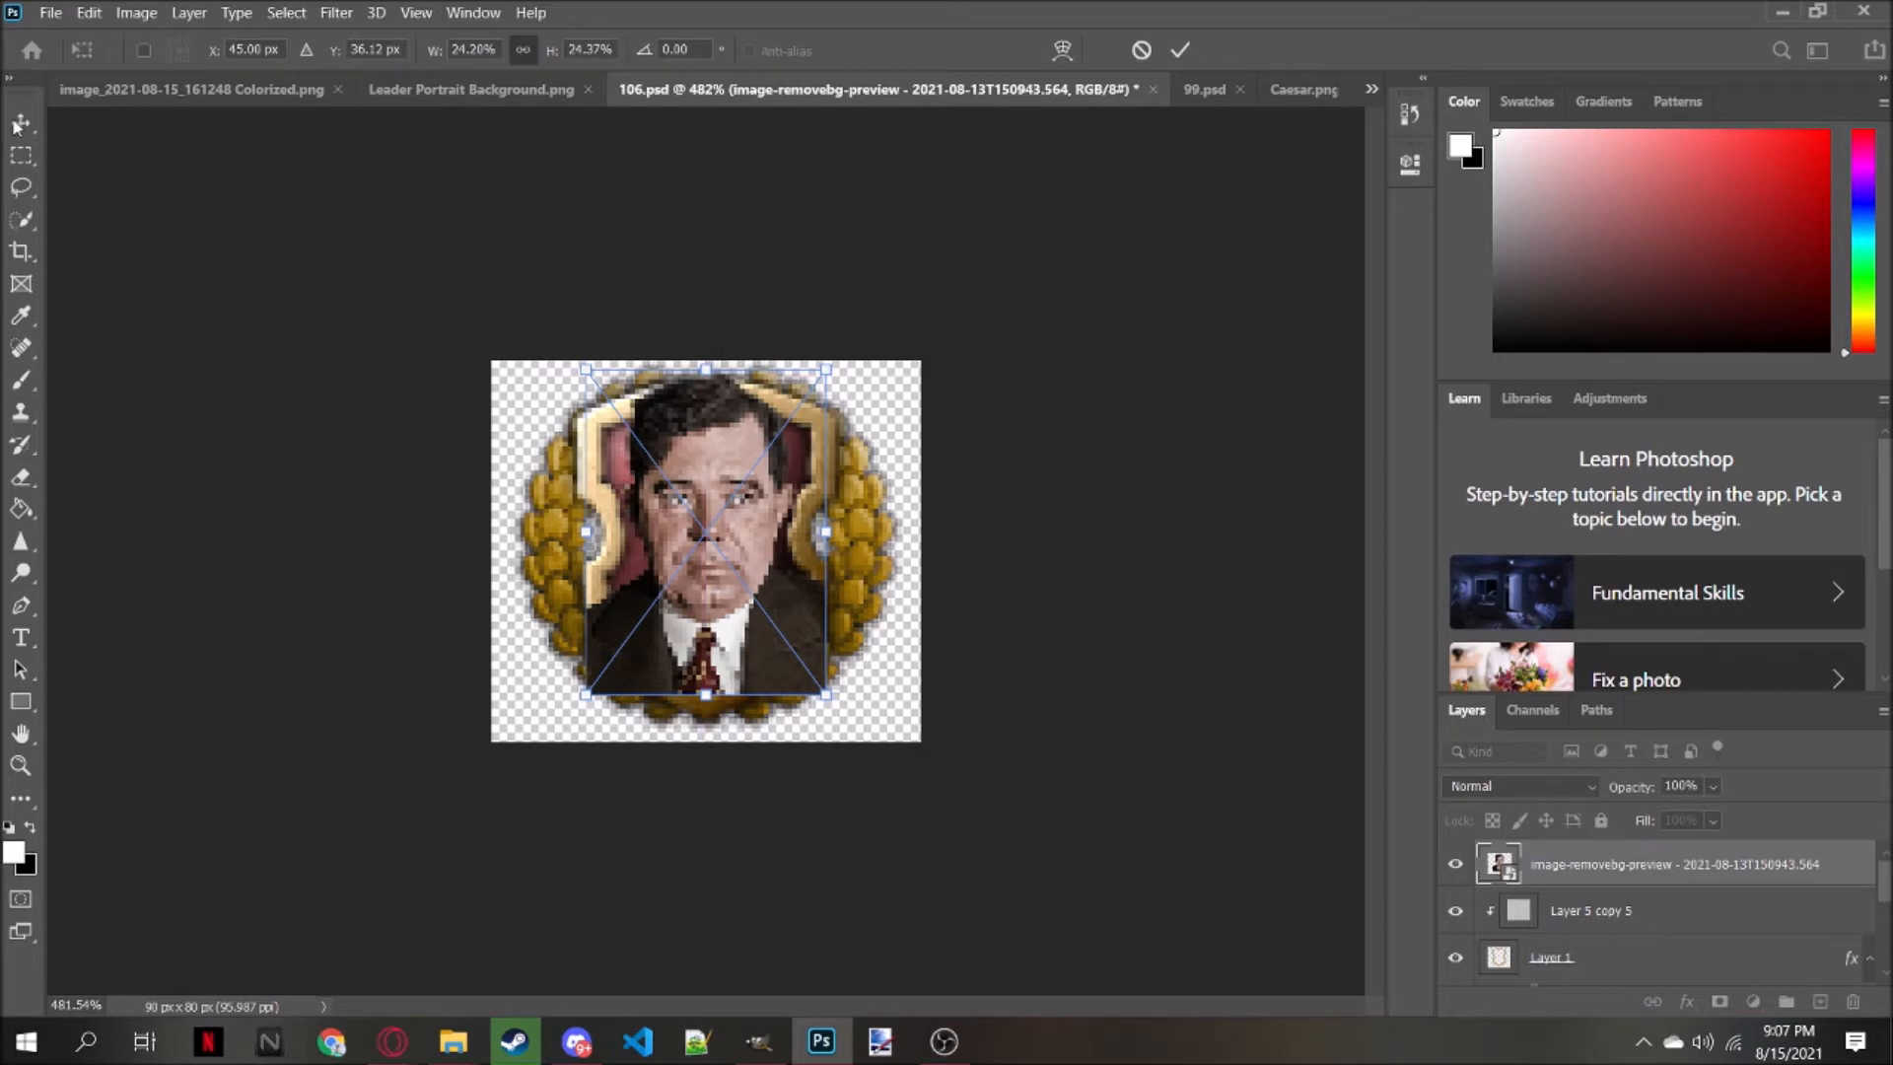
key("Return")
Rasterize the portrait layer and erase the parts of the jacket overlapping the shield's lower rim with the Eraser
left_click(20, 477)
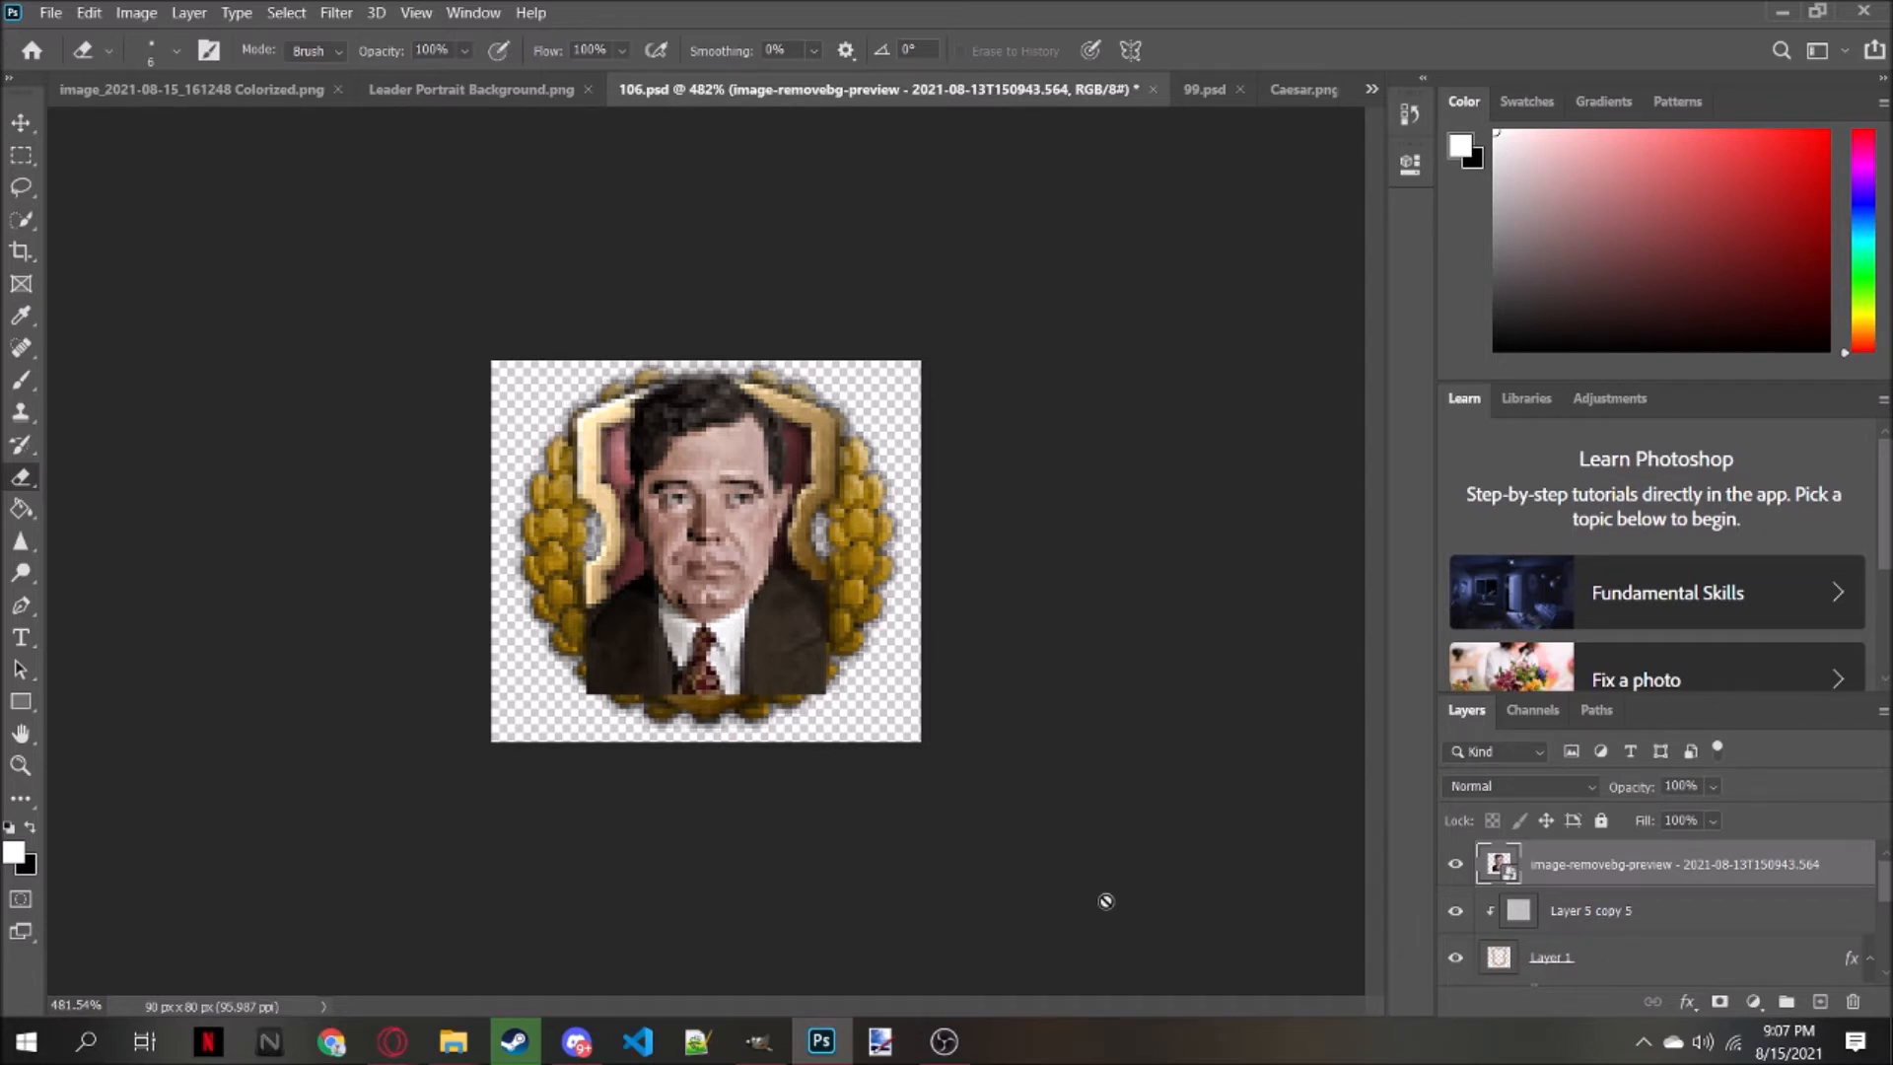
left_click(559, 550)
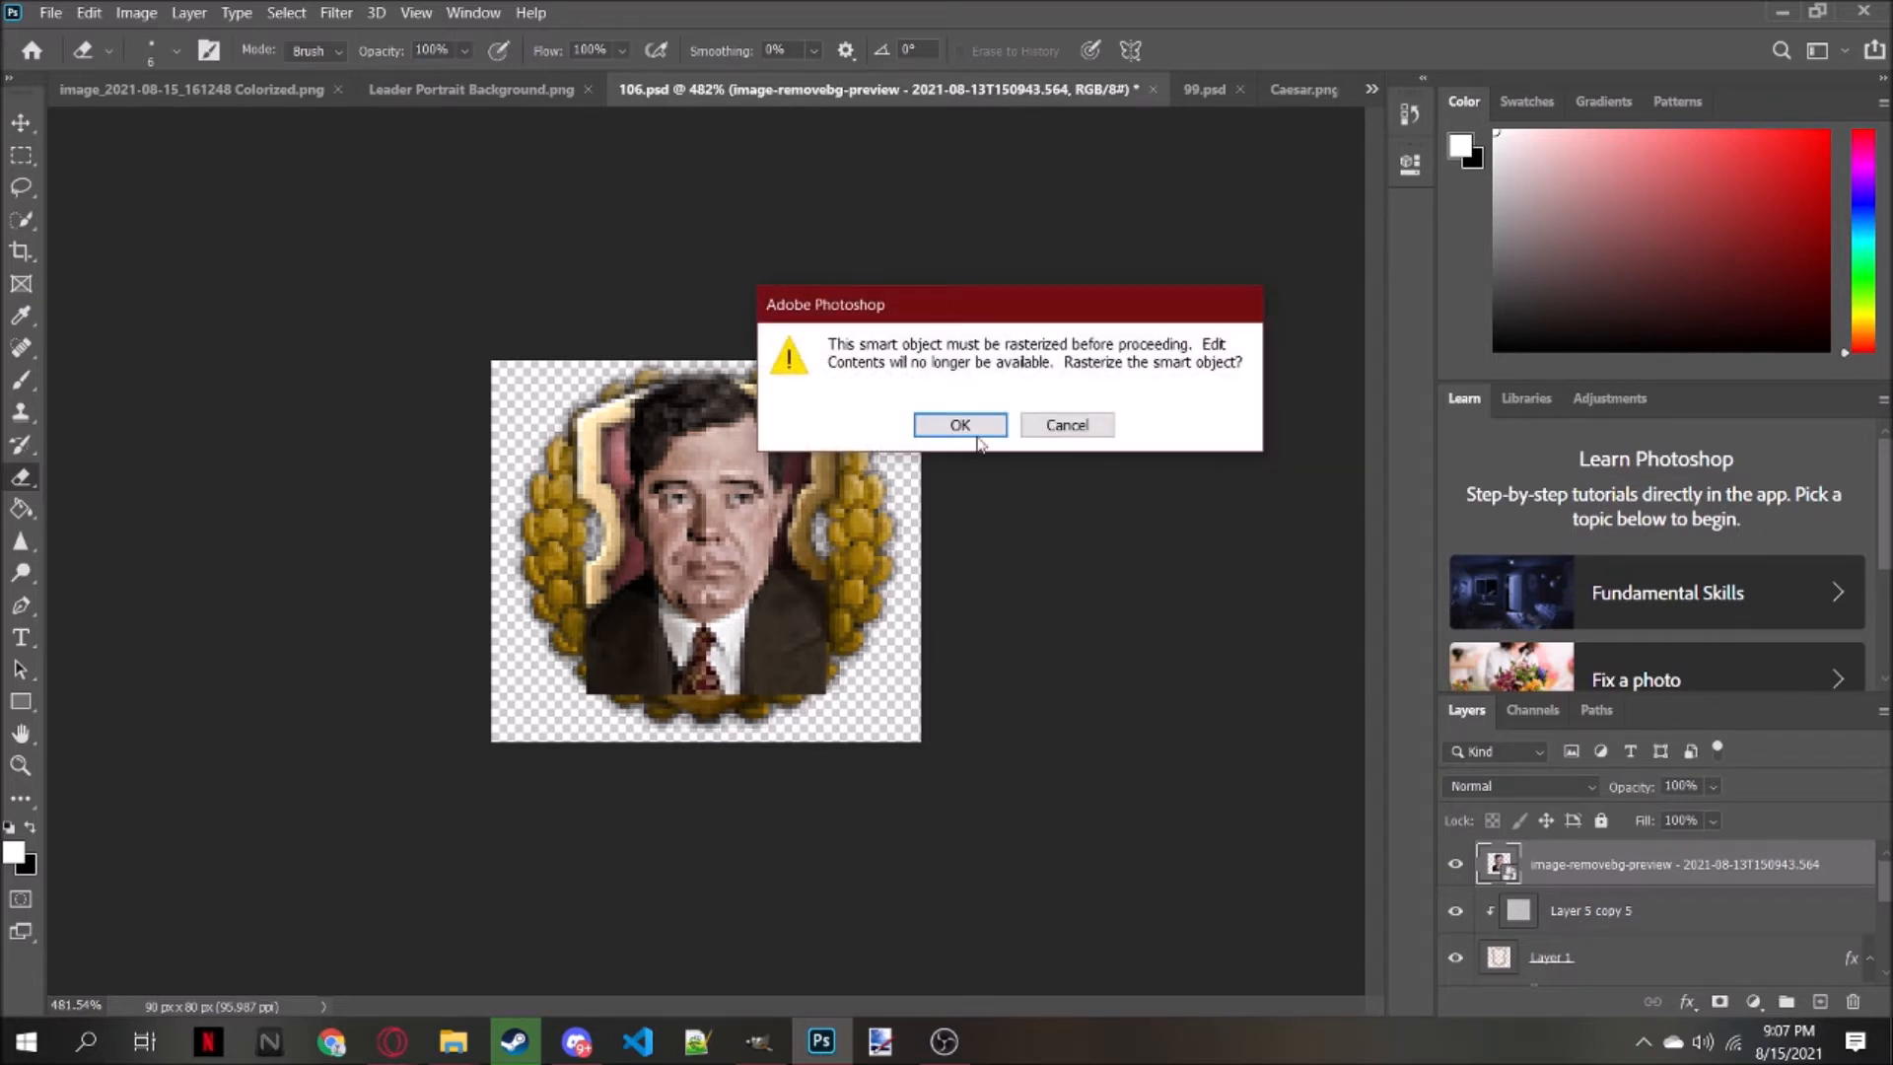
left_click(961, 425)
left_click_drag(584, 589, 601, 688)
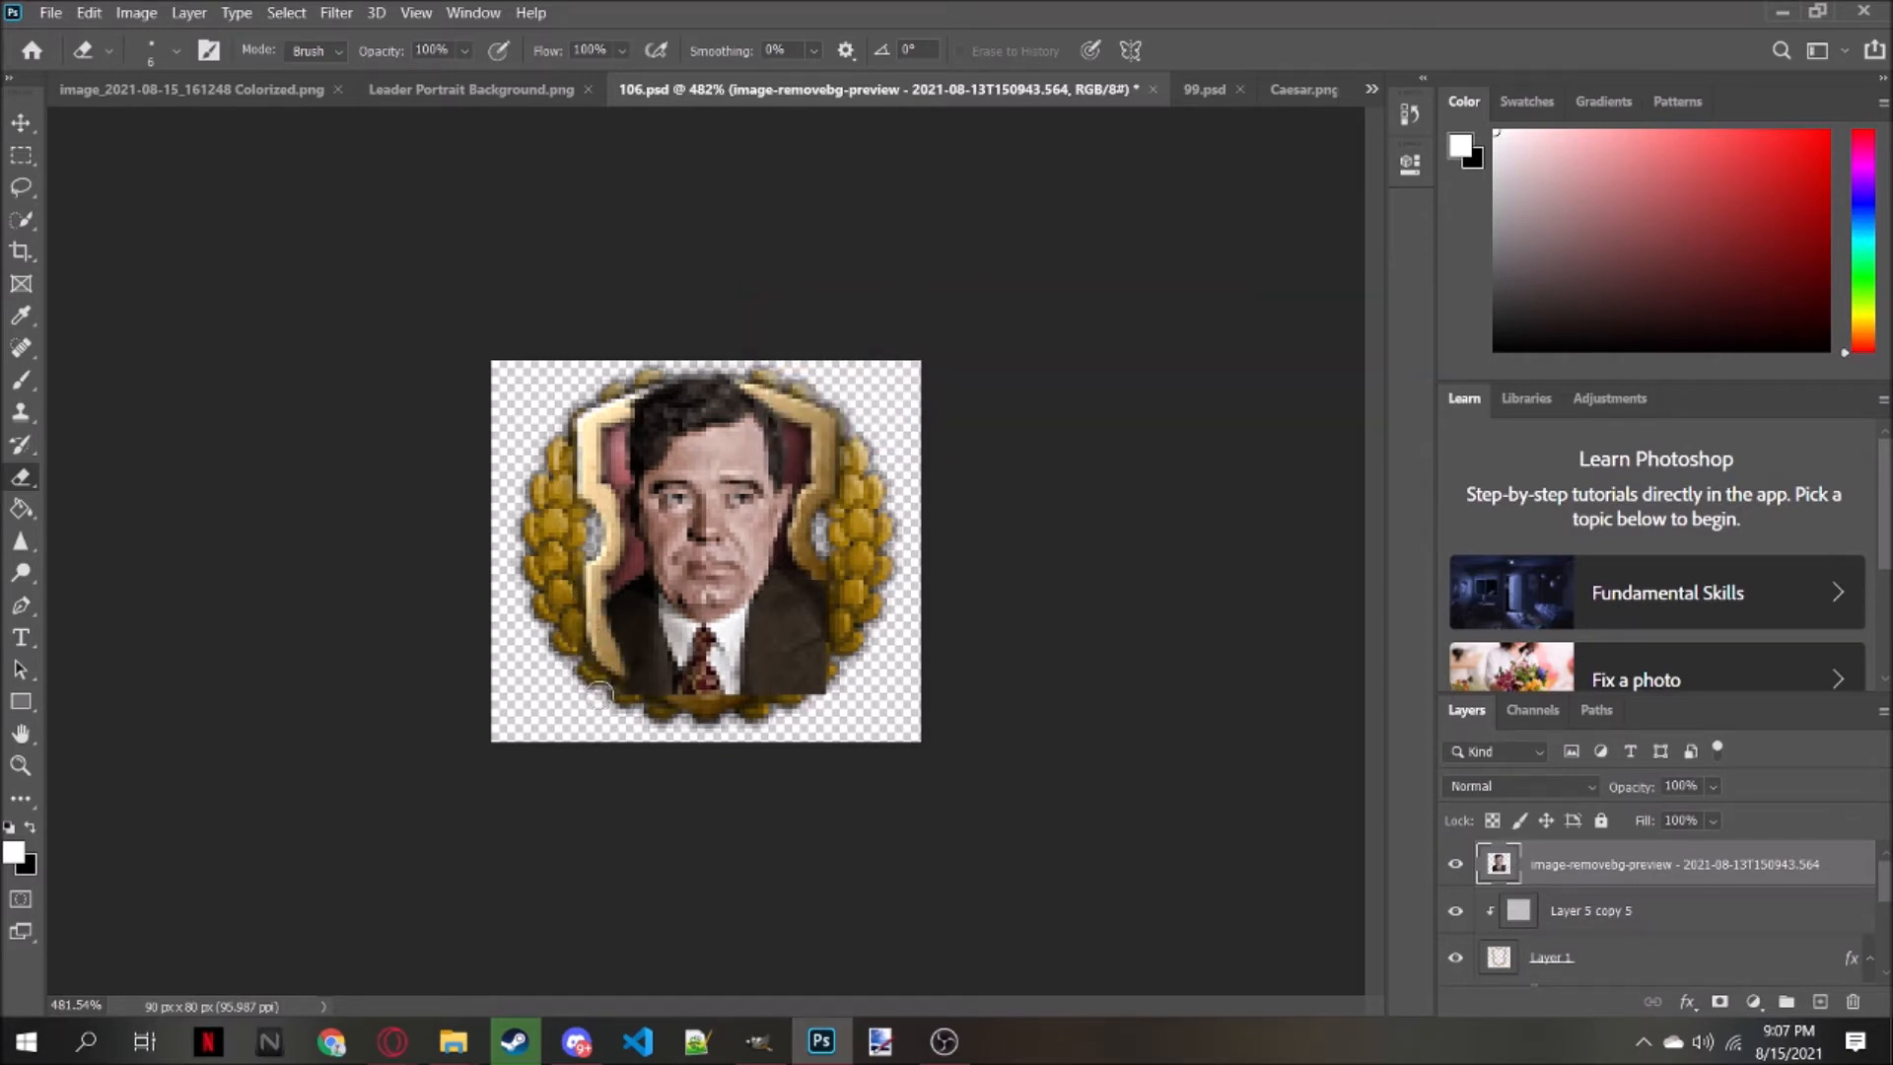
mouse_move(806, 560)
left_mouse_down()
mouse_move(826, 646)
mouse_move(795, 697)
left_mouse_up()
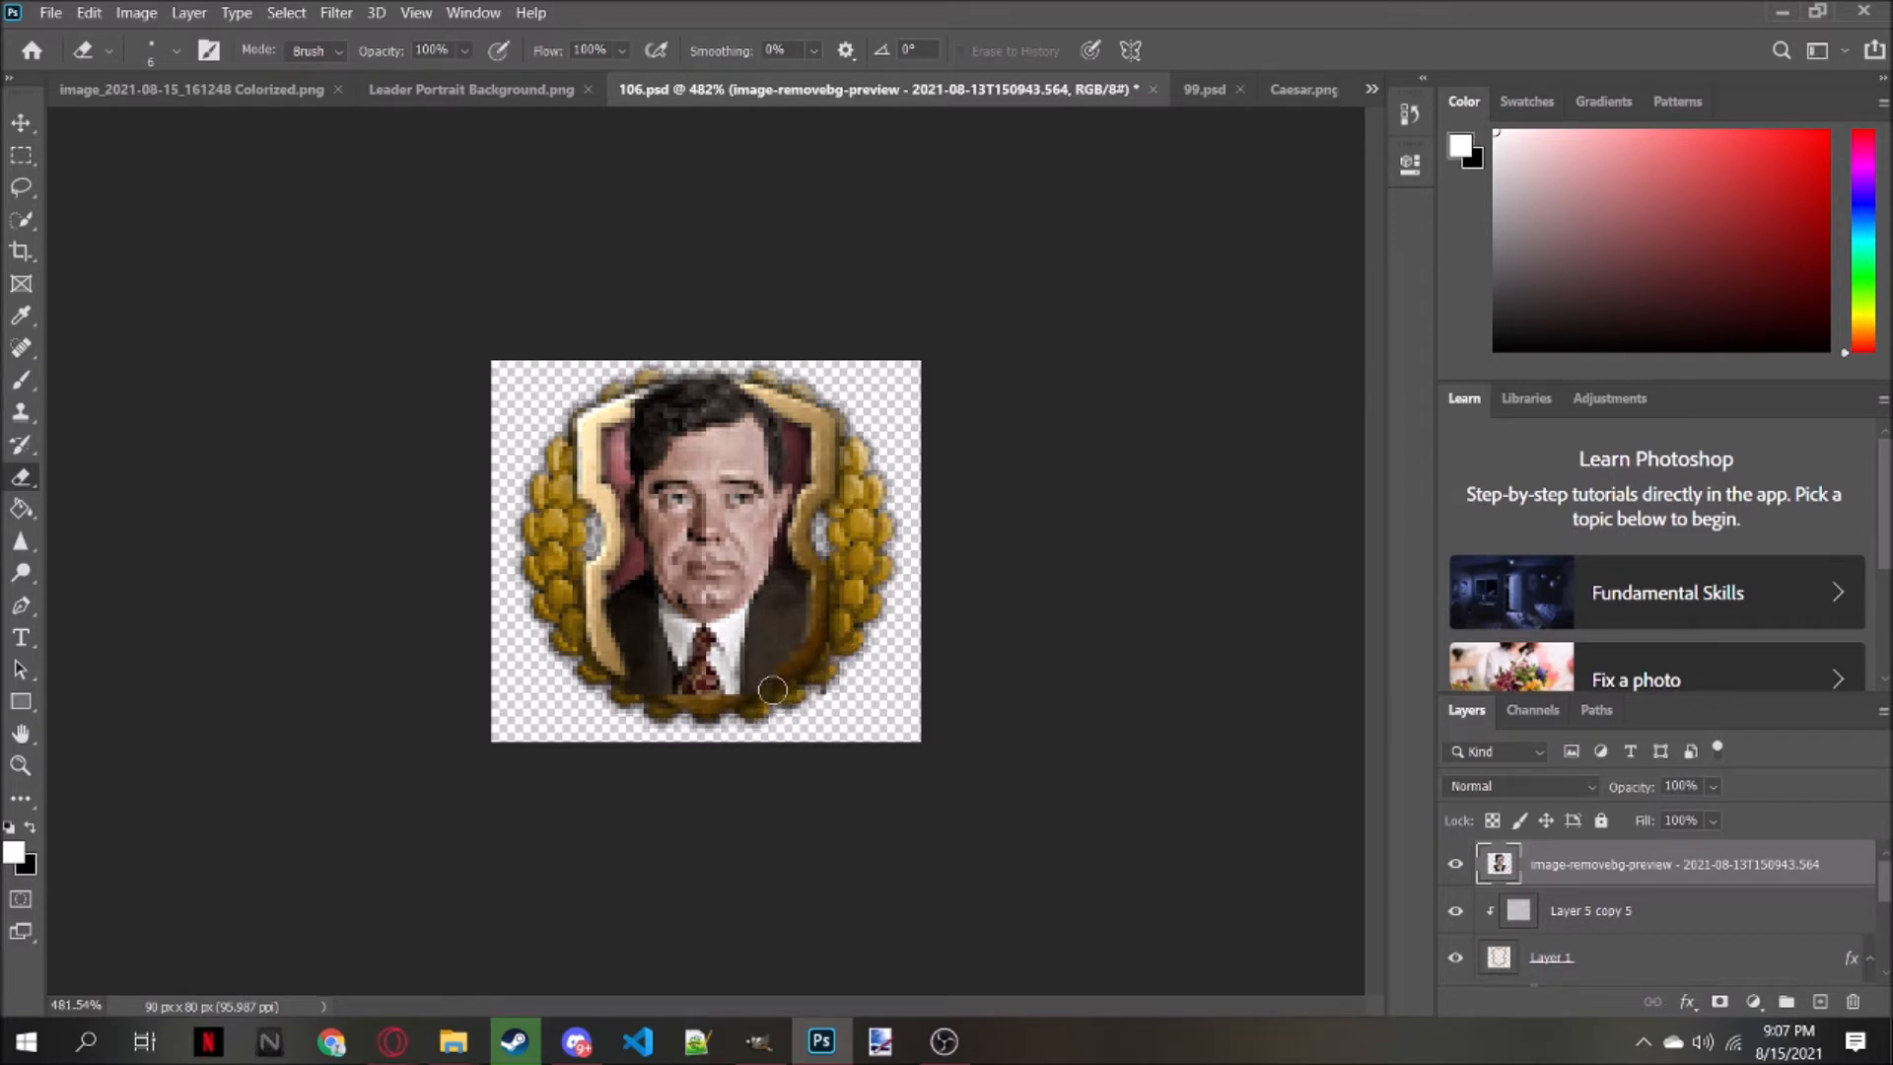
mouse_move(816, 654)
left_mouse_down()
mouse_move(710, 709)
mouse_move(608, 668)
mouse_move(662, 703)
left_mouse_up()
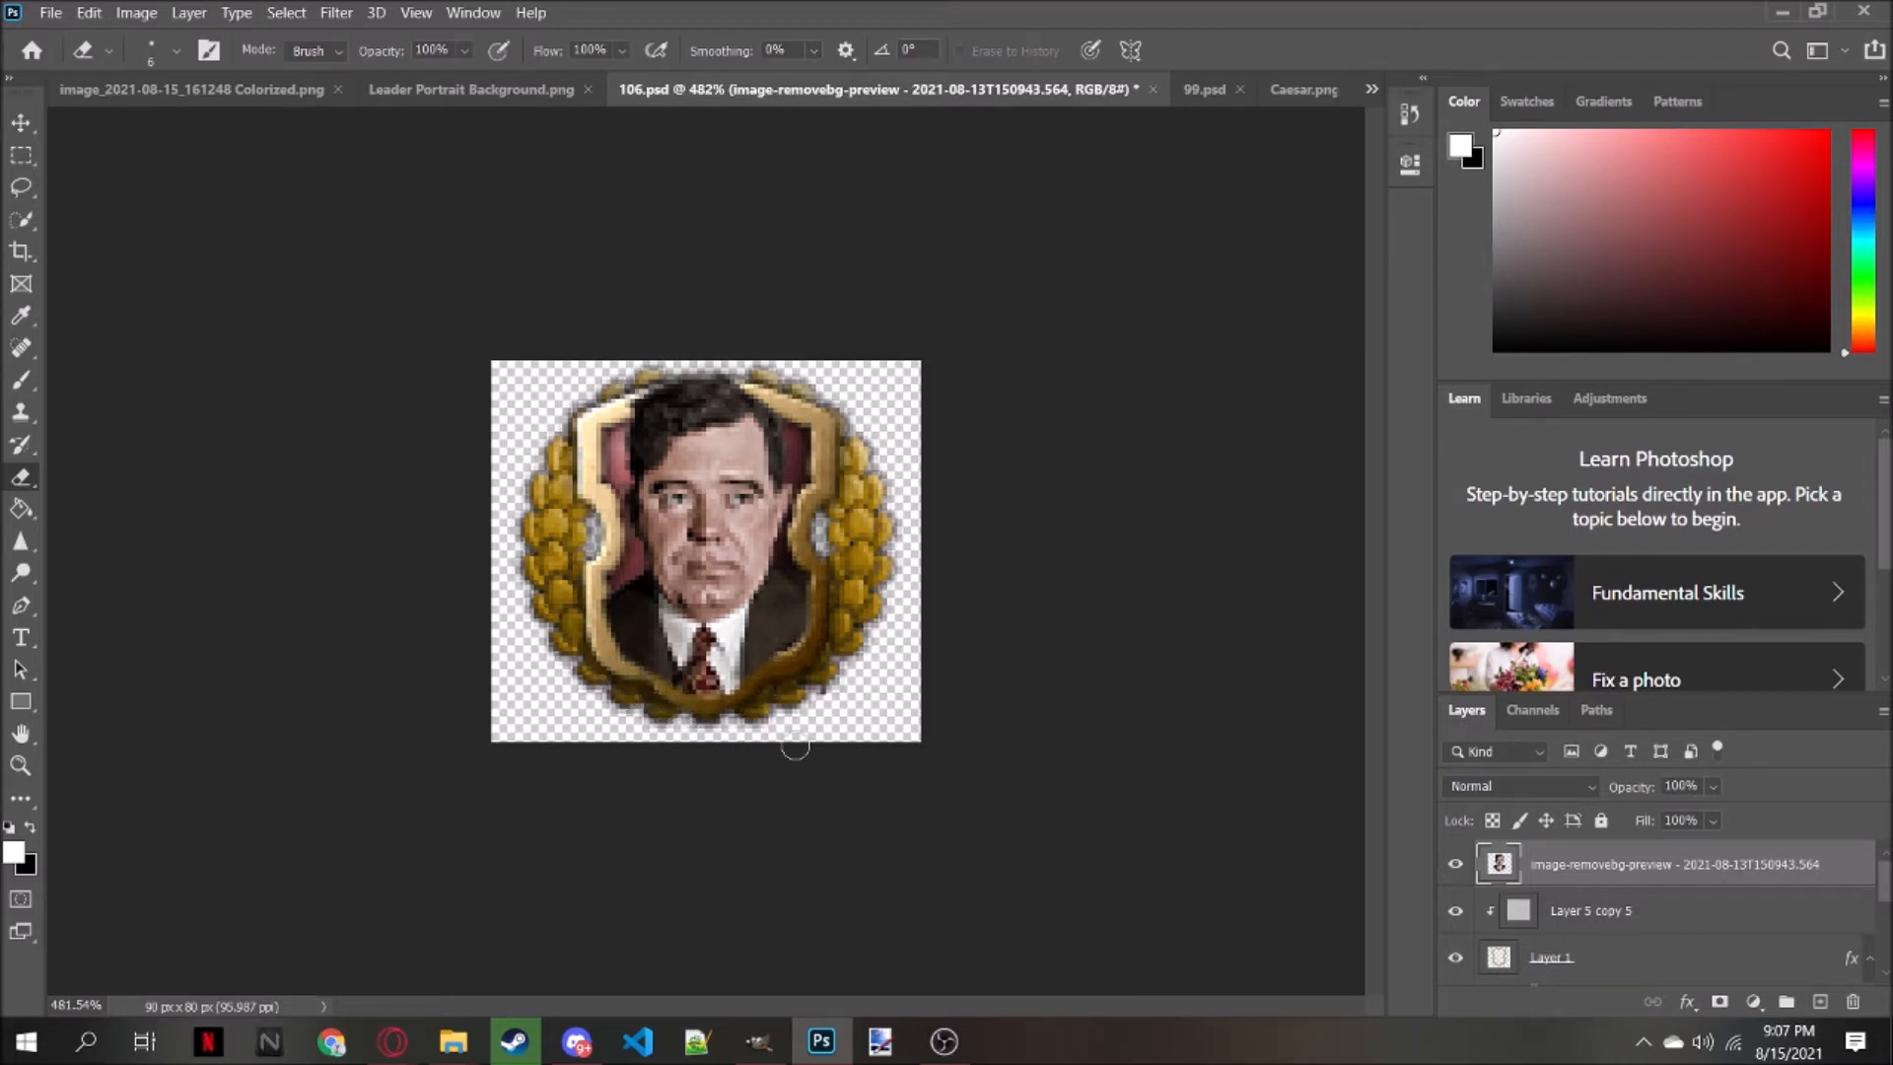
Try to clean up the jacket overlap along the lower-right curve of the shield frame with the Eraser
scroll(820, 587, "down", 5)
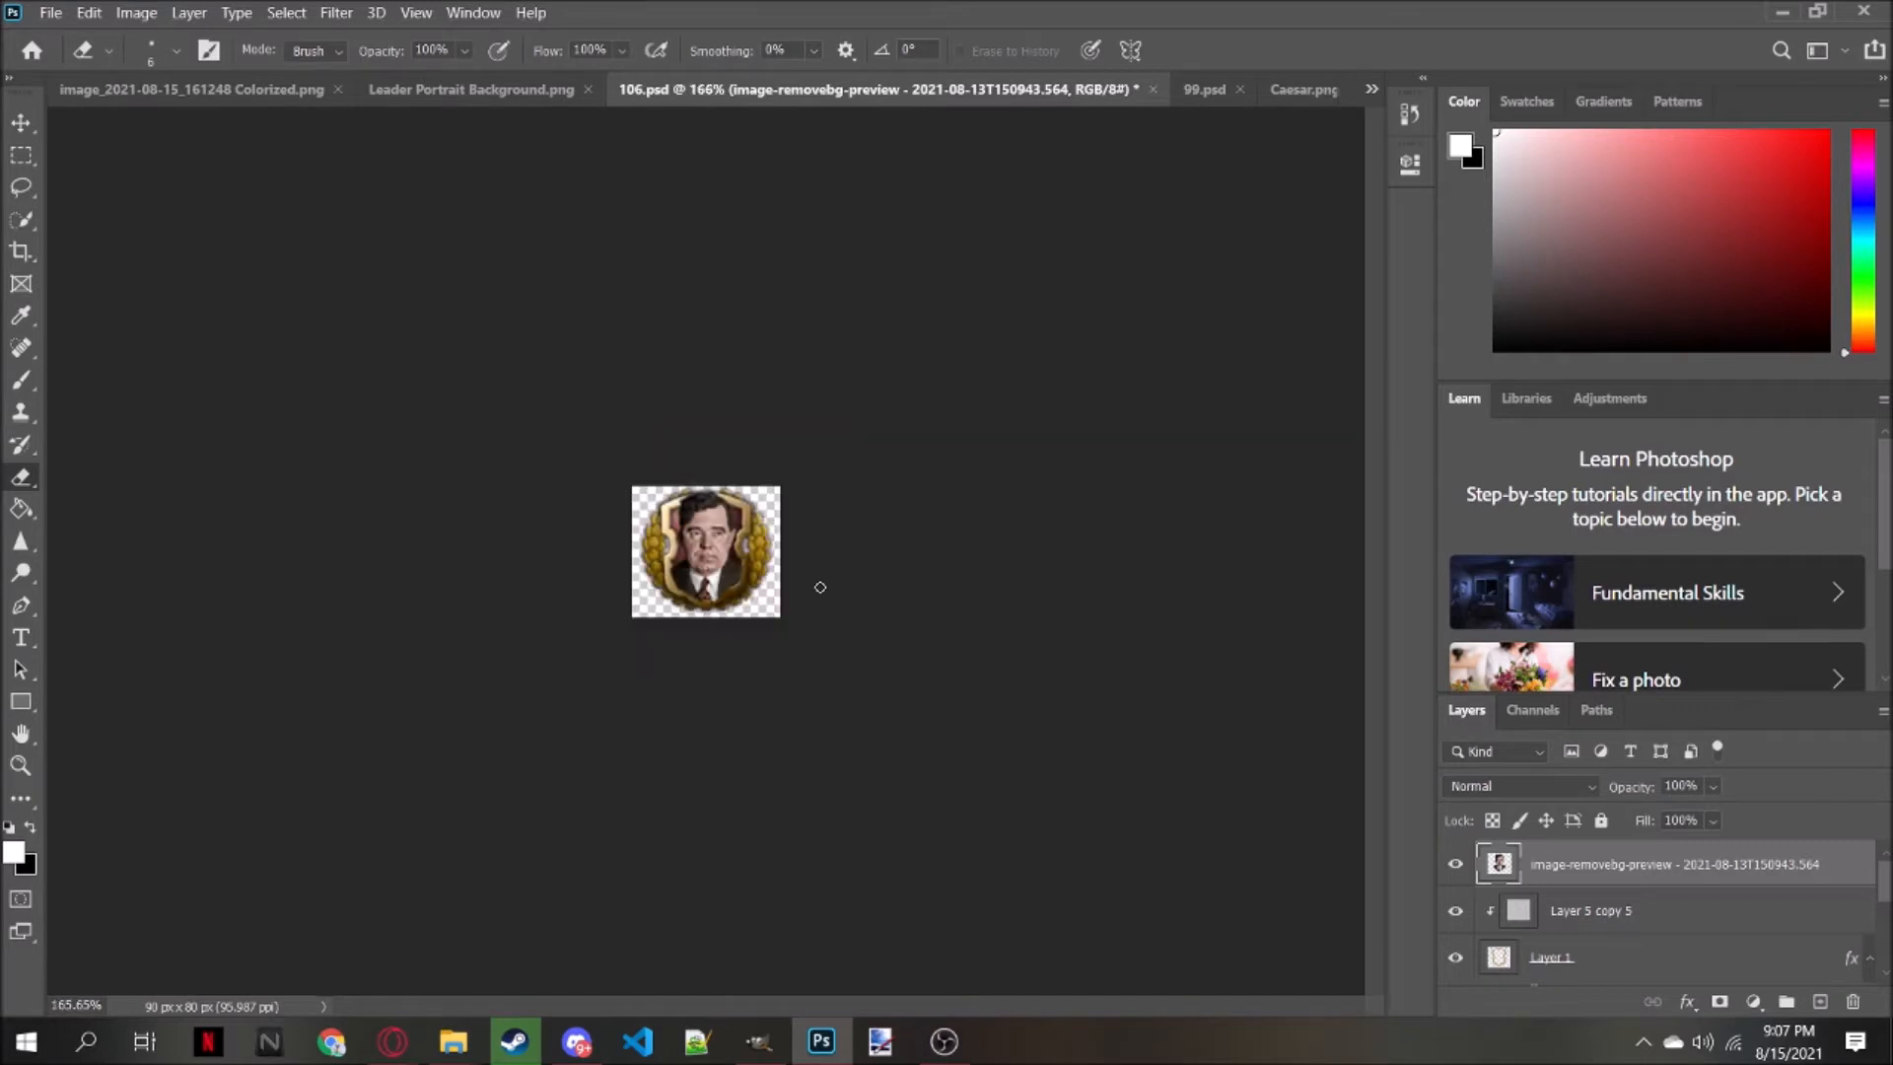
scroll(819, 587, "up", 6)
scroll(706, 548, "up", 1)
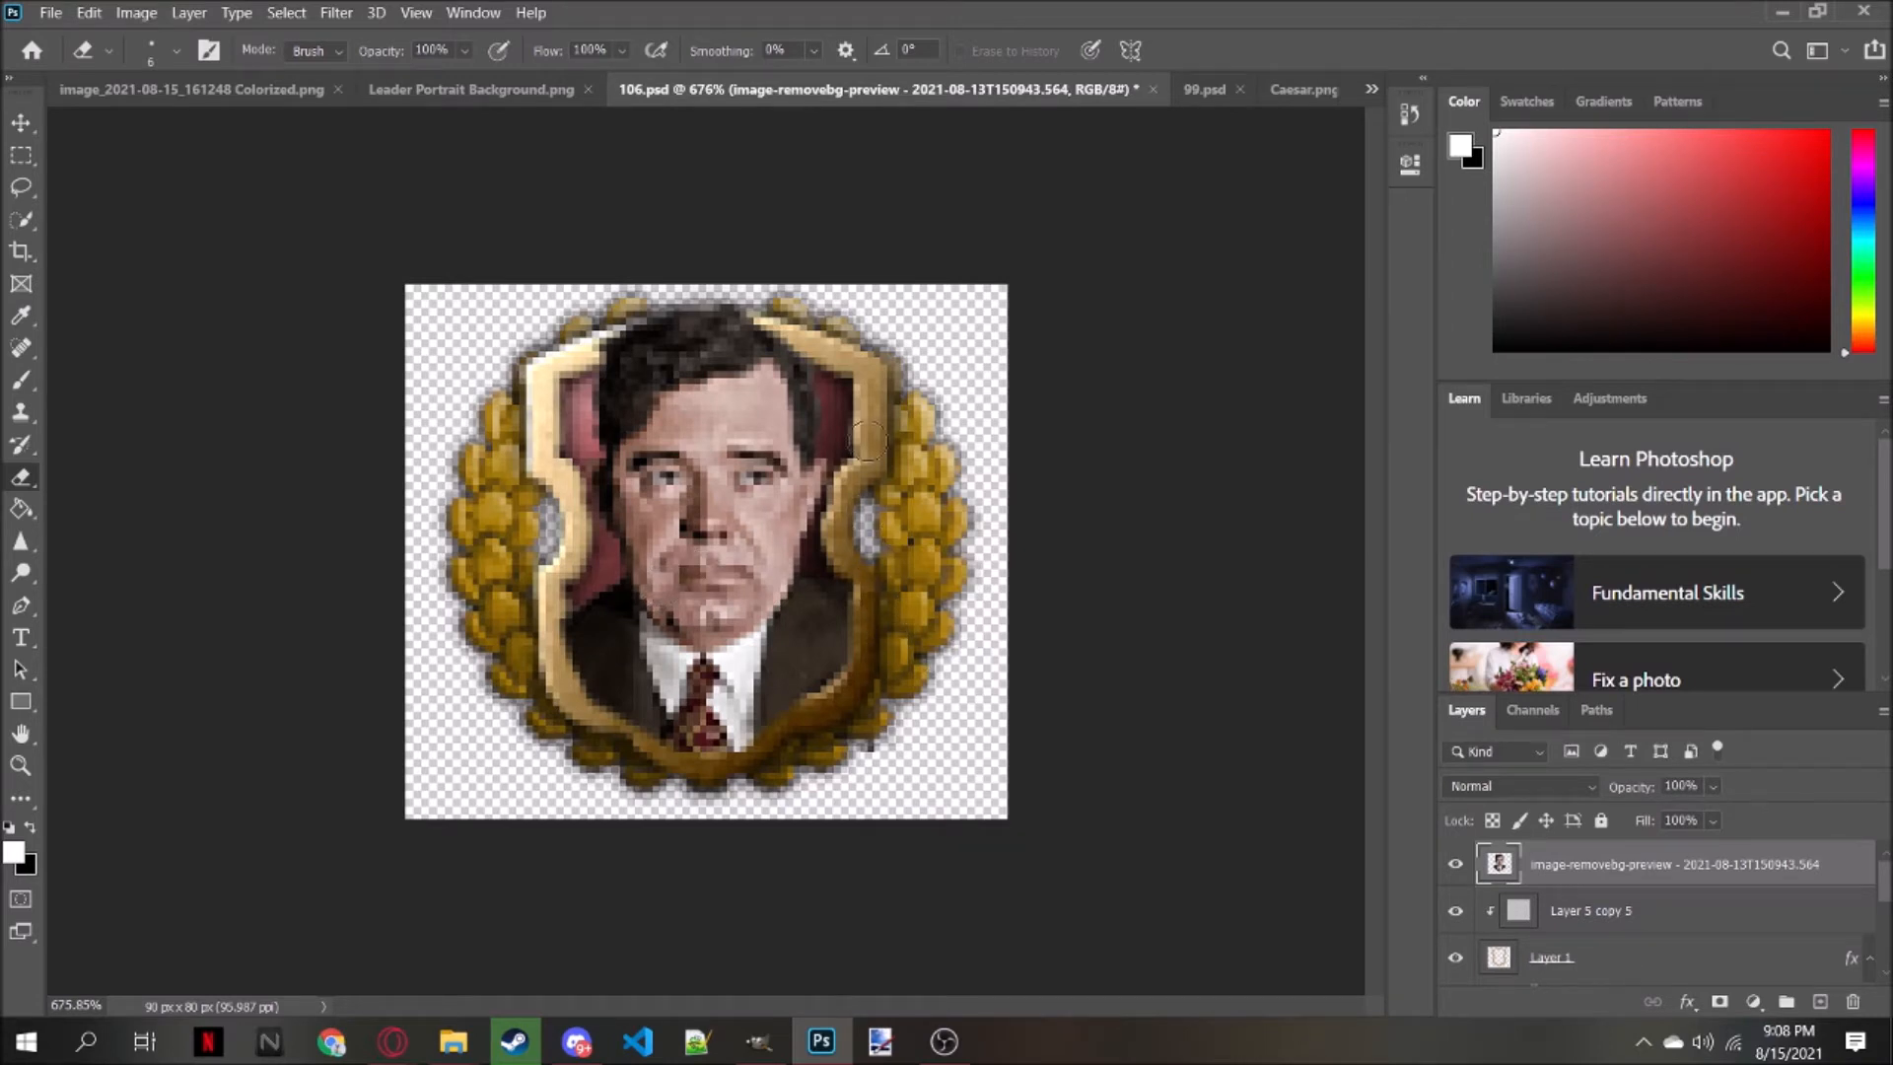
scroll(866, 385, "down", 7)
scroll(866, 383, "up", 7)
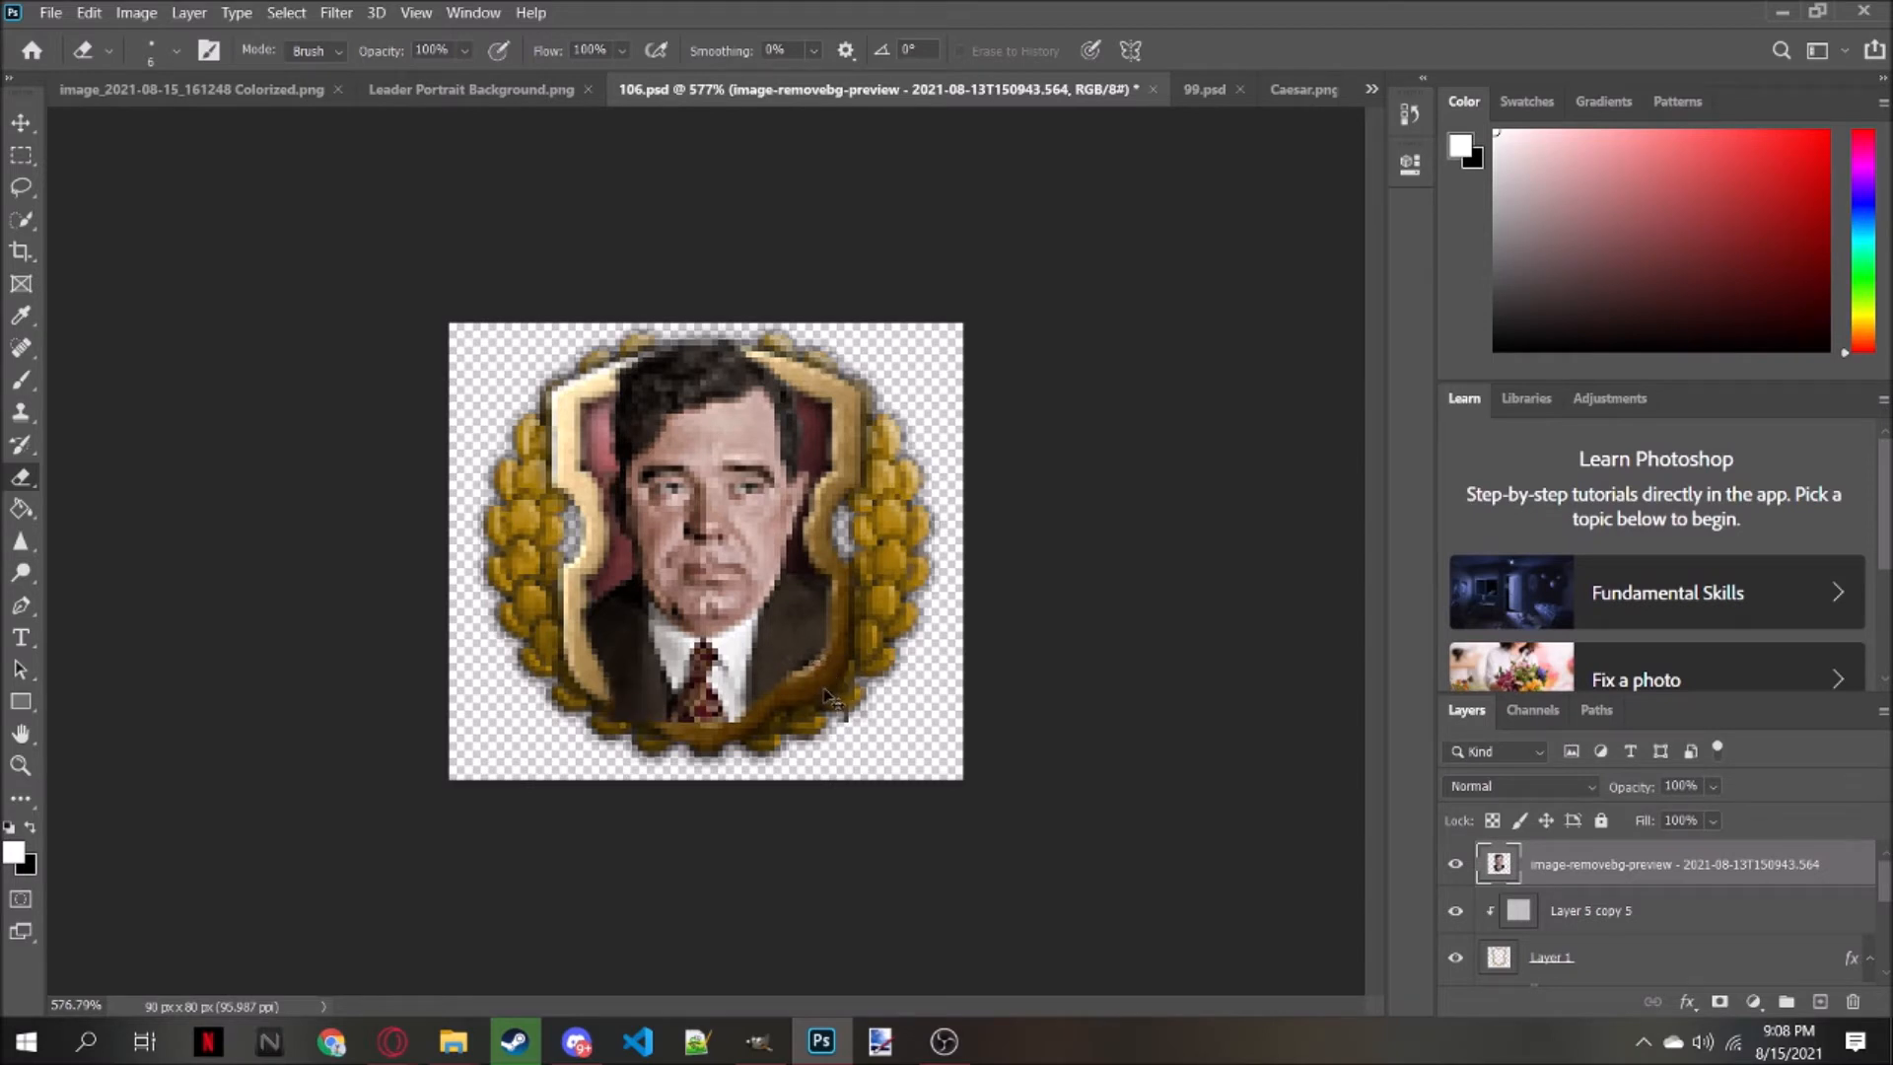
mouse_move(819, 689)
left_mouse_down()
mouse_move(782, 700)
mouse_move(830, 675)
mouse_move(843, 610)
left_mouse_up()
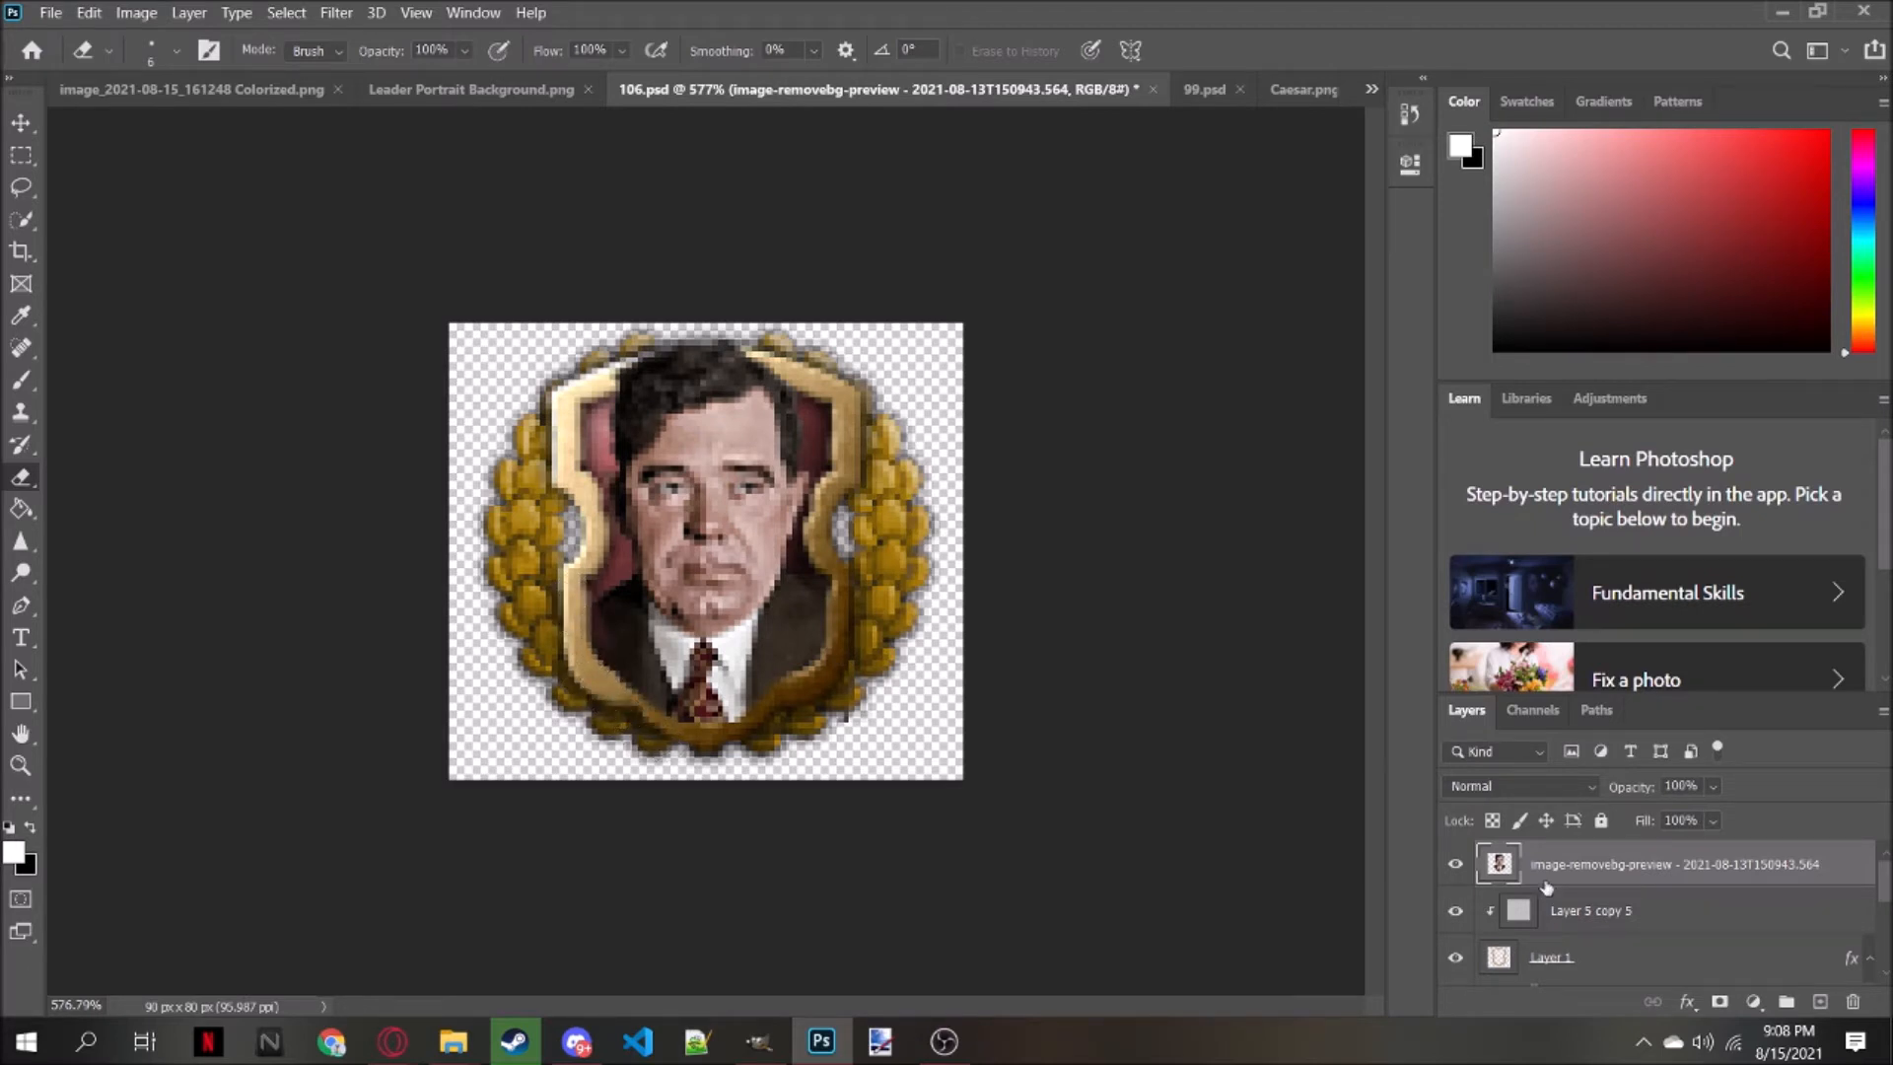
Toggle the portrait layer's visibility to compare it with the bare frame, and undo the recent eraser strokes
left_click(1455, 866)
left_click(1454, 865)
left_click(1472, 874)
left_click(1472, 874)
left_click(1472, 873)
key("ctrl+z")
key("ctrl+z")
key("ctrl+z")
key("ctrl+z")
Erase the jacket along the whole lower inner rim of the shield again and check the icon at small size
mouse_move(588, 619)
left_mouse_down()
mouse_move(607, 700)
mouse_move(659, 738)
mouse_move(841, 724)
left_mouse_up()
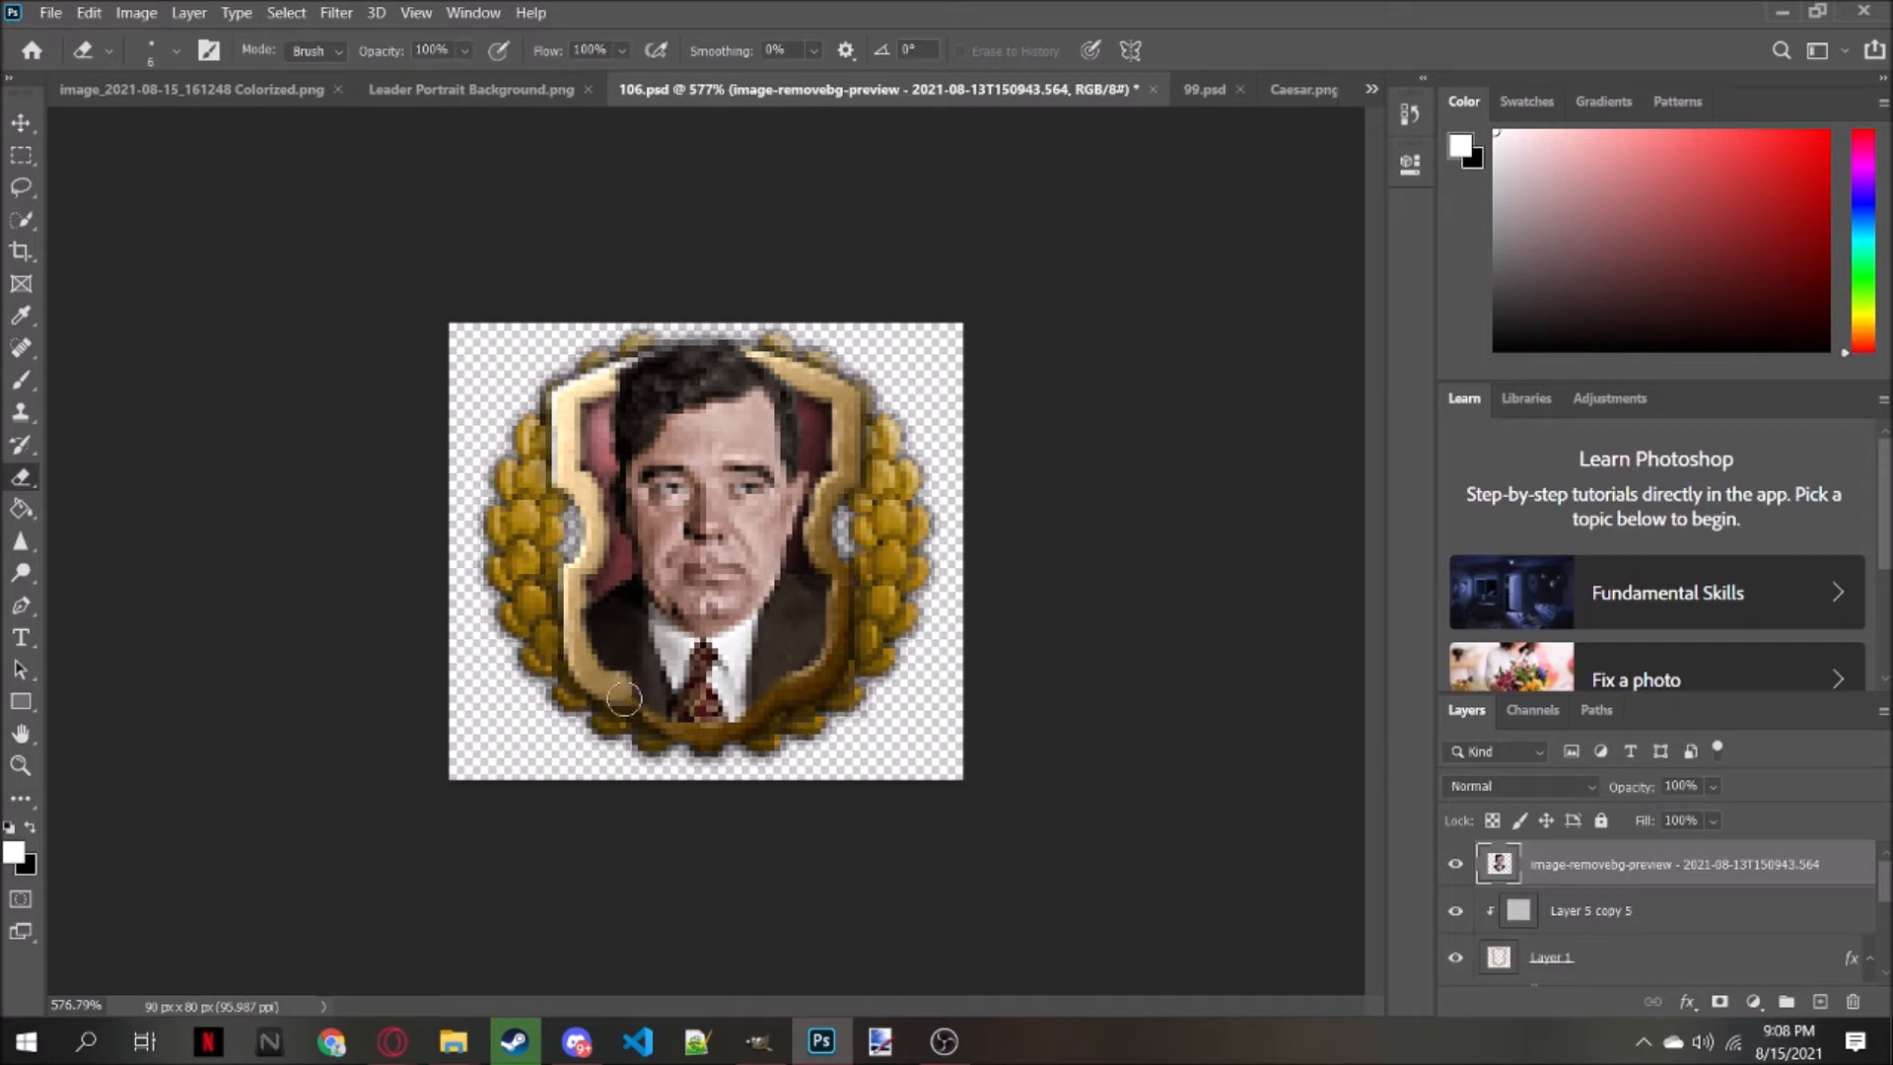
key("ctrl+minus")
key("ctrl+minus")
key("ctrl+minus")
key("ctrl+minus")
key("ctrl+minus")
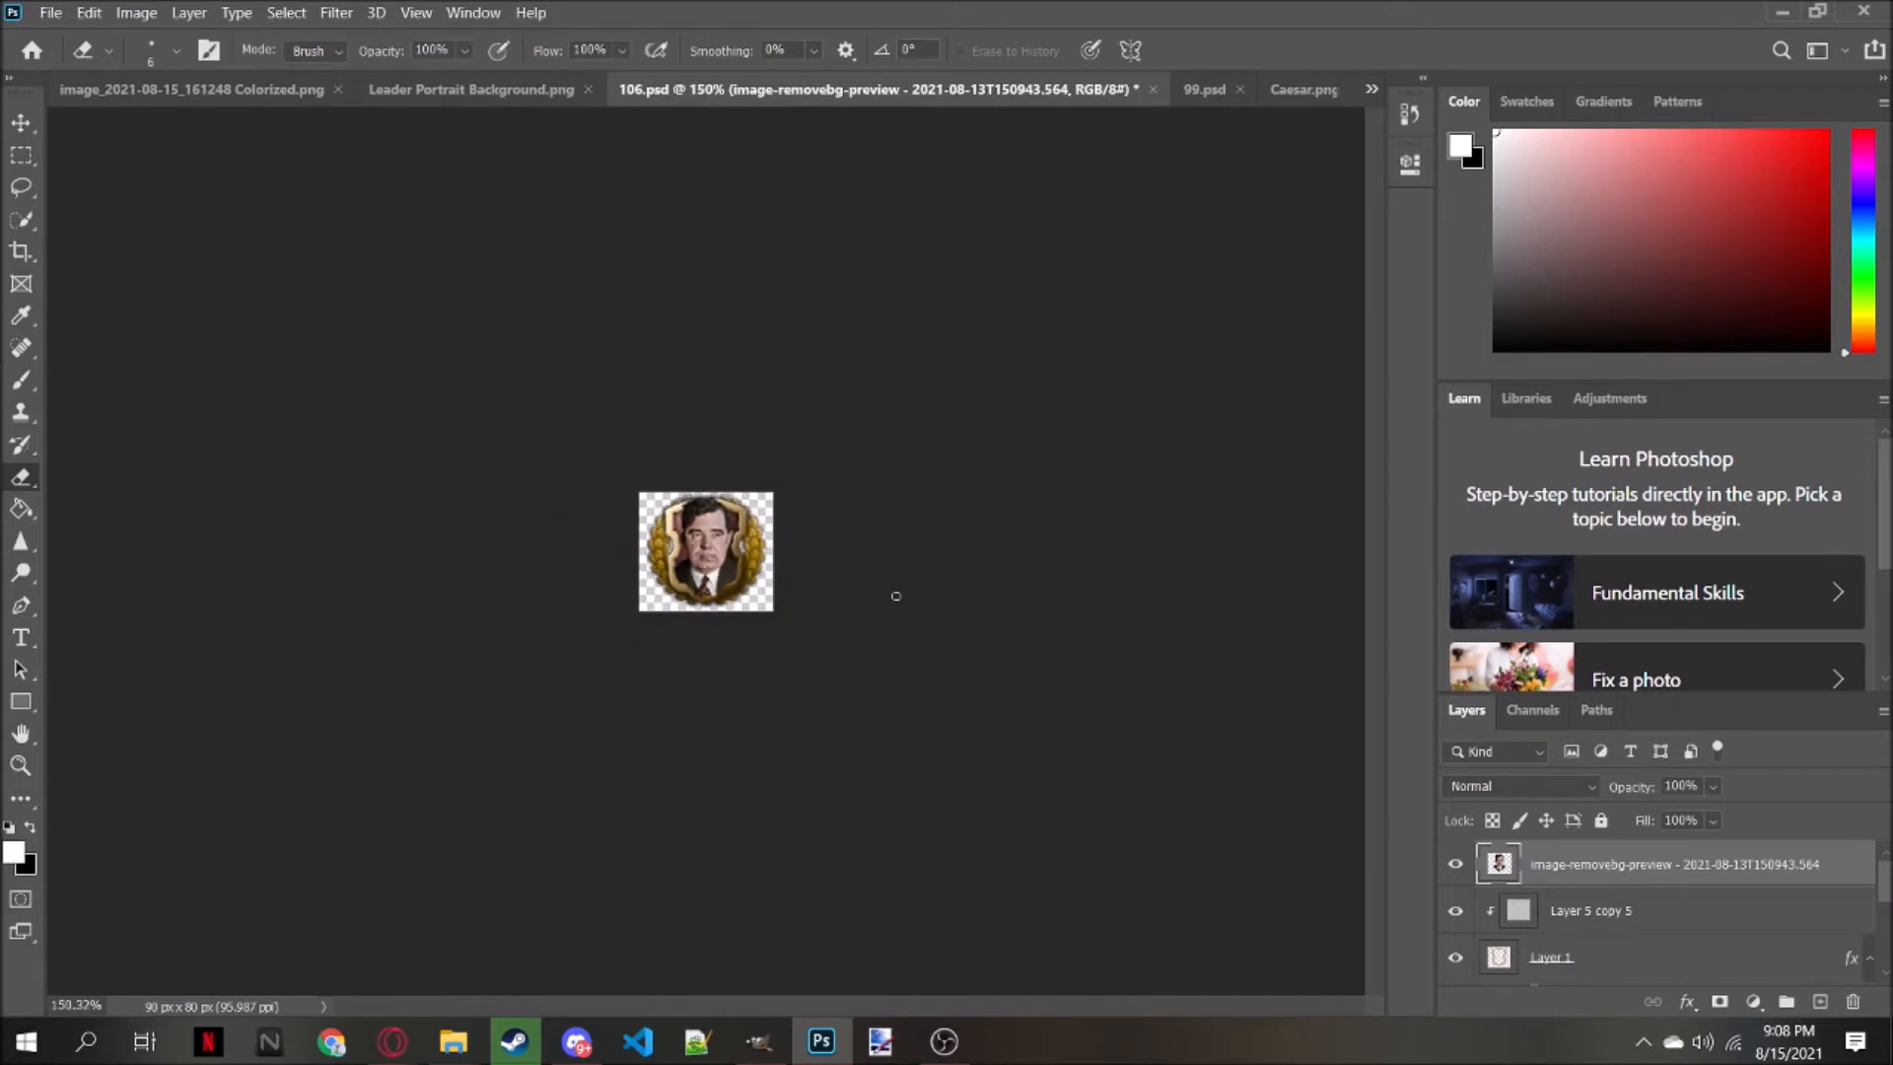
key("ctrl+minus")
scroll(896, 595, "up", 5)
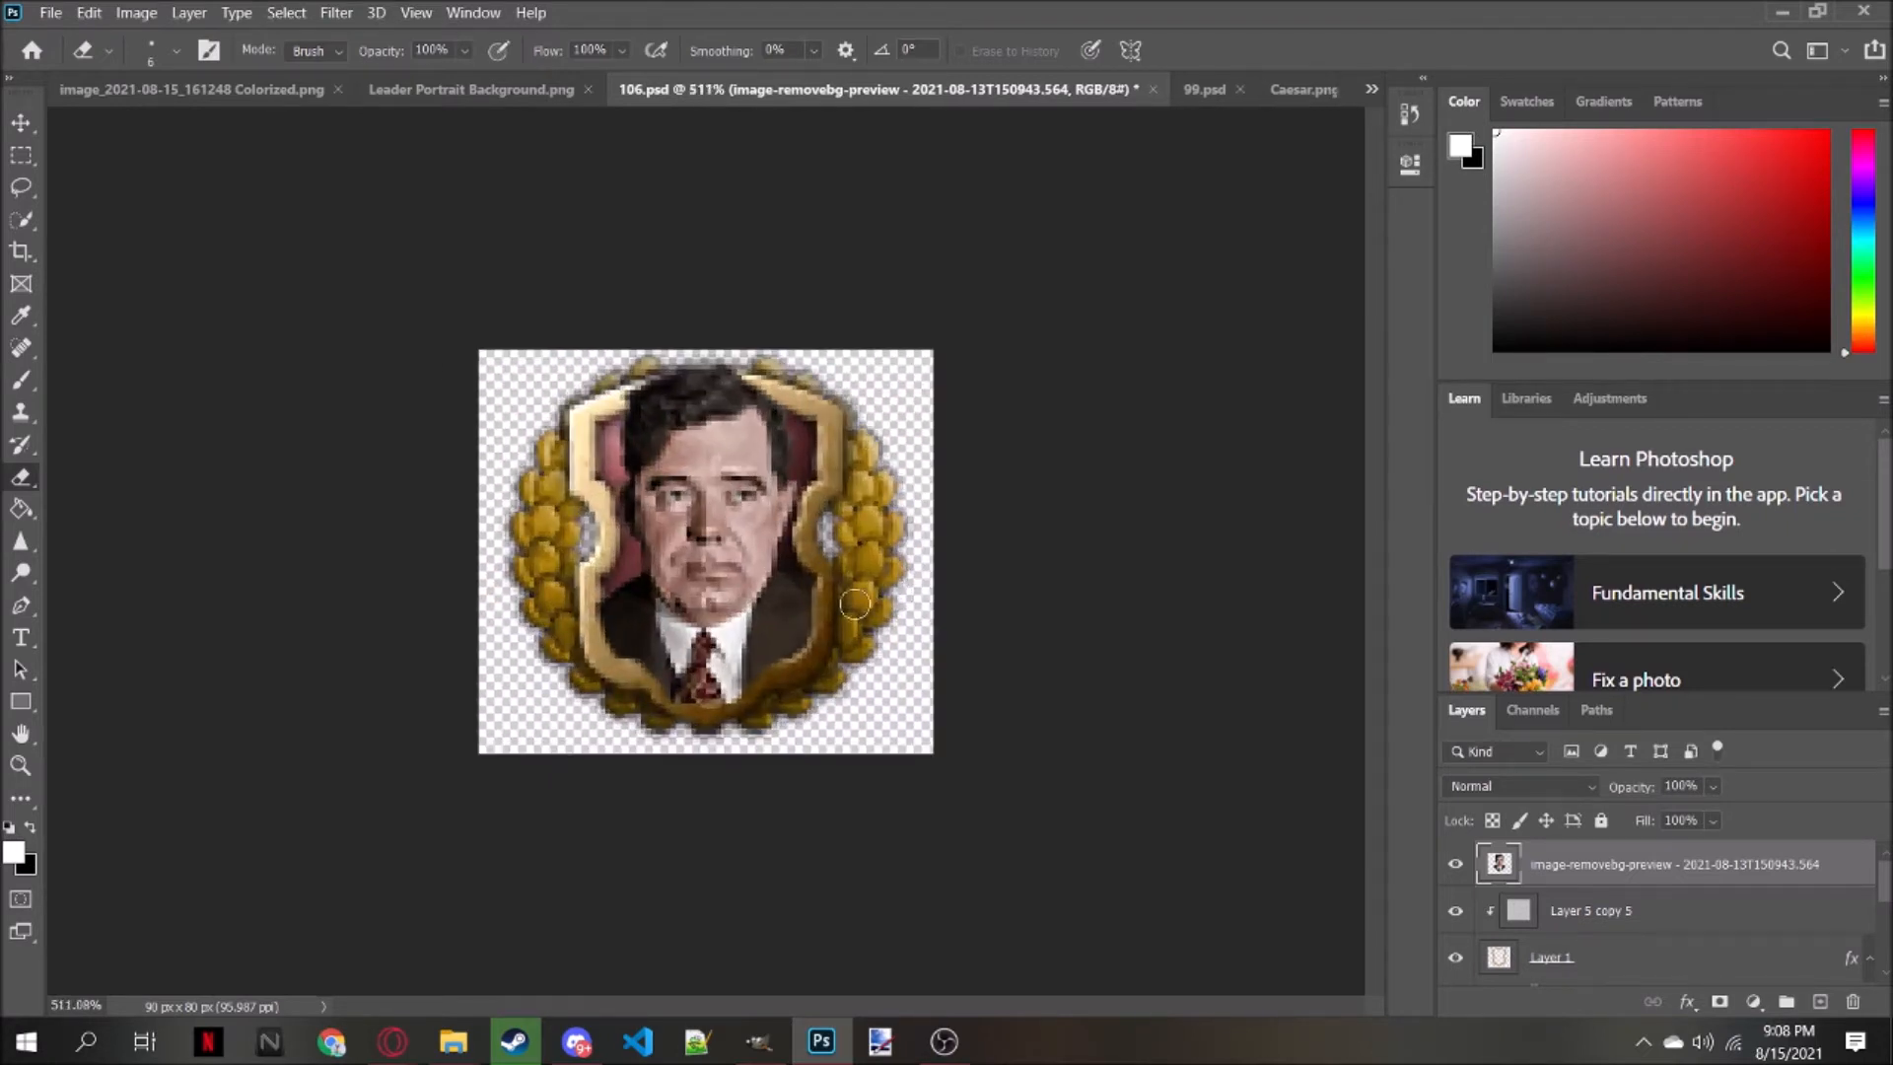
Convert the portrait layer to grayscale using the Black & White adjustment with its default settings
left_click(136, 12)
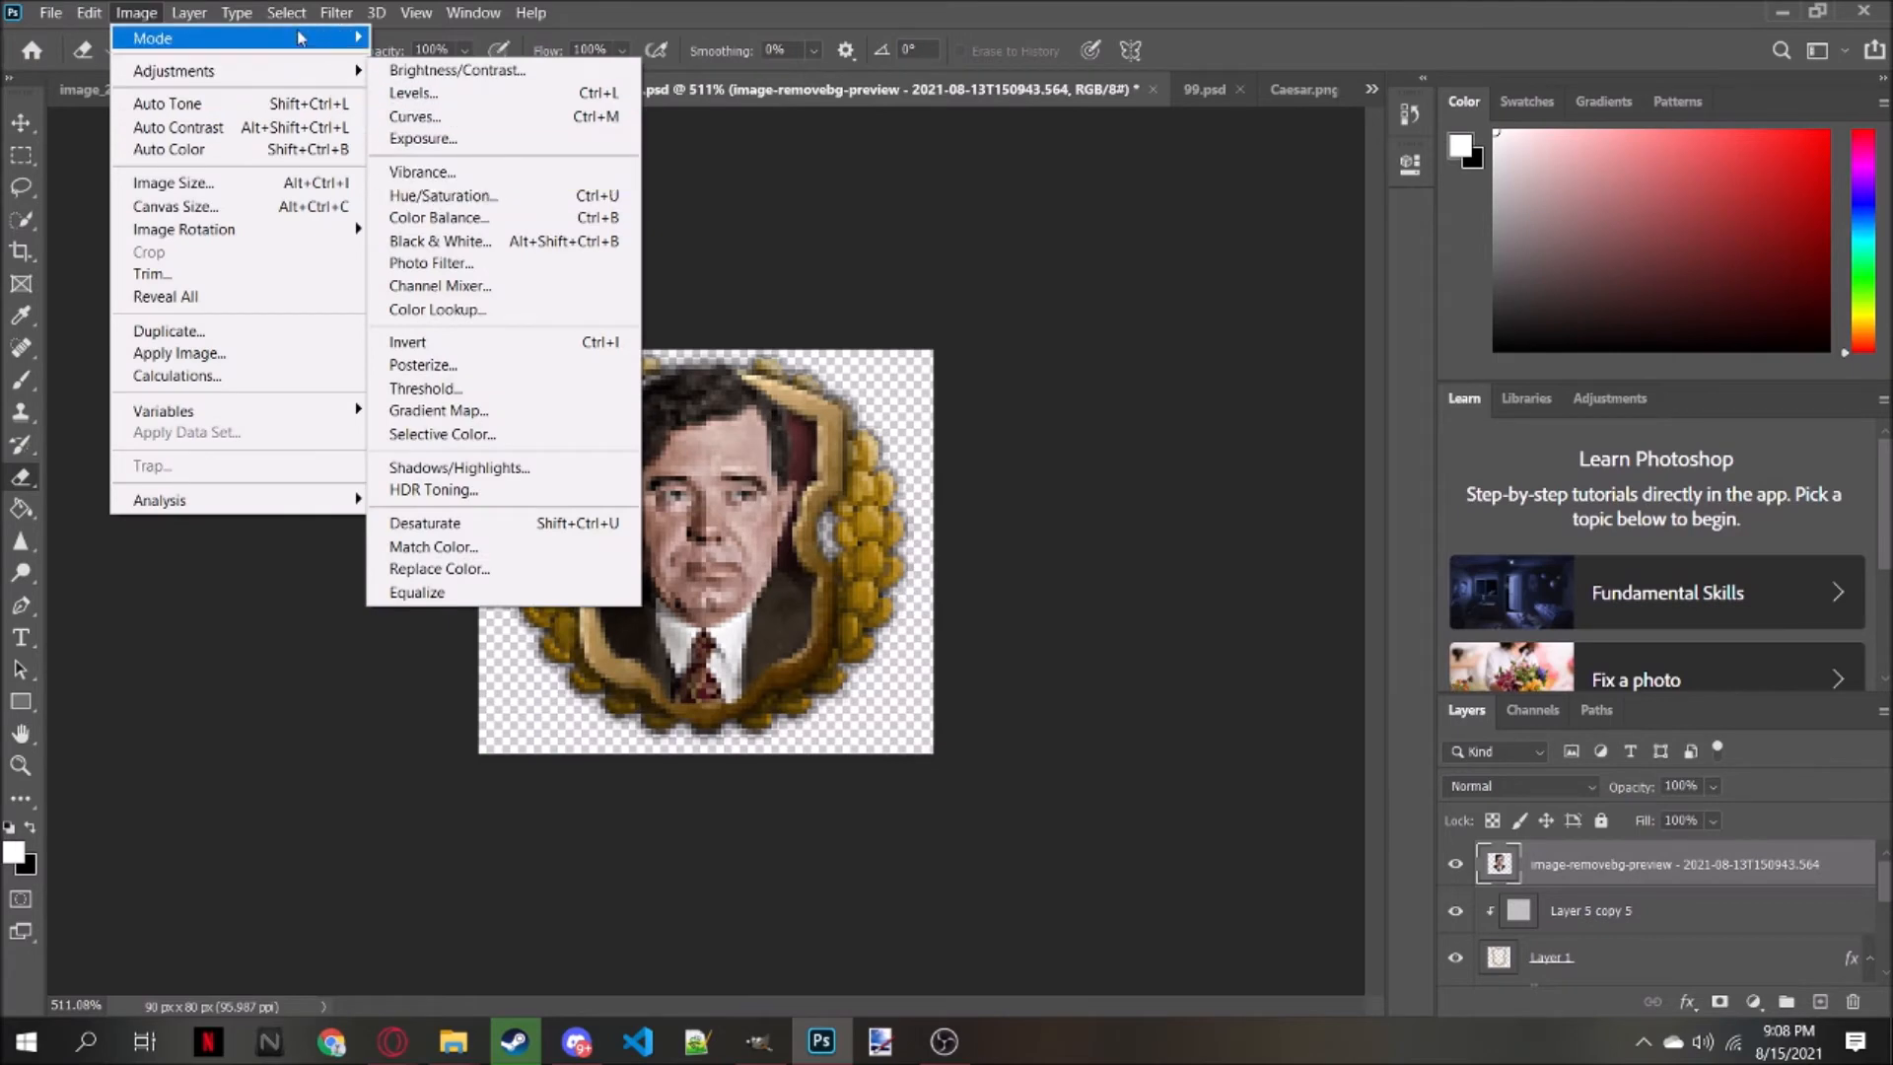
mouse_move(182, 73)
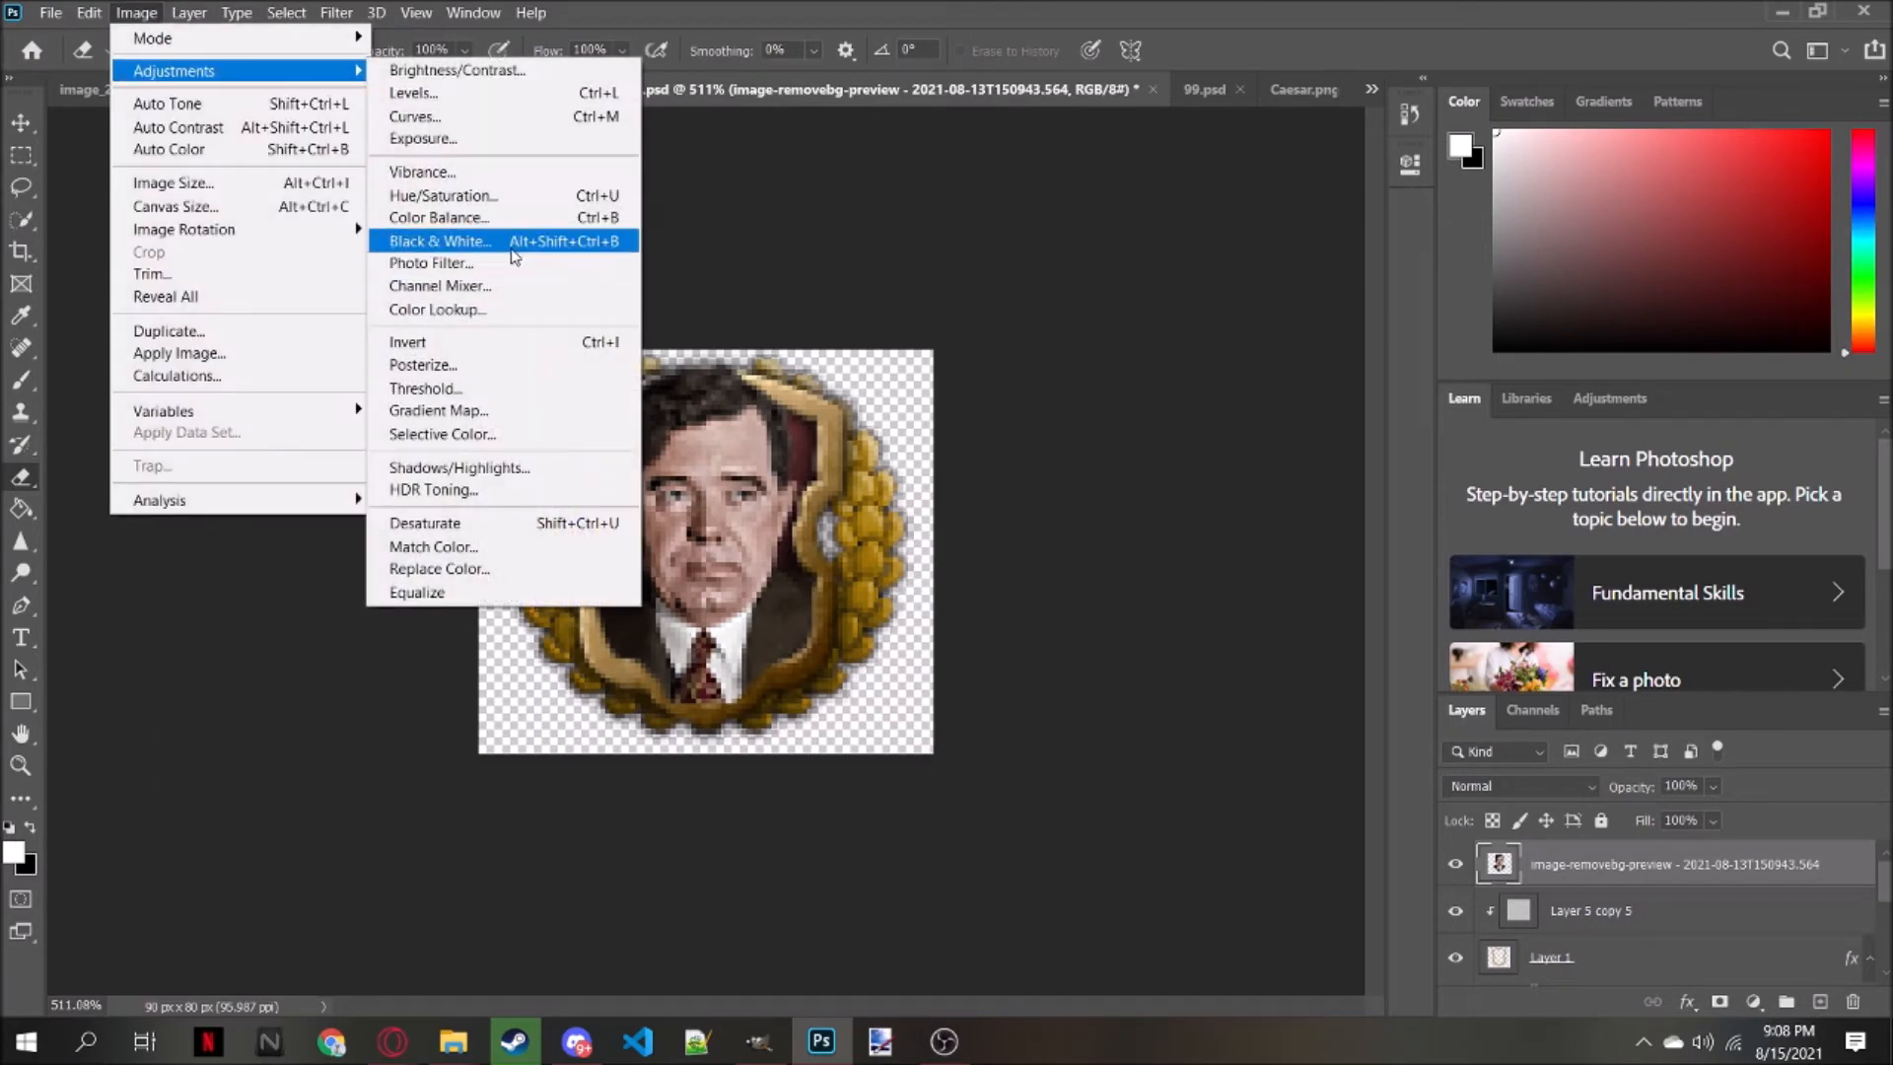
left_click(508, 241)
left_click(1113, 147)
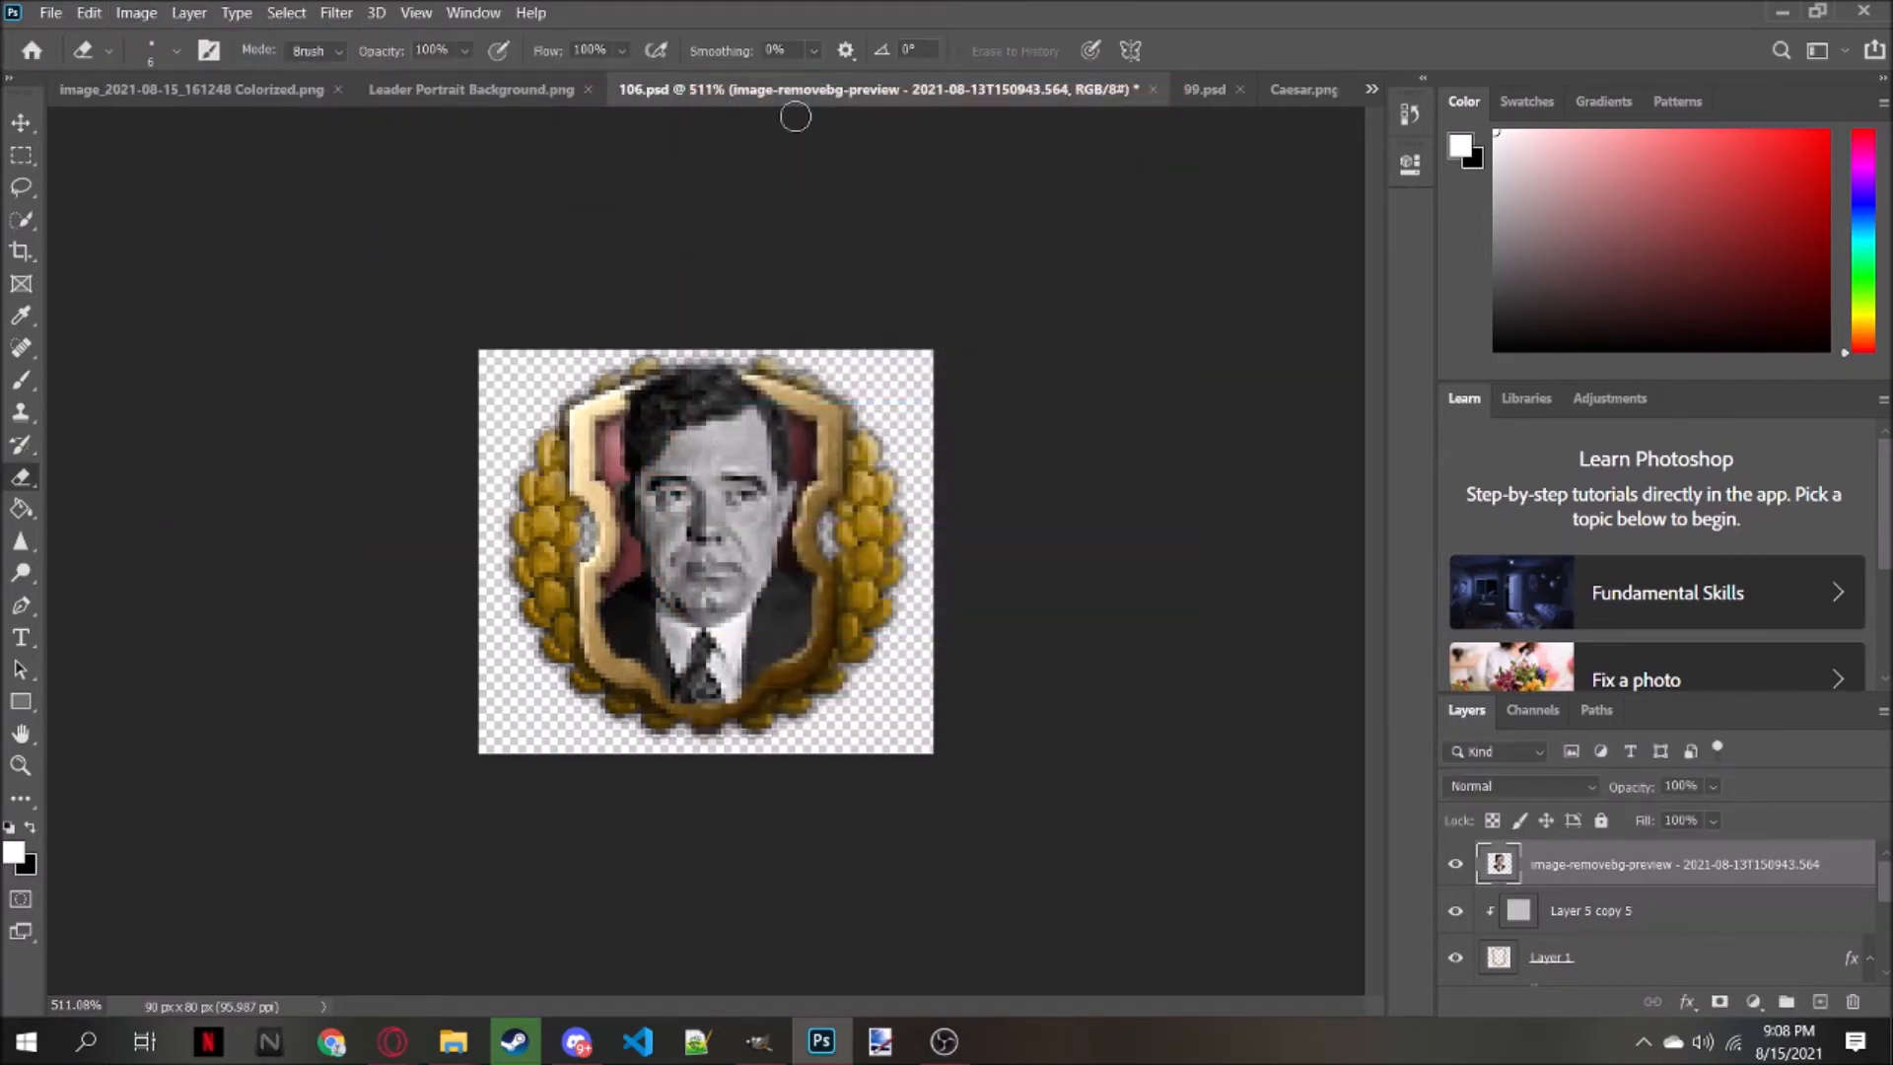
Adjust the portrait layer's Brightness/Contrast to a brightness of -18 and a contrast of 59
left_click(170, 12)
mouse_move(189, 87)
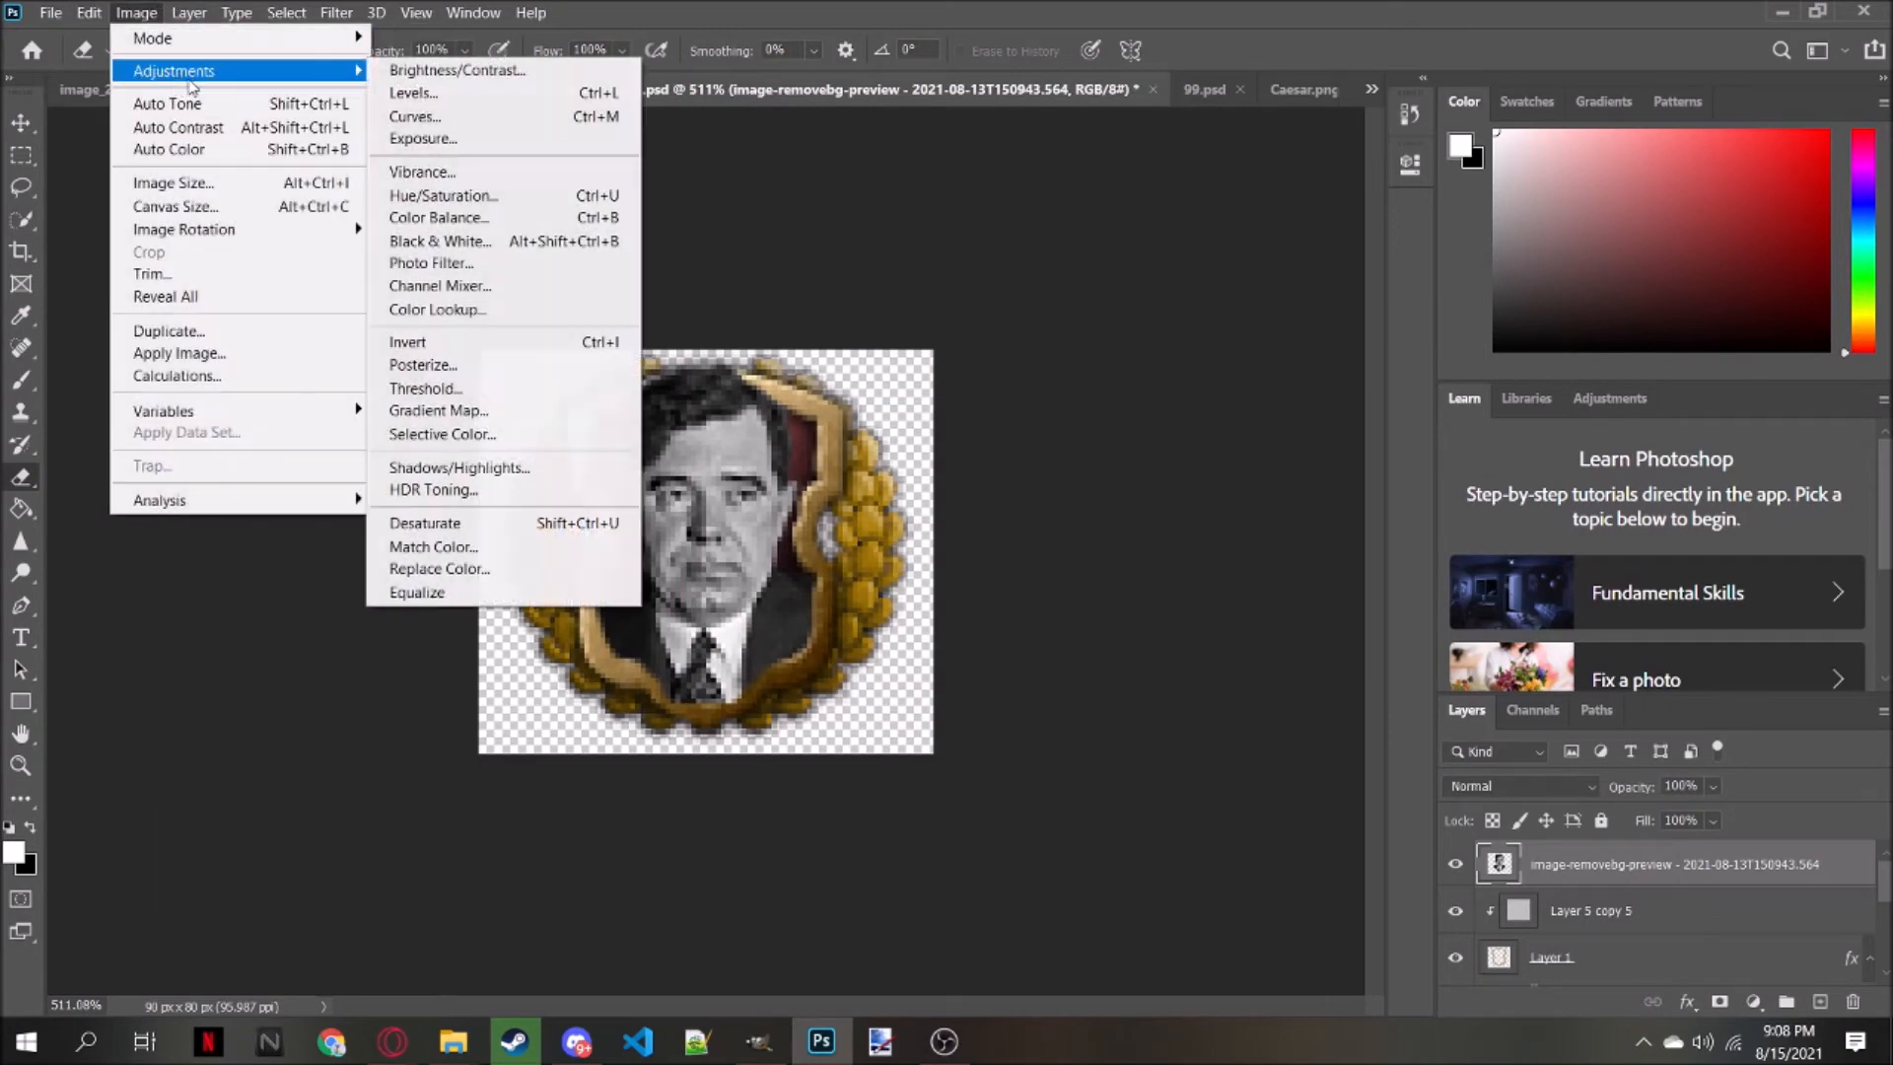
left_click(455, 70)
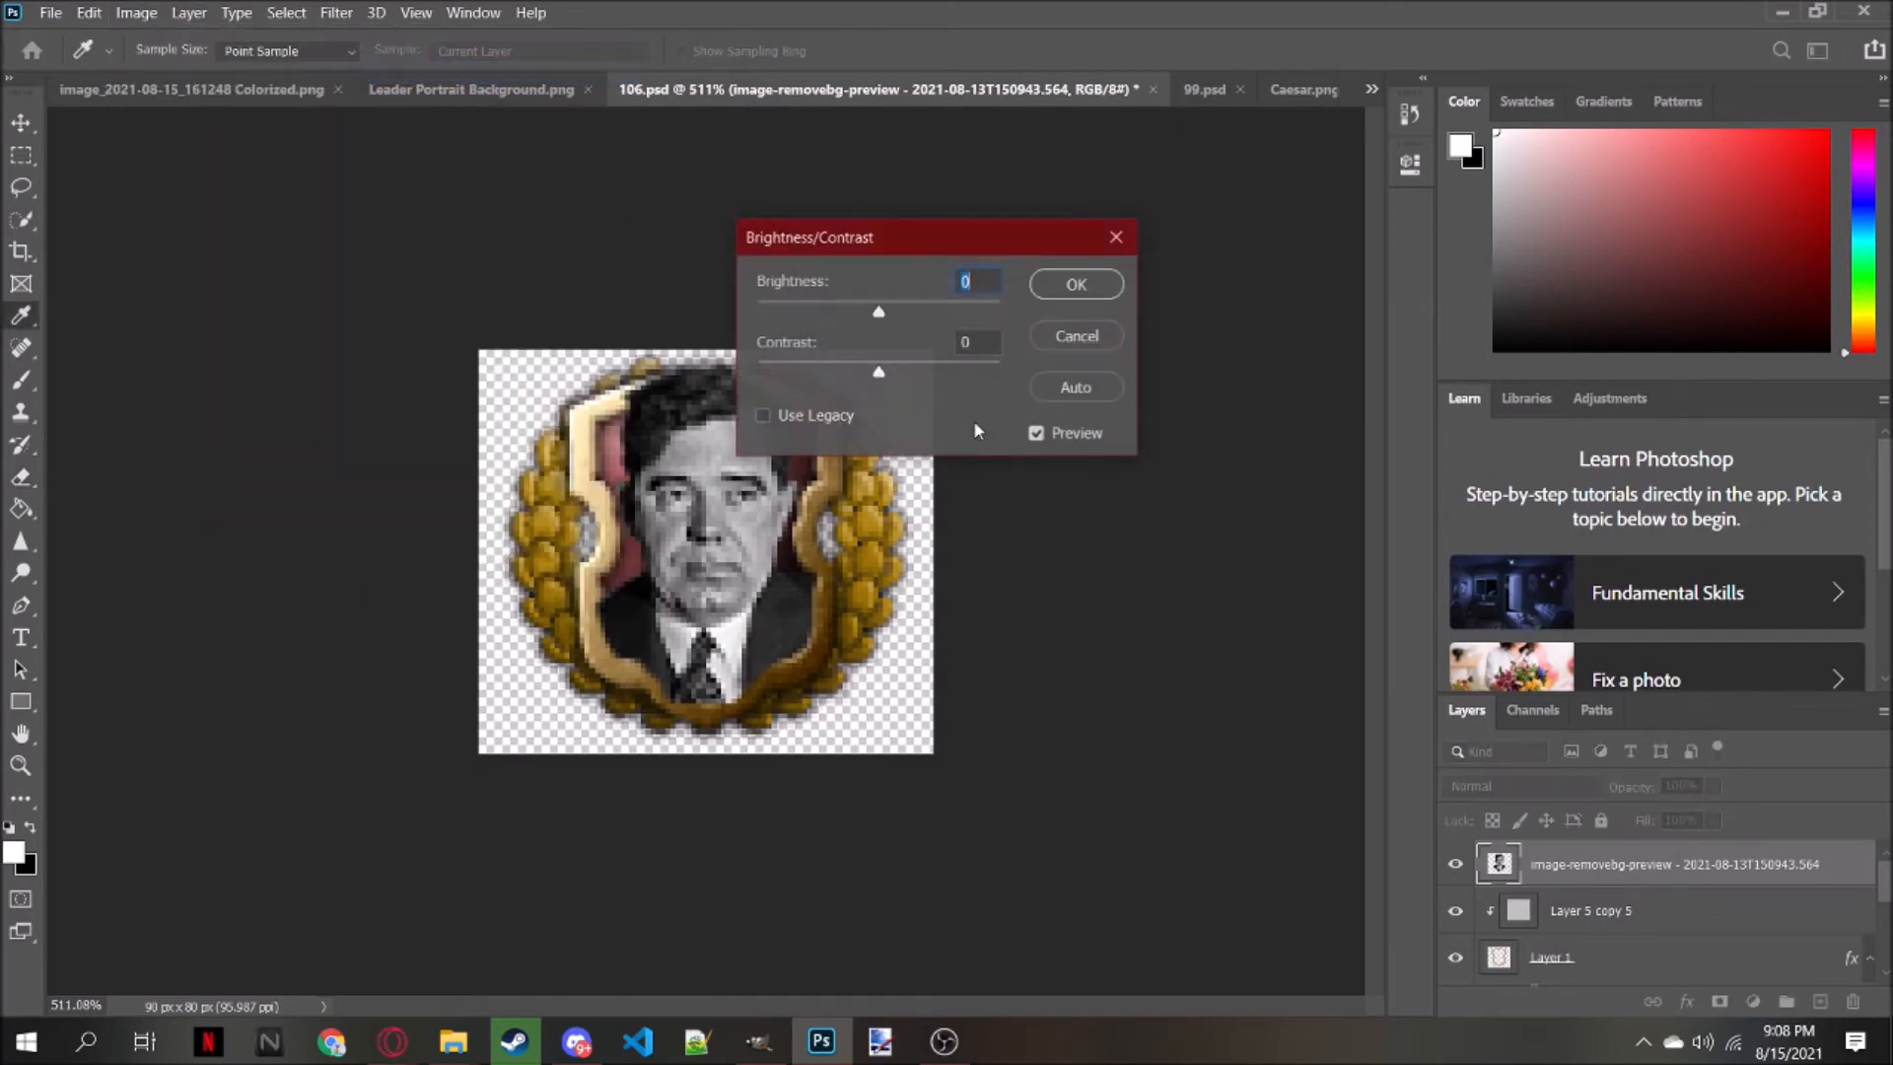
left_click_drag(924, 372, 950, 376)
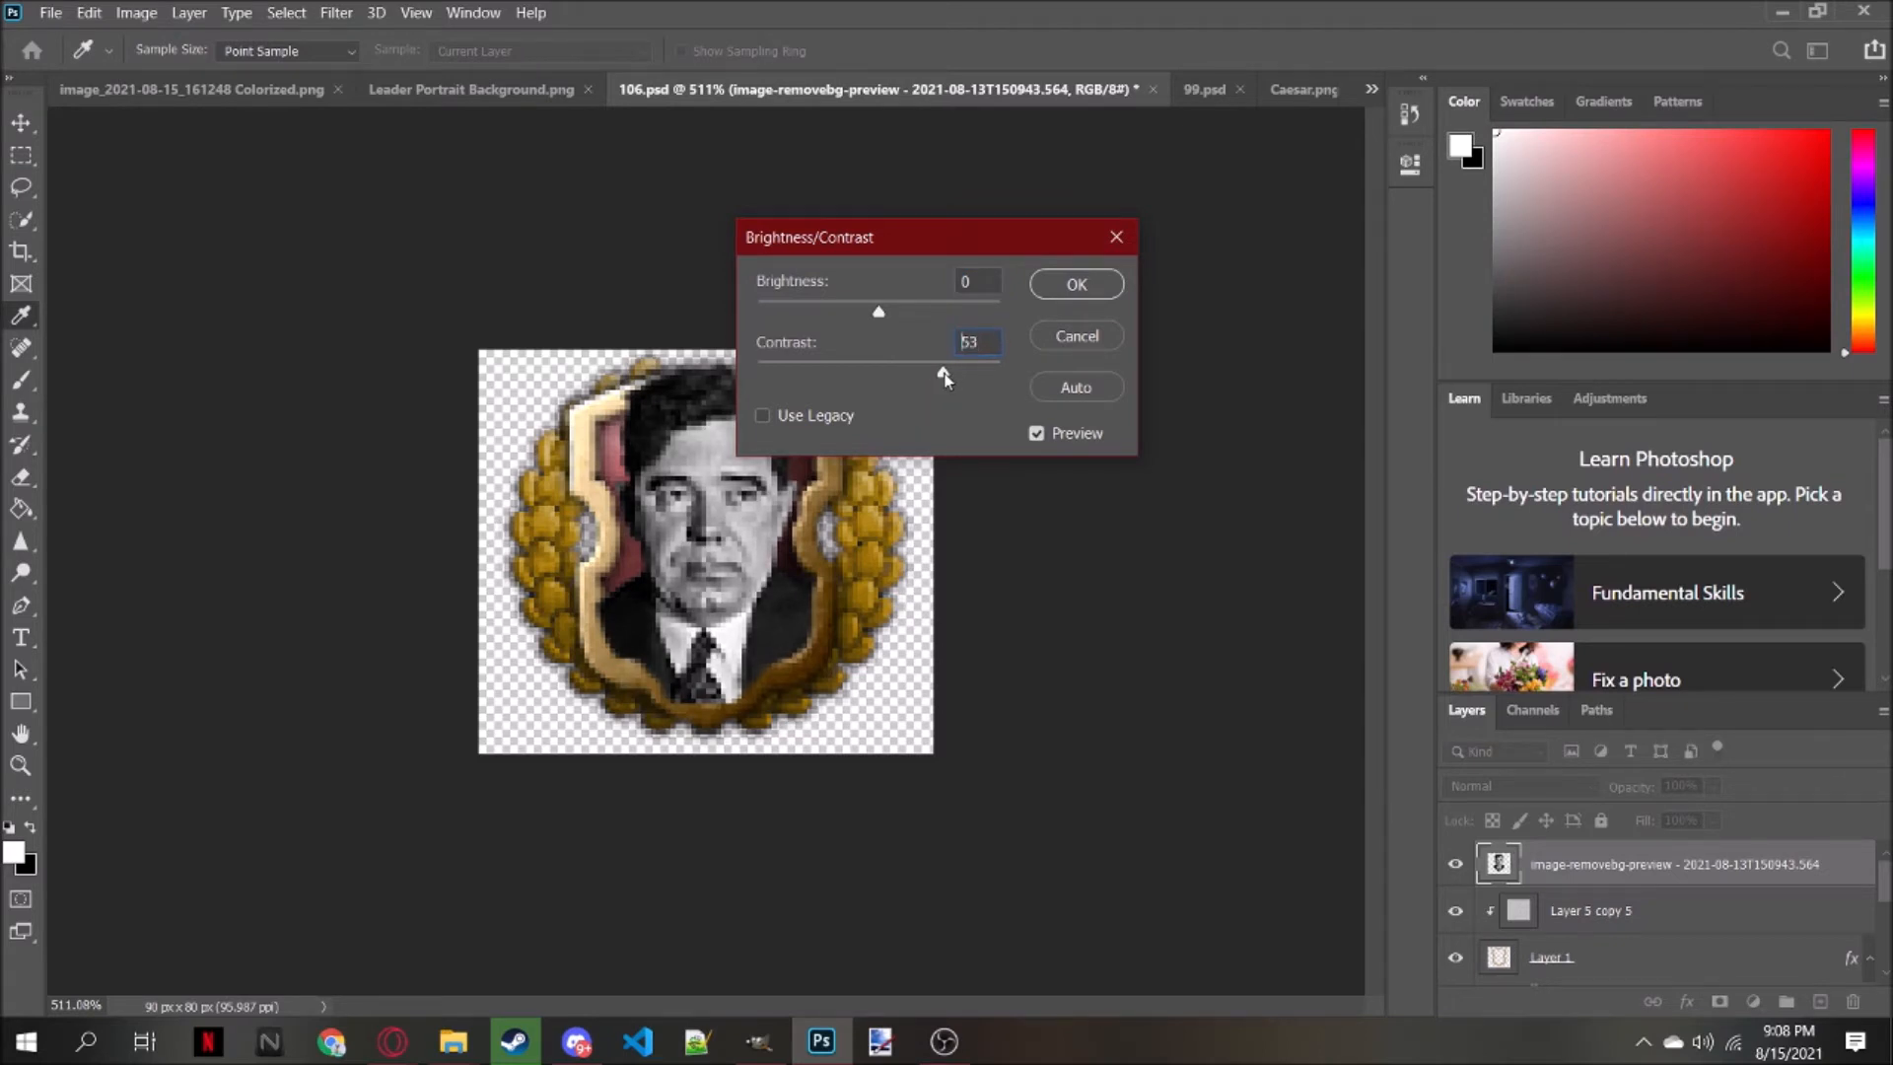
left_click_drag(953, 373, 953, 375)
left_click_drag(875, 315, 876, 315)
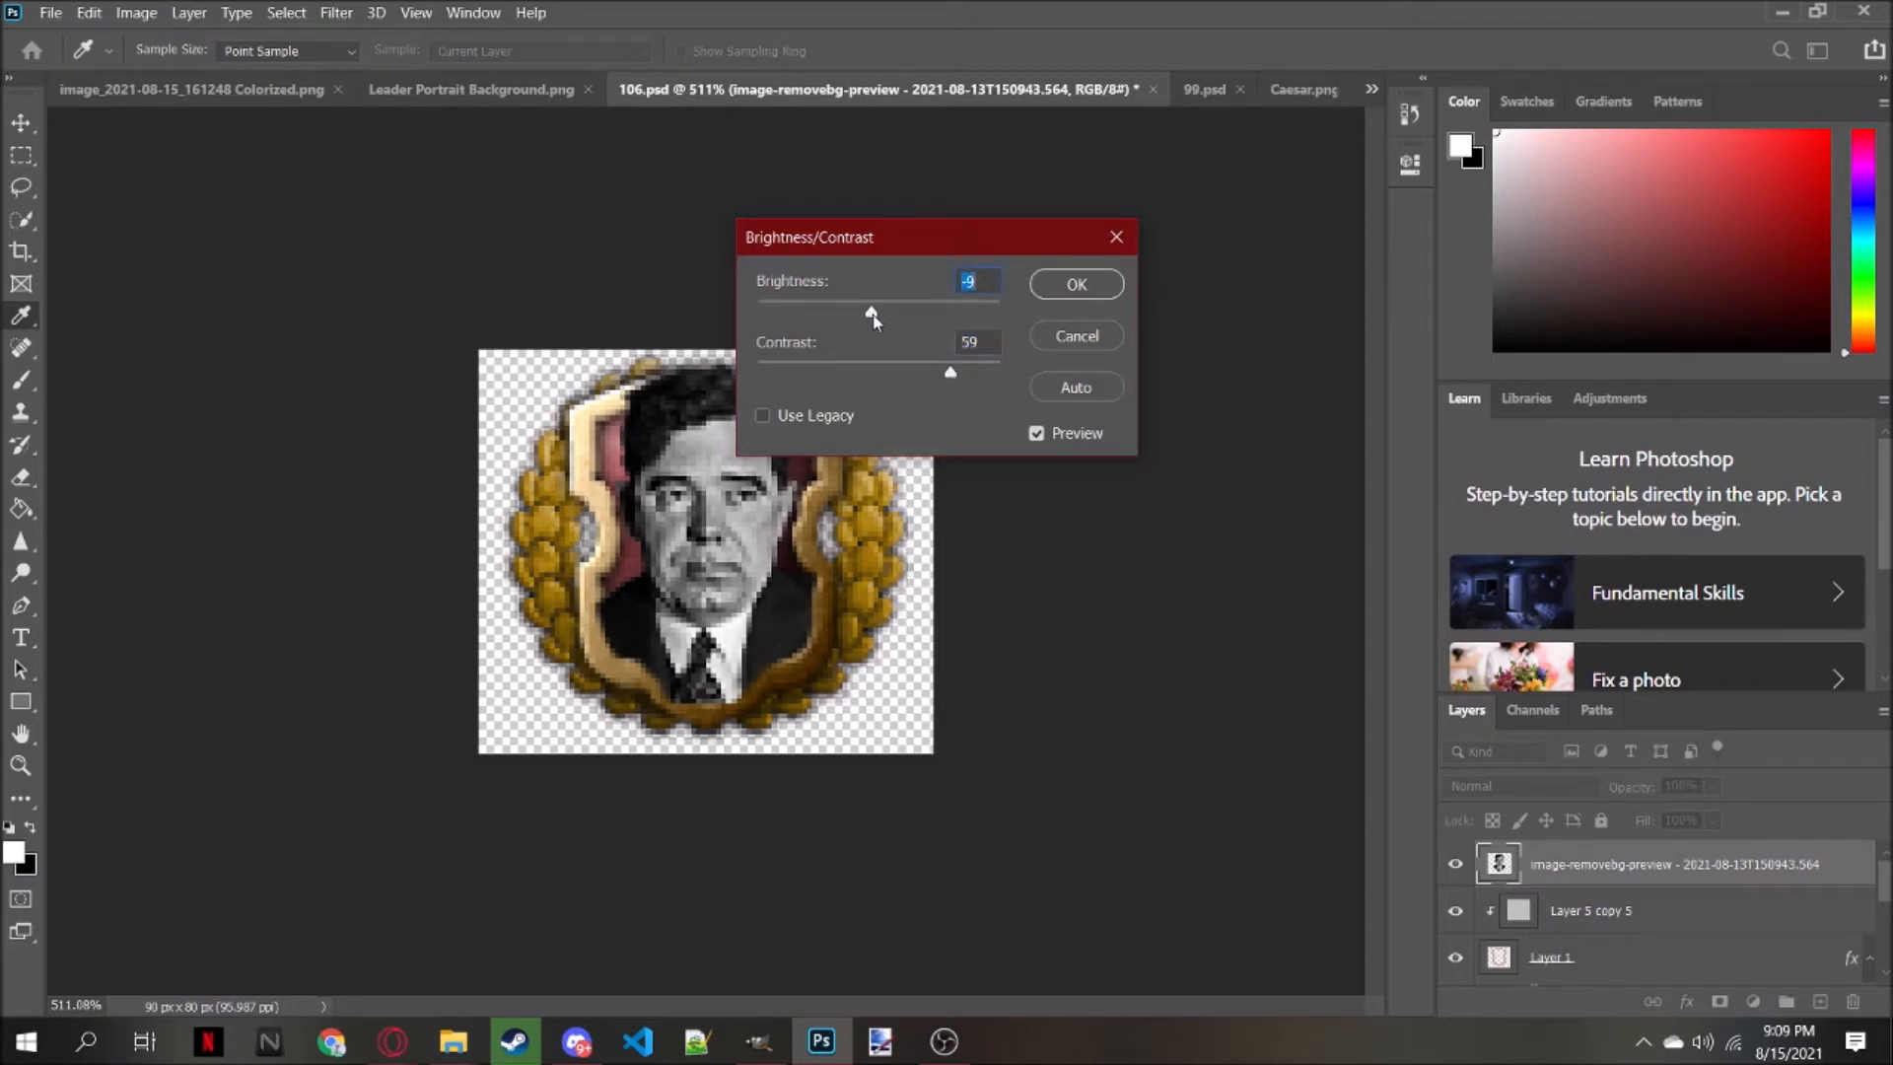
left_click_drag(873, 318, 869, 320)
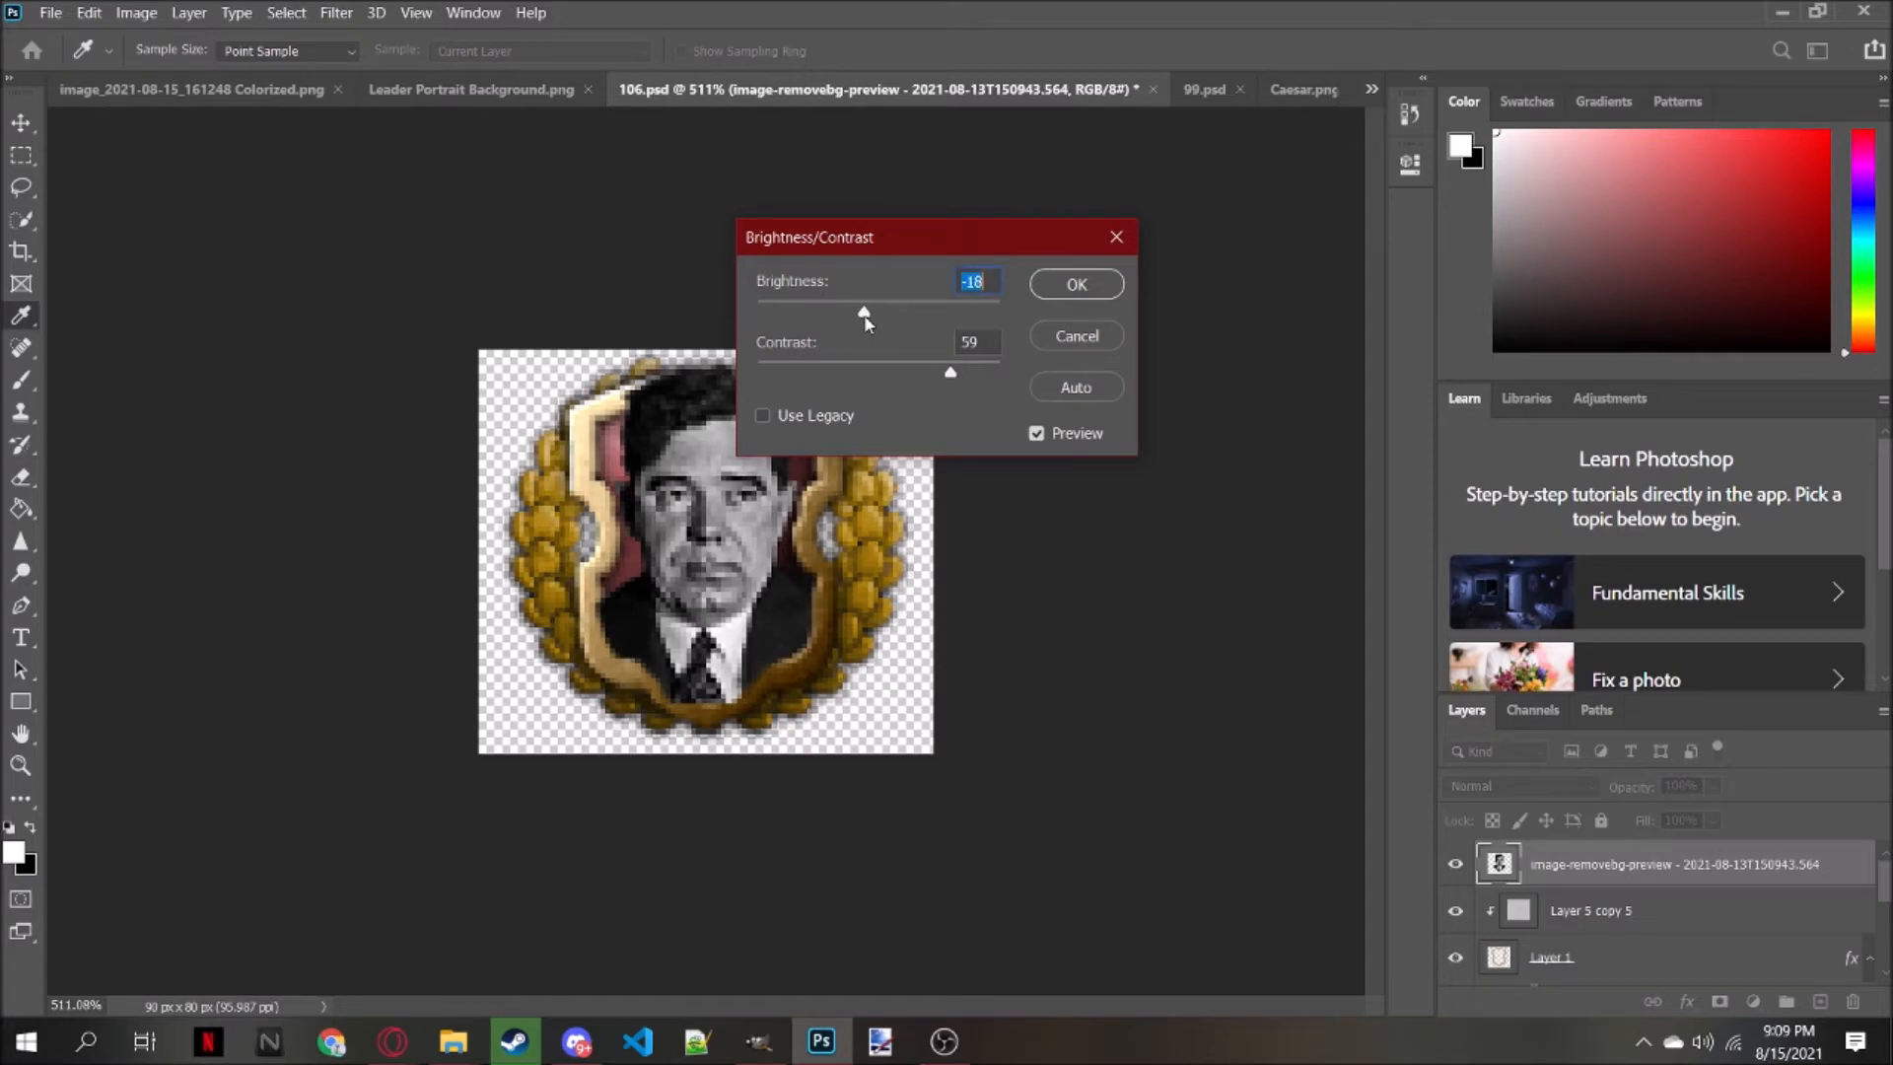
left_click(1078, 284)
key("e")
Apply a second Brightness/Contrast adjustment to the portrait layer, raising the contrast to about 32
scroll(814, 269, "down", 10)
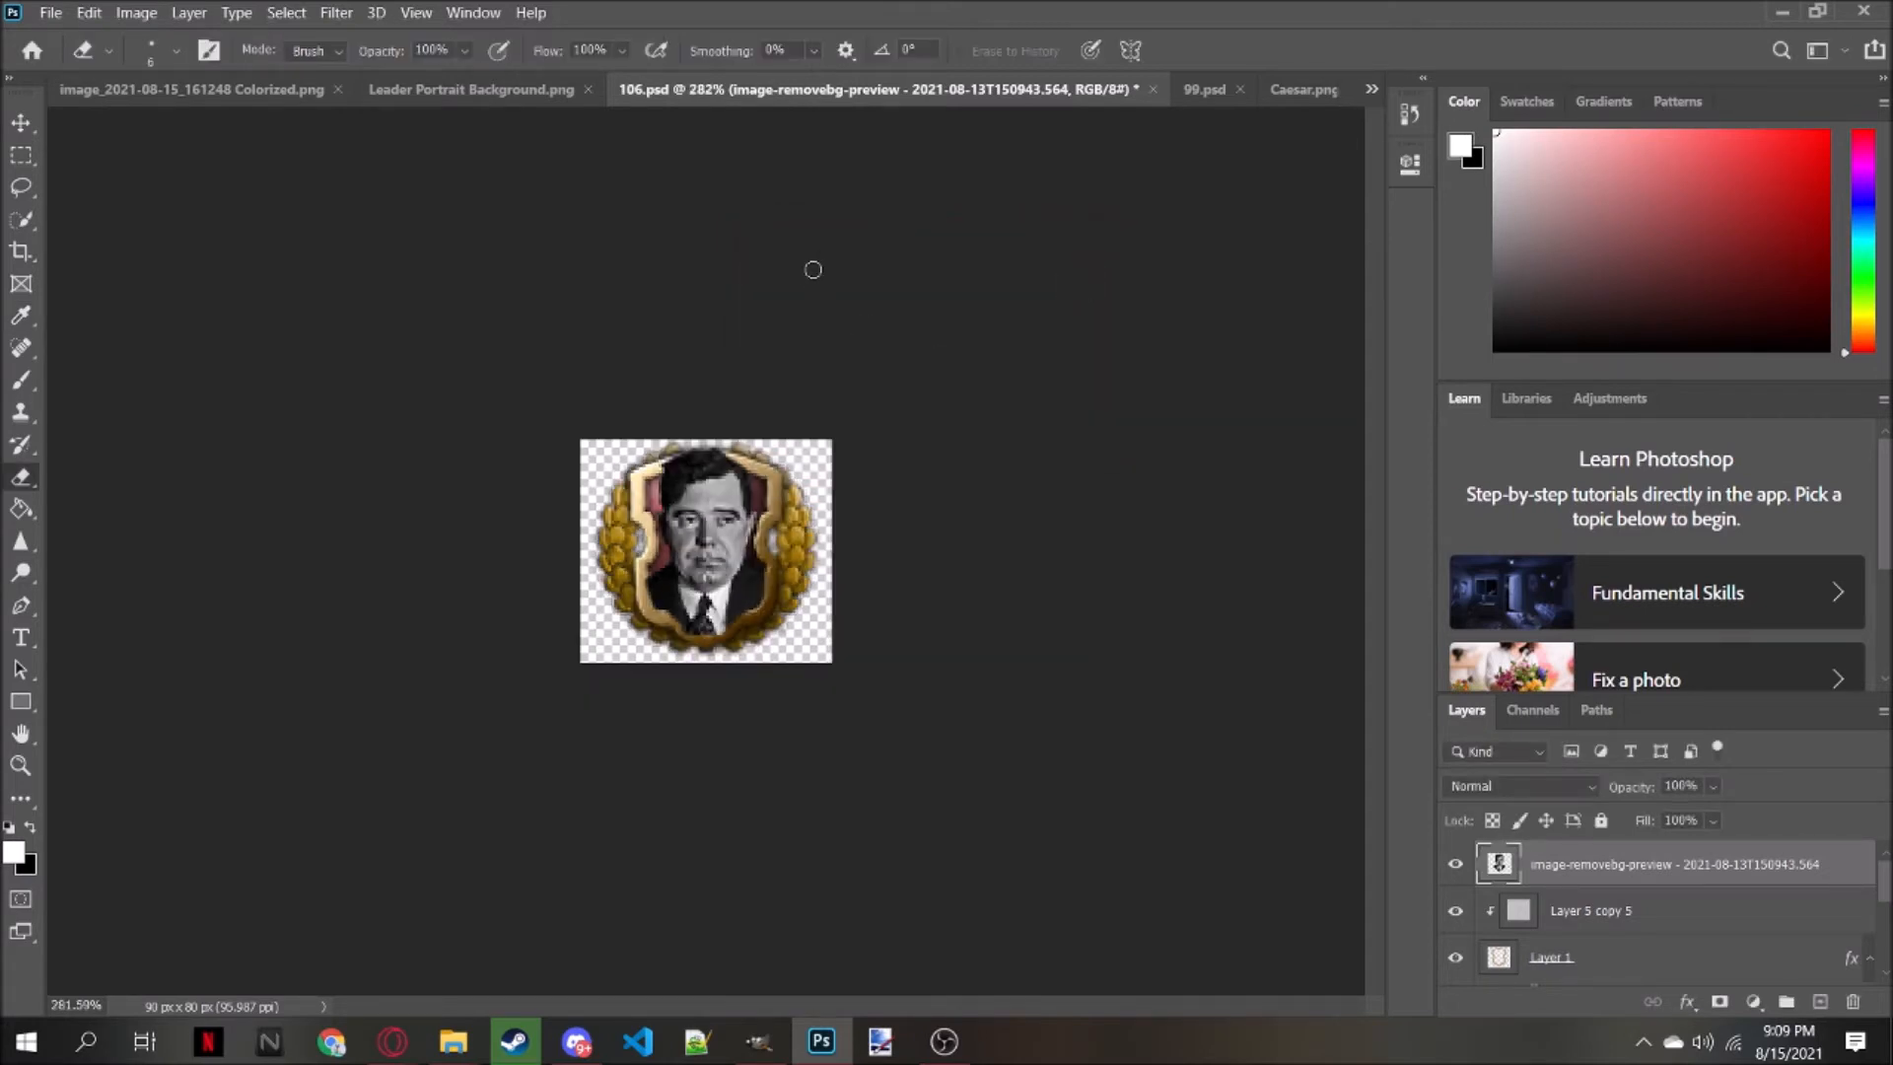
scroll(814, 269, "up", 5)
scroll(813, 269, "down", 3)
scroll(813, 269, "up", 1)
scroll(813, 269, "up", 4)
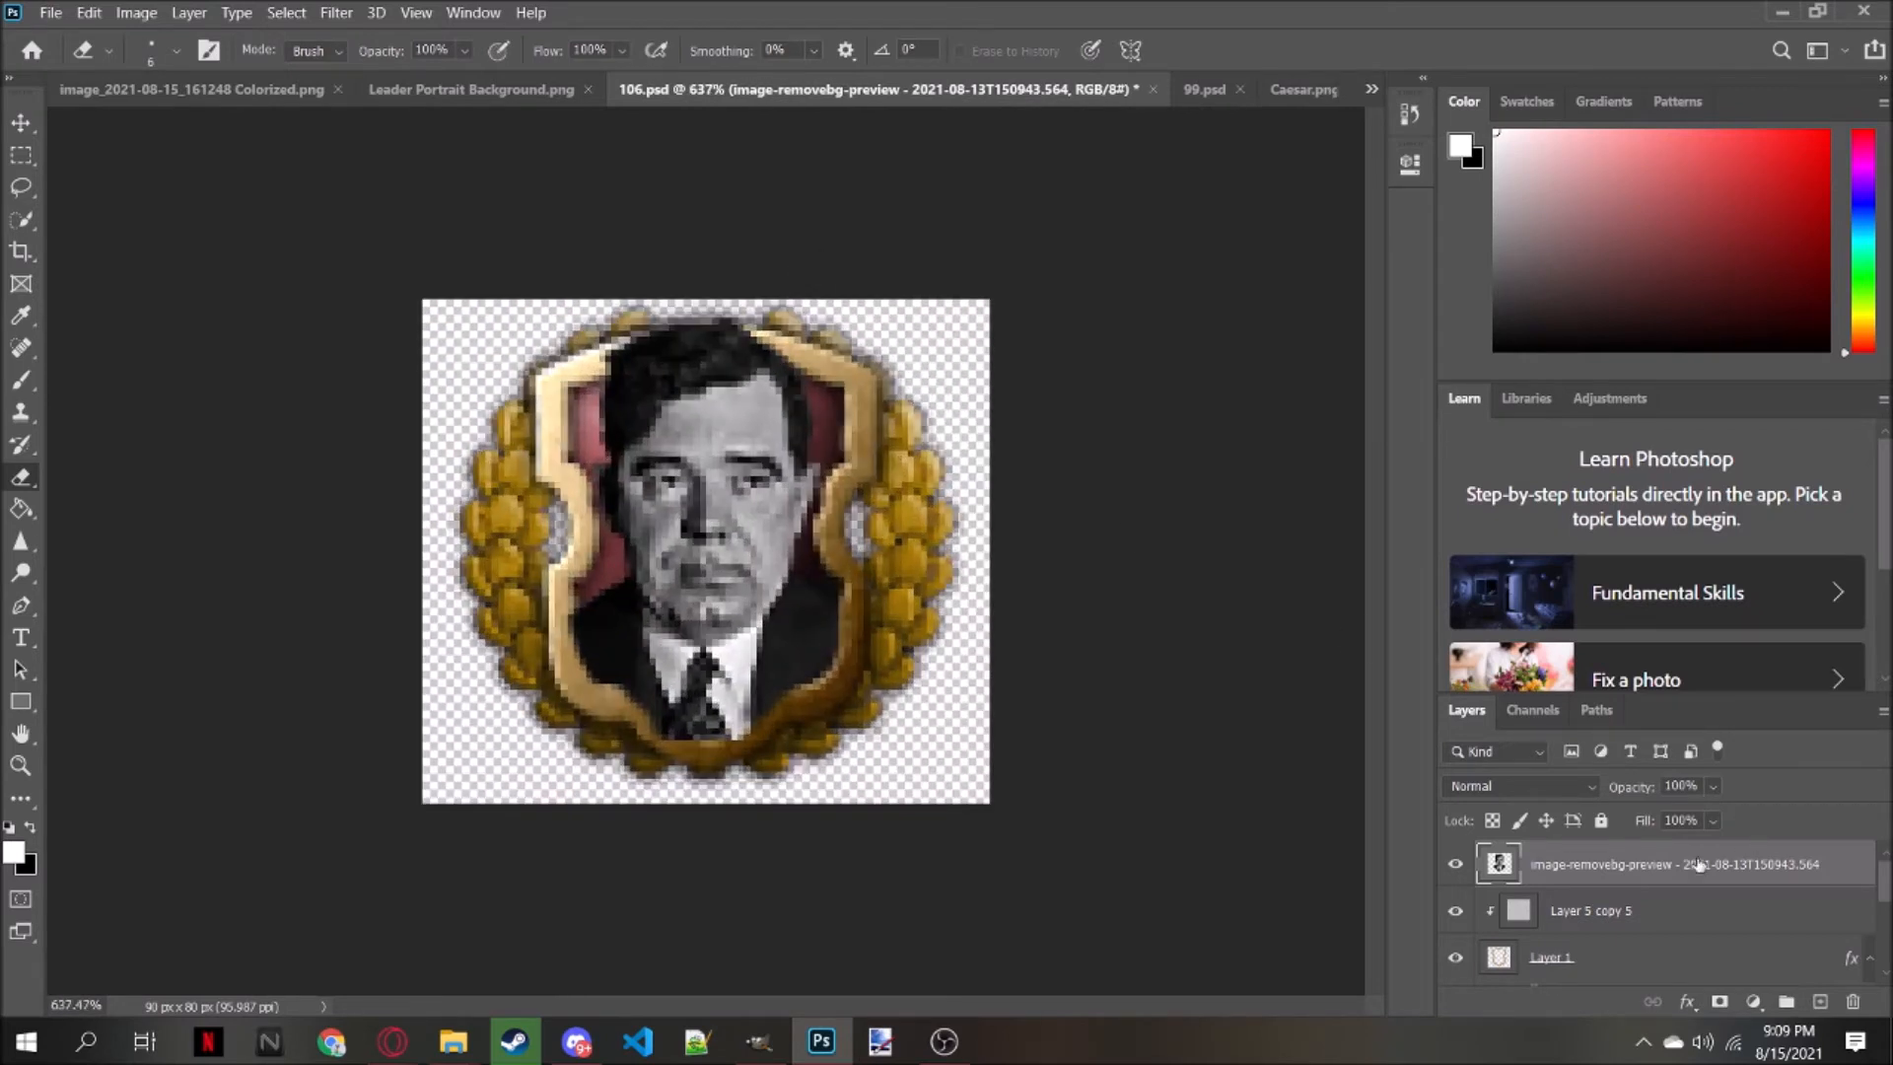
left_click(136, 12)
mouse_move(178, 72)
left_click(473, 69)
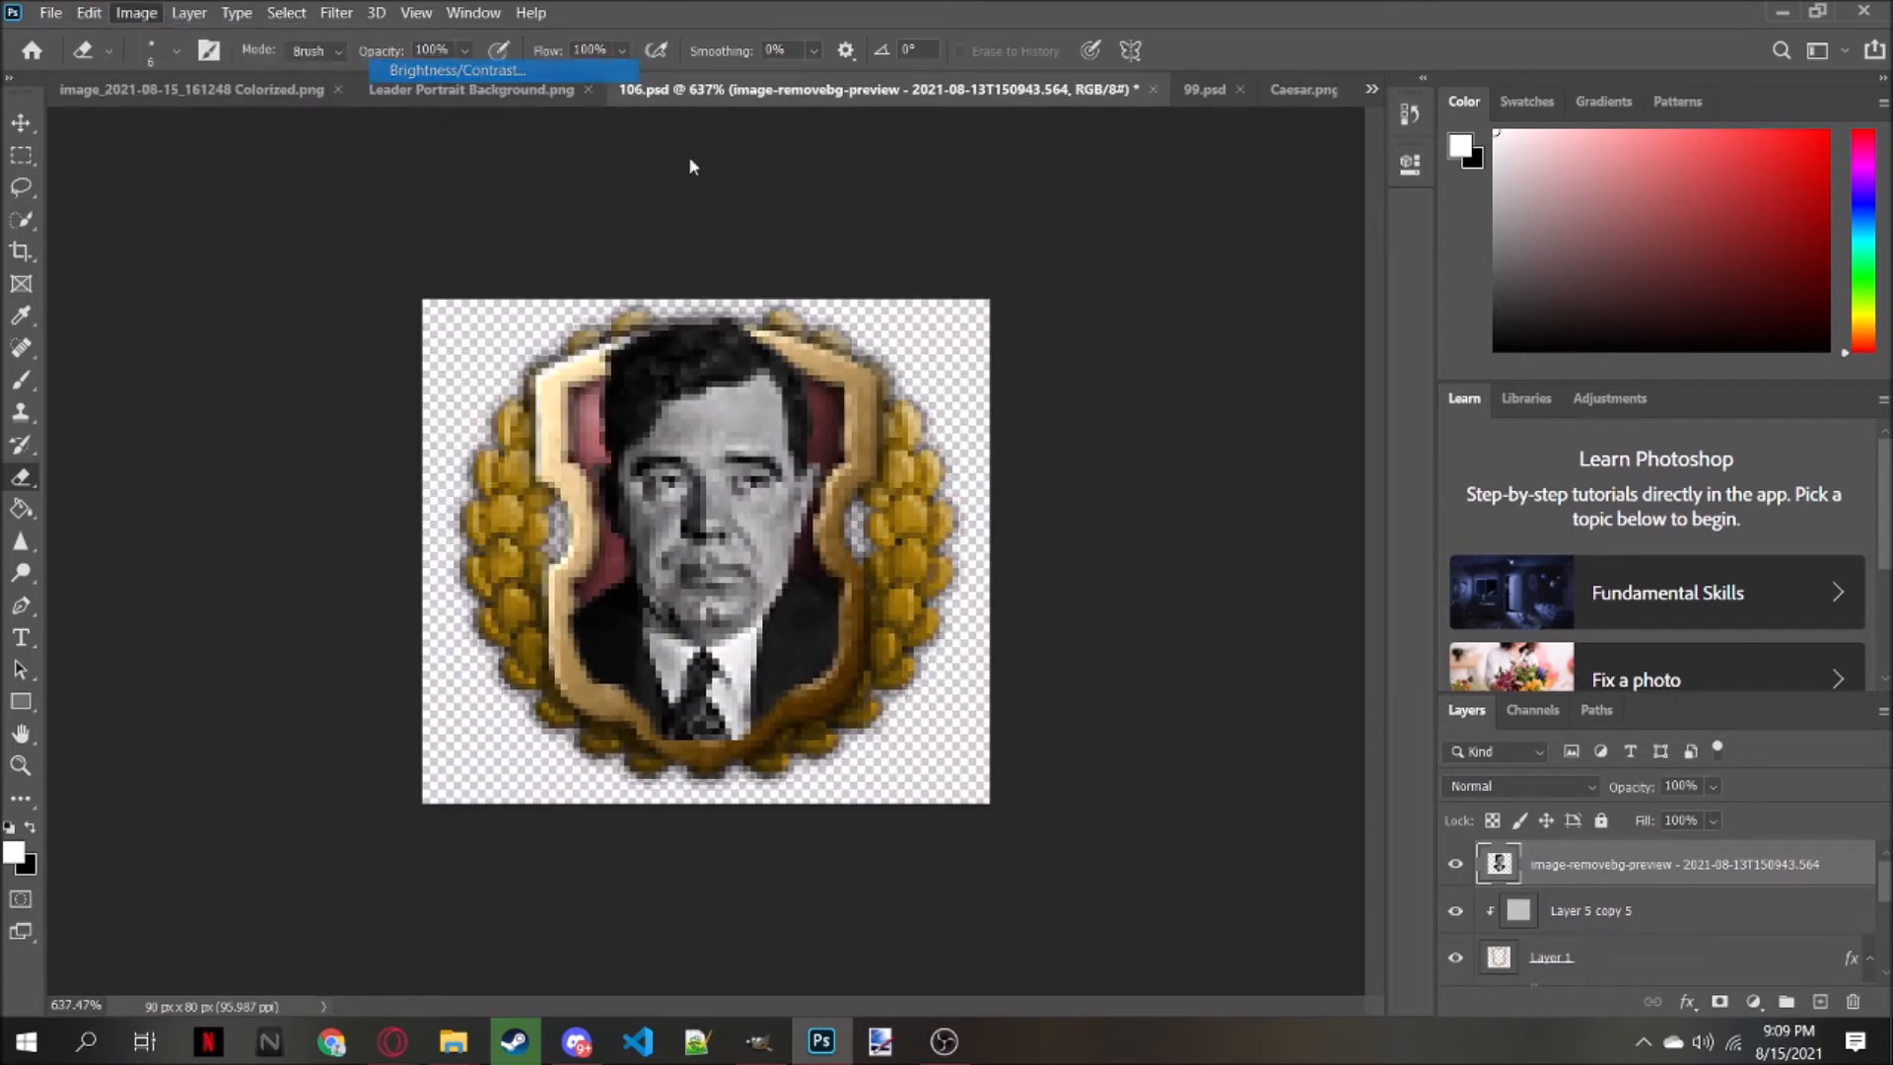
left_click_drag(931, 369, 919, 377)
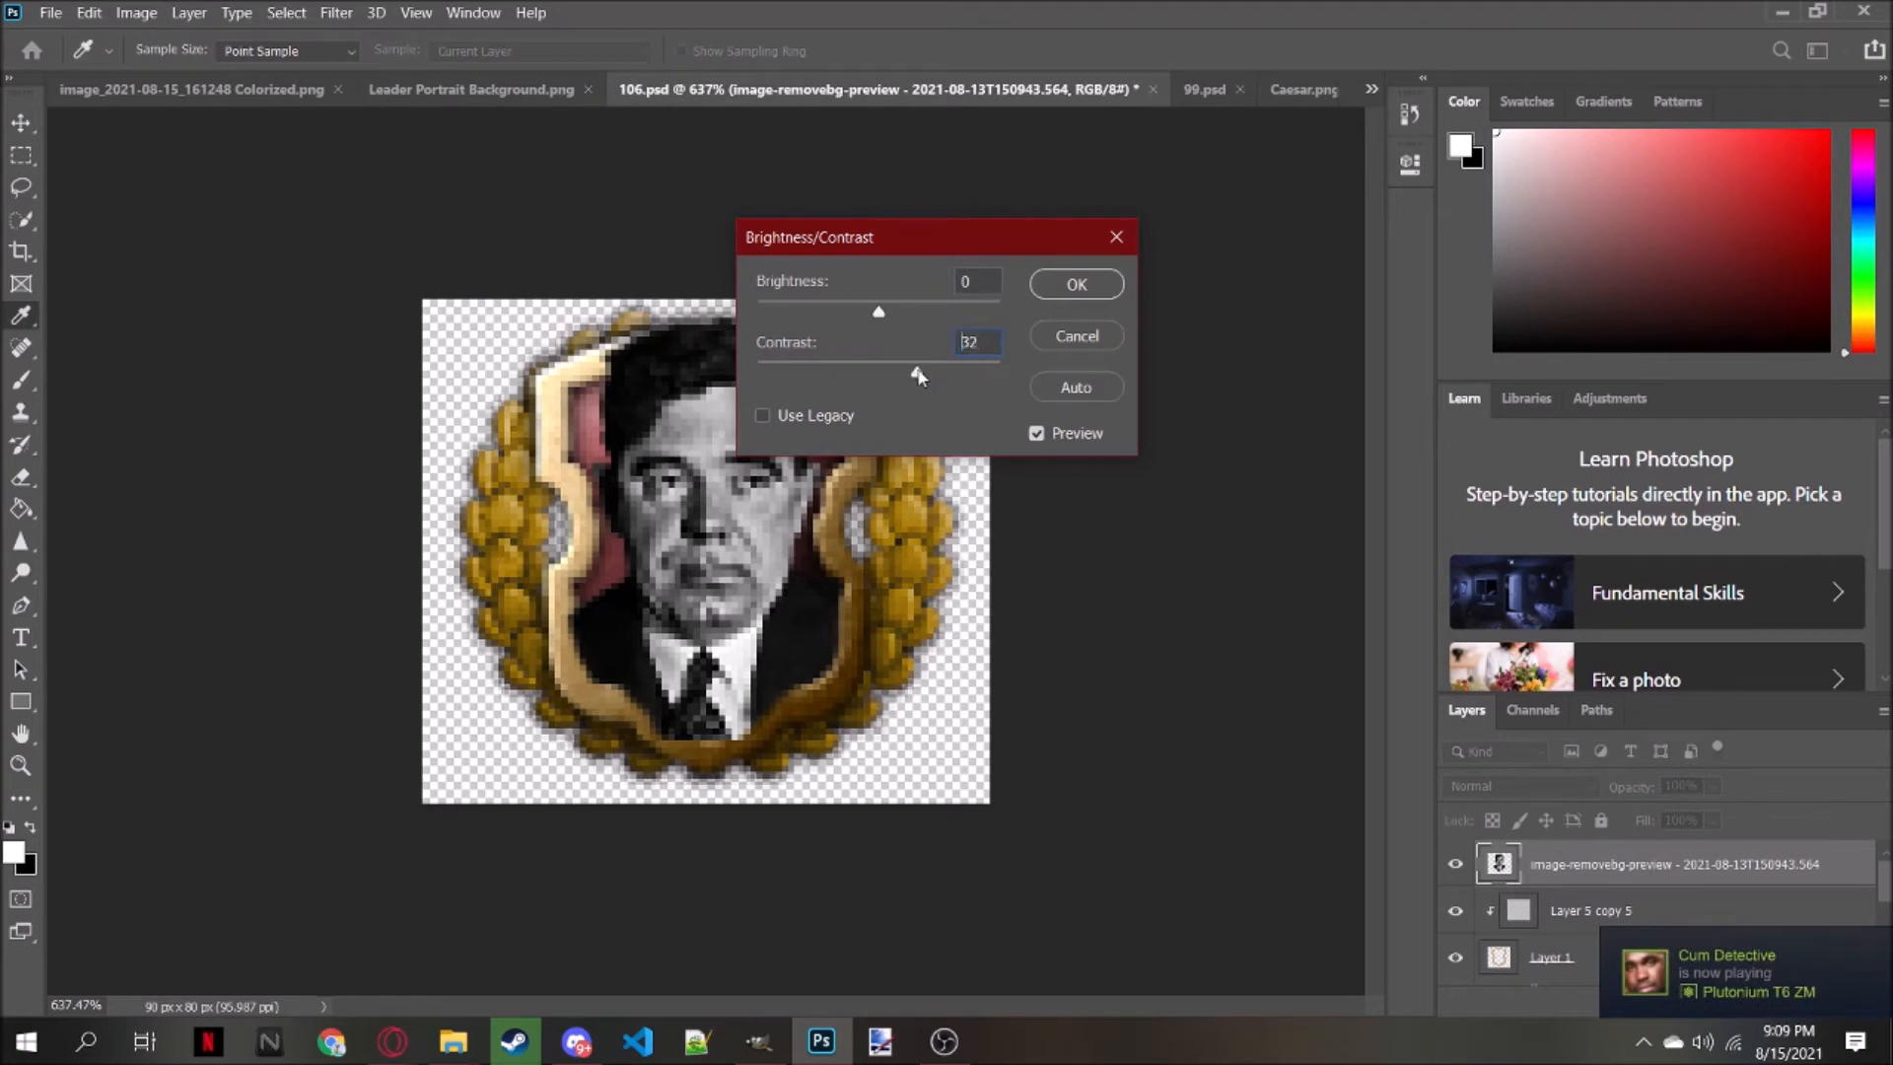
left_click(1048, 298)
Check how the portrait's contrast reads inside the shield frame at small and enlarged icon sizes
scroll(834, 338, "down", 3)
scroll(833, 338, "down", 3)
scroll(833, 338, "up", 4)
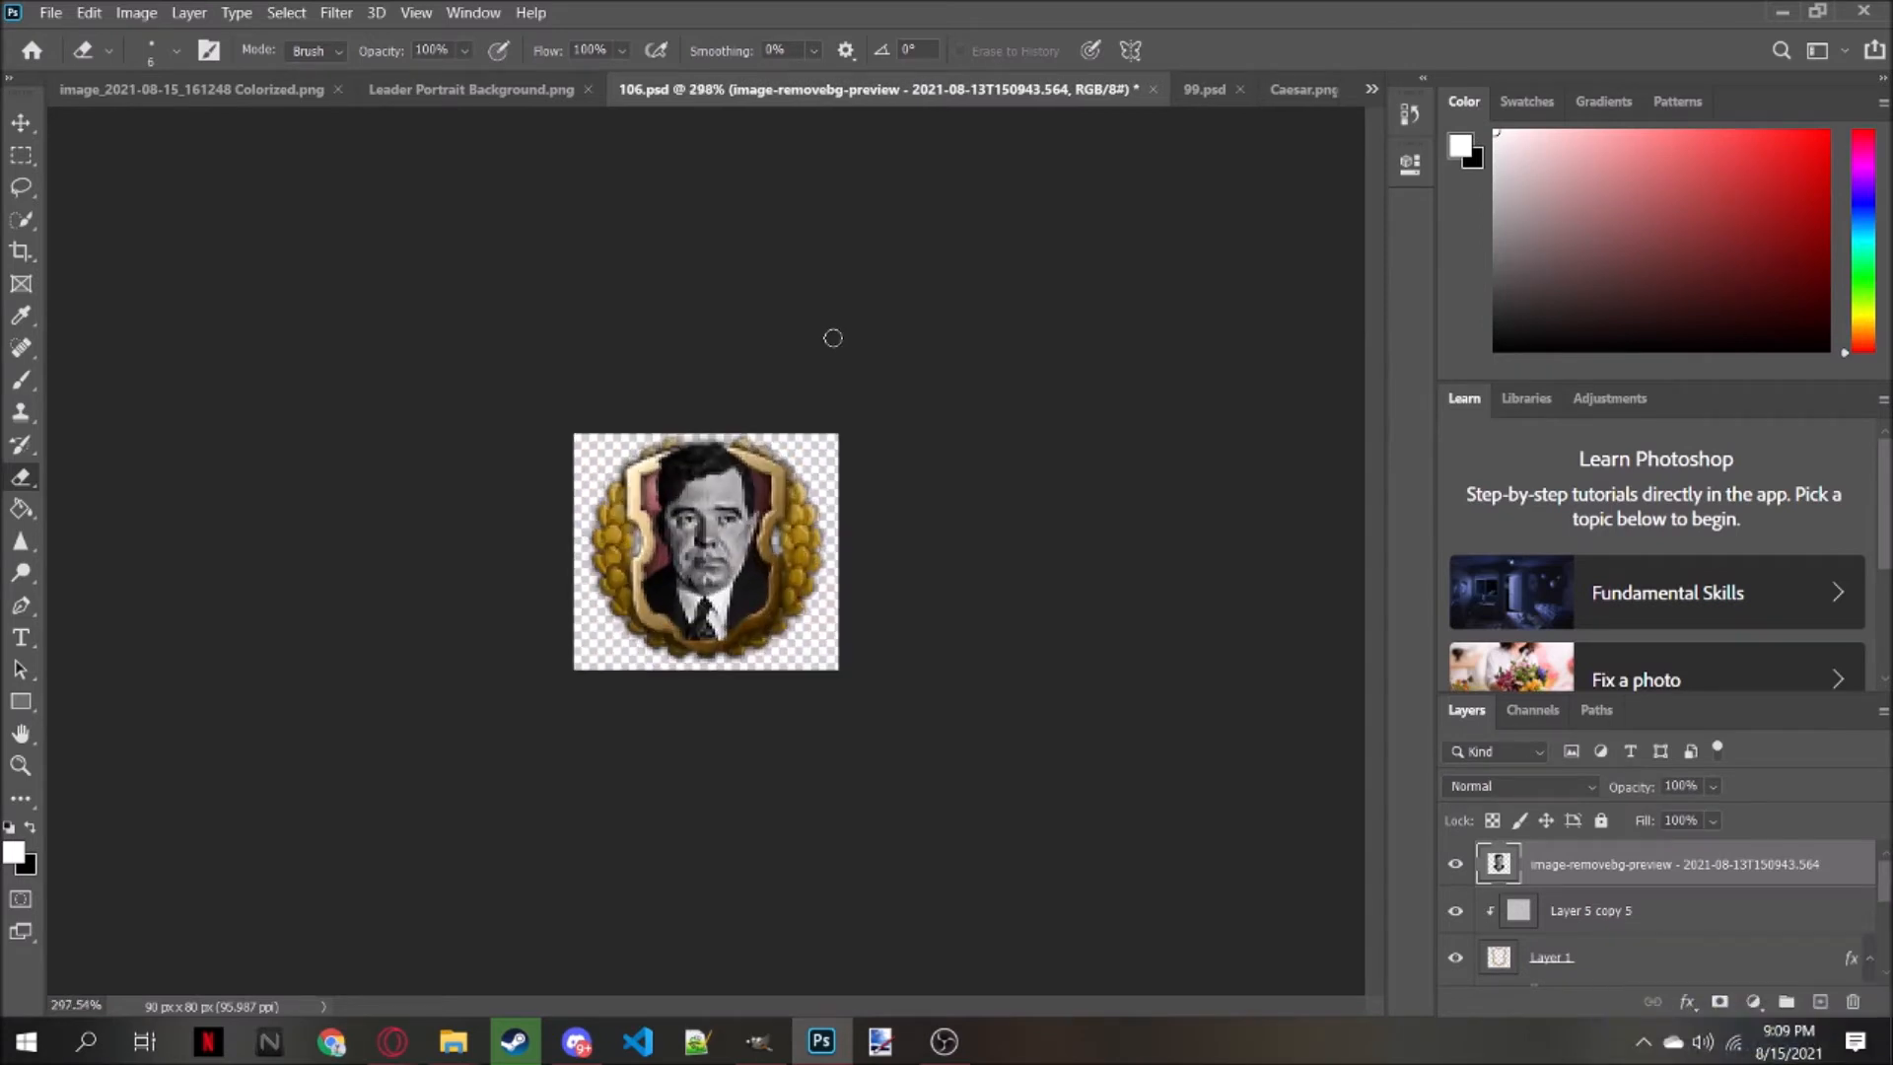
scroll(833, 338, "up", 2)
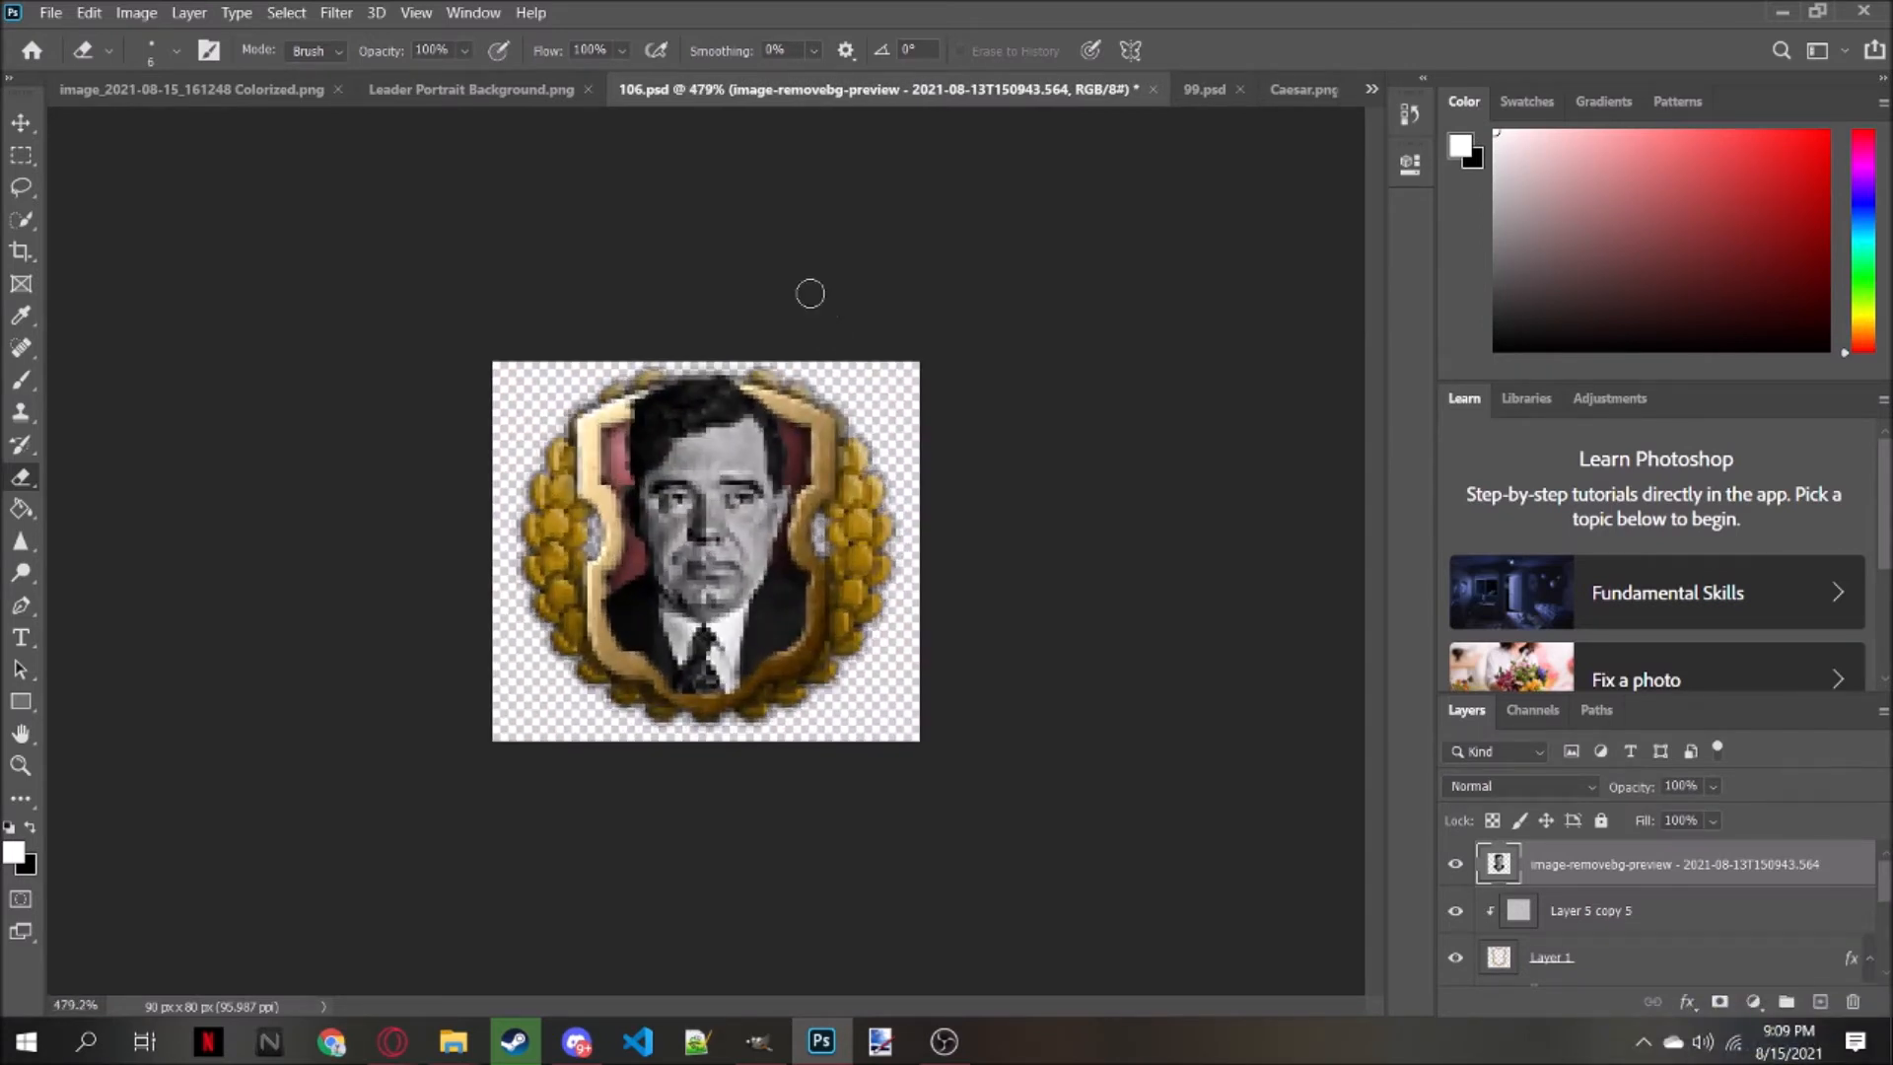
scroll(809, 293, "down", 2)
scroll(809, 293, "down", 3)
scroll(809, 292, "up", 4)
scroll(809, 293, "down", 3)
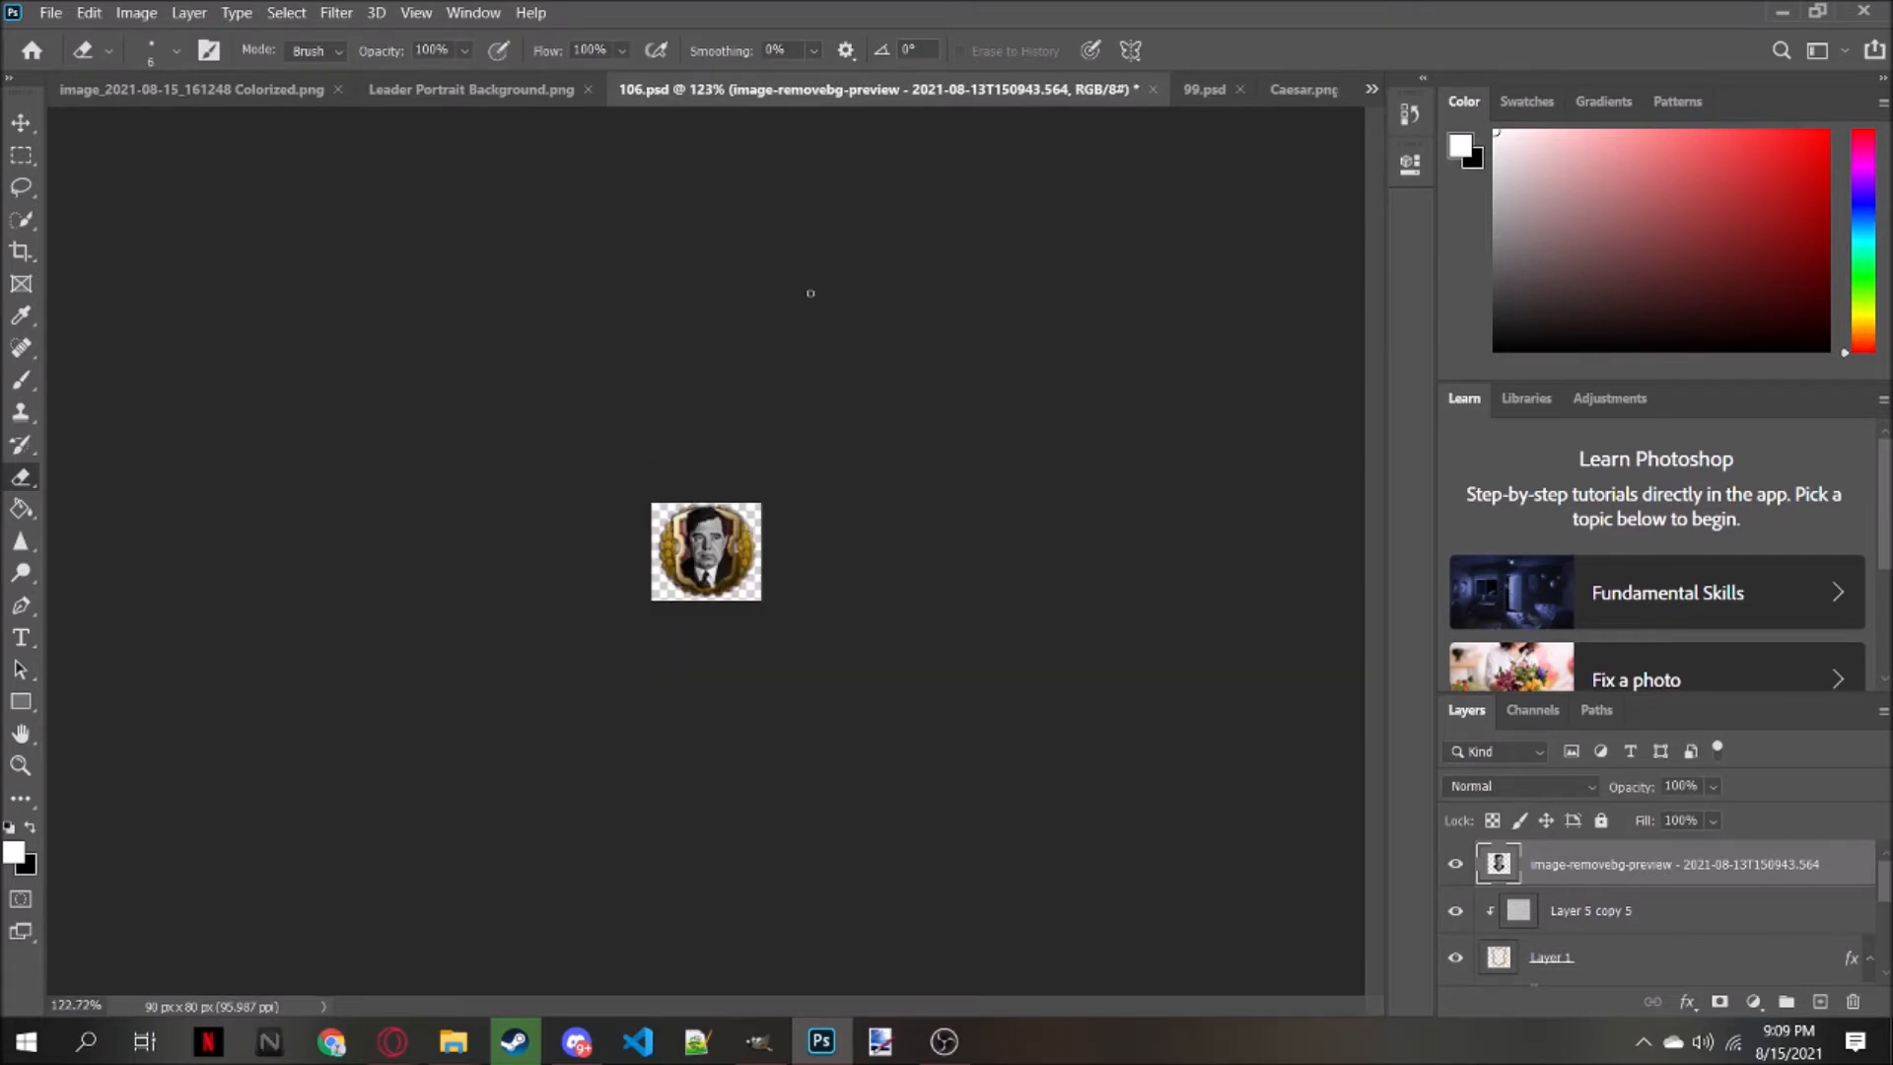
Add a black Multiply Outer Glow to the portrait layer with 2% spread, 5 px size and slightly reduced opacity
scroll(809, 293, "up", 5)
left_click(1686, 1002)
left_click(1695, 962)
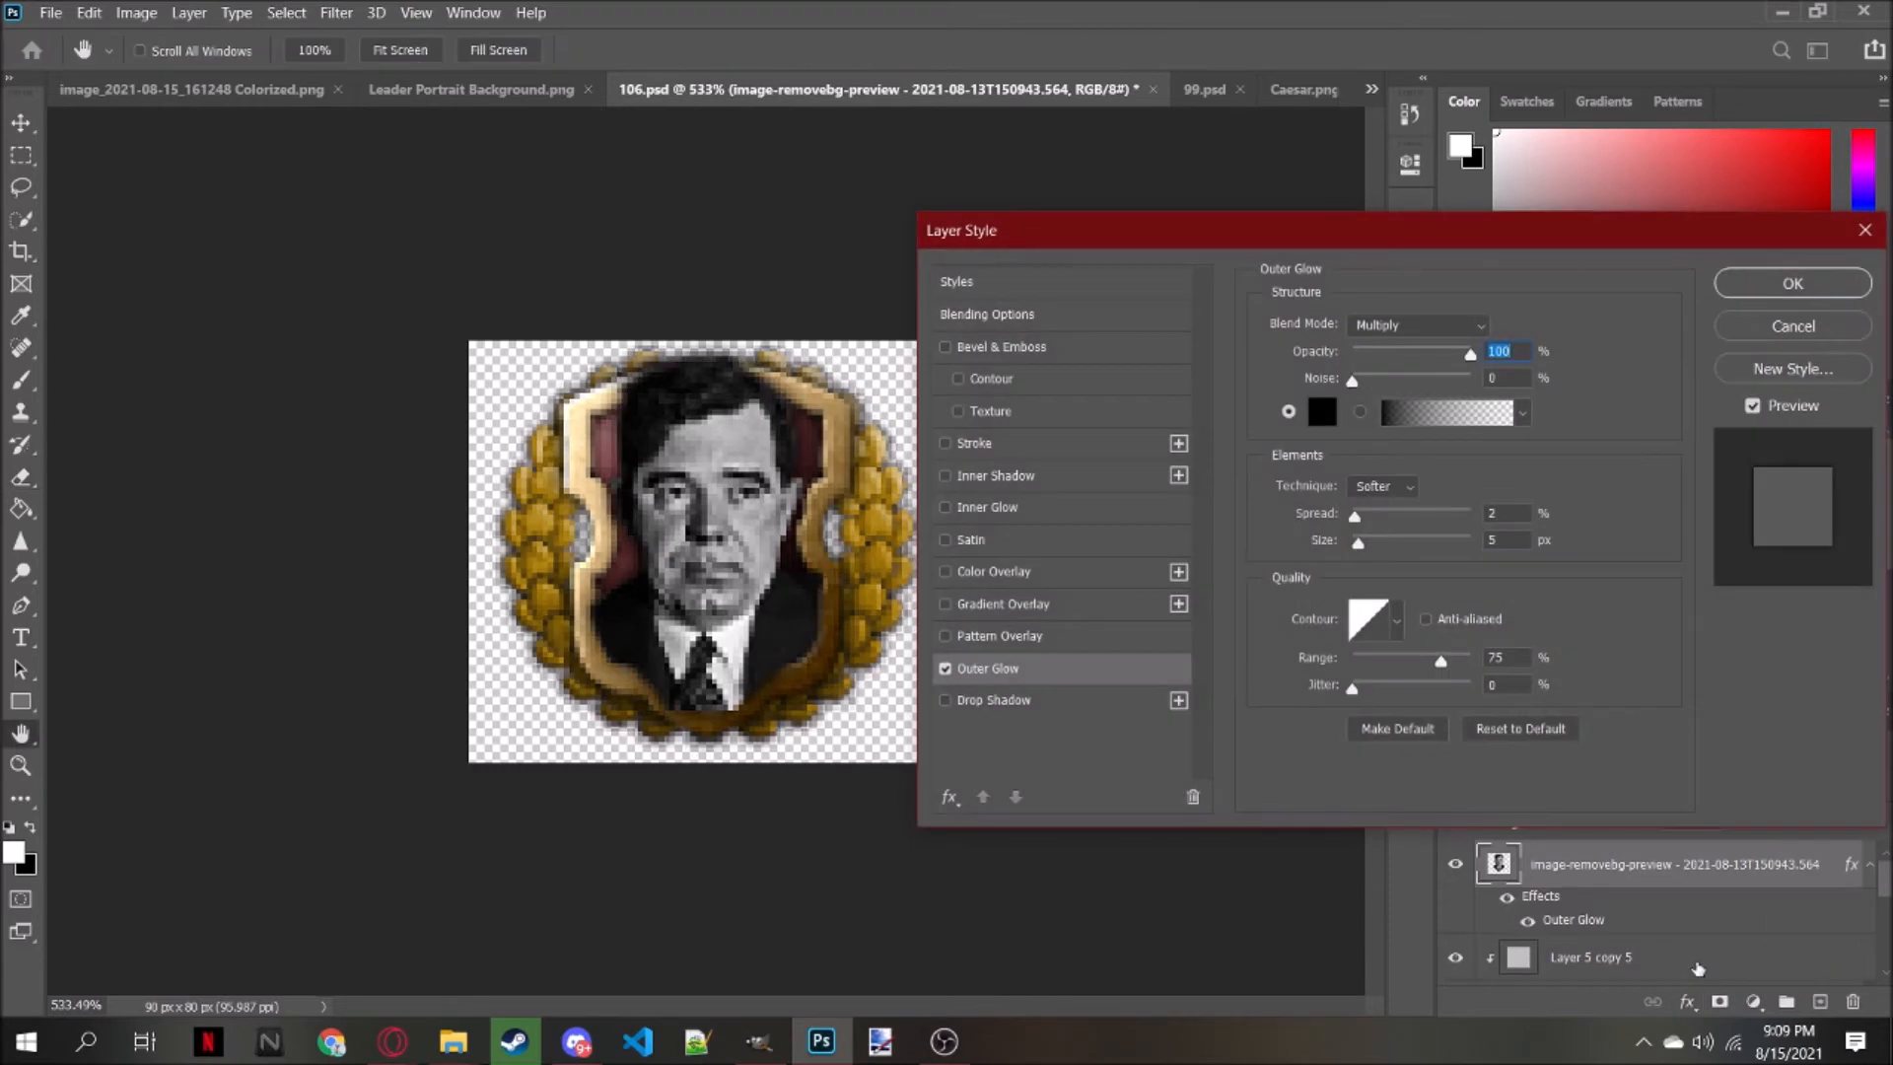
left_click_drag(1466, 353, 1453, 355)
left_click(1809, 283)
scroll(795, 390, "down", 5)
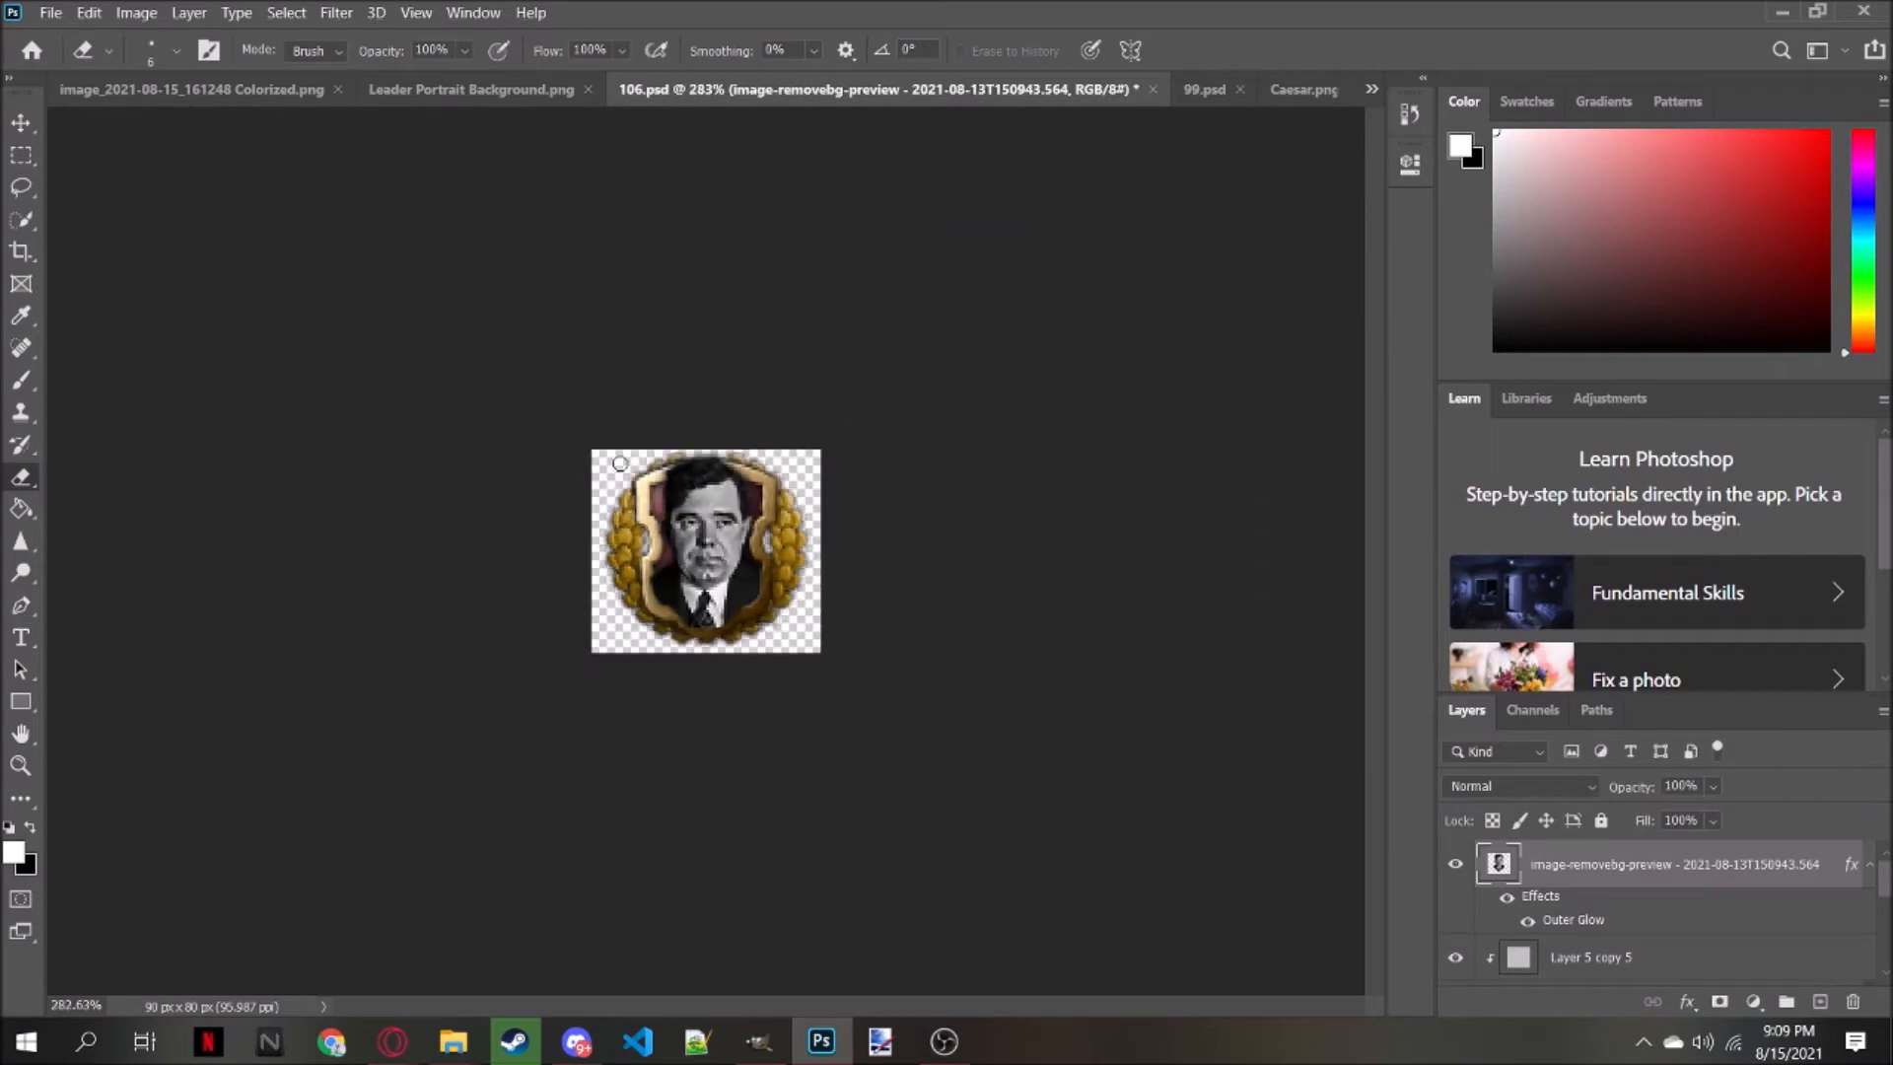
scroll(795, 391, "up", 3)
scroll(796, 390, "up", 4)
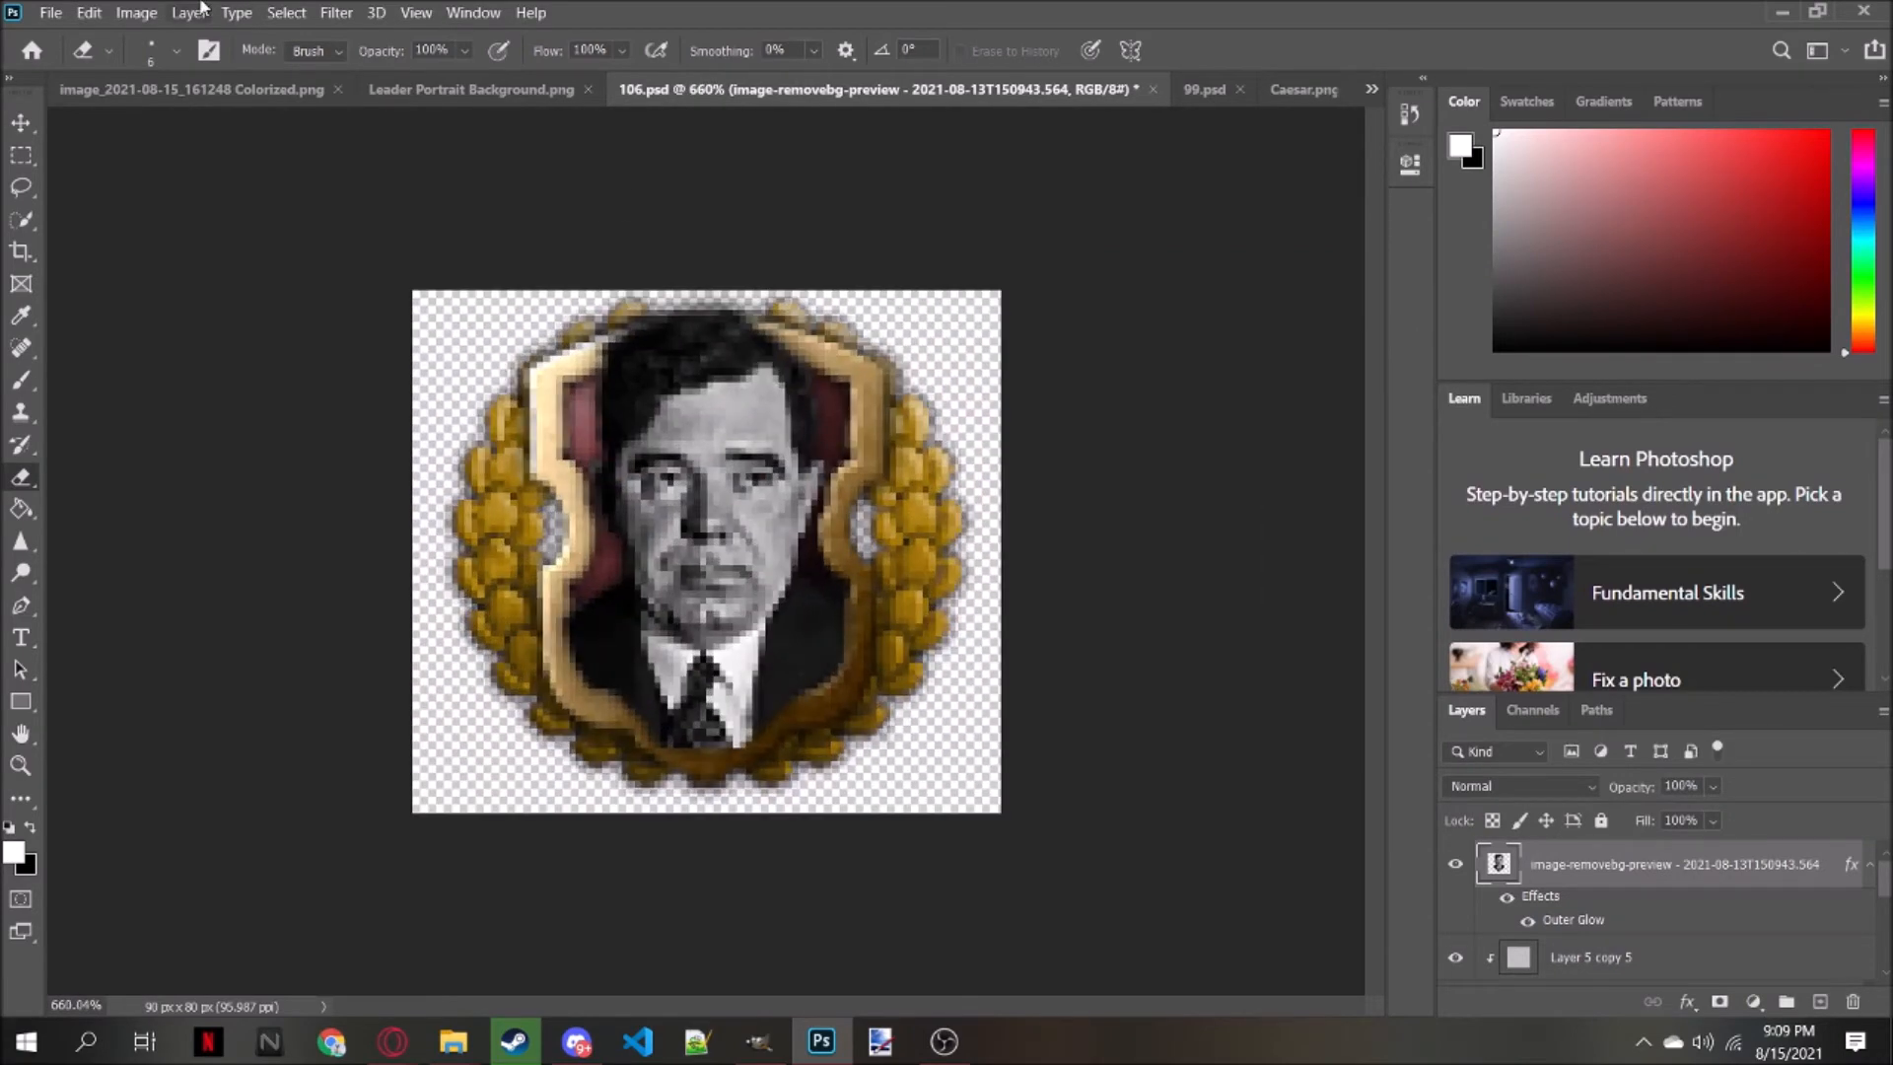
Open the Banner4Gold image from the focus_icon_making folder of the BCP-PoF Database
left_click(55, 11)
left_click(62, 58)
scroll(882, 513, "up", 3)
left_click(885, 538)
double_click(1077, 355)
double_click(1257, 524)
scroll(1479, 507, "down", 3)
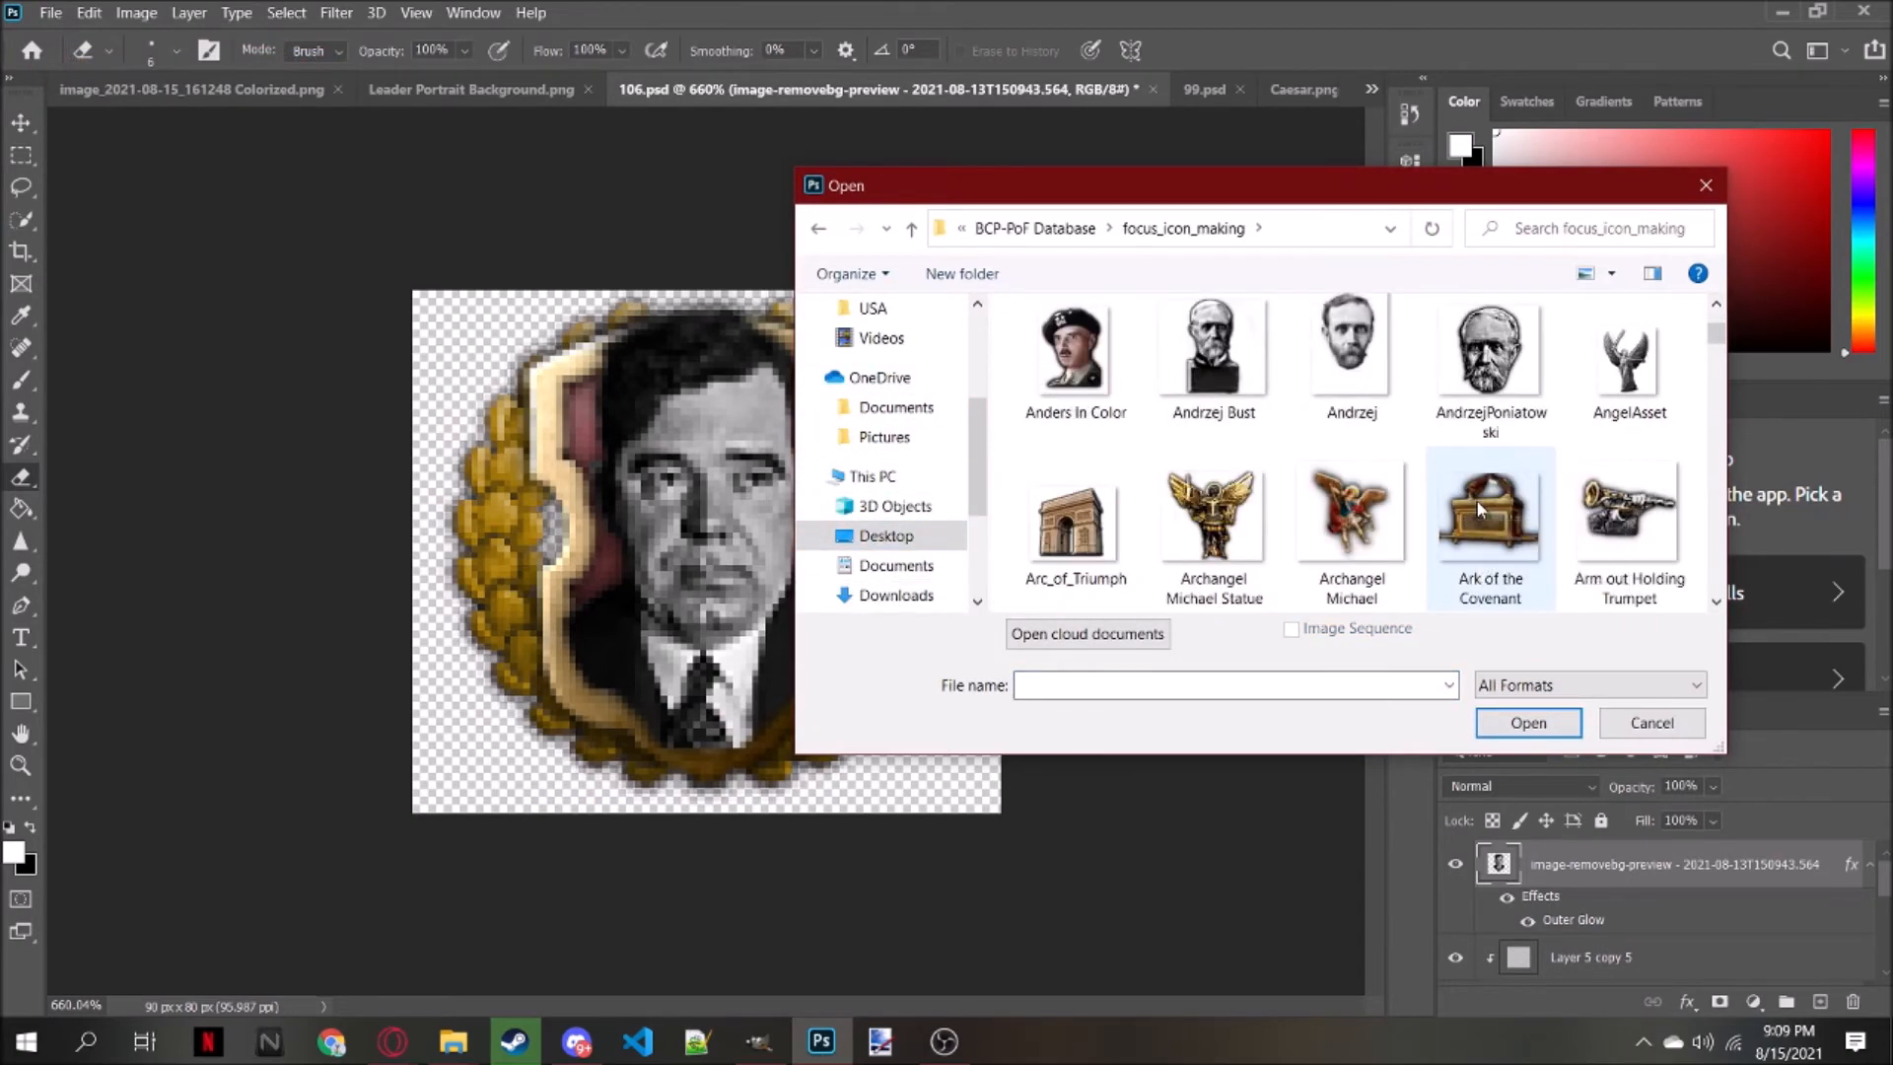
scroll(1478, 508, "down", 6)
scroll(1479, 507, "up", 2)
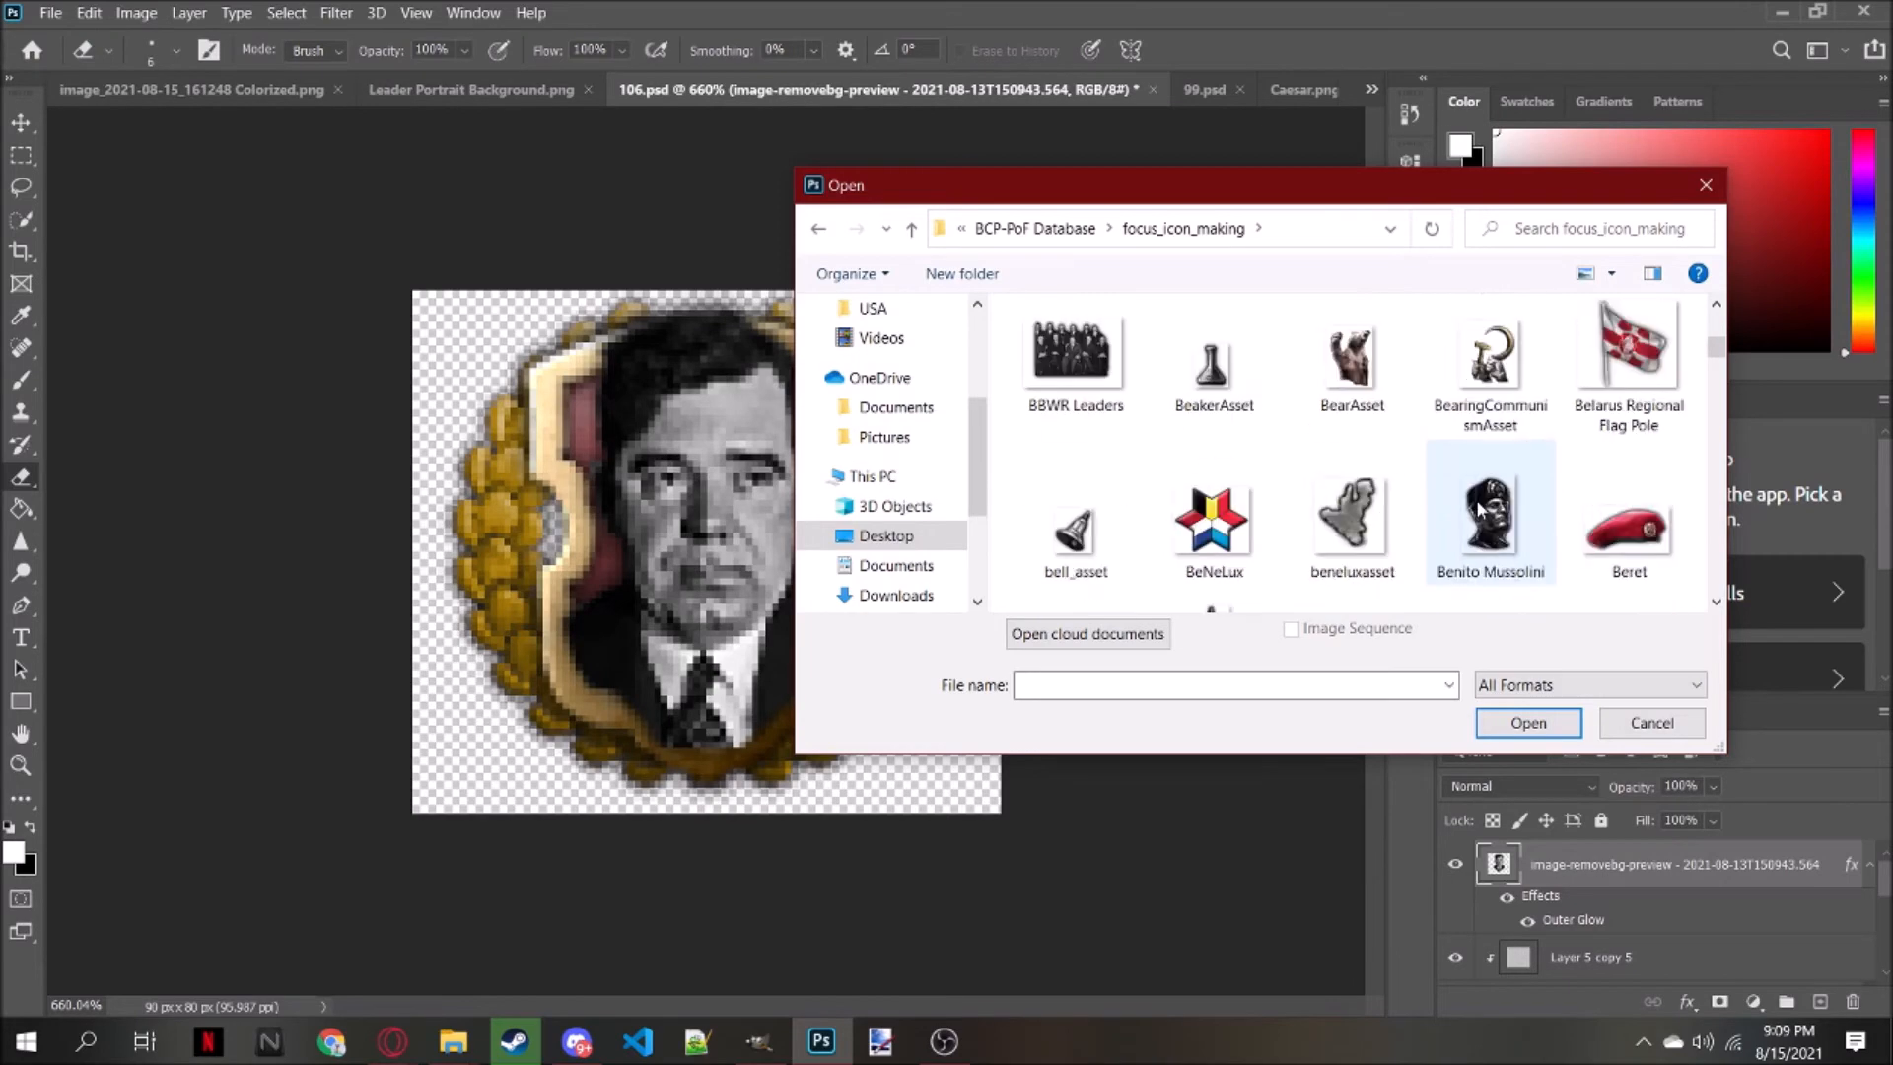
scroll(1478, 508, "up", 3)
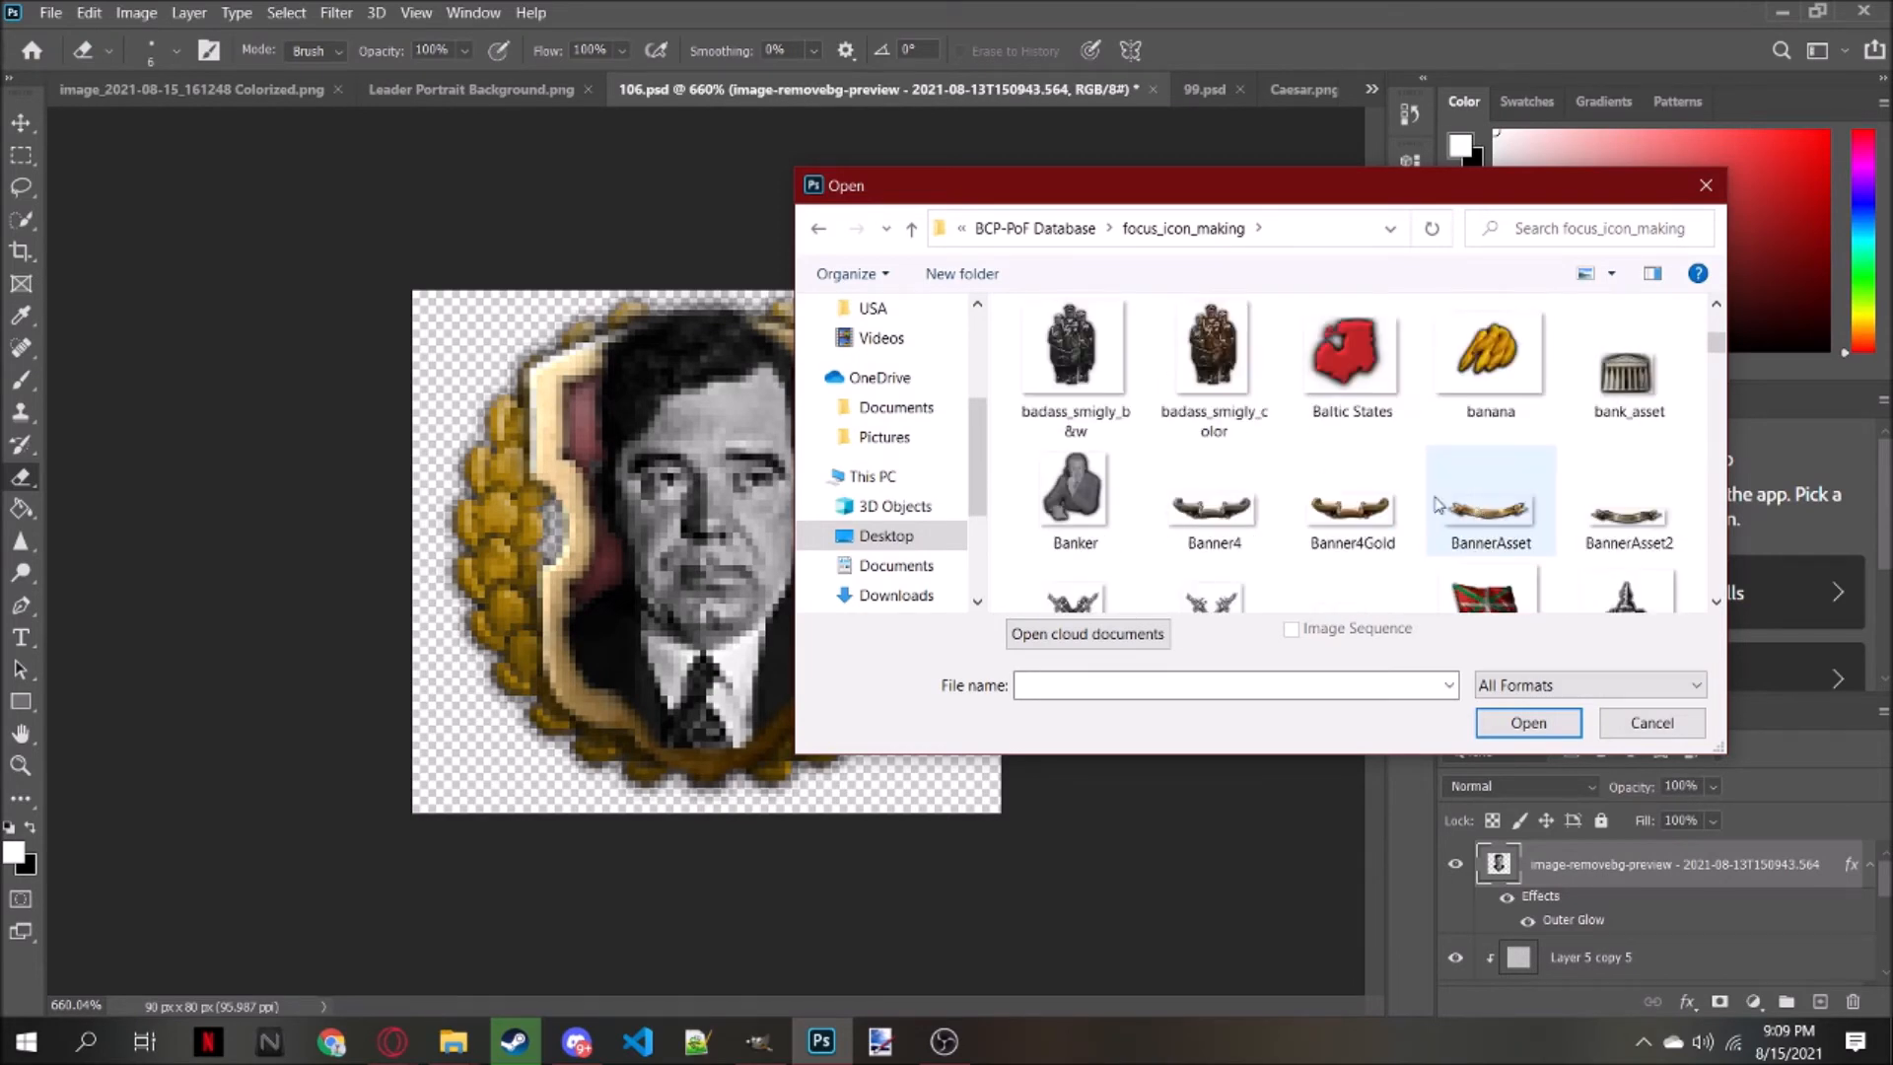
double_click(1371, 532)
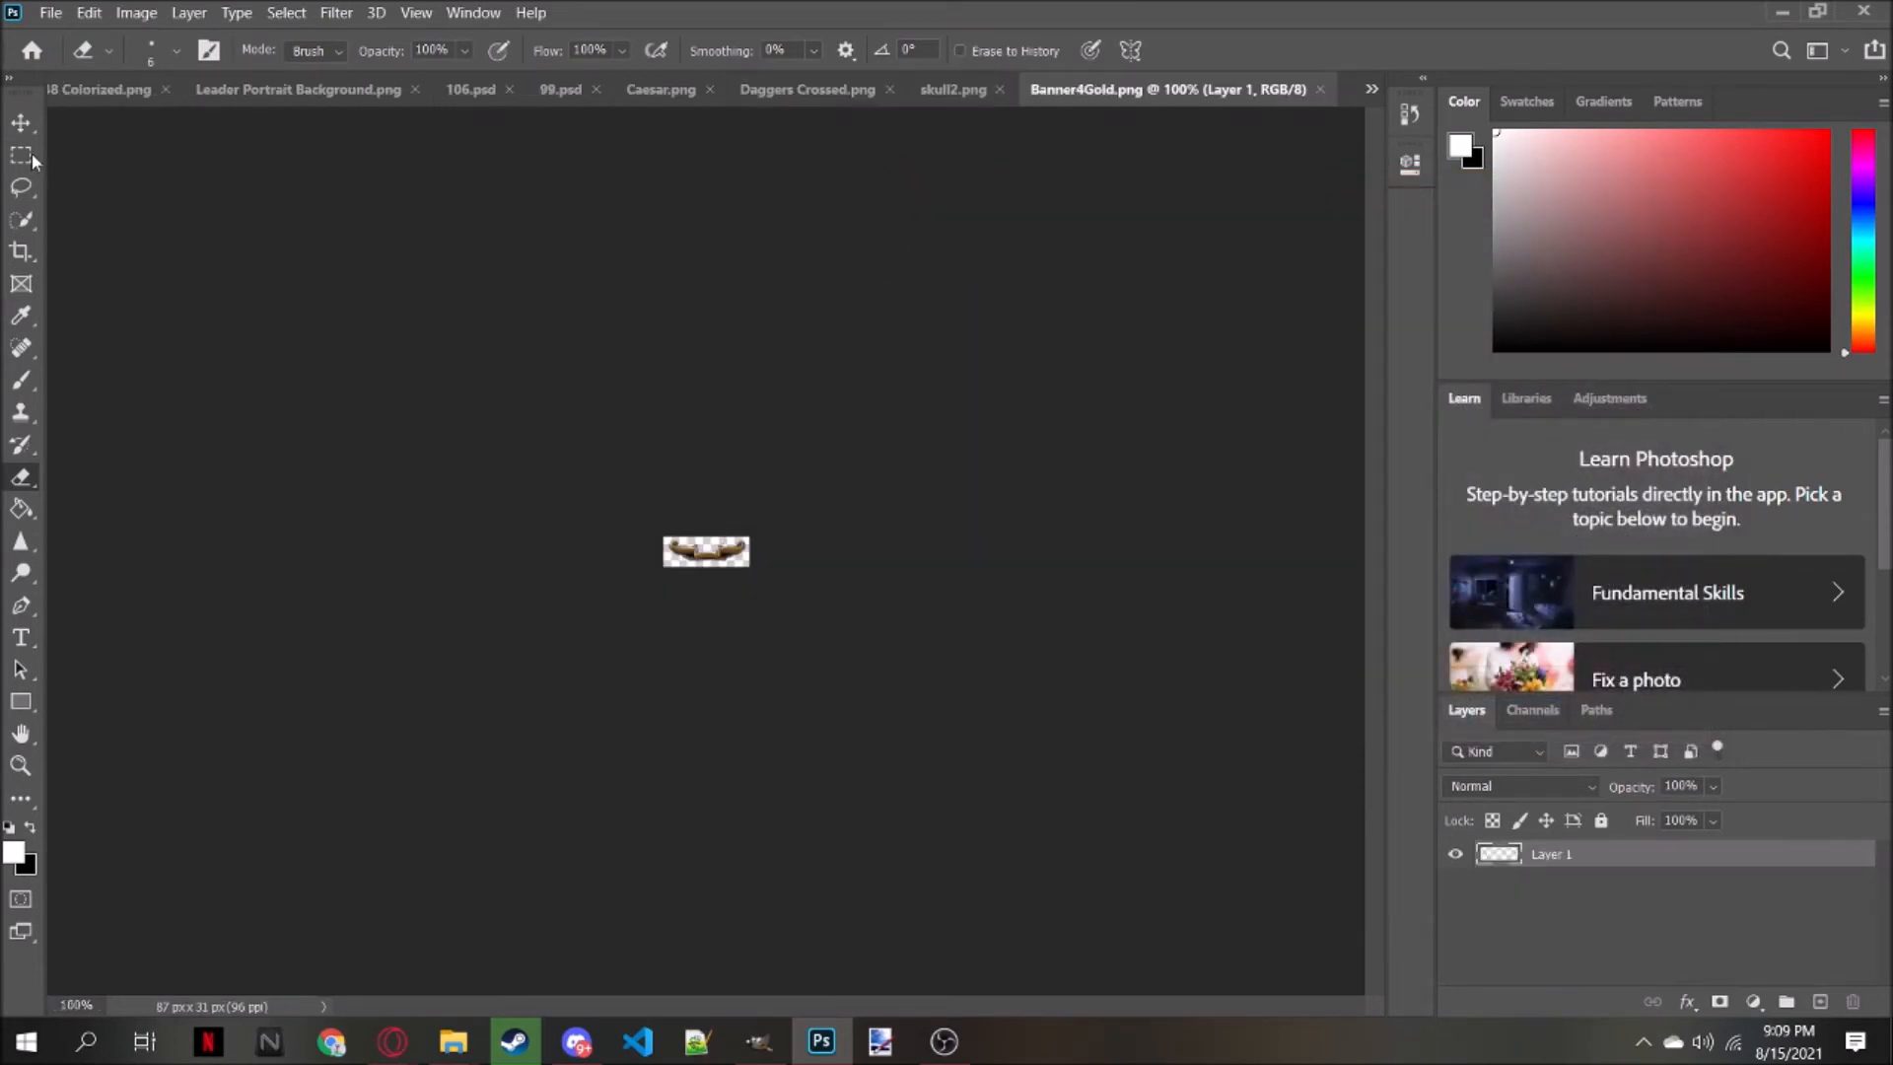
Copy the entire gold banner into 106.psd and position it across the base of the shield frame
left_click(27, 154)
key("ctrl+a")
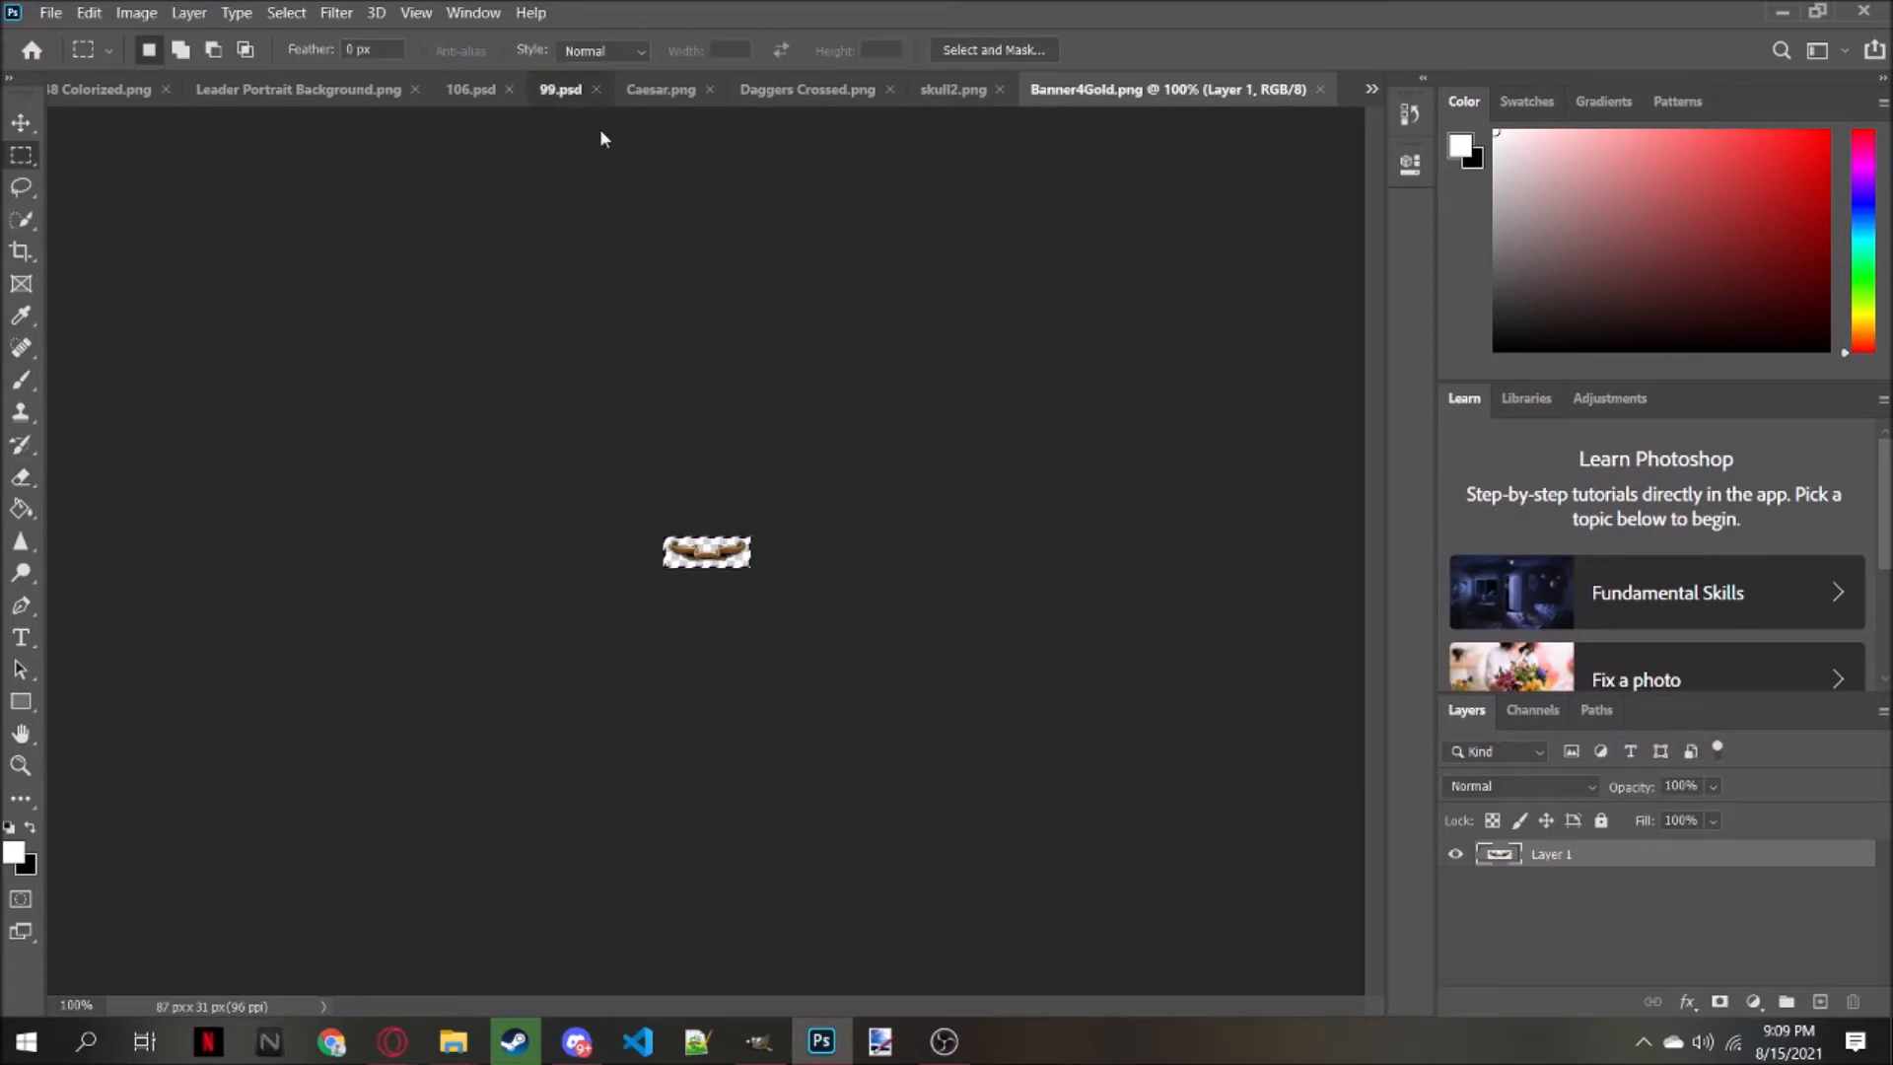
left_click(560, 89)
left_click(636, 89)
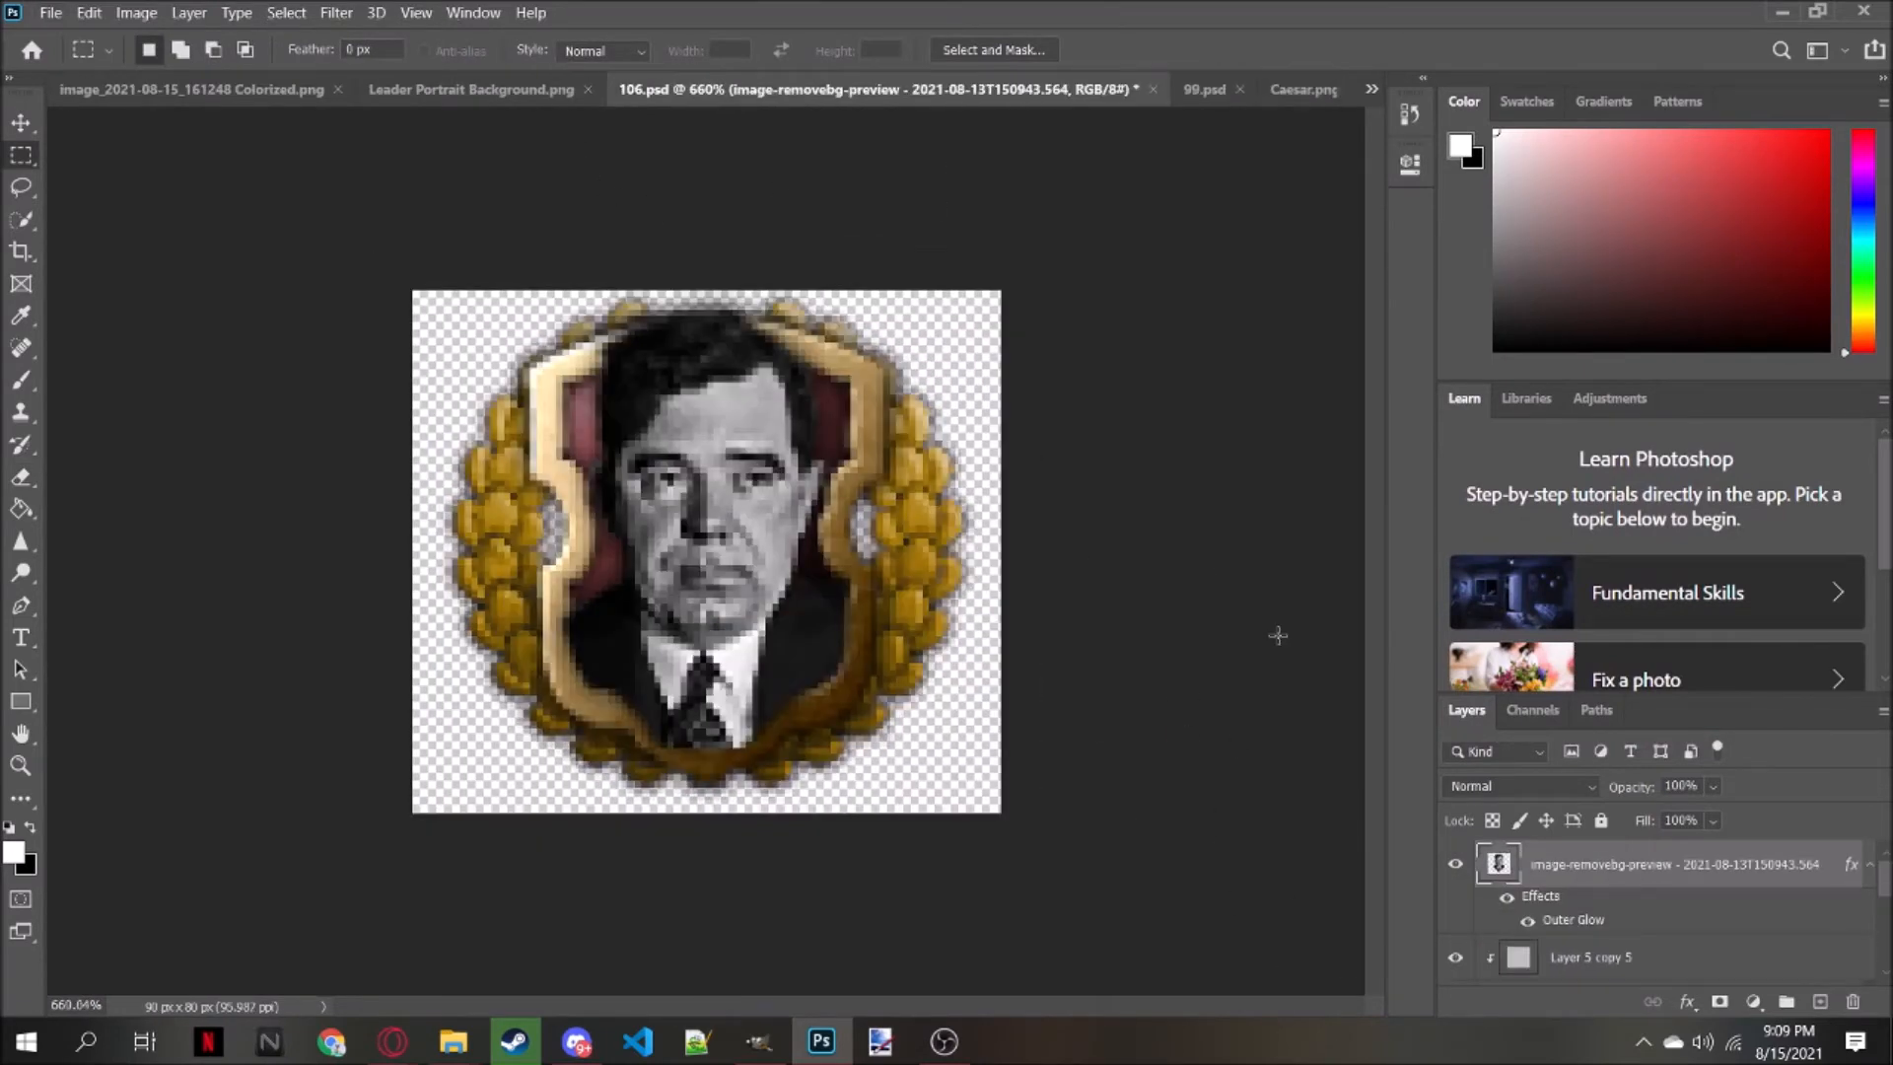
key("ctrl+v")
left_click(21, 122)
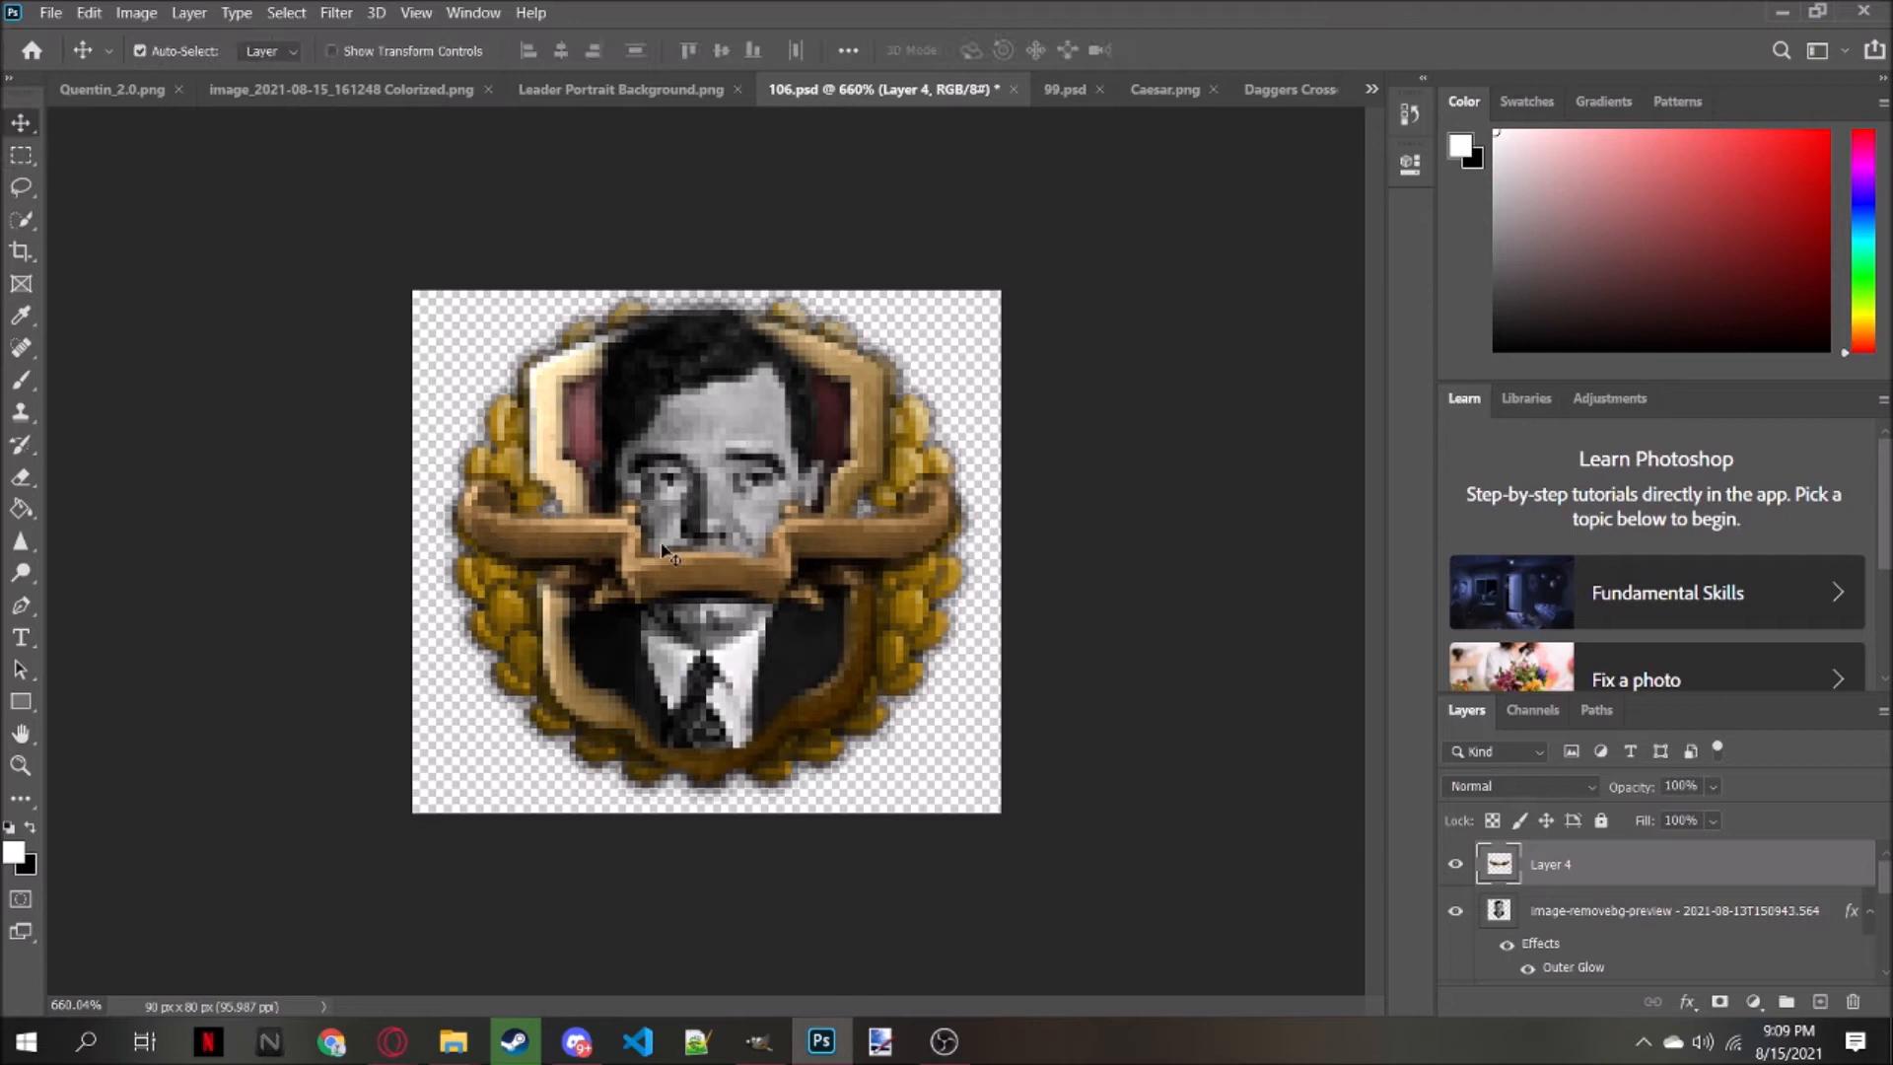
left_click_drag(716, 612, 717, 786)
scroll(760, 316, "down", 5)
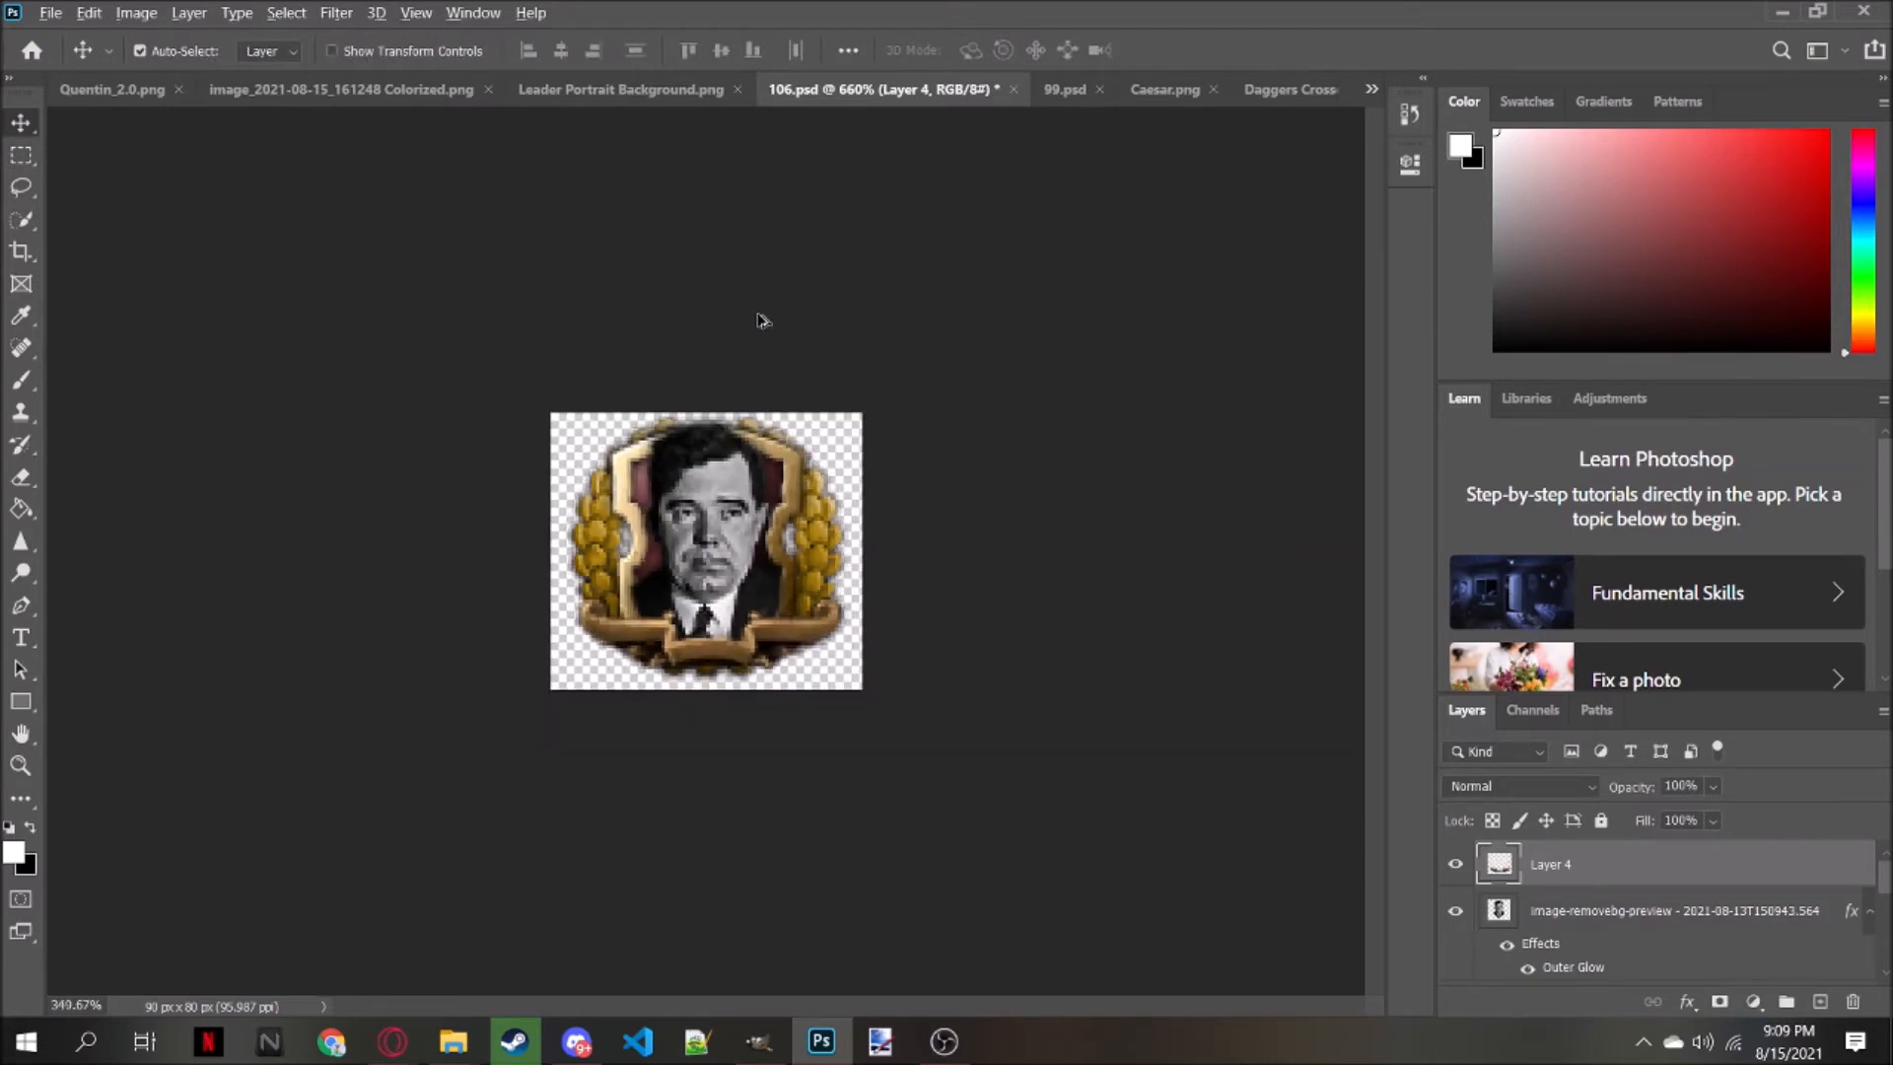
scroll(760, 319, "up", 5)
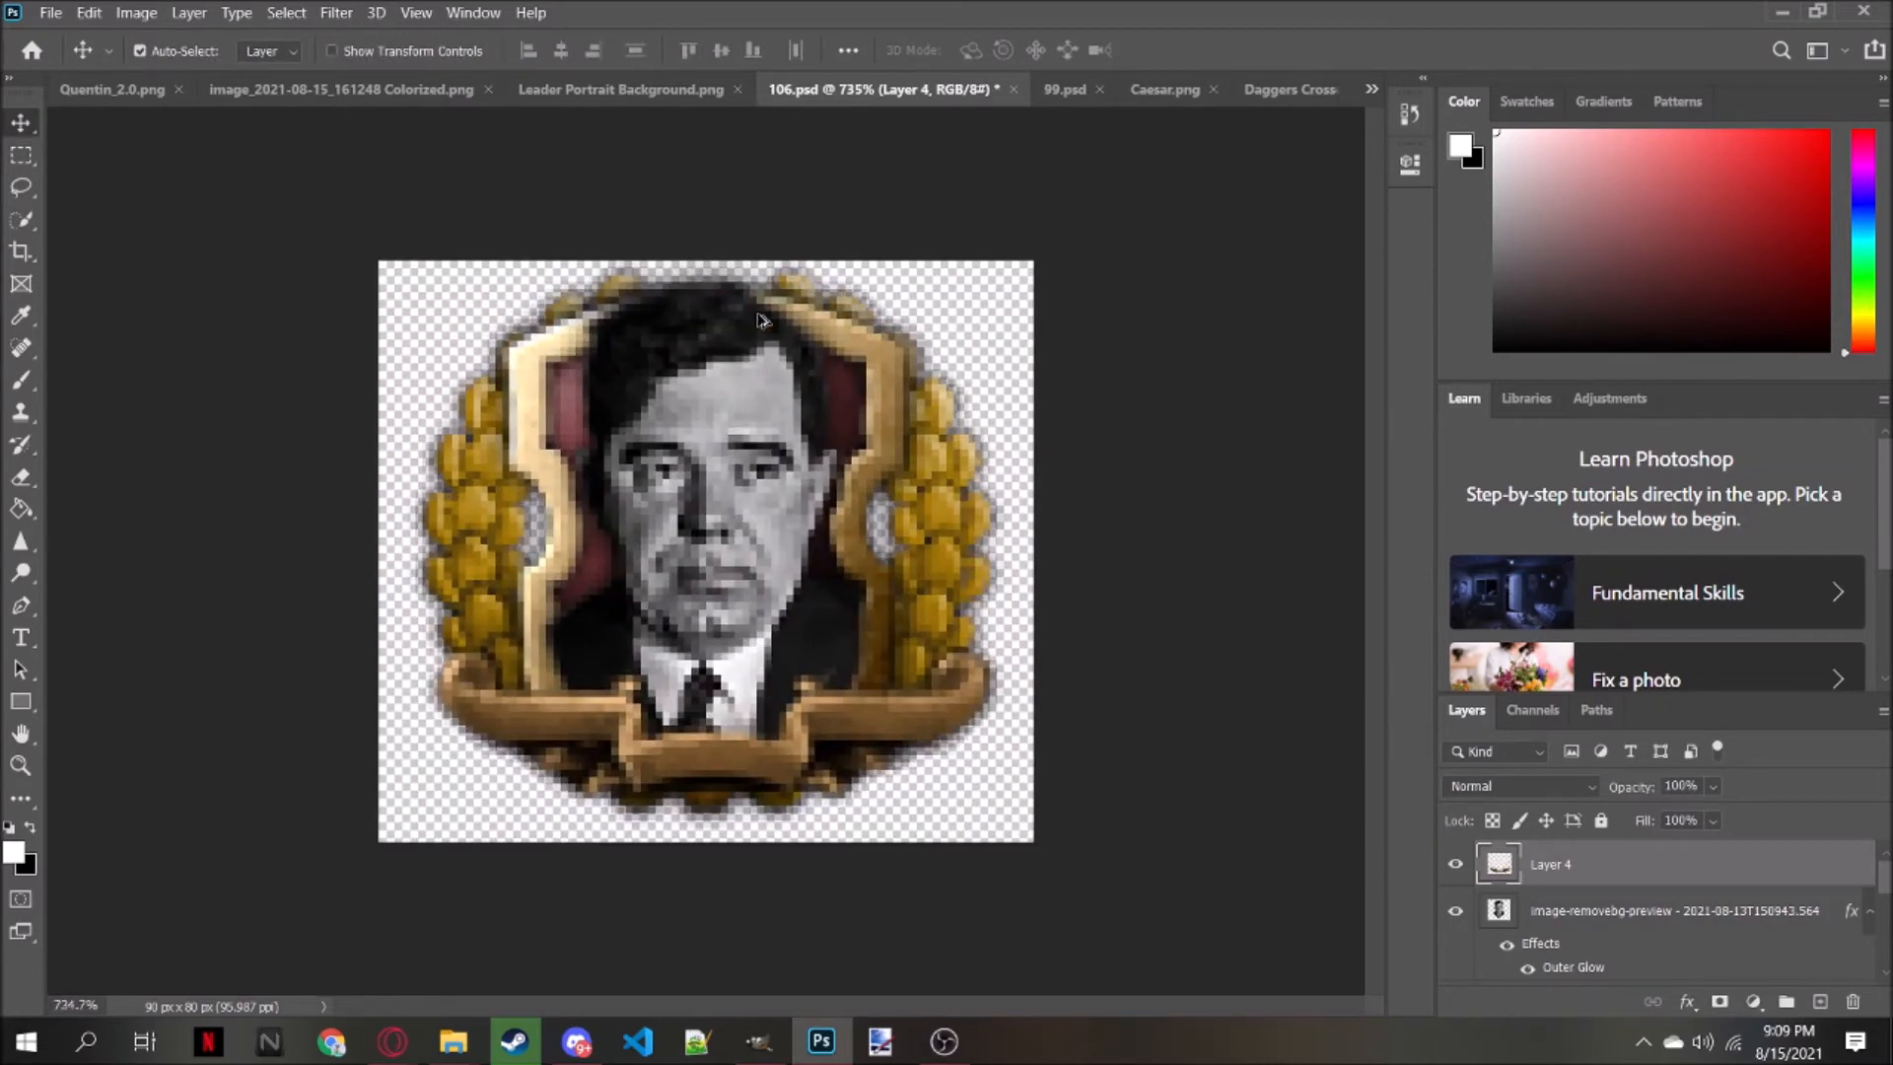
Add a black Multiply Drop Shadow to the portrait layer with 71% opacity, 0 px distance and 1 px size
left_click(746, 467)
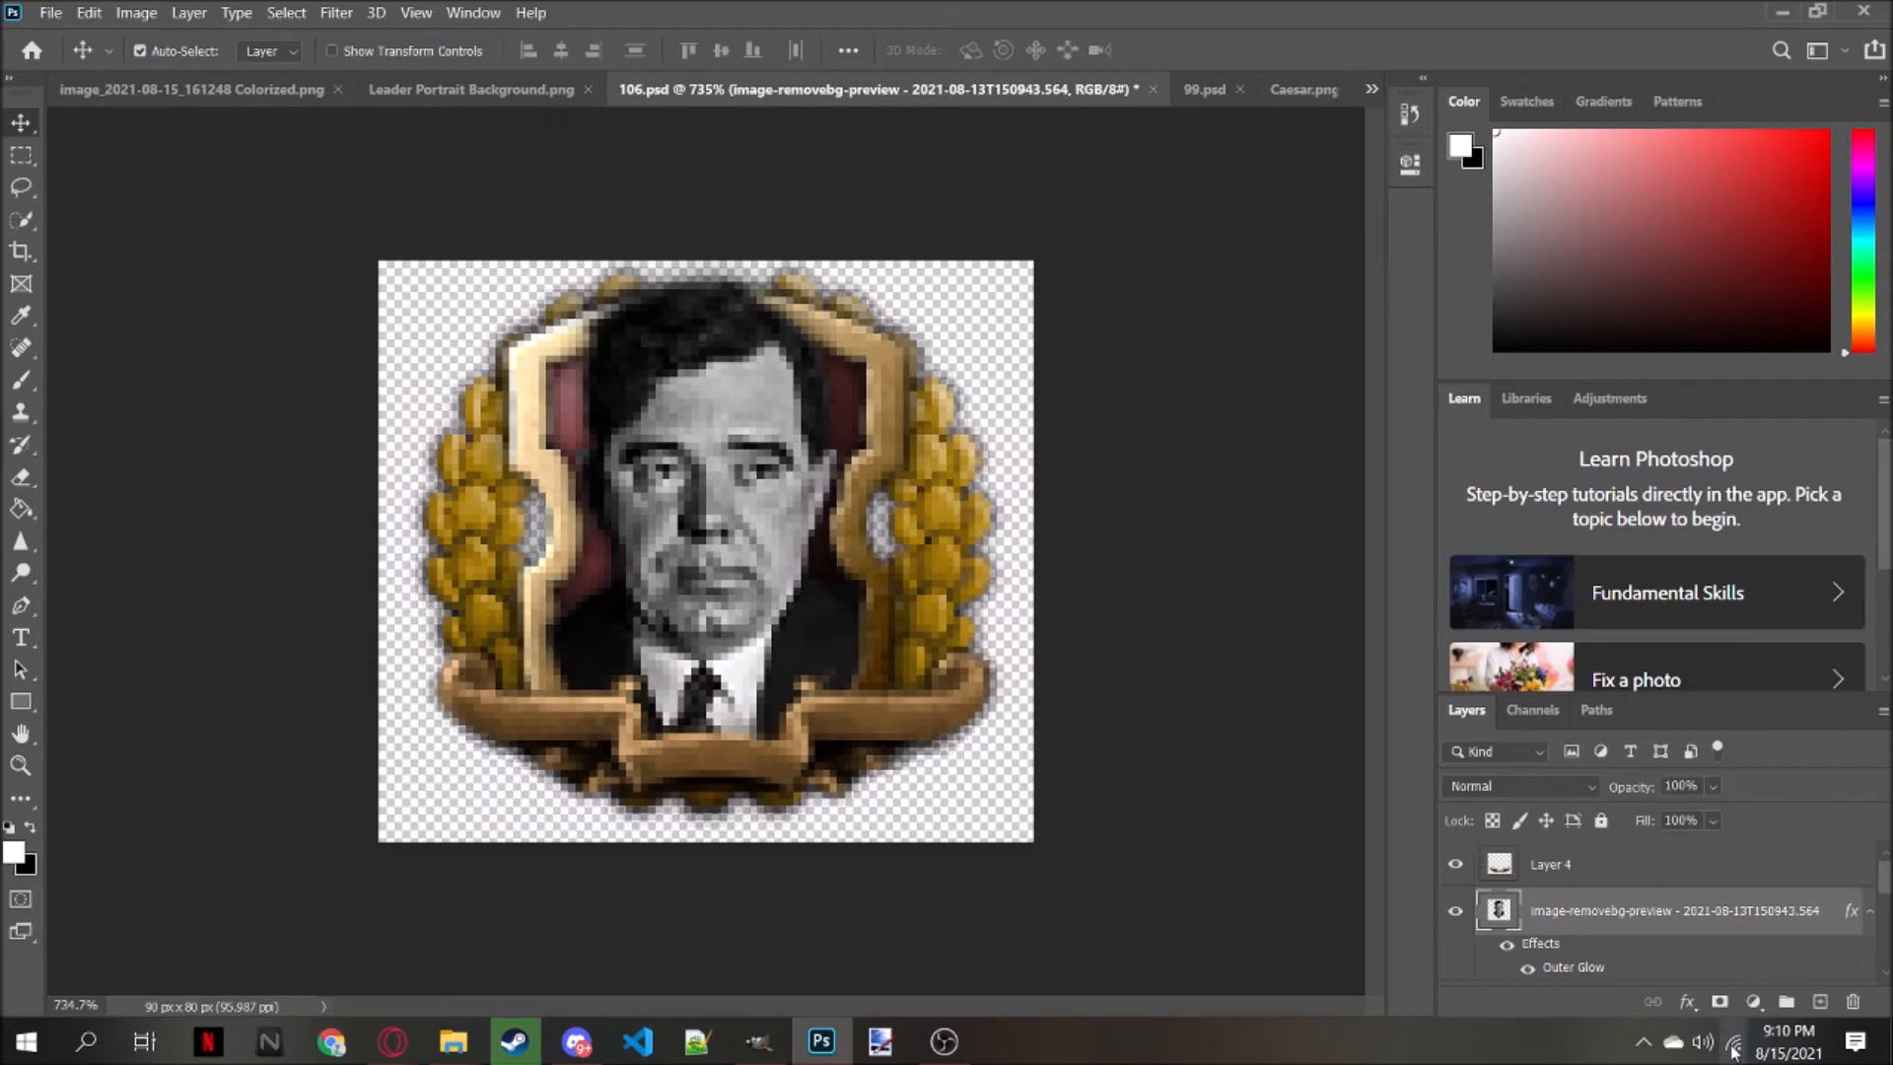
left_click(1688, 1005)
left_click(1725, 986)
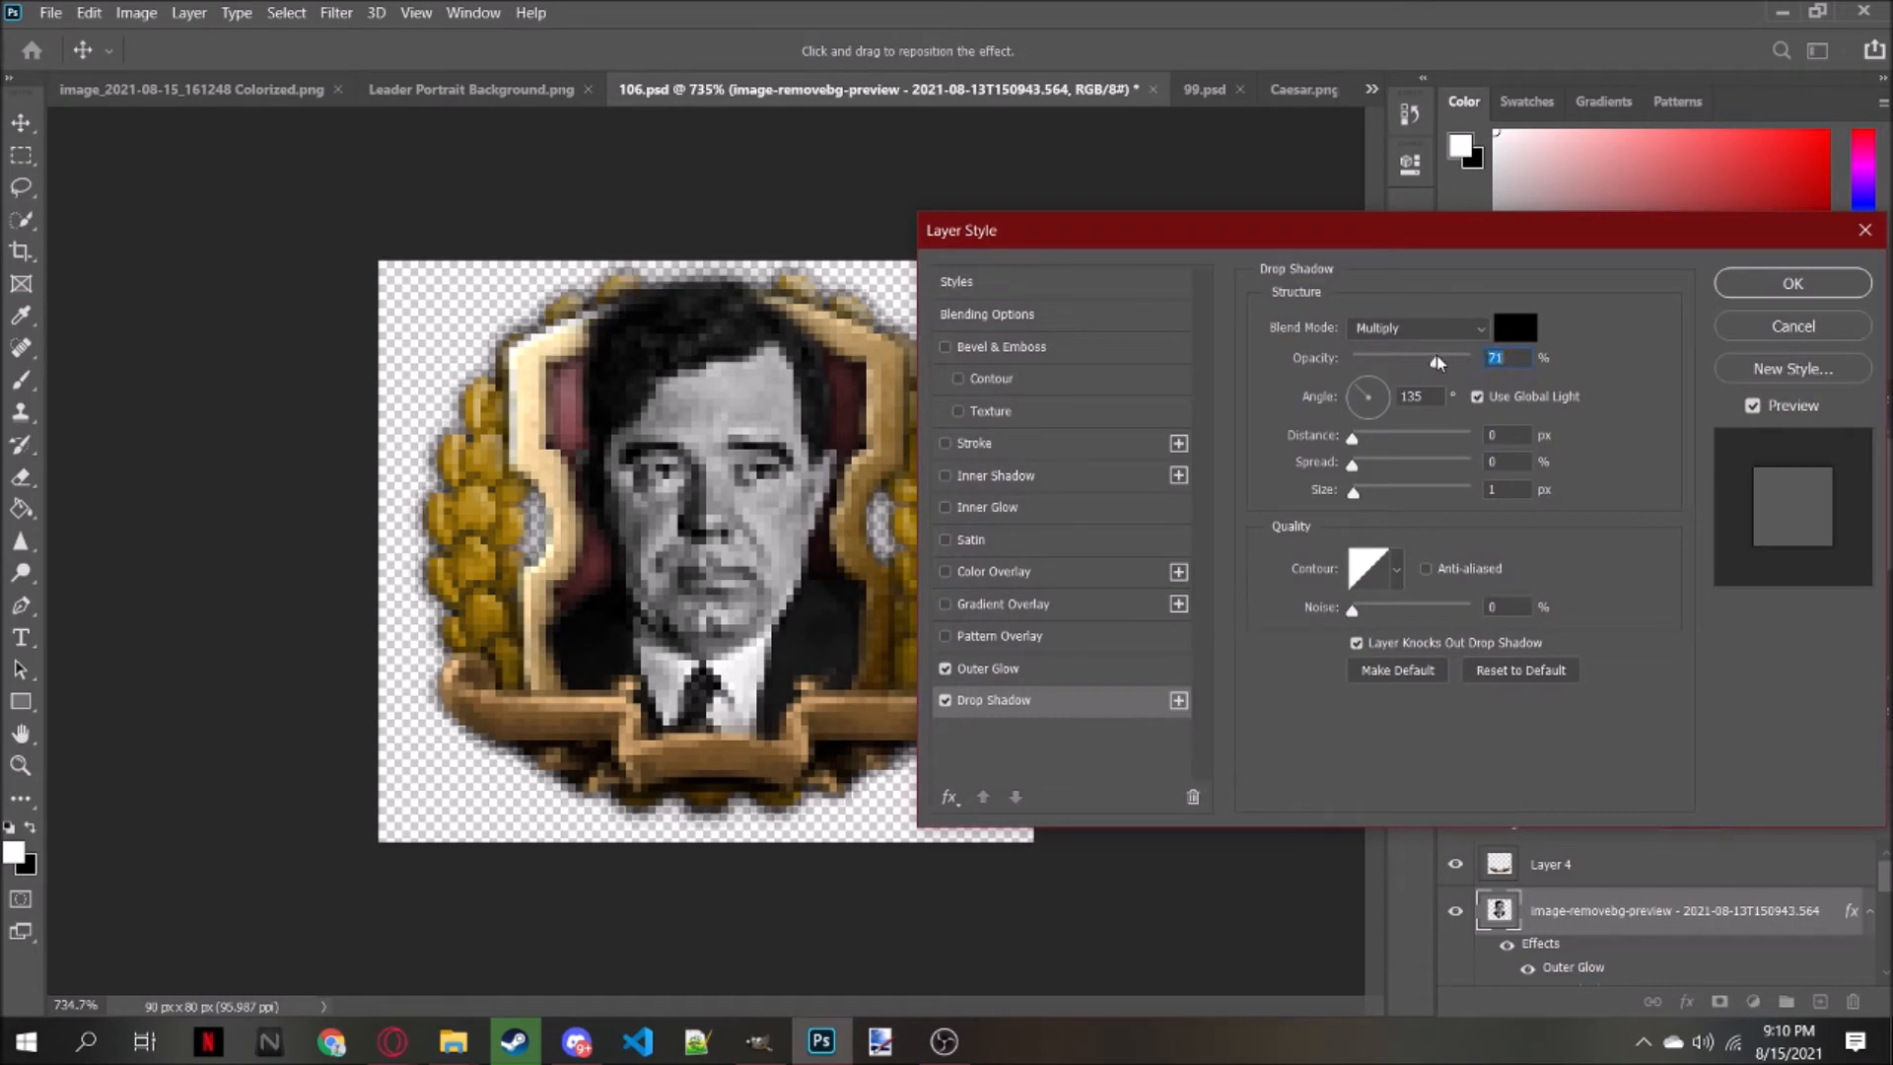
left_click(1793, 283)
scroll(828, 468, "down", 3)
scroll(826, 465, "down", 4)
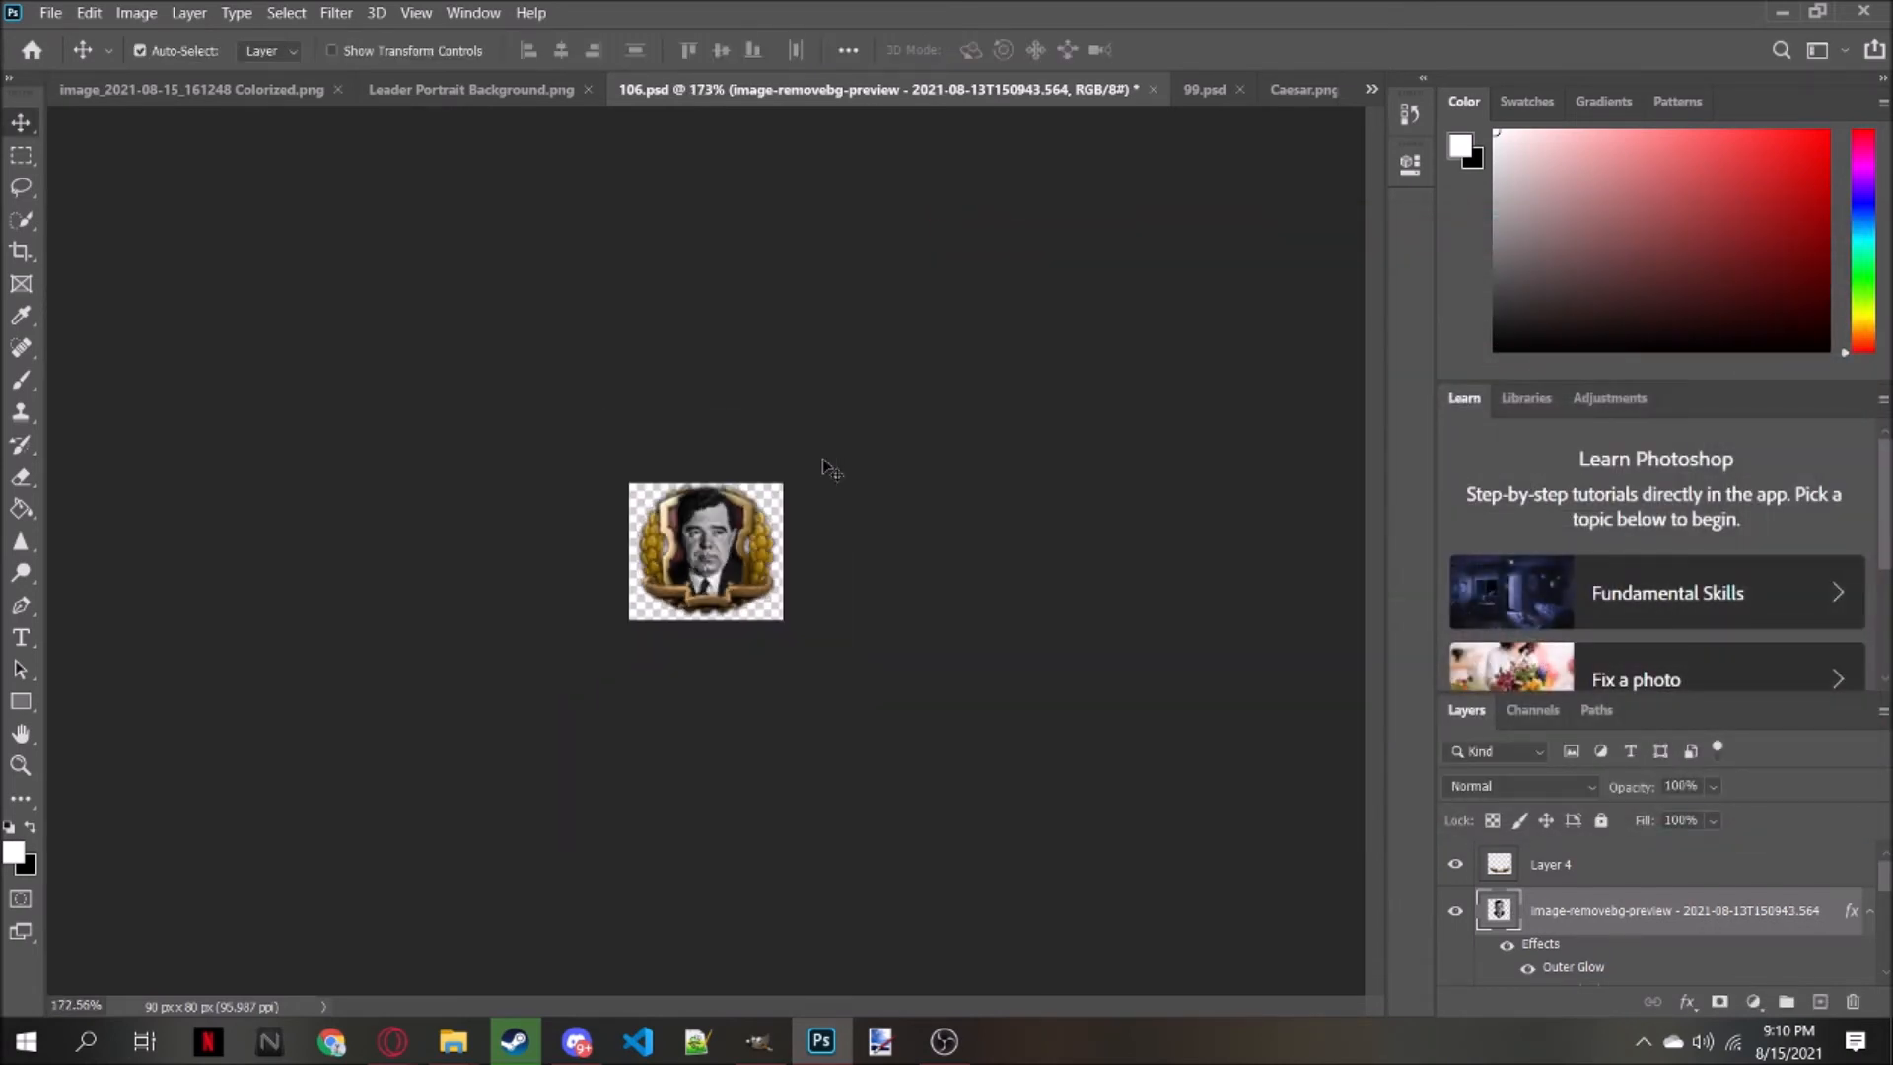
scroll(826, 466, "up", 2)
scroll(828, 467, "up", 4)
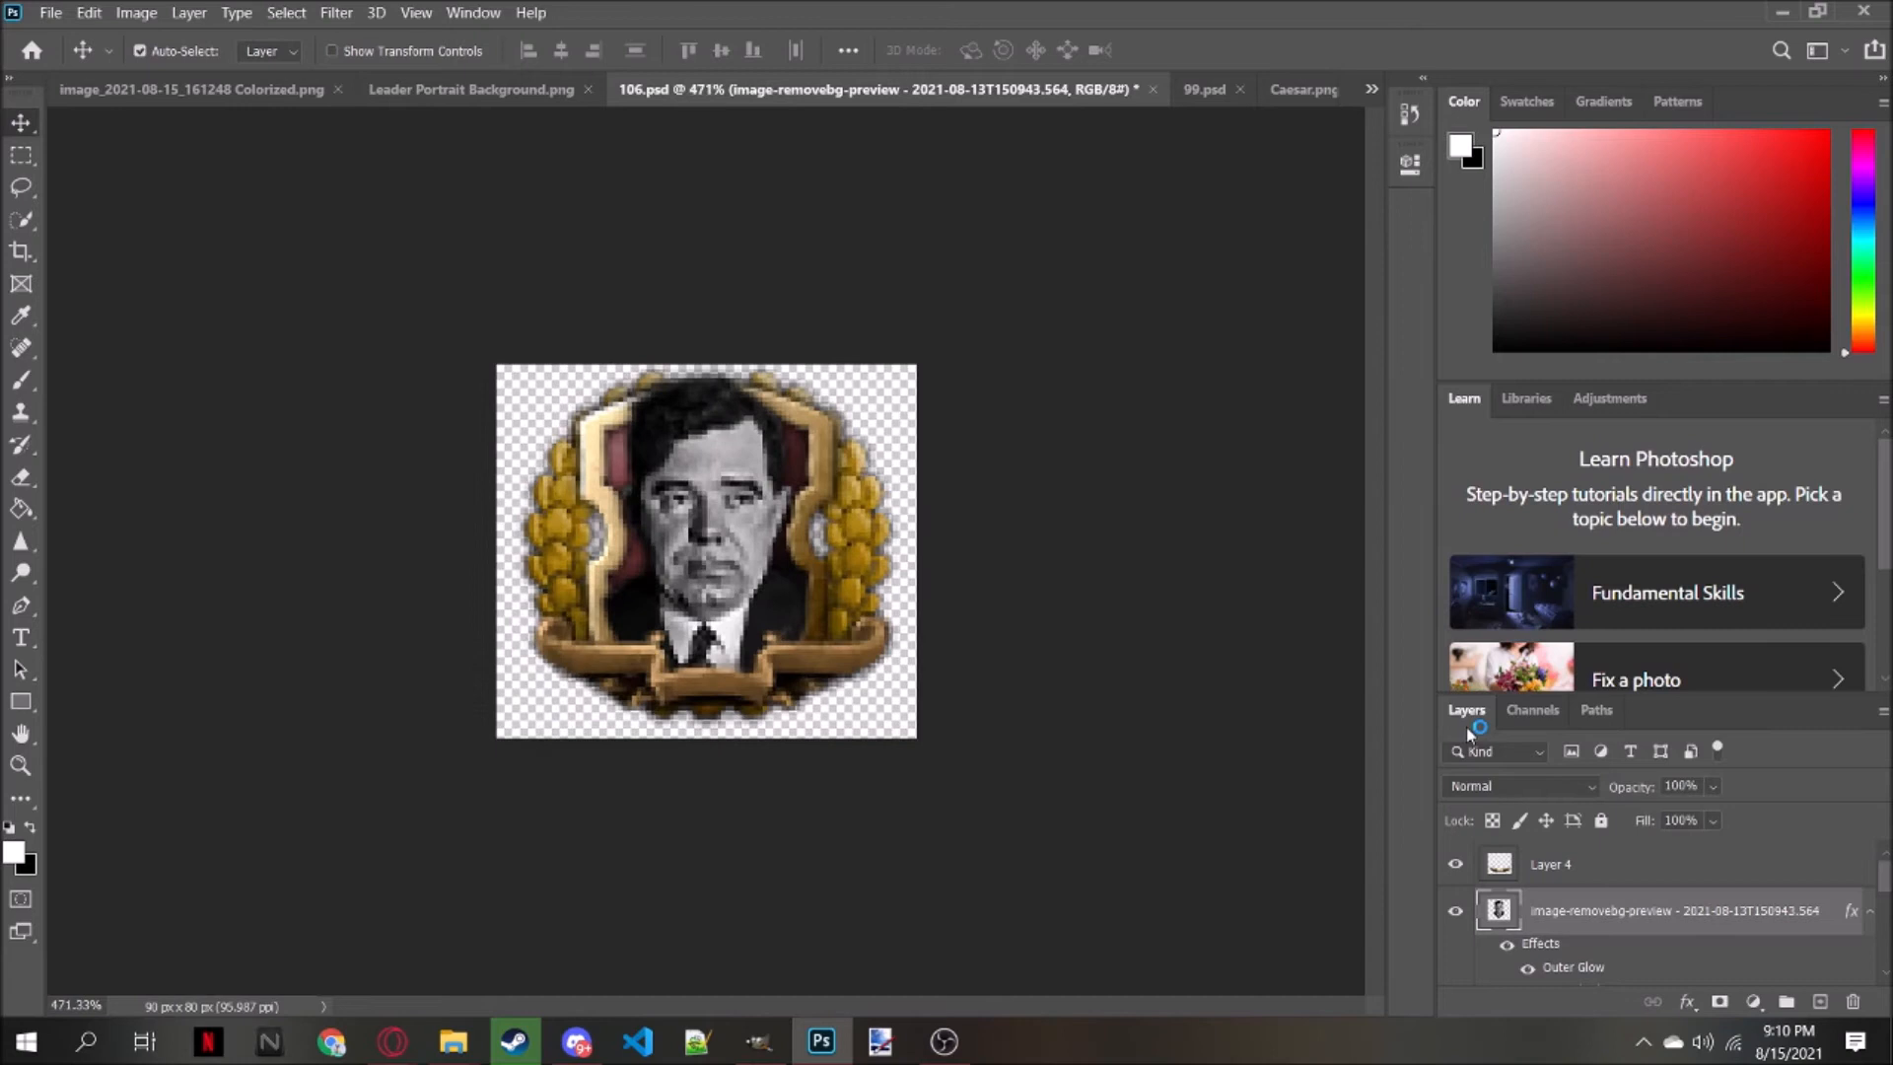
Add a smooth Inner Bevel to the portrait layer with 31% highlight opacity and 36% shadow opacity
left_click(1688, 1003)
left_click(1718, 811)
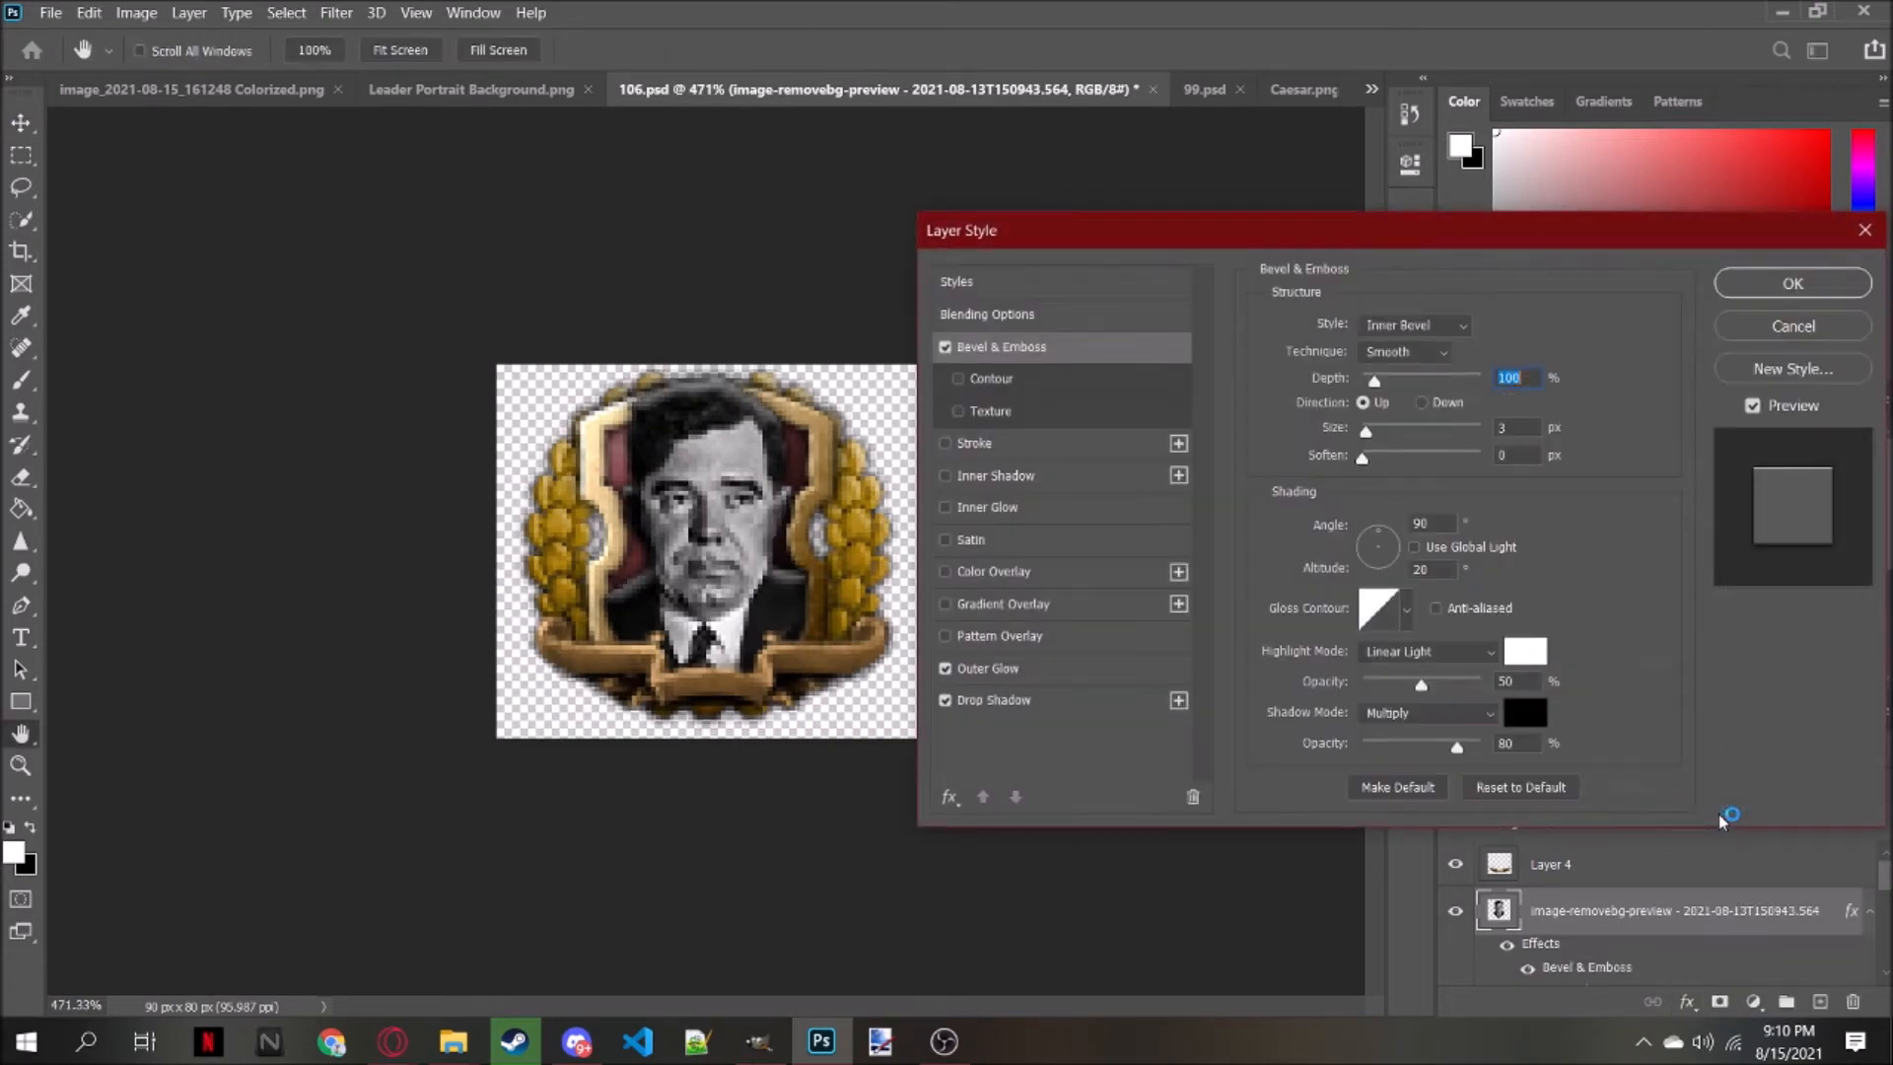
mouse_move(1421, 683)
left_mouse_down()
mouse_move(1441, 684)
mouse_move(1399, 686)
left_mouse_up()
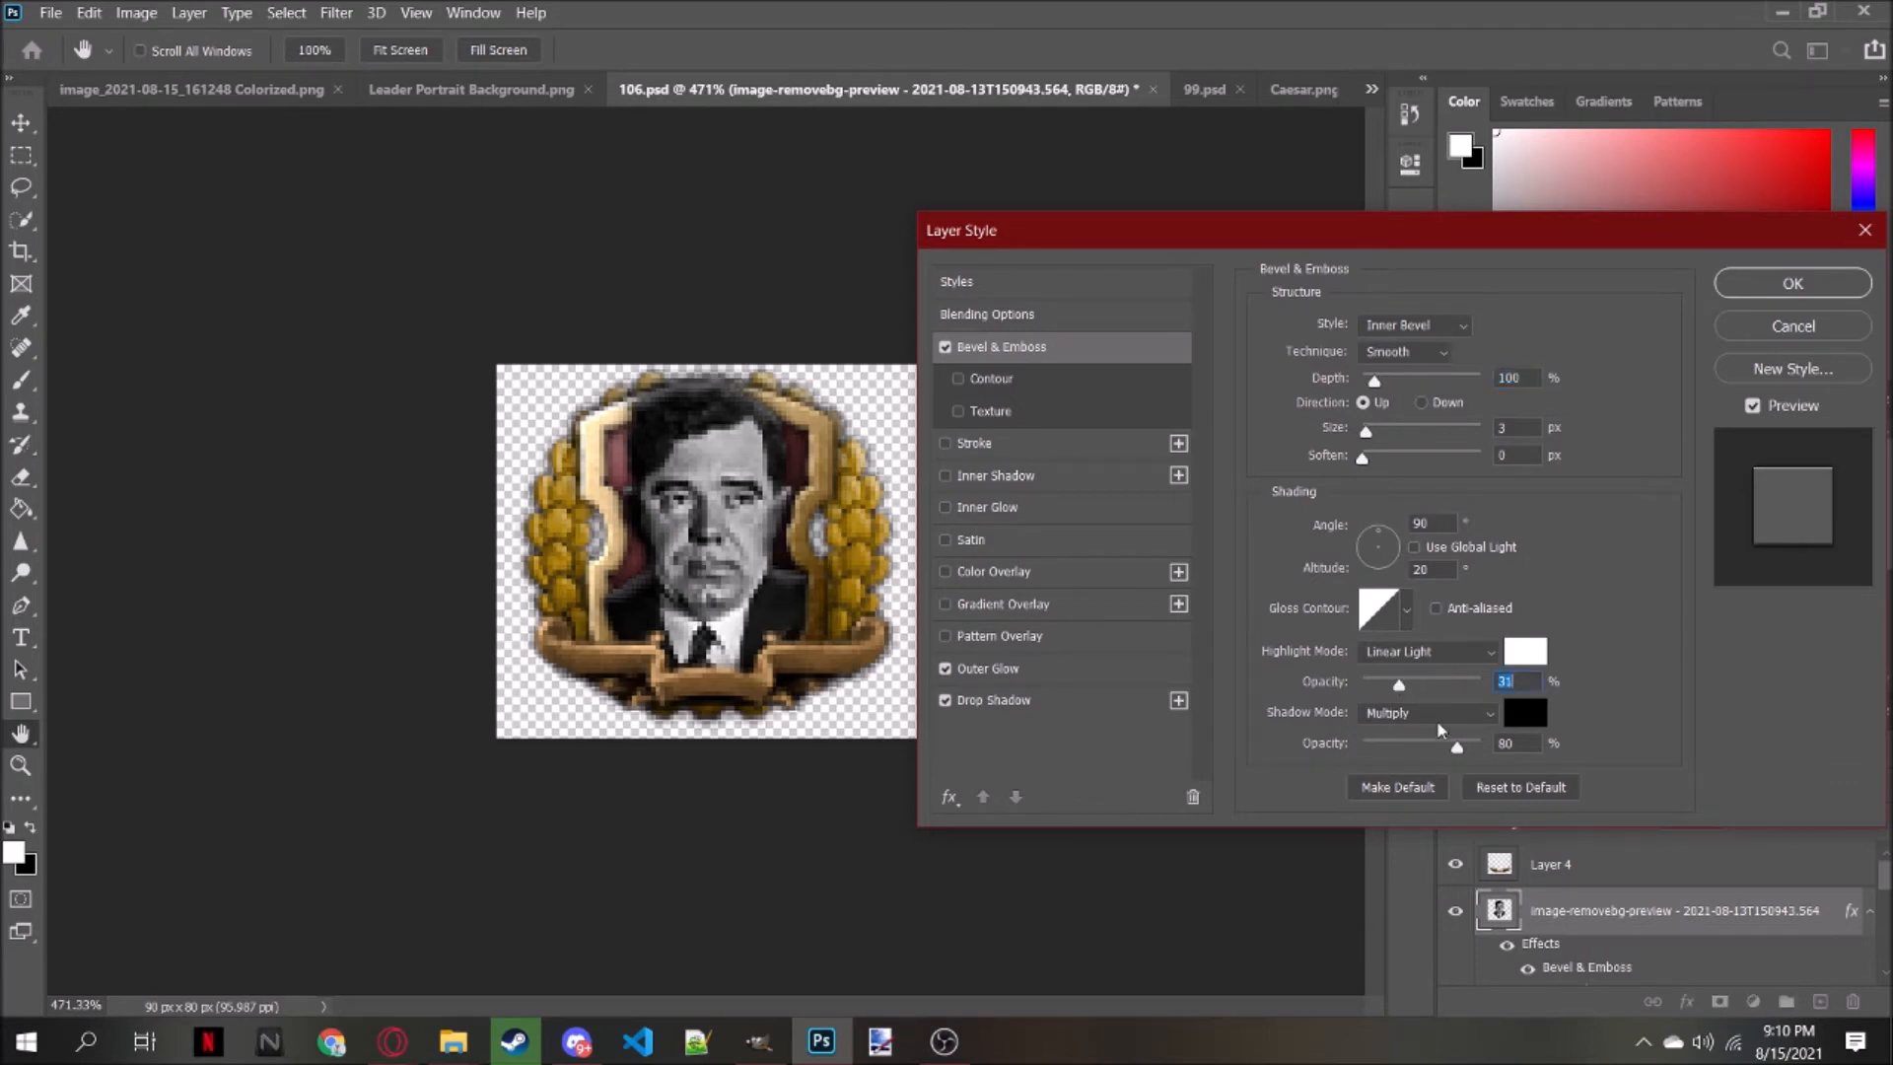
left_click_drag(1476, 750, 1406, 751)
left_click(1776, 276)
Review the portrait's Bevel & Emboss settings and check the icon at small and enlarged sizes
scroll(856, 629, "down", 4)
scroll(856, 631, "down", 3)
scroll(857, 633, "up", 4)
scroll(858, 636, "up", 4)
left_click(1688, 1001)
left_click(1733, 808)
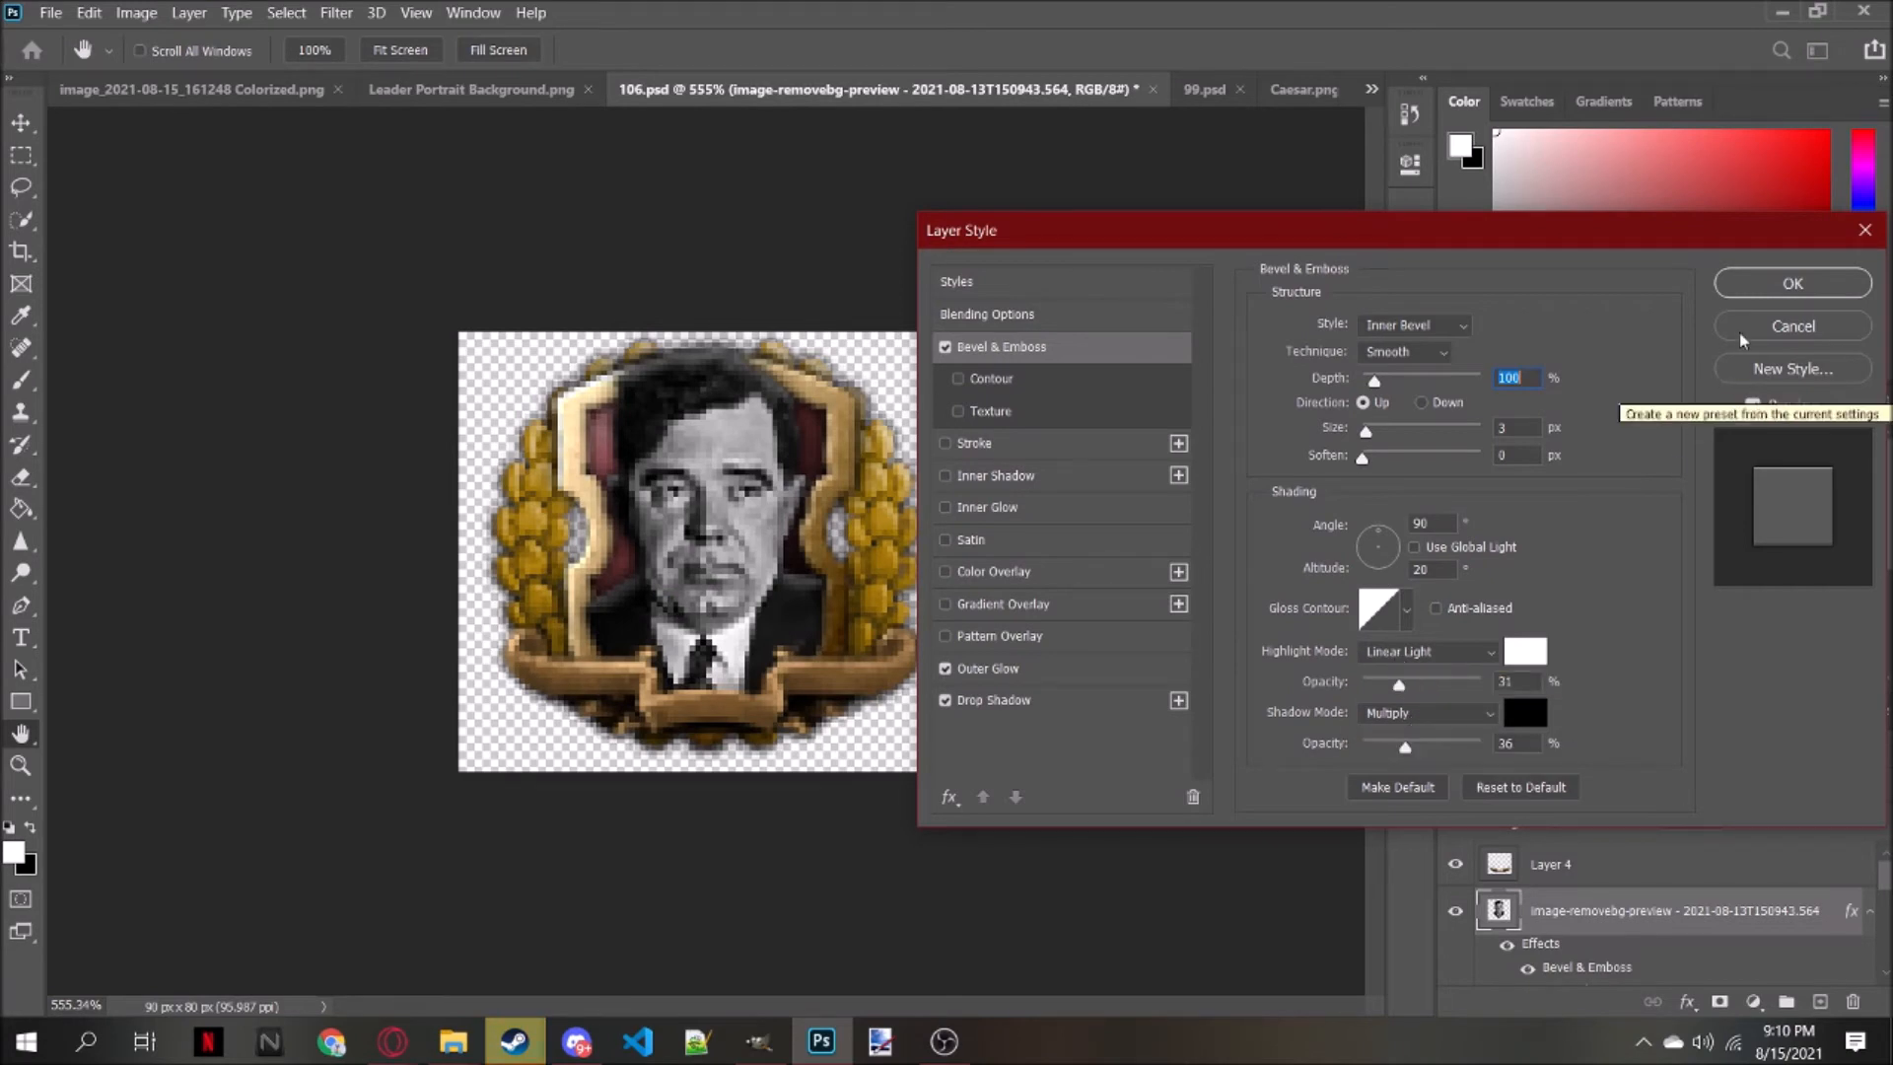
left_click(1793, 283)
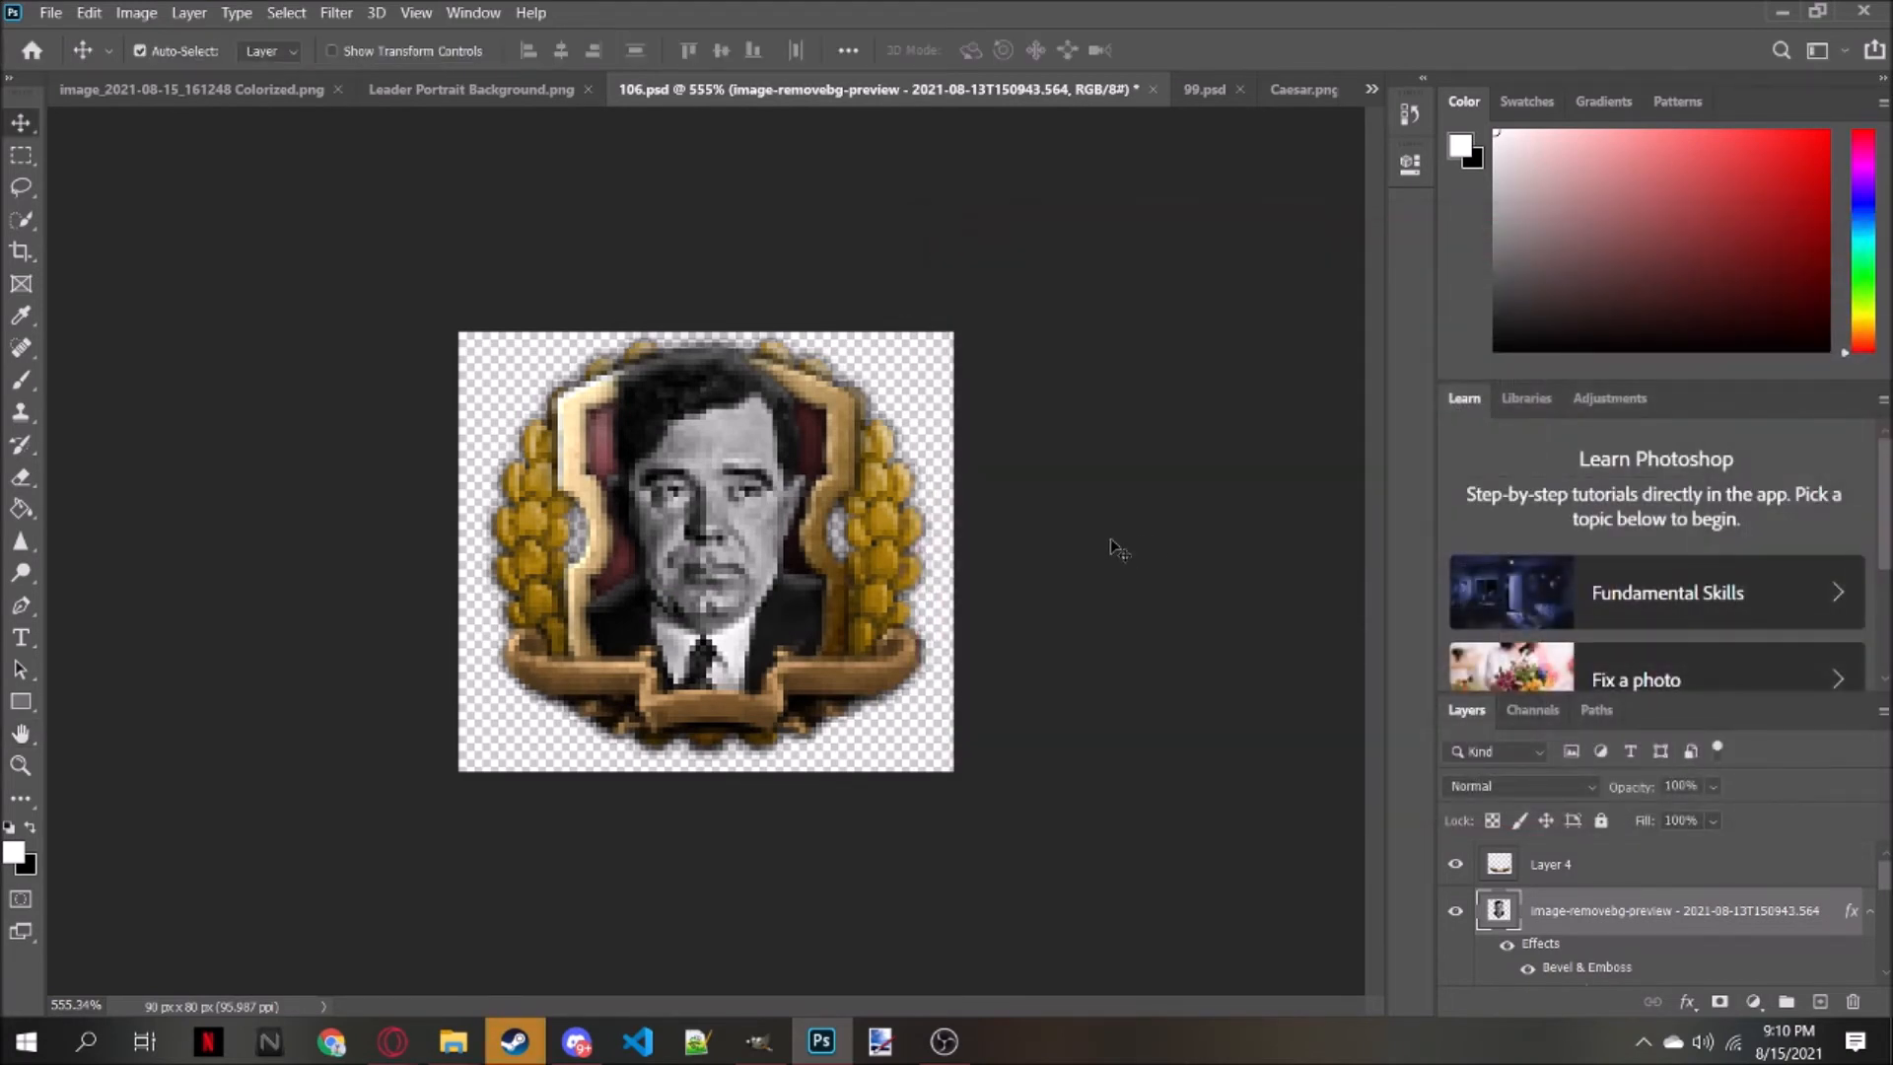
scroll(1077, 541, "down", 10)
scroll(772, 499, "up", 6)
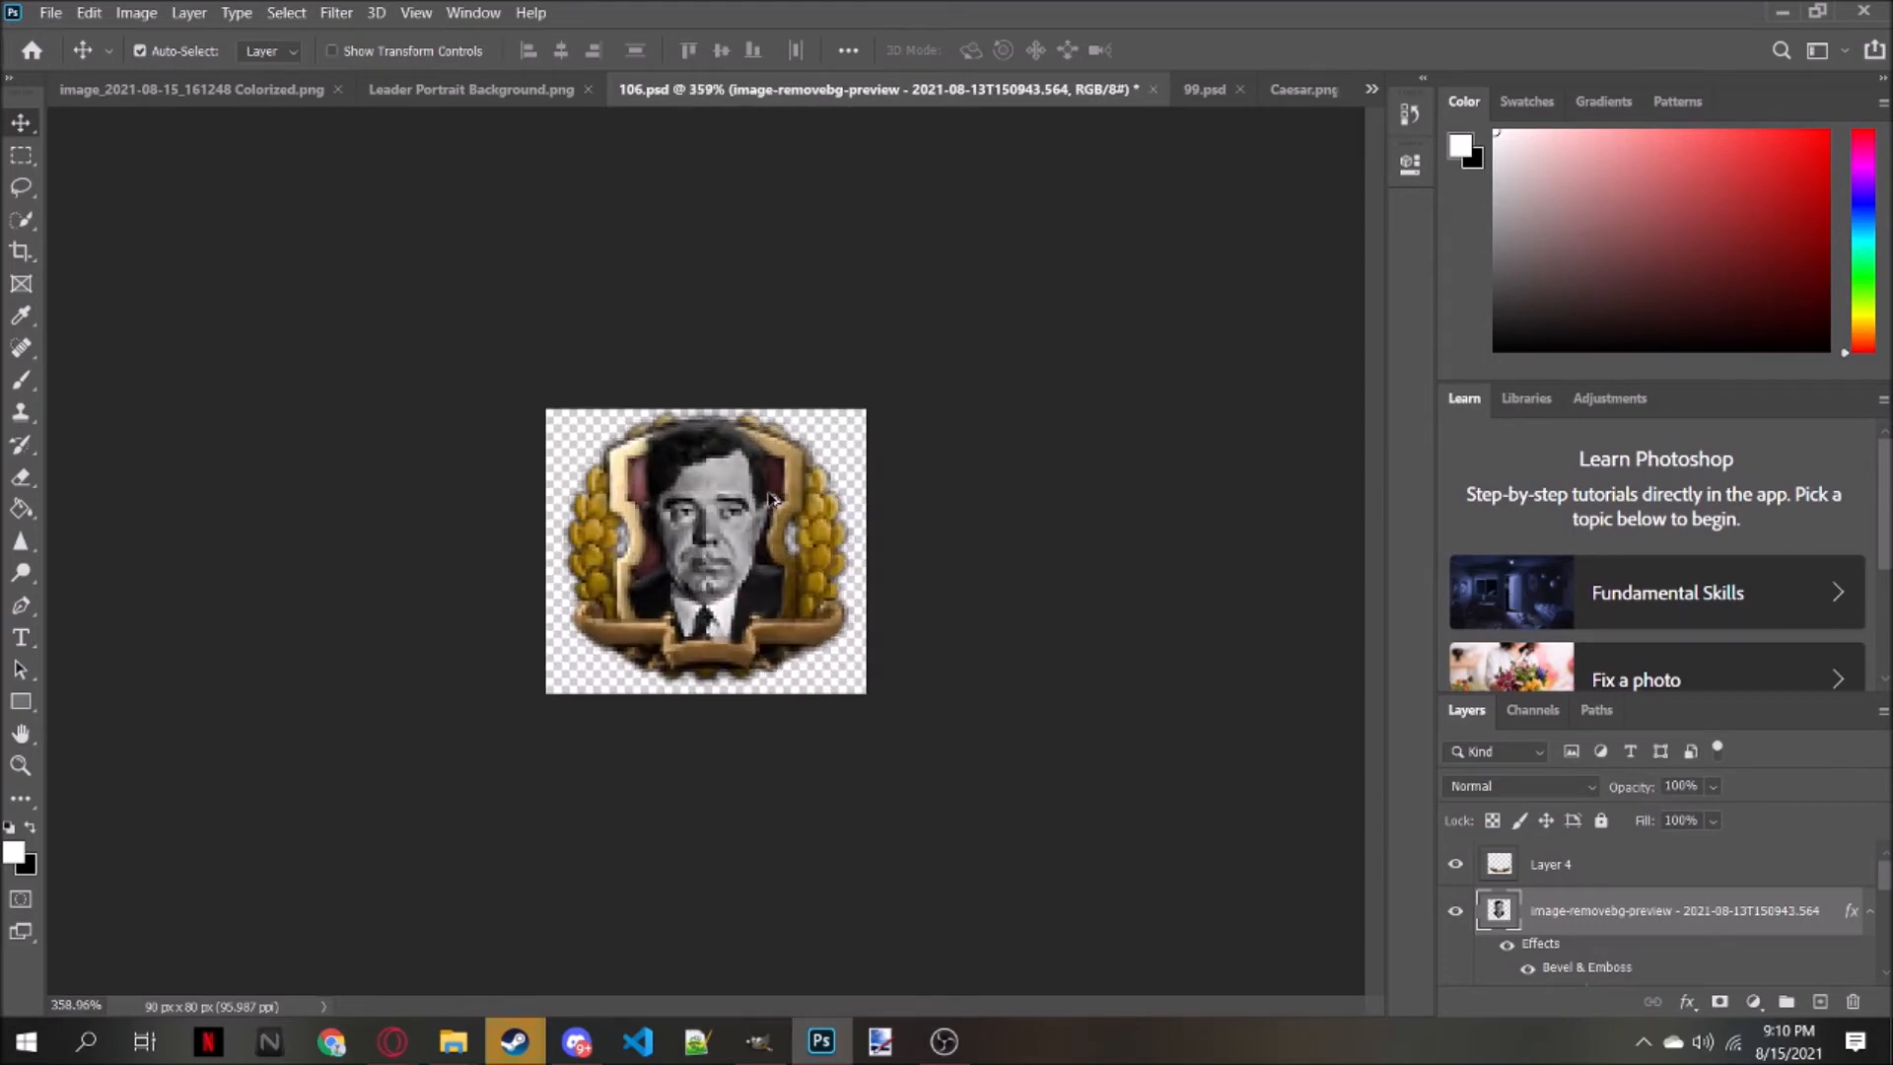
scroll(772, 499, "down", 4)
scroll(773, 503, "up", 6)
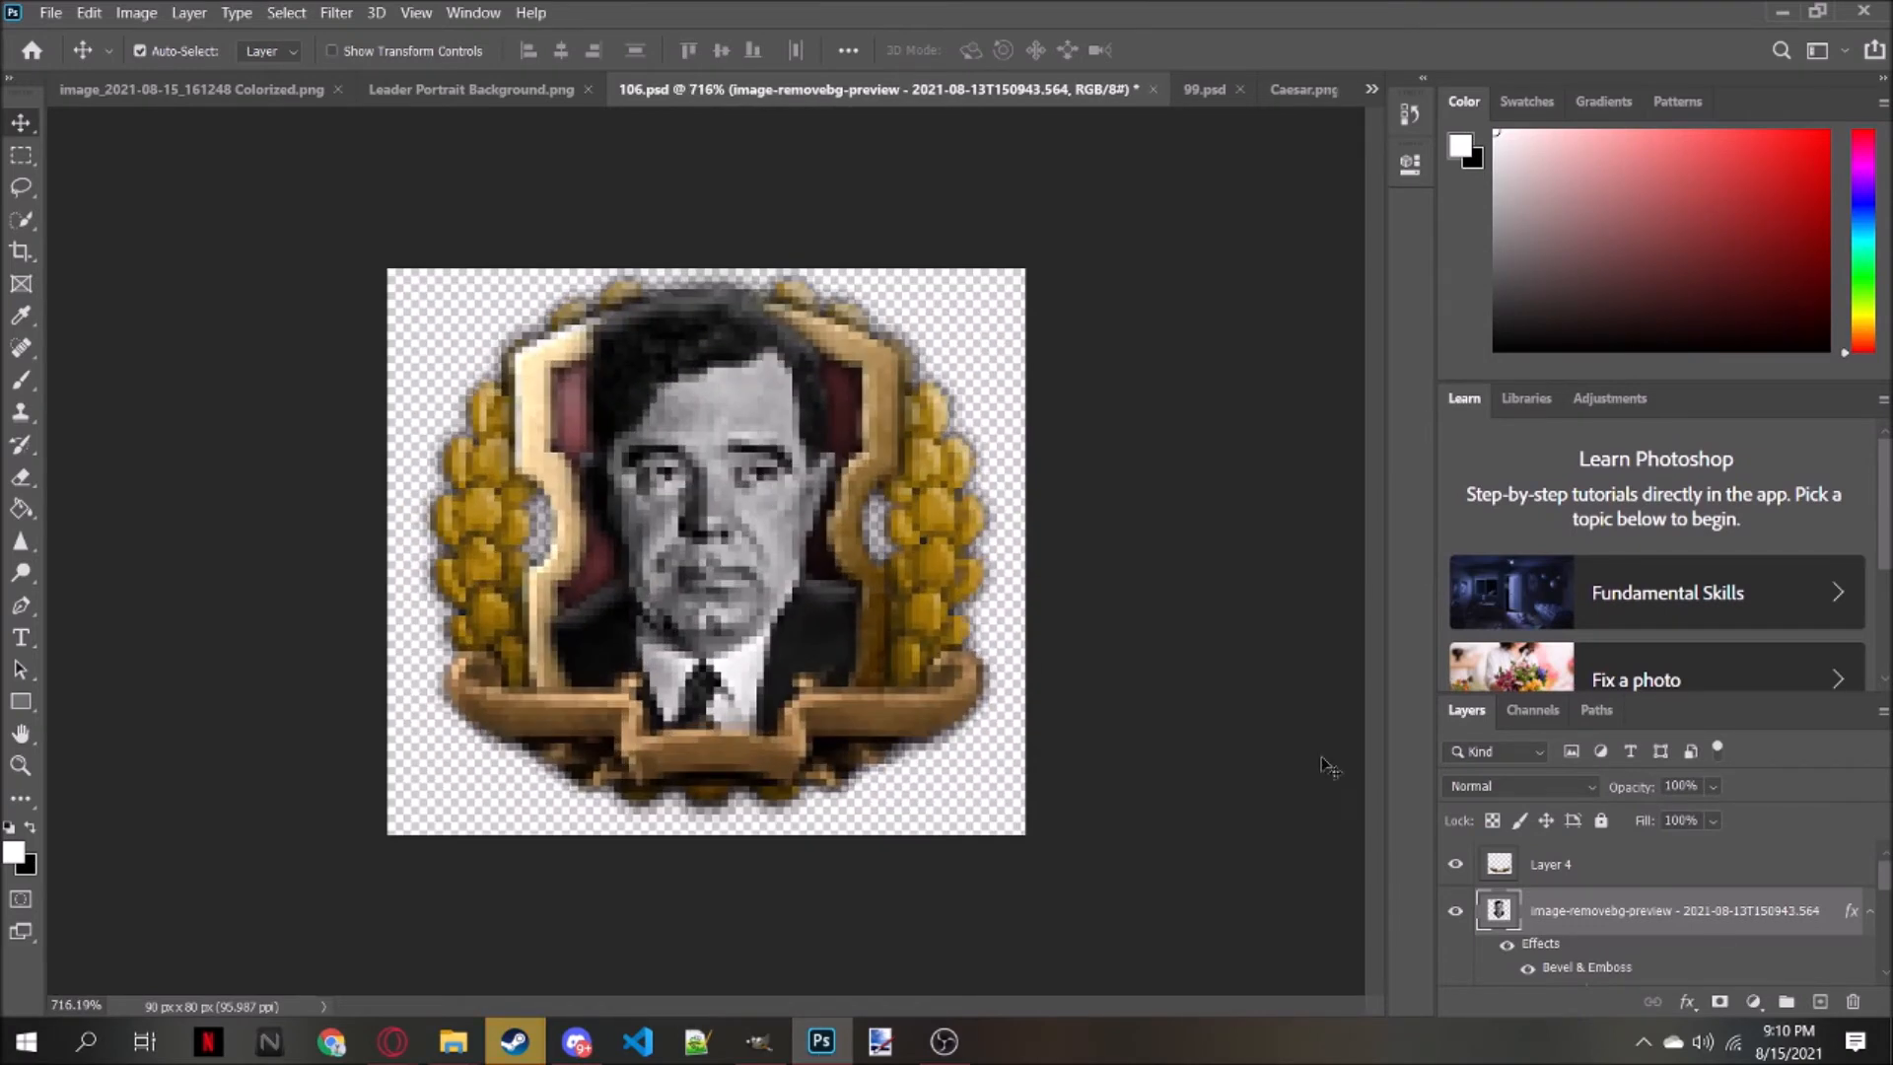
Apply a black Normal-mode Inner Glow to the portrait layer with 100% opacity and 1 px size, and review its list of effects
left_click(1687, 1001)
left_click(1721, 872)
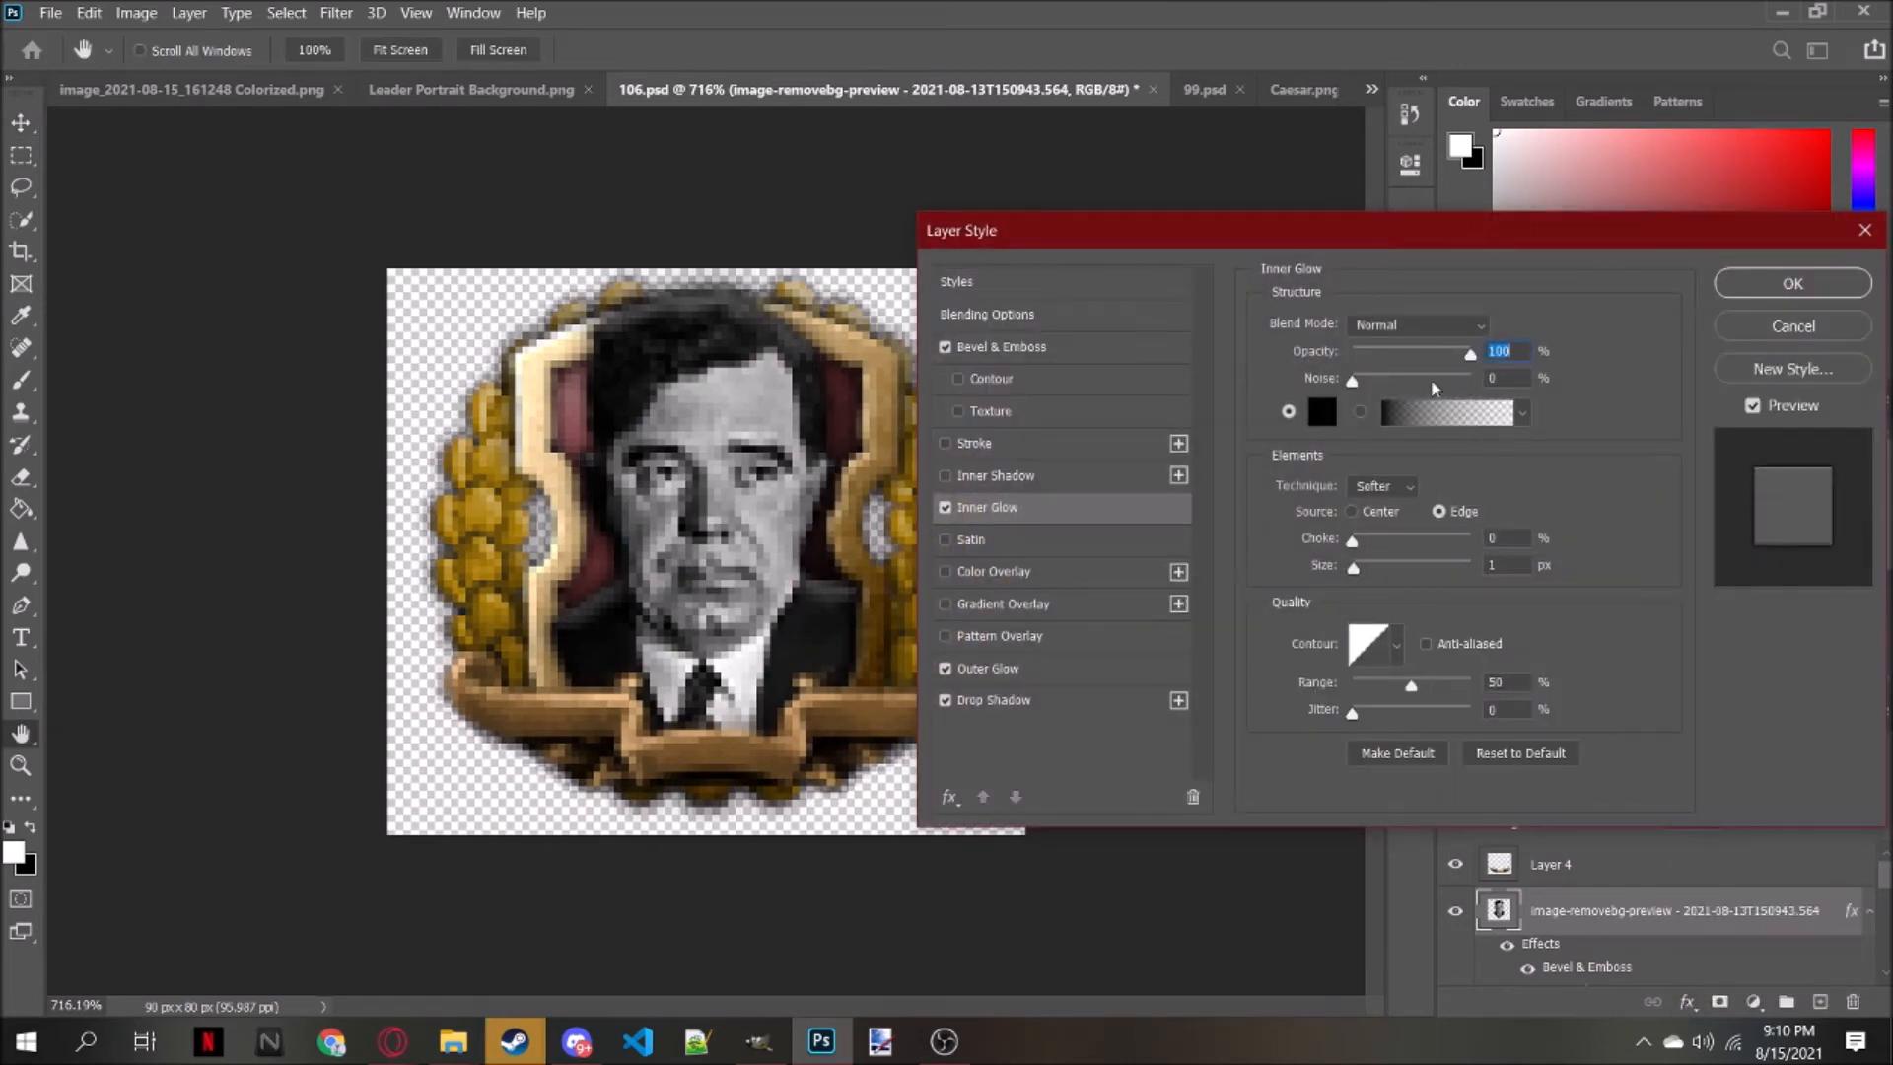
left_click(1768, 286)
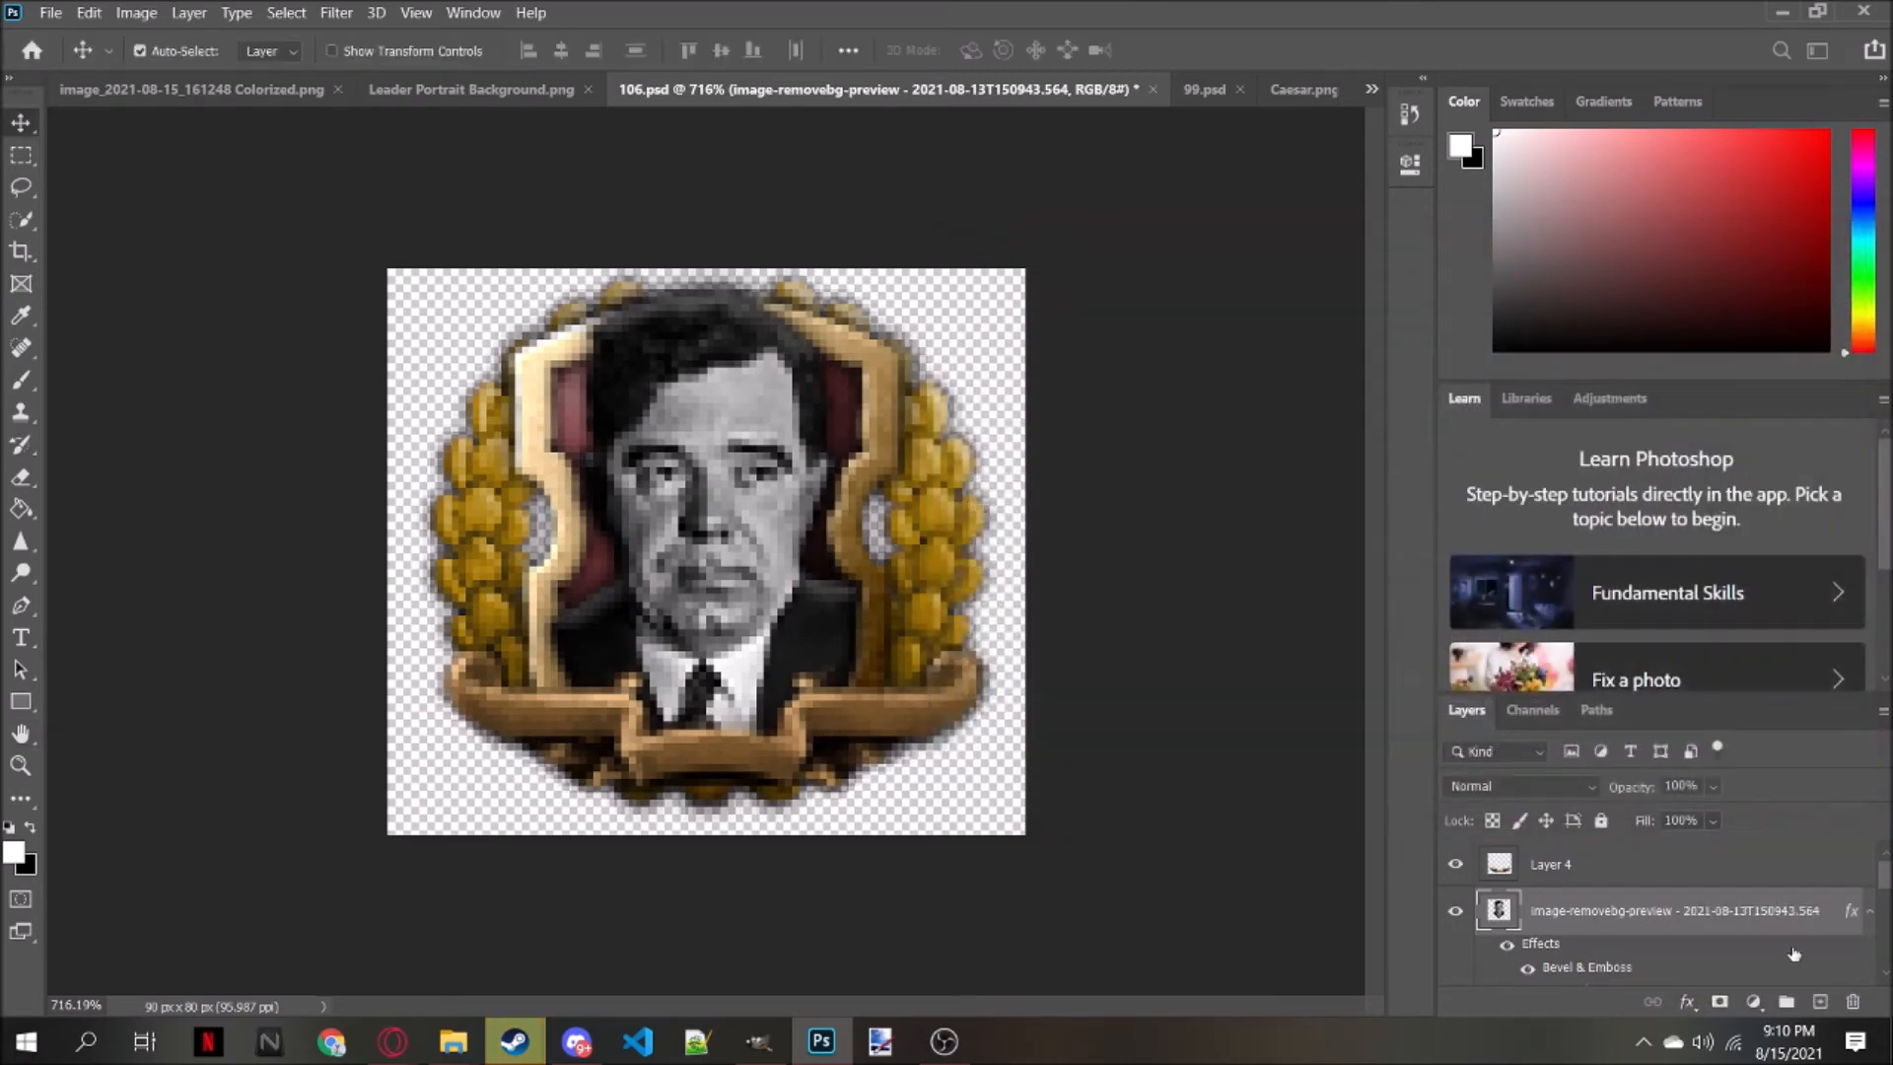
scroll(1687, 922, "down", 1)
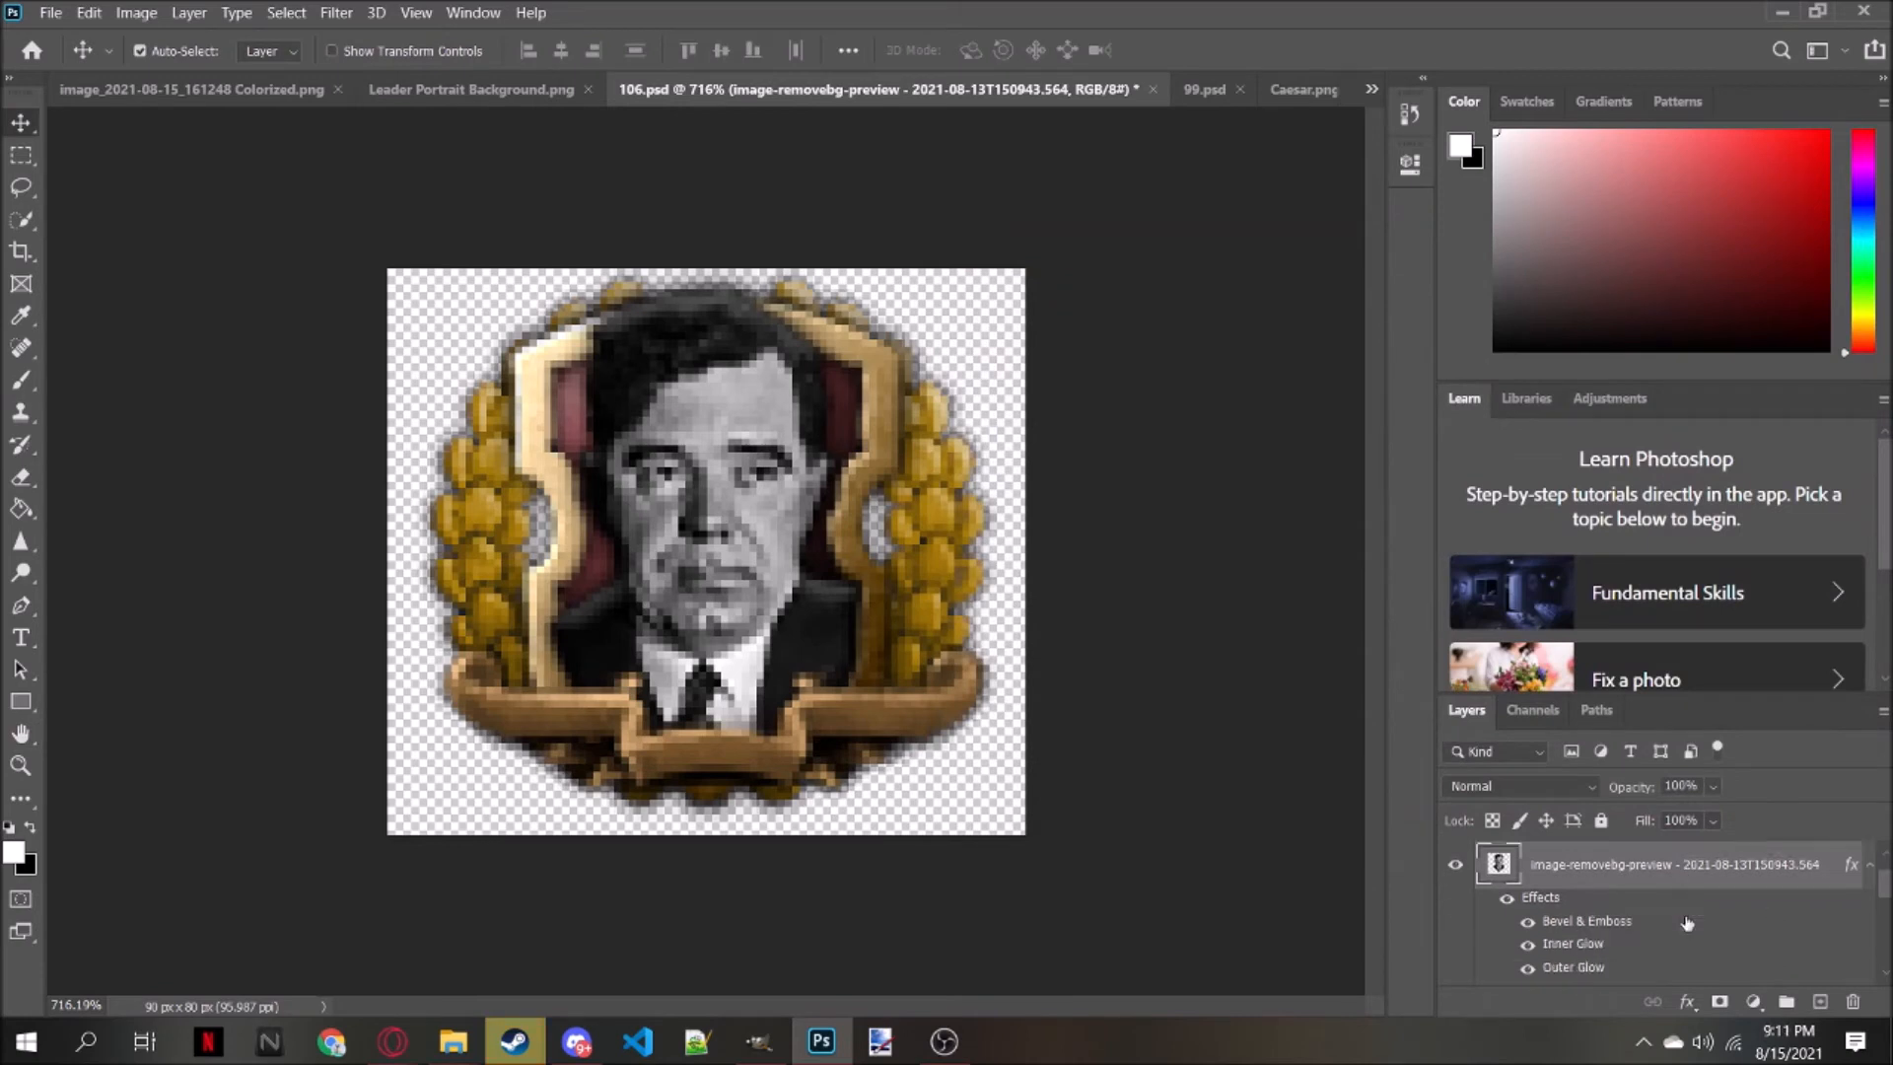
left_click(1687, 1001)
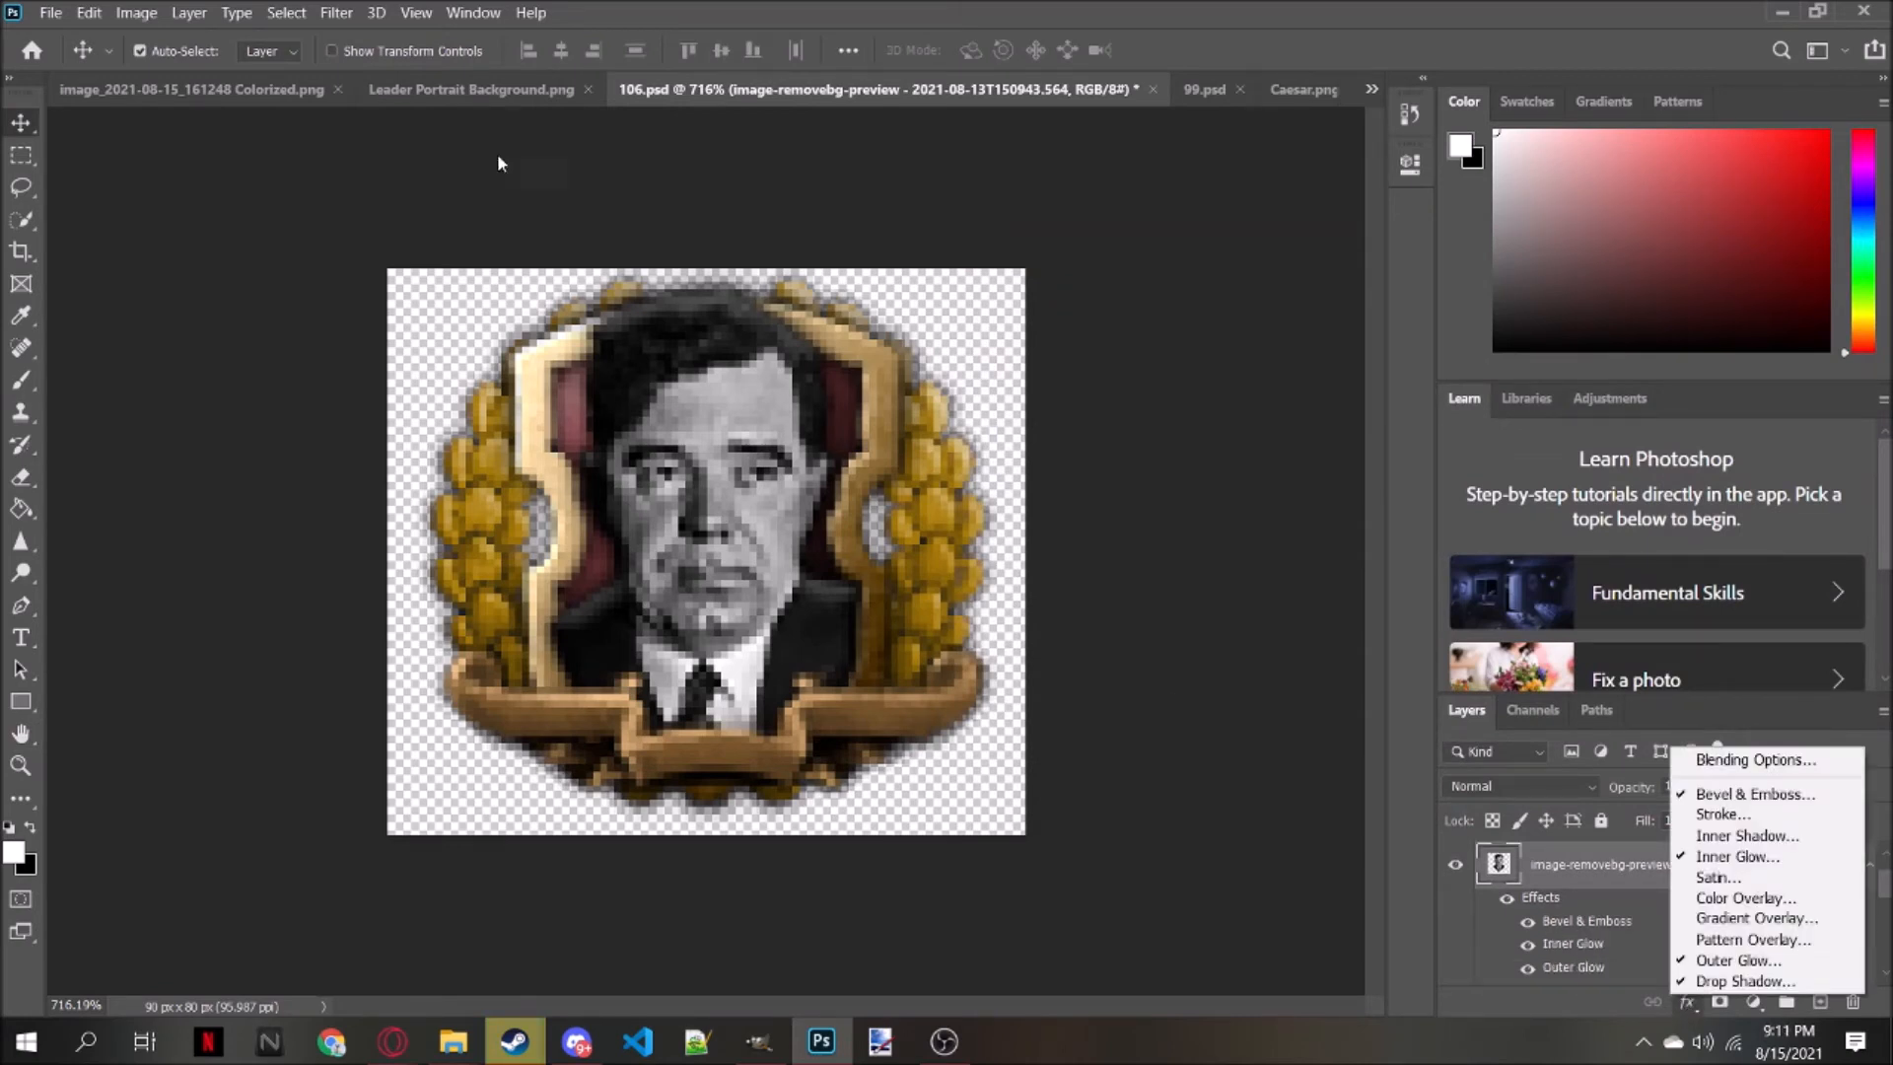
Open Bonaparte CoA.png from the focus_icon_making folder and examine the coat of arms at small and enlarged sizes
left_click(51, 12)
left_click(77, 61)
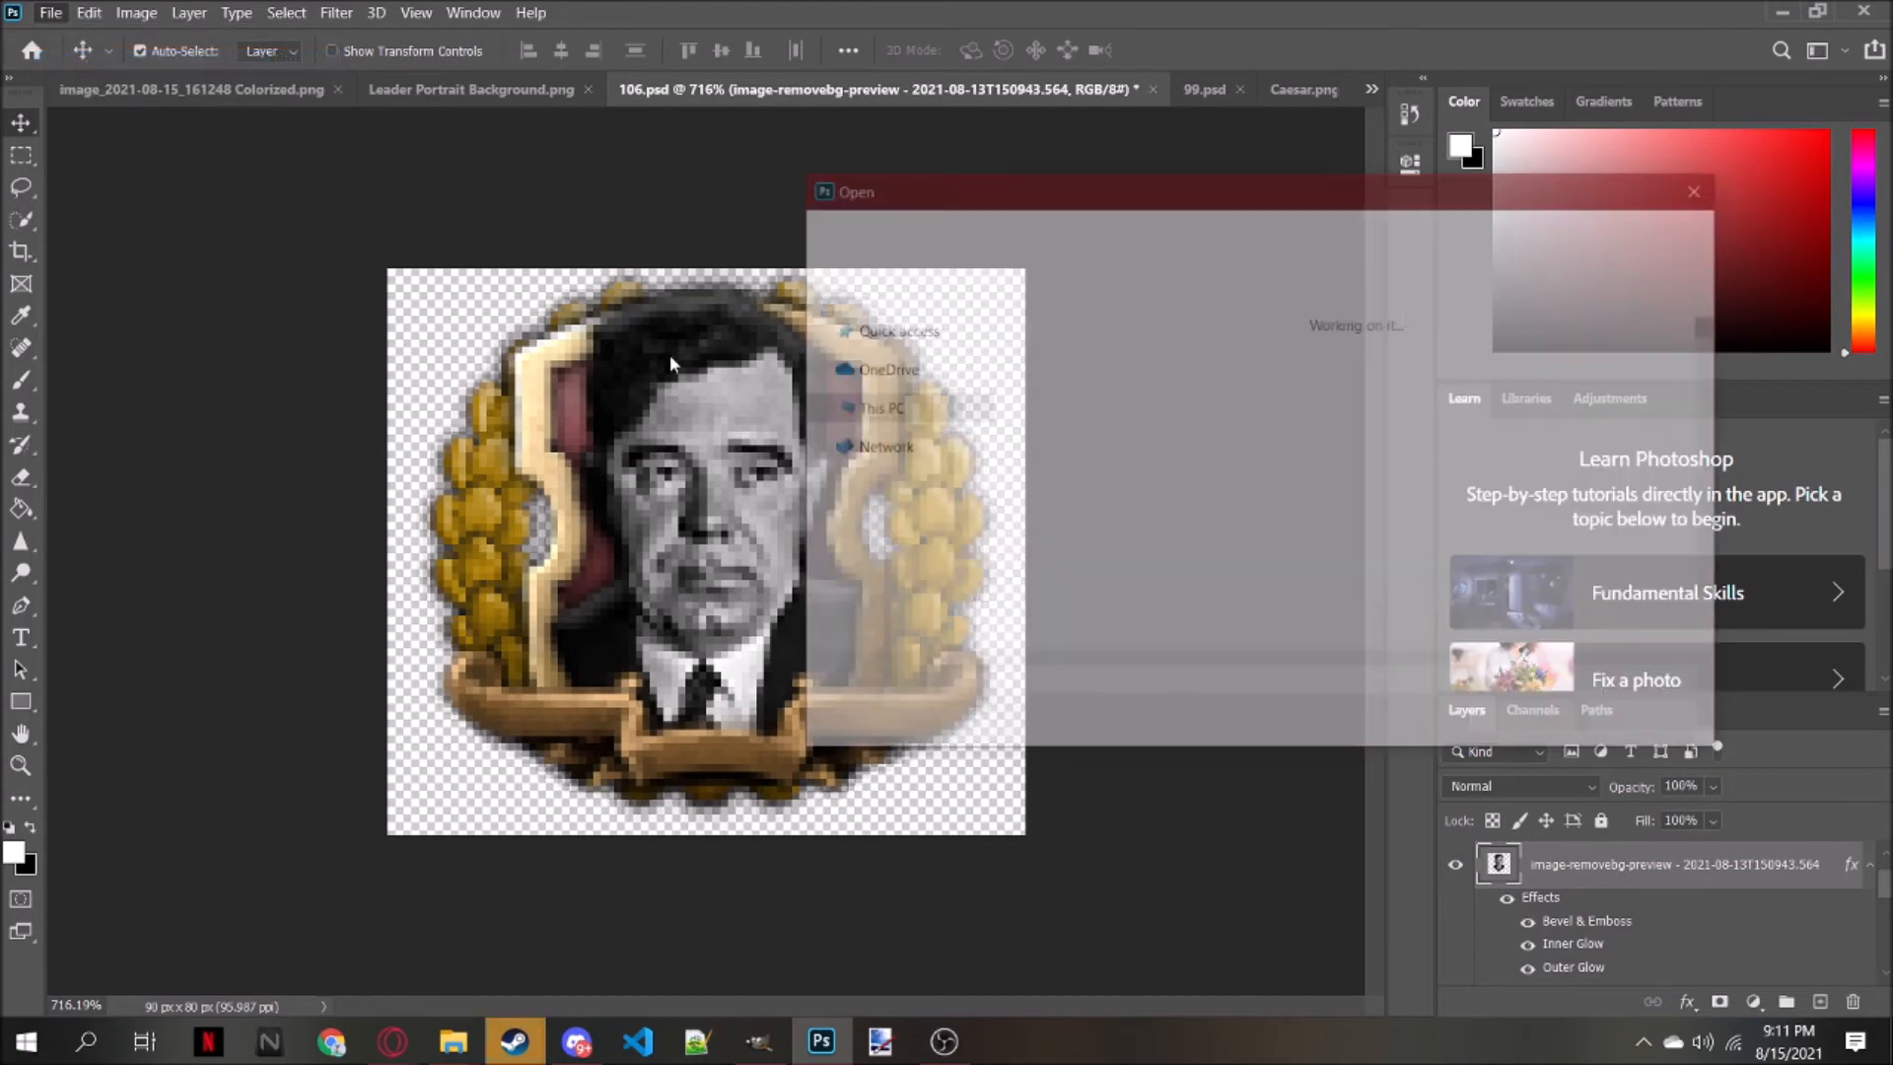
left_click(902, 308)
scroll(1380, 453, "down", 5)
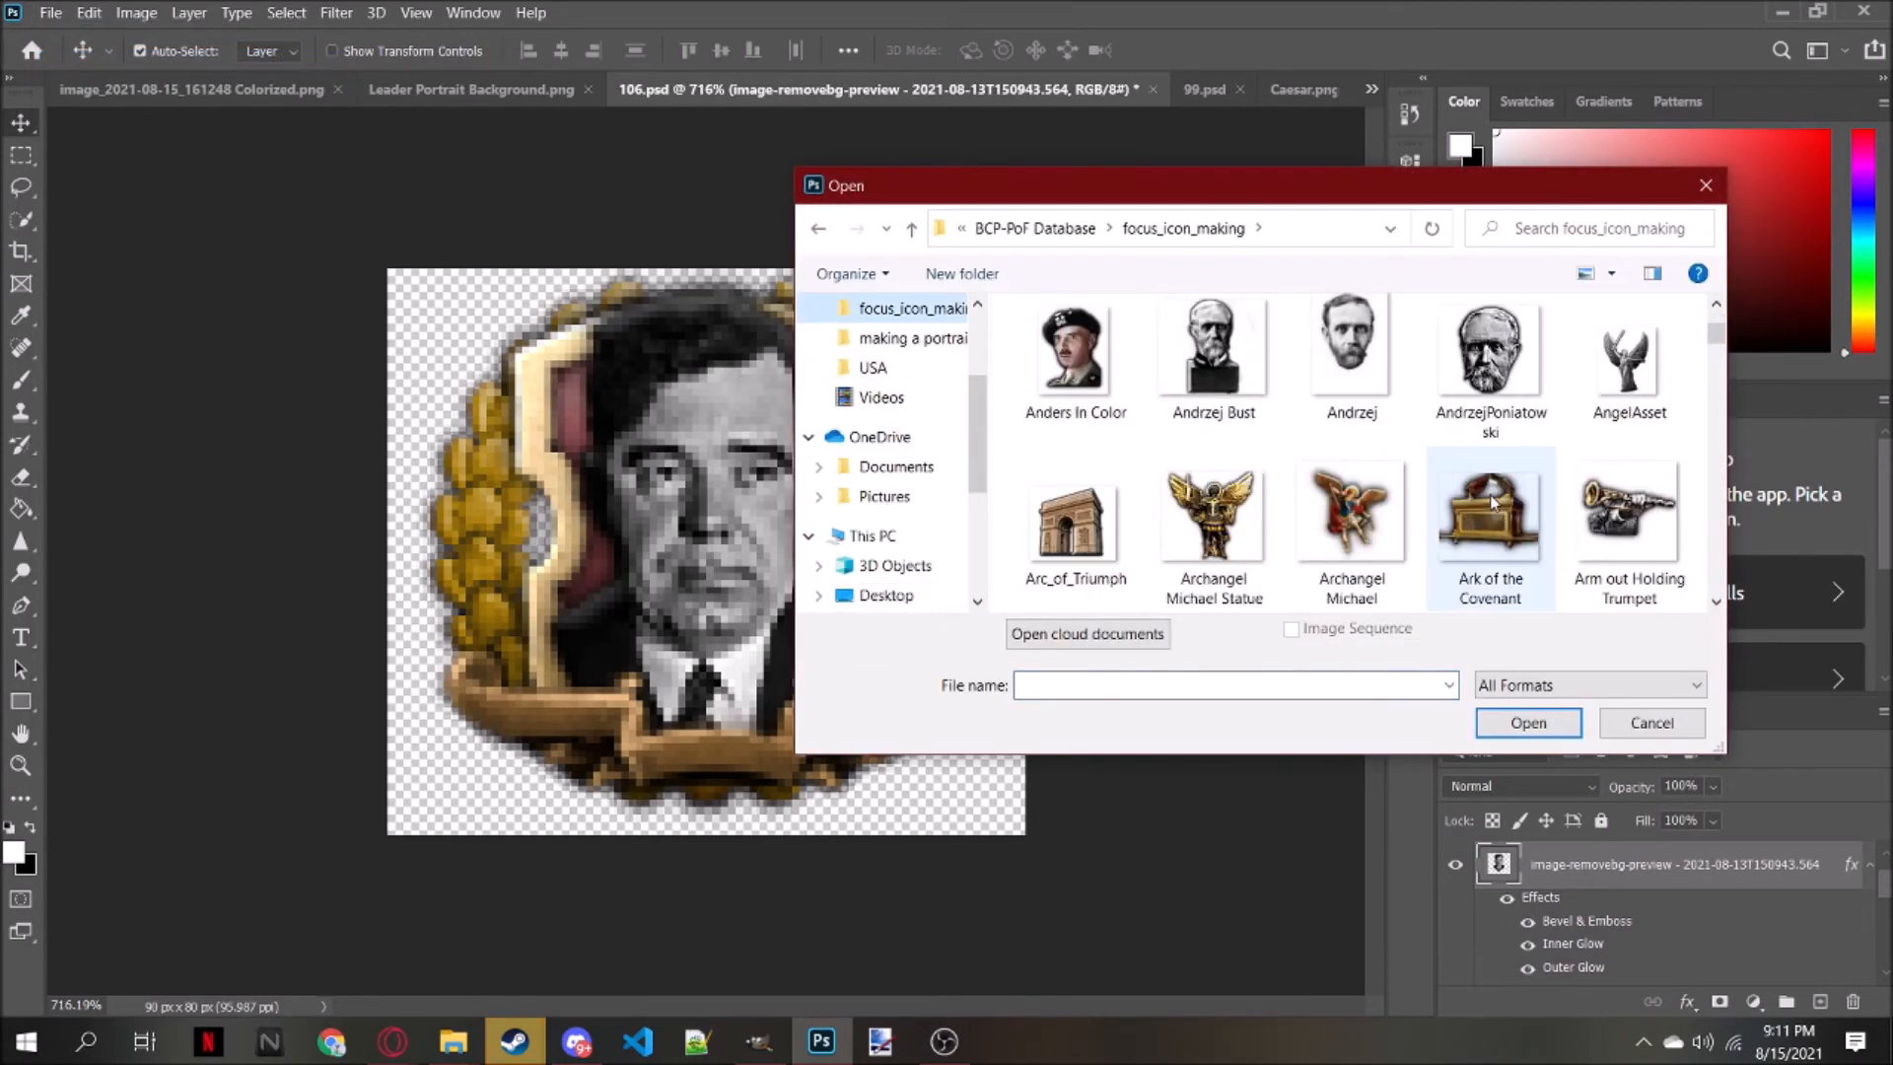
scroll(1507, 511, "down", 5)
scroll(1509, 510, "down", 5)
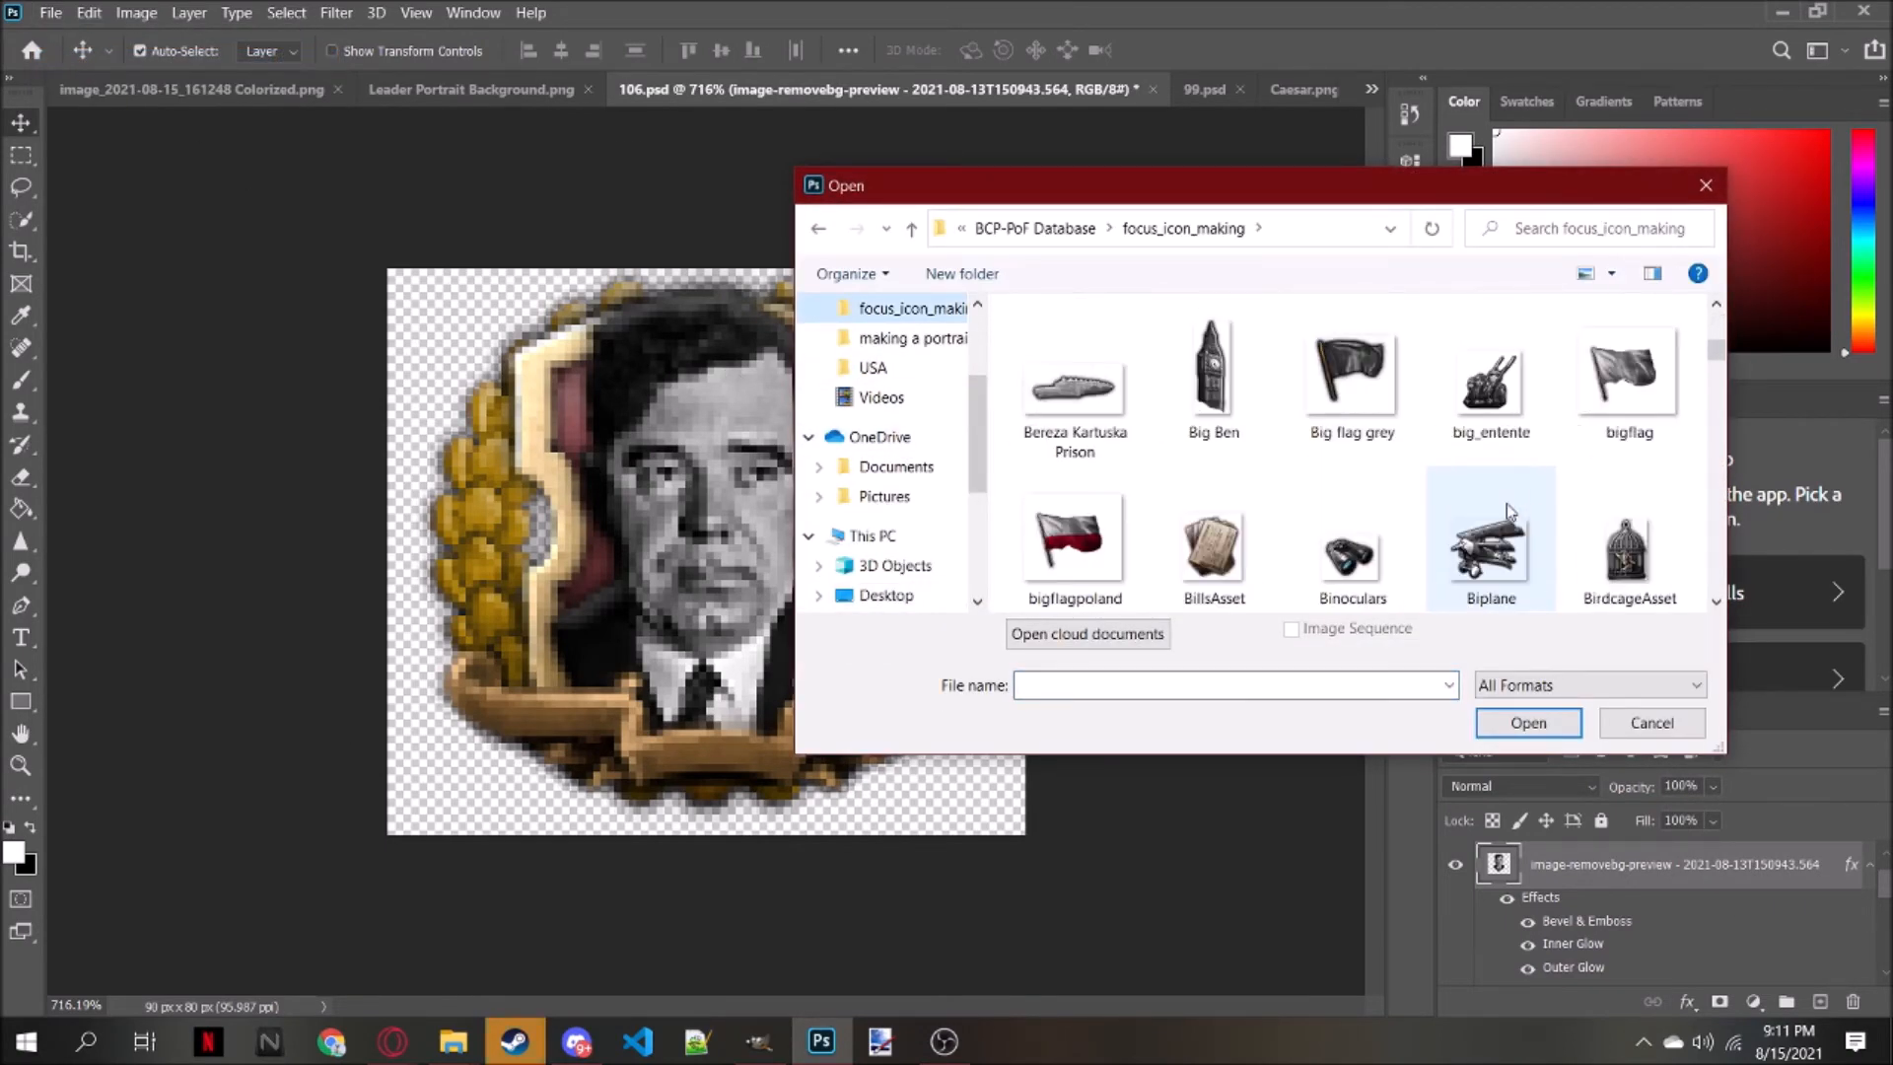
scroll(1506, 502, "up", 3)
scroll(1511, 511, "down", 1)
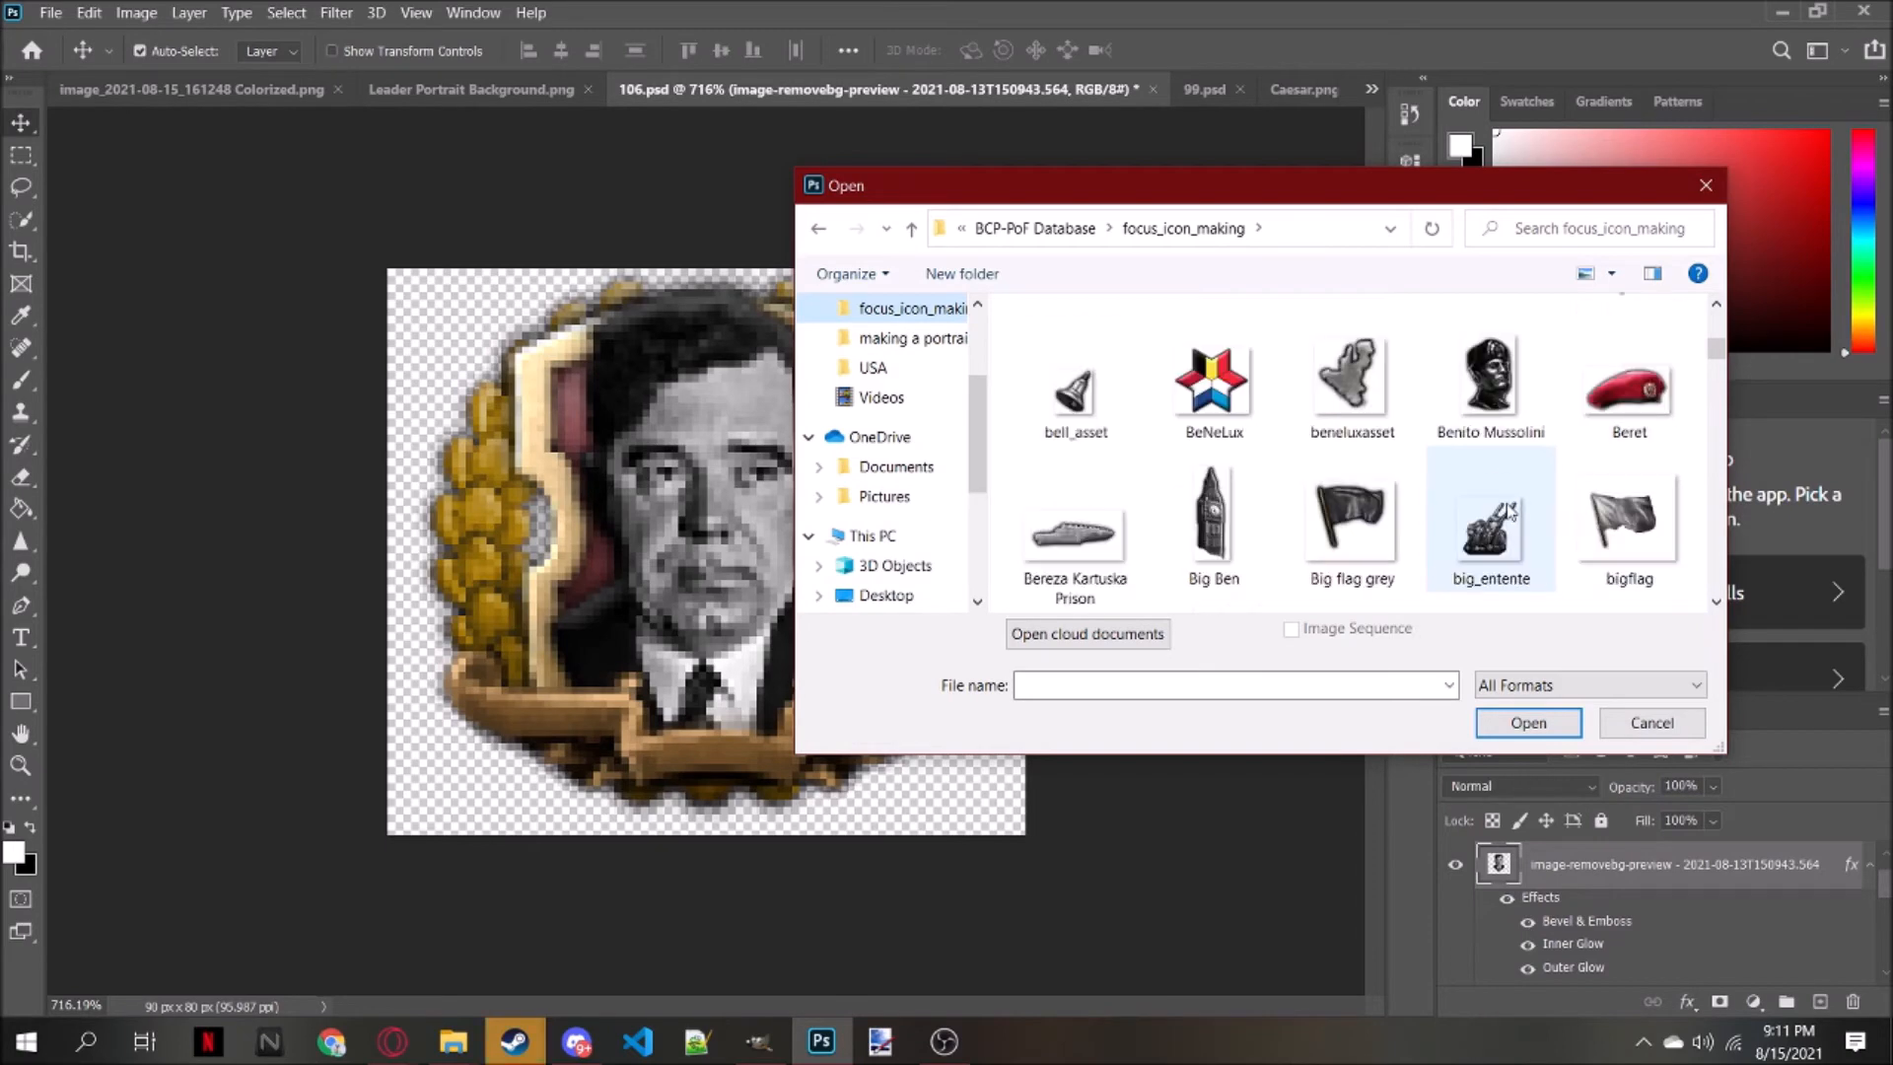
scroll(1511, 511, "down", 5)
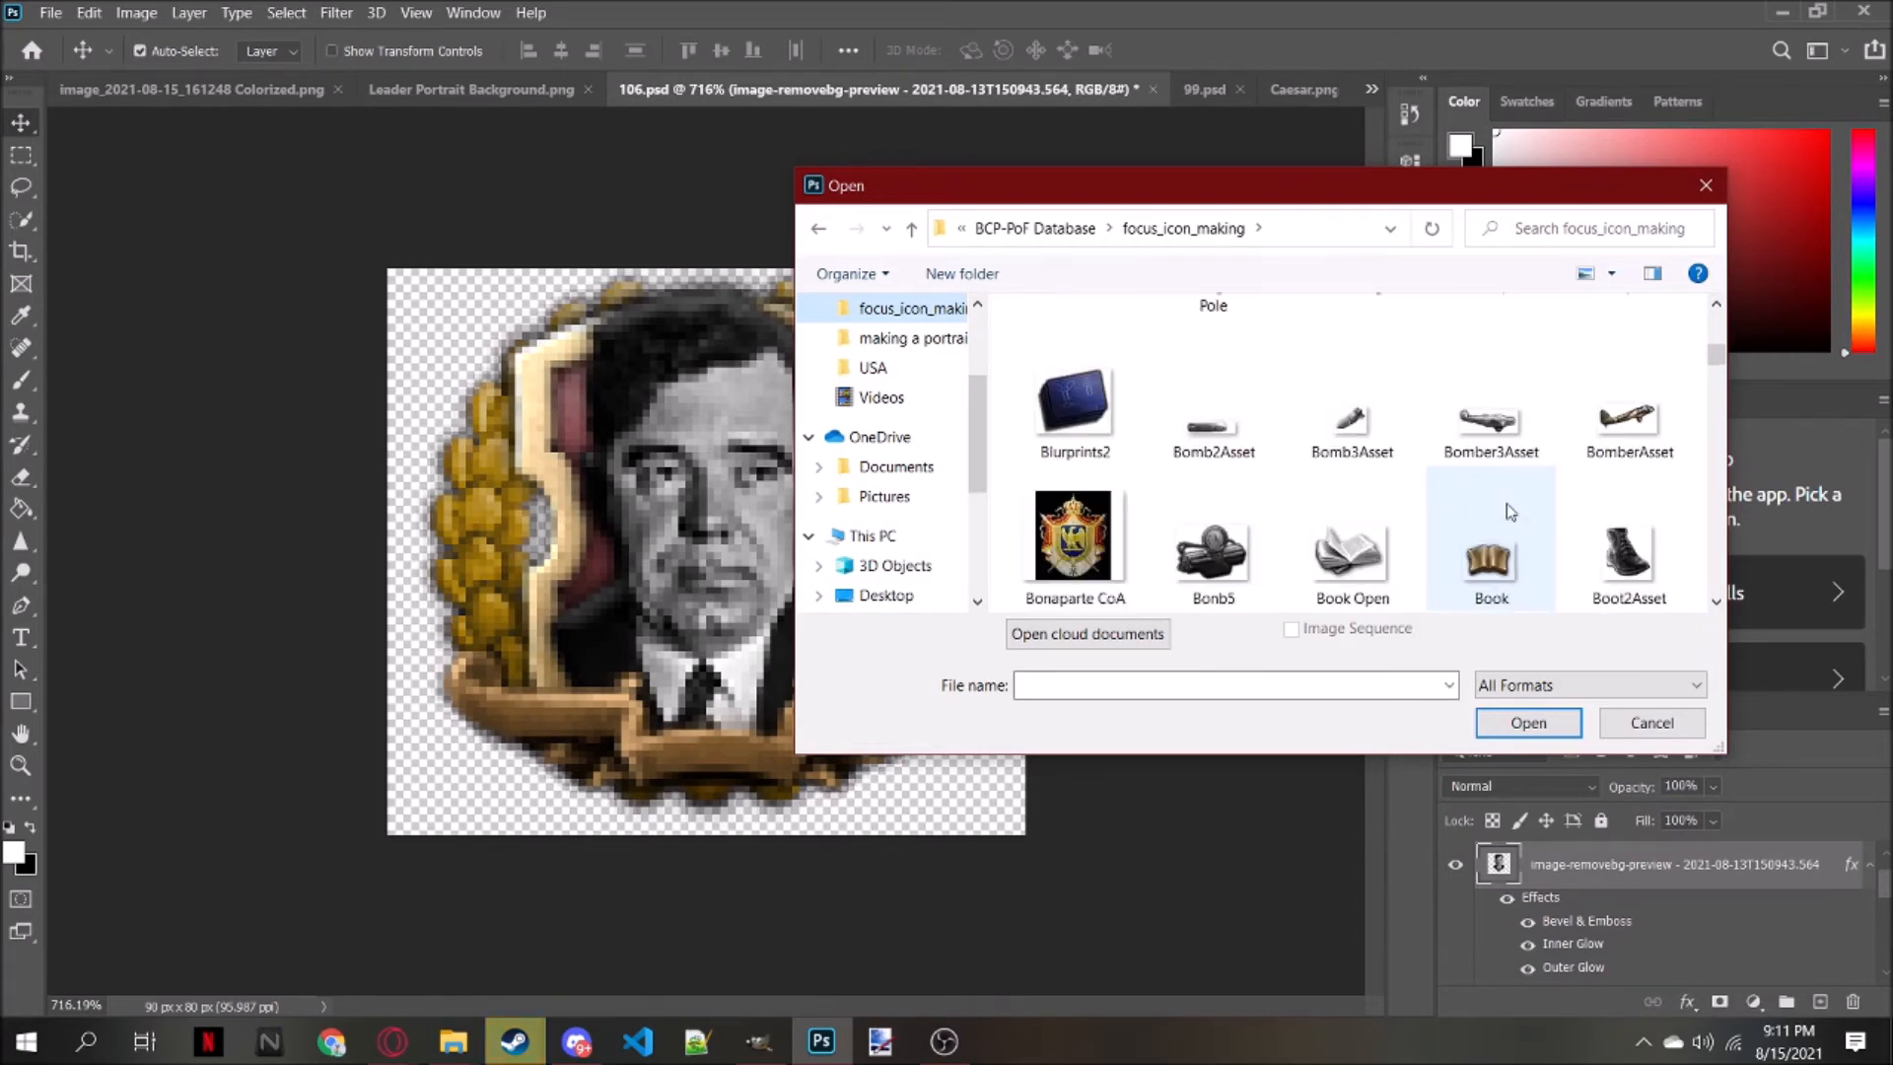
double_click(1104, 581)
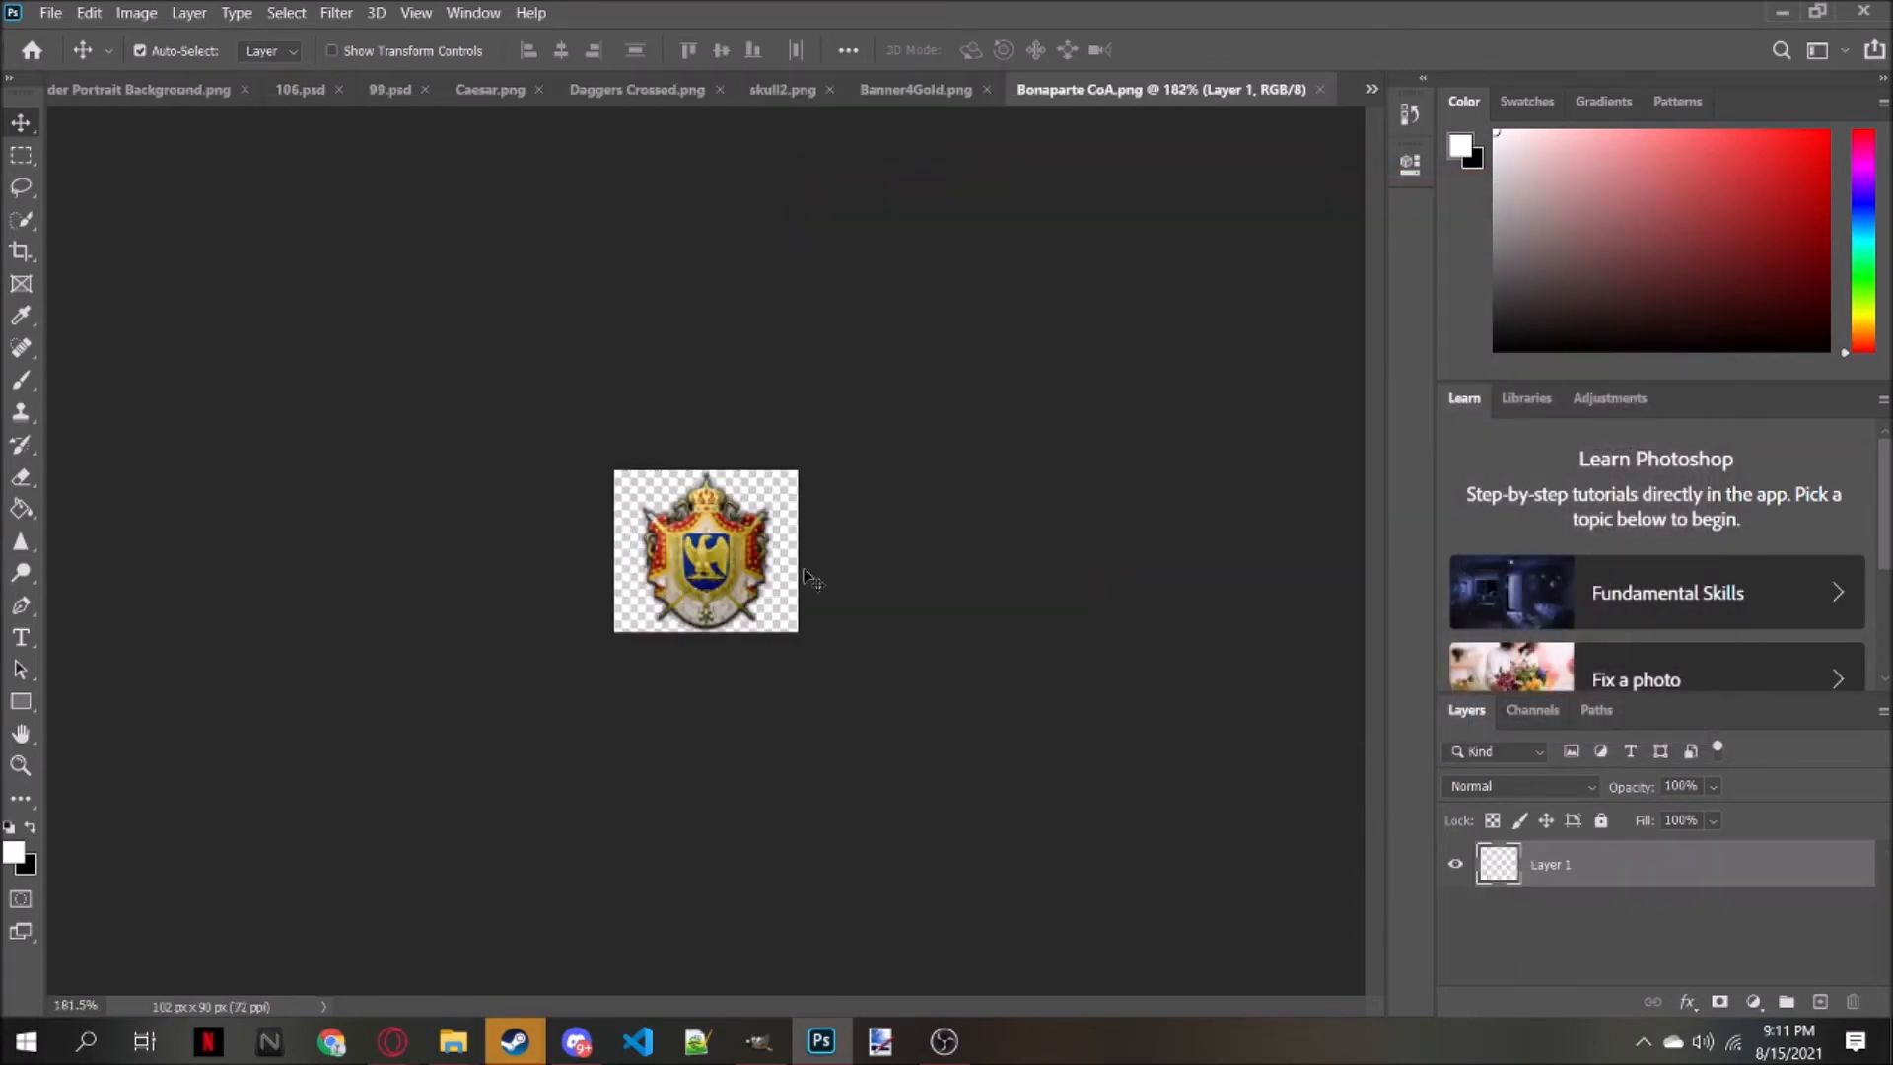
scroll(803, 575, "up", 2)
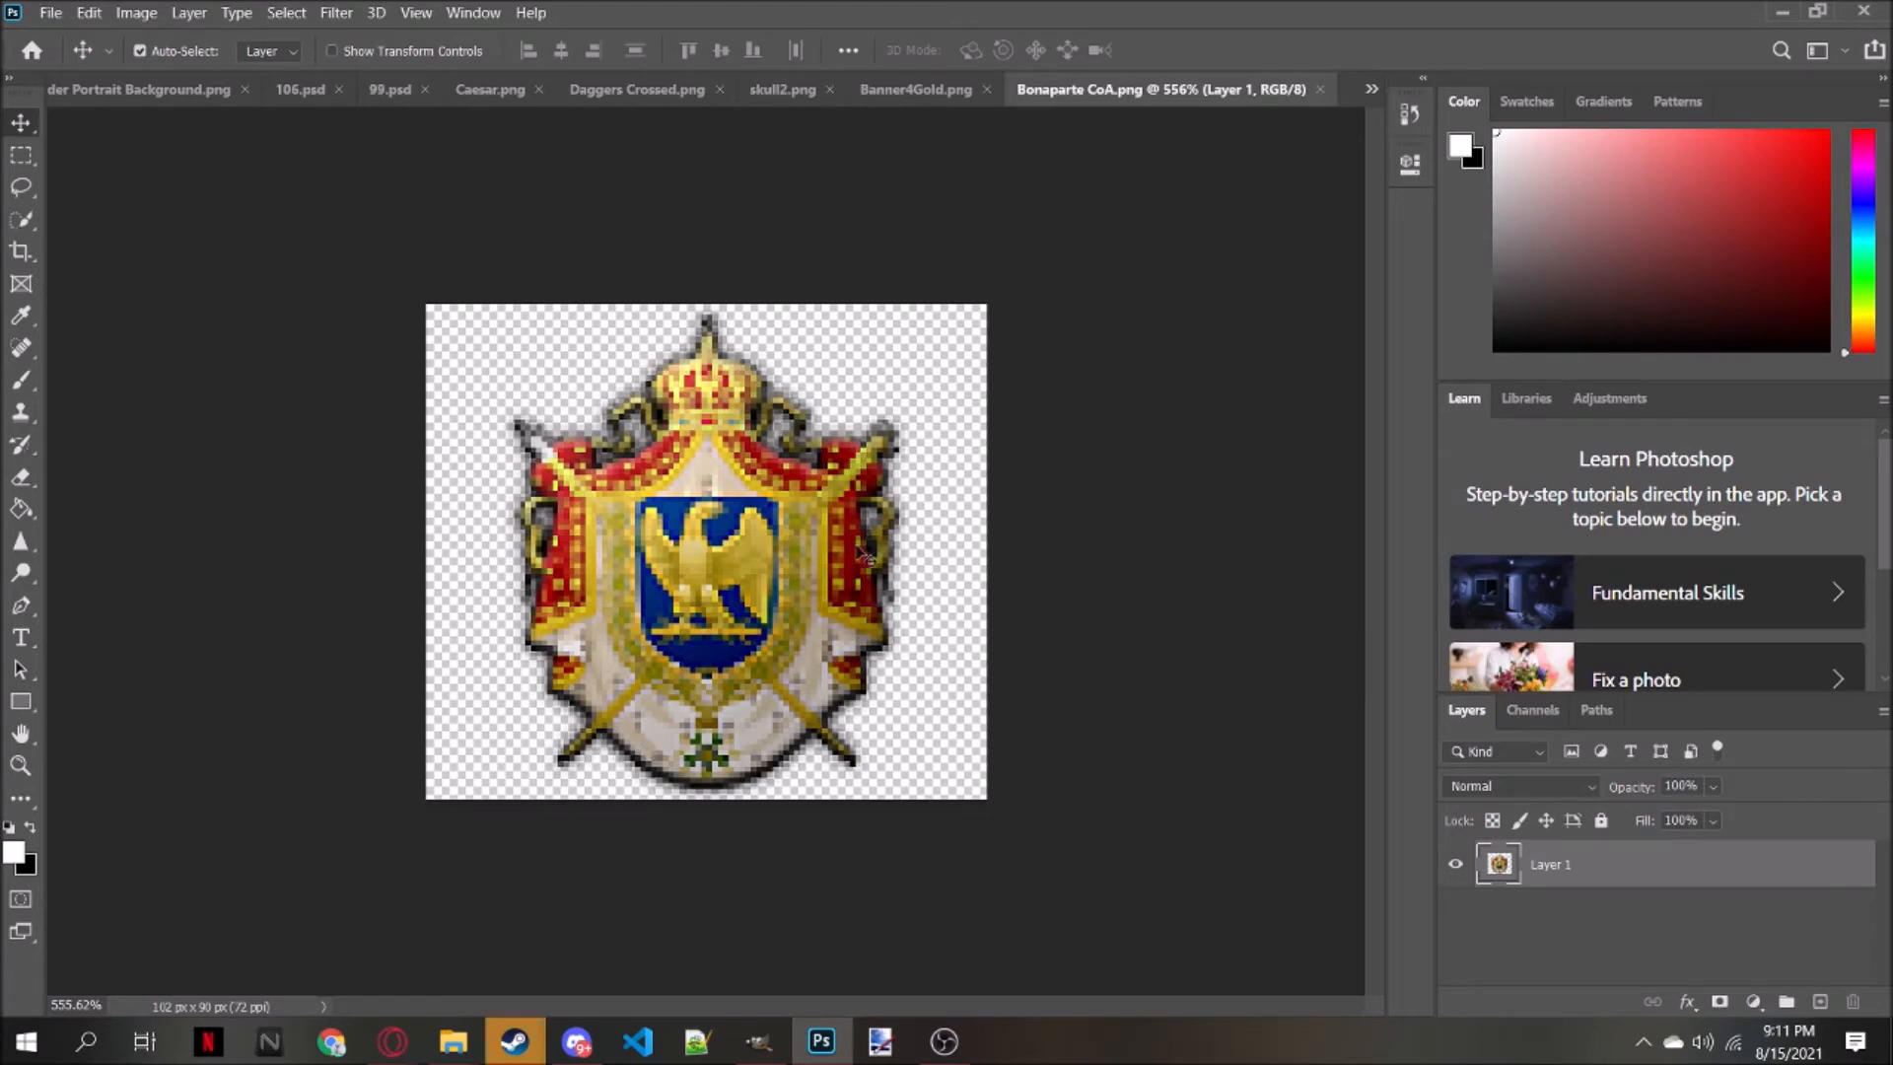
scroll(863, 554, "down", 5)
scroll(861, 552, "up", 3)
scroll(861, 552, "up", 1)
left_click(19, 156)
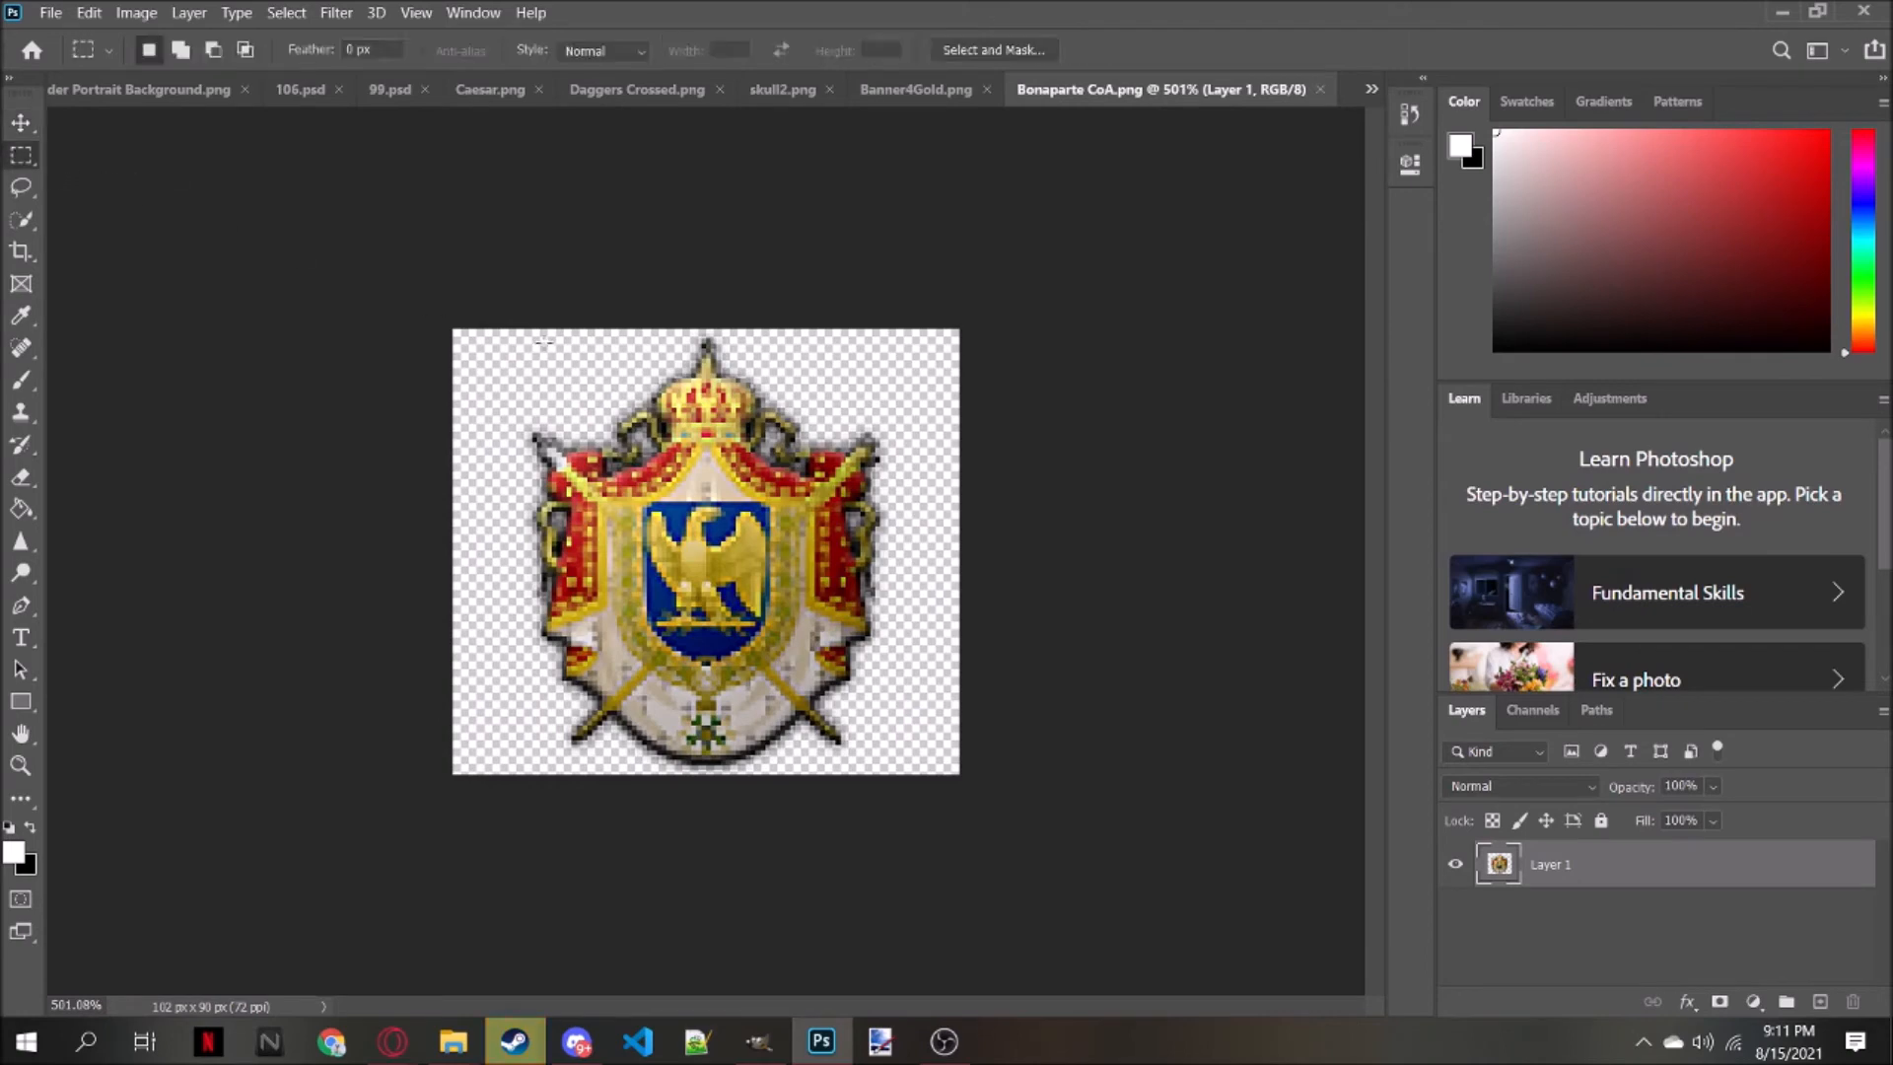
Open PDP Logo.png from the focus_icon_making folder
left_click(50, 12)
left_click(47, 47)
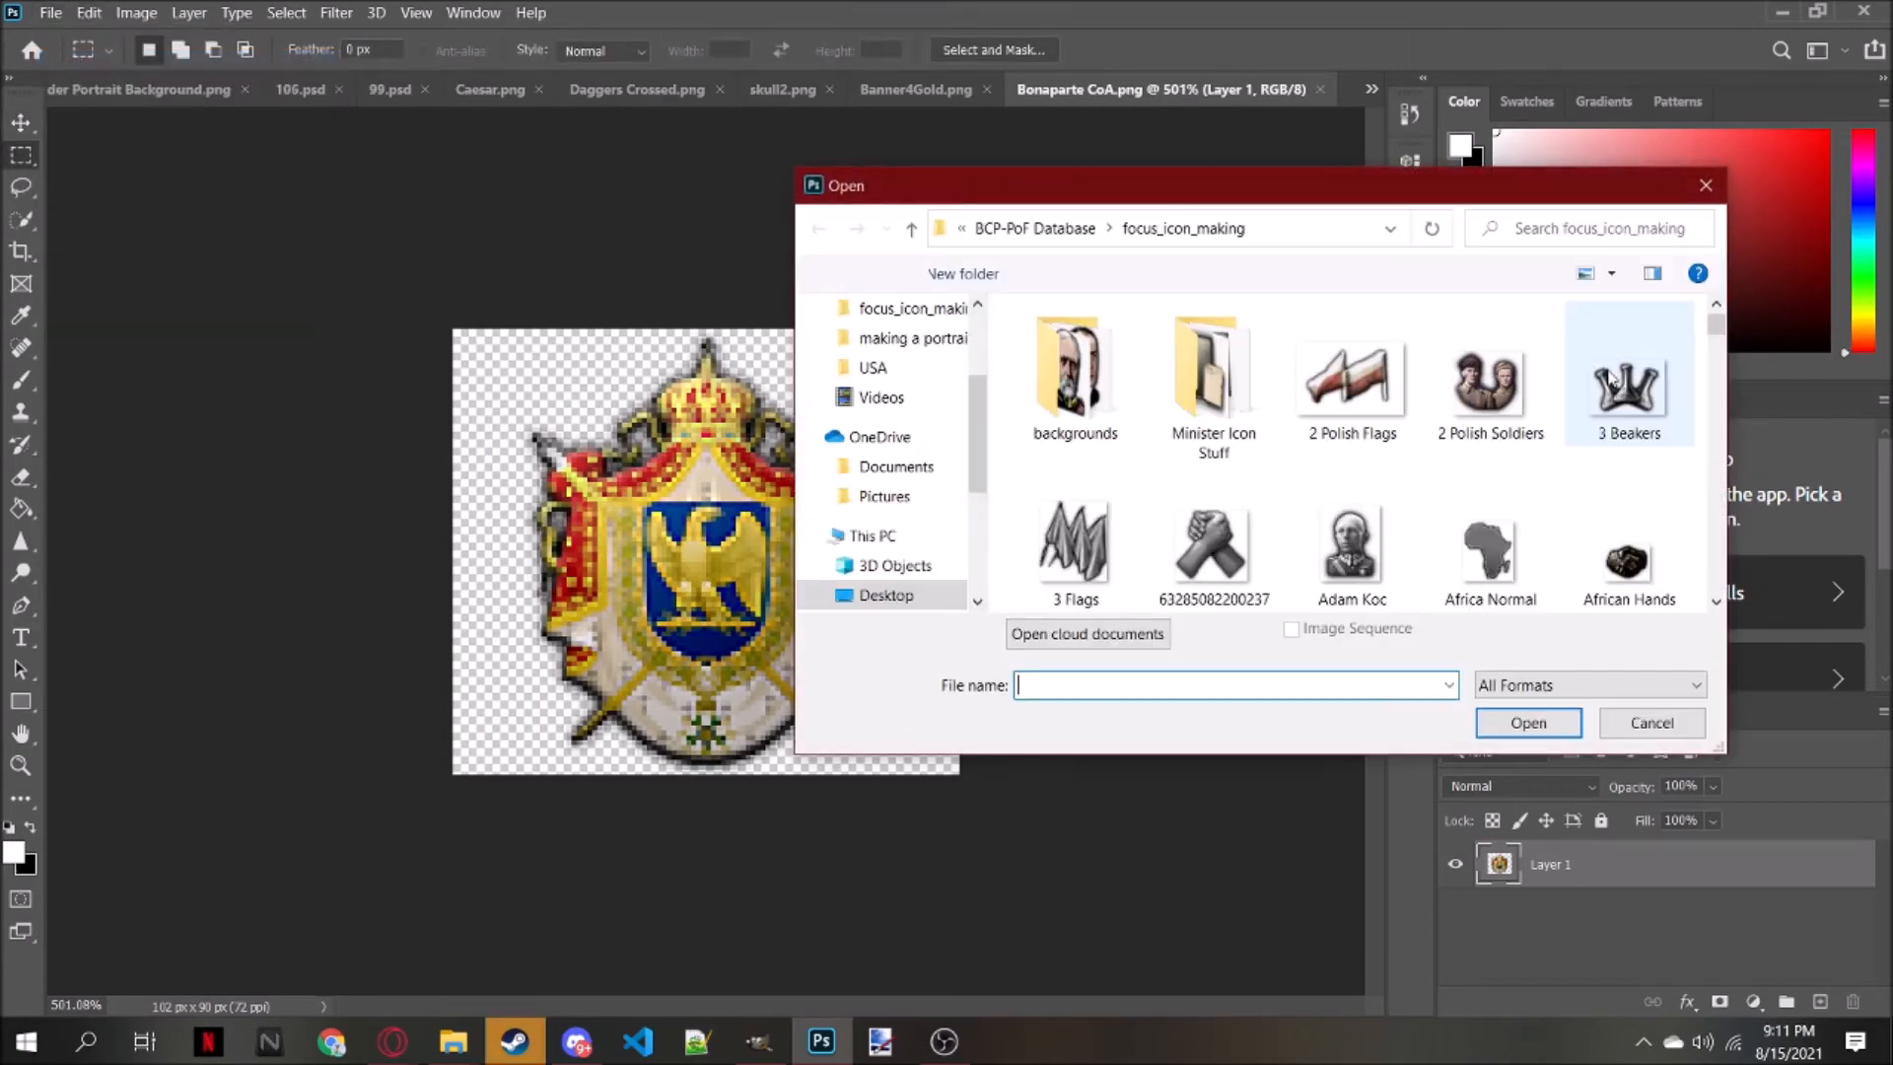
left_click_drag(1715, 325, 1717, 564)
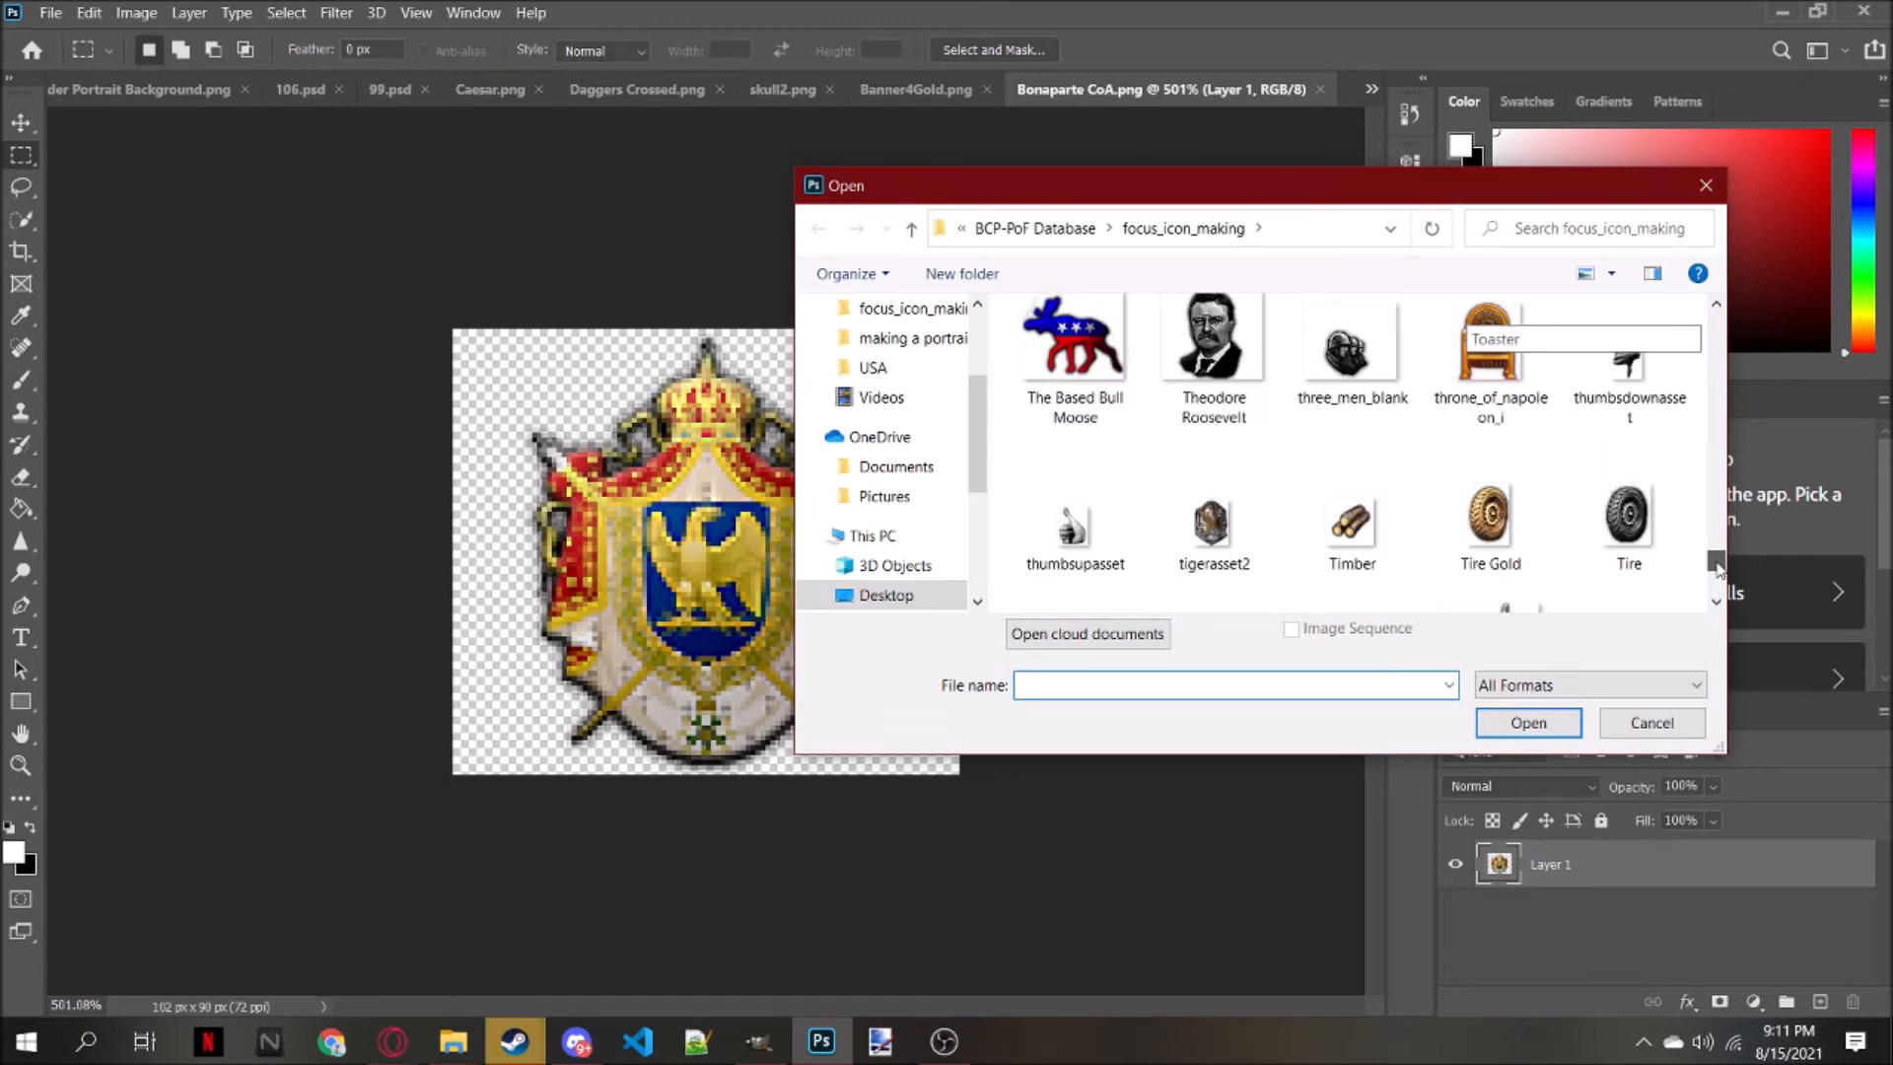
scroll(1577, 575, "down", 1)
scroll(1575, 574, "down", 8)
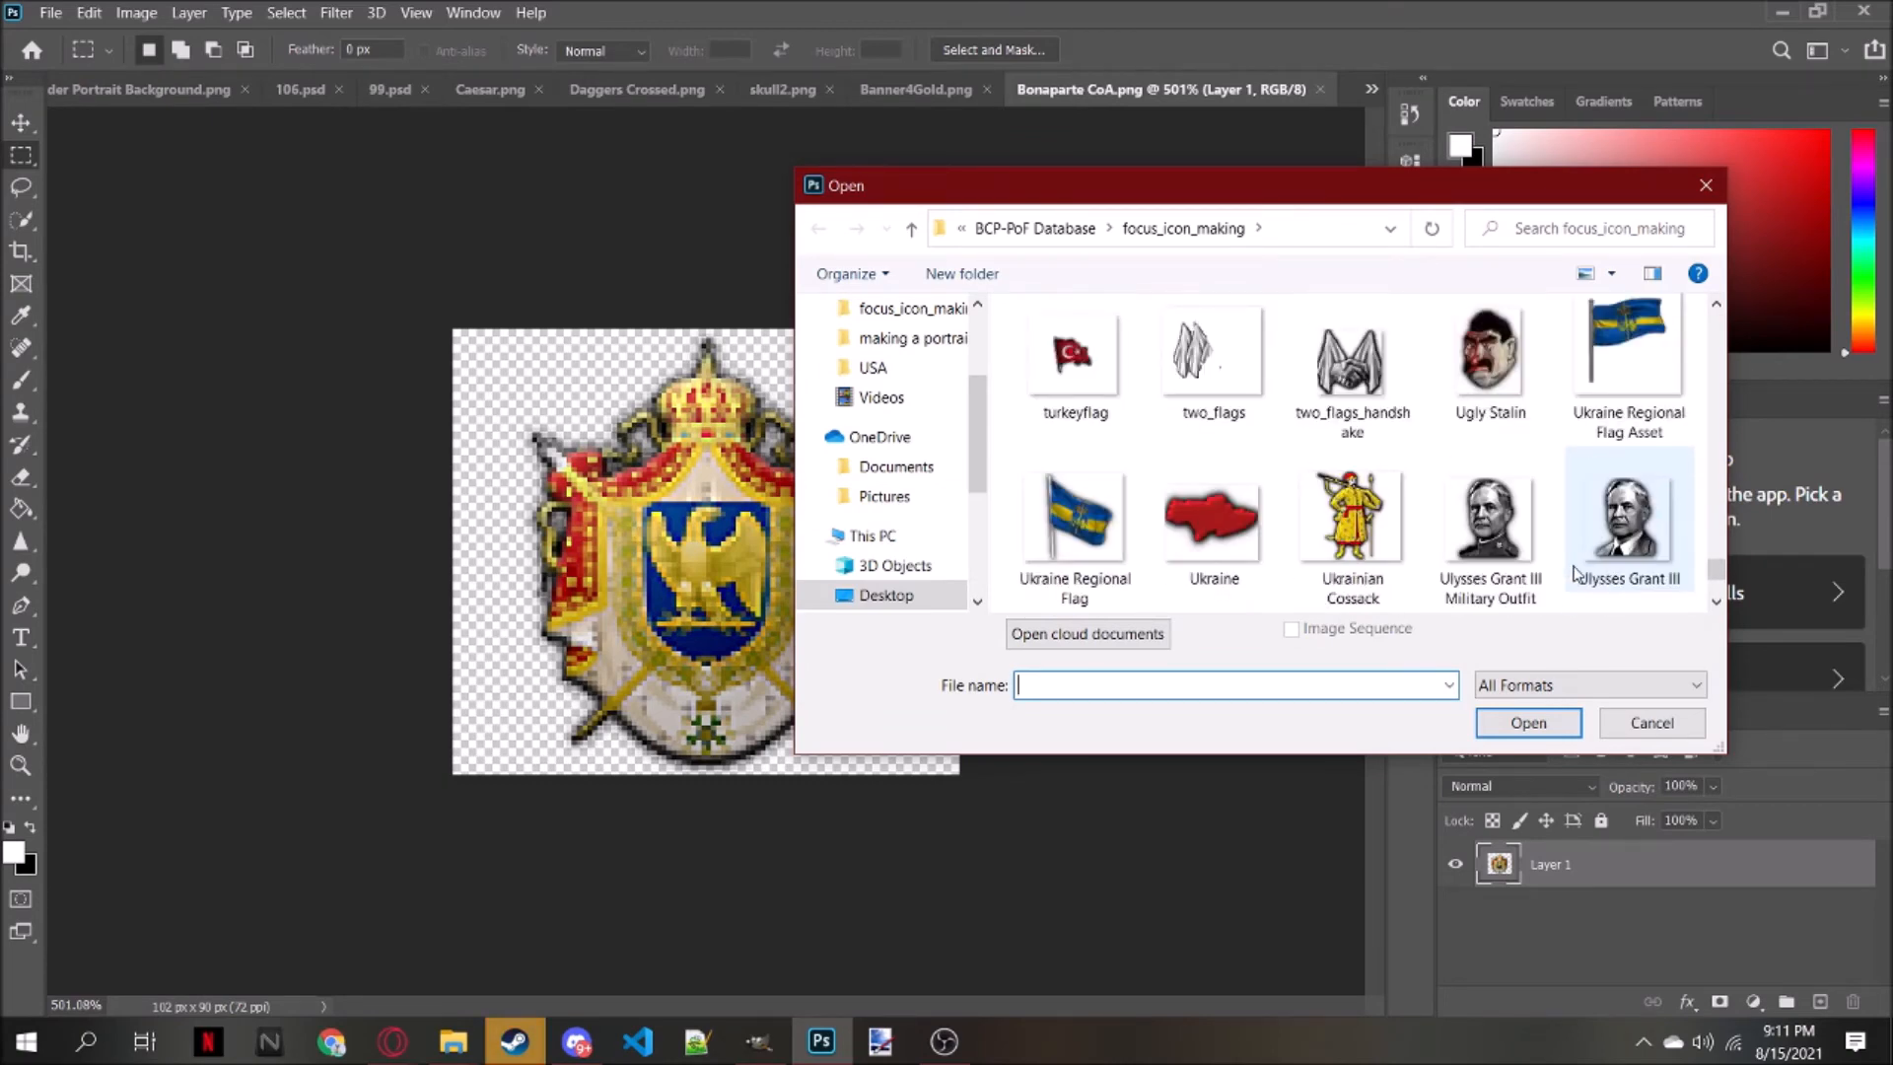
scroll(1576, 575, "down", 5)
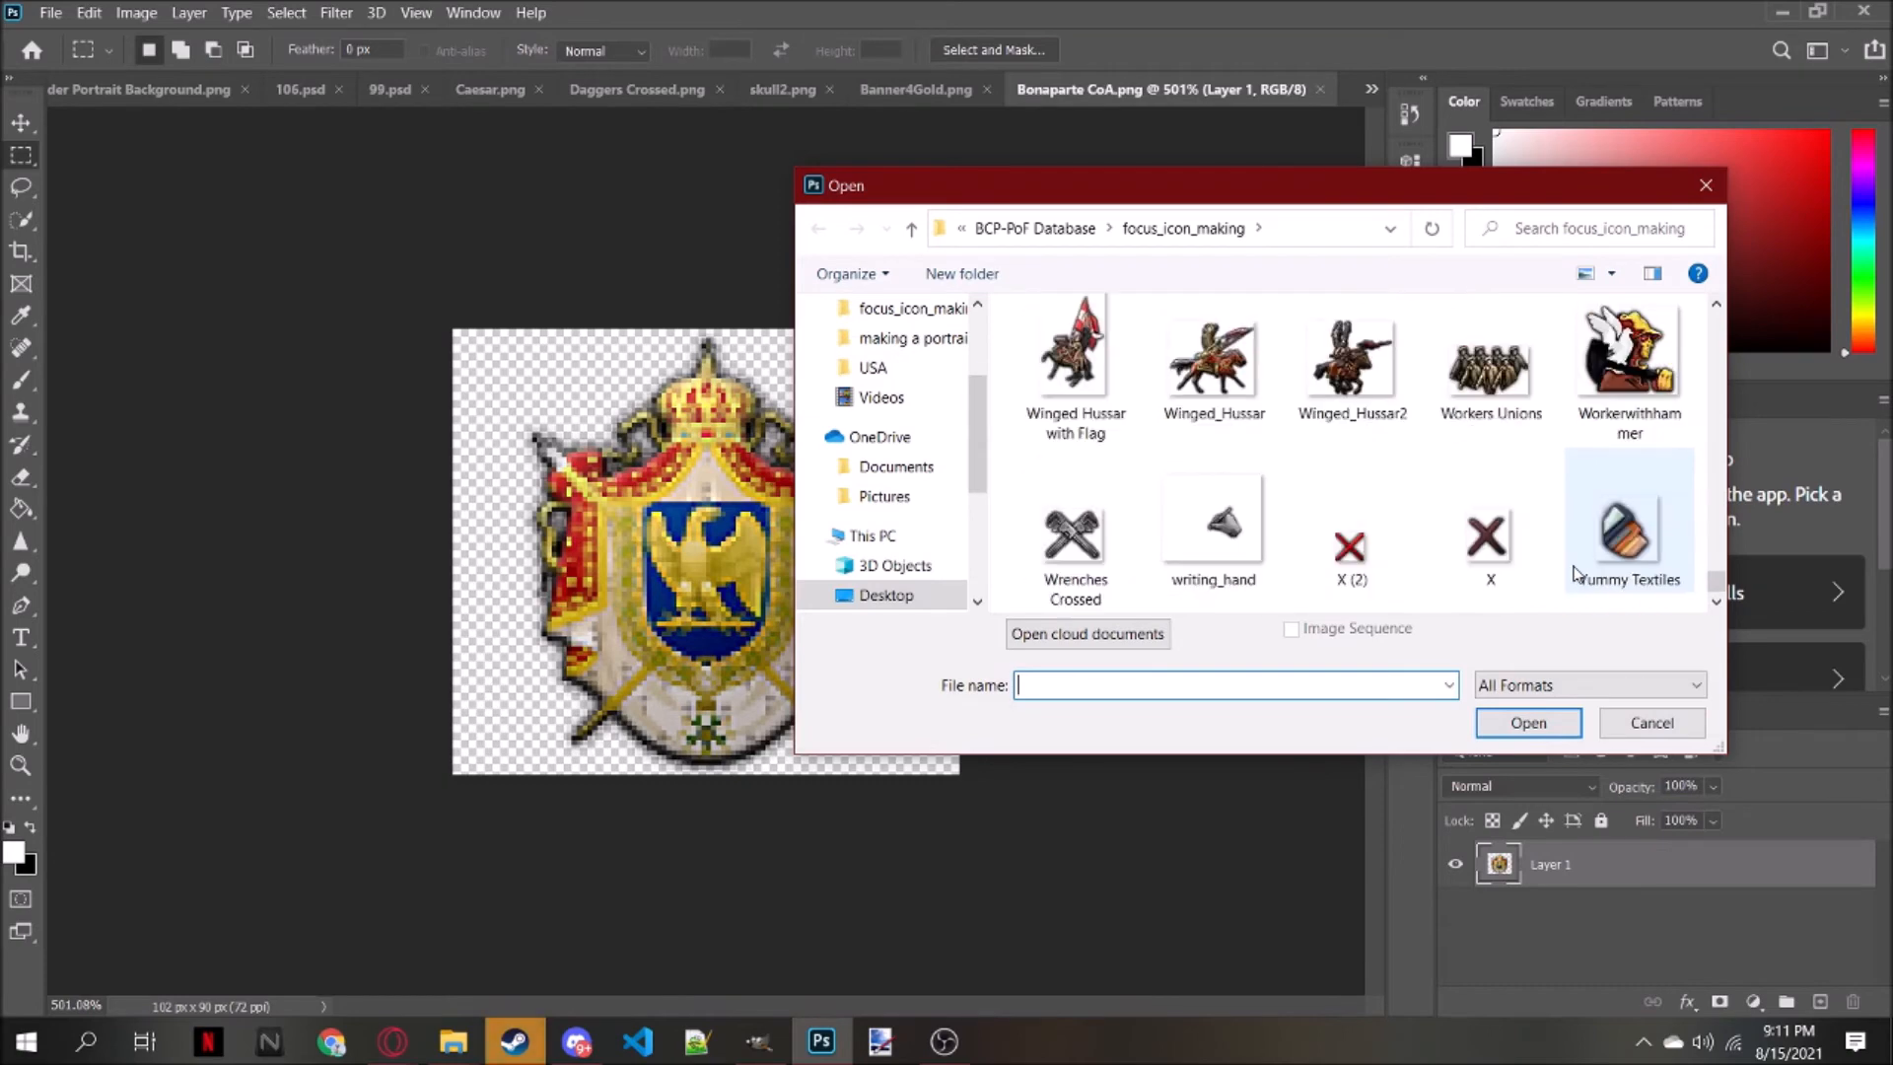
scroll(1567, 552, "up", 10)
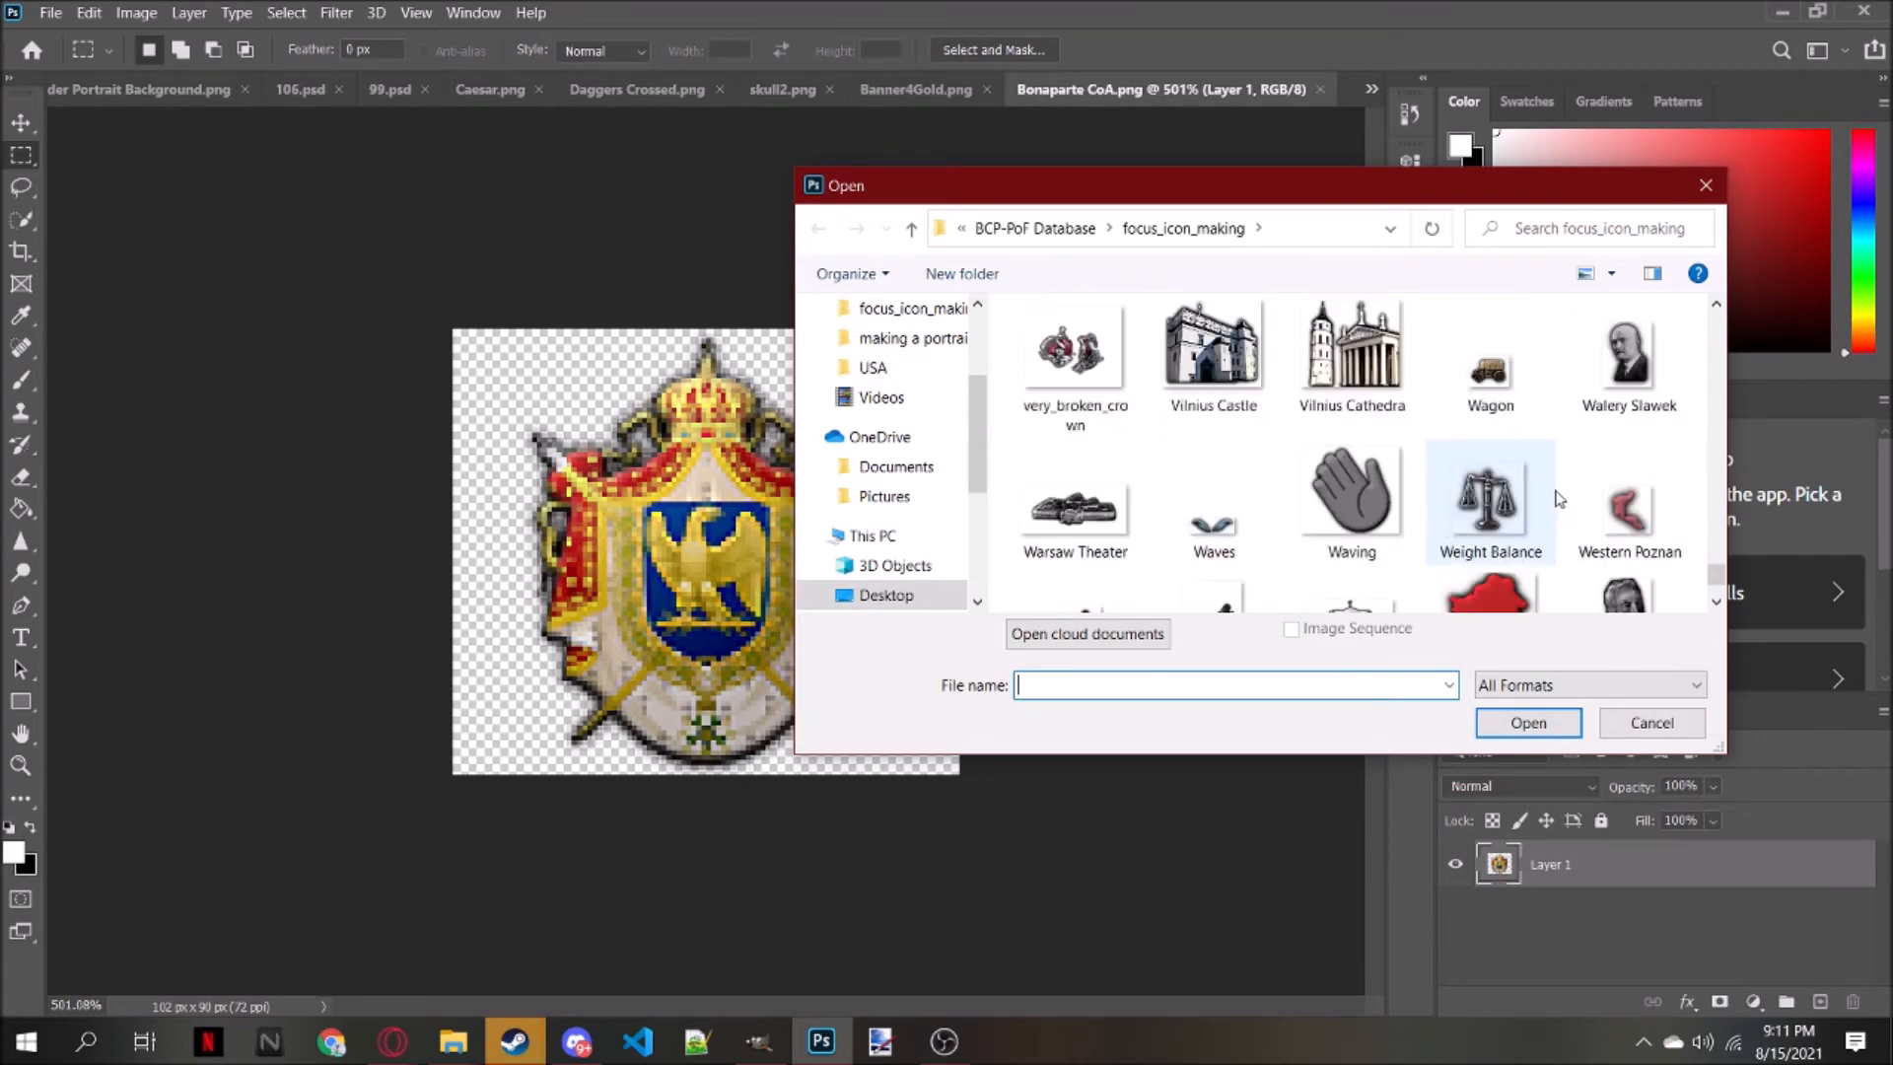
scroll(1558, 498, "up", 10)
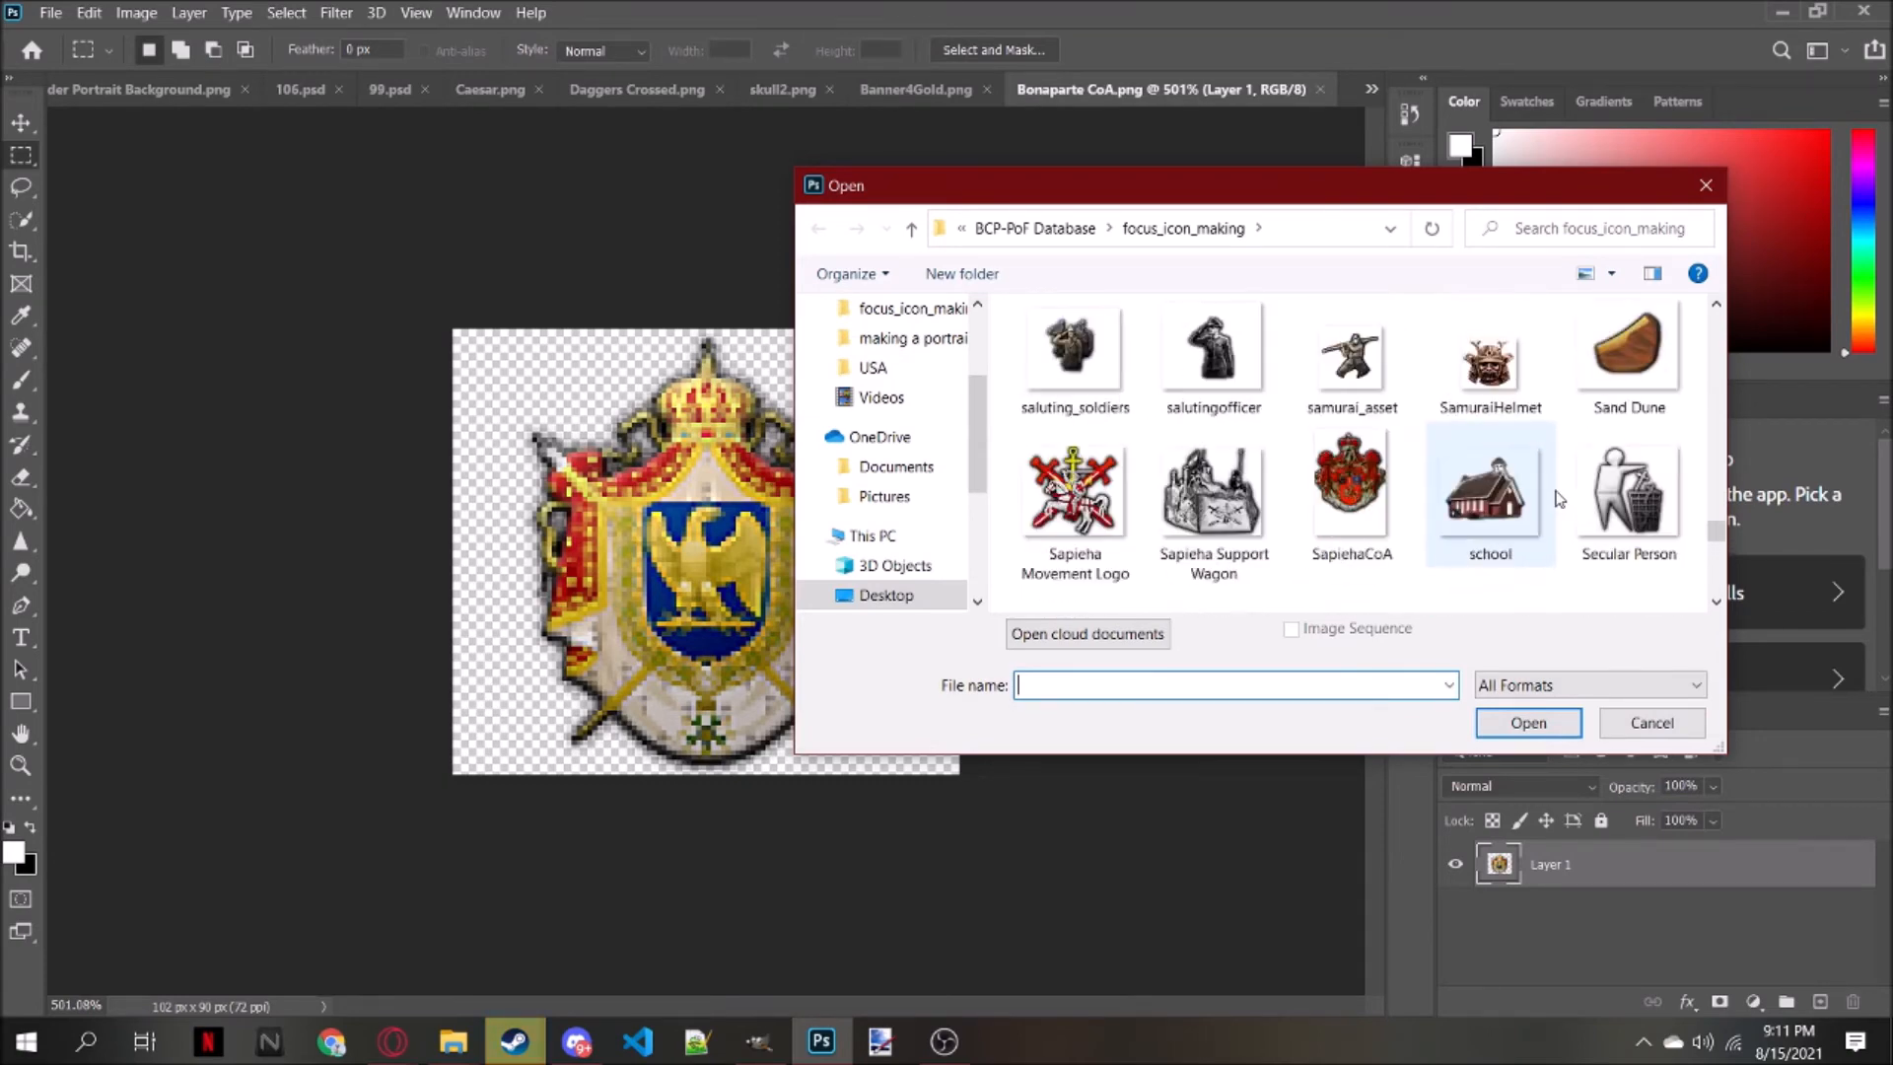
scroll(1558, 498, "up", 6)
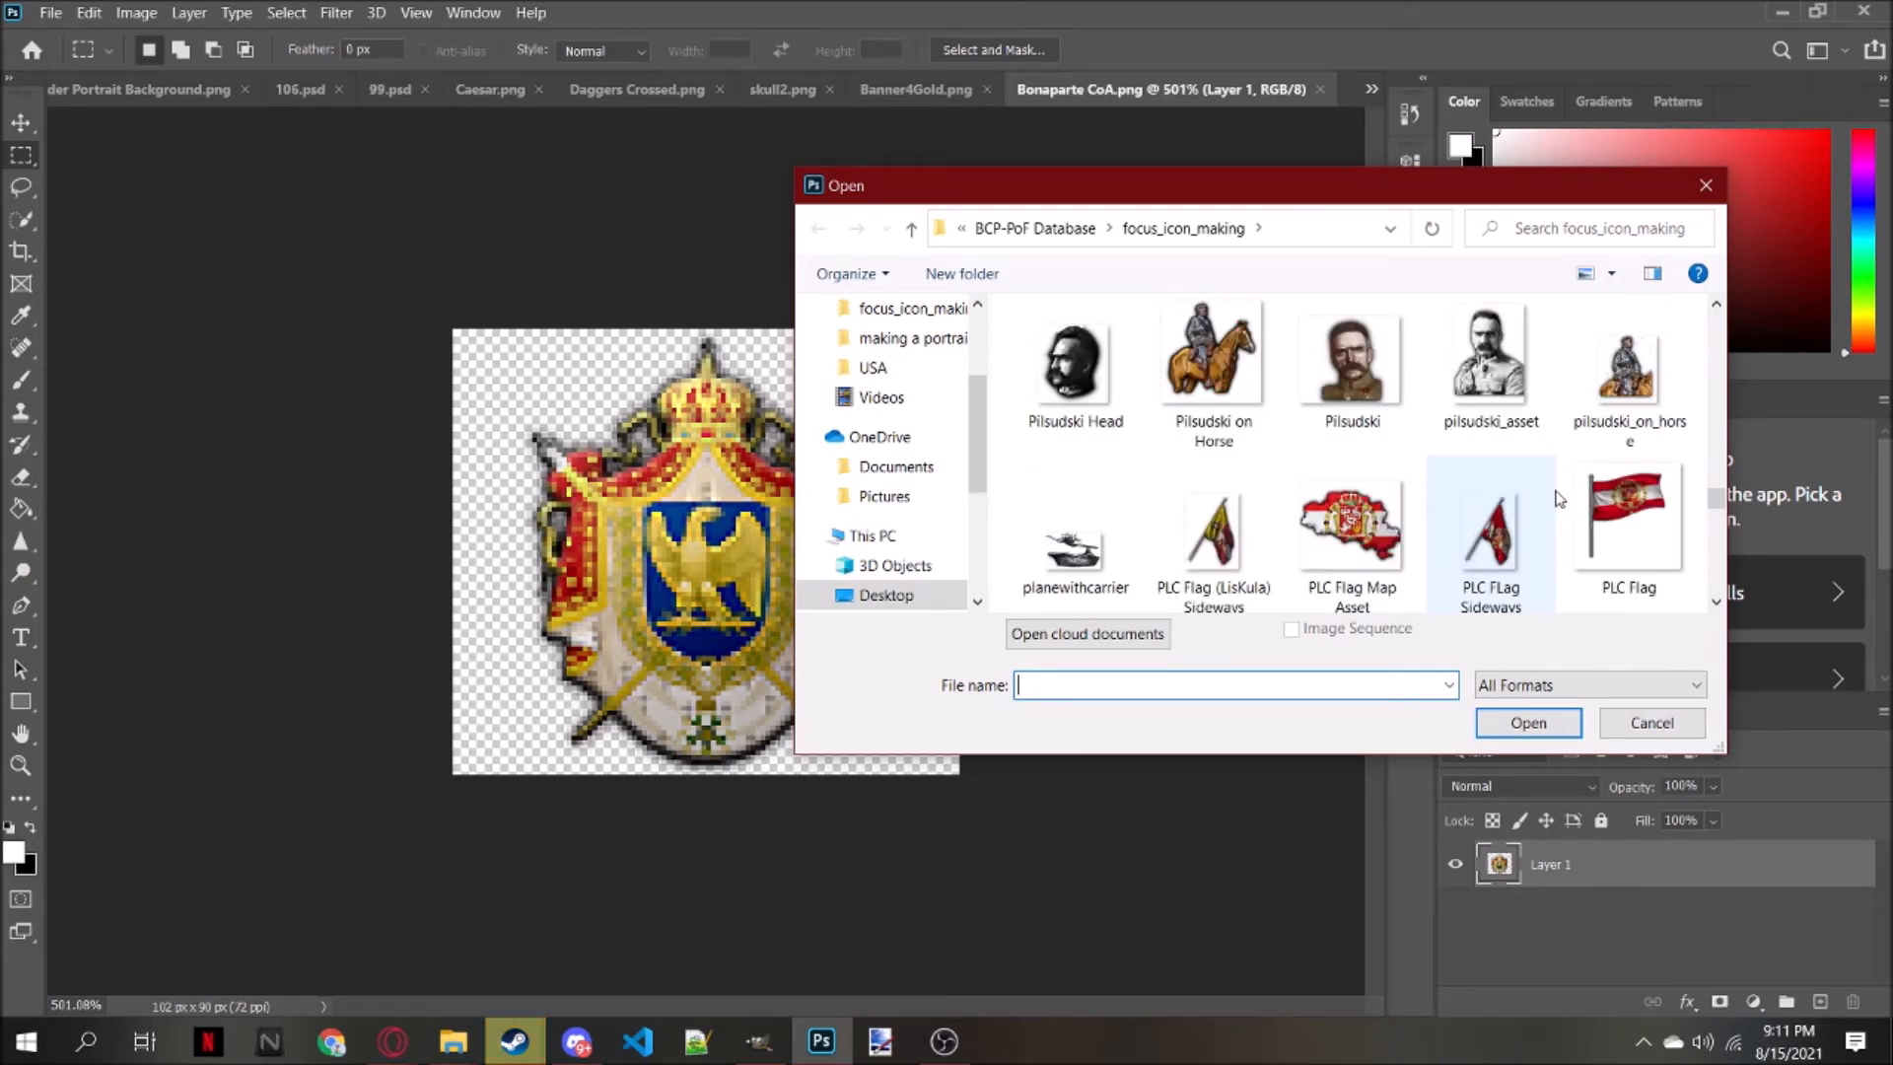
scroll(1558, 498, "up", 2)
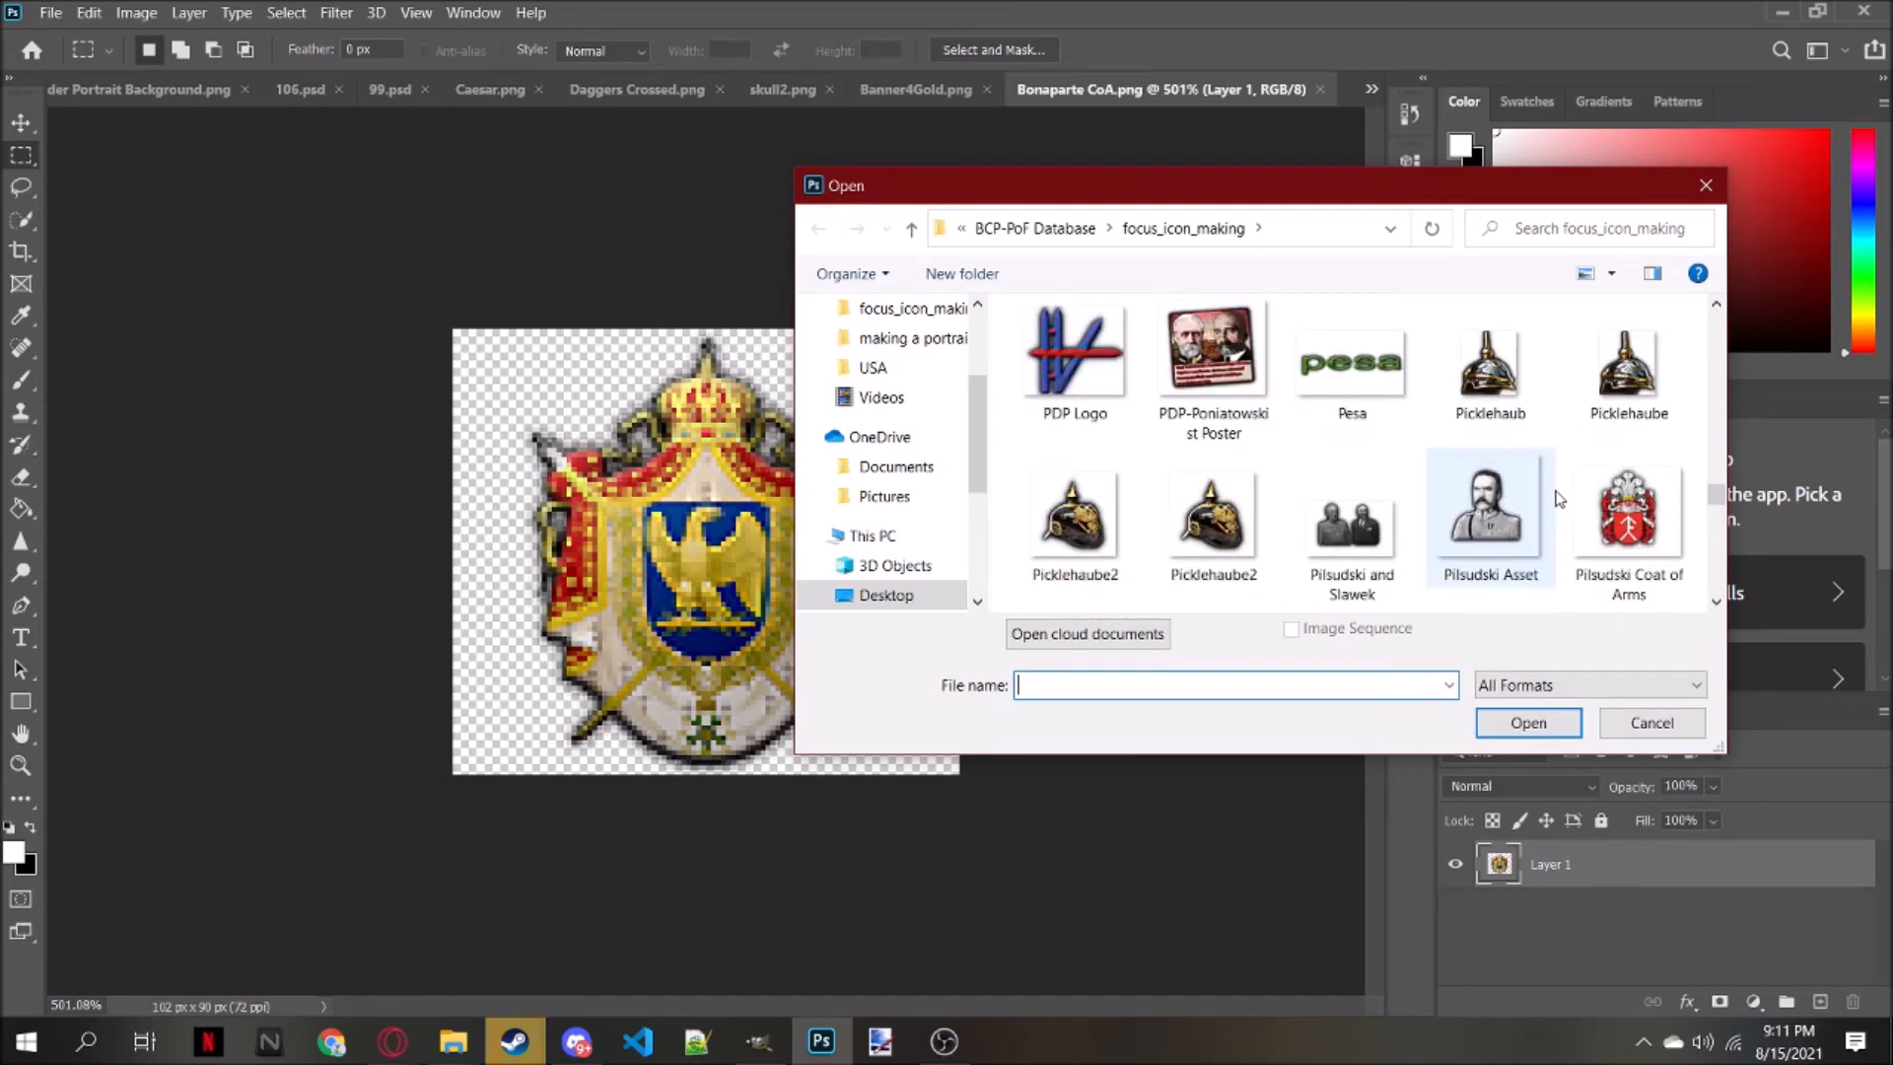
scroll(1557, 498, "up", 1)
double_click(1075, 485)
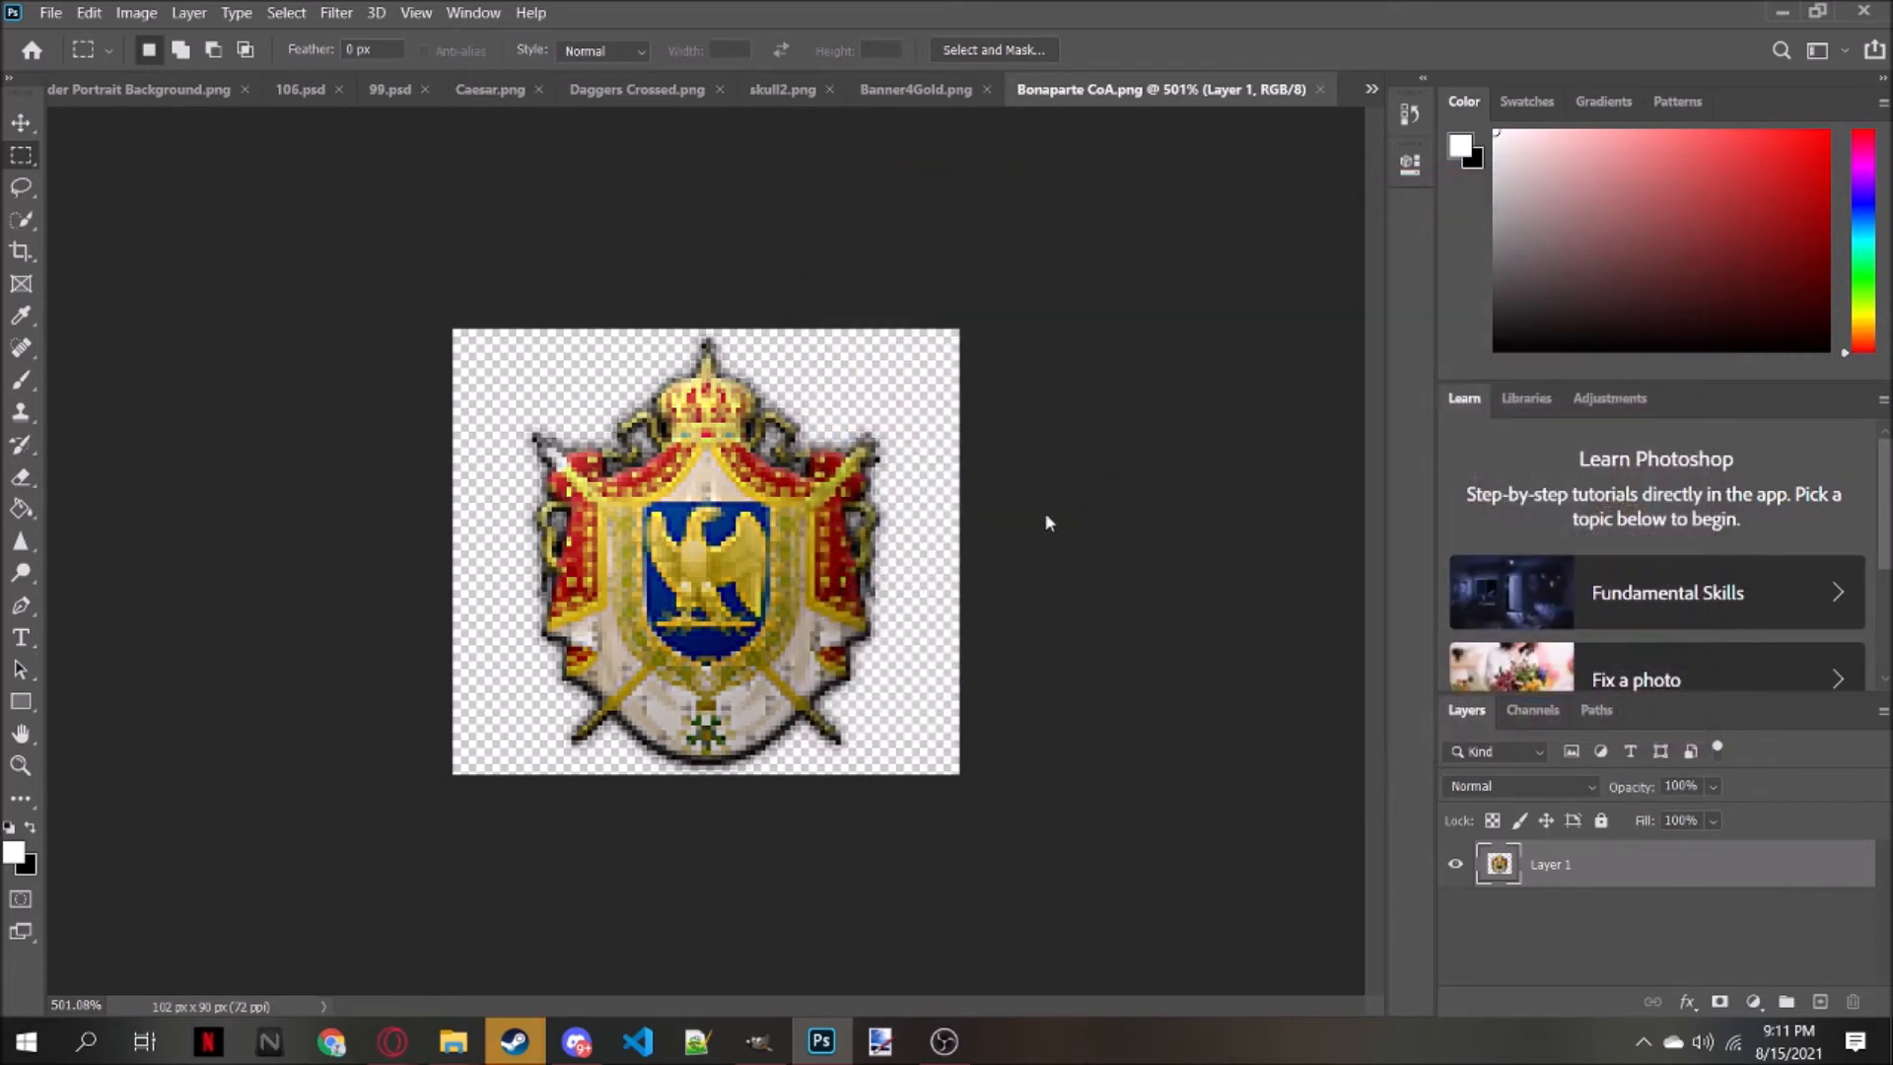
Add a Linear Light black-to-white Gradient Overlay to the logo layer with 18% opacity and a 120° angle
scroll(729, 498, "up", 5)
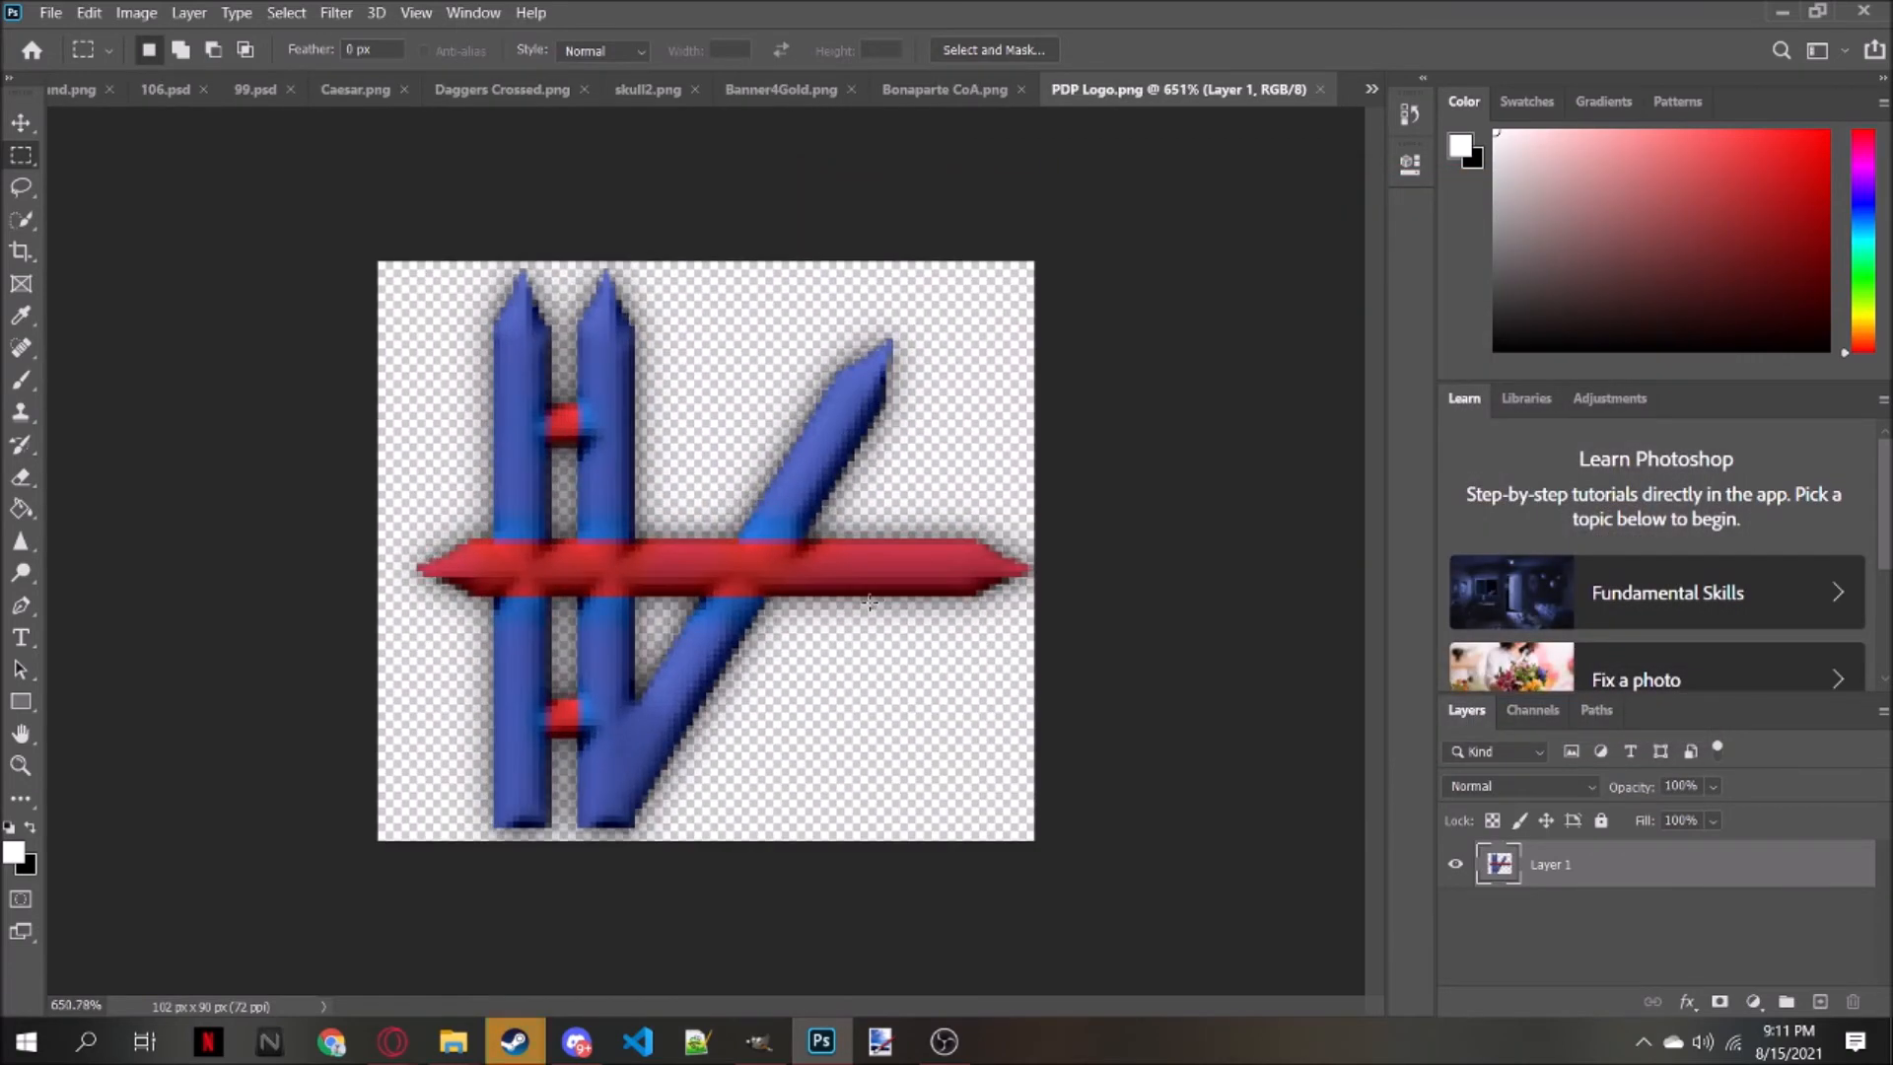
scroll(876, 598, "down", 3)
left_click(1687, 1001)
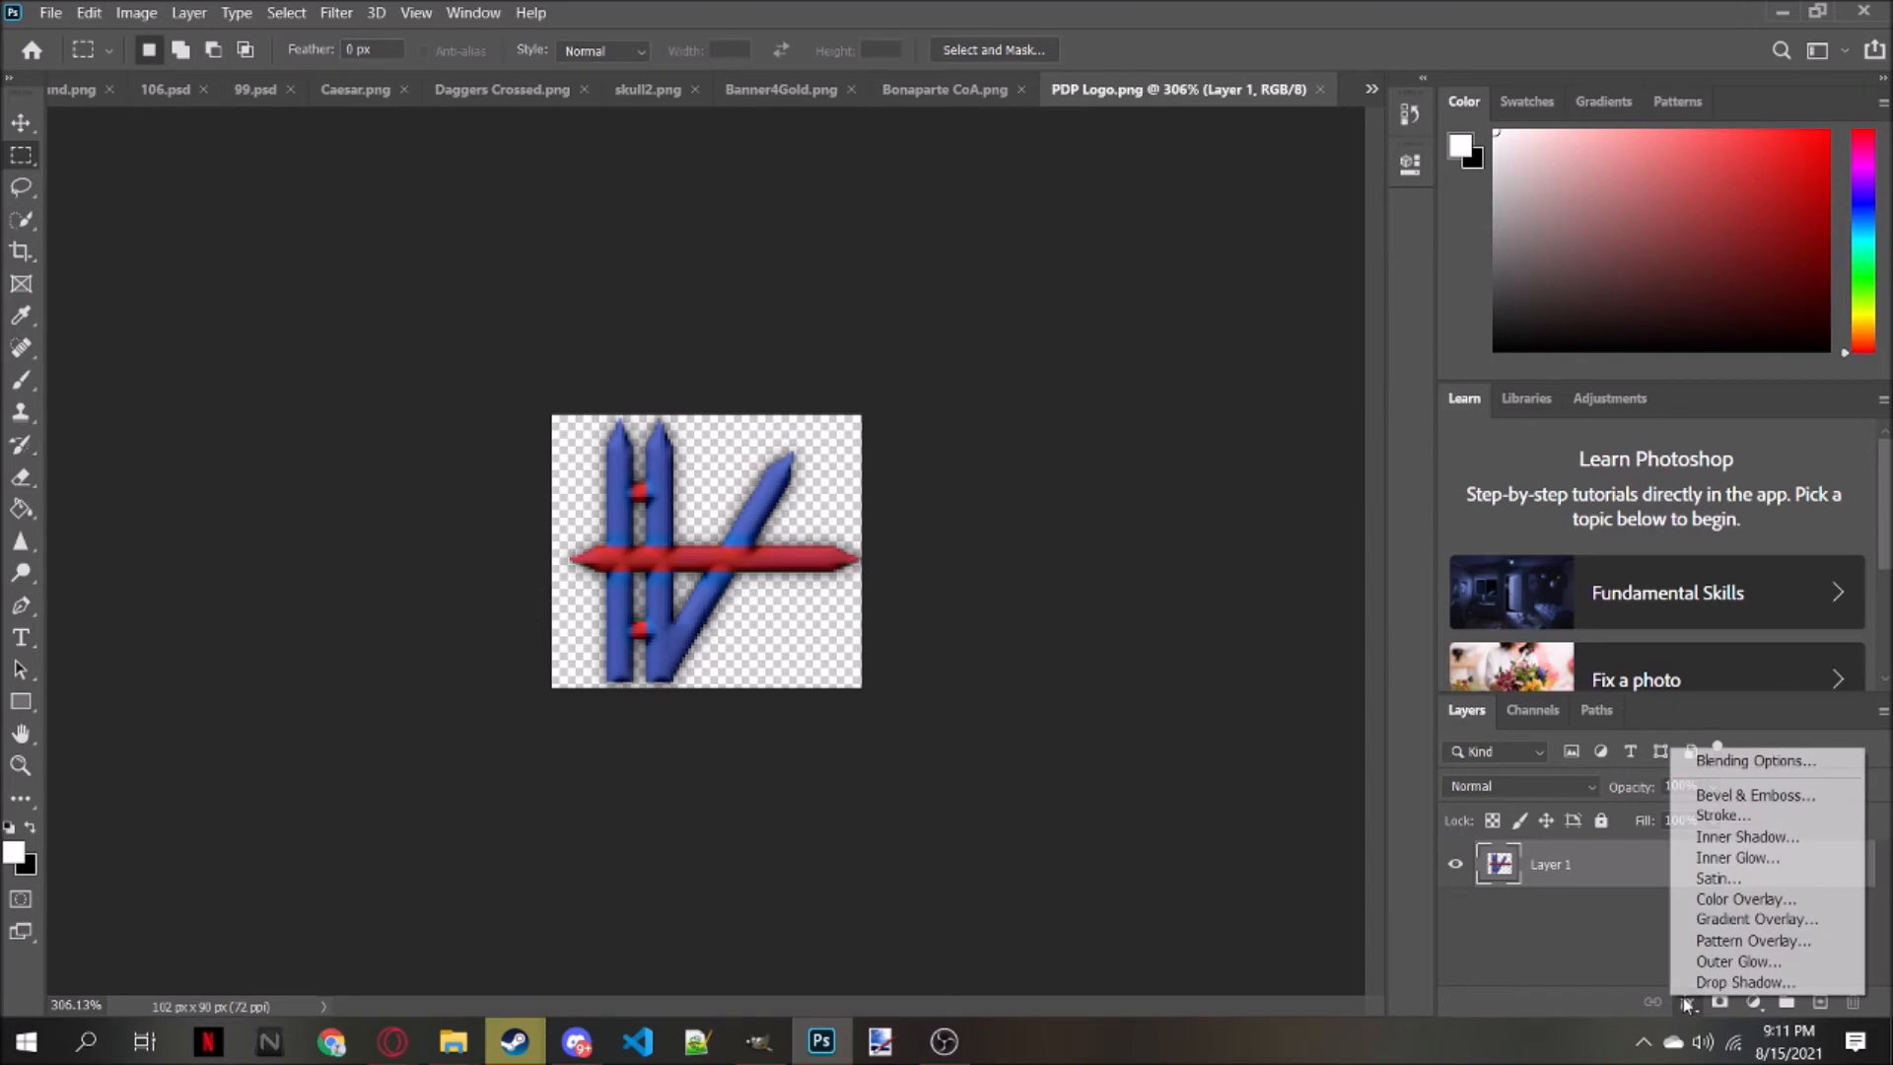
left_click(1713, 920)
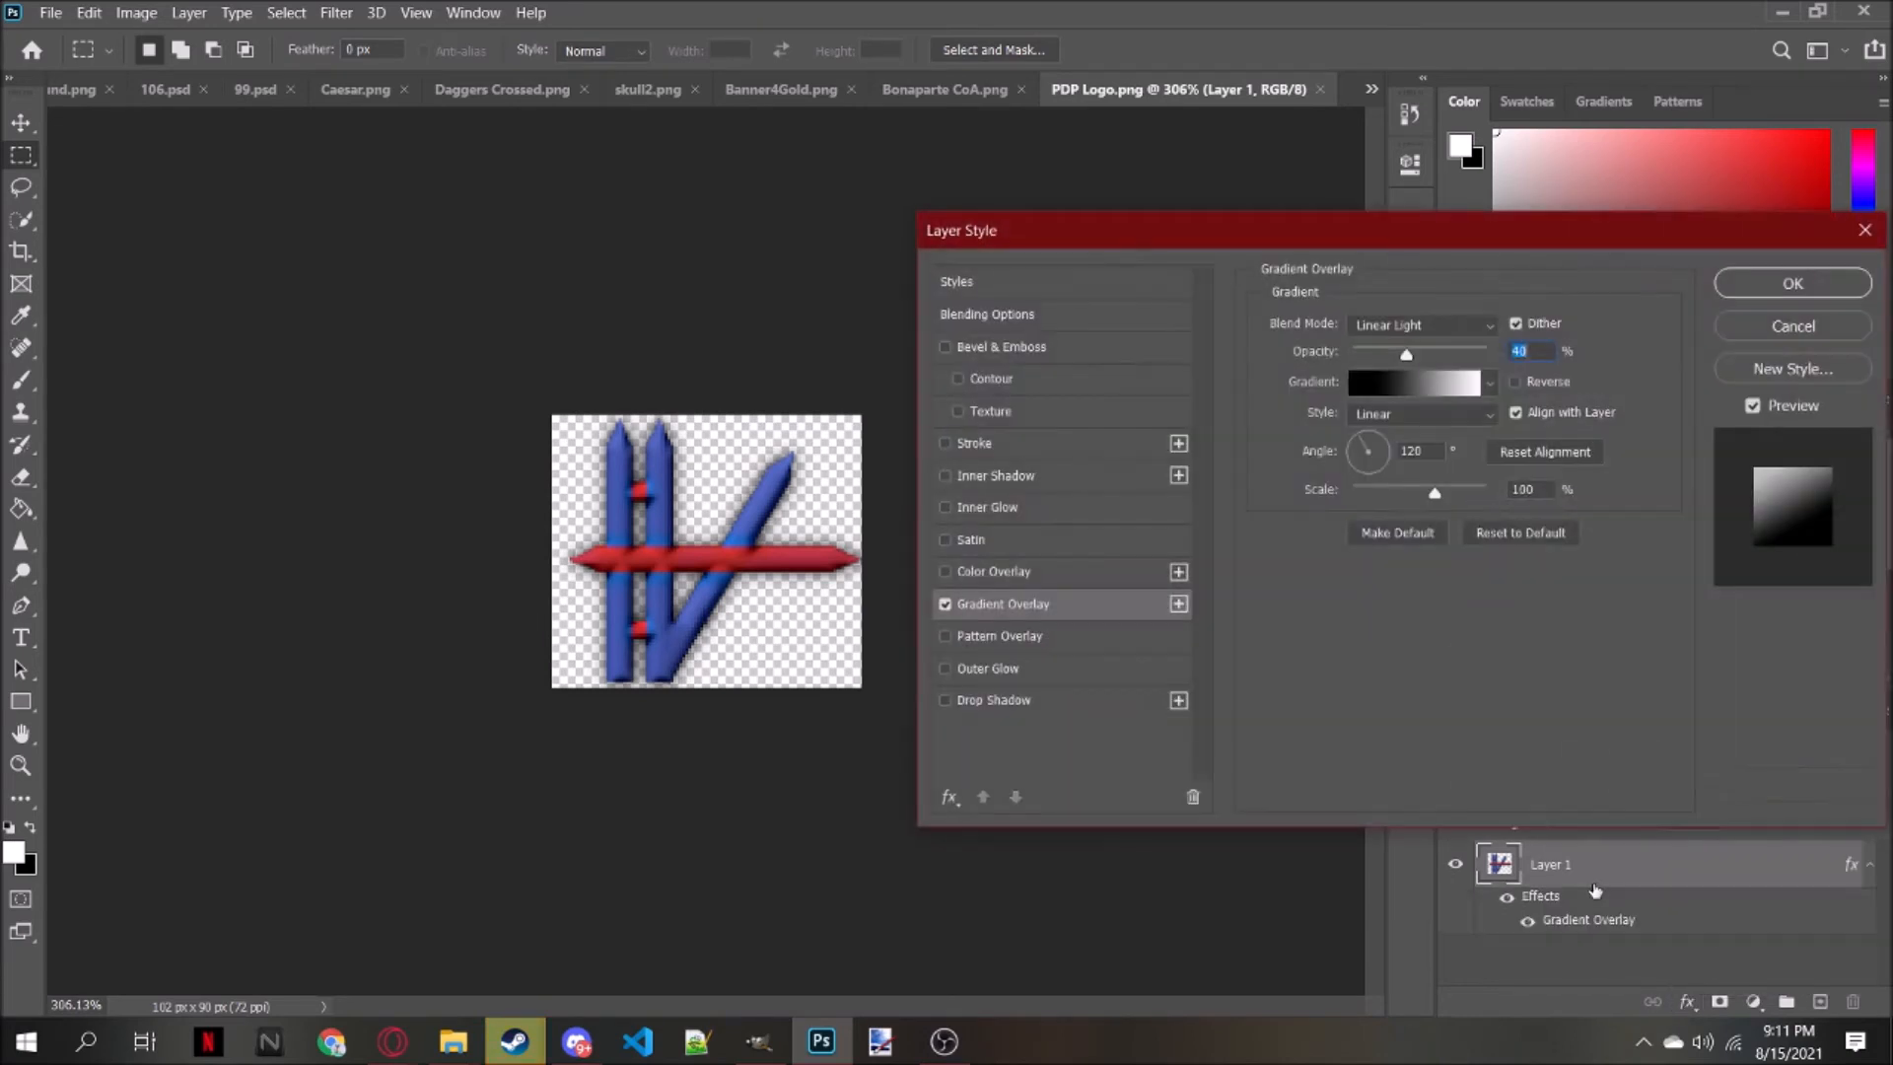
left_click_drag(1389, 355, 1376, 351)
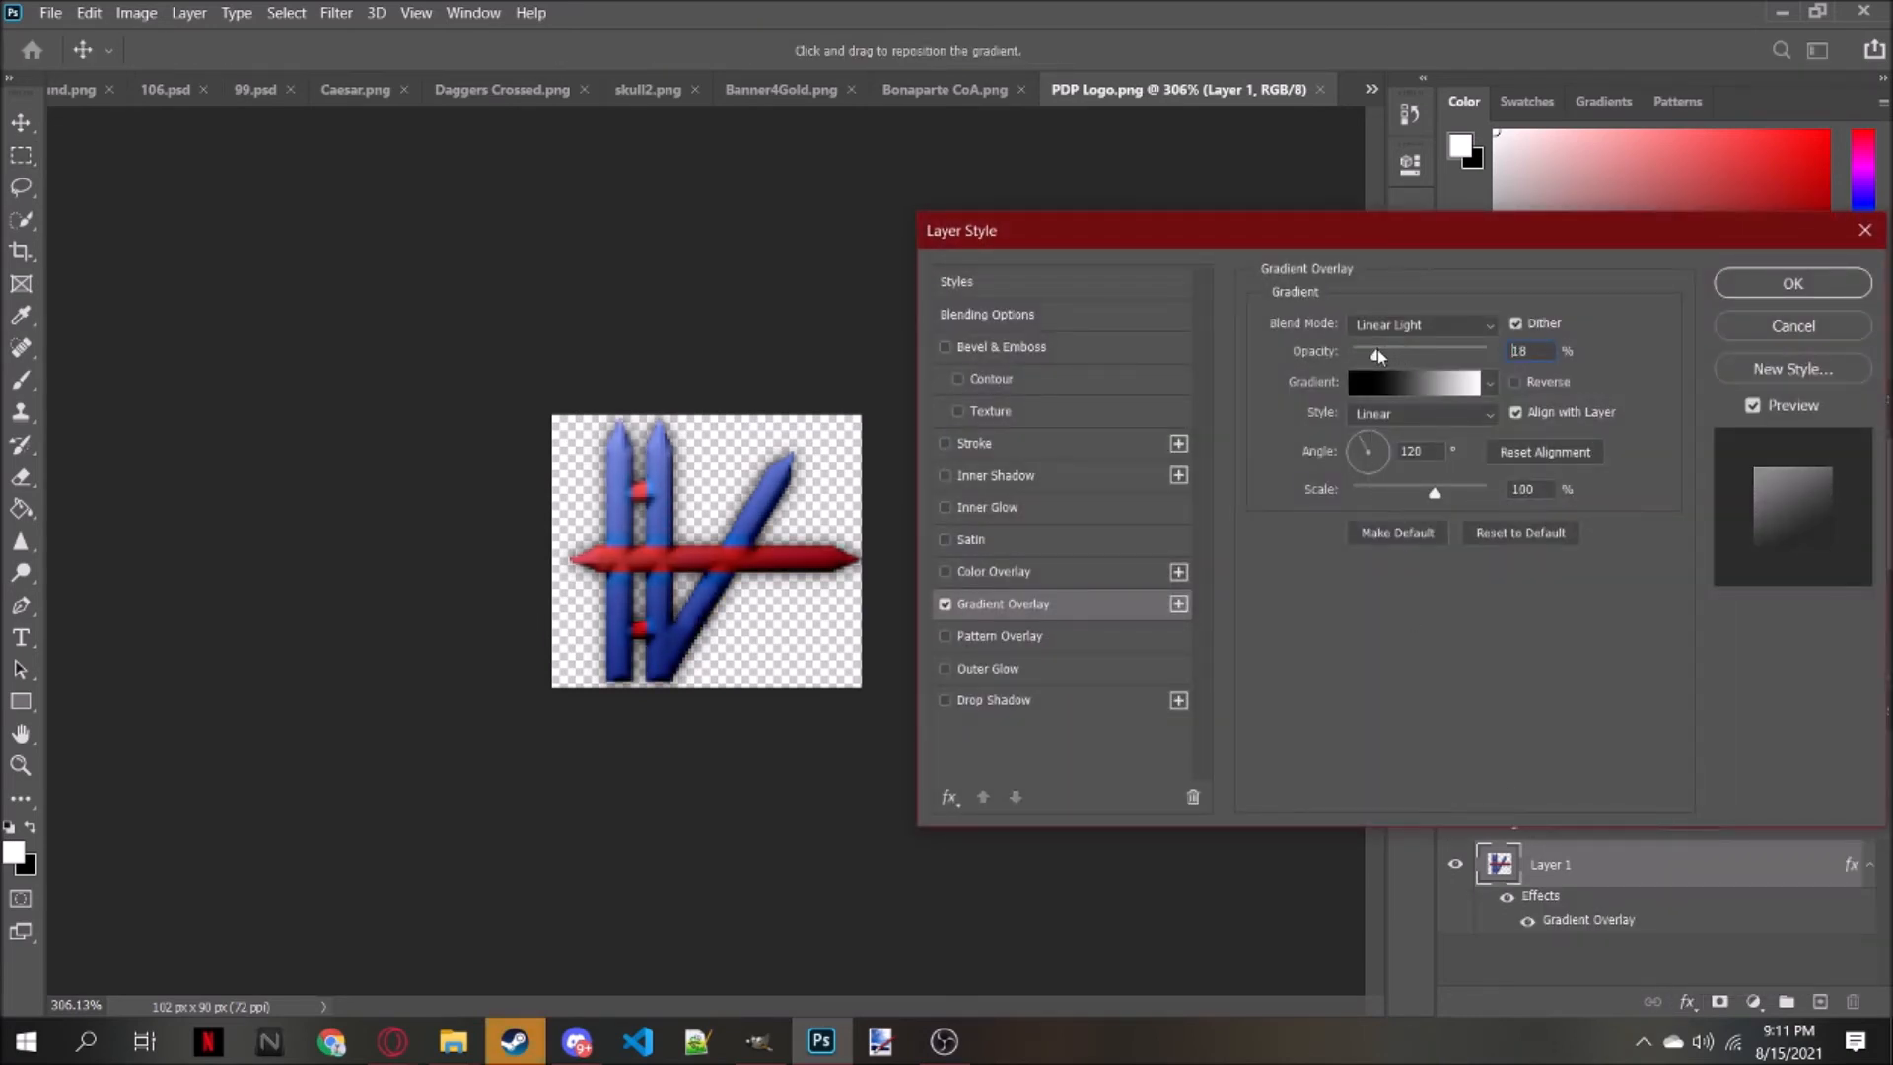
left_click(1793, 283)
Undo and restore the Gradient Overlay to compare the logo with and without it at small size
scroll(591, 619, "down", 3)
scroll(993, 427, "down", 3)
scroll(1002, 434, "up", 1)
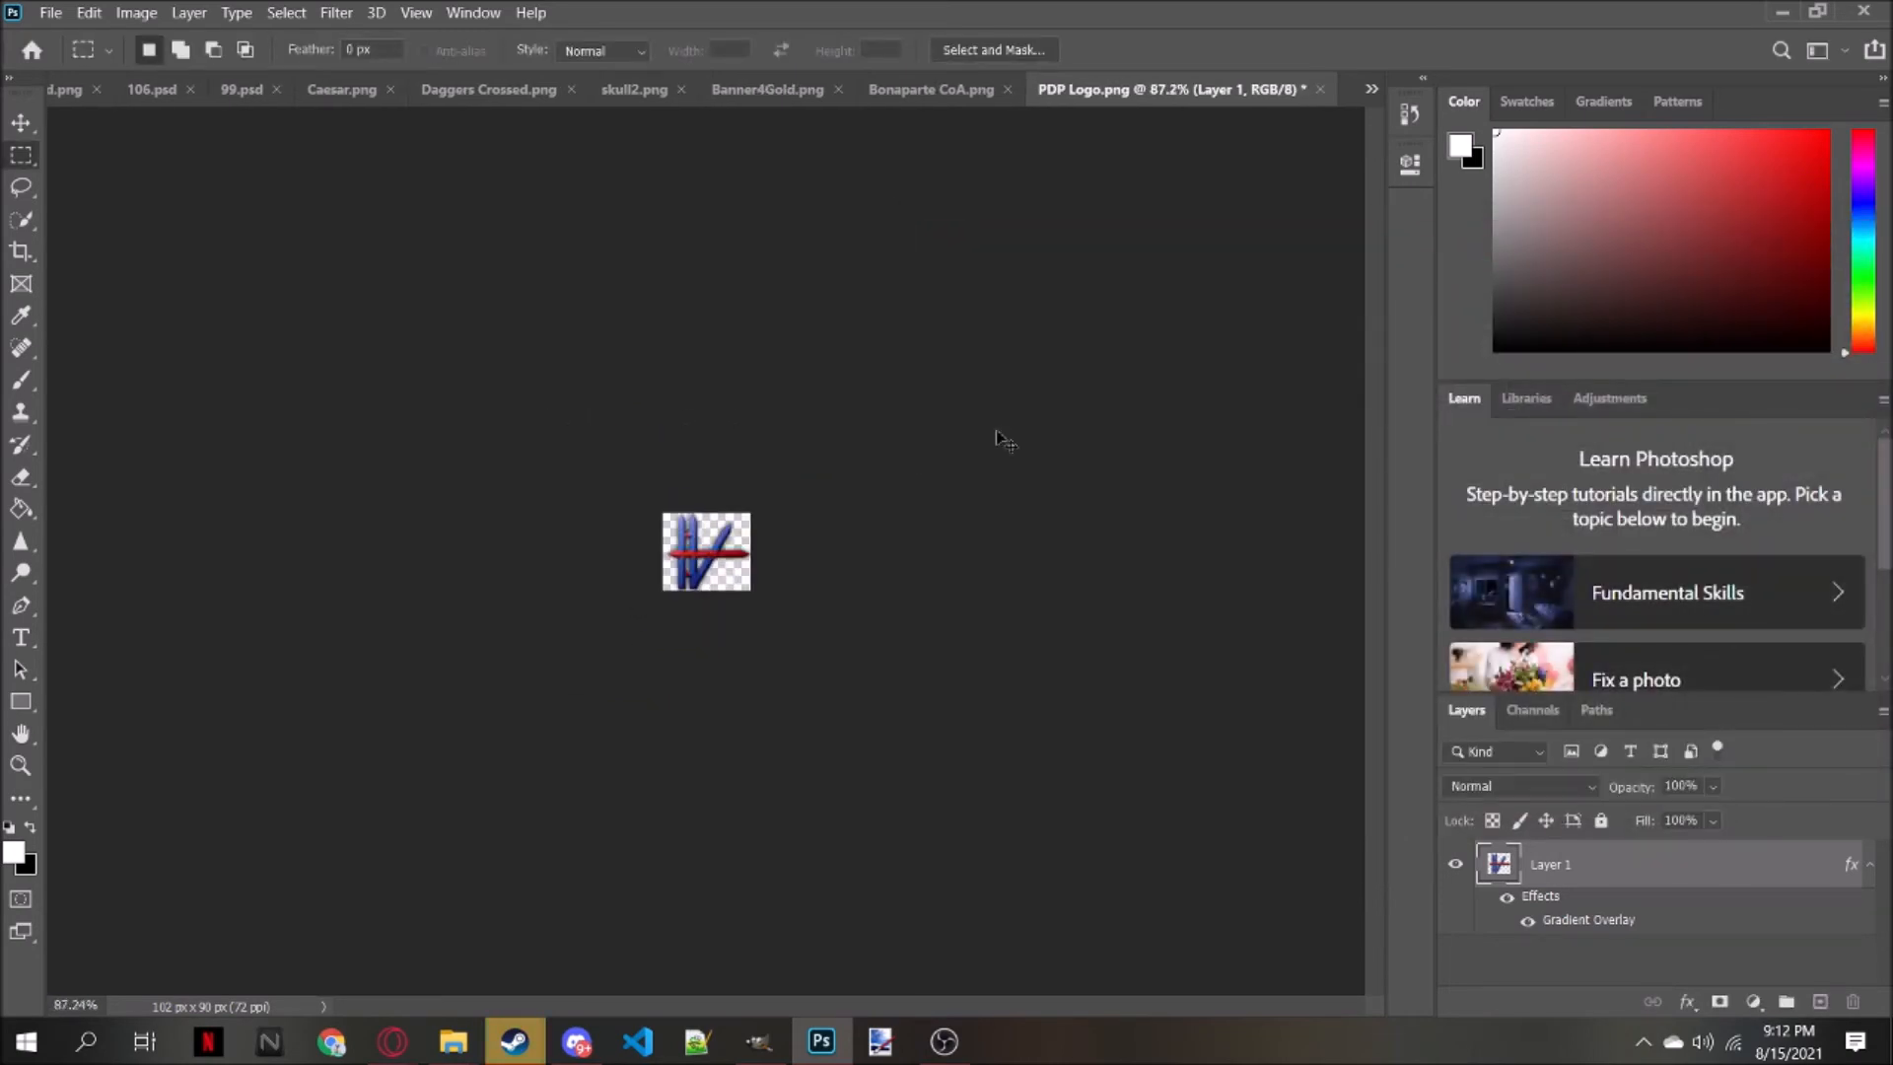
key("ctrl+z")
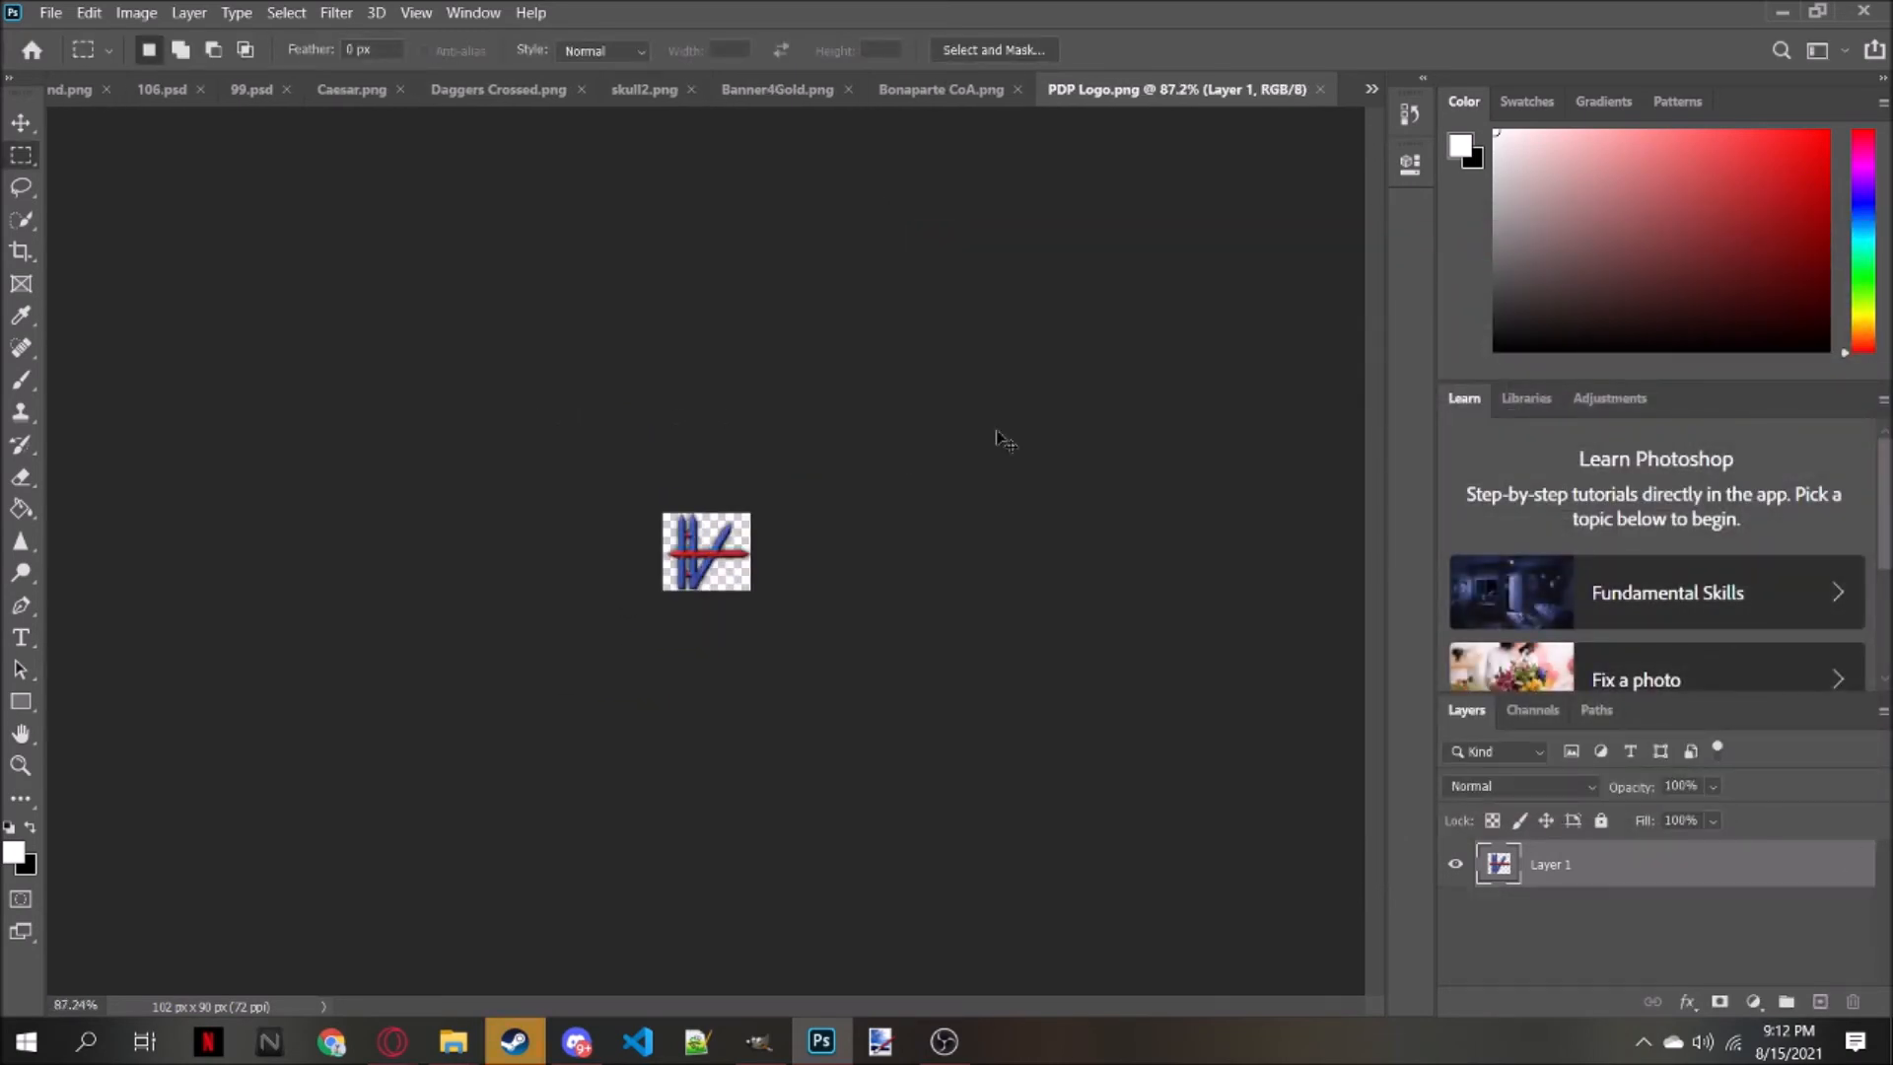
key("ctrl+shift+z")
scroll(849, 464, "down", 1)
scroll(841, 473, "up", 5)
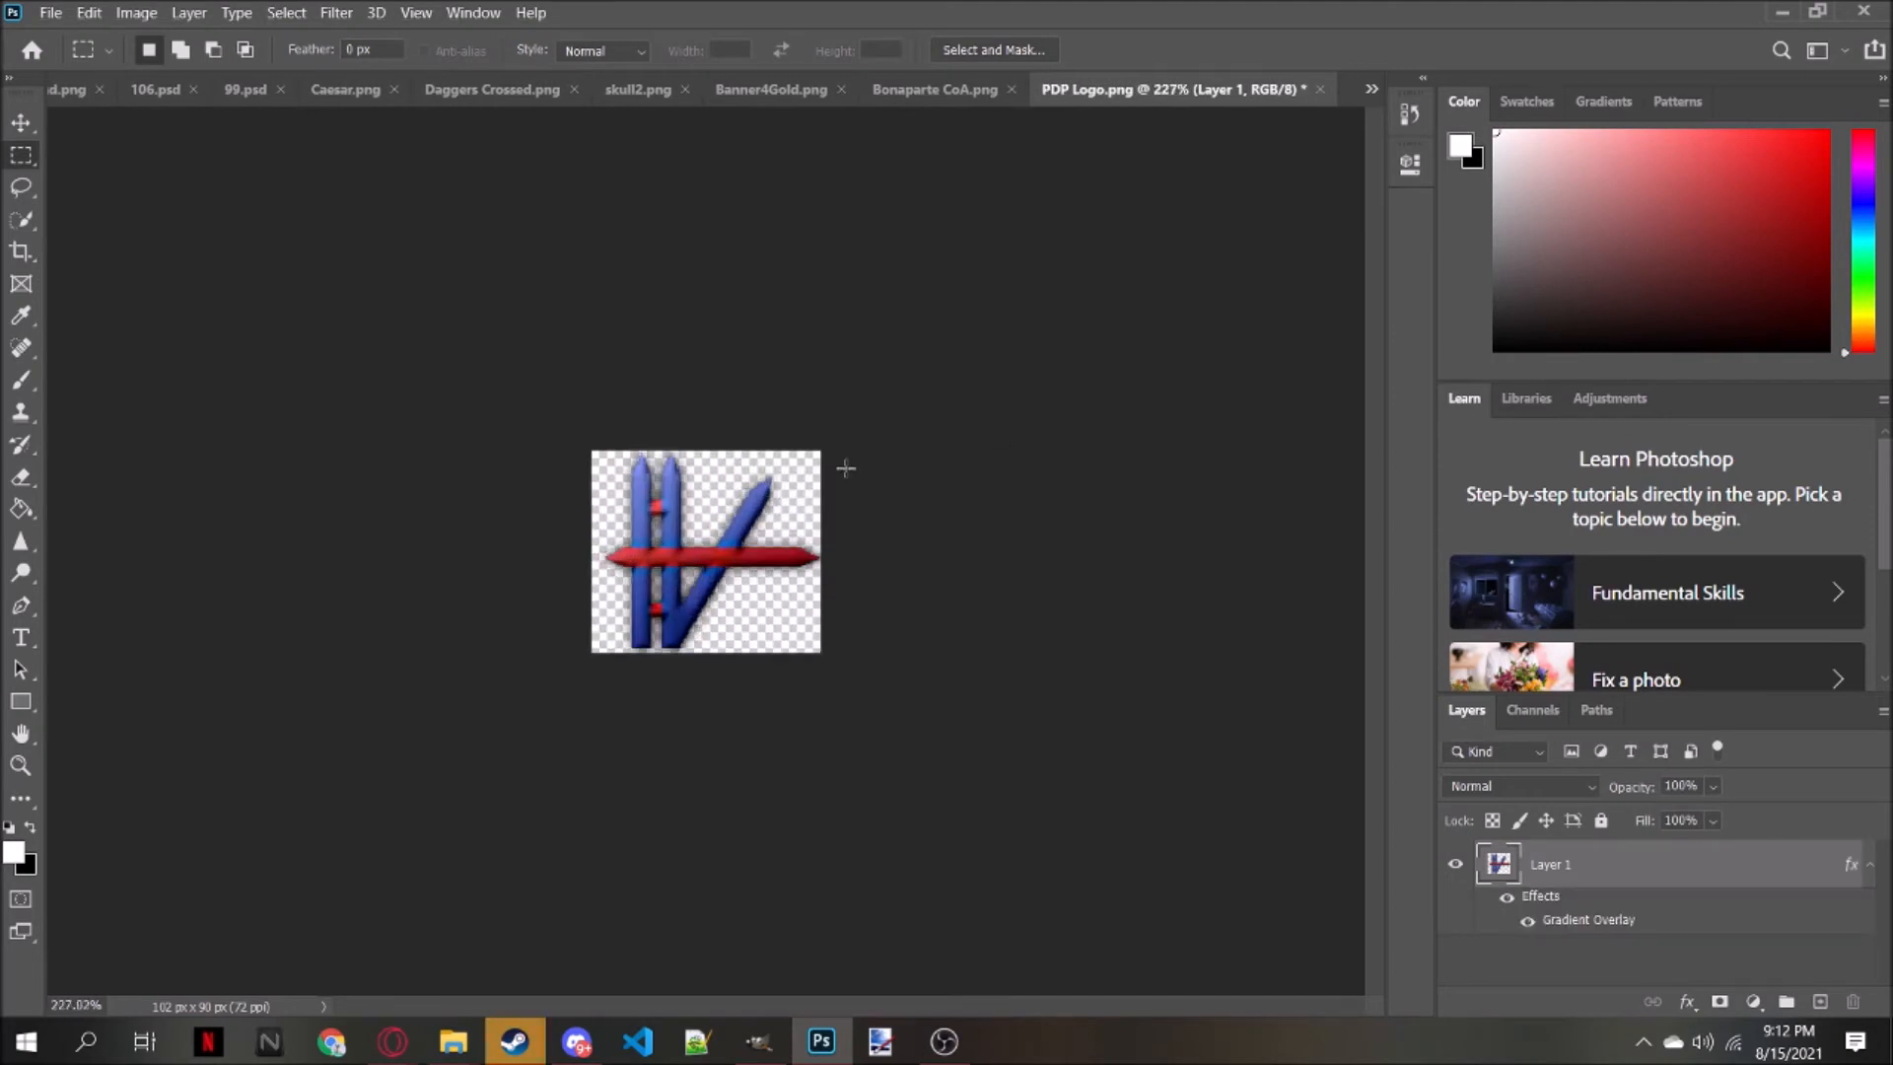
Add a smooth Inner Bevel to the logo layer with 100% depth and 2 px size, adjusting the highlight and shadow opacities
left_click(1687, 1001)
left_click(1472, 712)
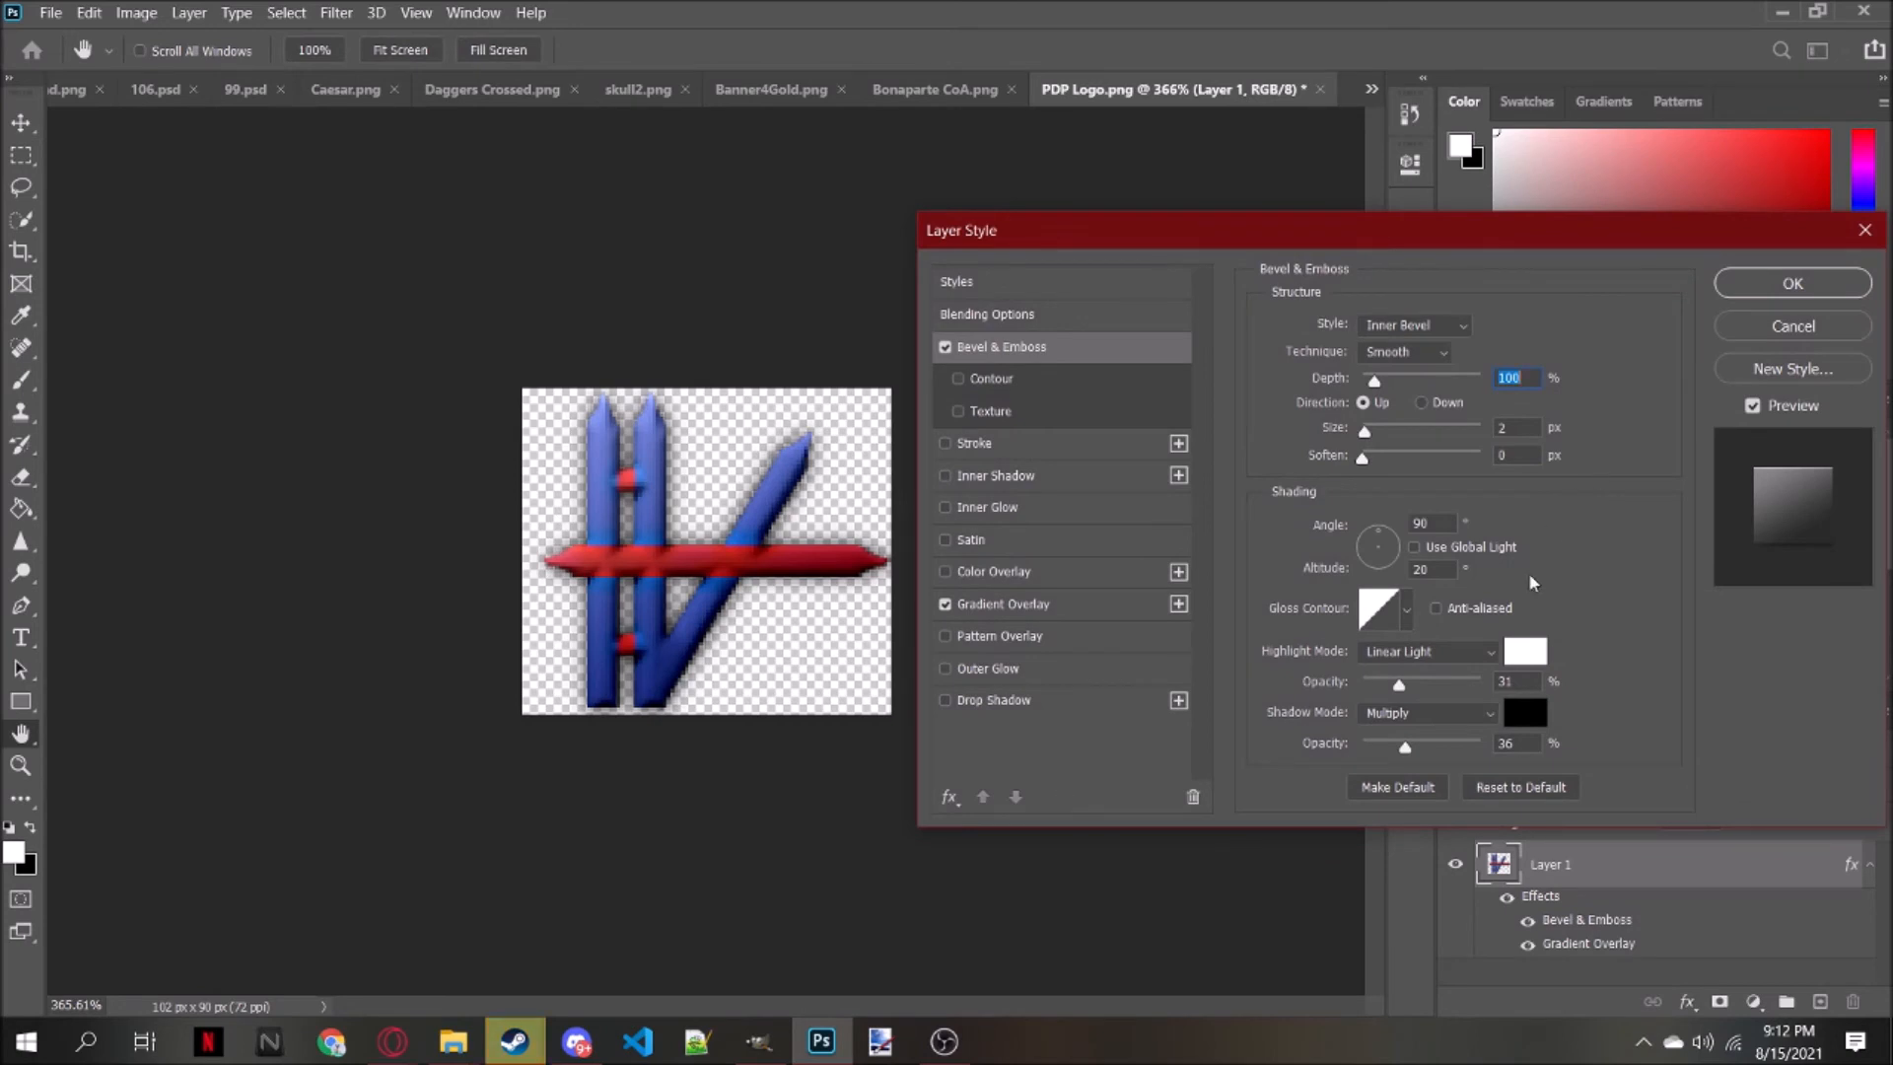
left_click_drag(1415, 680, 1570, 703)
left_click_drag(1404, 746, 1683, 523)
left_click(1776, 288)
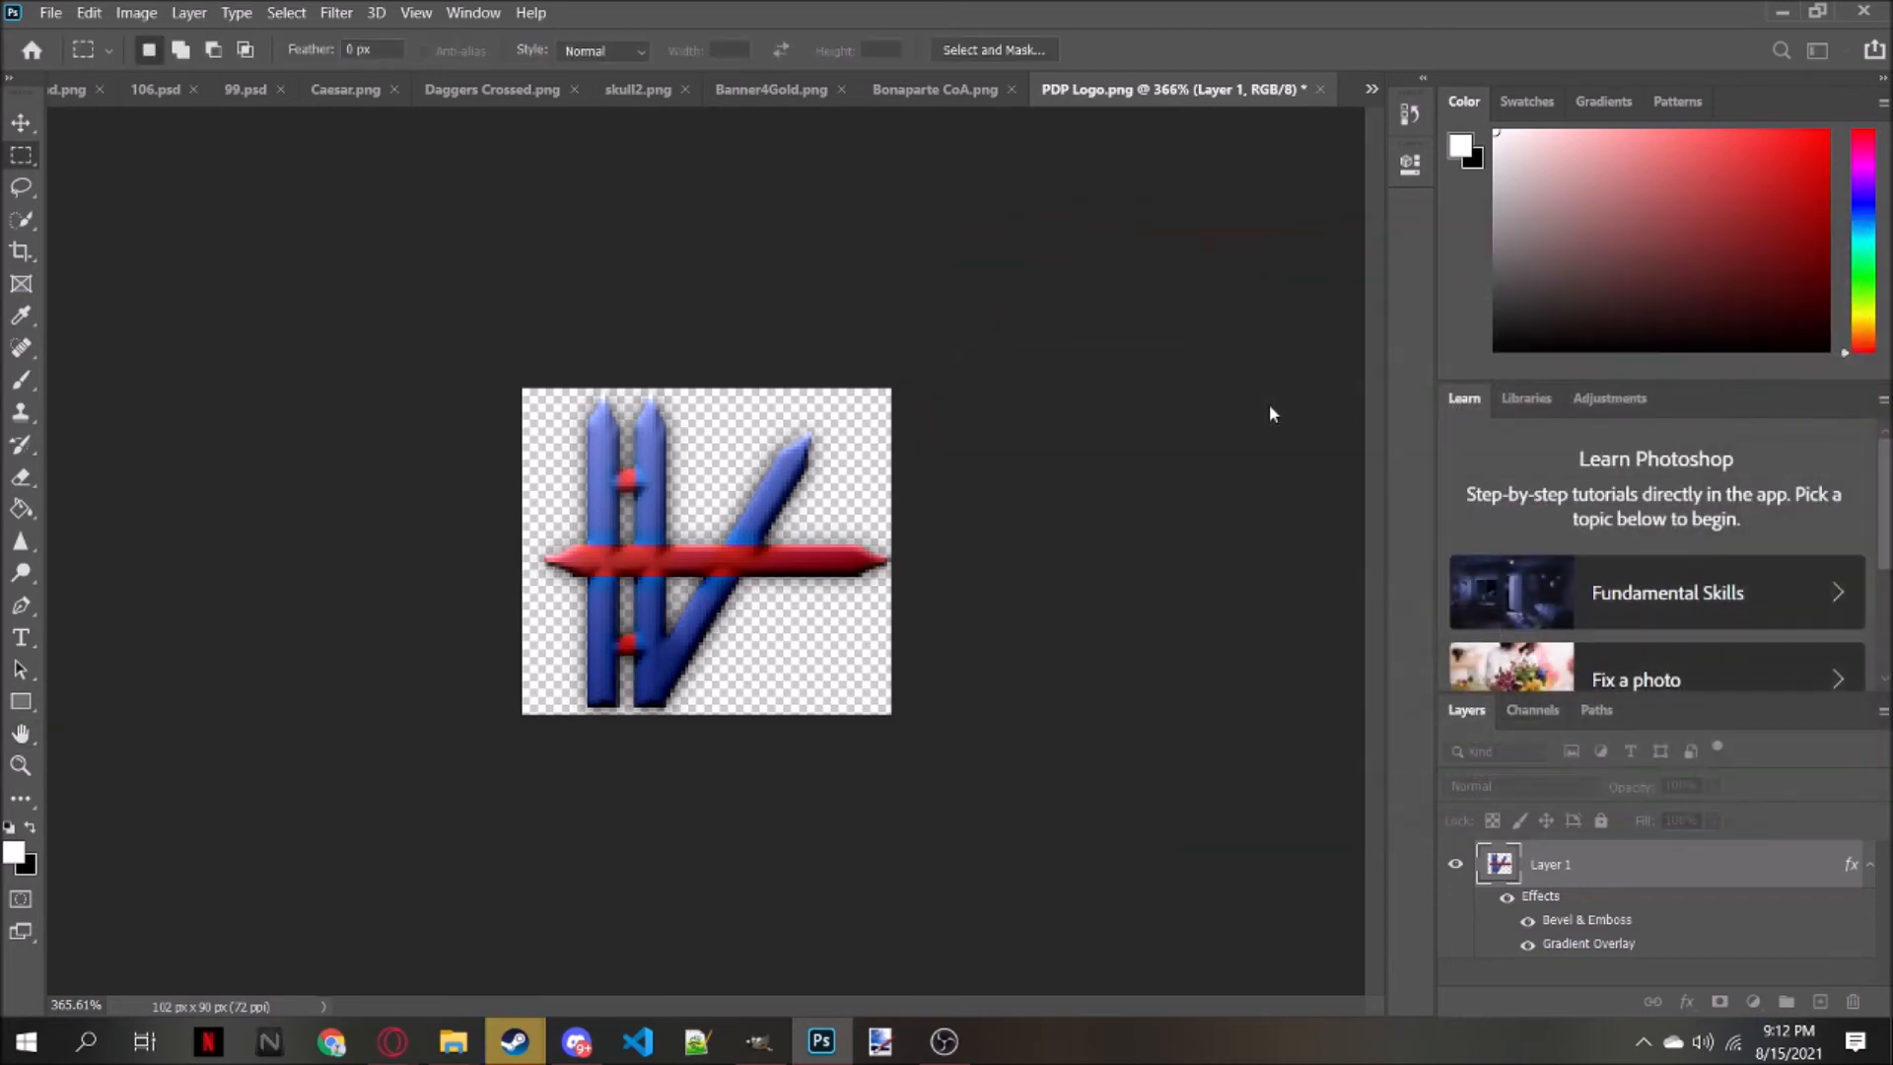
Examine the beveled logo at small and enlarged sizes to judge how its shading reads
scroll(982, 421, "down", 5)
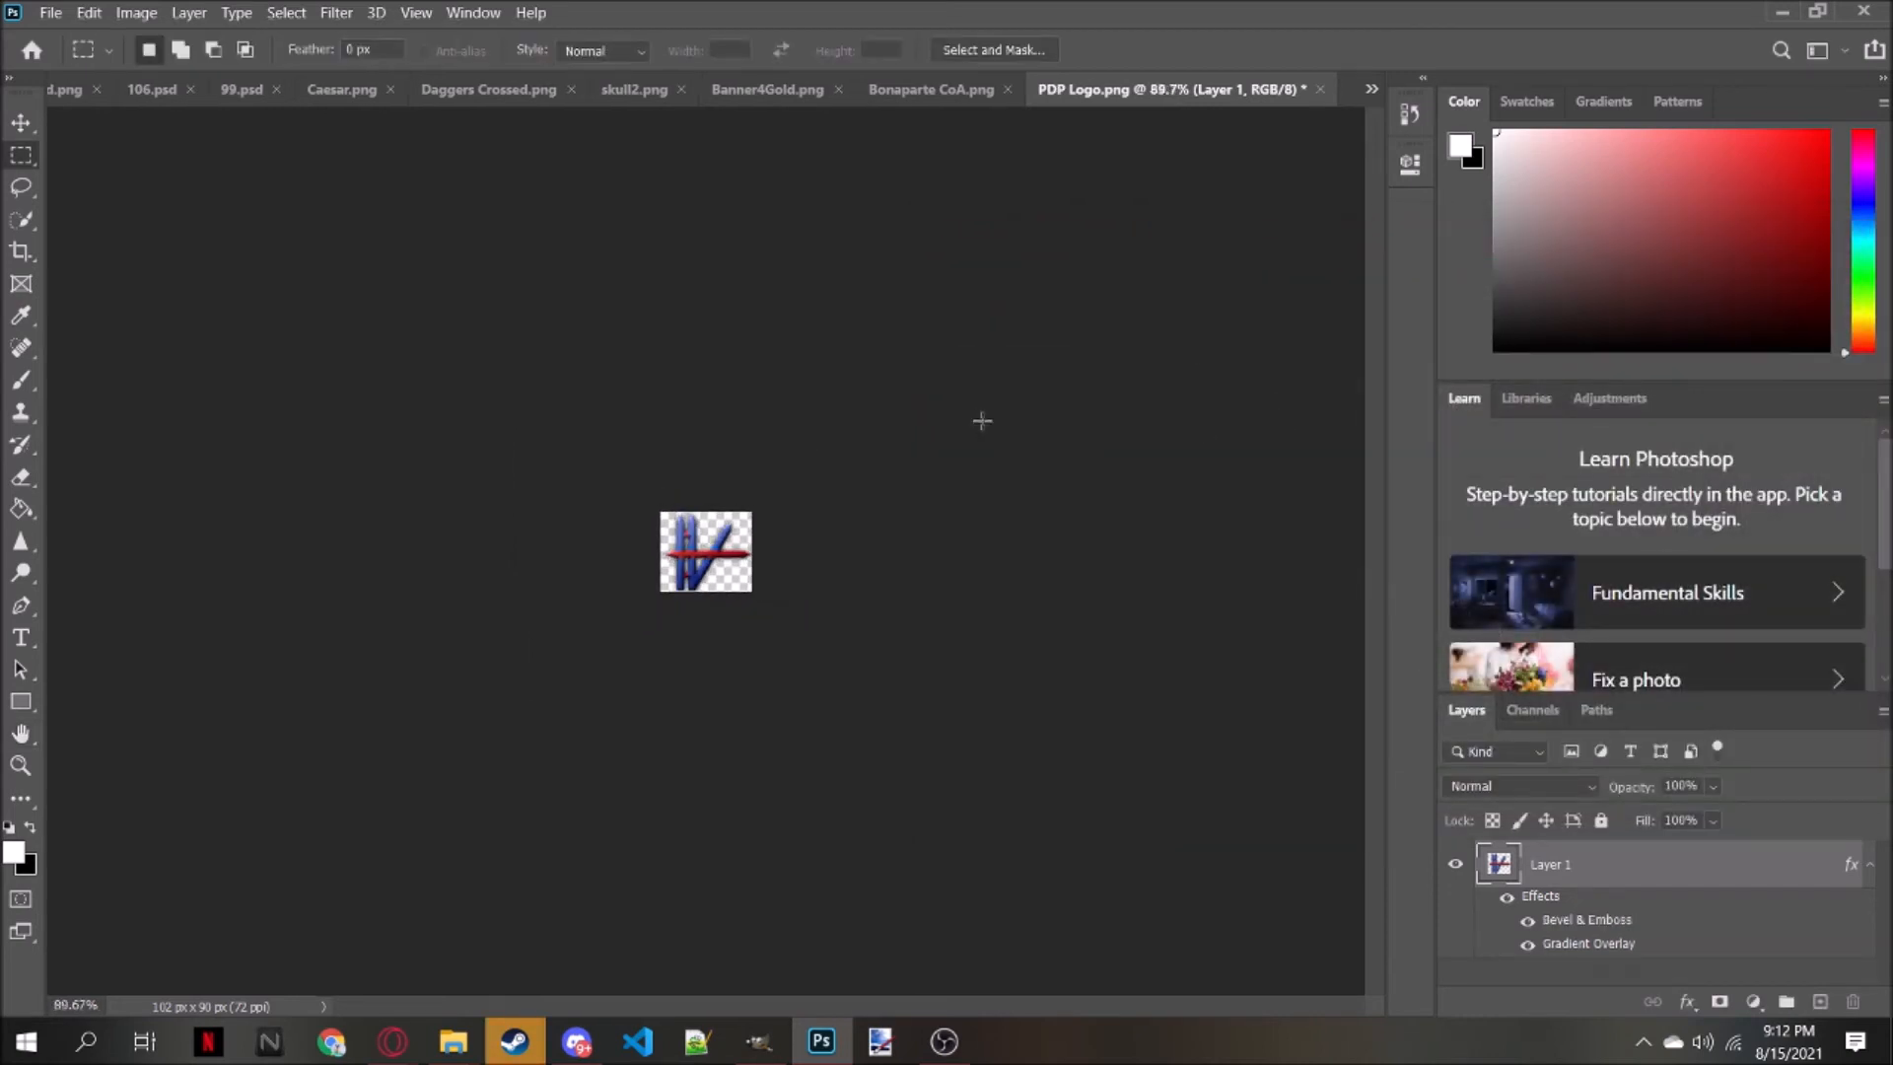
scroll(982, 421, "up", 5)
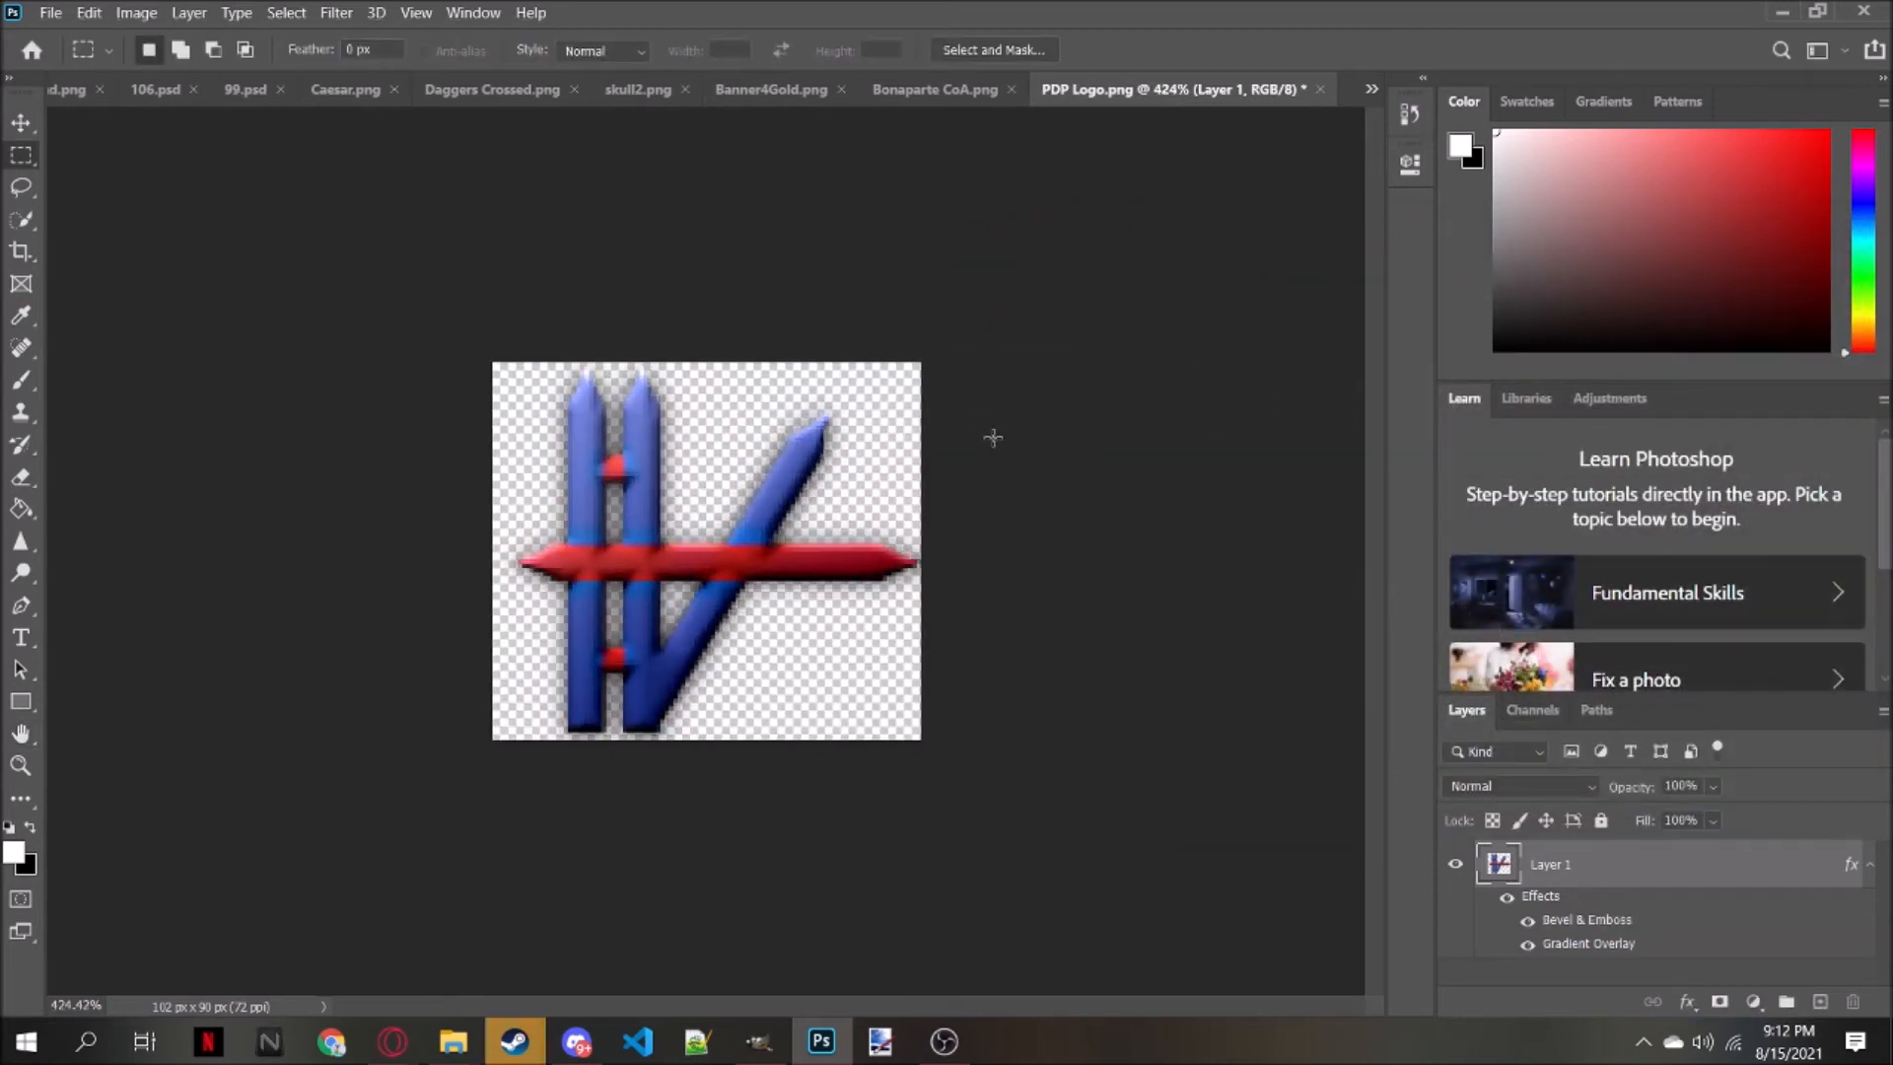
scroll(1003, 462, "down", 4)
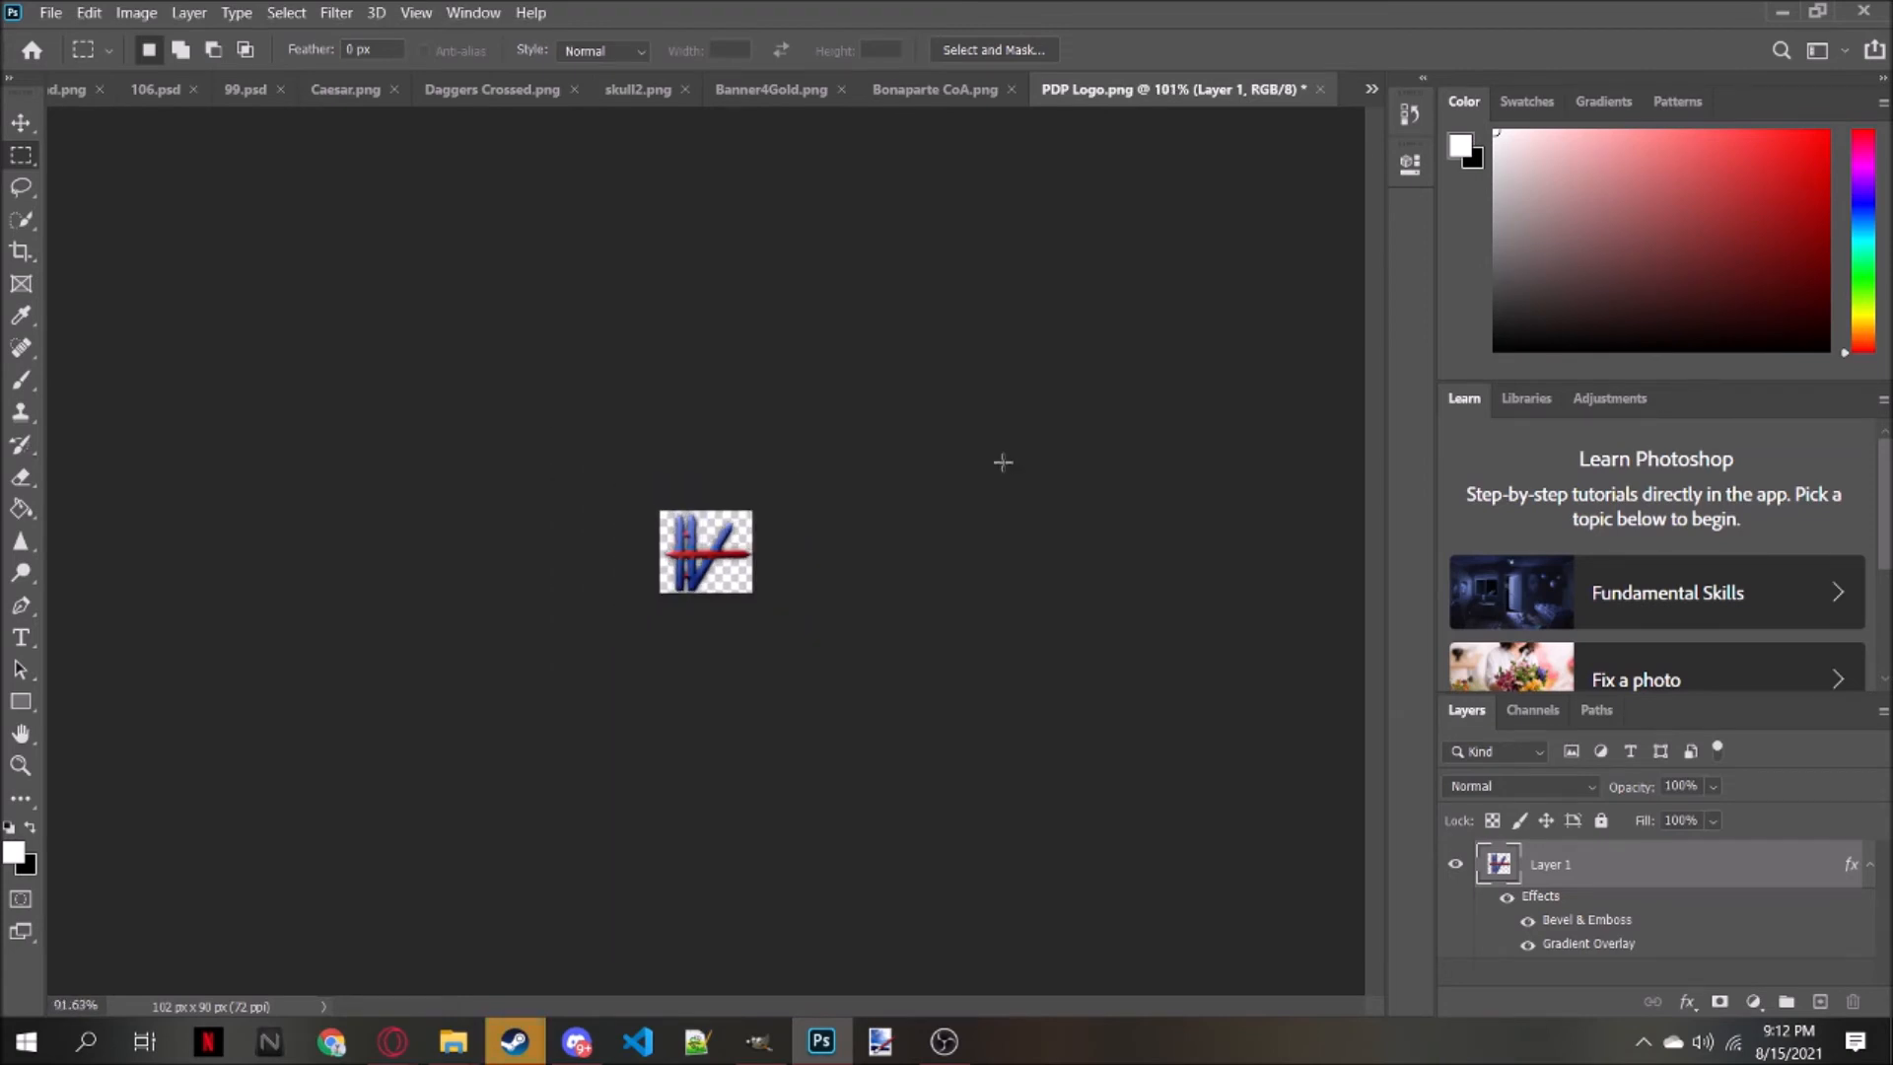
scroll(1003, 462, "up", 2)
scroll(1003, 461, "down", 2)
scroll(1002, 461, "up", 4)
scroll(682, 607, "down", 3)
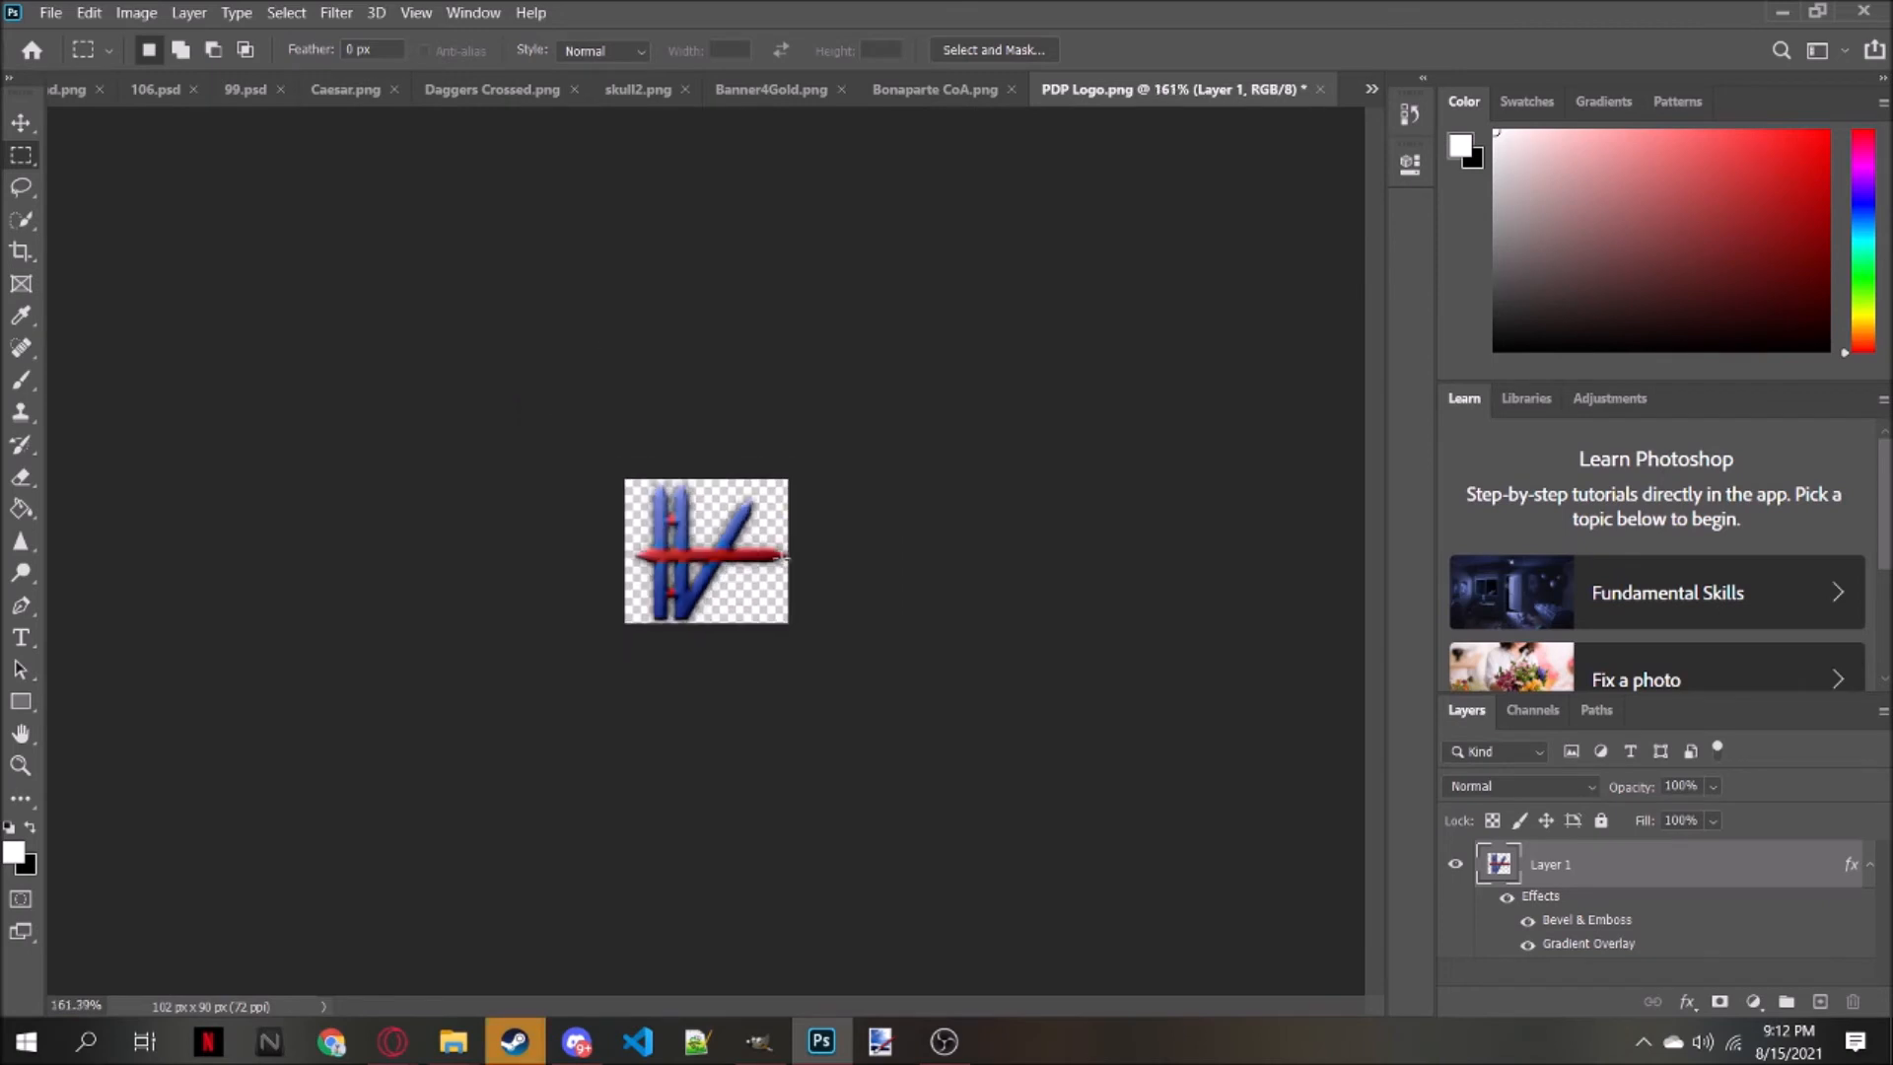
scroll(781, 559, "up", 4)
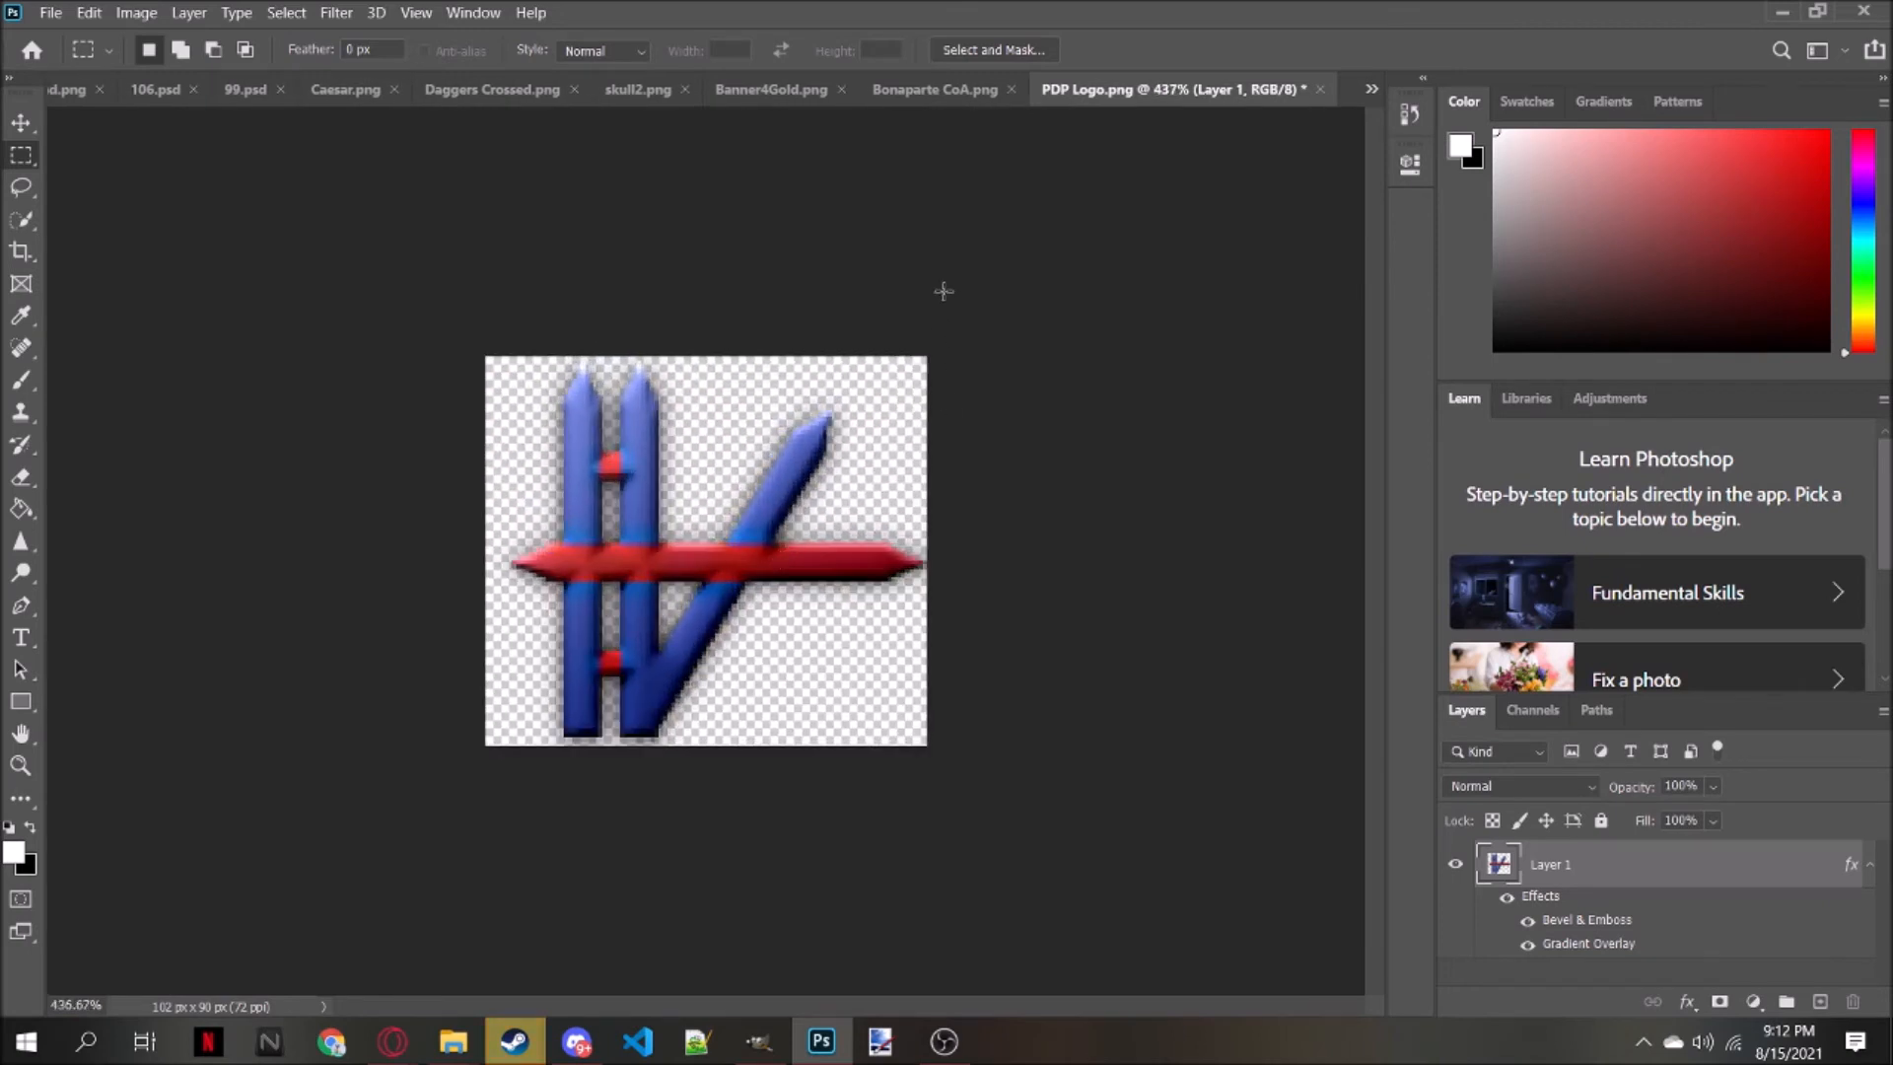
Add a black Inner Glow to the logo layer with Normal blending, 100% opacity and 5 px size
left_click(1681, 1004)
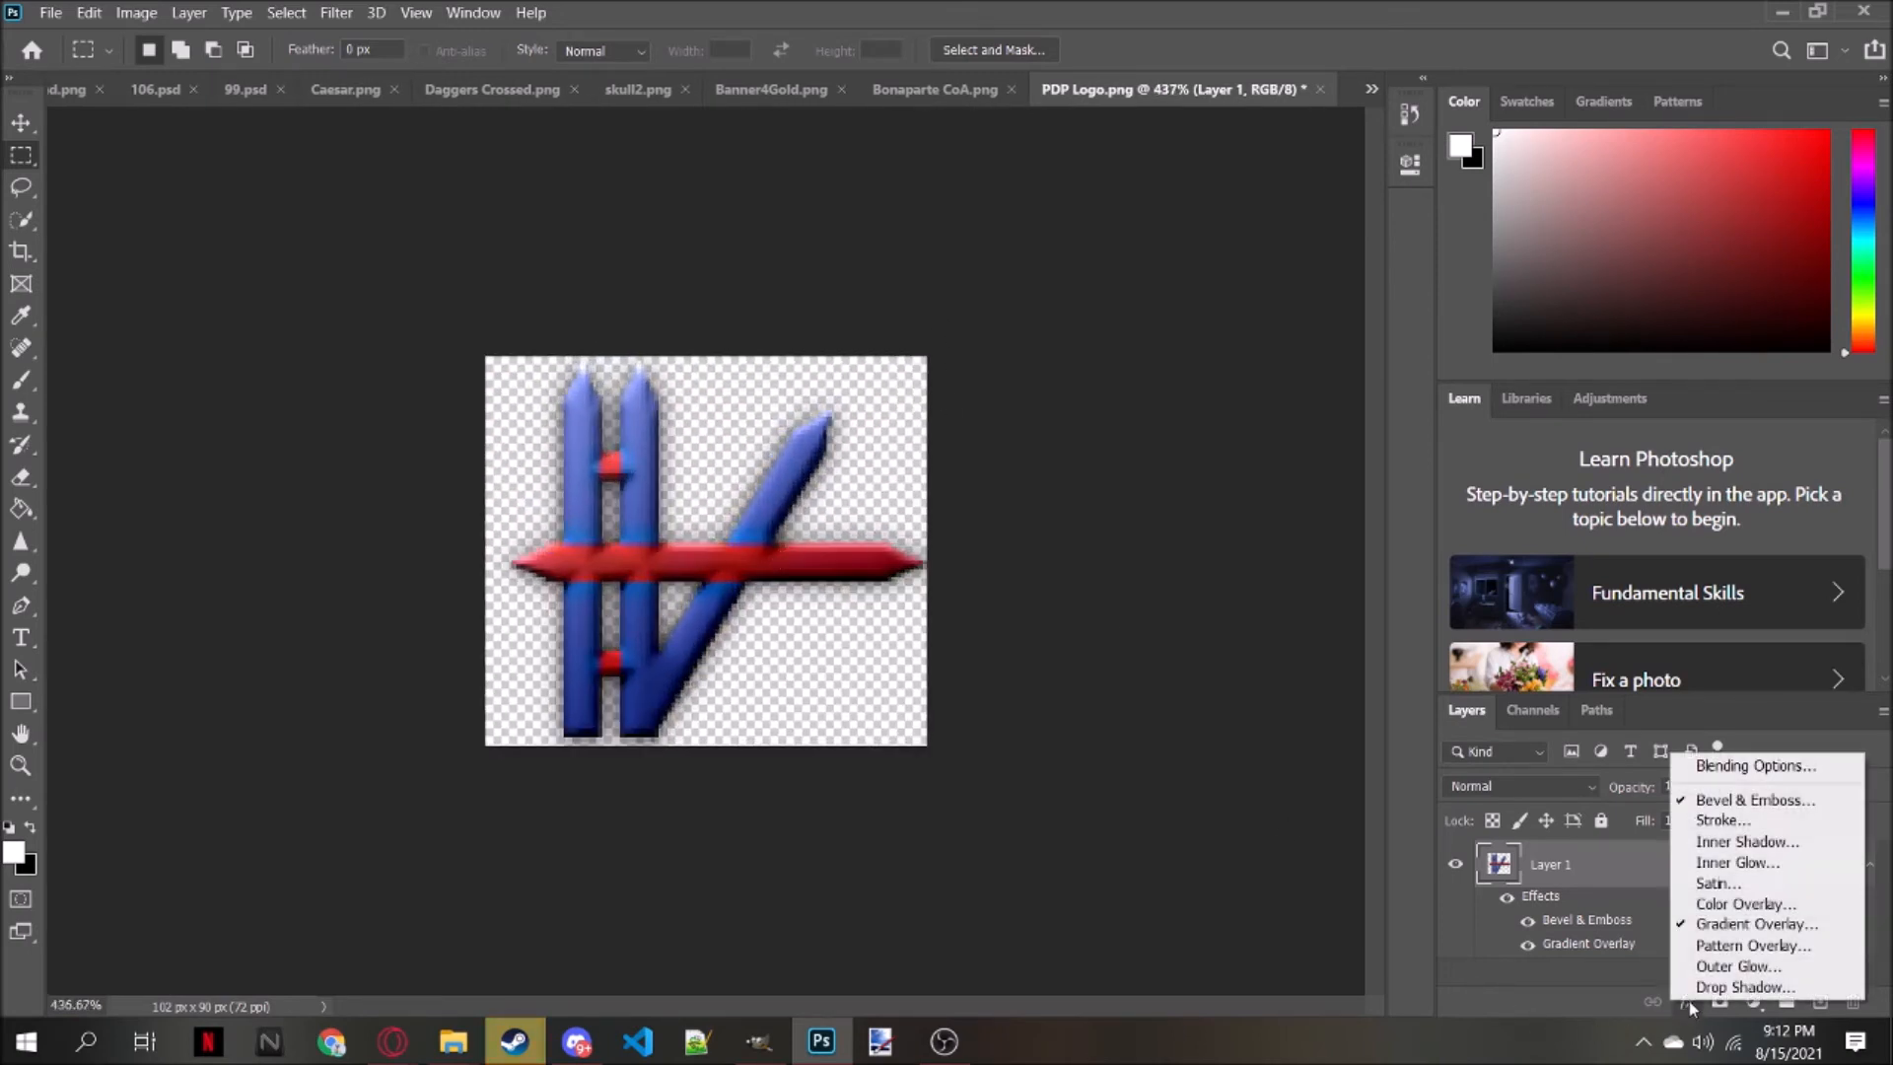
left_click(1688, 863)
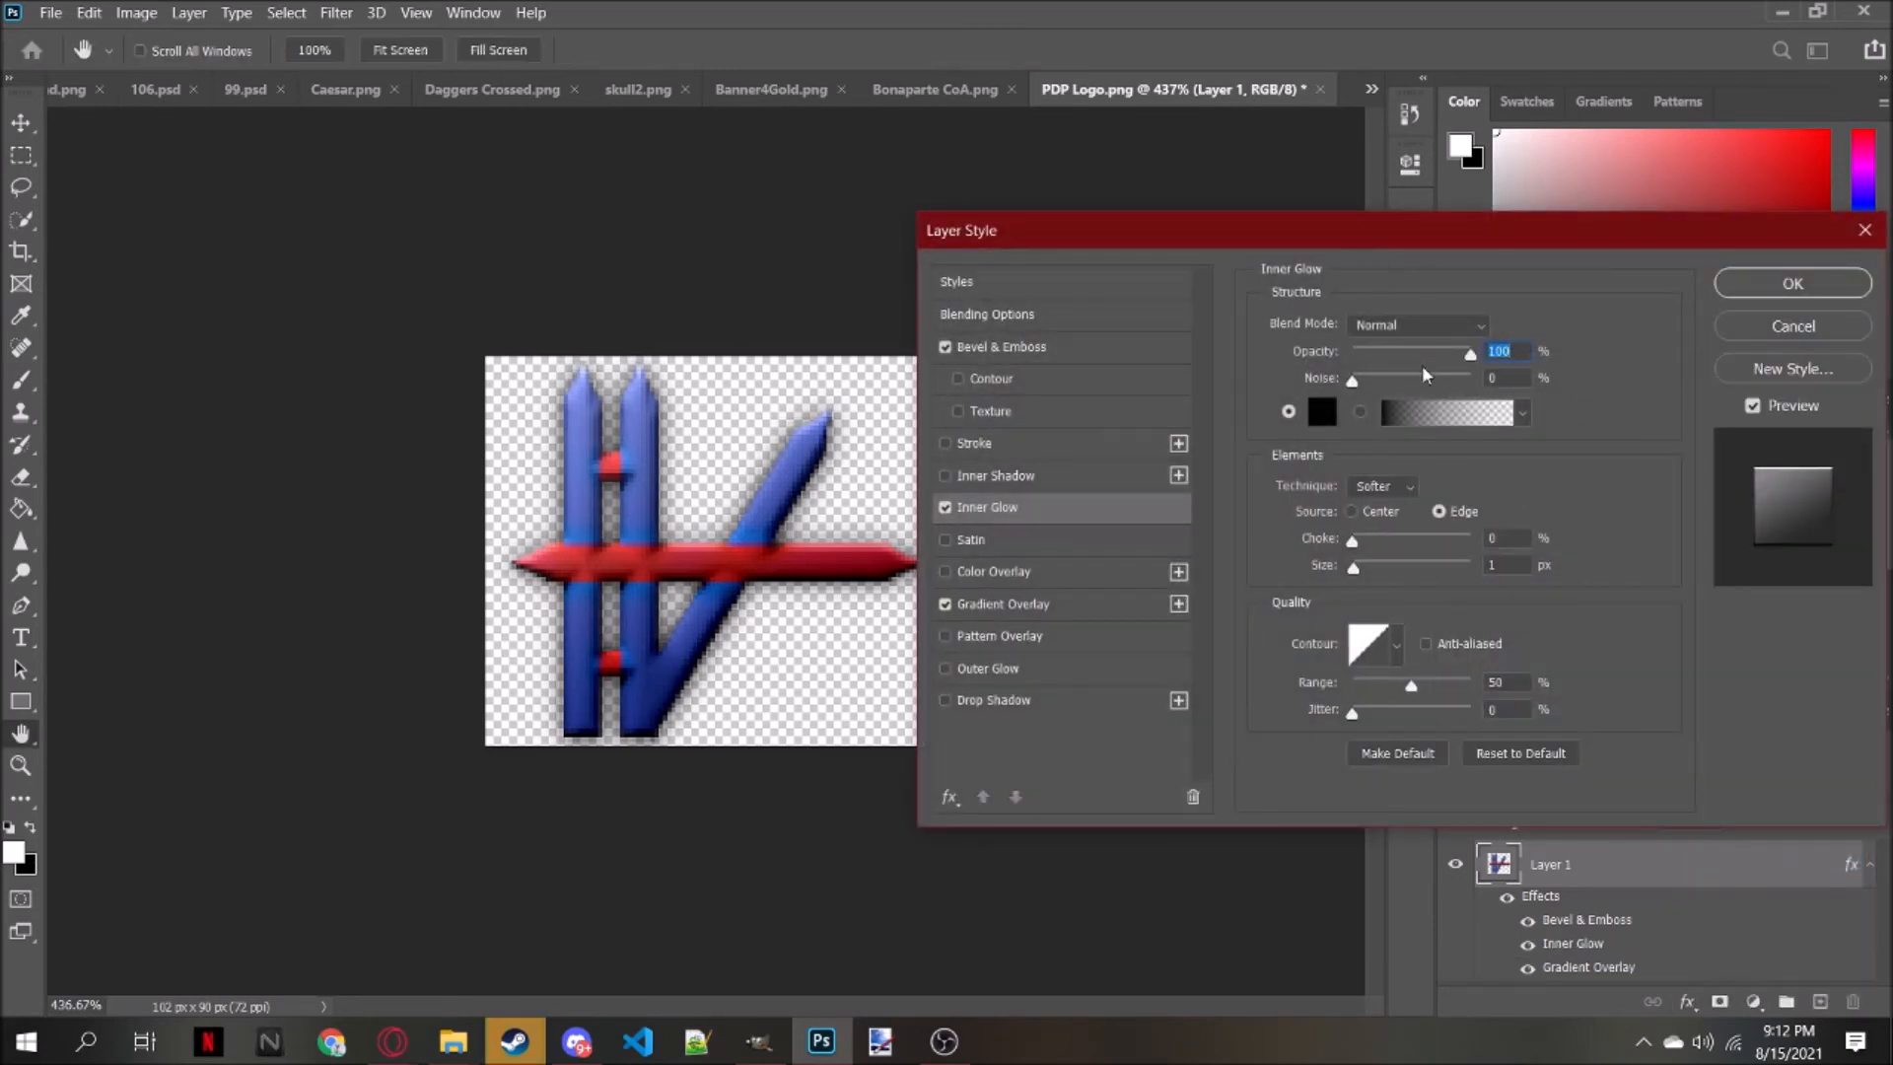
left_click(1494, 563)
type("2")
key("BackSpace")
type("5")
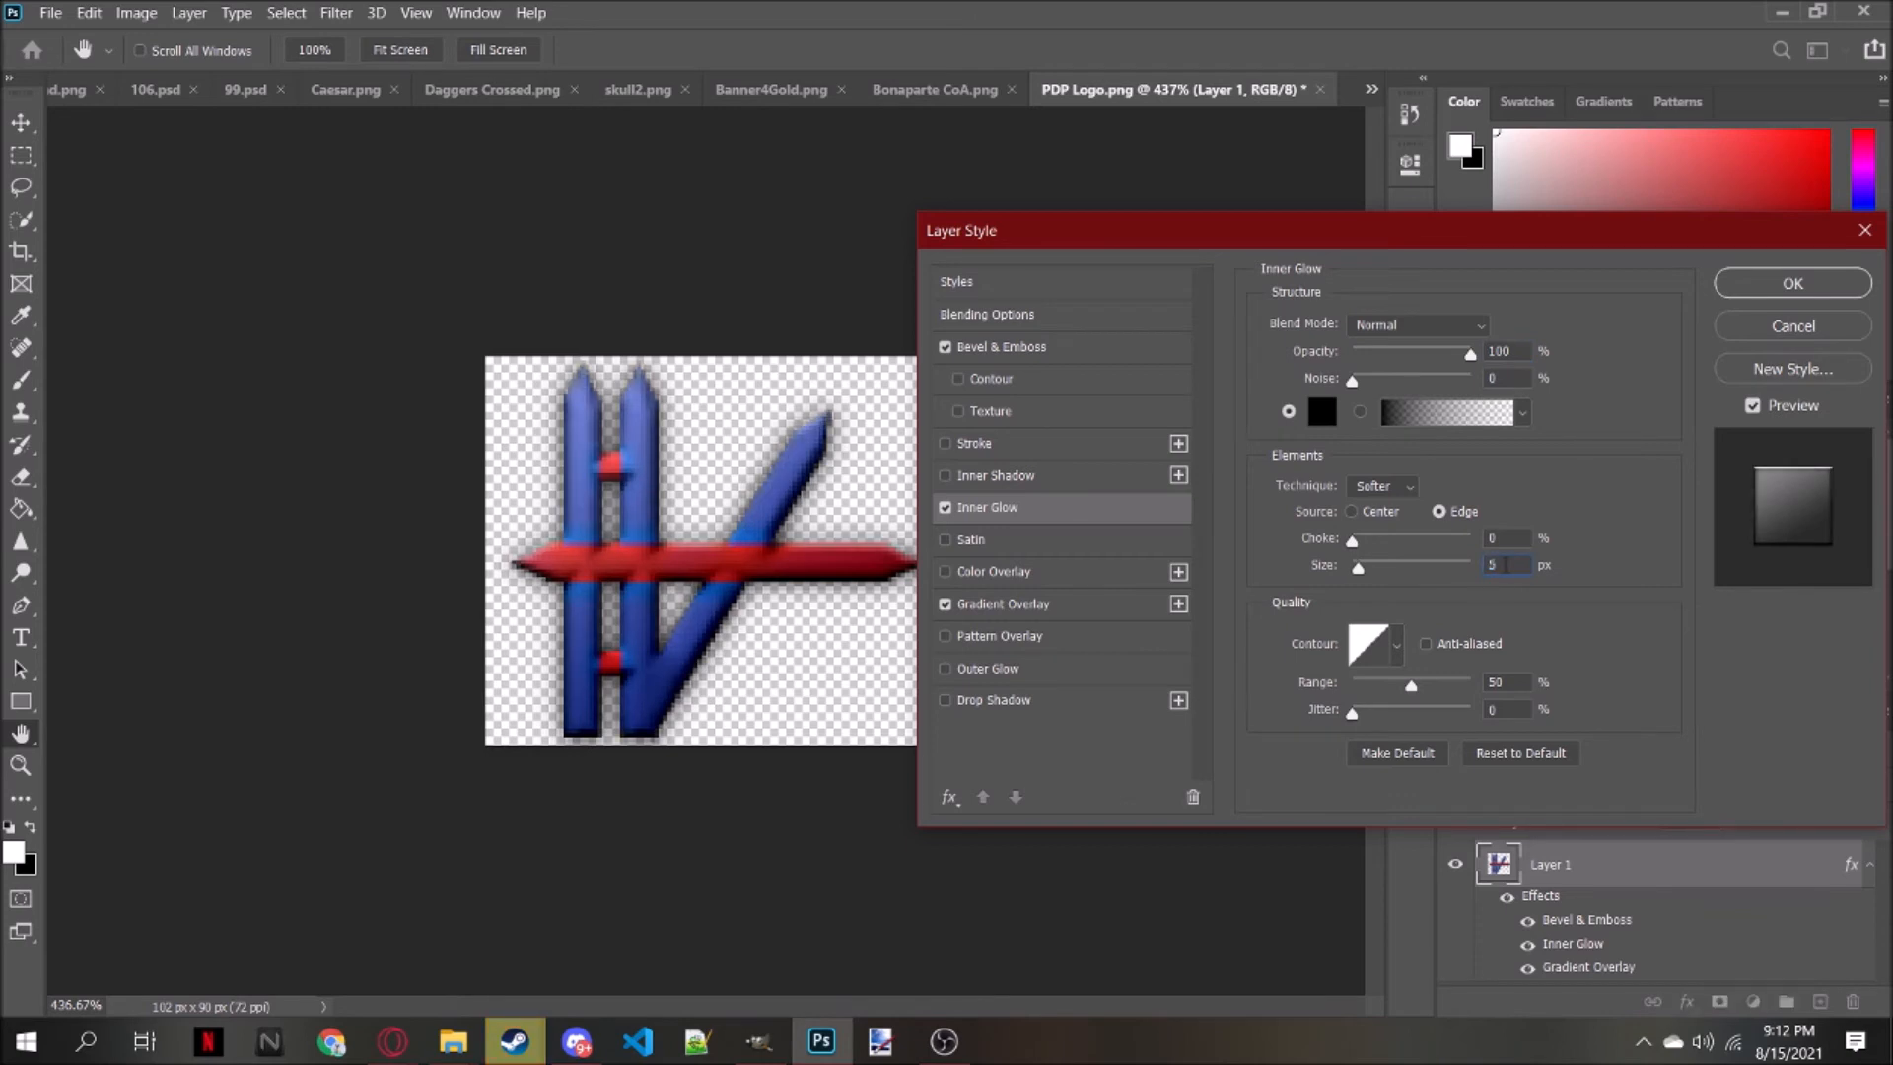
left_click(1792, 283)
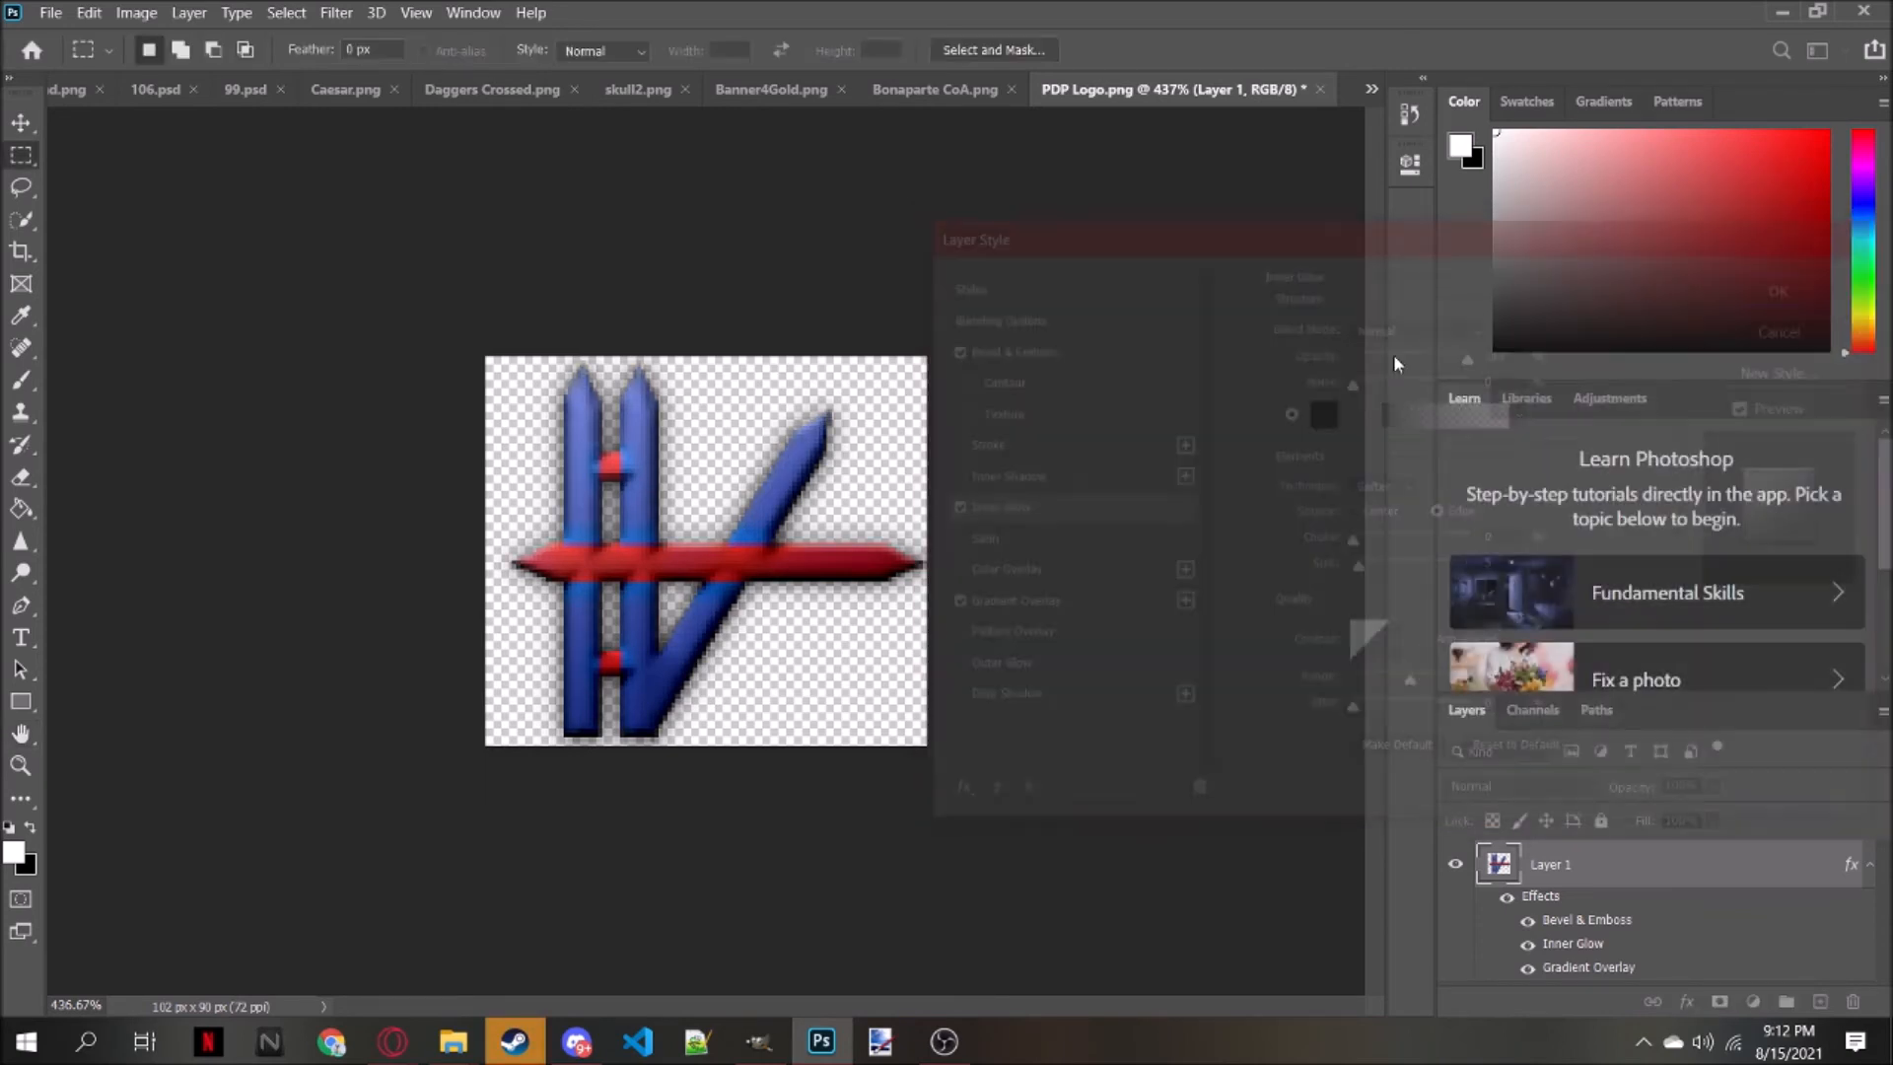
Examine the logo with its Inner Glow at small and enlarged sizes to judge the edge shading
scroll(1048, 435, "down", 8)
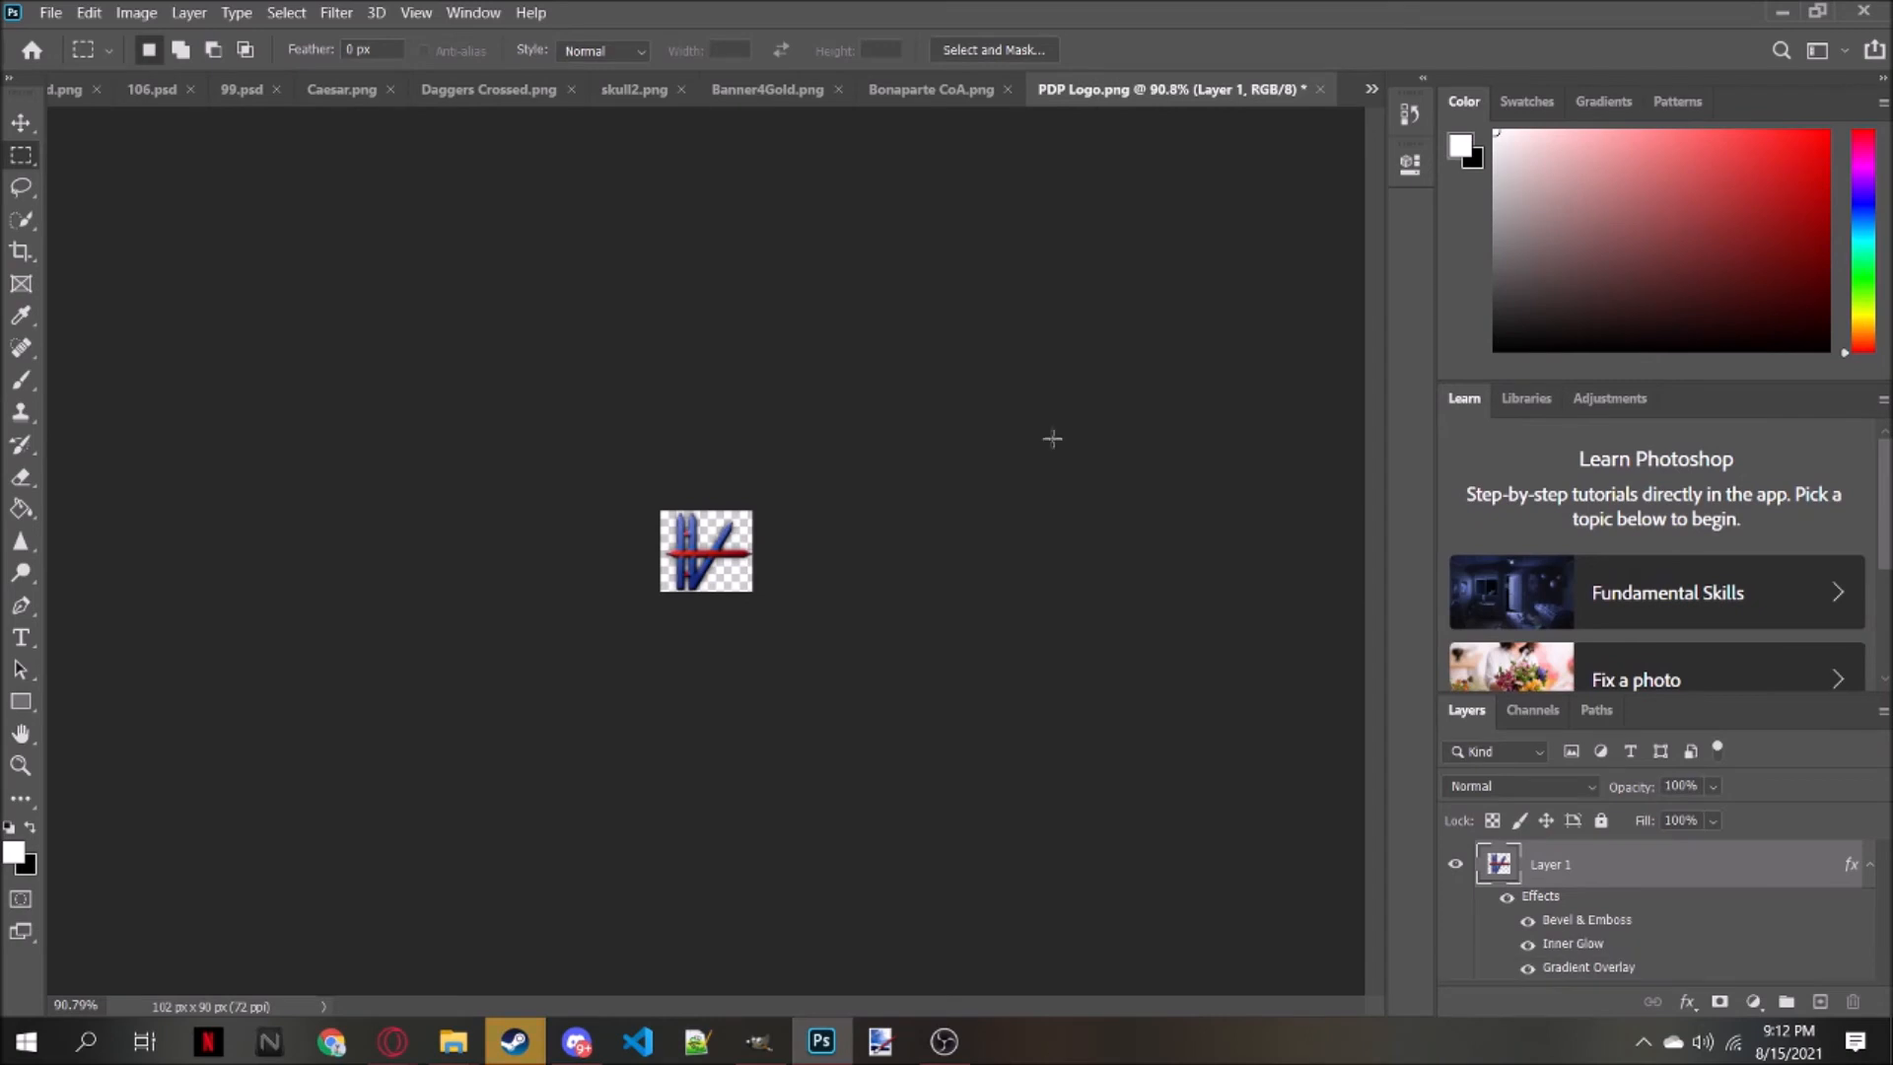
scroll(1052, 437, "down", 1)
scroll(1052, 438, "up", 4)
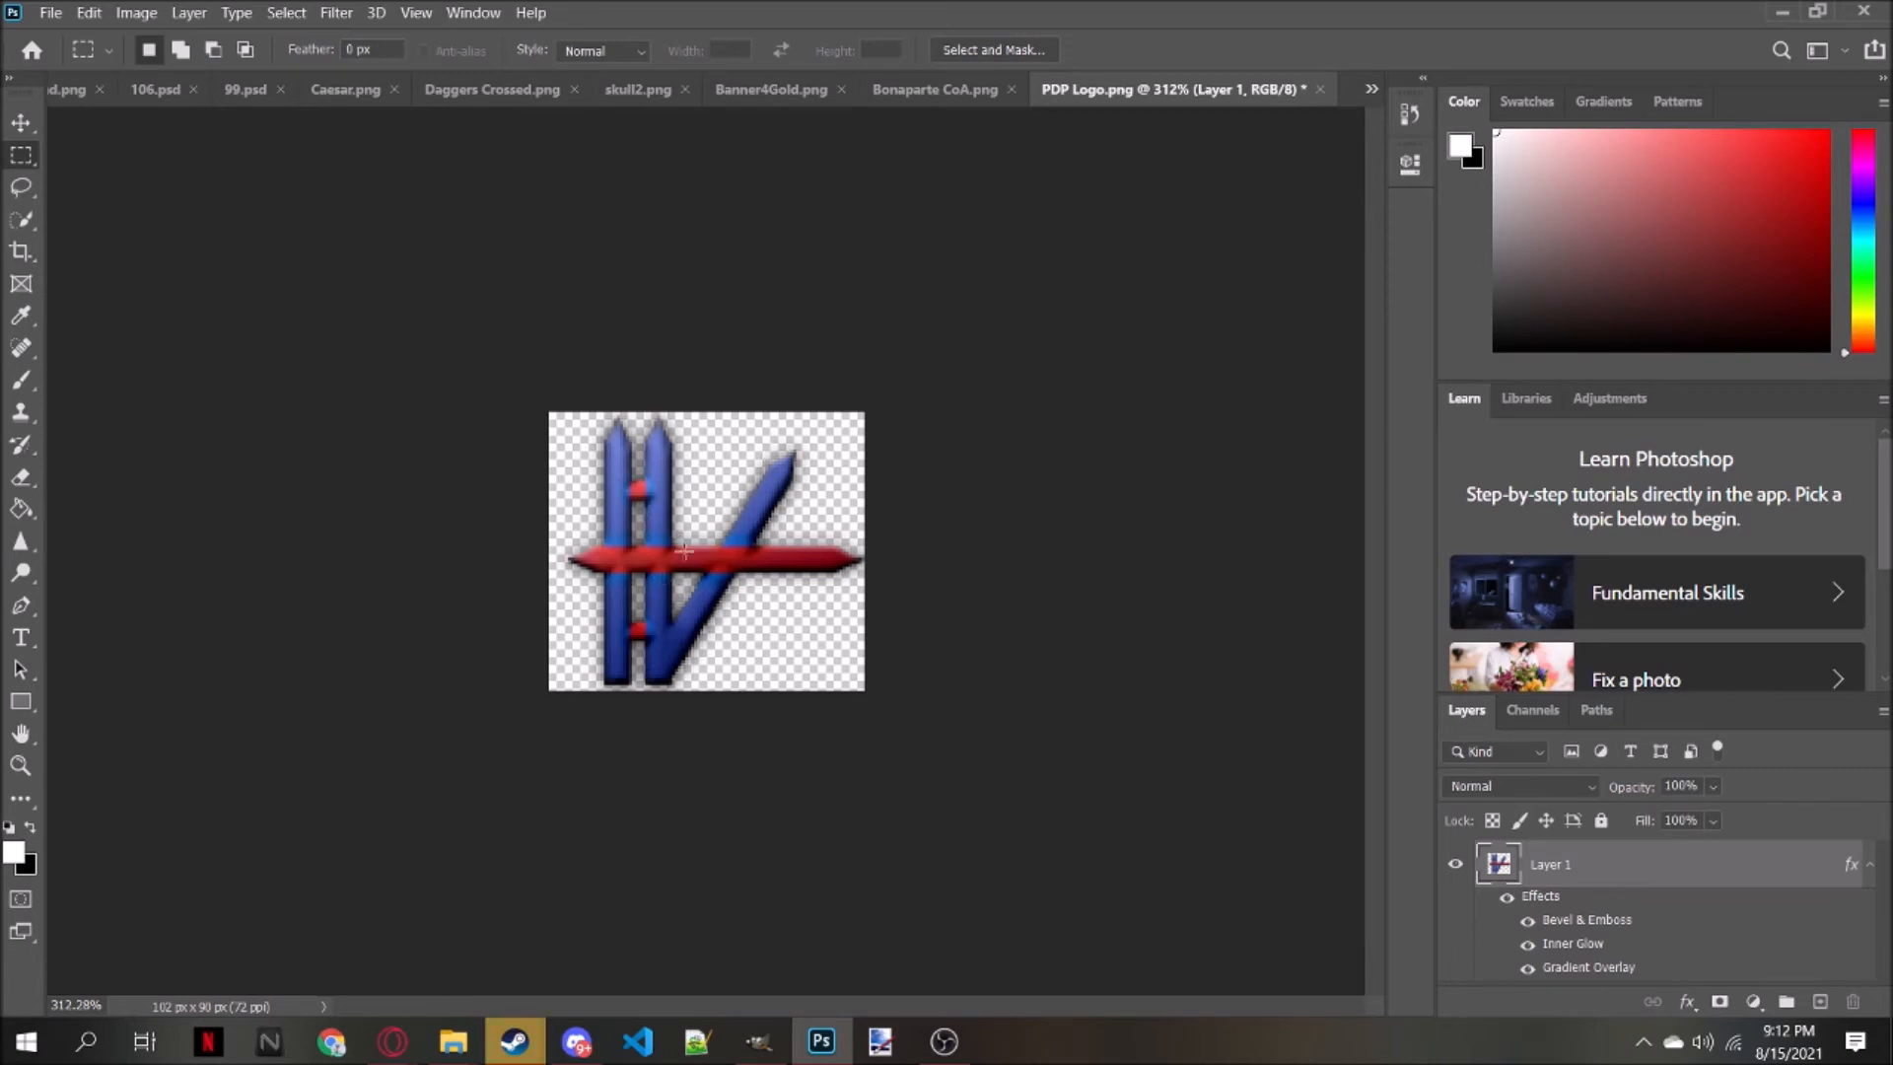
scroll(845, 535, "down", 3)
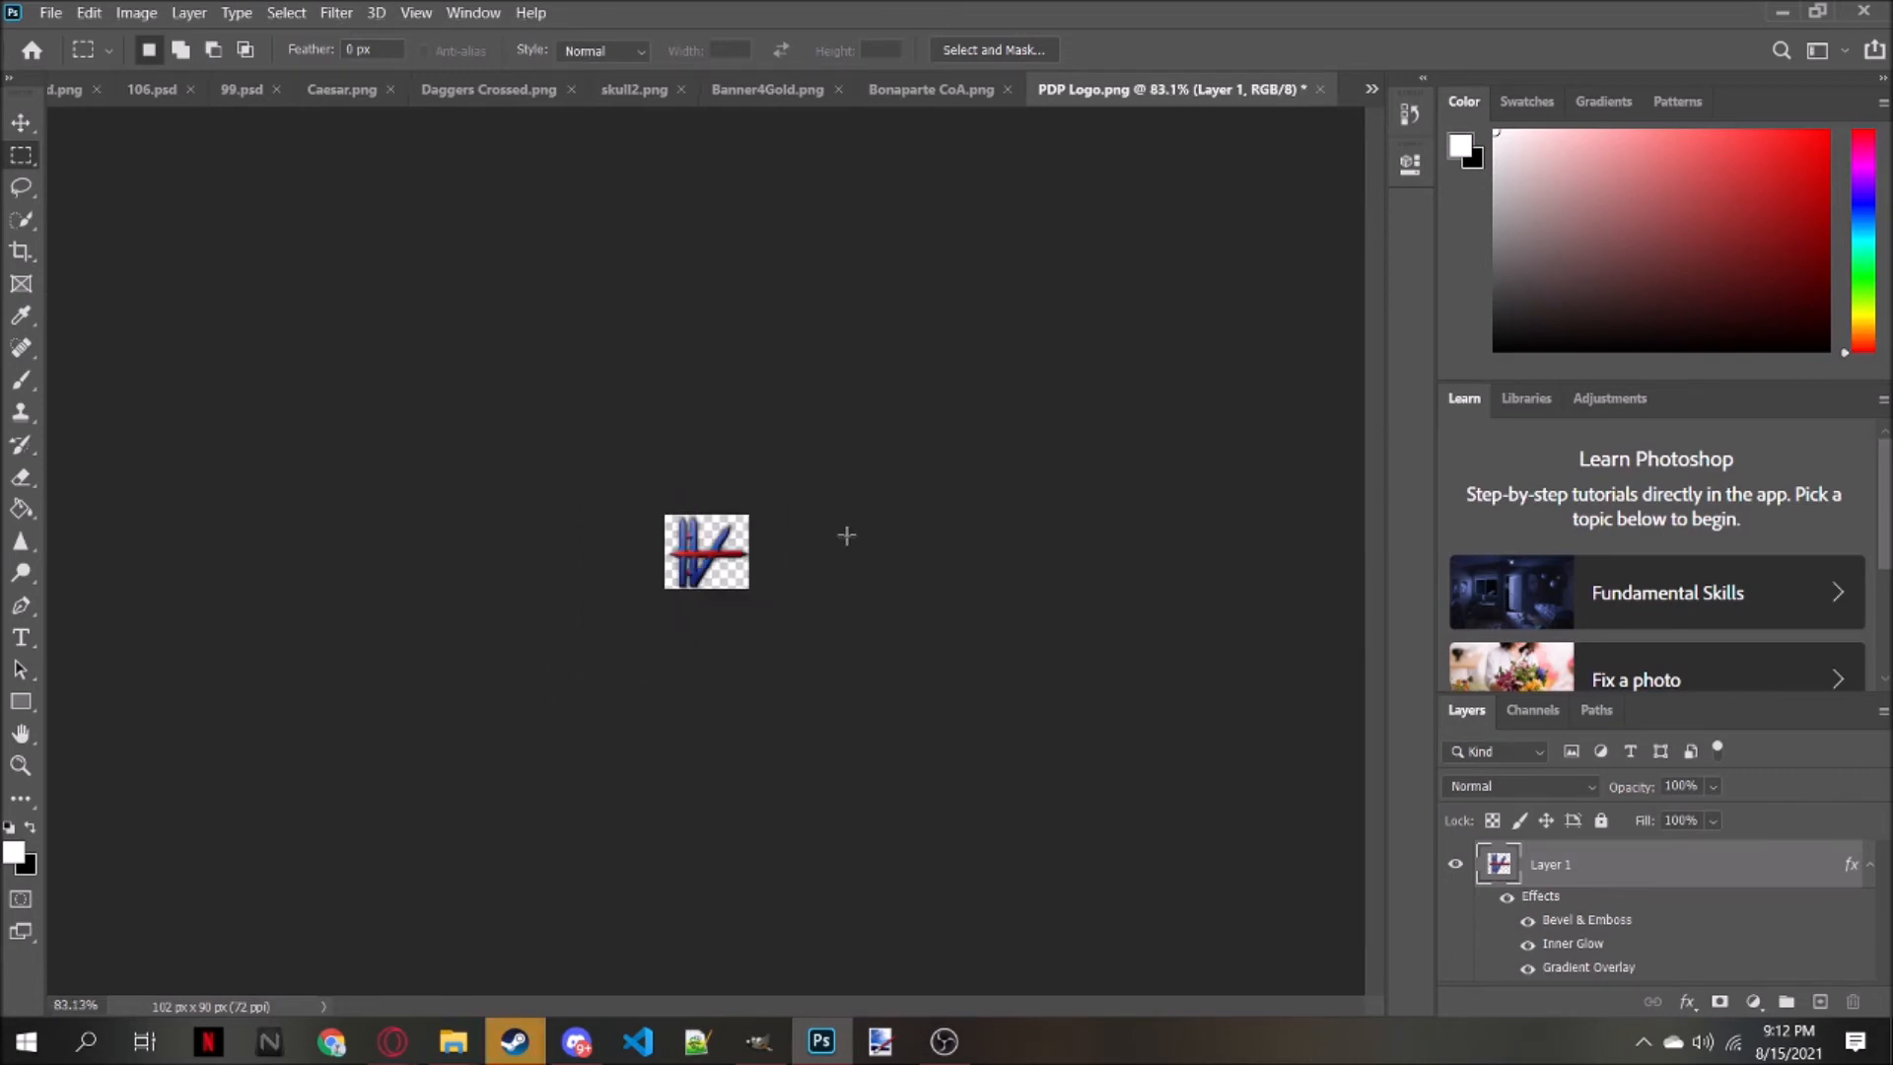
scroll(846, 535, "down", 1)
scroll(846, 535, "up", 4)
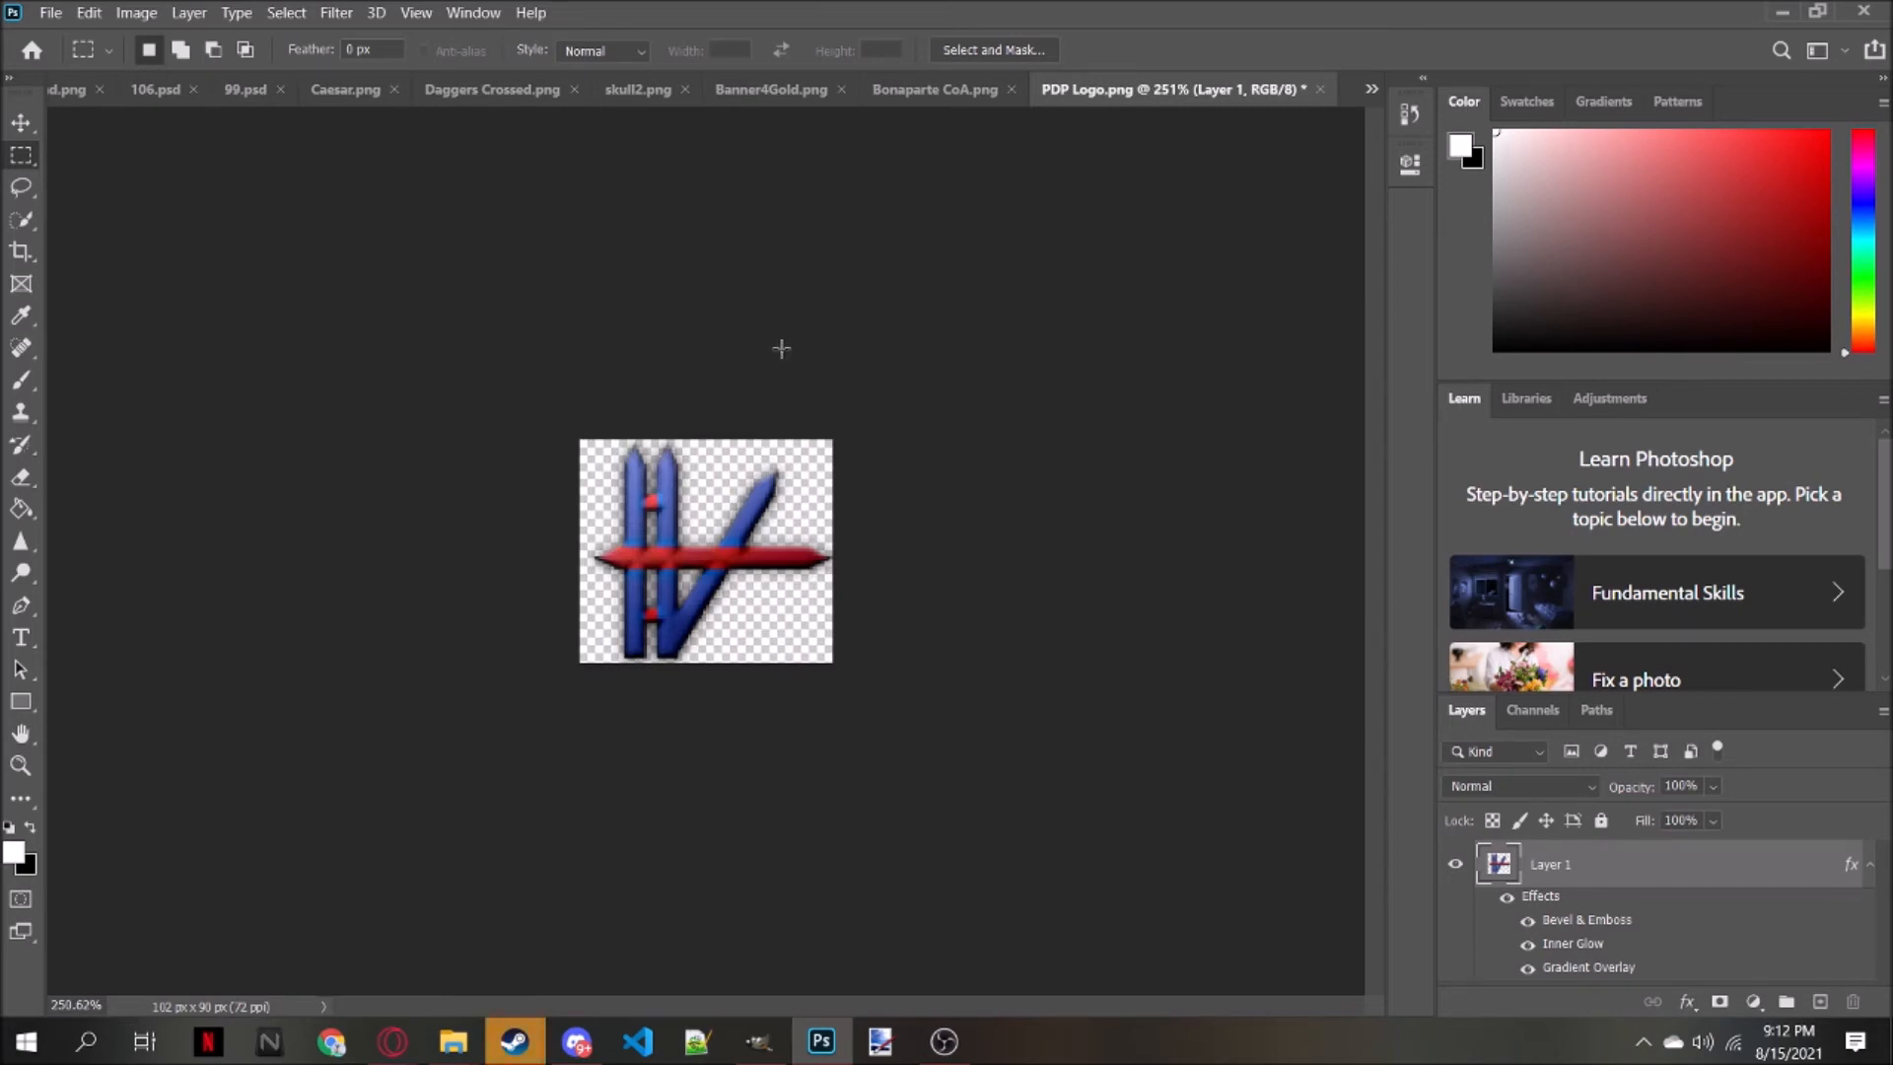
left_click(1688, 1002)
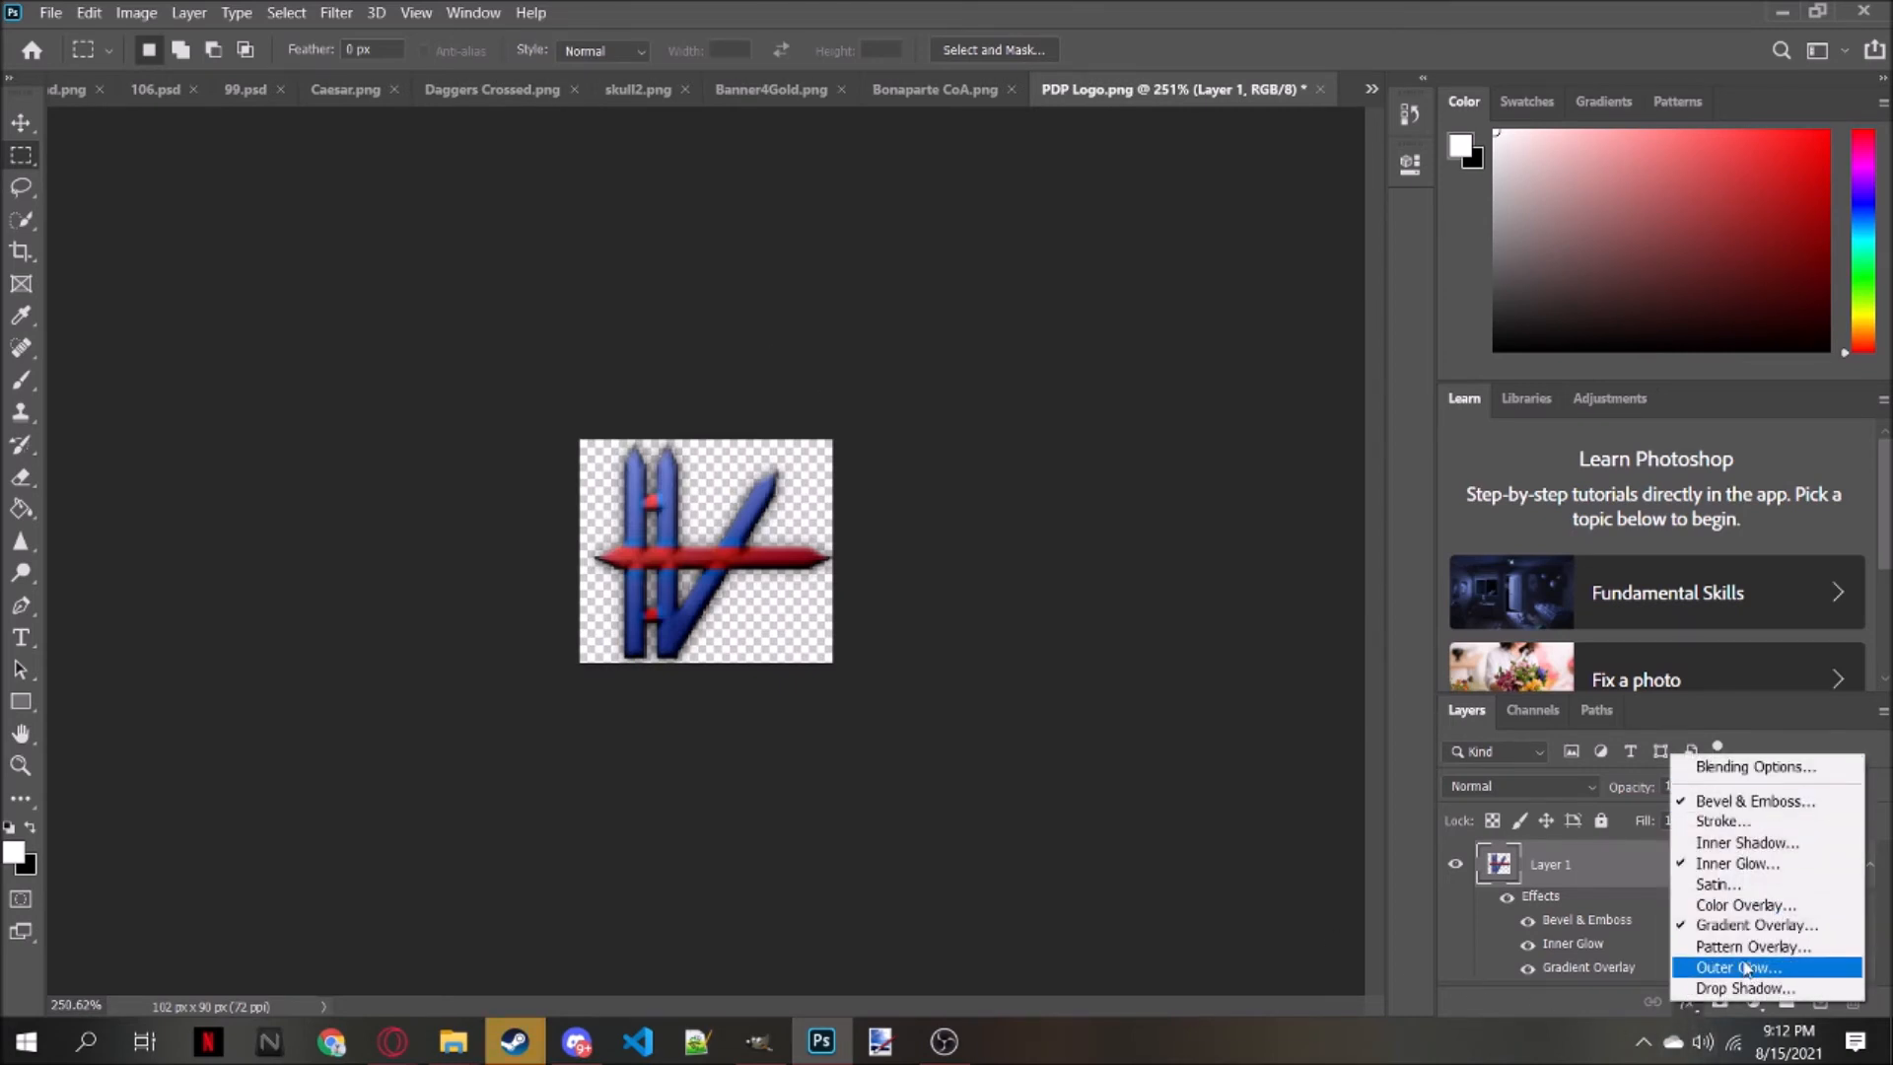
left_click(1116, 582)
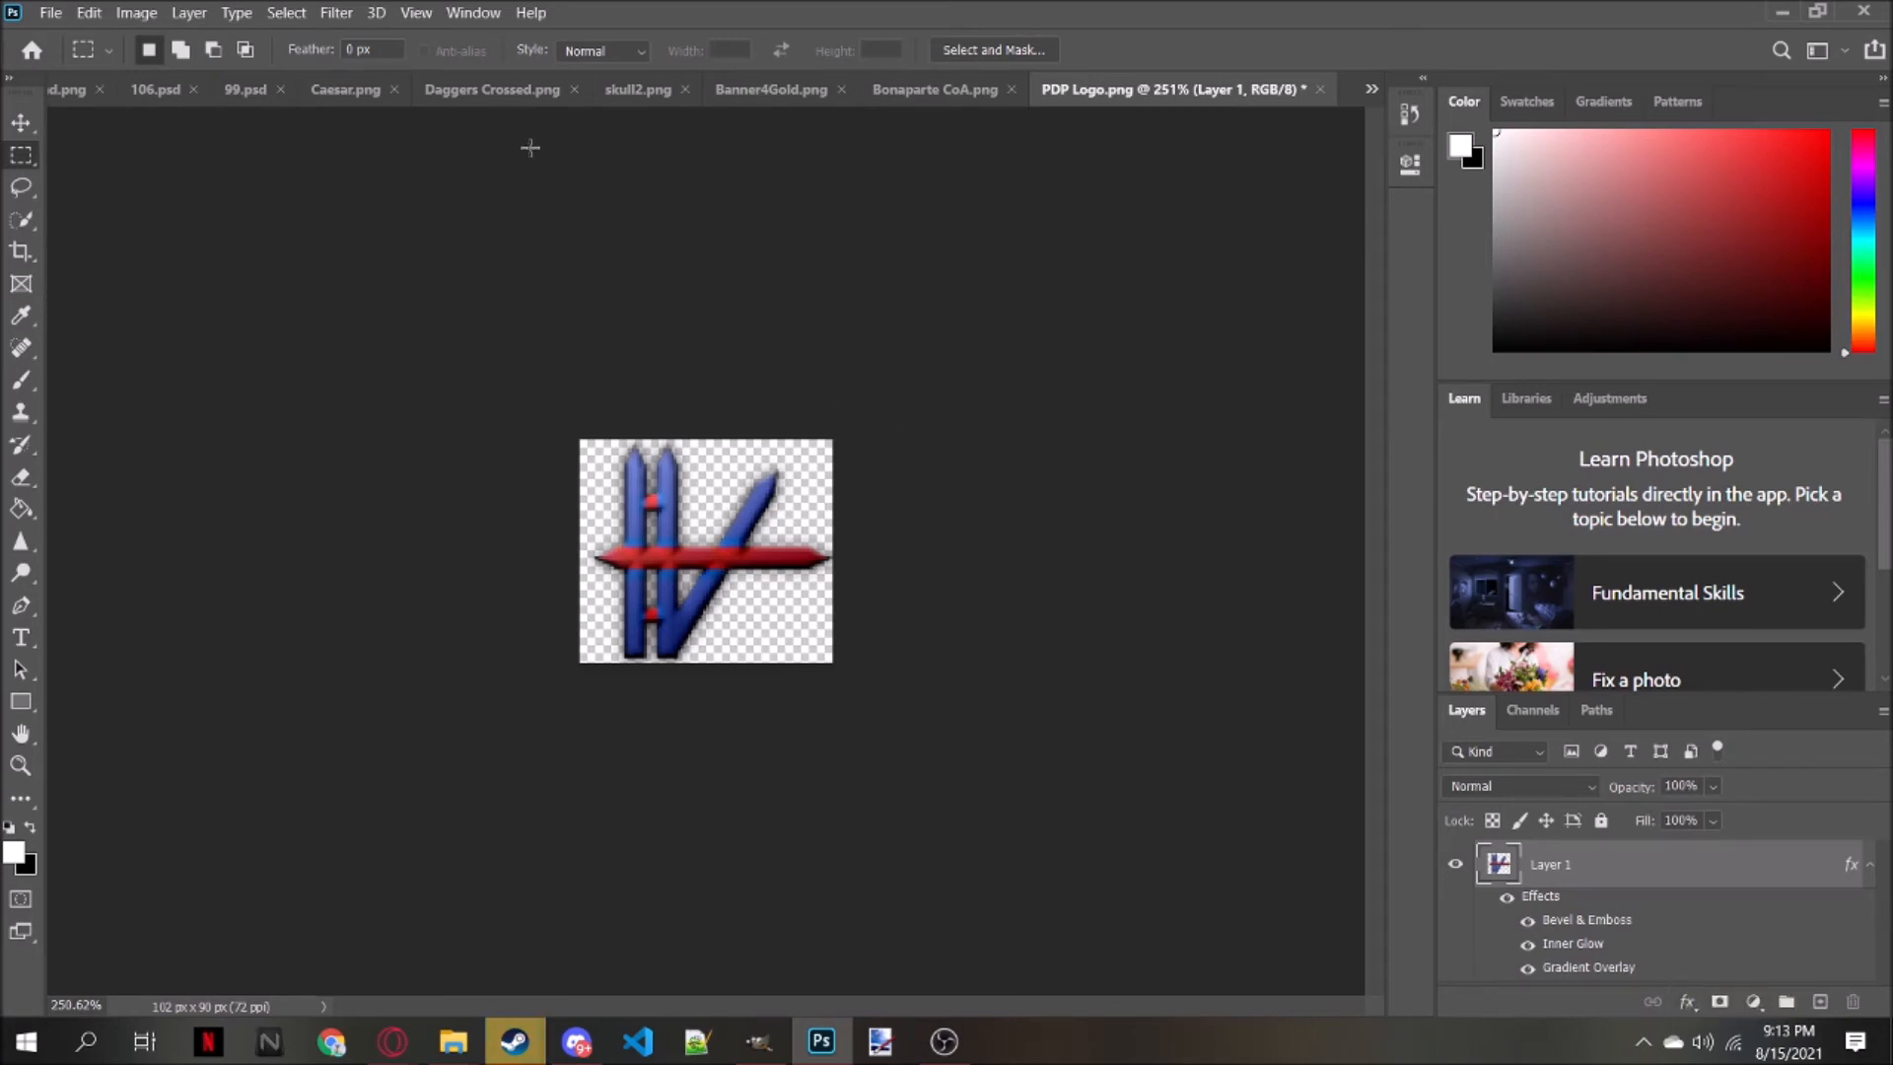
Switch to 106.psd and examine the finished portrait shield at reduced and enlarged sizes
left_click(157, 87)
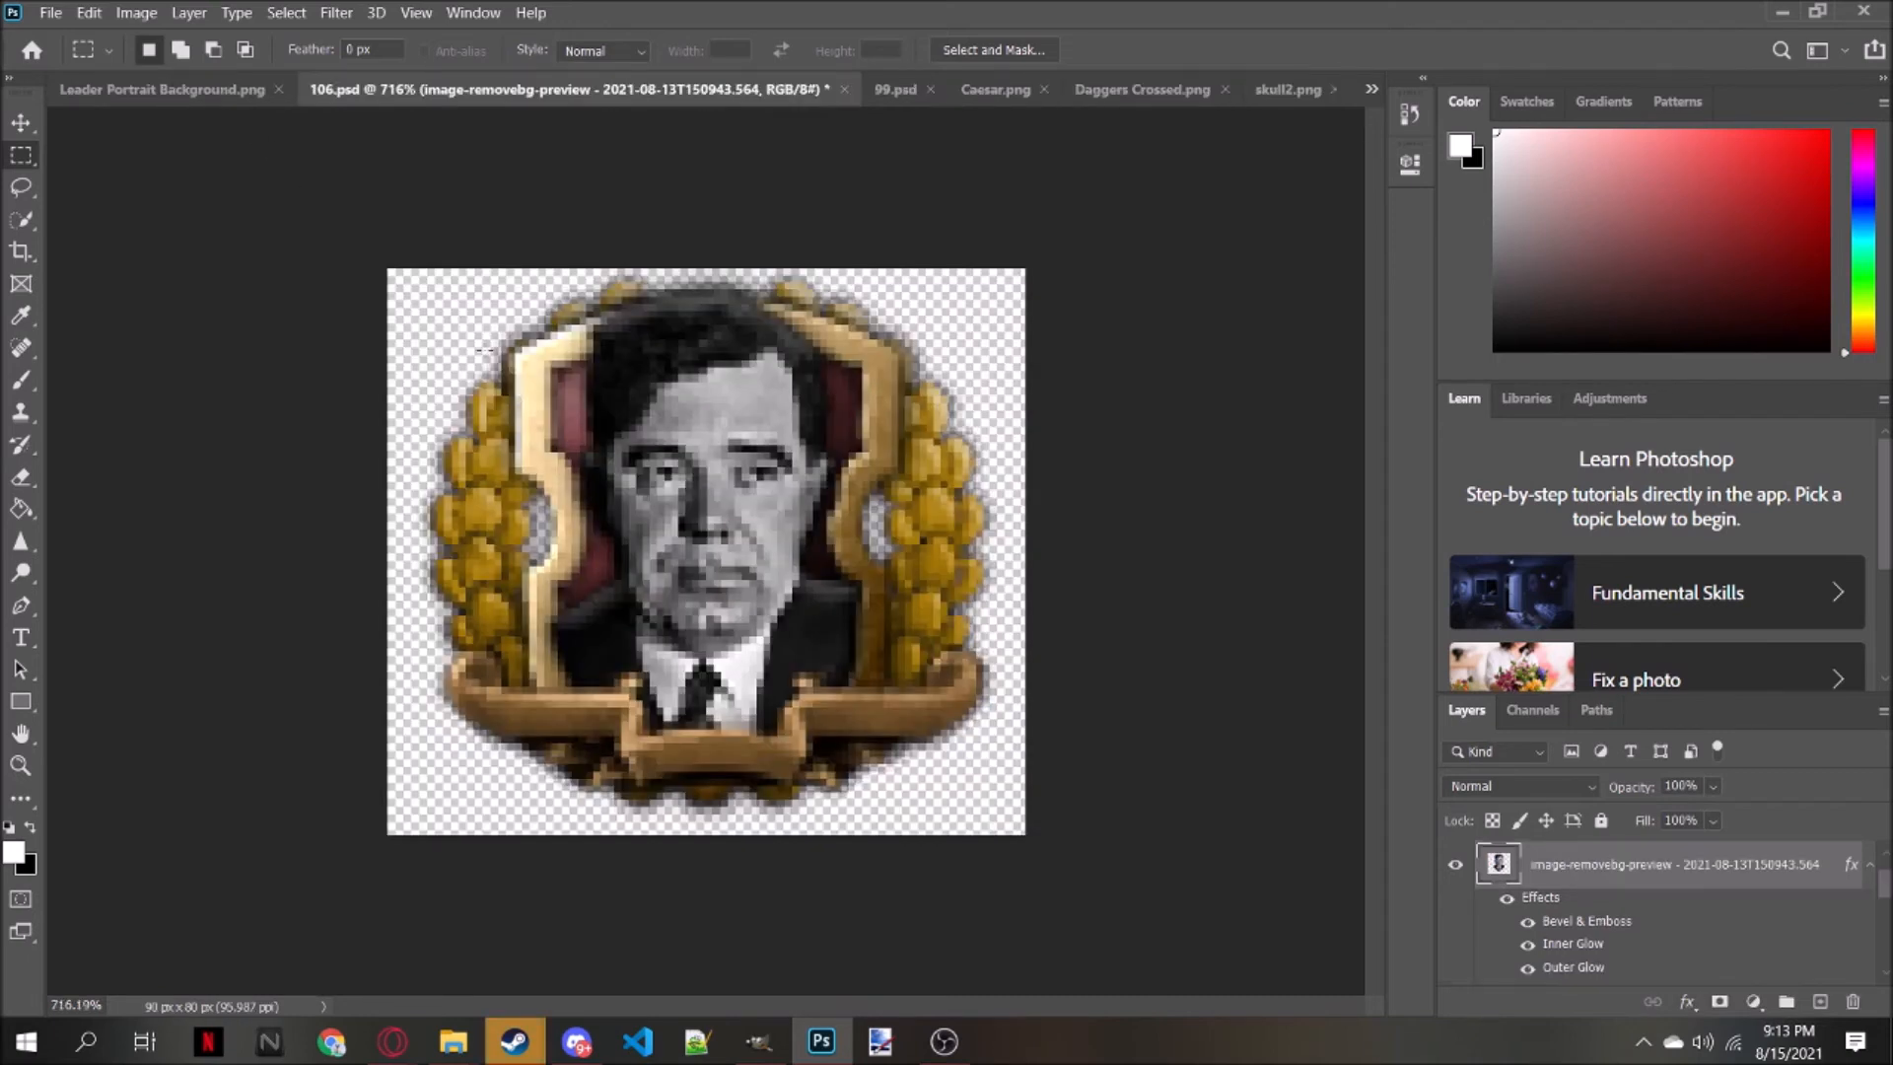
scroll(484, 369, "down", 6)
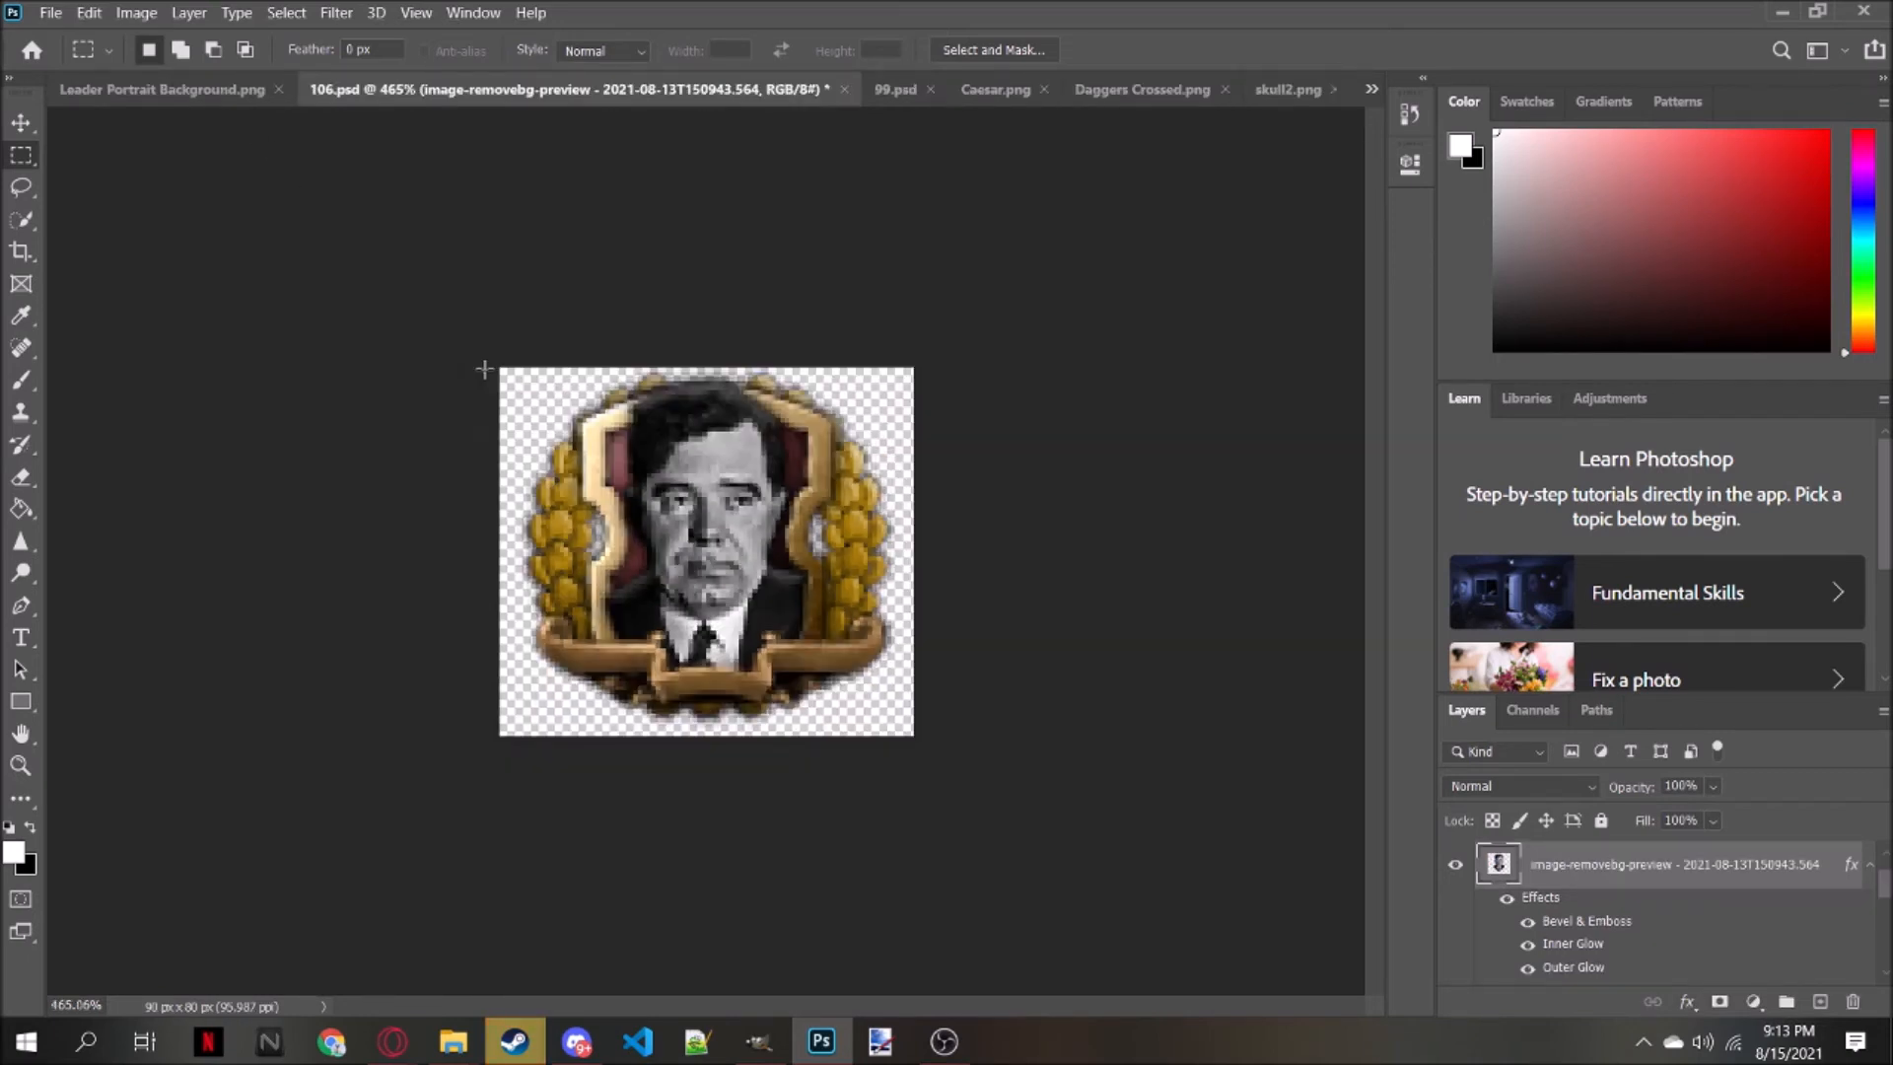
scroll(508, 335, "up", 4)
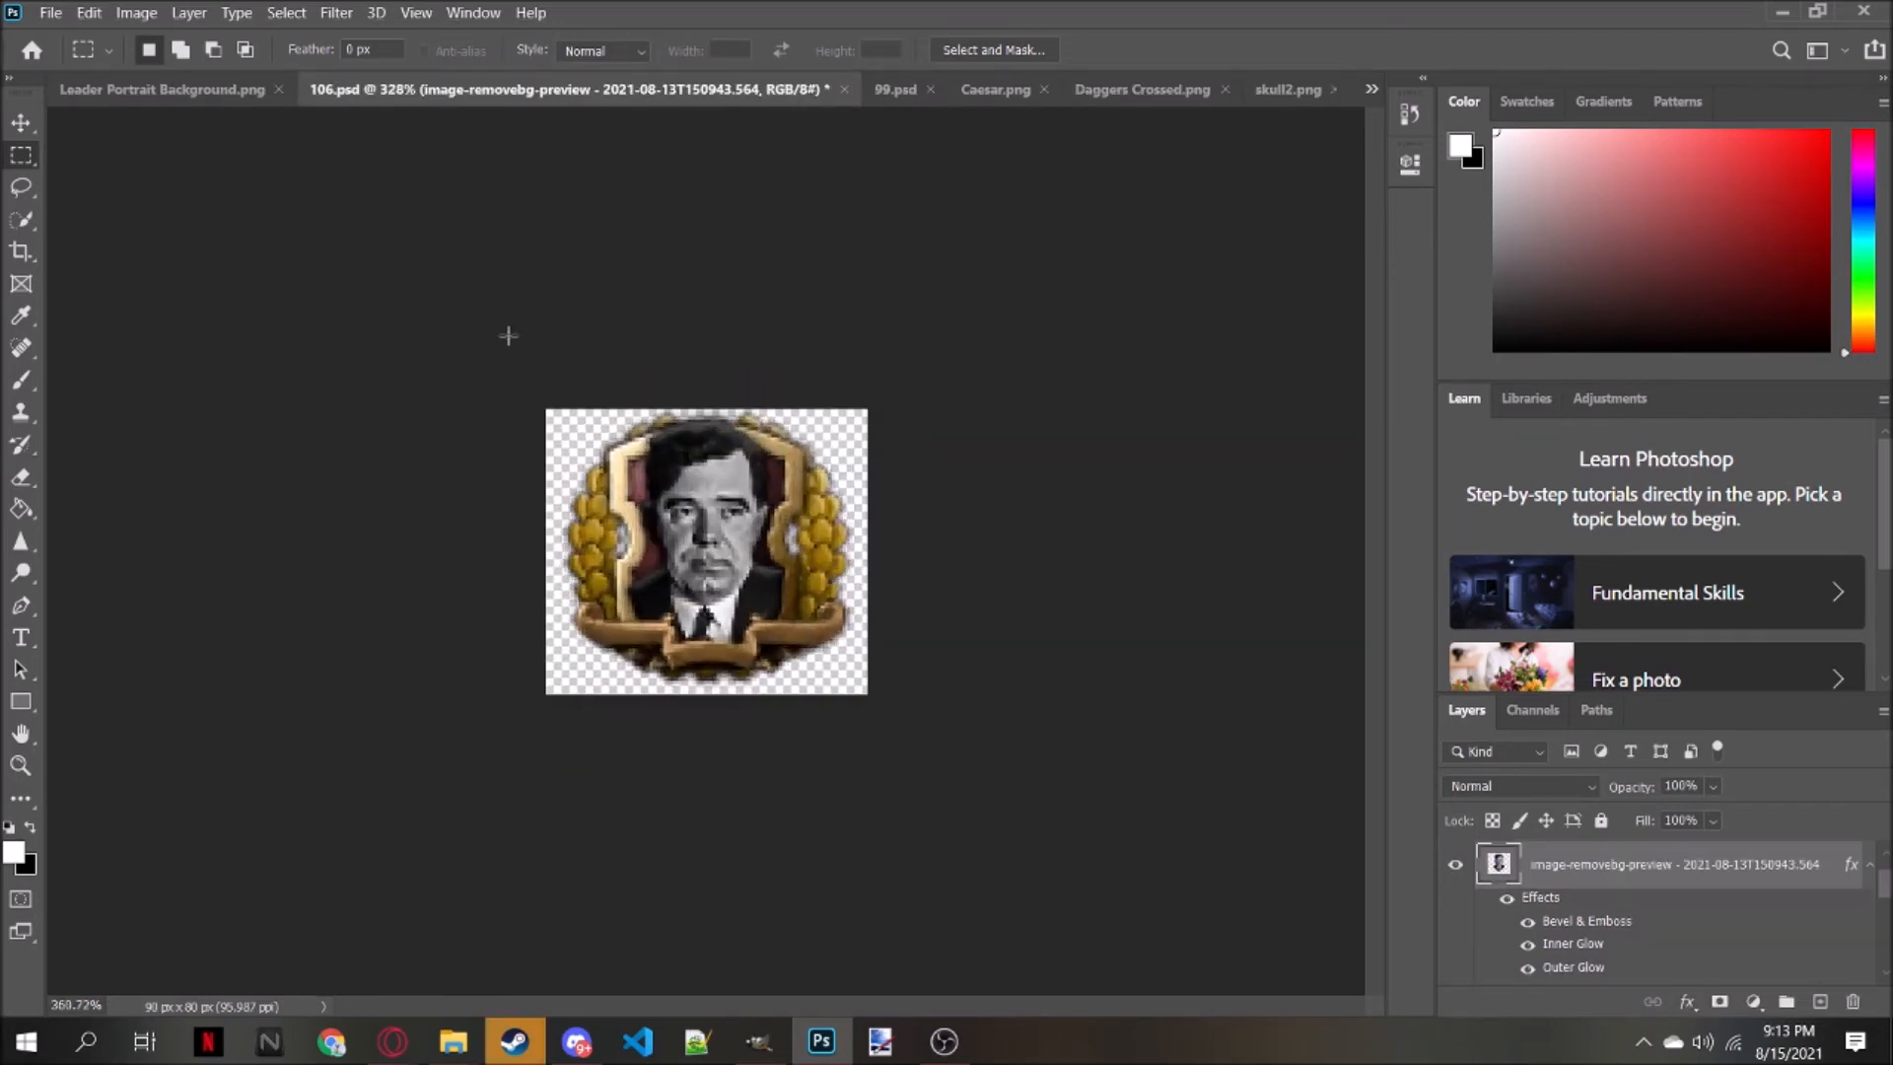
scroll(508, 335, "up", 2)
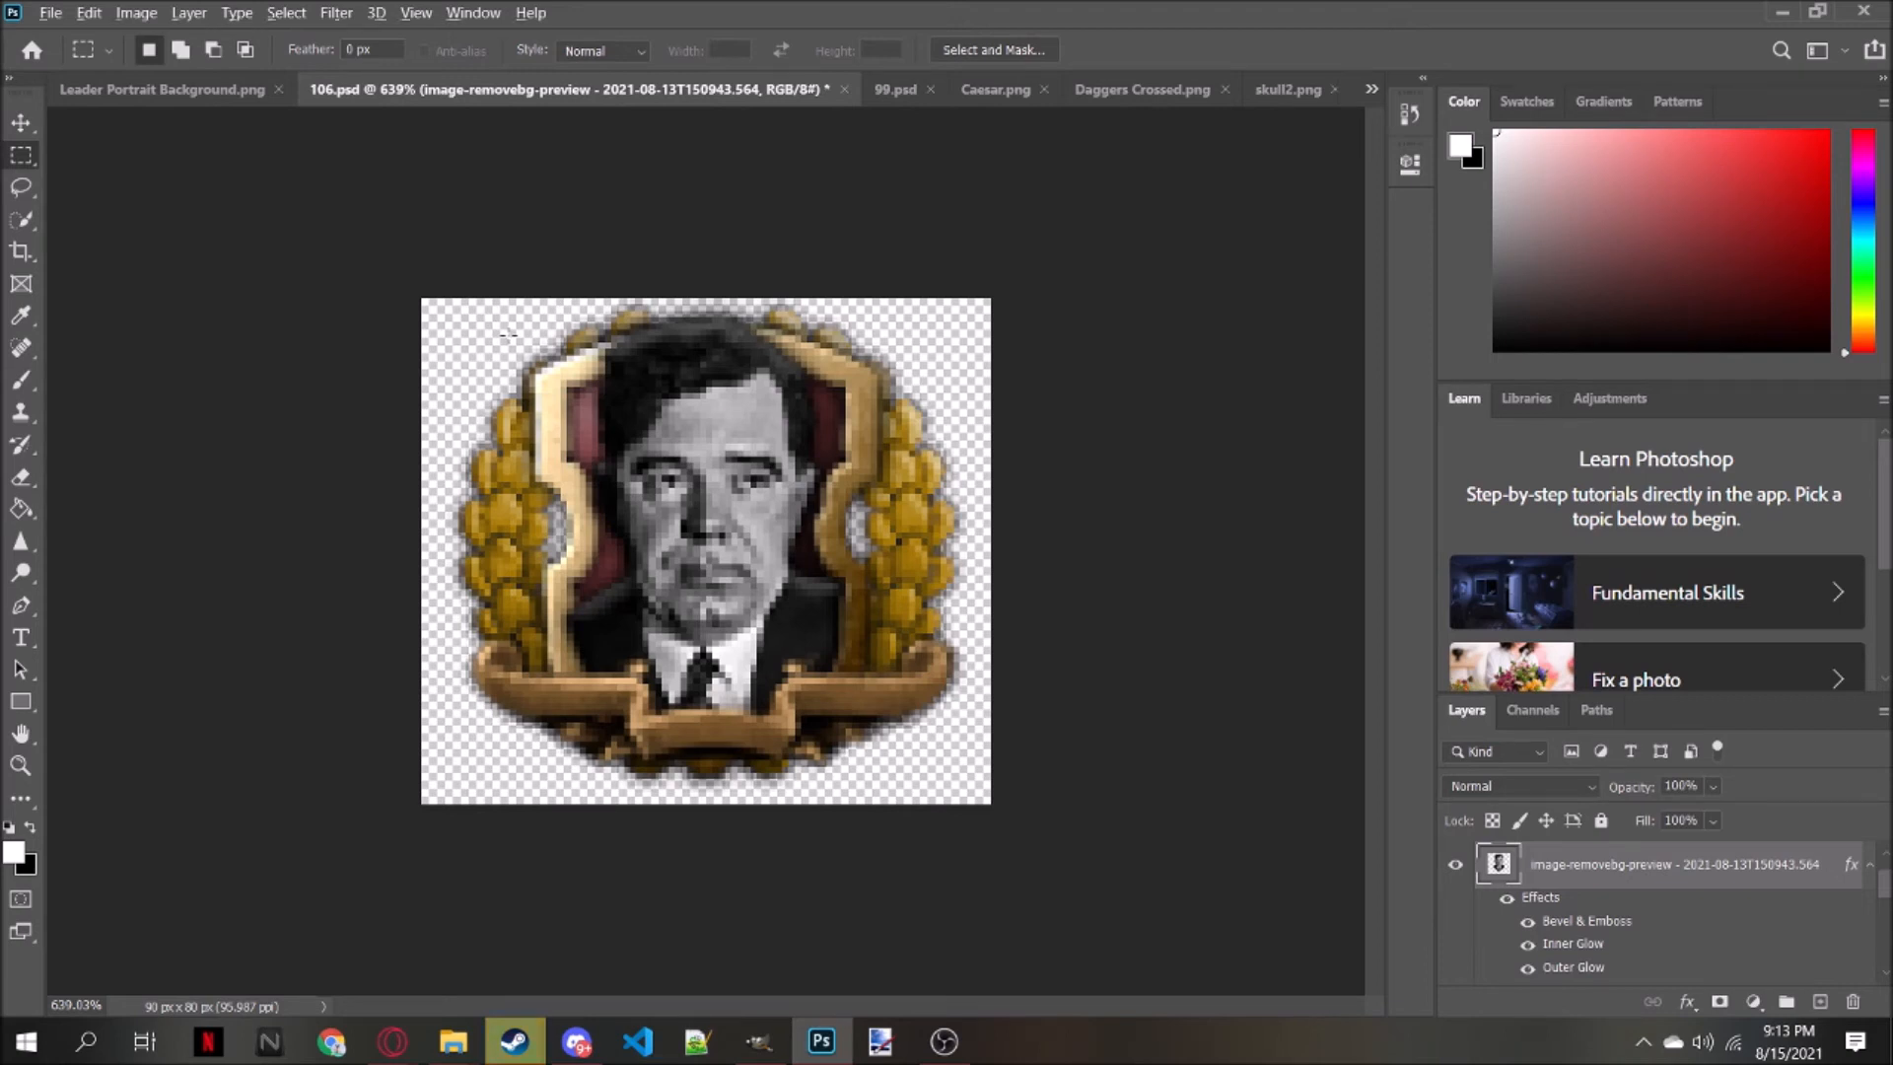
scroll(366, 416, "down", 6)
scroll(365, 417, "up", 5)
left_click(50, 12)
left_click(82, 83)
left_click_drag(82, 75, 162, 76)
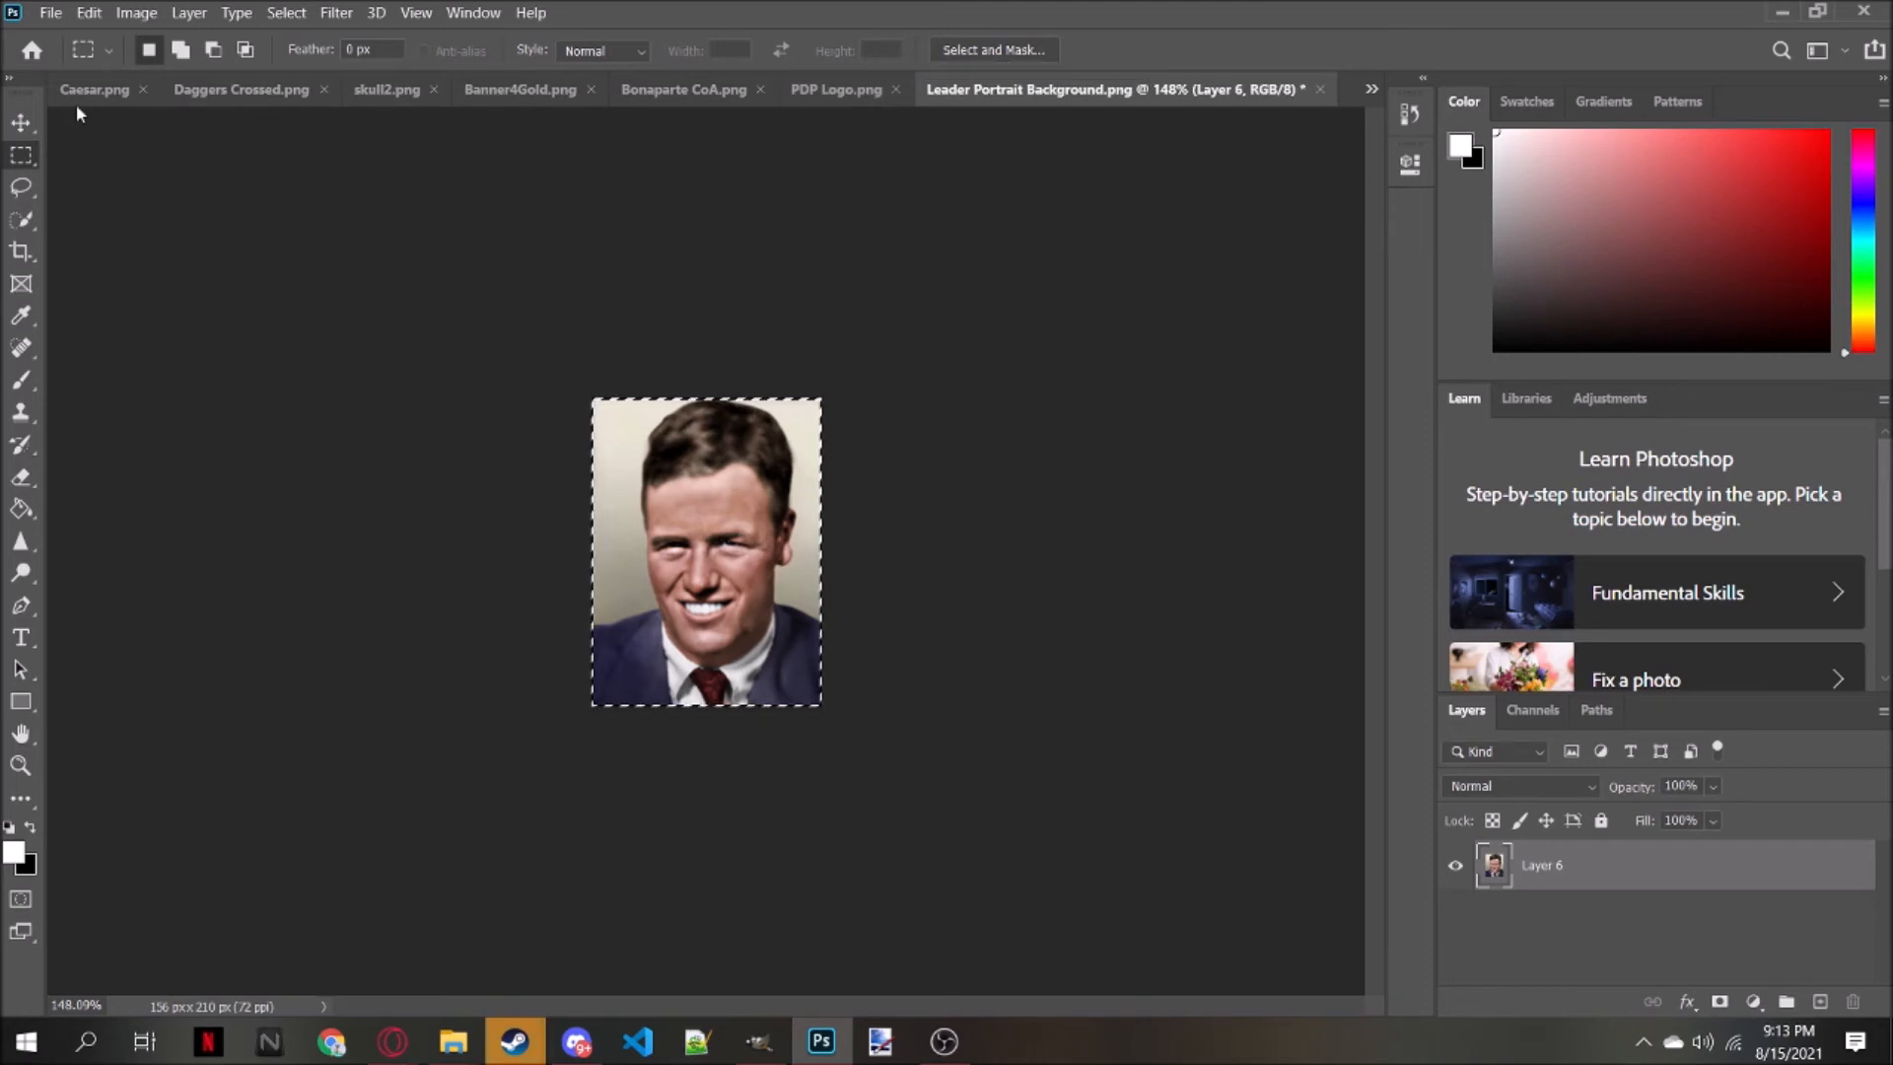
Close 99.psd without saving its changes, then return to 106.psd and close the unused skull2.png and Caesar.png documents
left_click(114, 91)
left_click(92, 89)
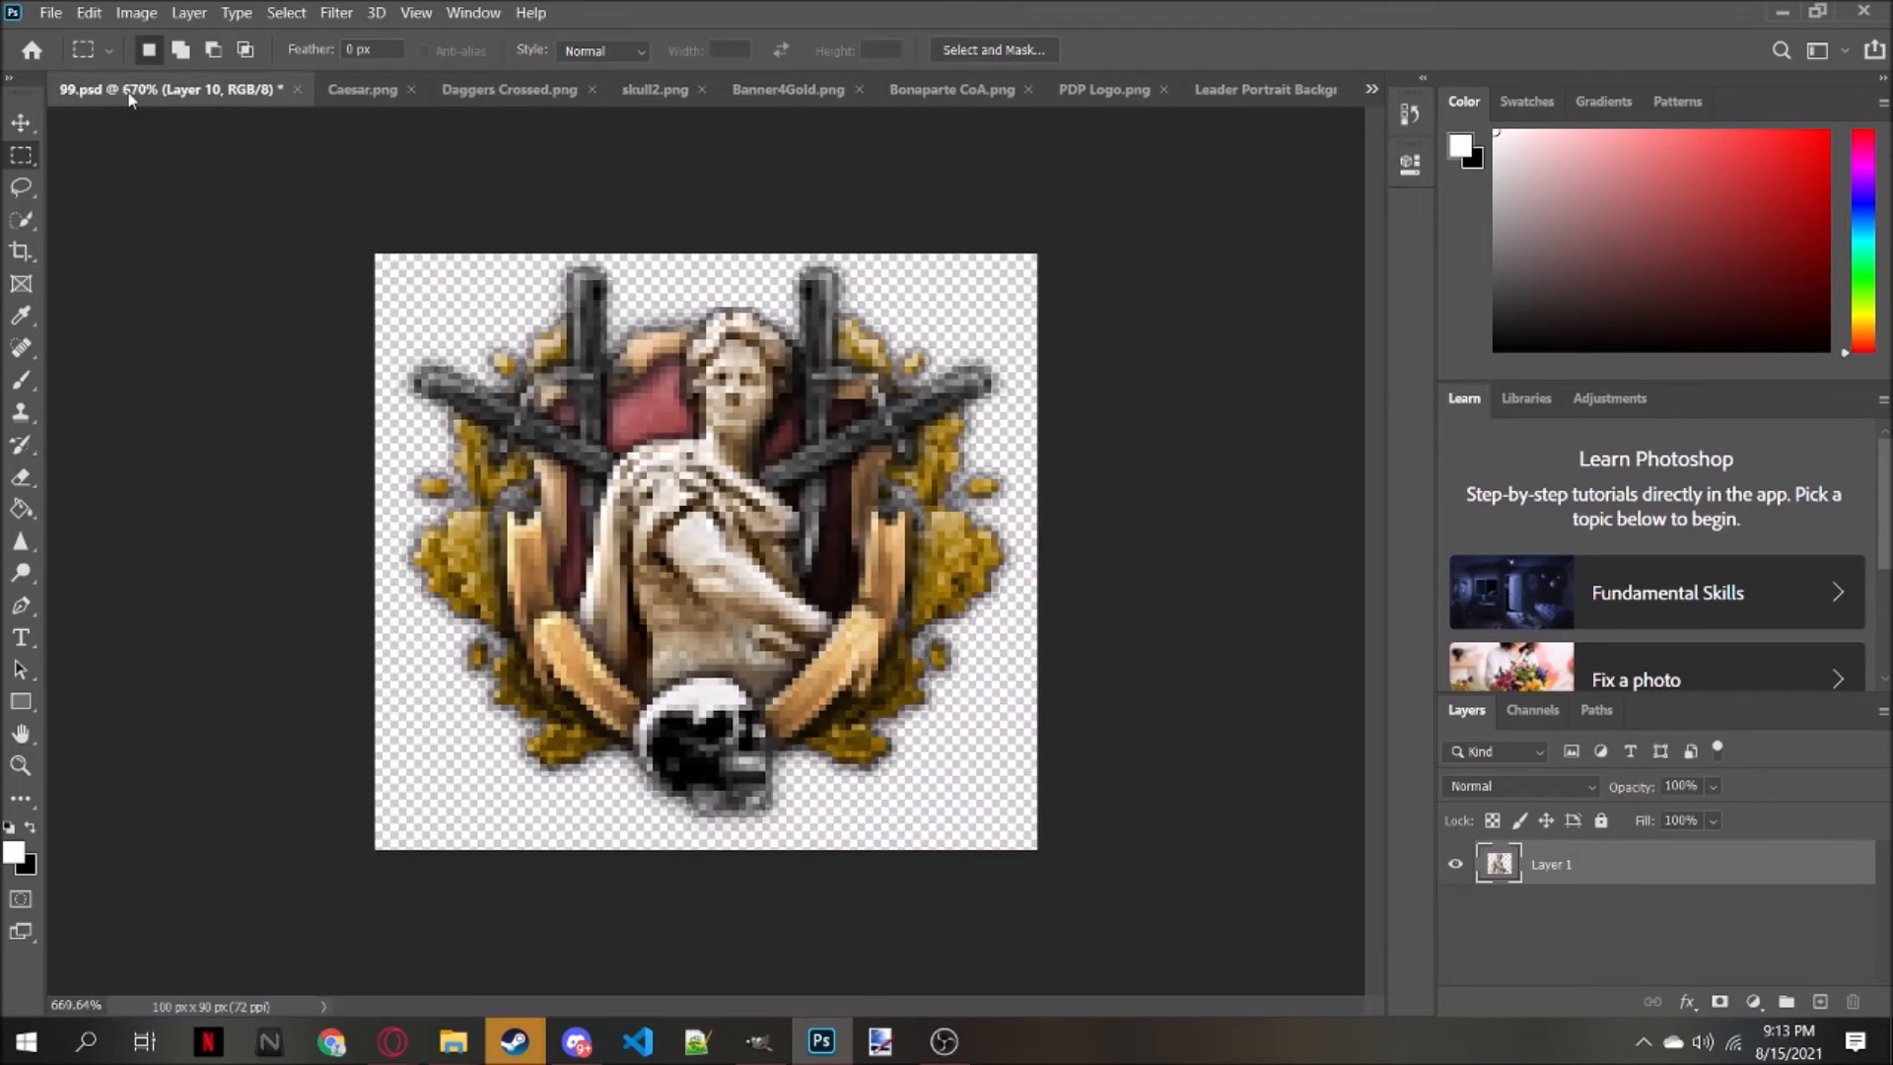
left_click(298, 90)
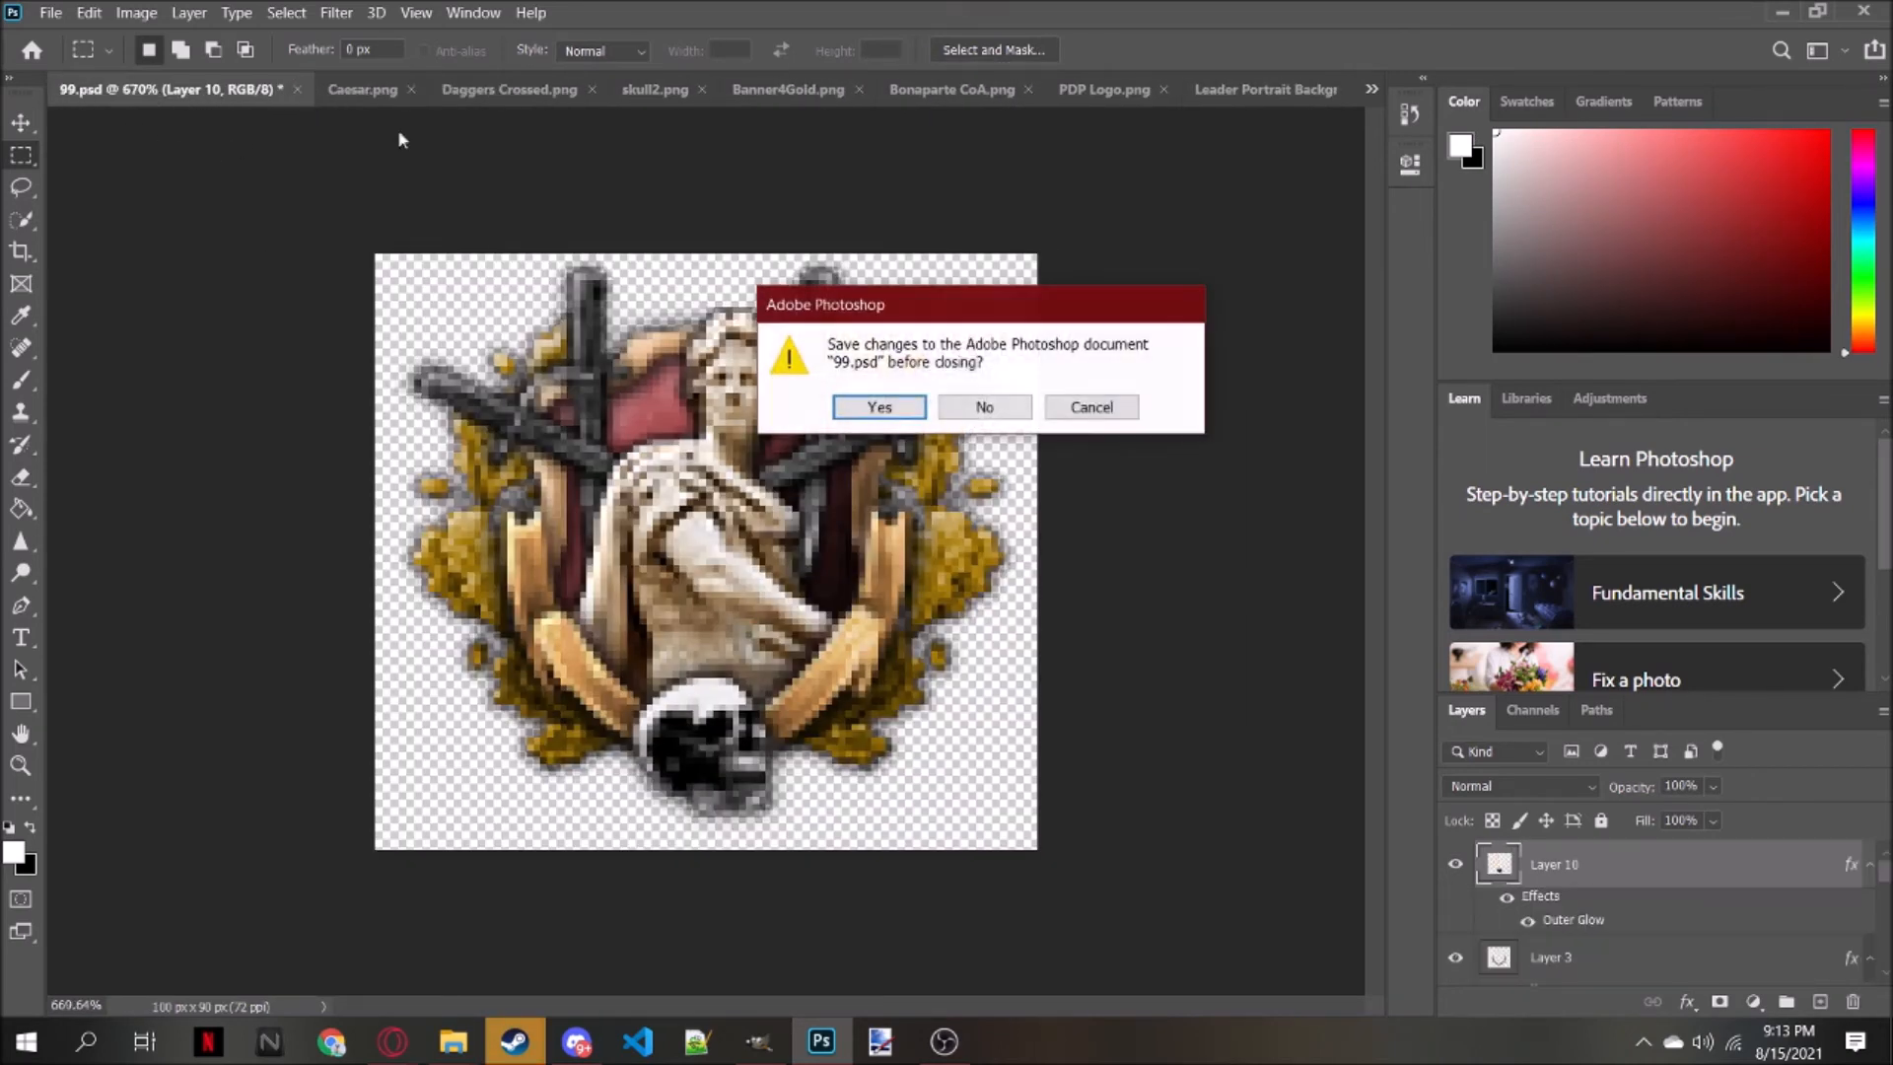
left_click(989, 408)
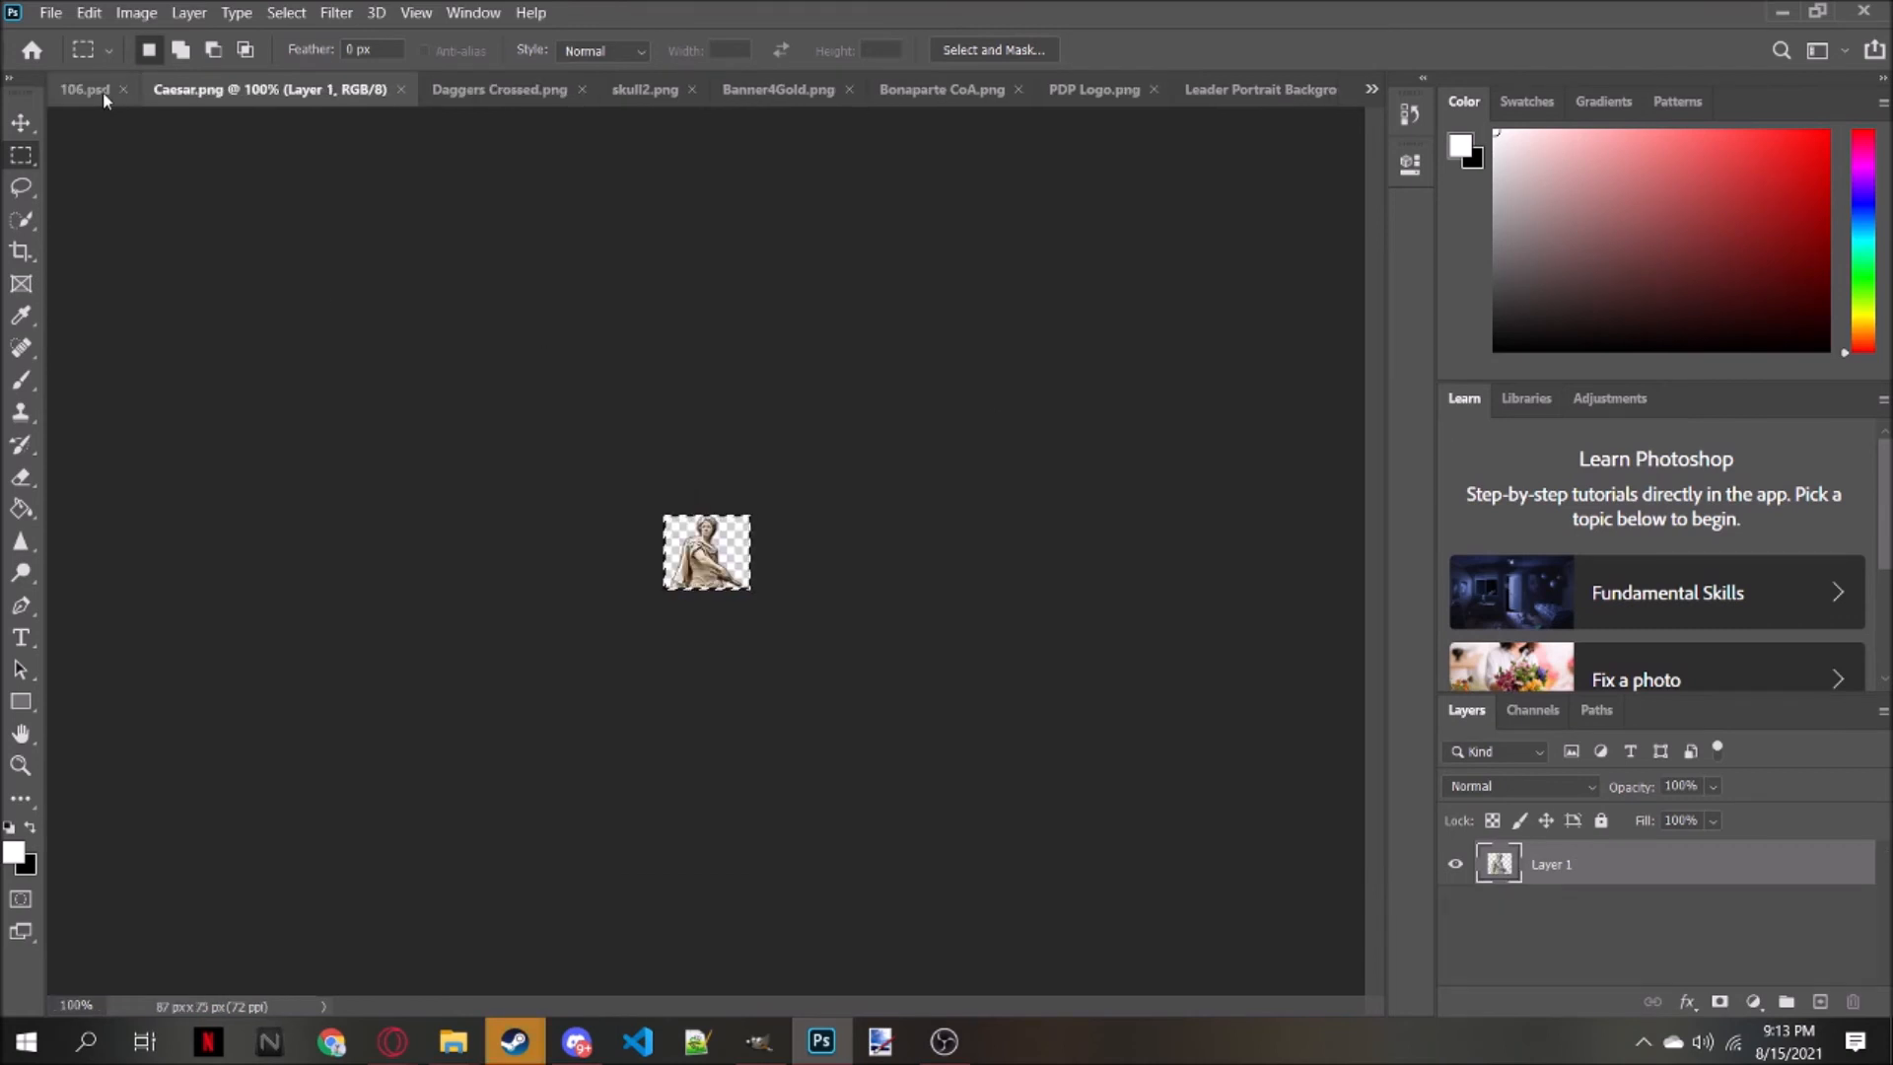
left_click(102, 93)
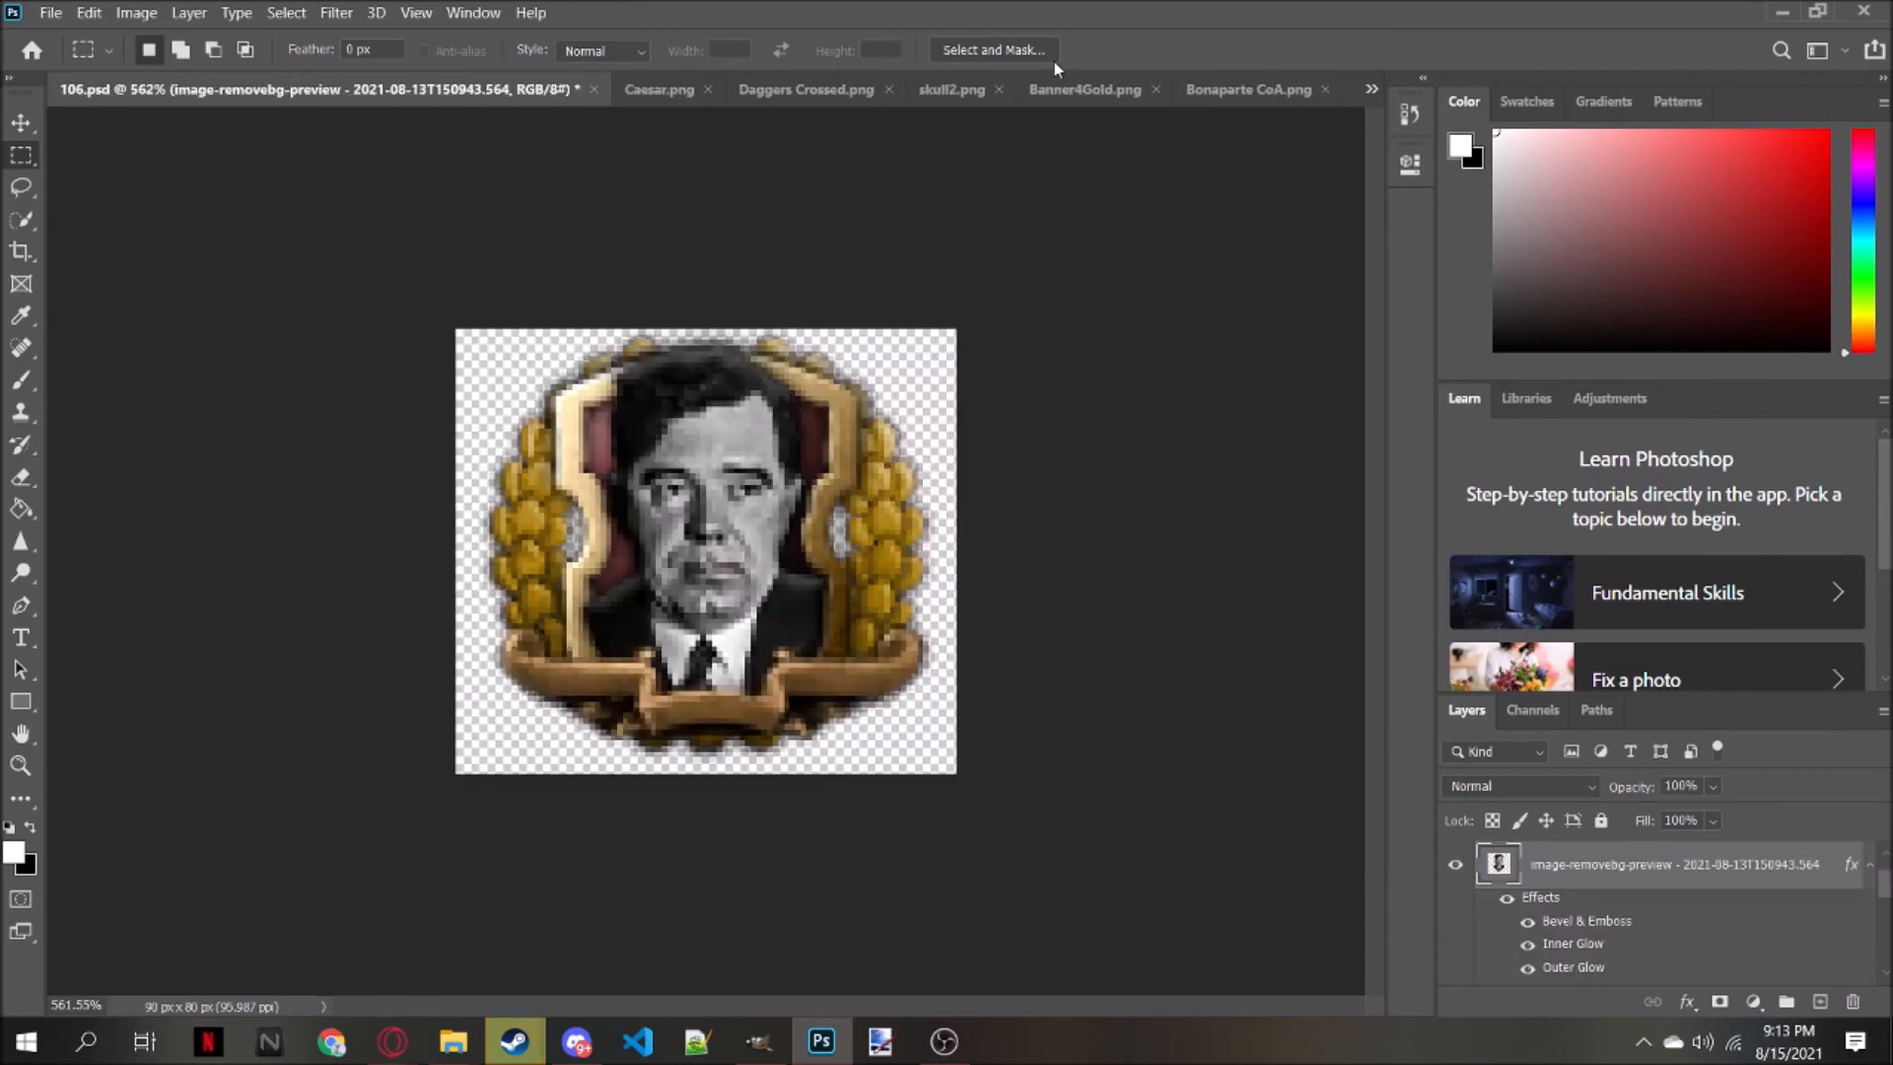
left_click(998, 90)
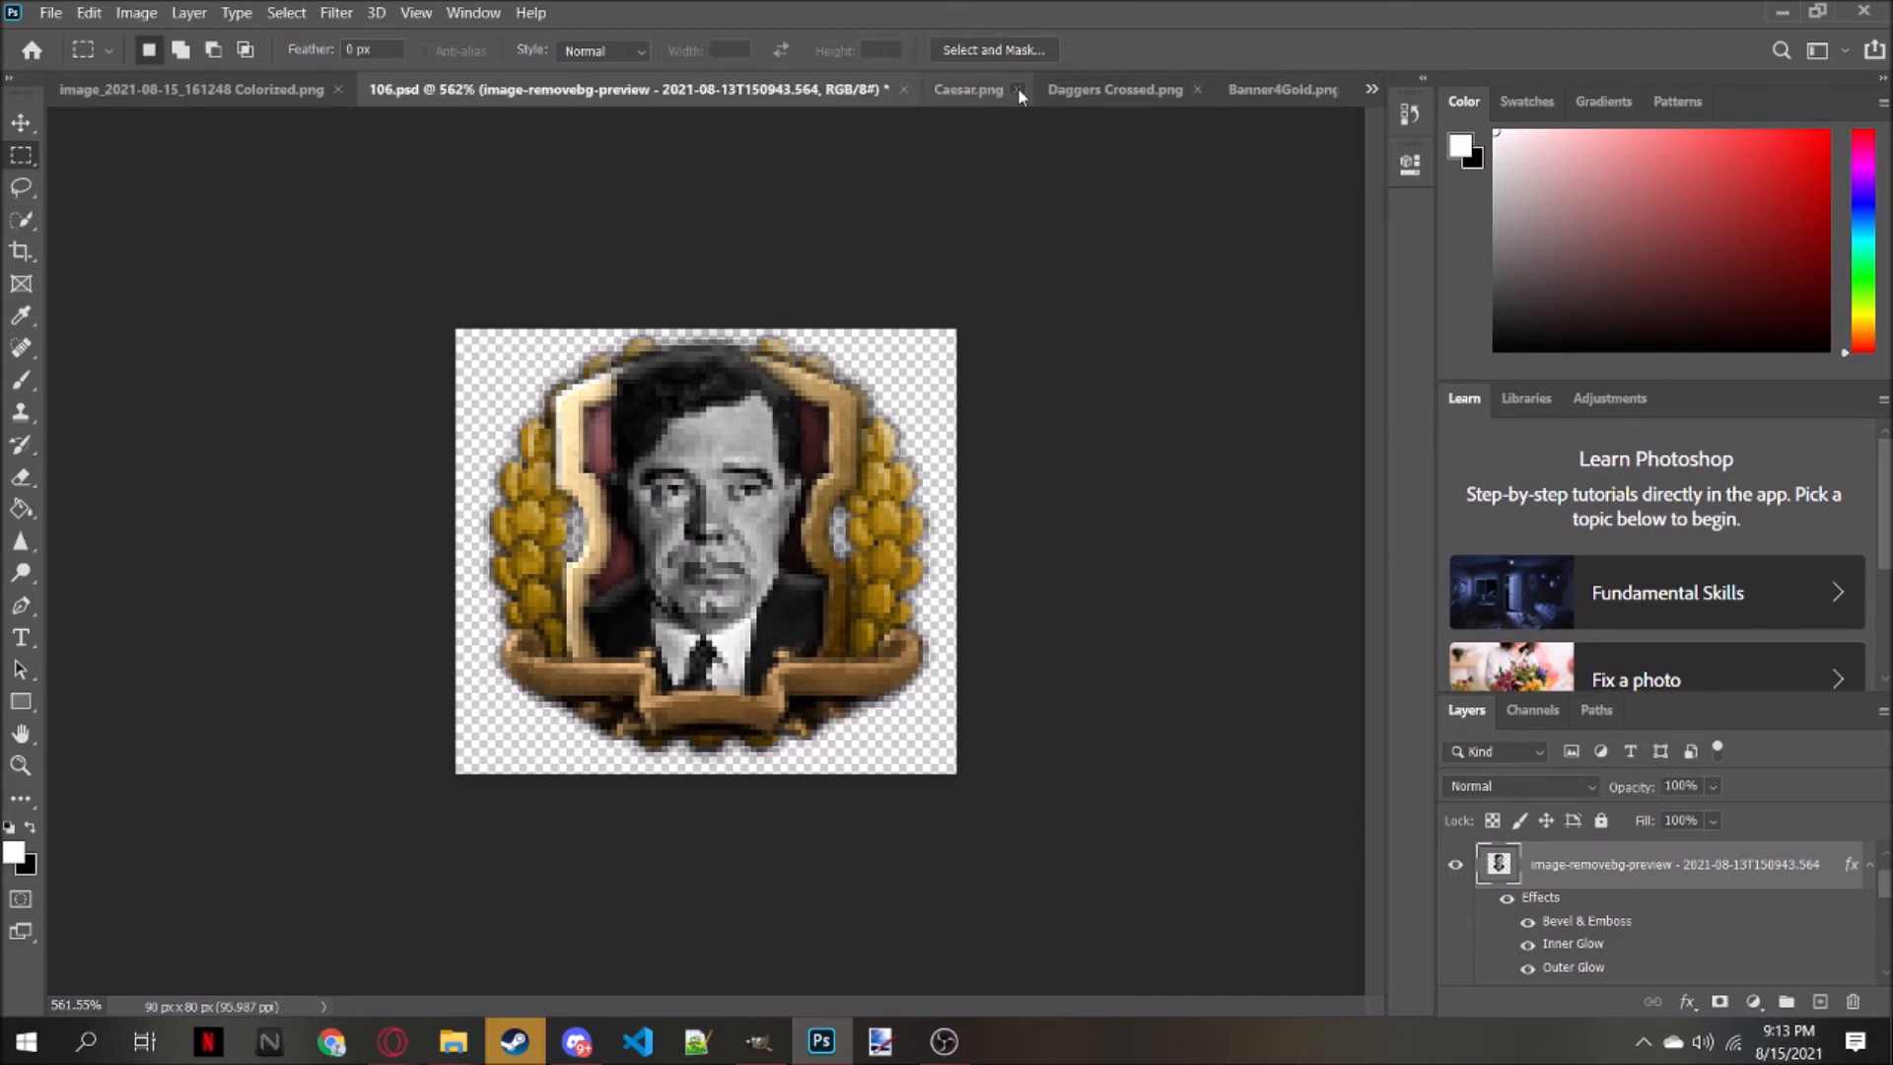
Switch to GIMP, dismiss its Open Image dialog and return to Photoshop
left_click(759, 1041)
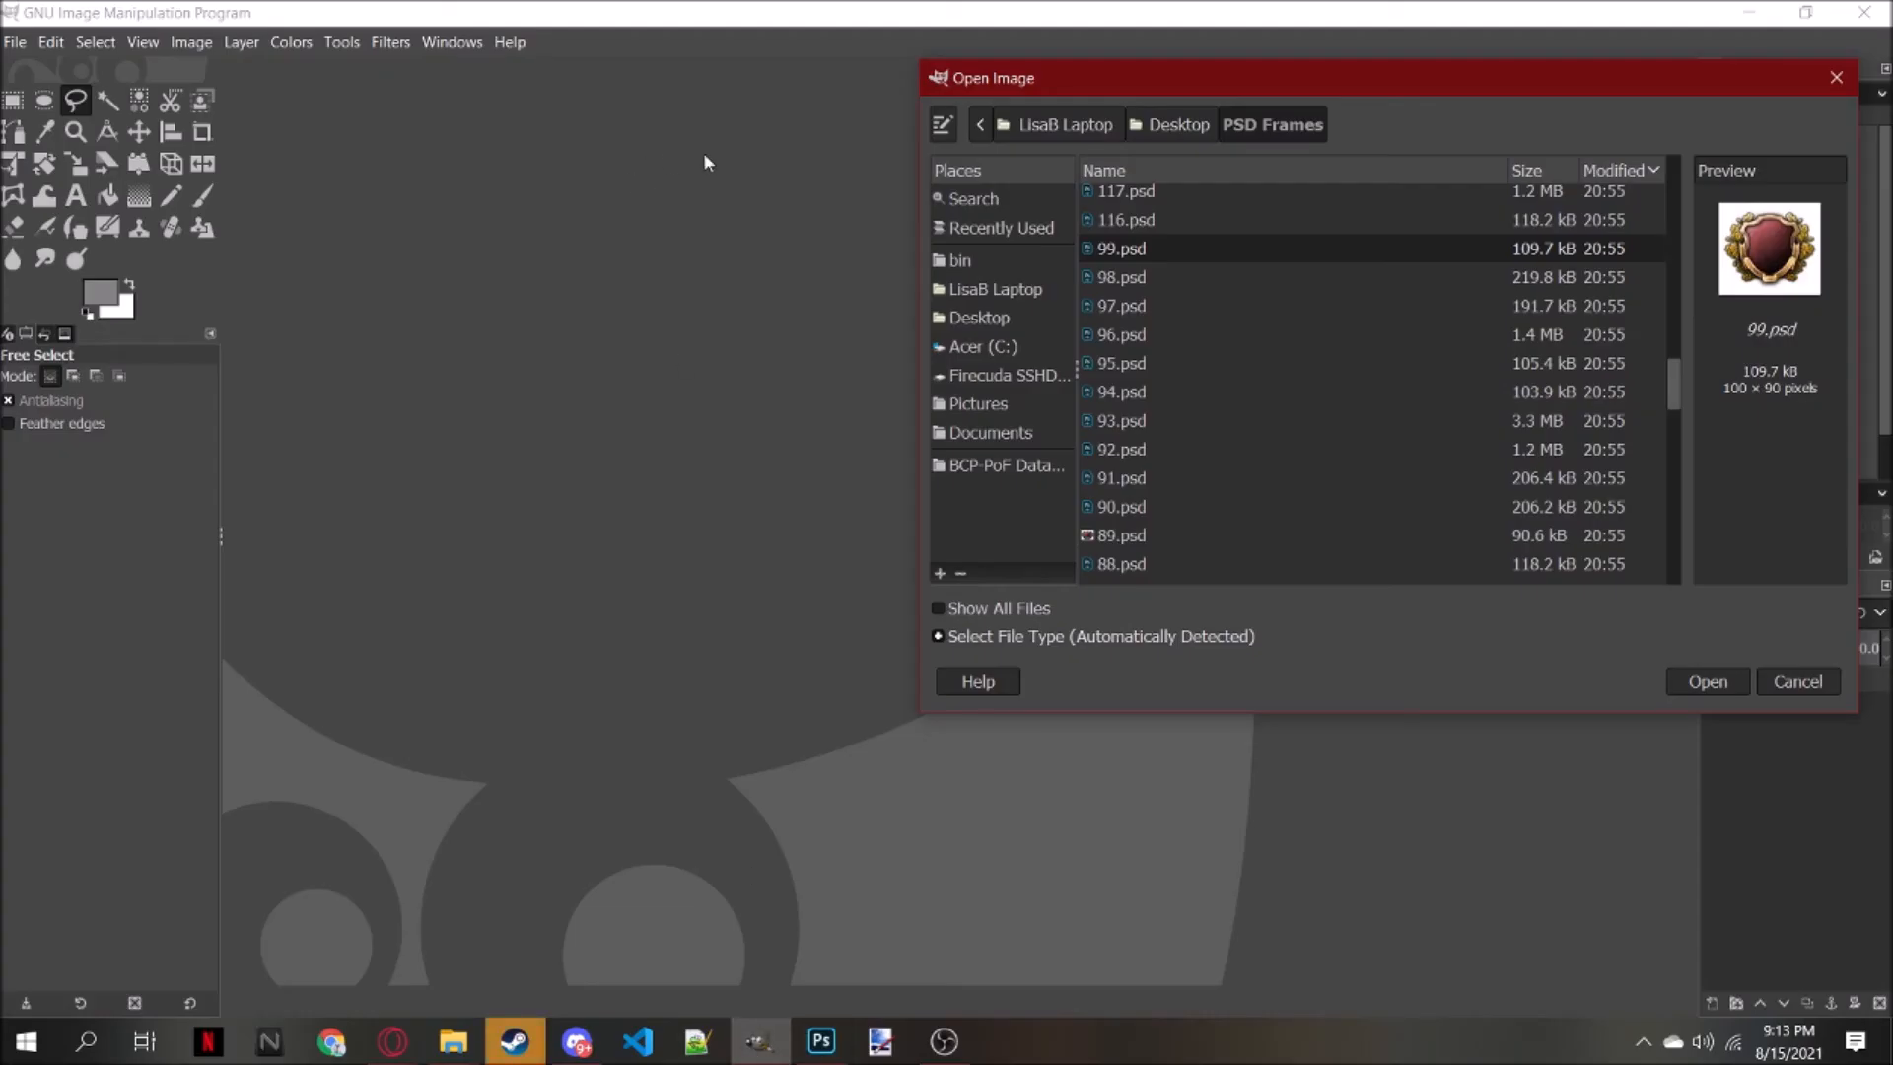
left_click(1836, 77)
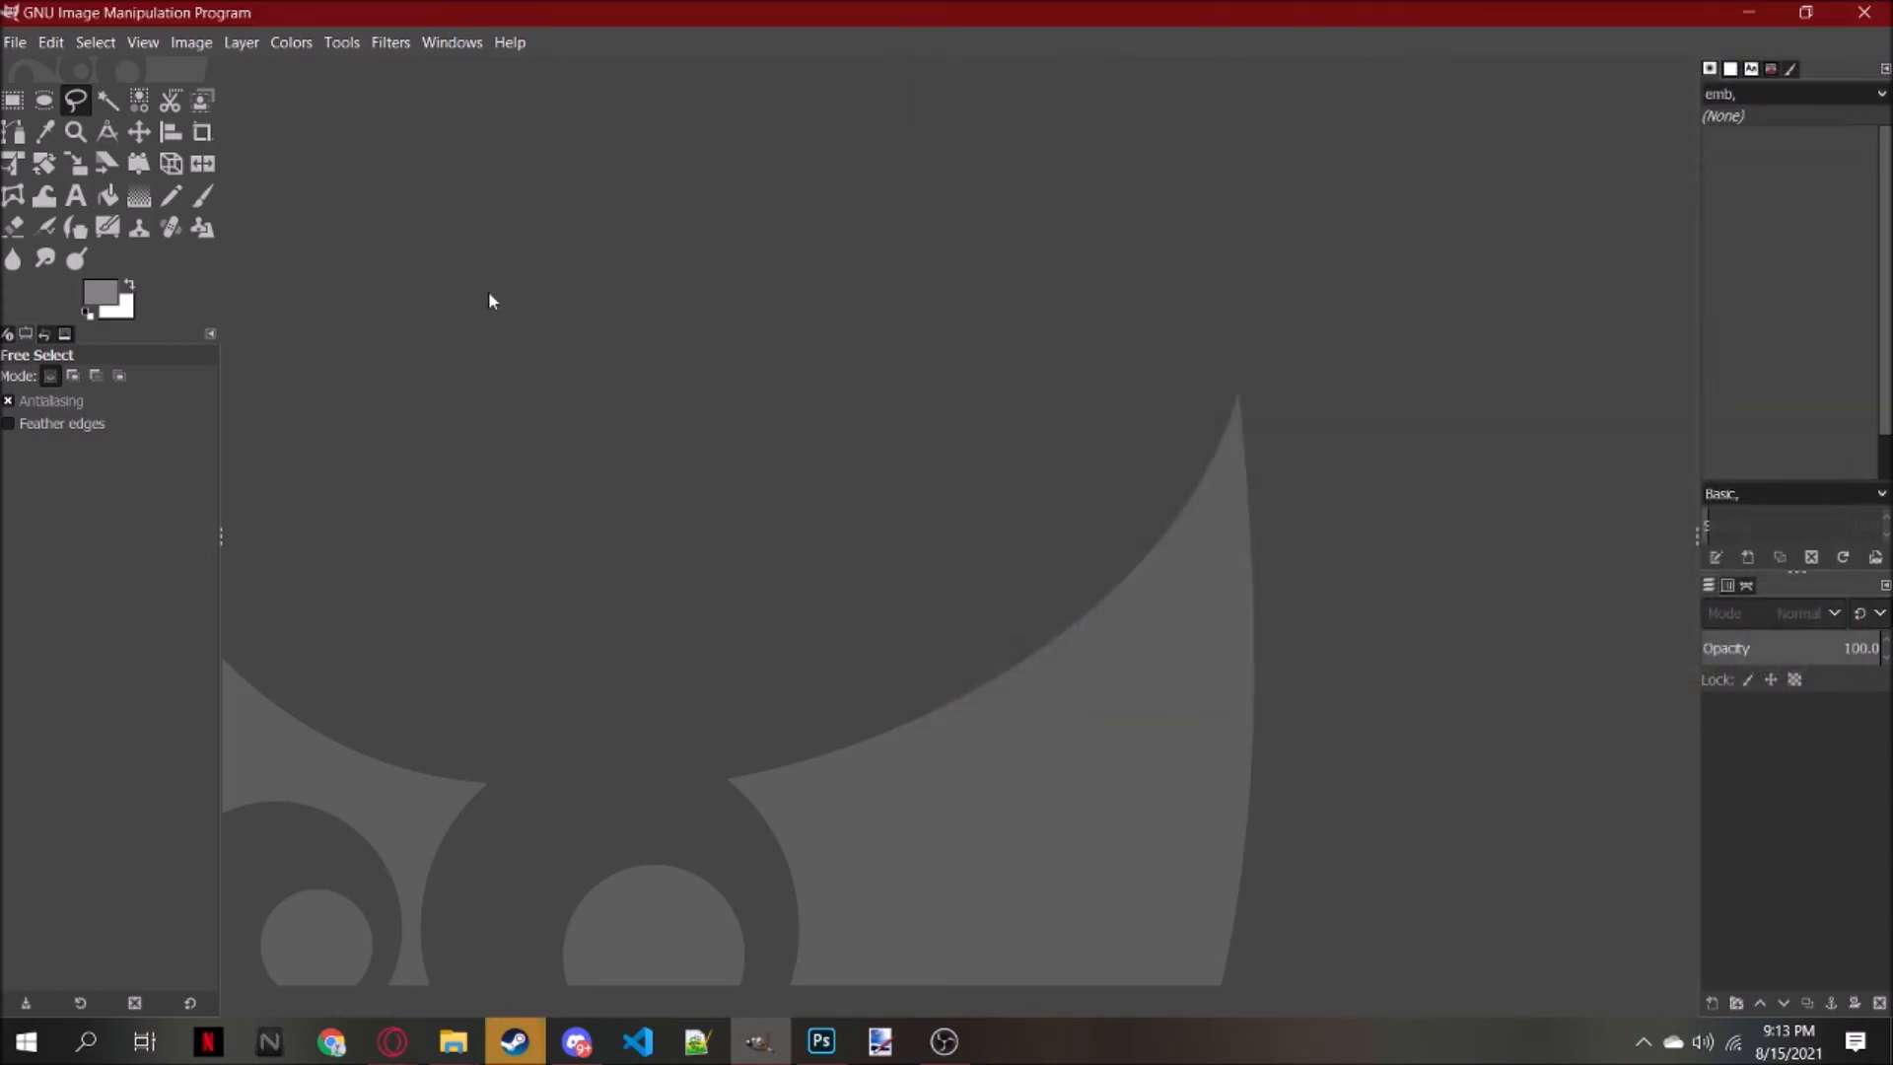
left_click(839, 1042)
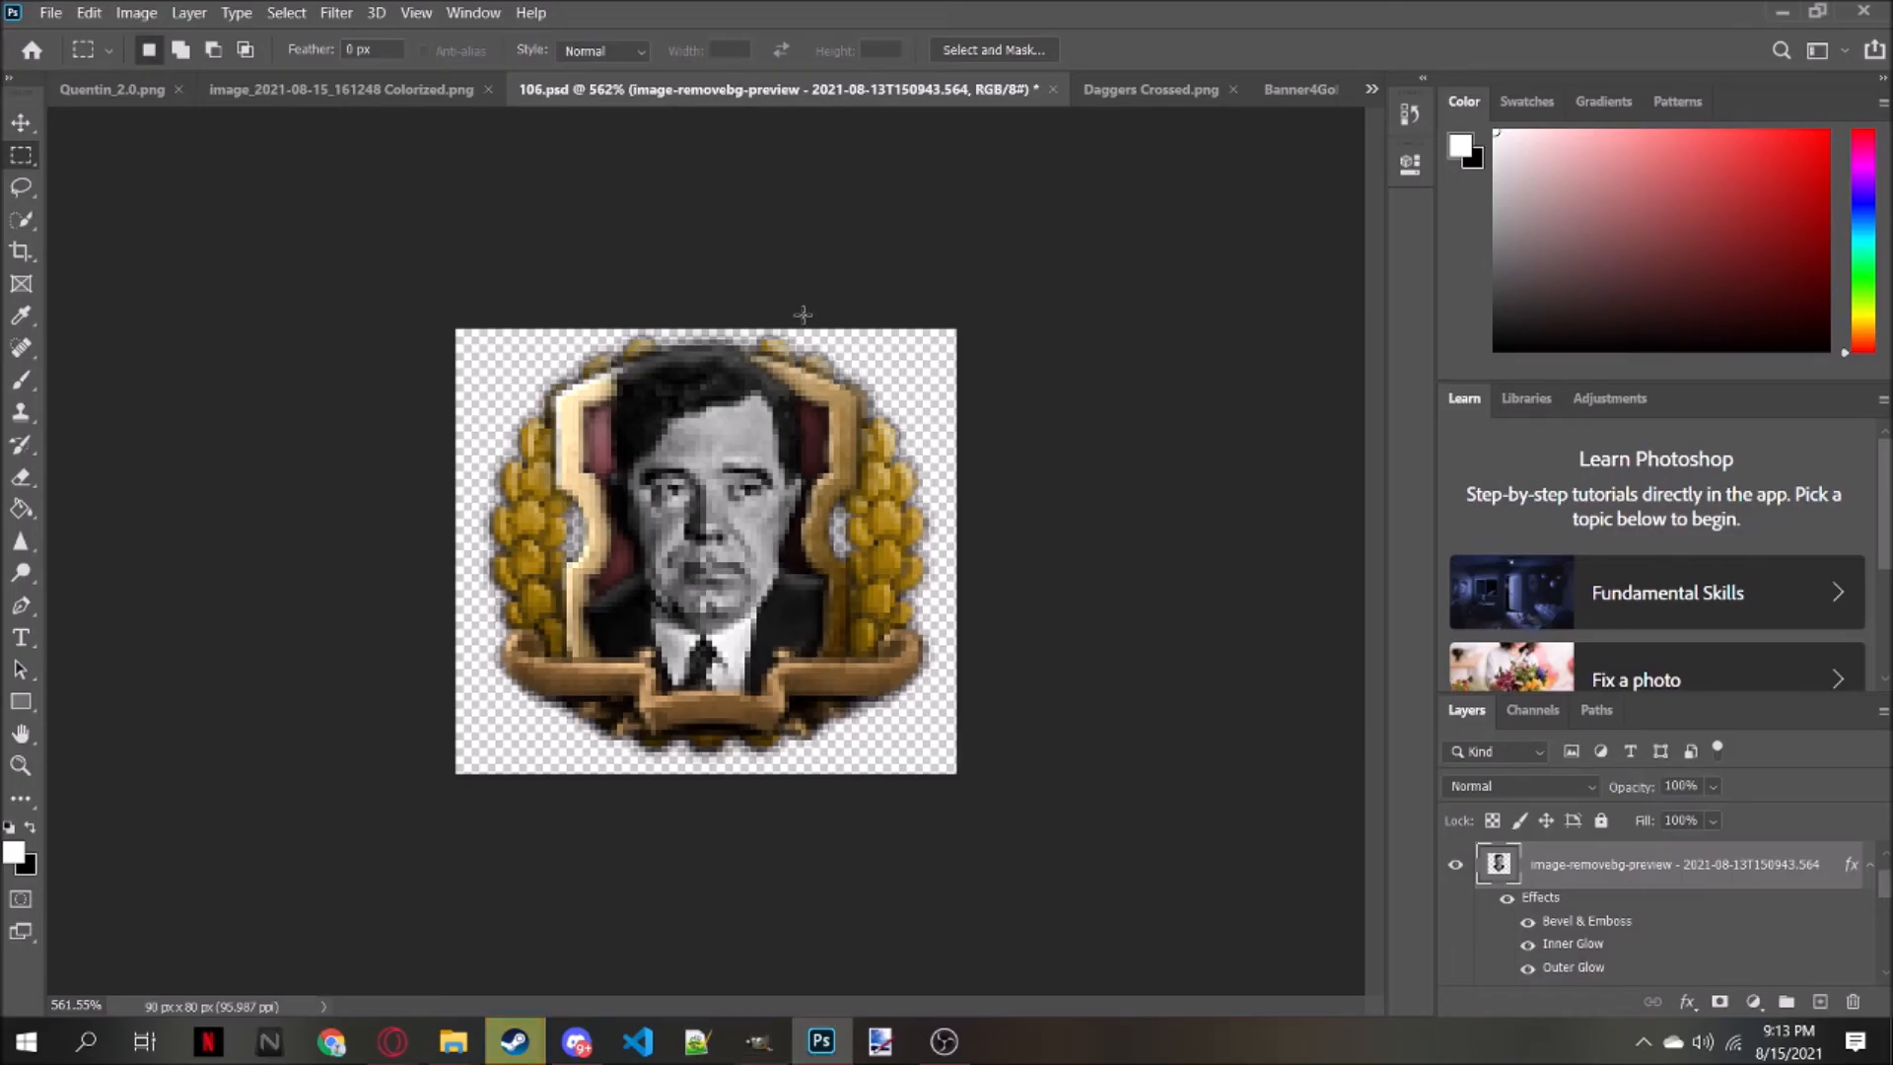
Examine the portrait shield in 106.psd at several sizes to judge what could be added to it
scroll(802, 315, "down", 4)
scroll(802, 315, "up", 2)
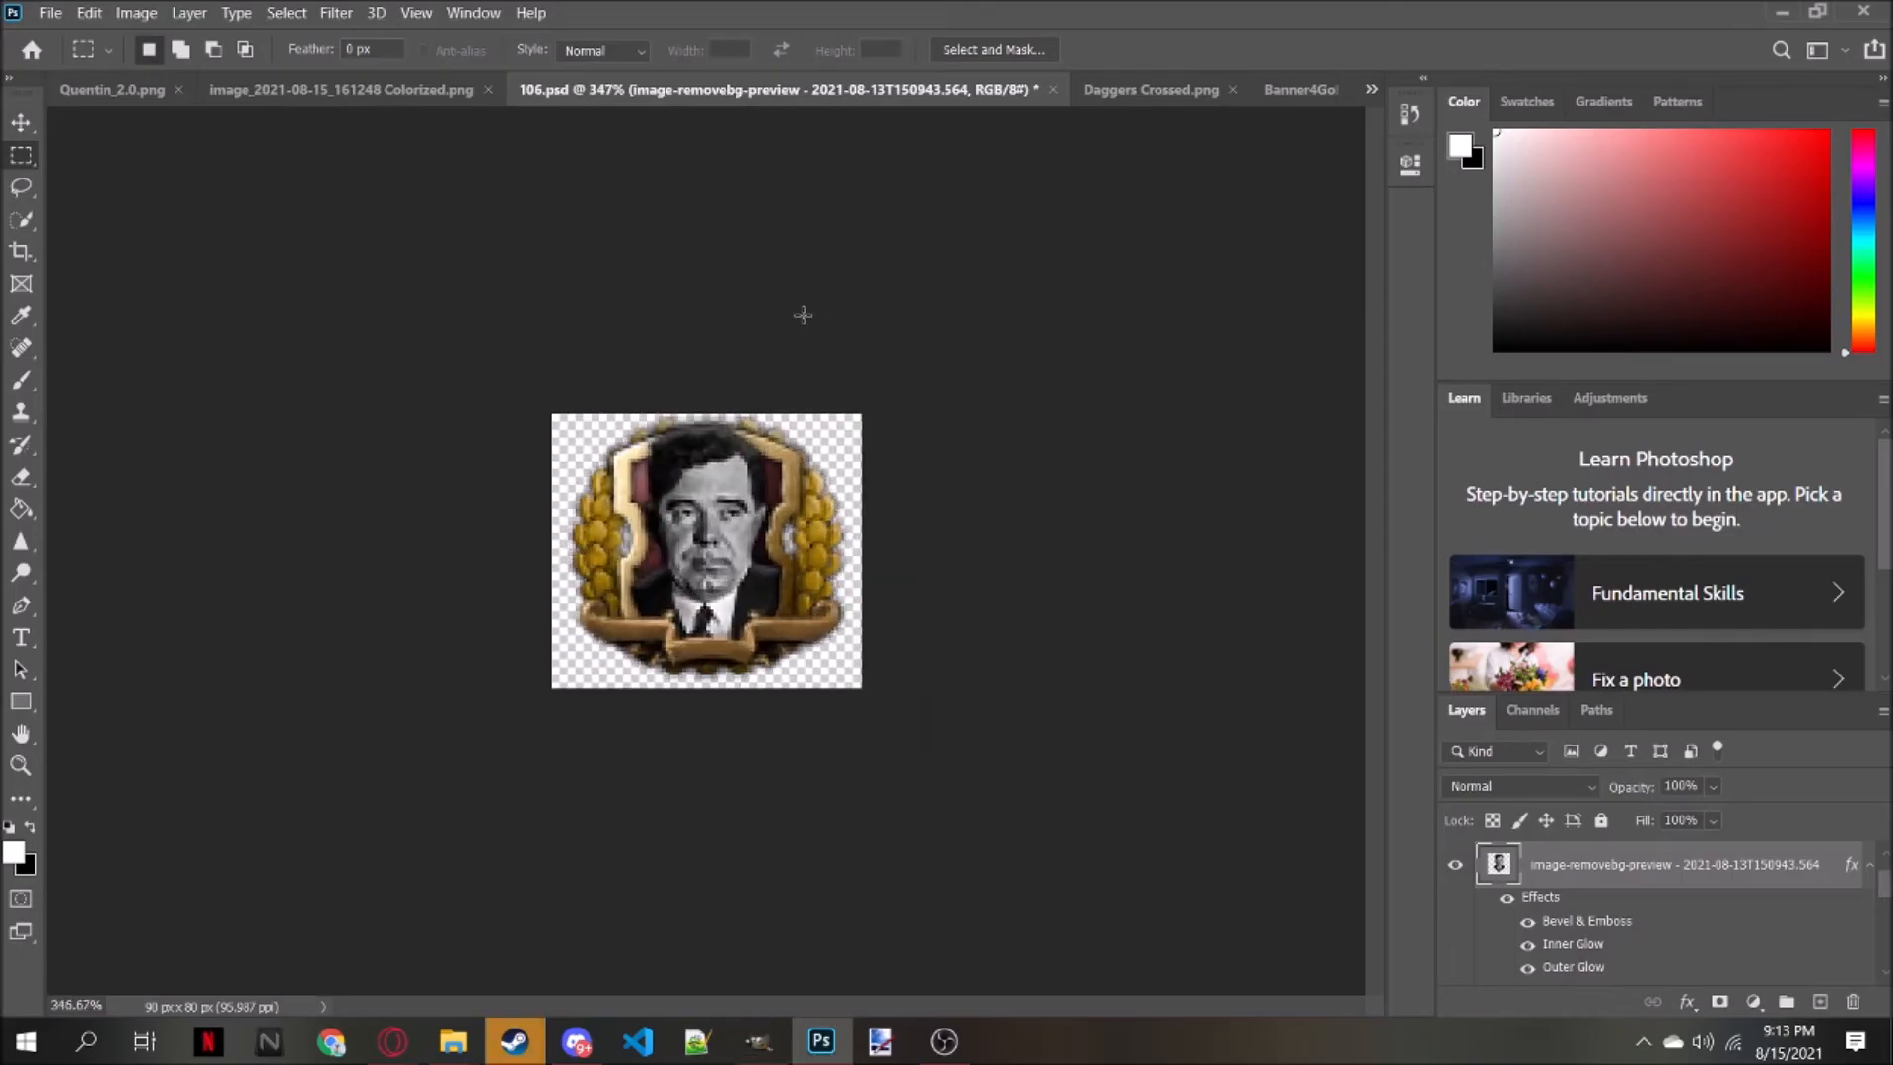
scroll(802, 315, "up", 1)
scroll(810, 312, "down", 4)
scroll(816, 314, "up", 2)
scroll(815, 314, "up", 2)
Search the focus_icon_making folder for "trump" and open Trumpet.png
left_click(50, 12)
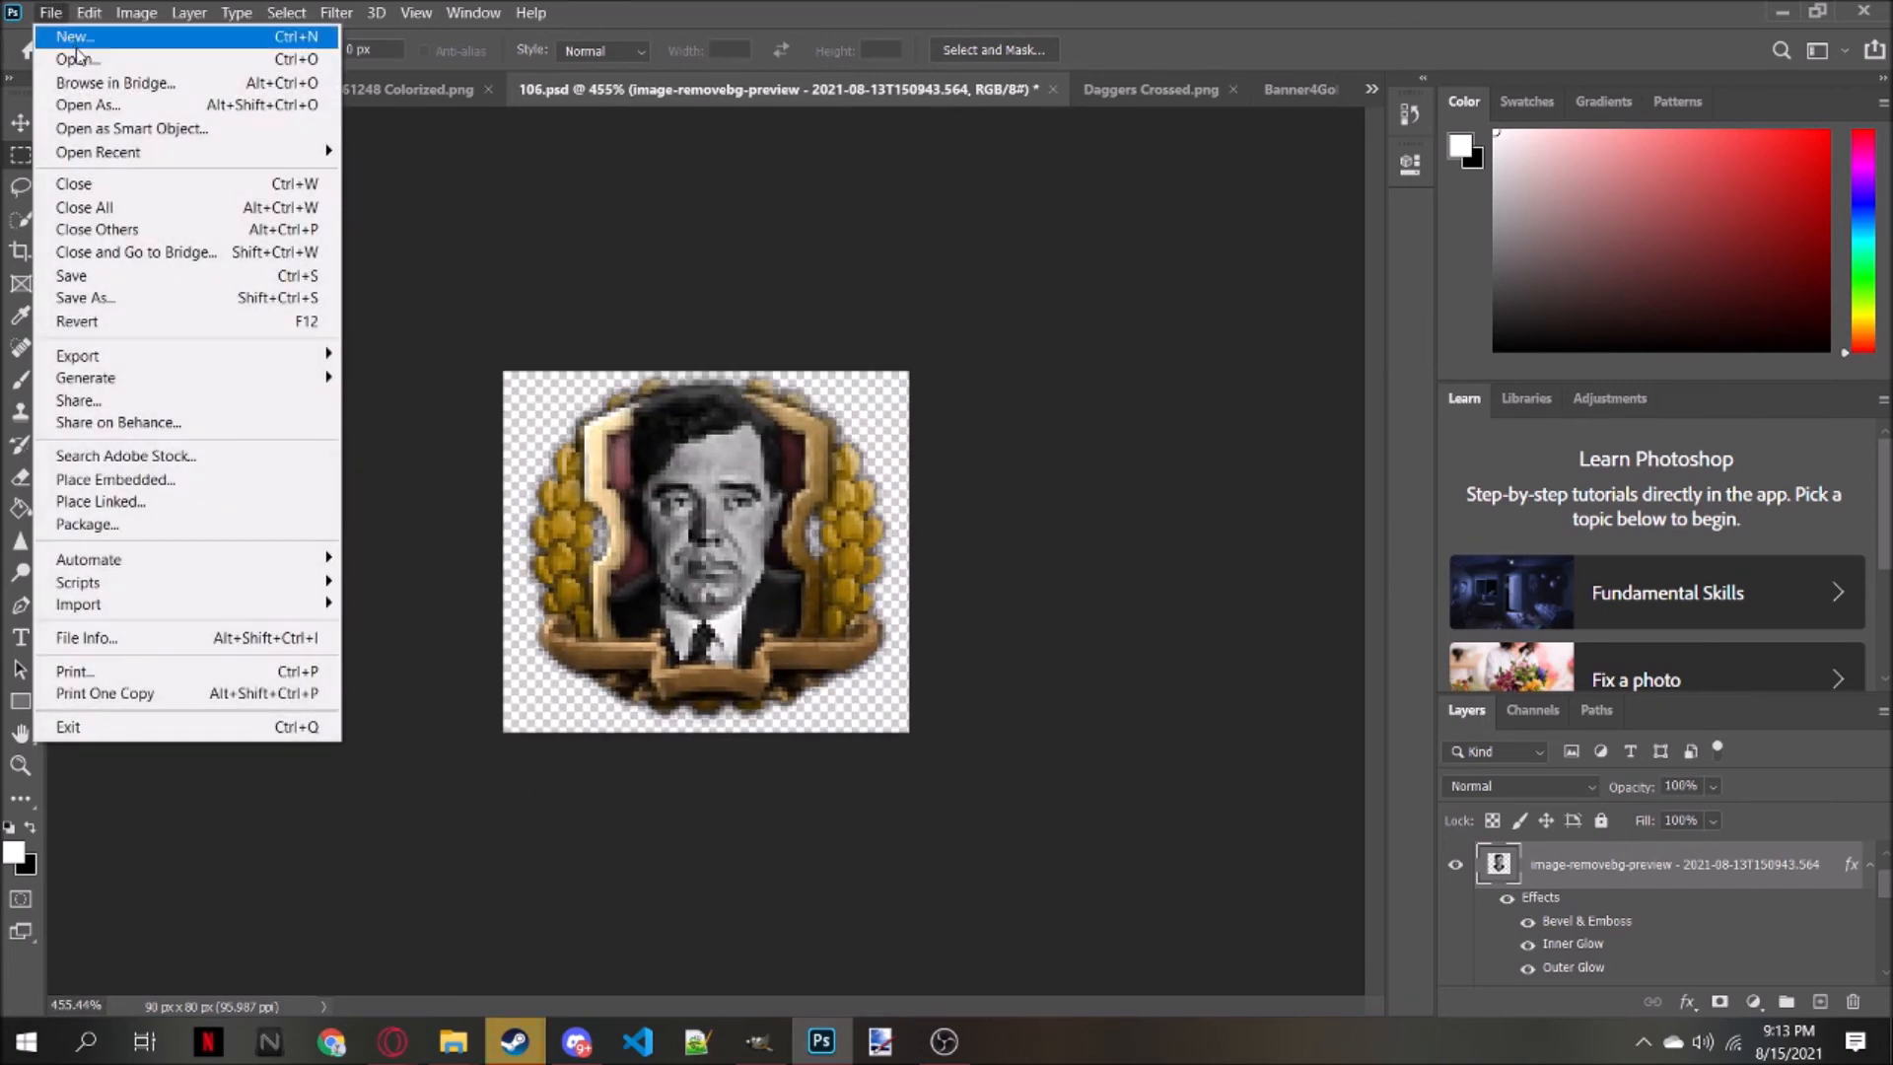
left_click(79, 60)
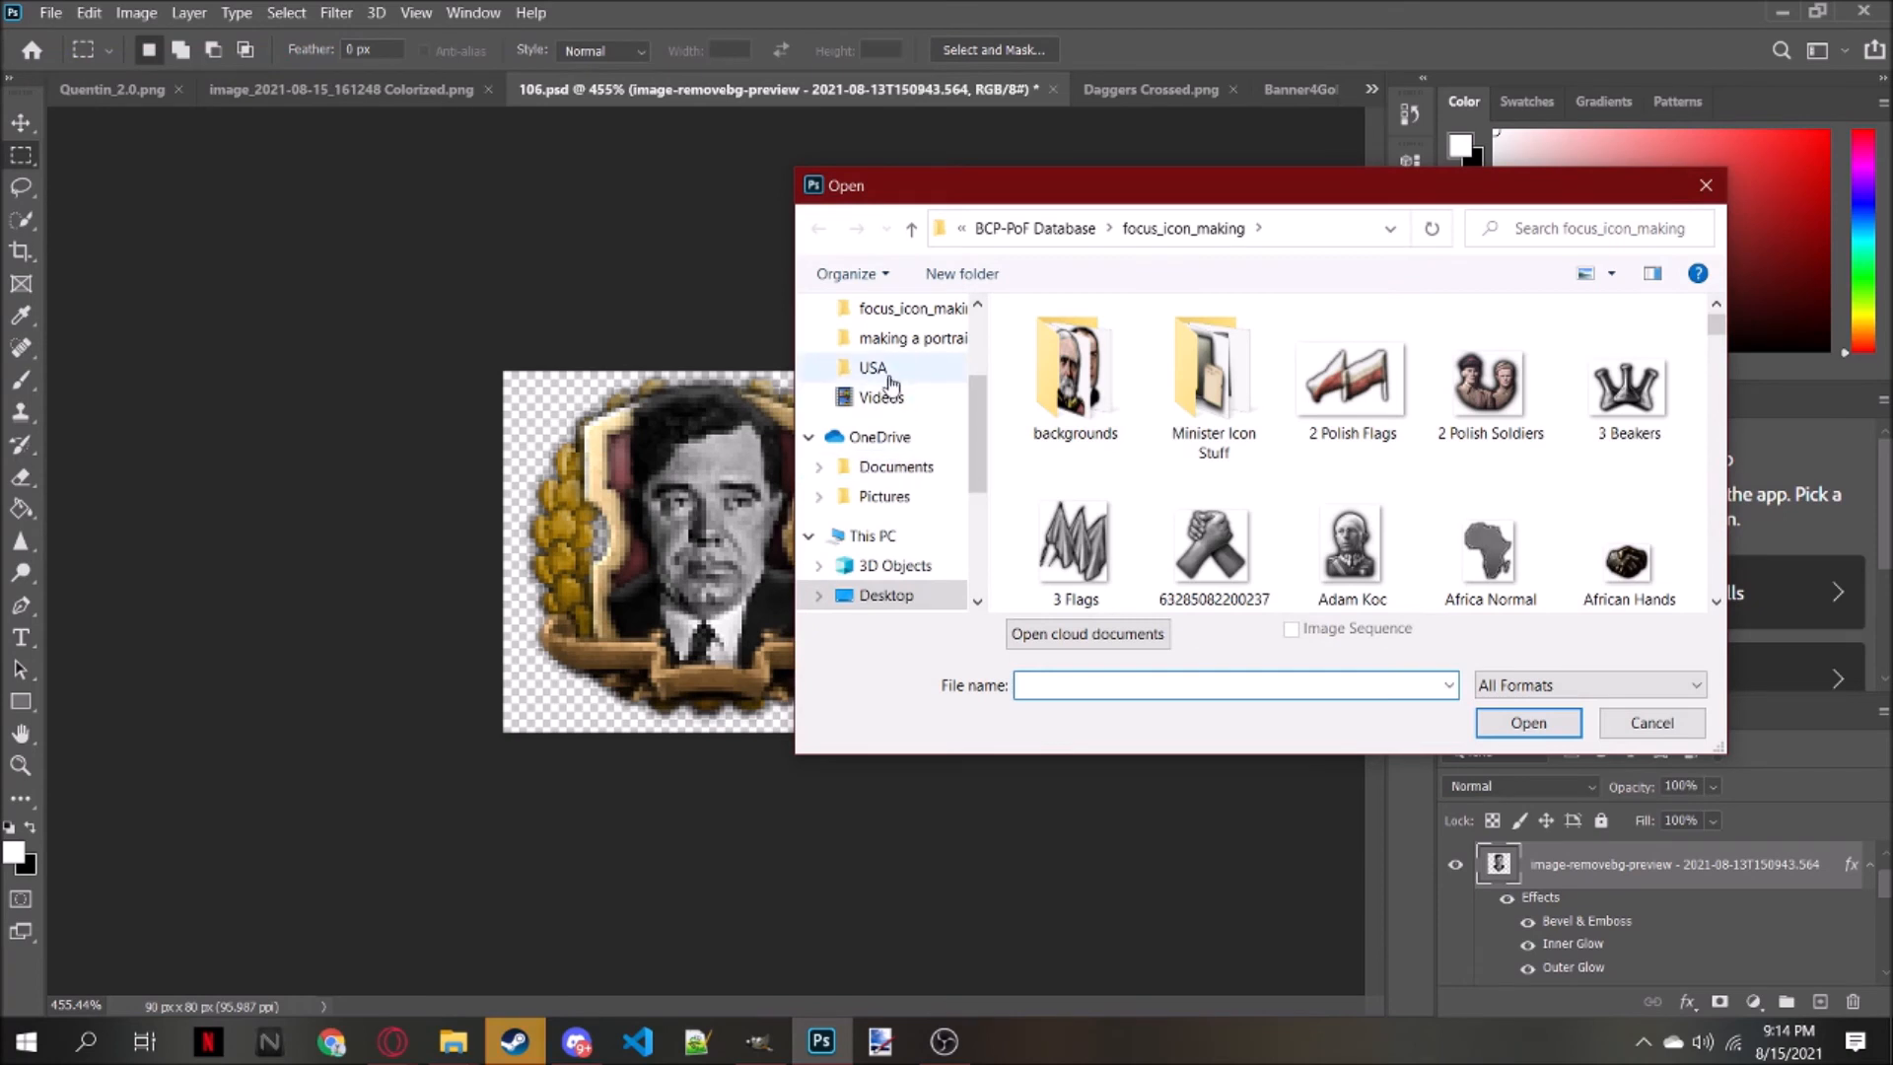
left_click(894, 315)
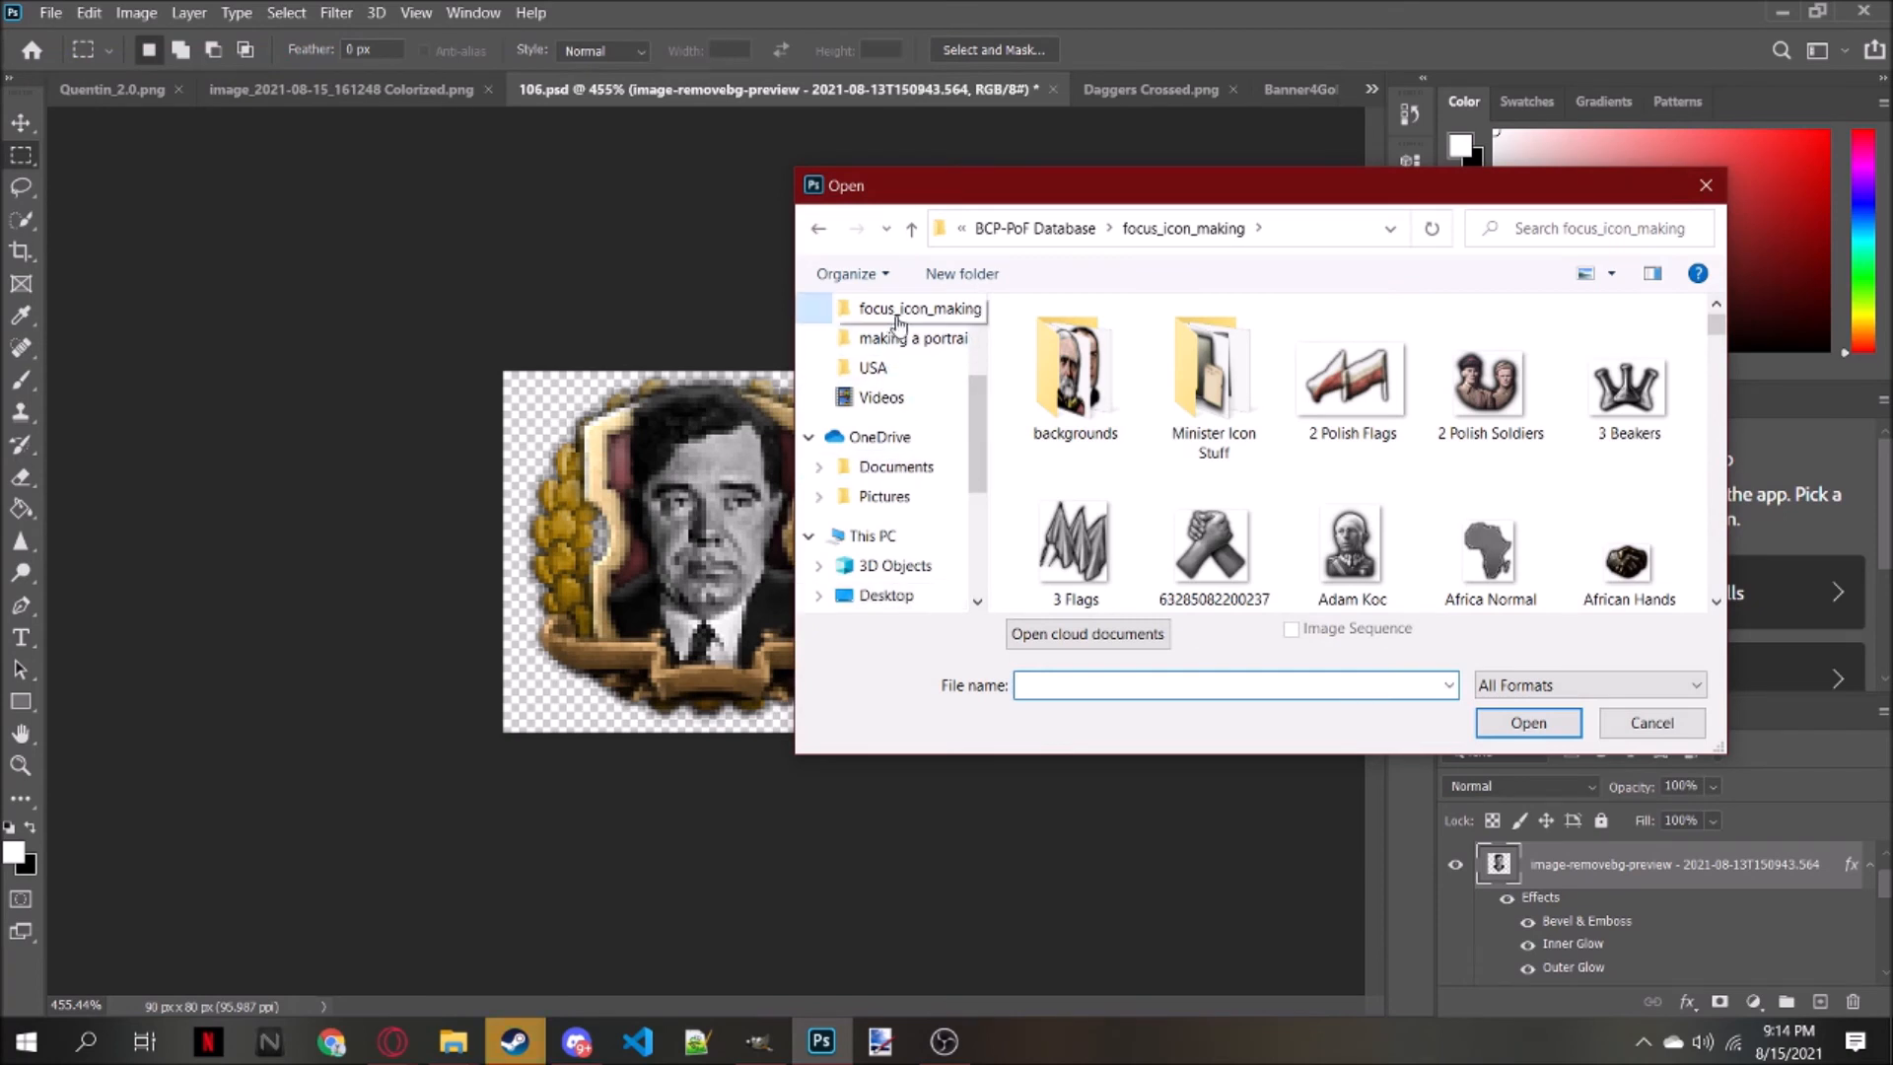
left_click(1592, 228)
type("trump")
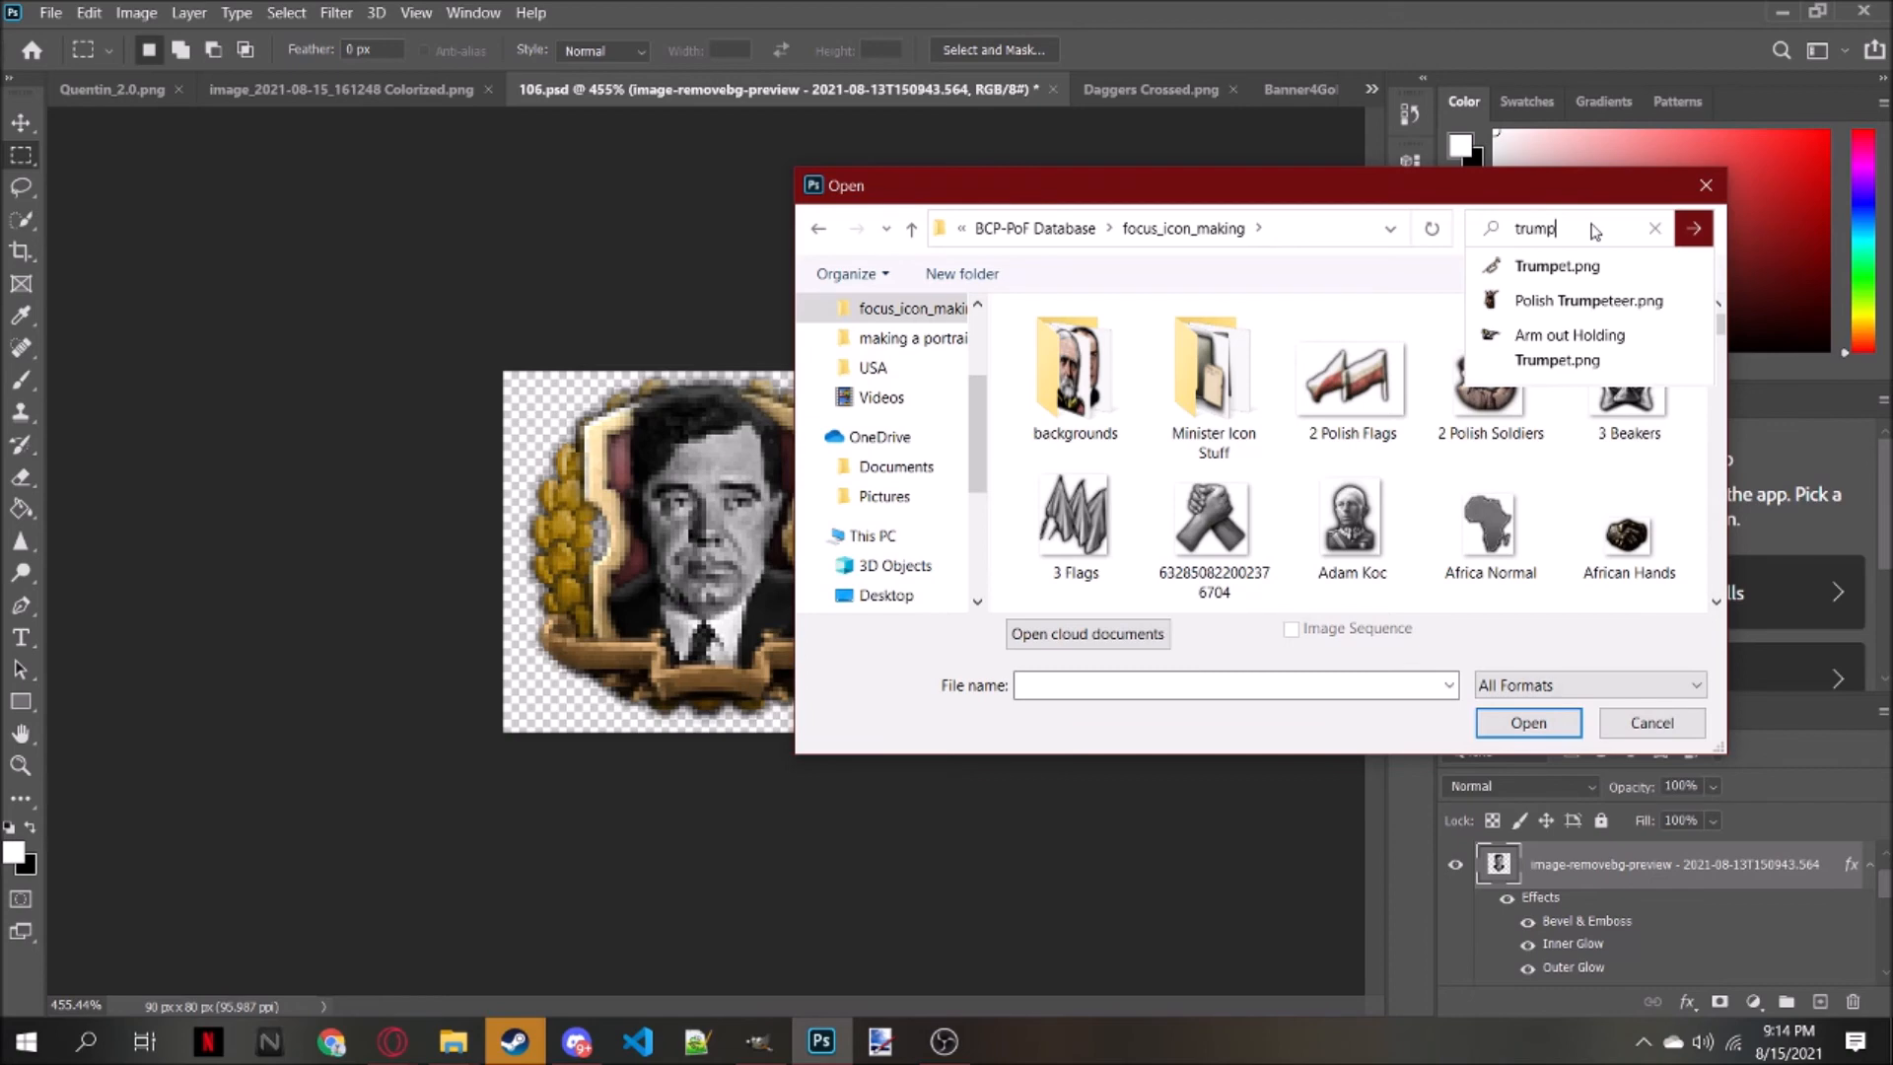
key("Return")
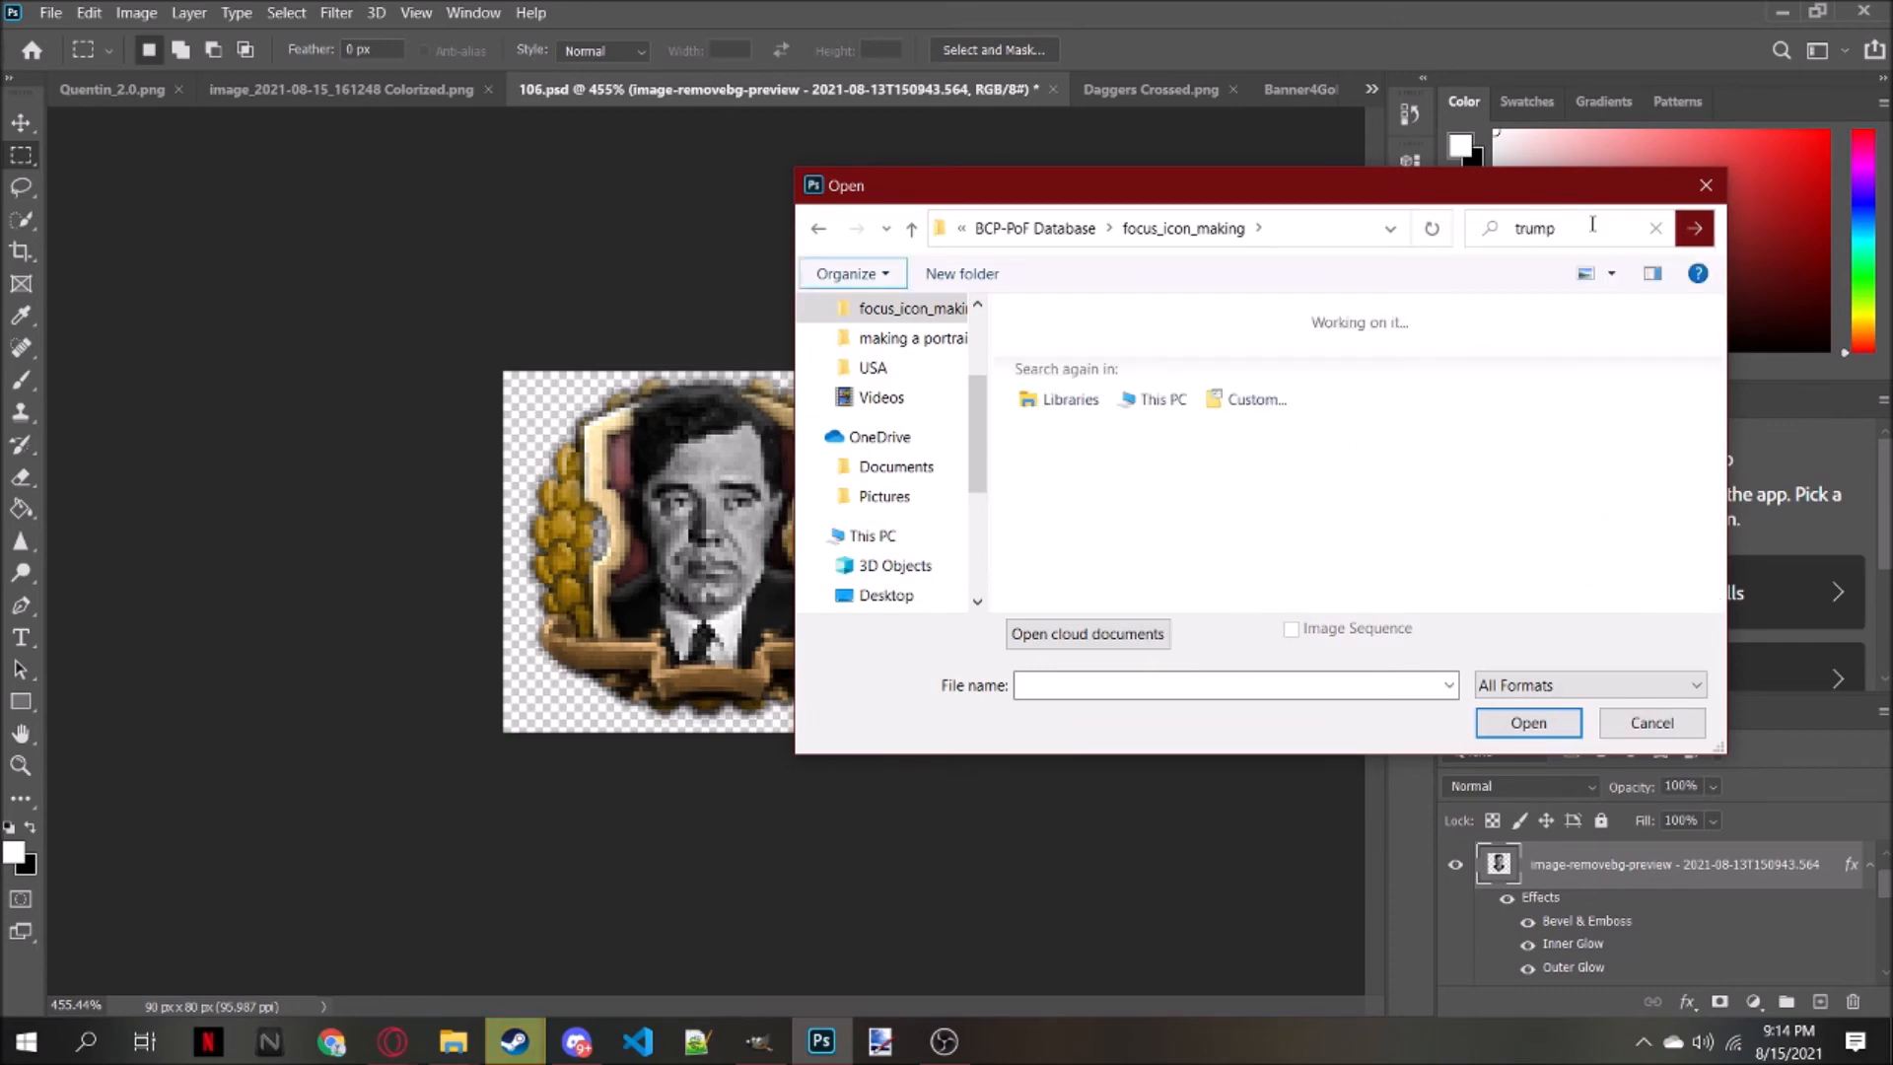
double_click(1387, 397)
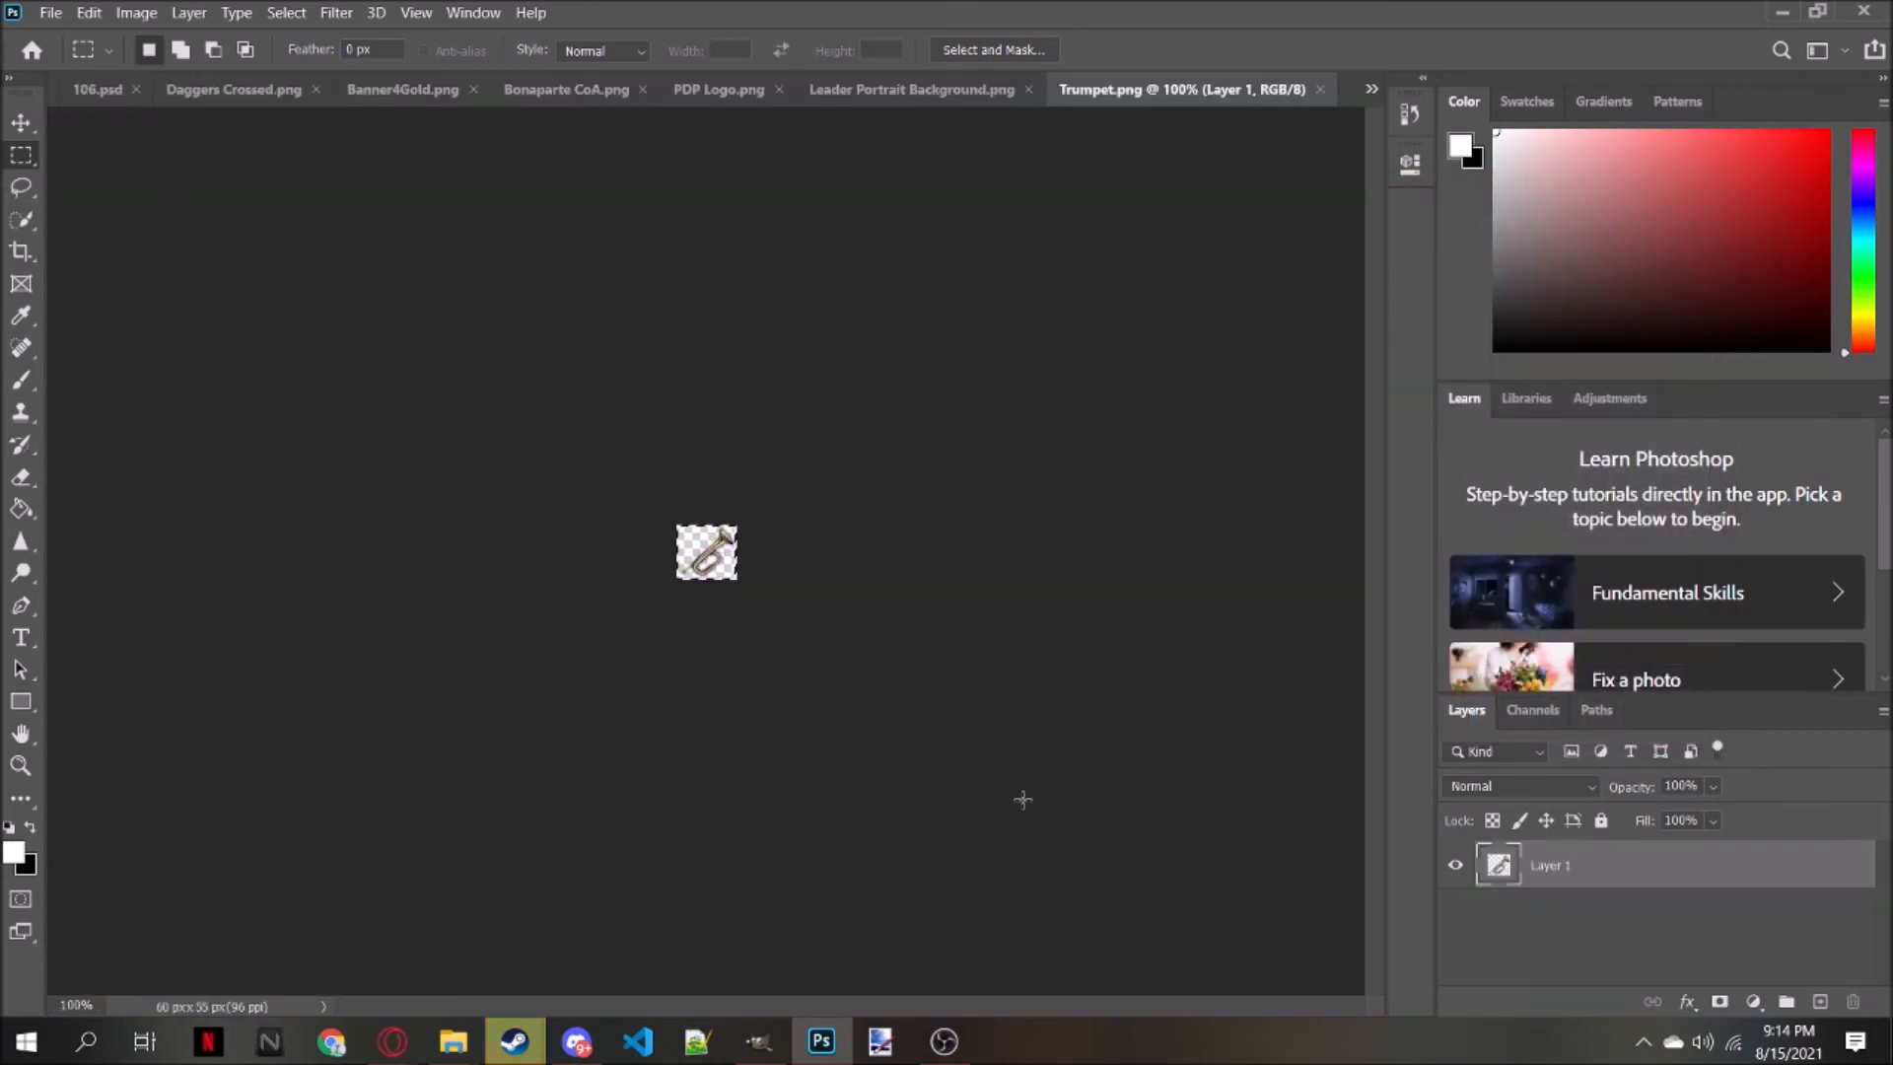
Paste the trumpet onto an empty layer beneath the portrait in 106.psd and move it to the shield's upper-right edge
left_click(97, 89)
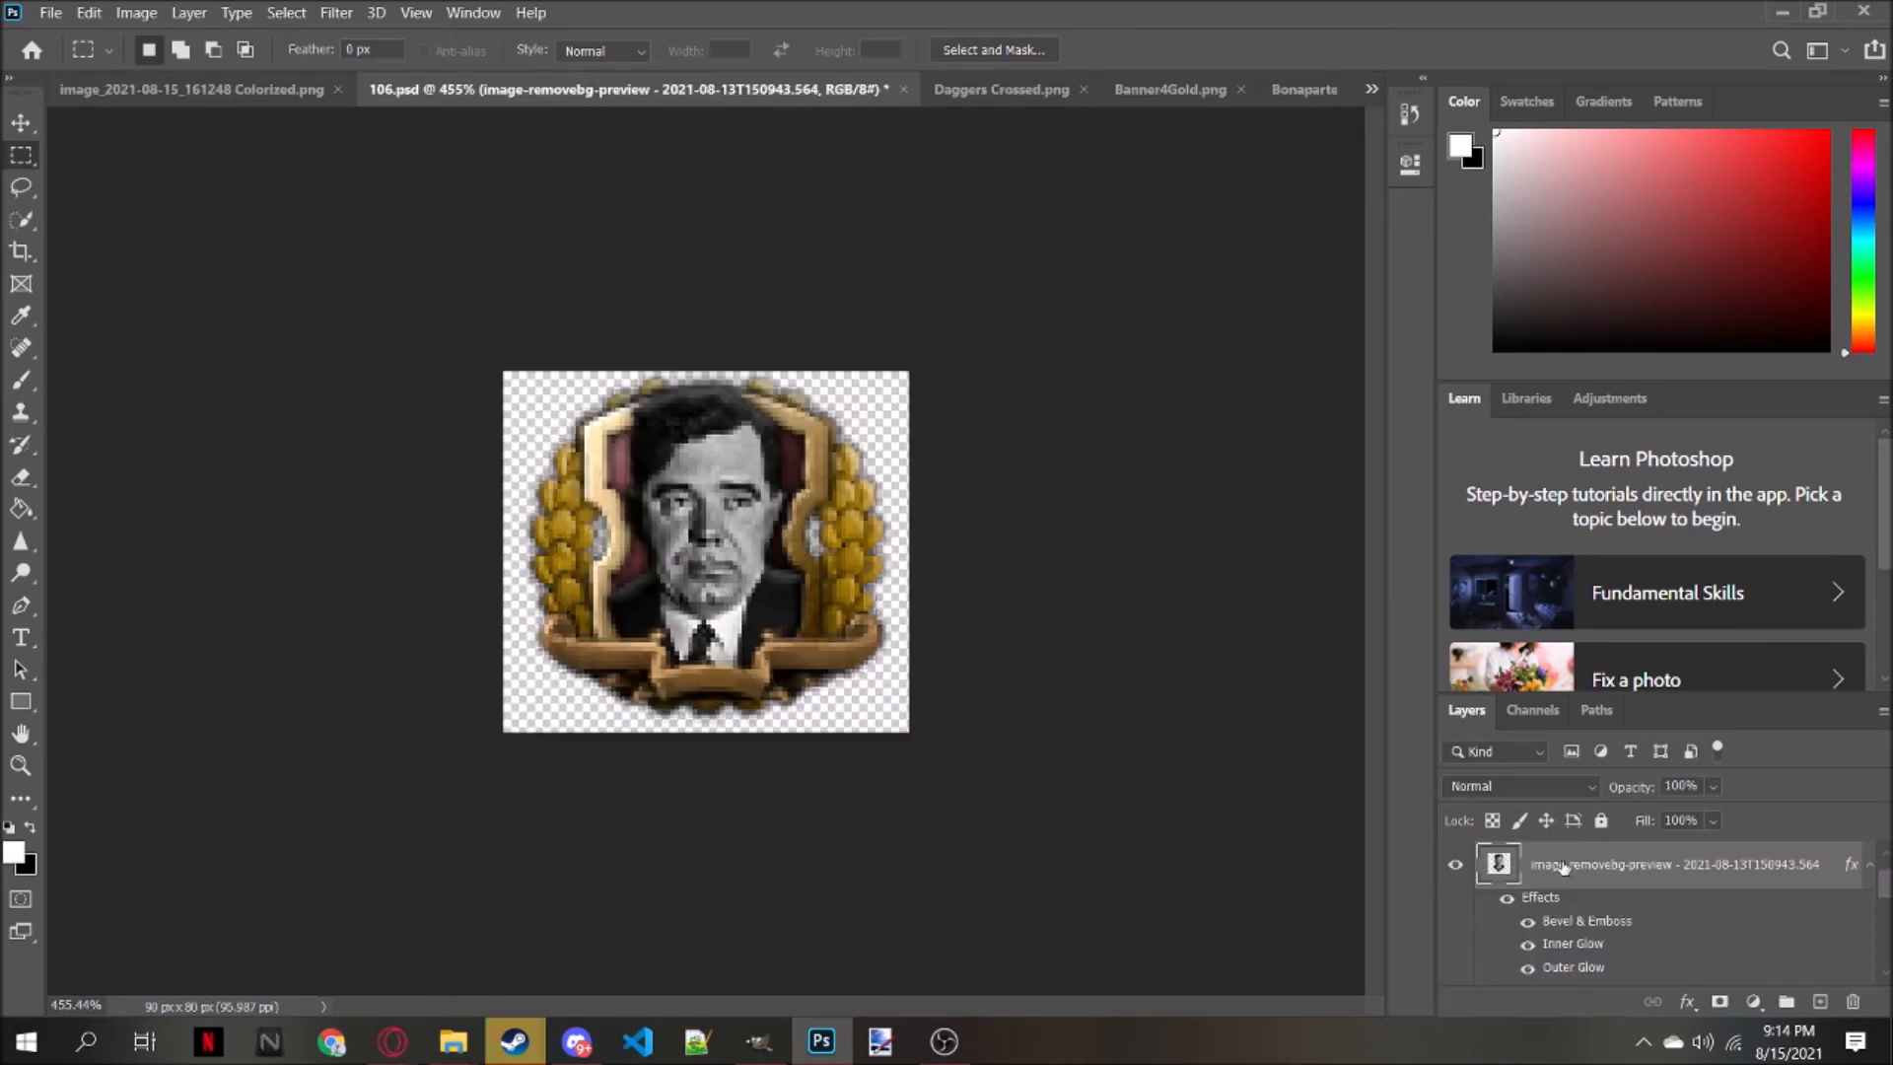
scroll(1563, 887, "down", 3)
left_click(1553, 933)
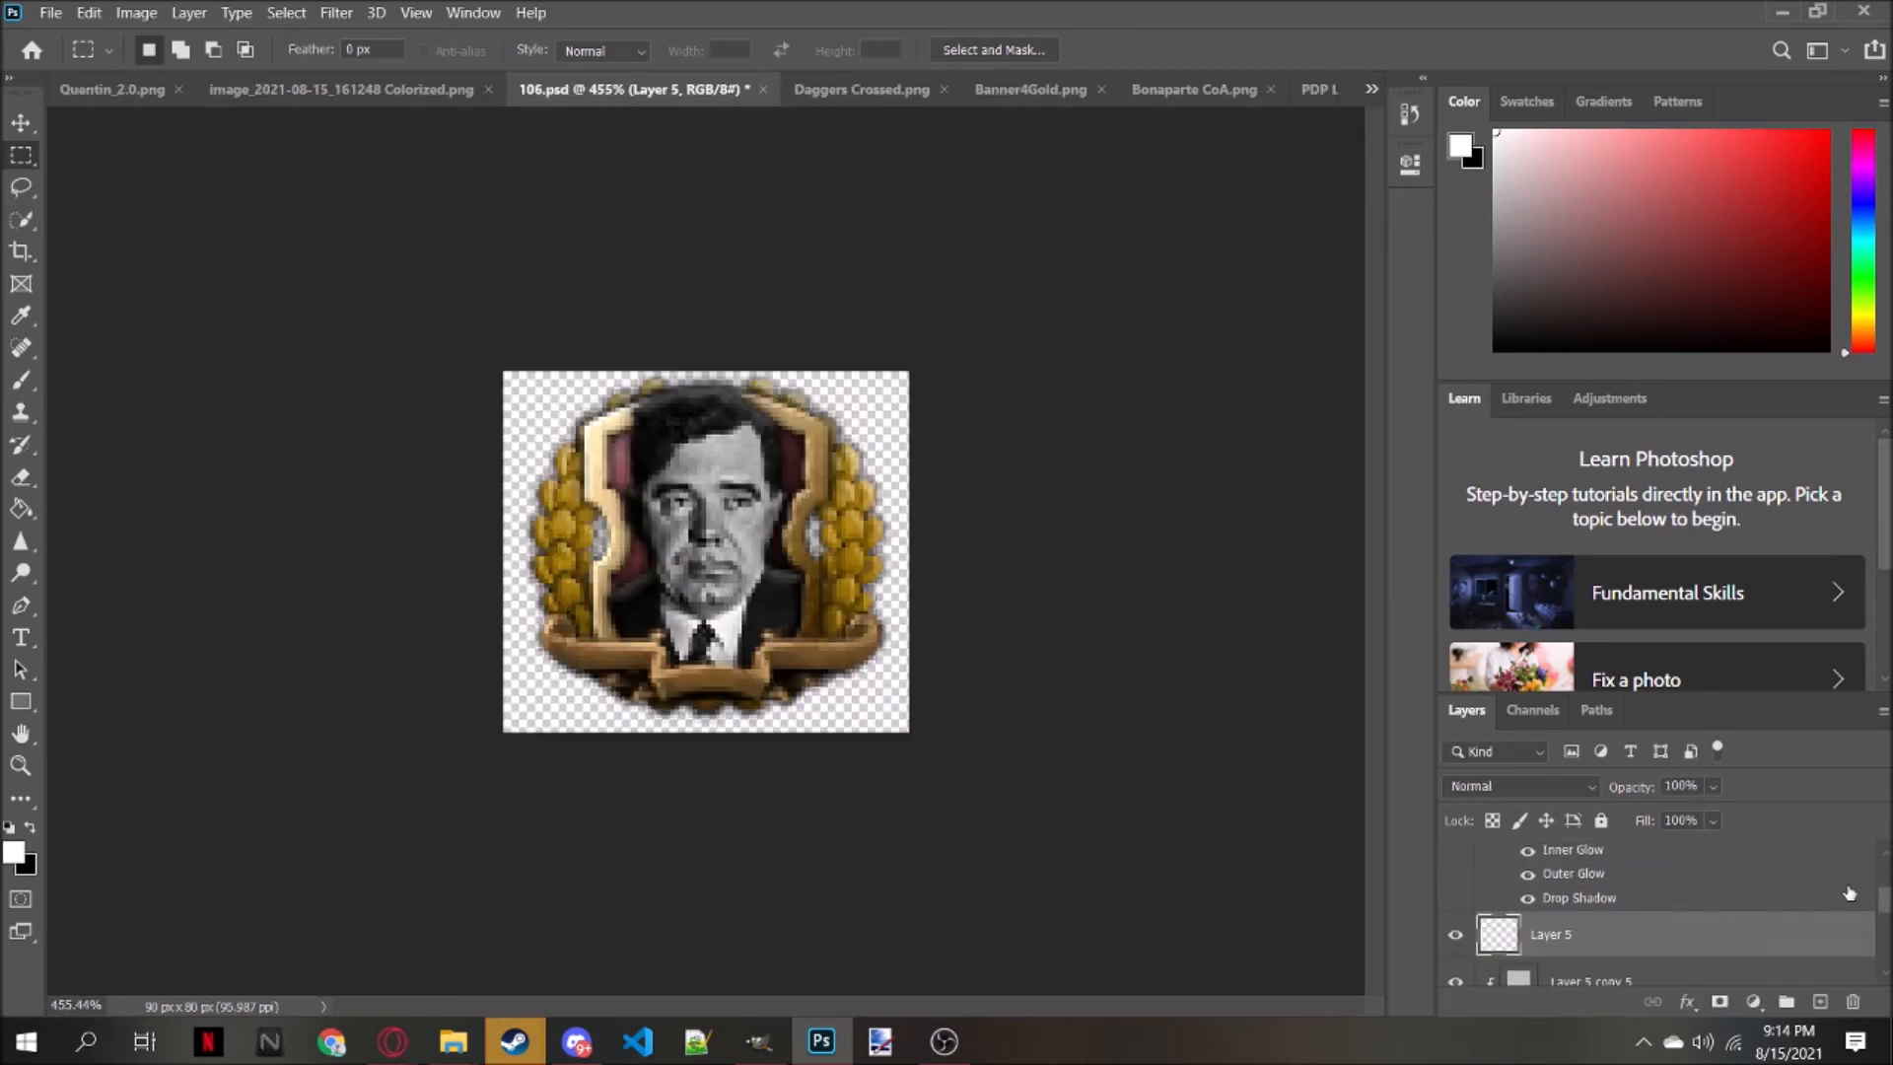
key("ctrl+v")
left_click(21, 122)
left_click_drag(840, 520, 870, 442)
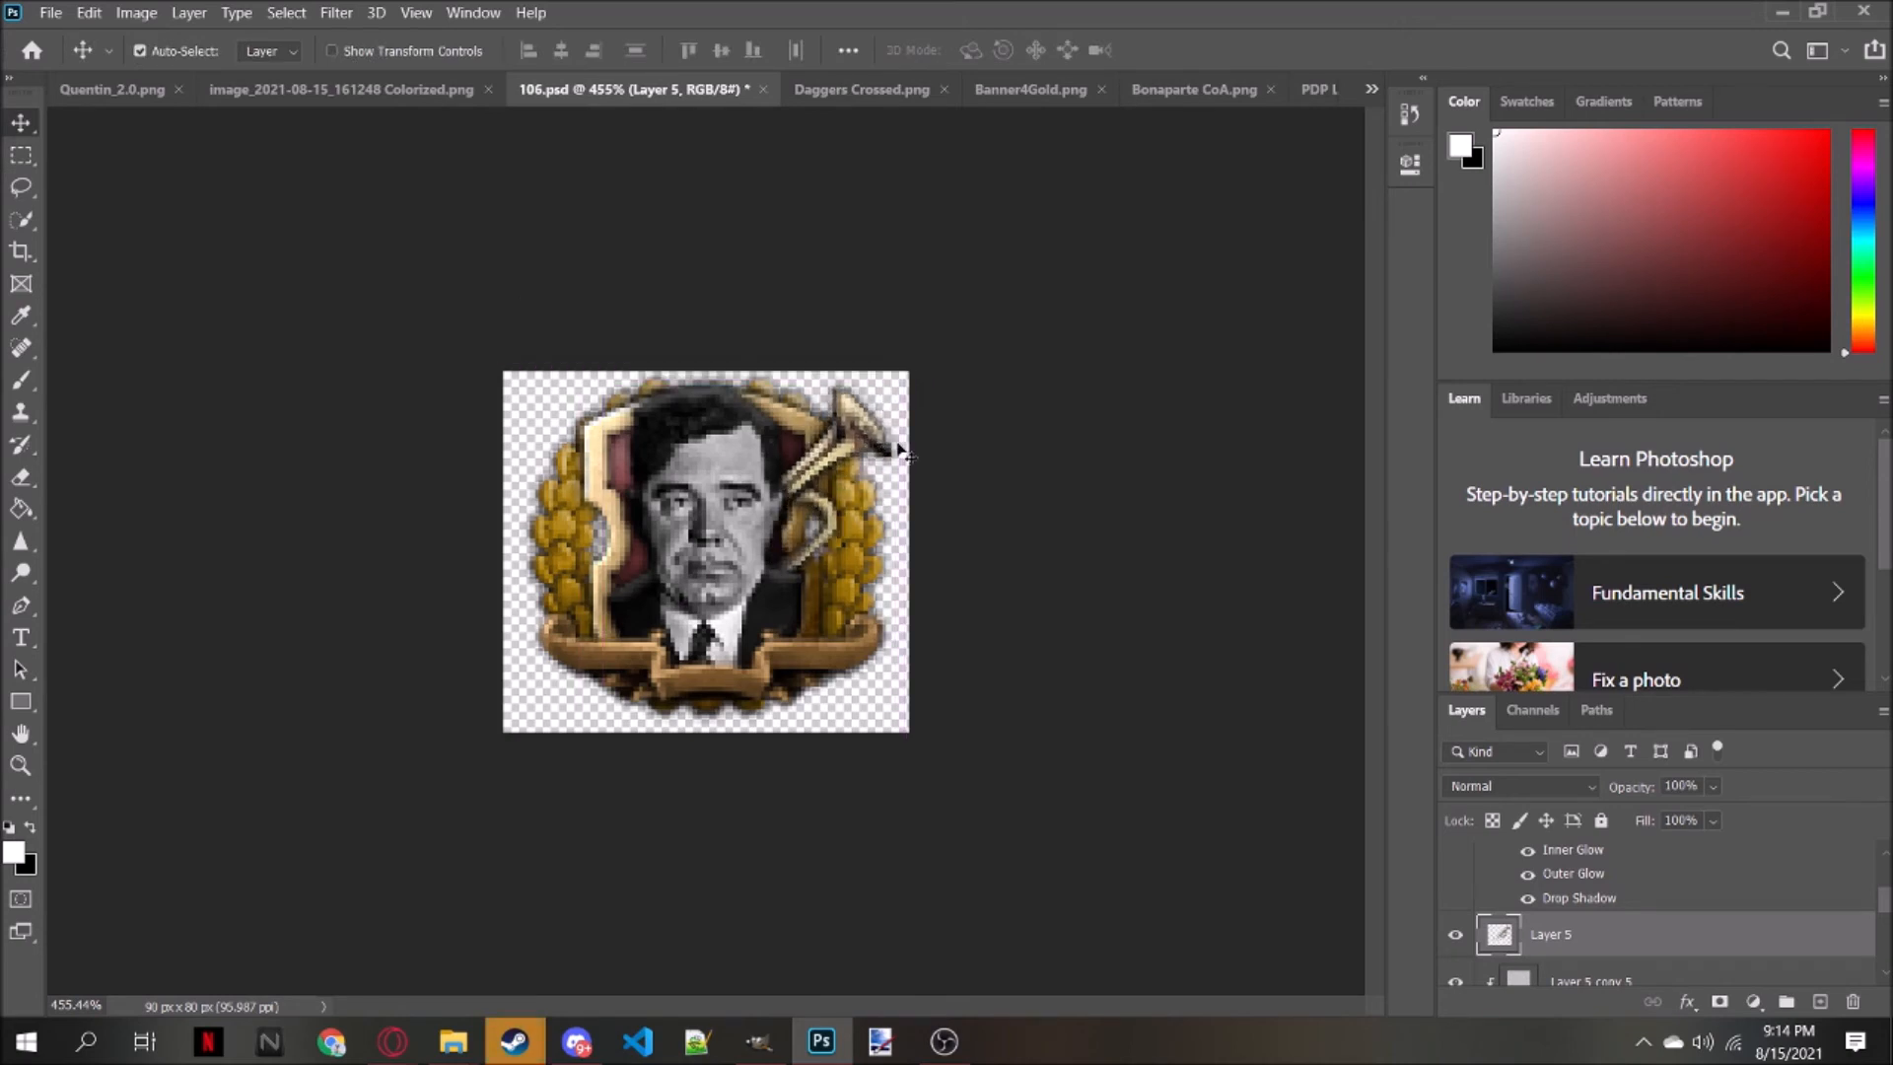
Copy the whole trumpet layer, paste it as a second trumpet and flip the copy horizontally
left_click(21, 155)
left_click_drag(503, 257, 1208, 804)
key("ctrl+c")
key("ctrl+v")
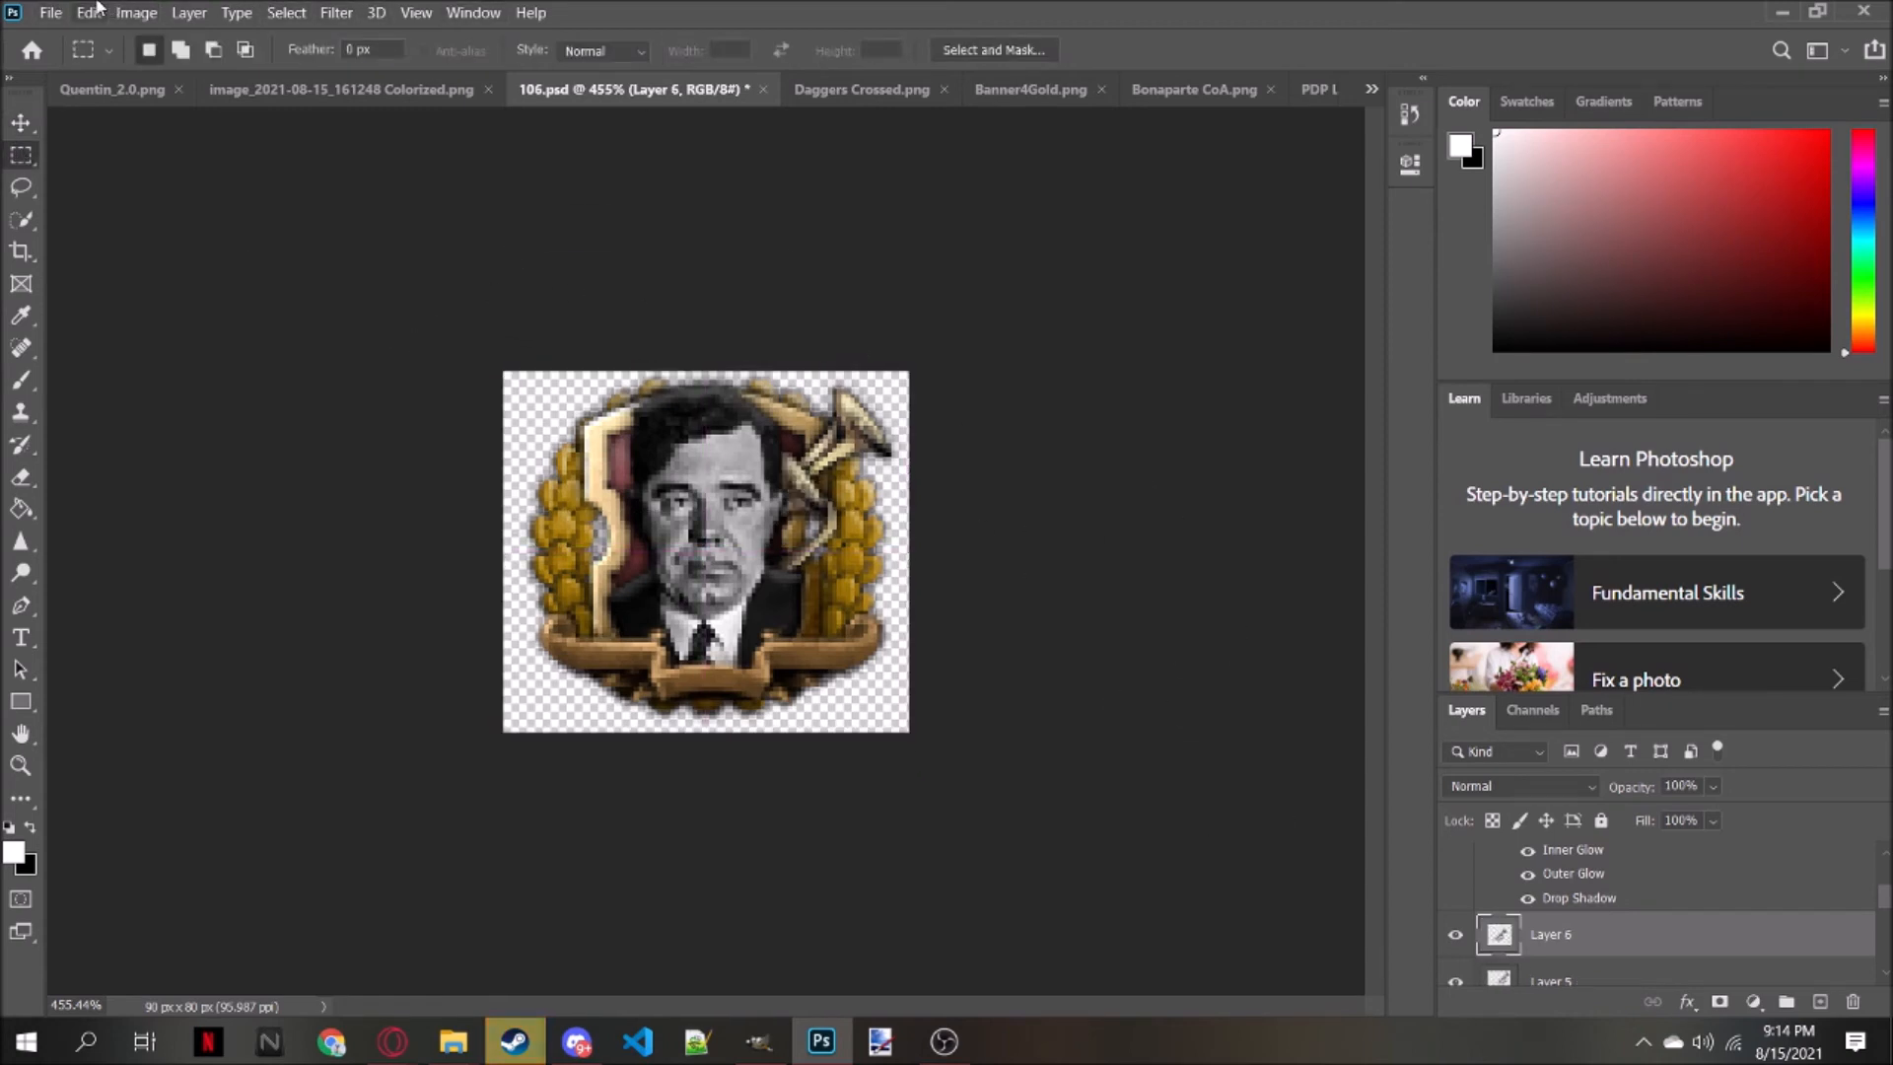
left_click(88, 12)
mouse_move(147, 550)
left_click(537, 908)
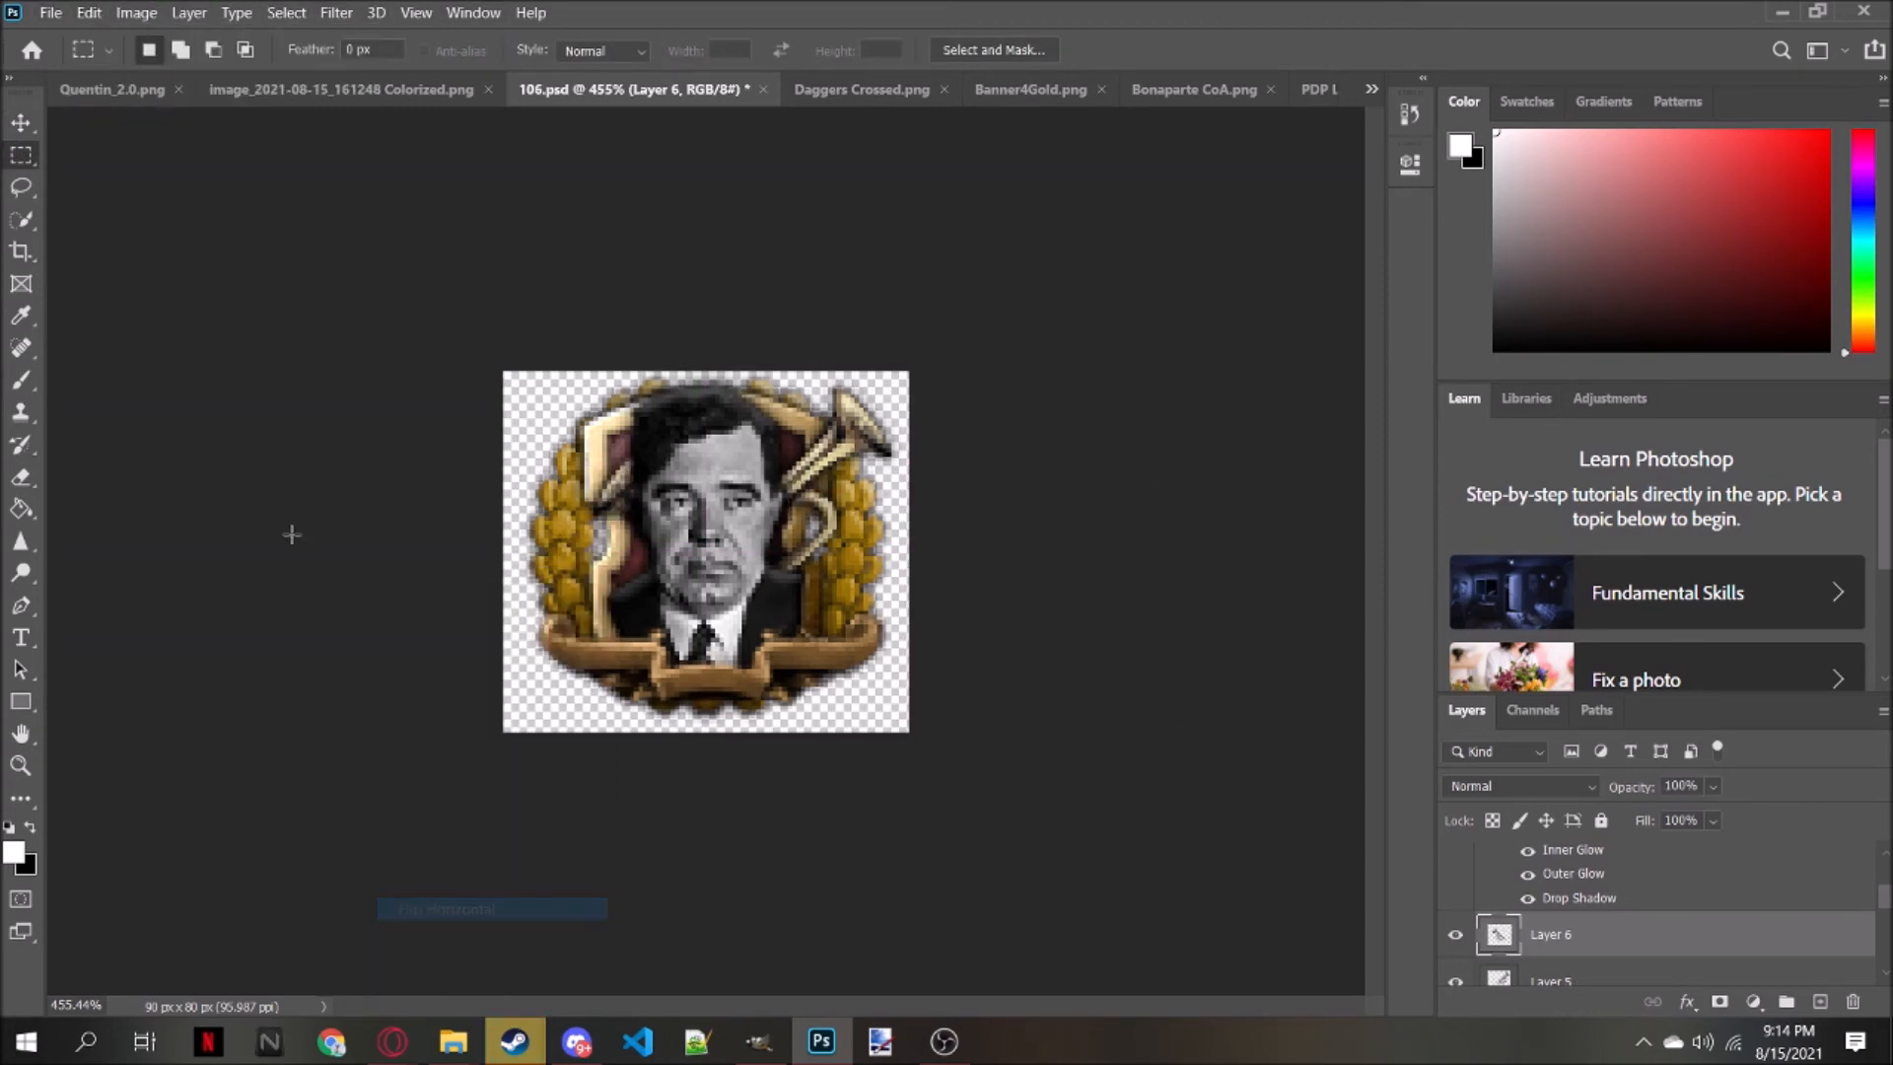
Move the flipped trumpet to the shield's upper-left edge and adjust the right trumpet slightly downward so the pair mirrors each other
left_click(20, 126)
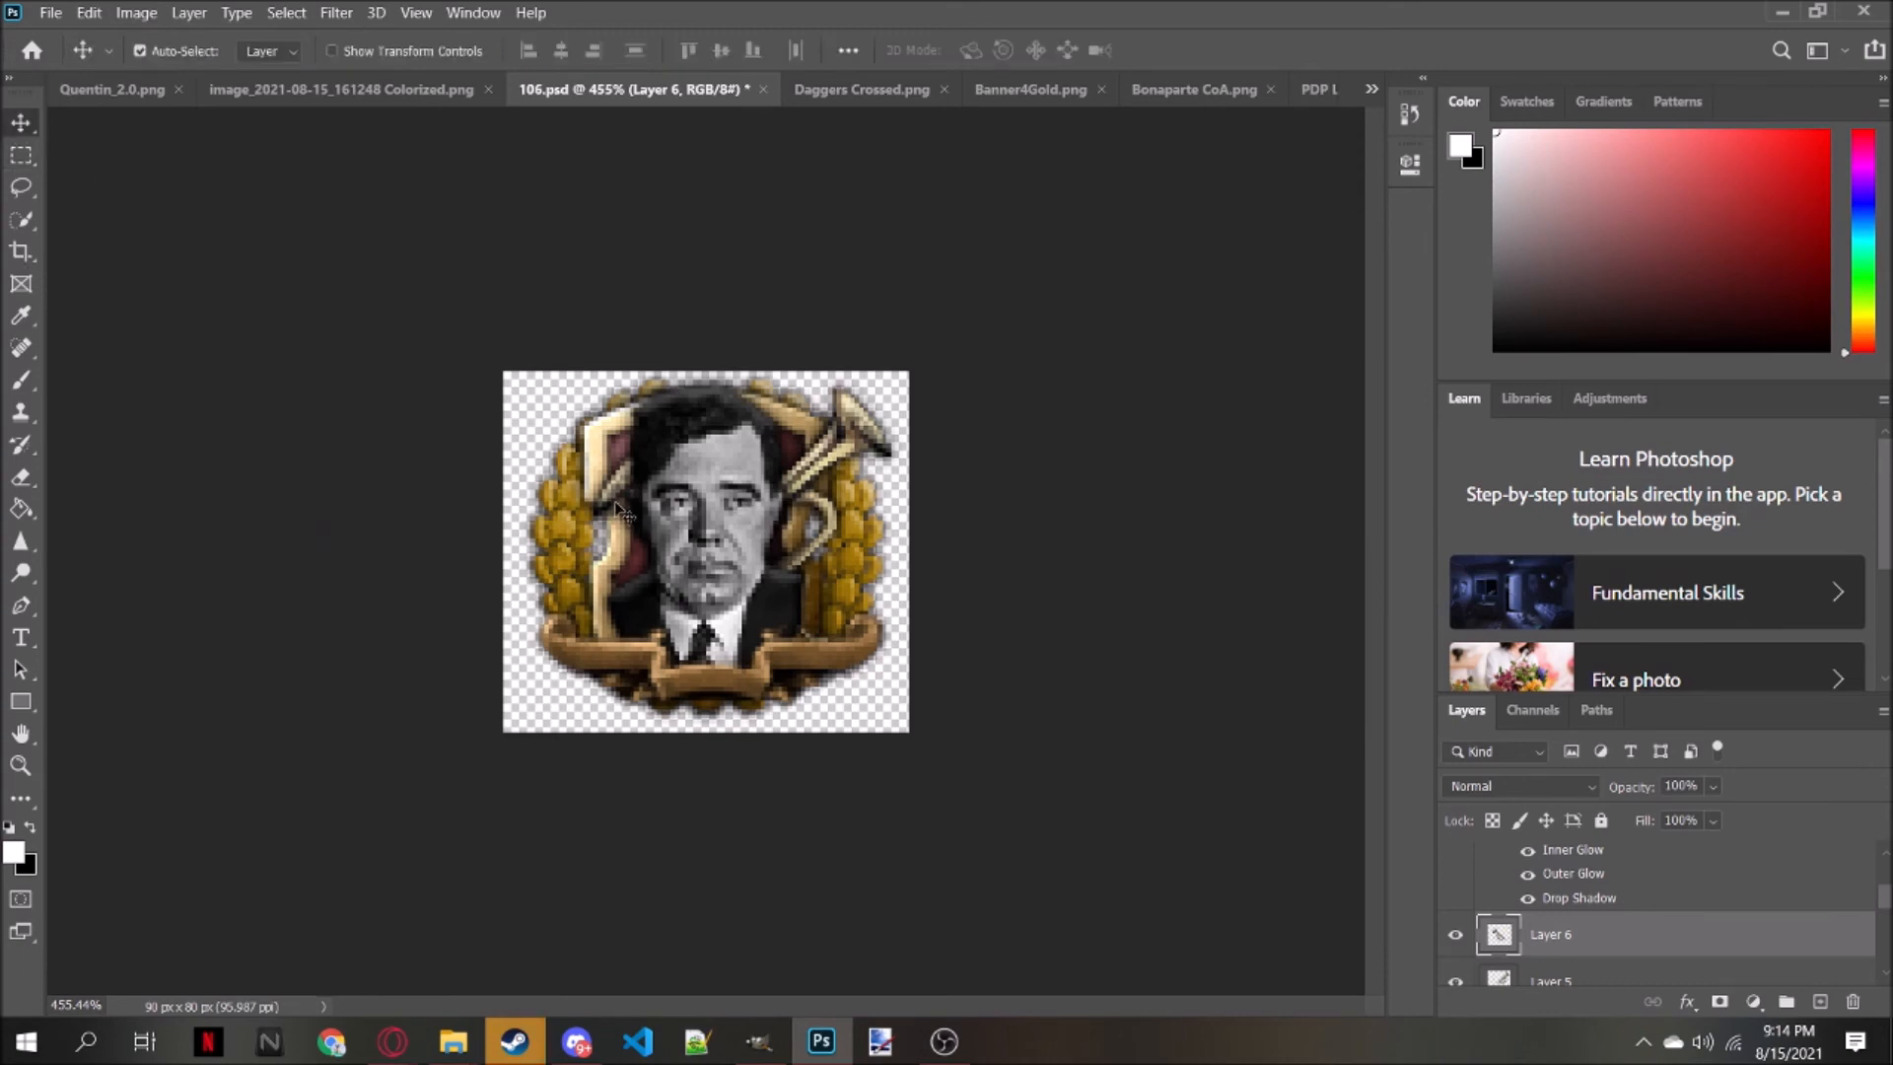
left_click_drag(606, 501, 526, 455)
left_click_drag(828, 481, 828, 499)
Examine the shield with its two mirrored trumpets at icon size and enlarged to judge the composition
scroll(828, 499, "down", 5)
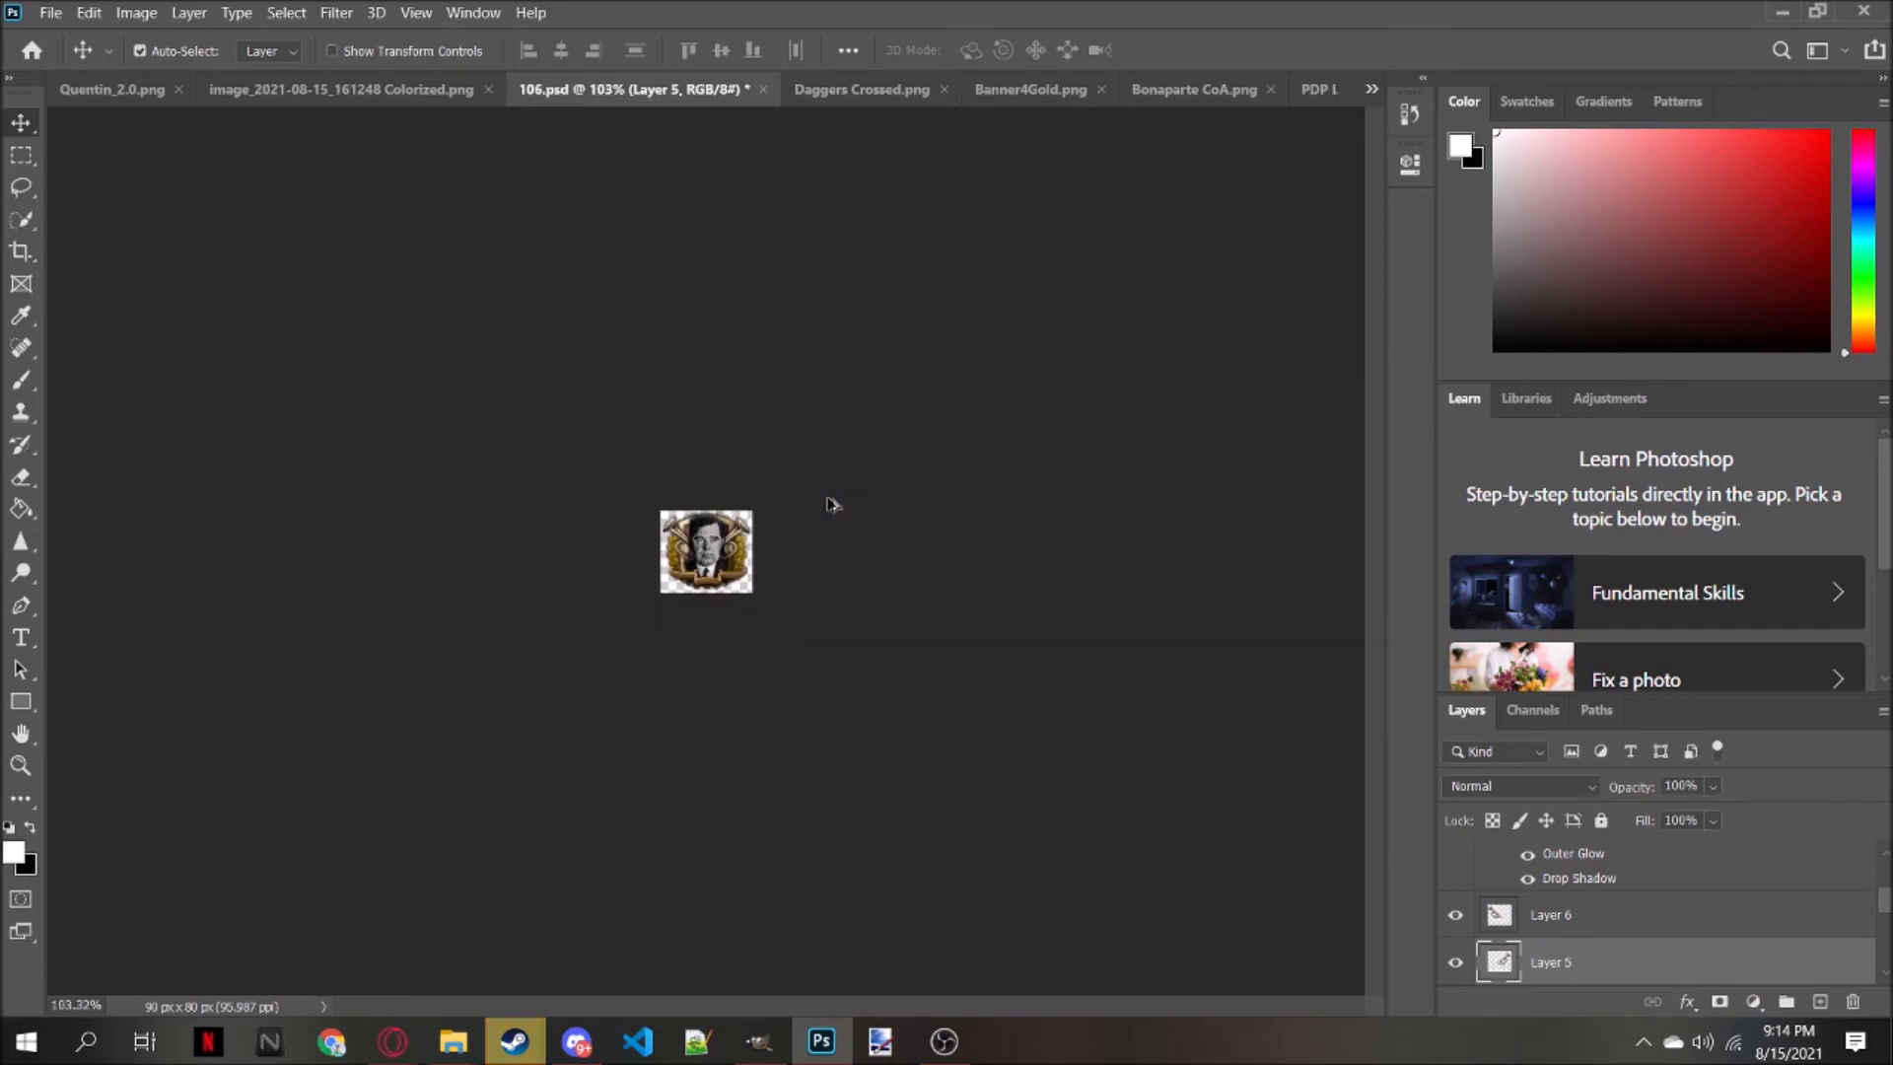
scroll(828, 498, "up", 2)
scroll(831, 505, "down", 2)
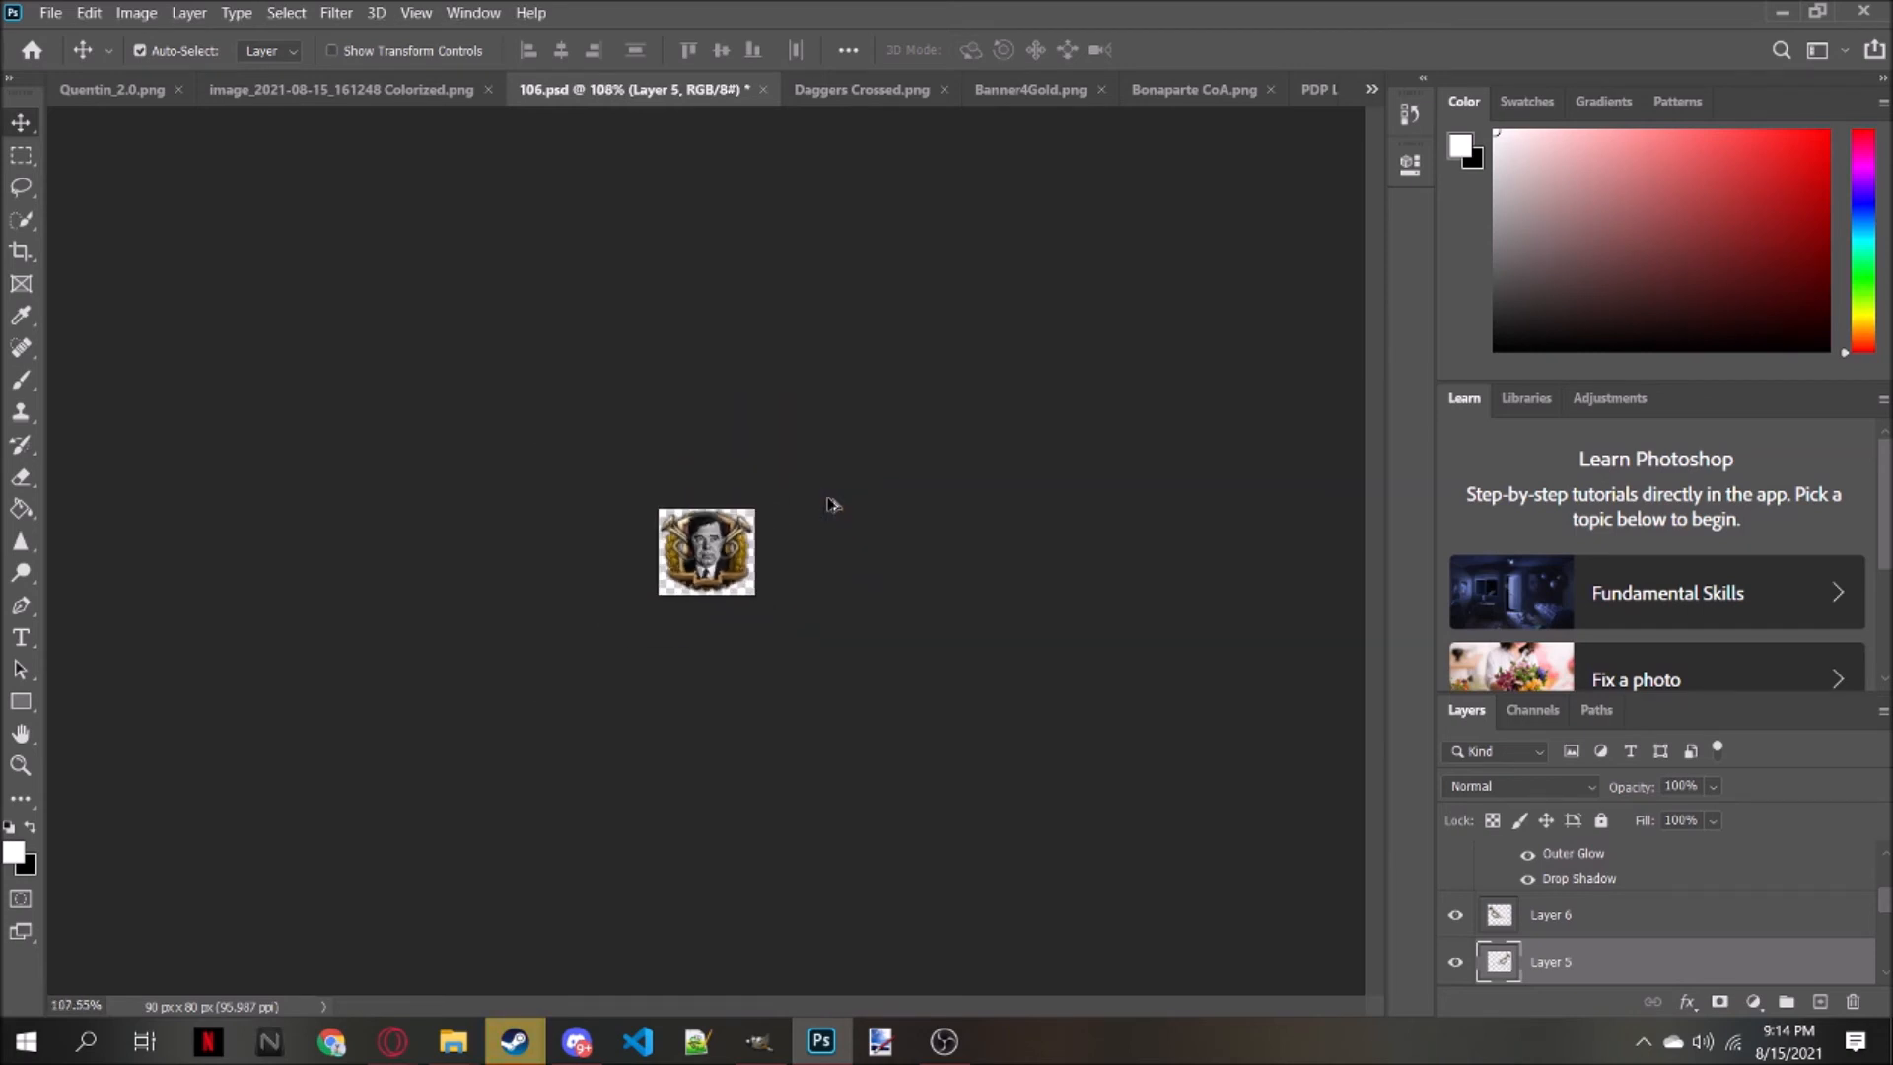
left_click_drag(828, 499, 1867, 629)
scroll(1510, 996, "up", 3)
scroll(1036, 663, "up", 5)
left_click(854, 446)
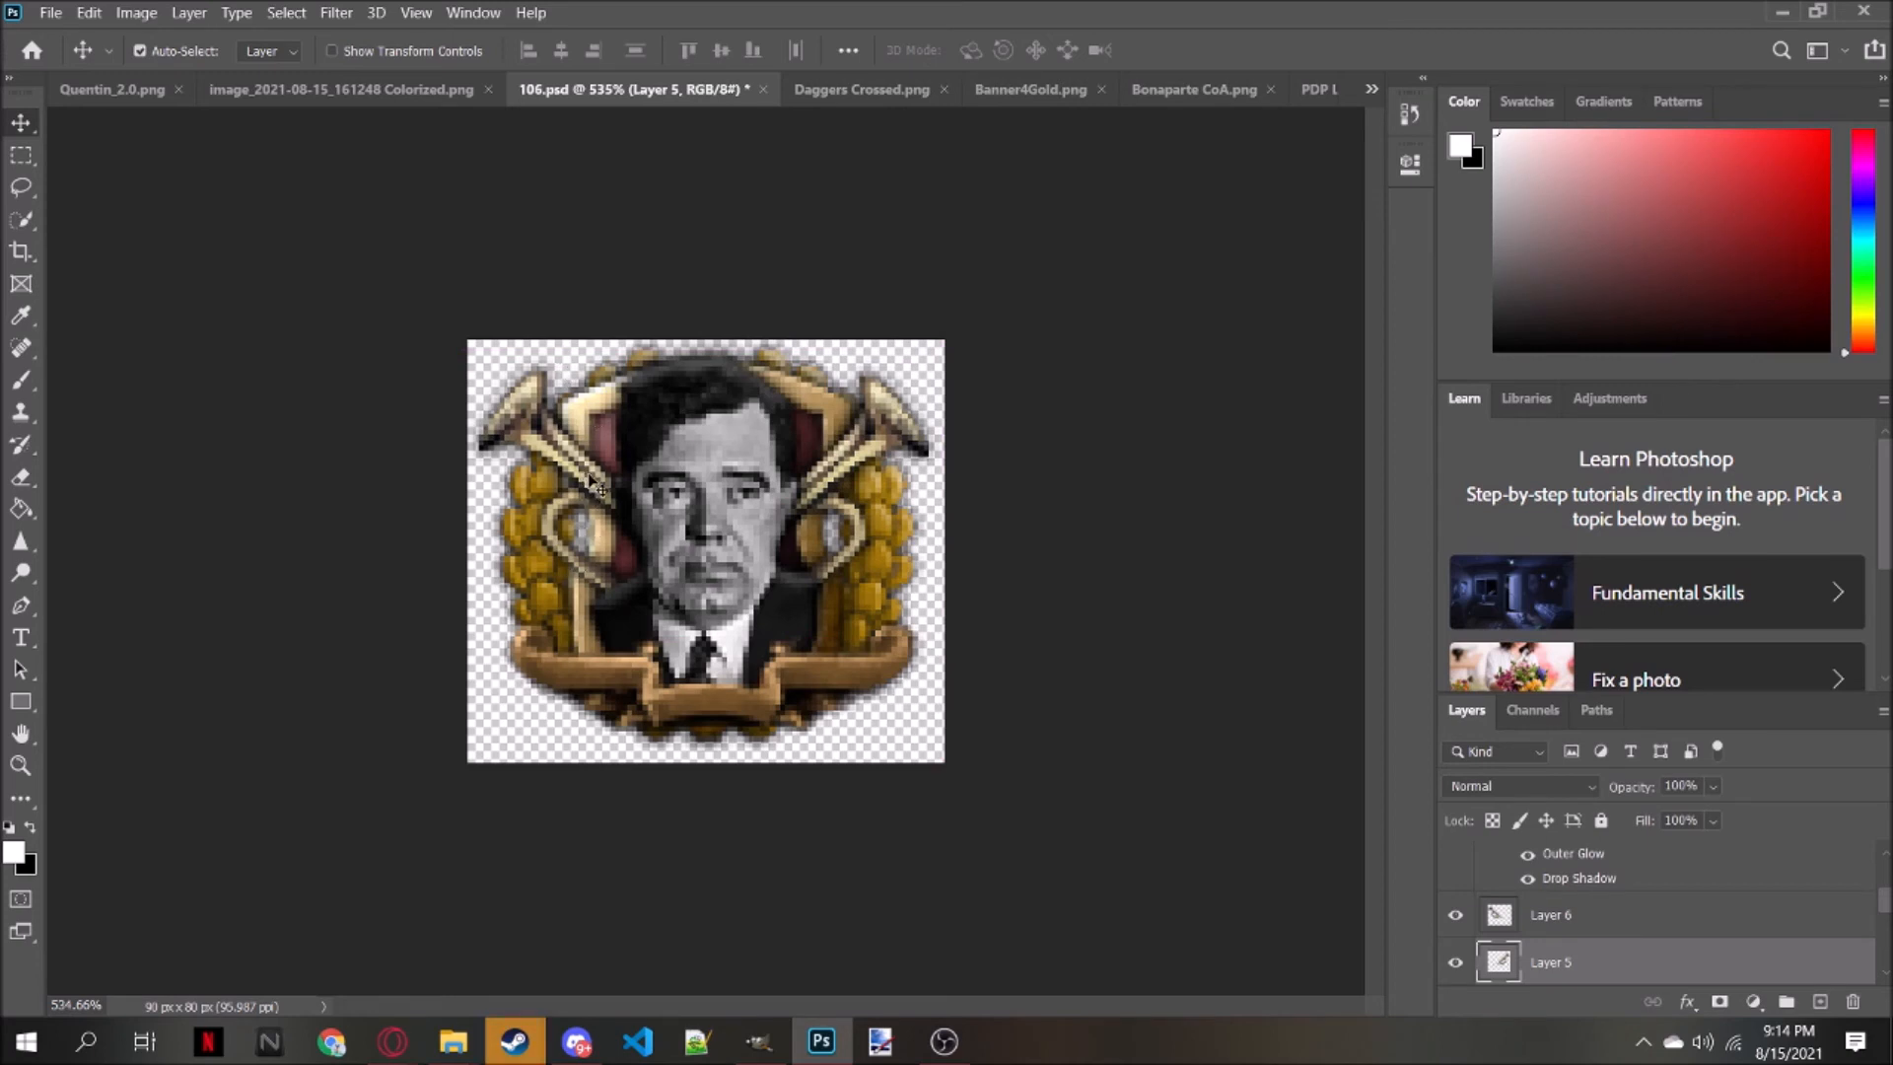
scroll(829, 466, "down", 3)
scroll(829, 466, "down", 2)
scroll(830, 465, "up", 6)
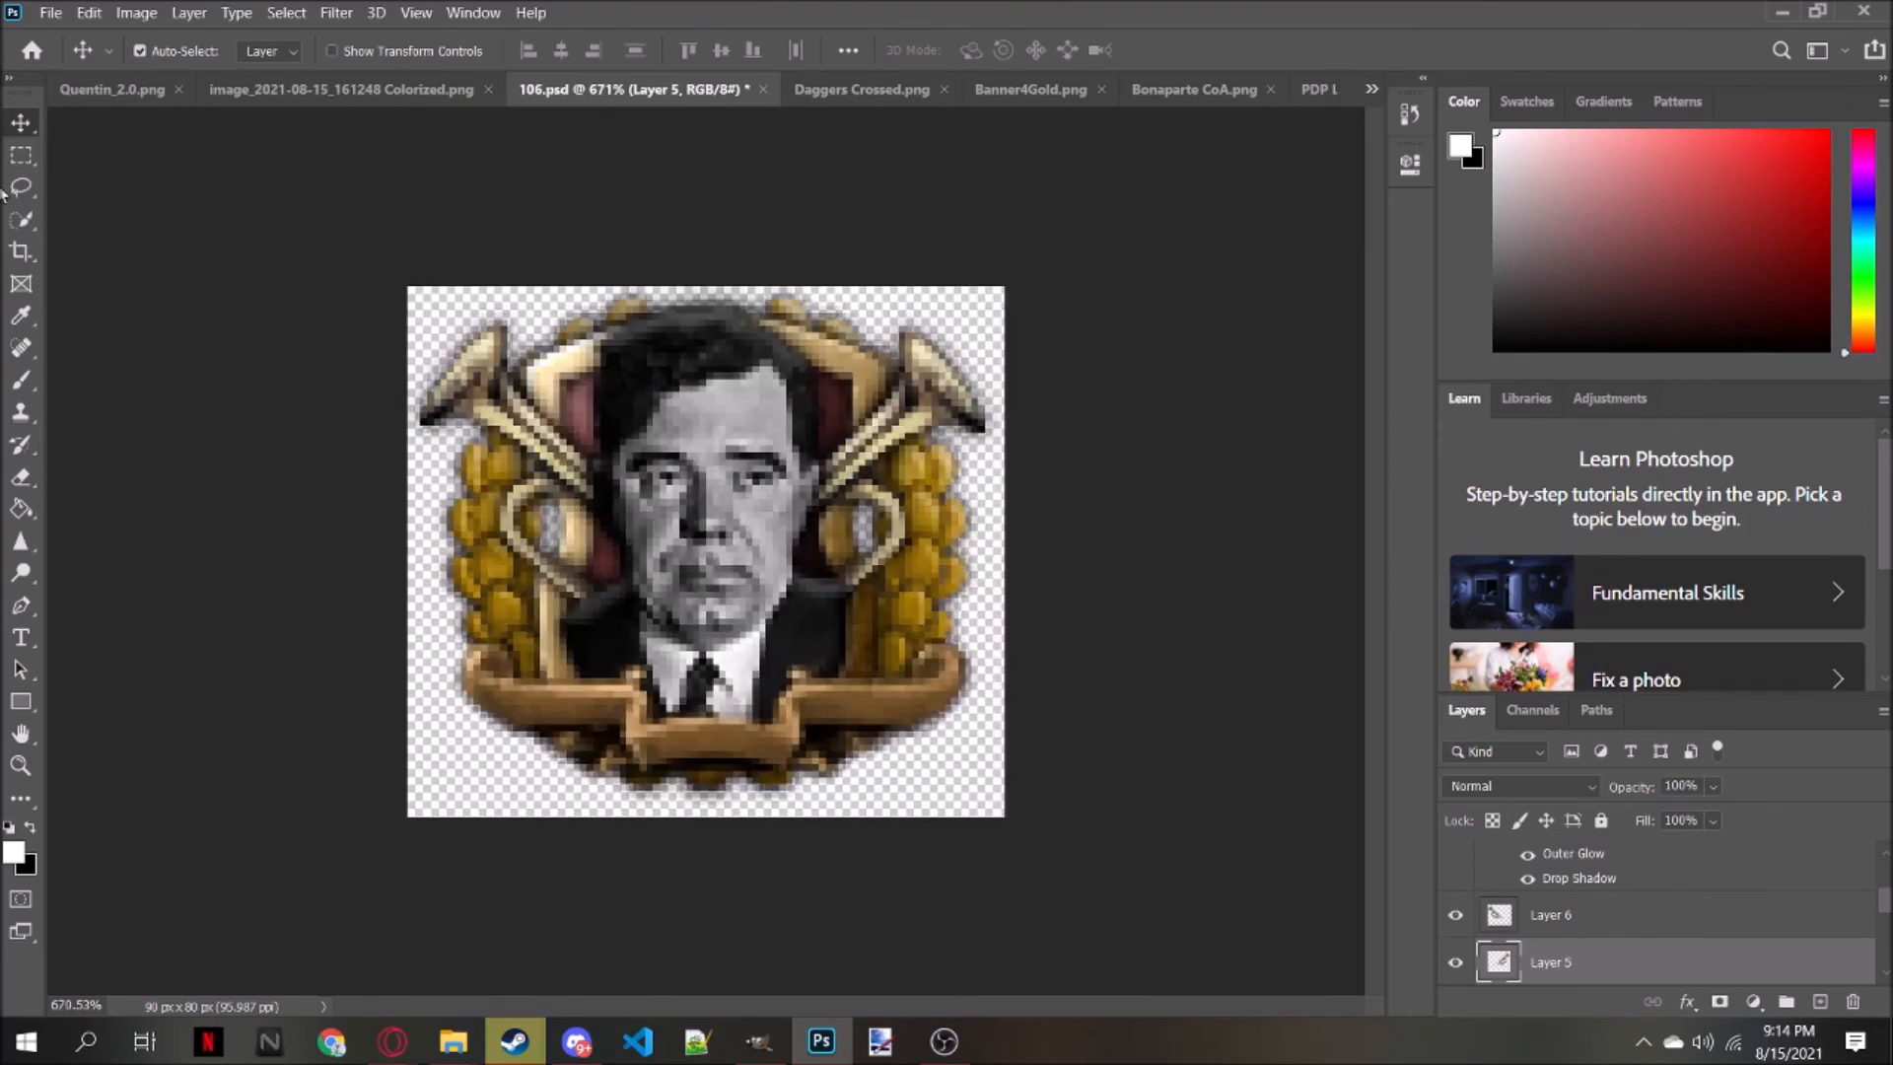
Copy the upper-left trumpet from Layer 6 and paste it as a new trumpet layer below it on the shield's left side
key("m")
left_click(1536, 927)
left_click(315, 245)
left_click_drag(315, 246, 753, 822)
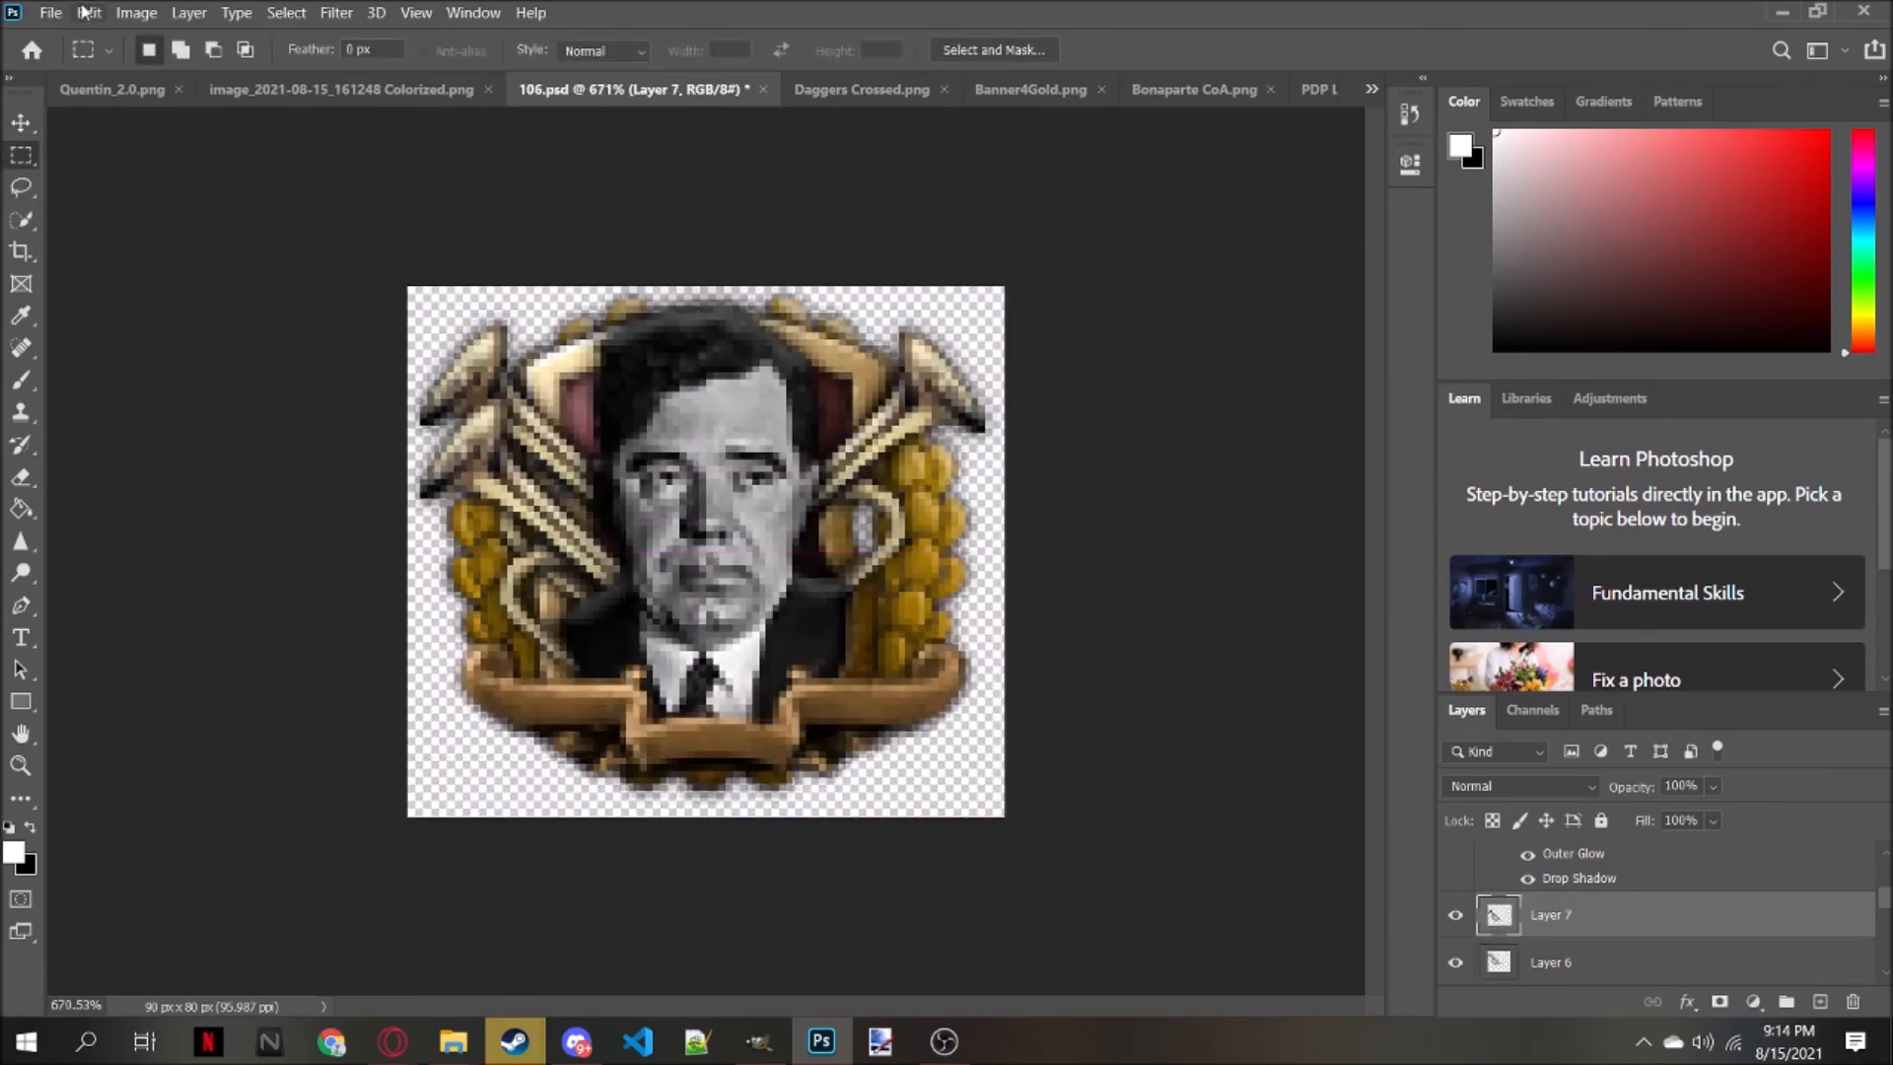
Scale the new lower-left trumpet down proportionally to 88.74%
left_click(88, 12)
mouse_move(127, 548)
left_click(471, 603)
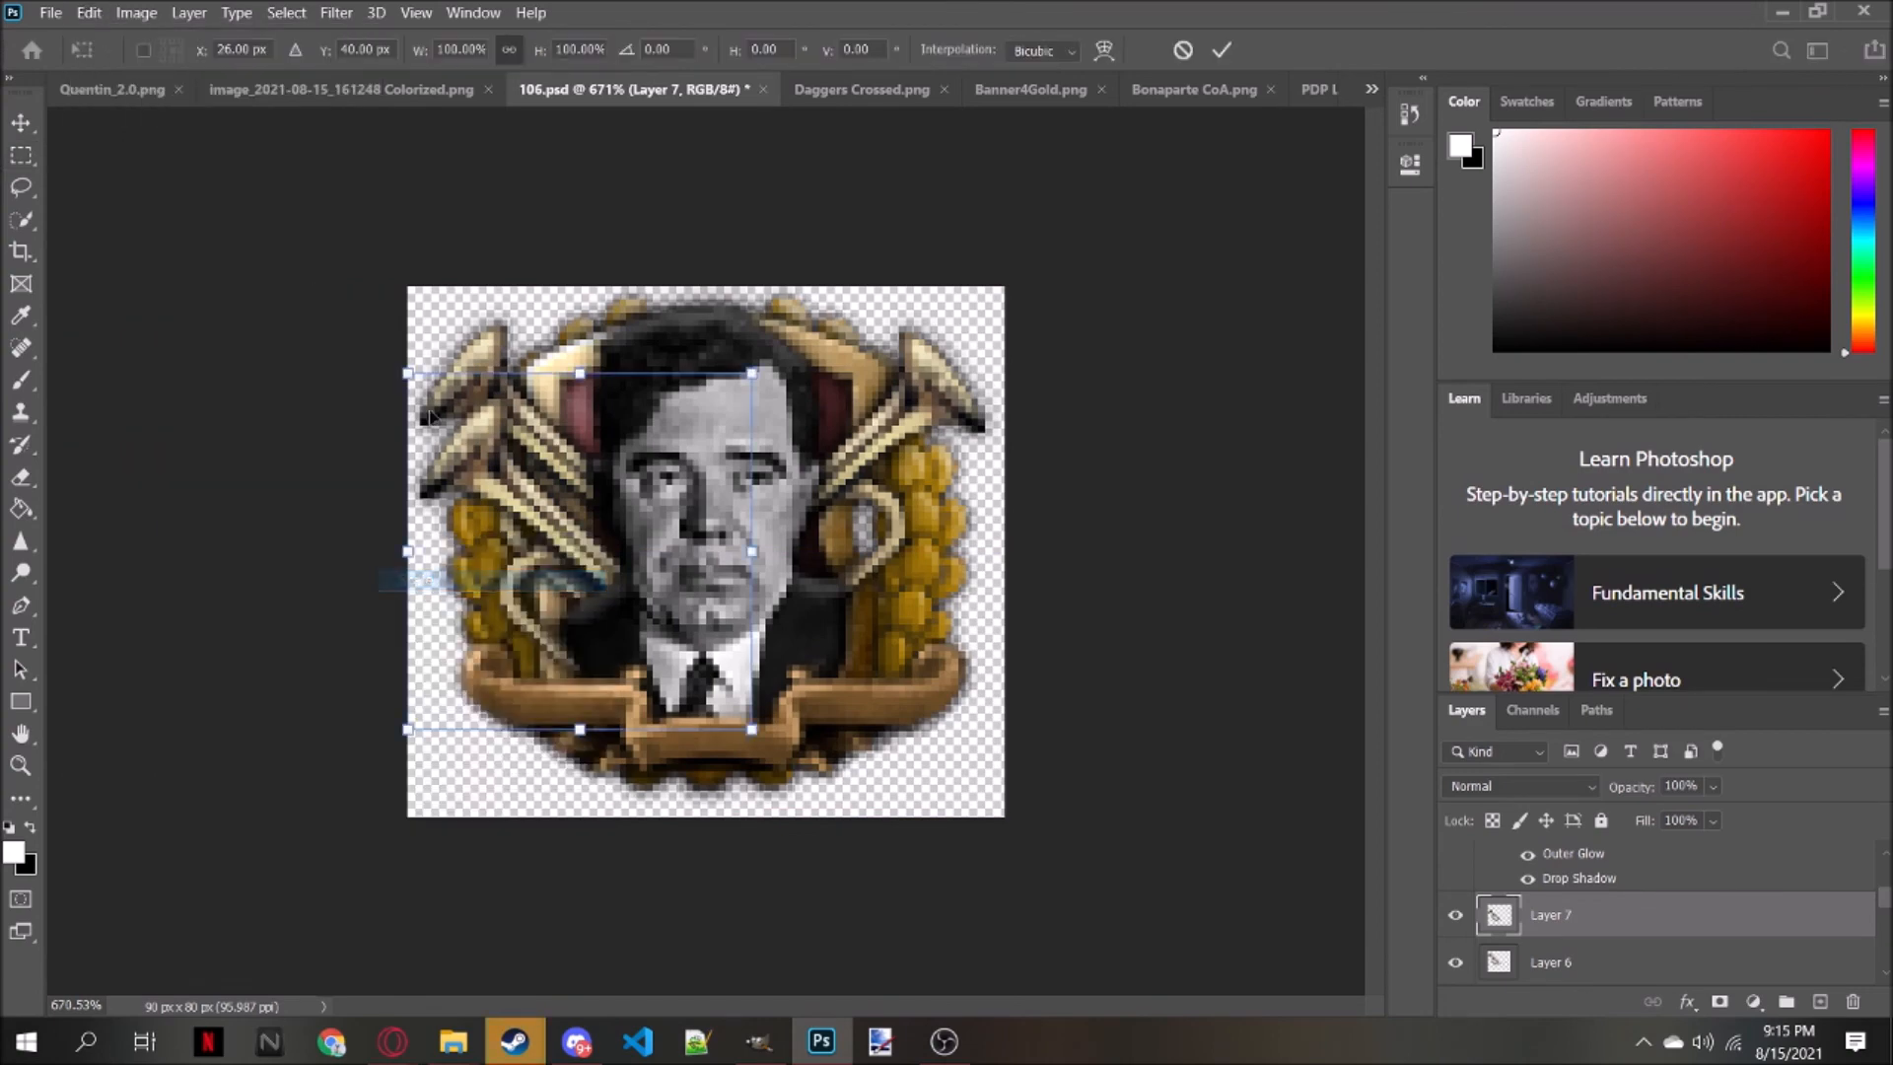
left_click_drag(410, 373, 446, 412)
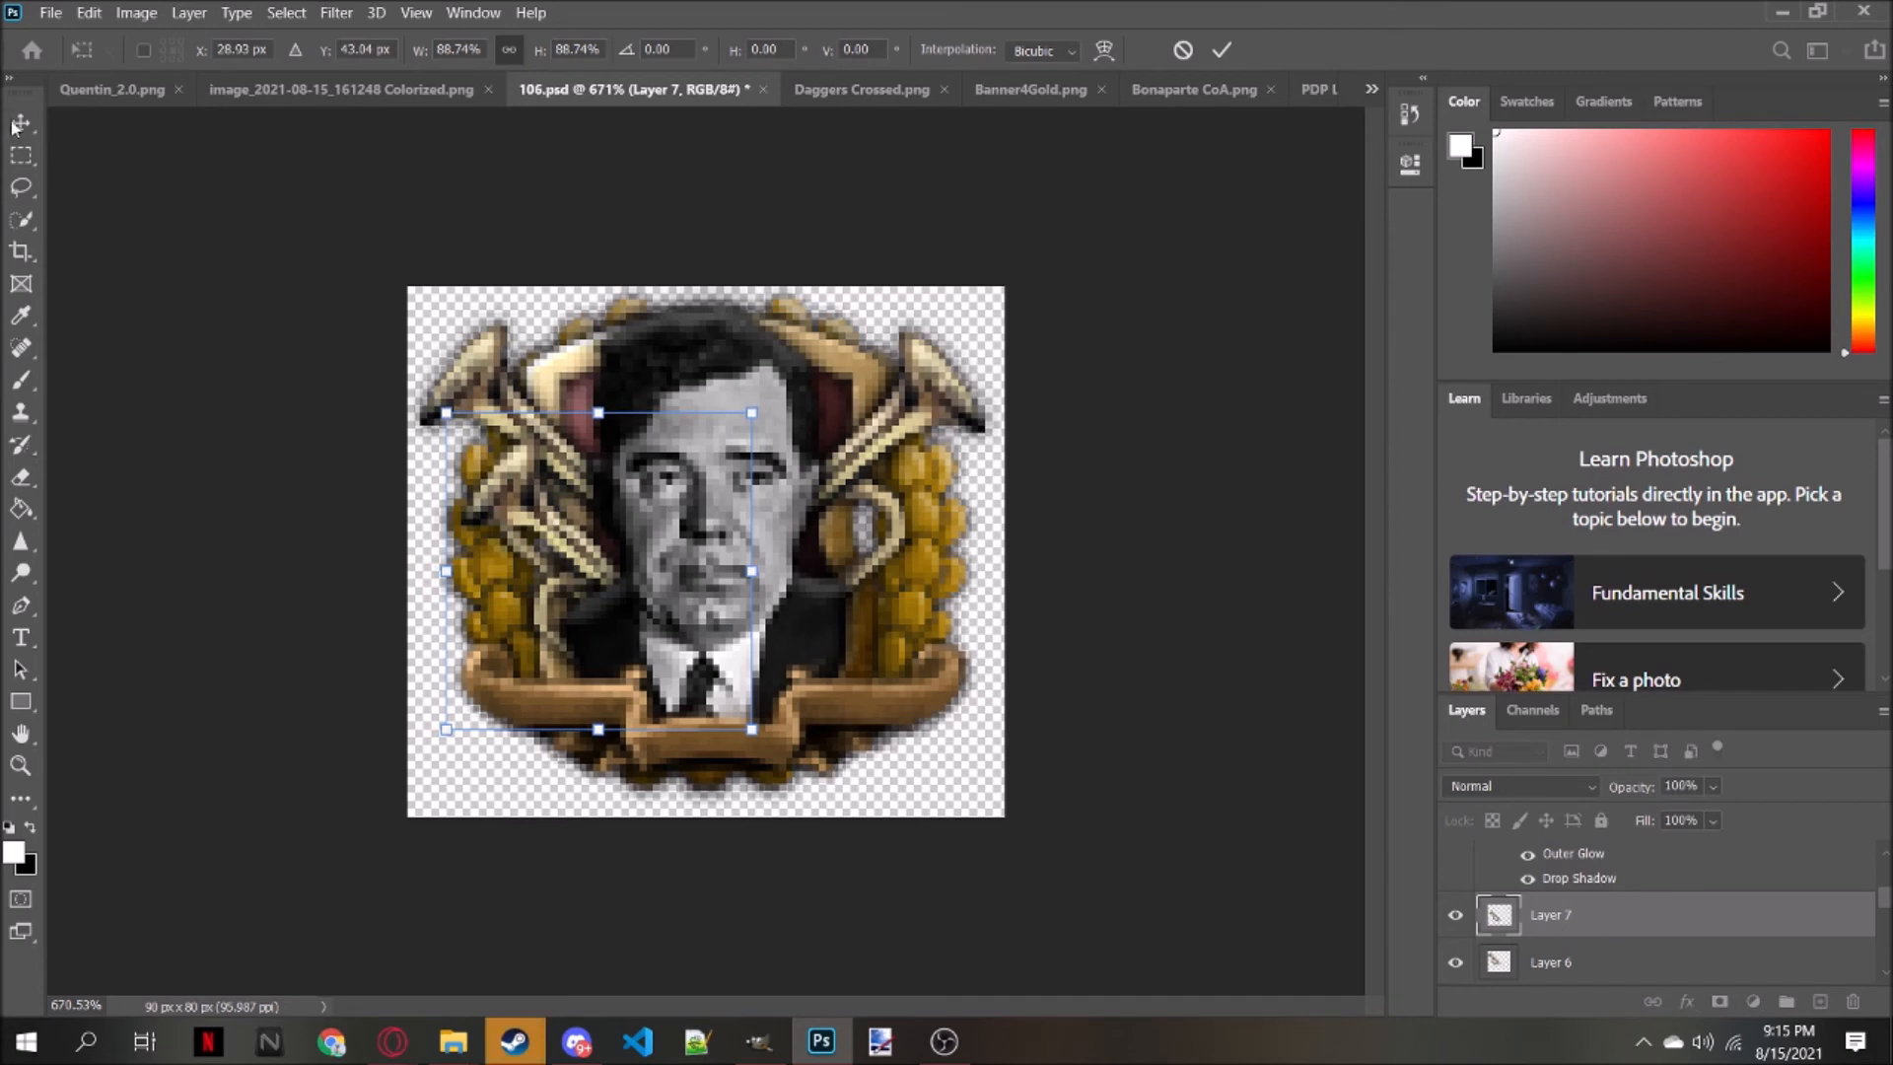
Copy the scaled-down trumpet, paste it onto its own layer and flip the copy horizontally
left_click(20, 155)
left_click_drag(279, 221, 1199, 981)
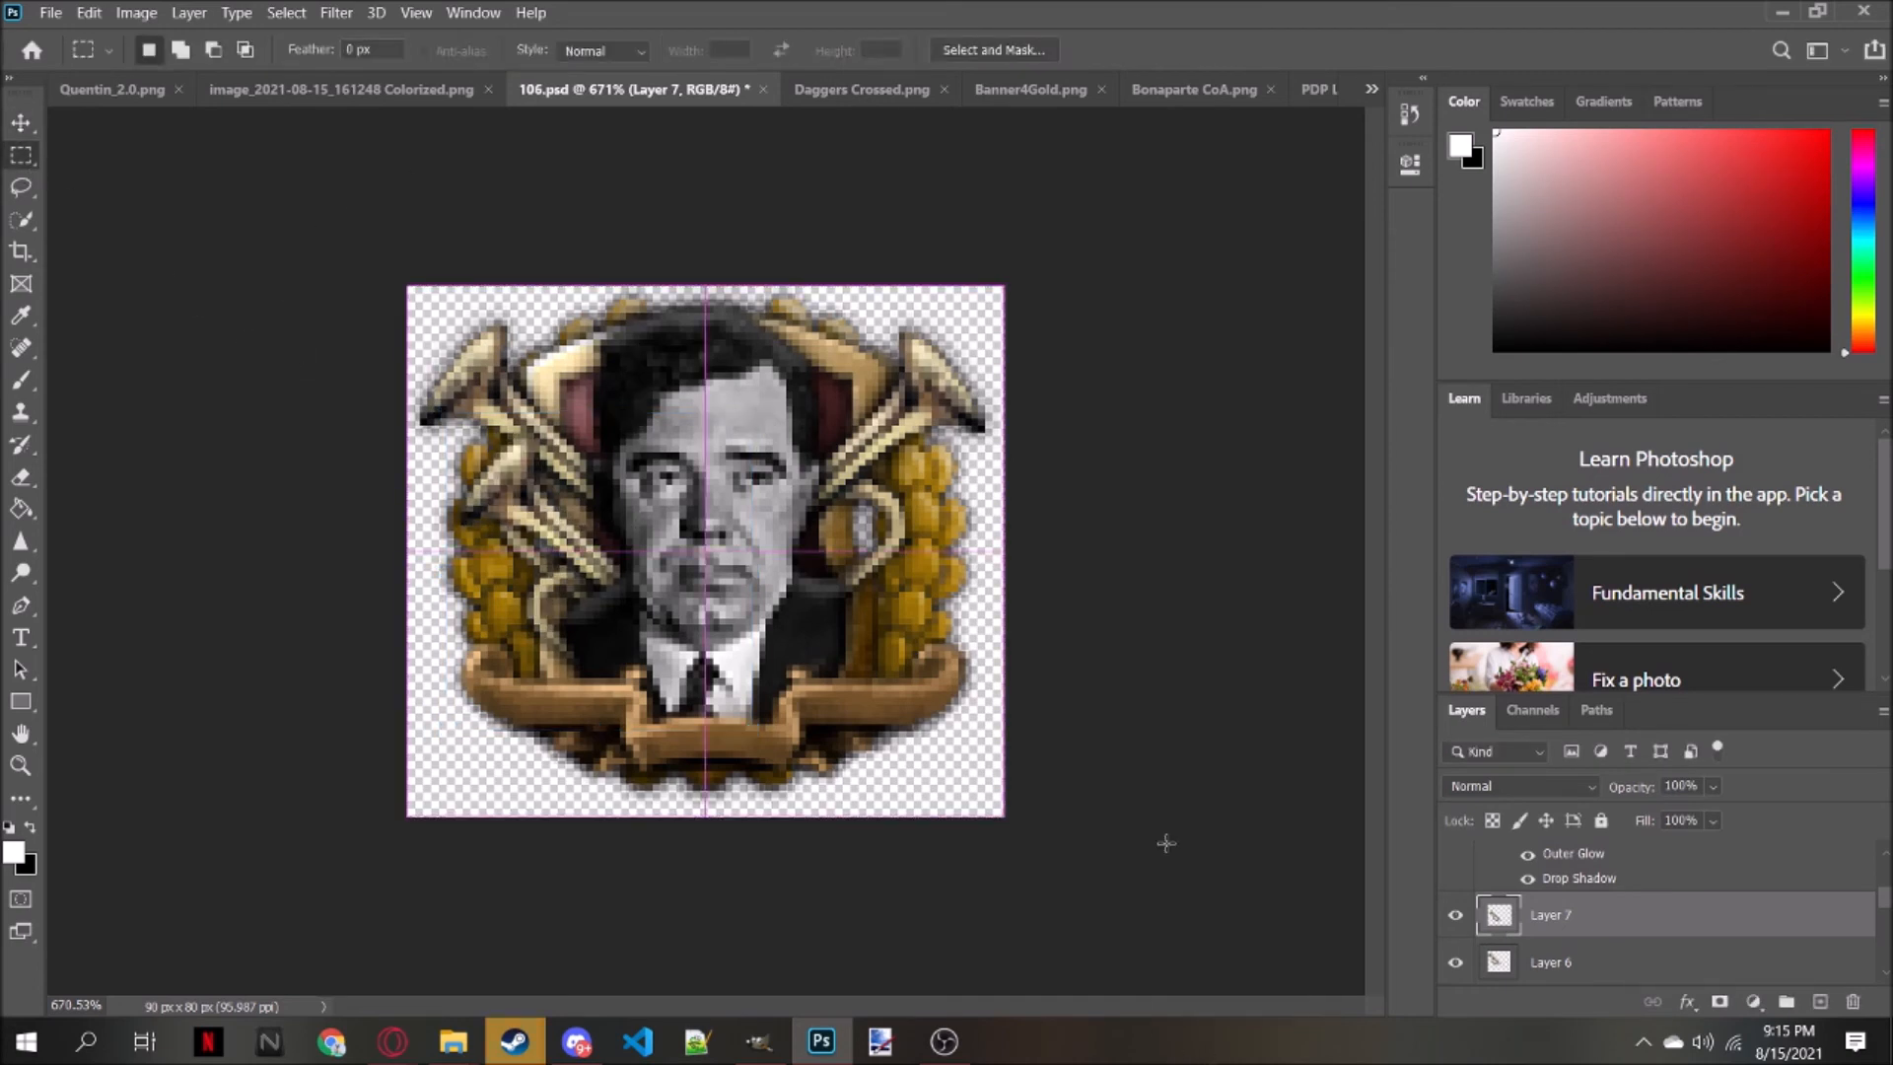
key("ctrl+c")
key("ctrl+v")
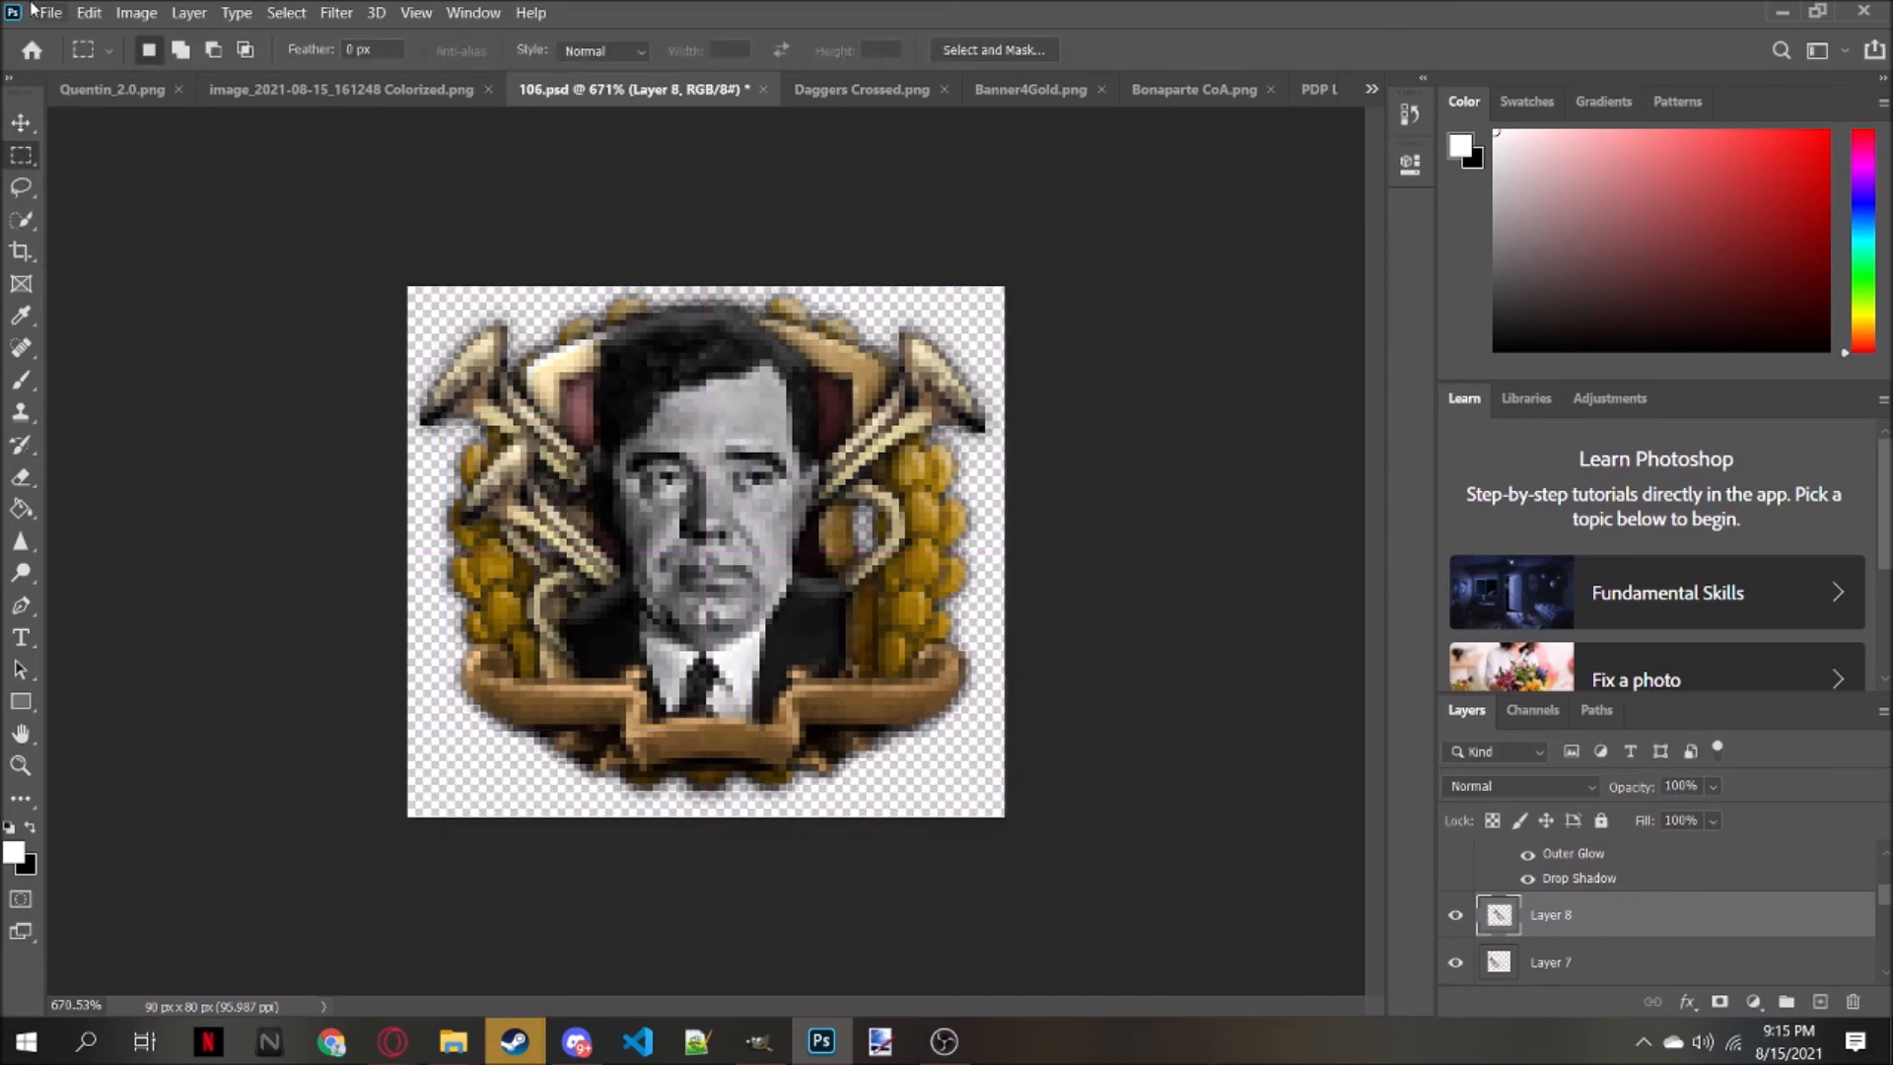
left_click(88, 12)
mouse_move(142, 557)
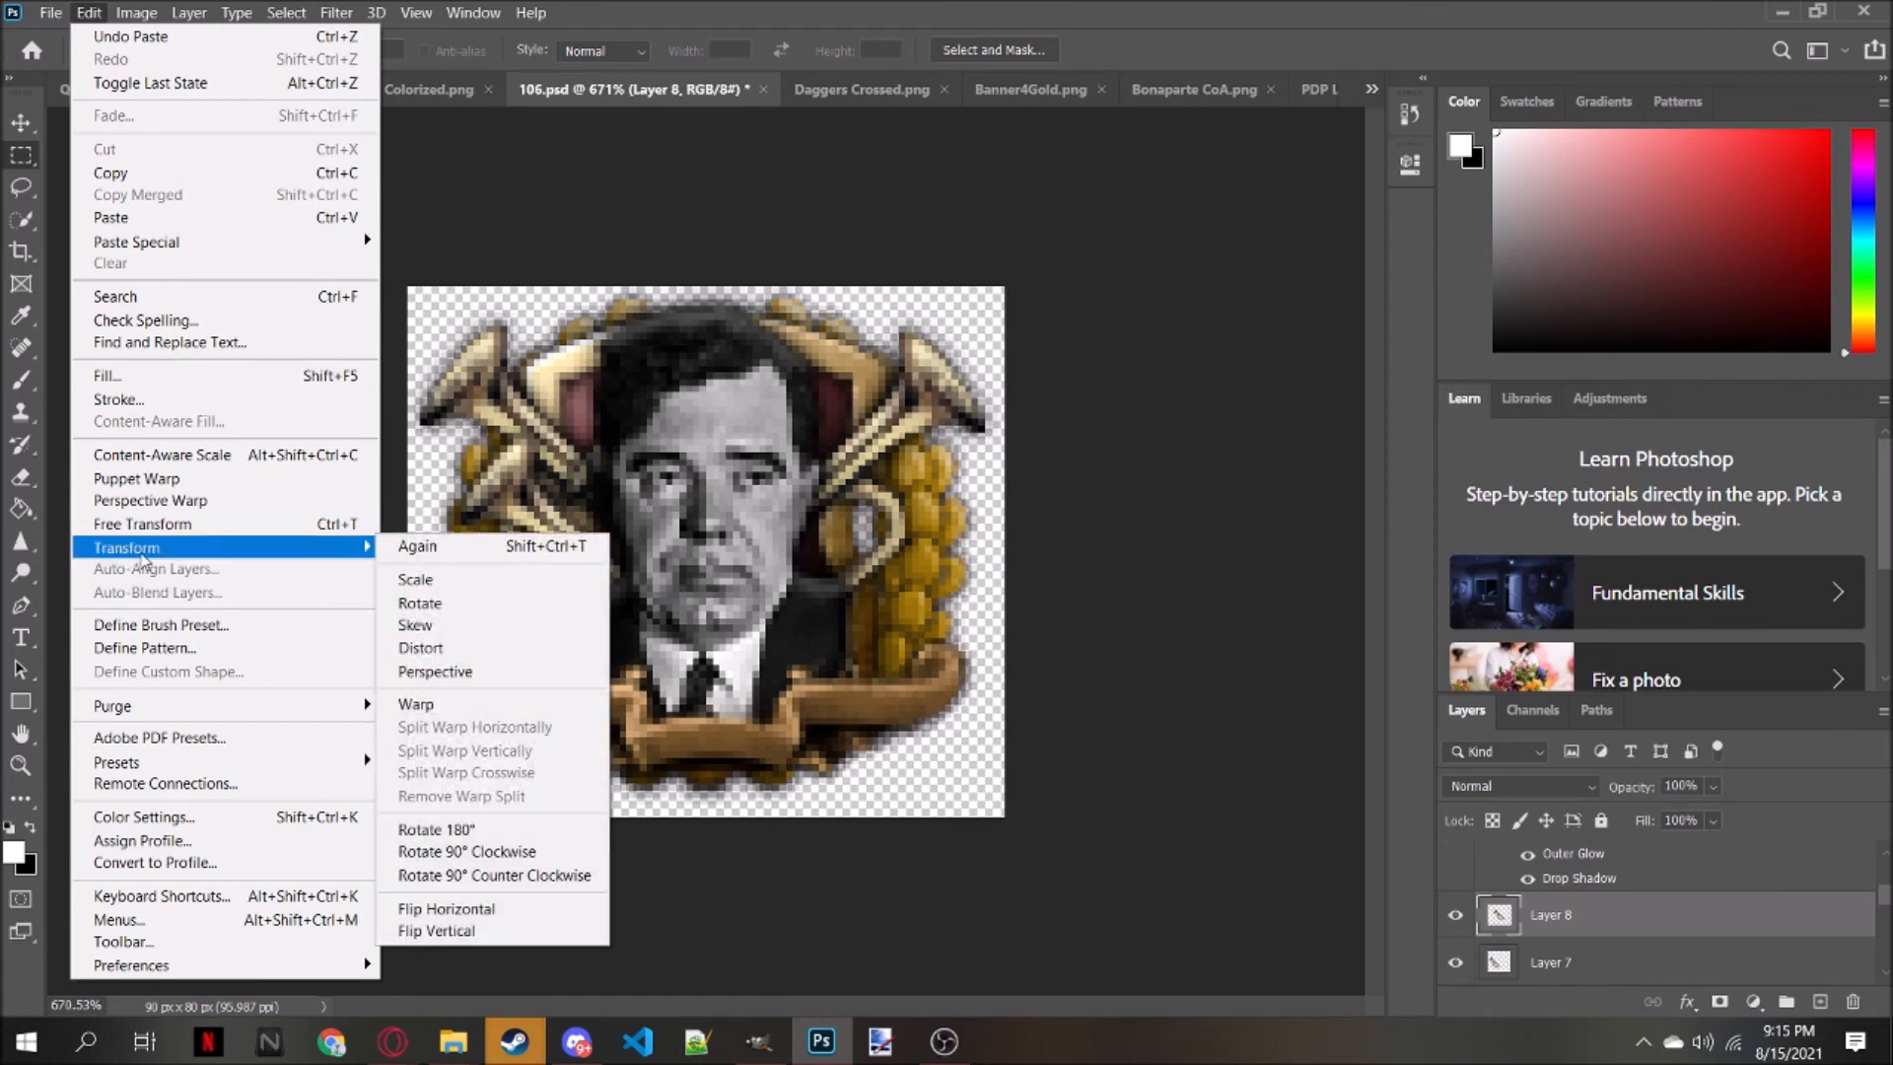
left_click(474, 909)
Move the flipped small trumpet about 20 px right and 3 px down, mirroring the lower-left trumpet
key("v")
left_click_drag(861, 515, 975, 496)
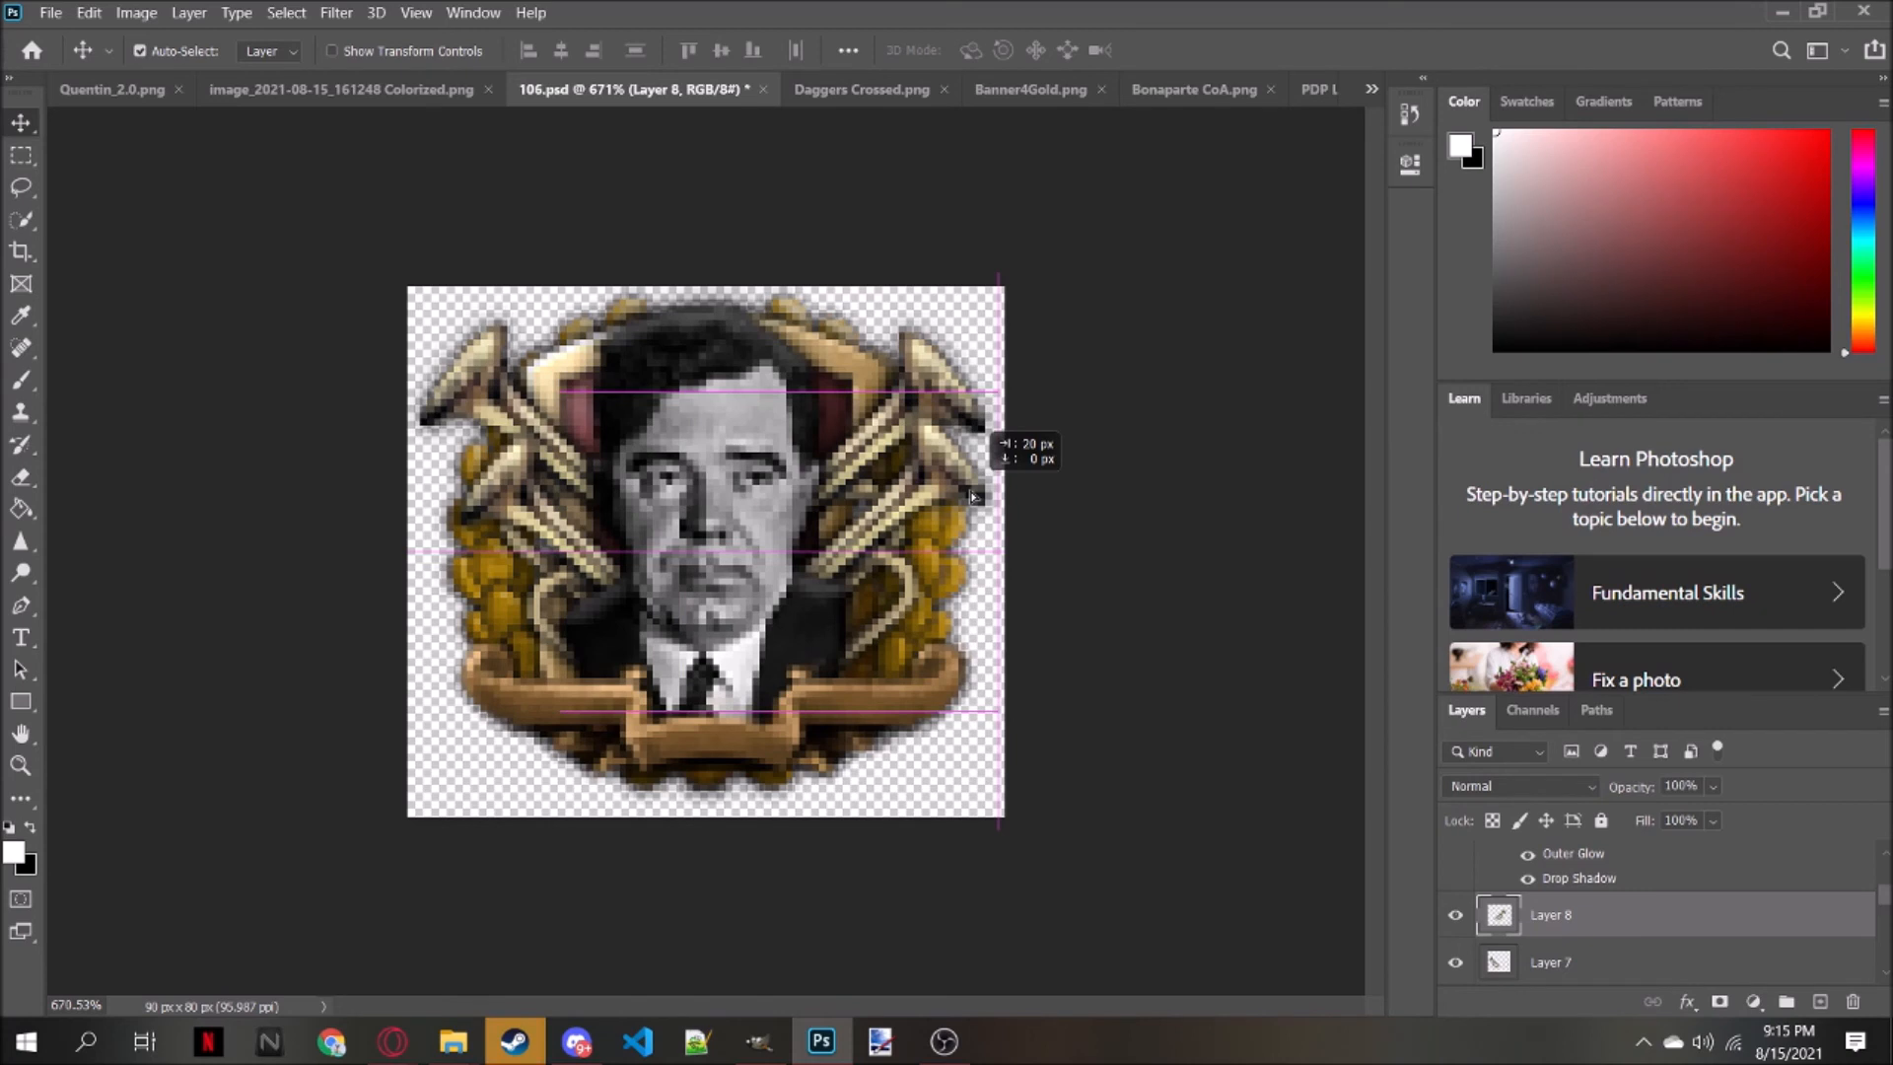
left_click_drag(975, 496, 975, 520)
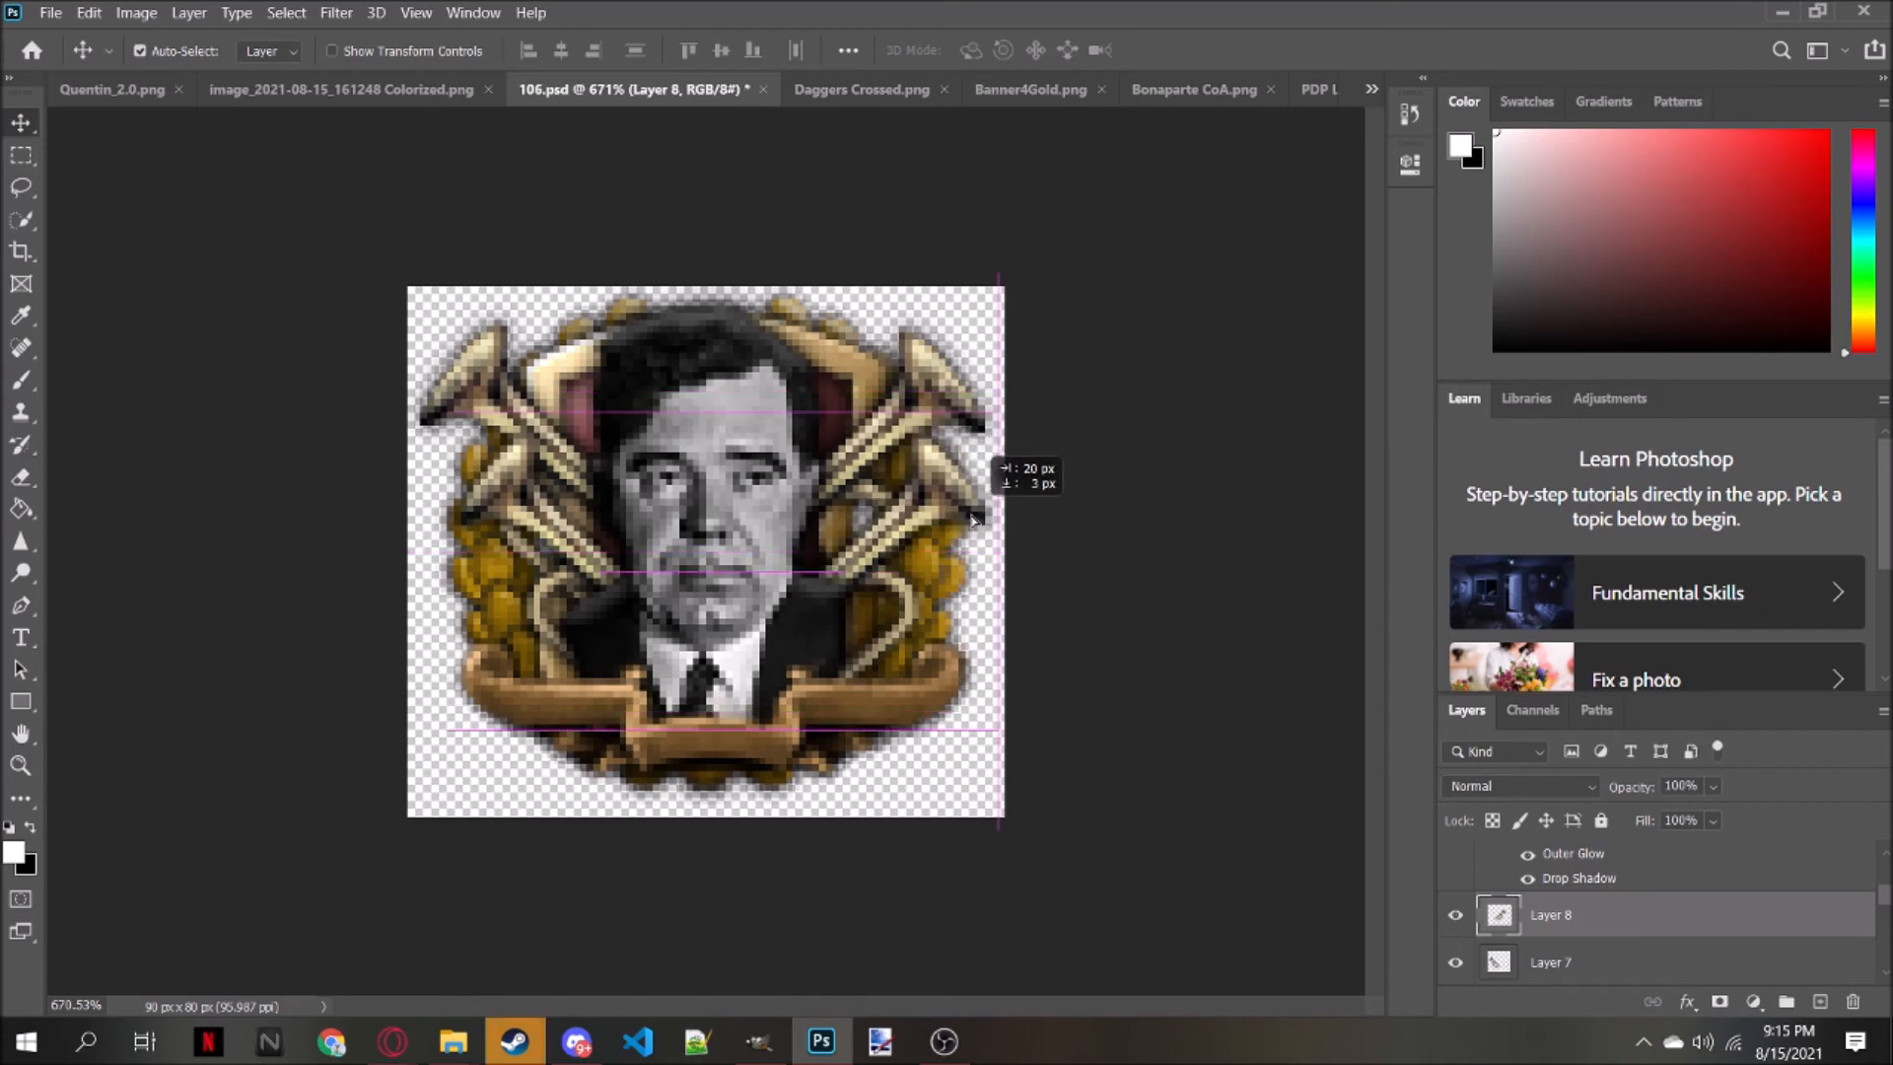
left_click_drag(974, 519, 974, 520)
Examine the shield with all four trumpets at several sizes and look through its layer stack
key("ctrl+minus")
key("ctrl+minus")
key("ctrl+minus")
key("ctrl+minus")
key("ctrl+minus")
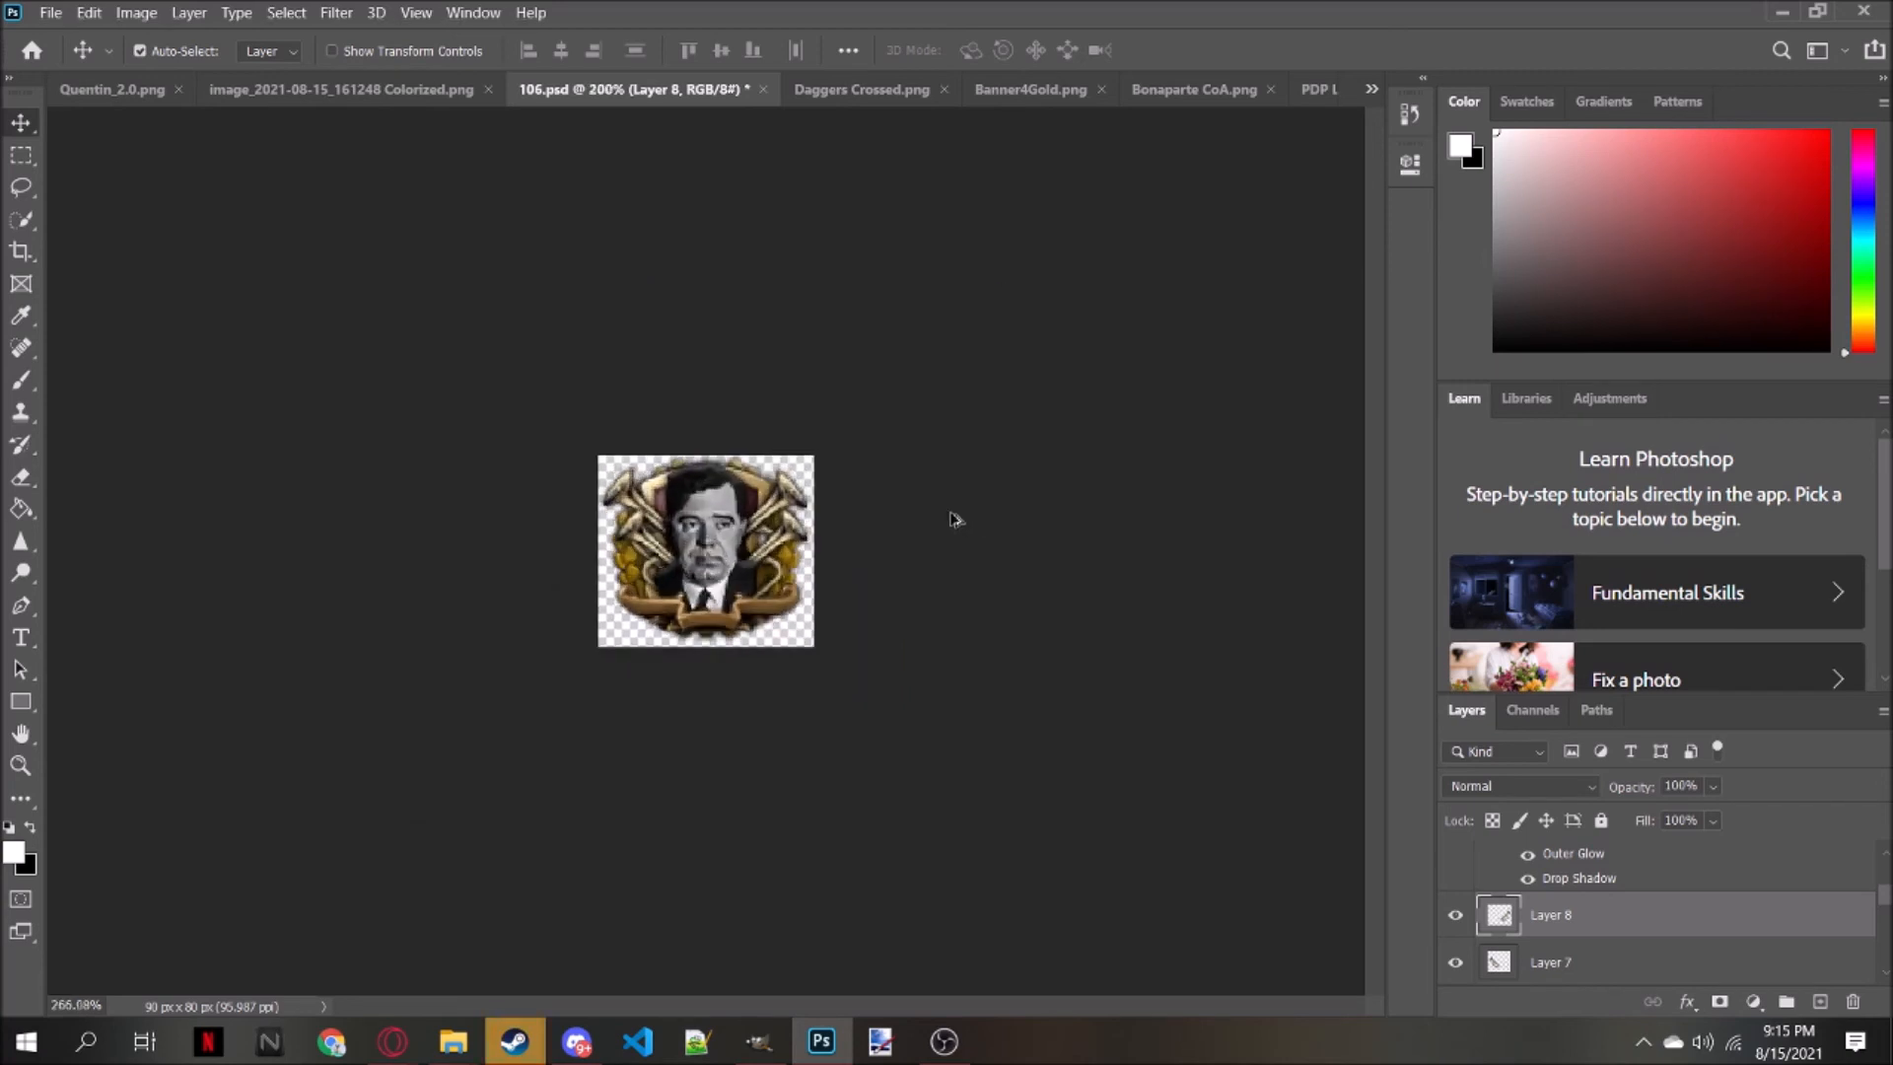
scroll(953, 518, "up", 2)
left_click_drag(801, 535, 802, 535)
scroll(834, 467, "down", 5)
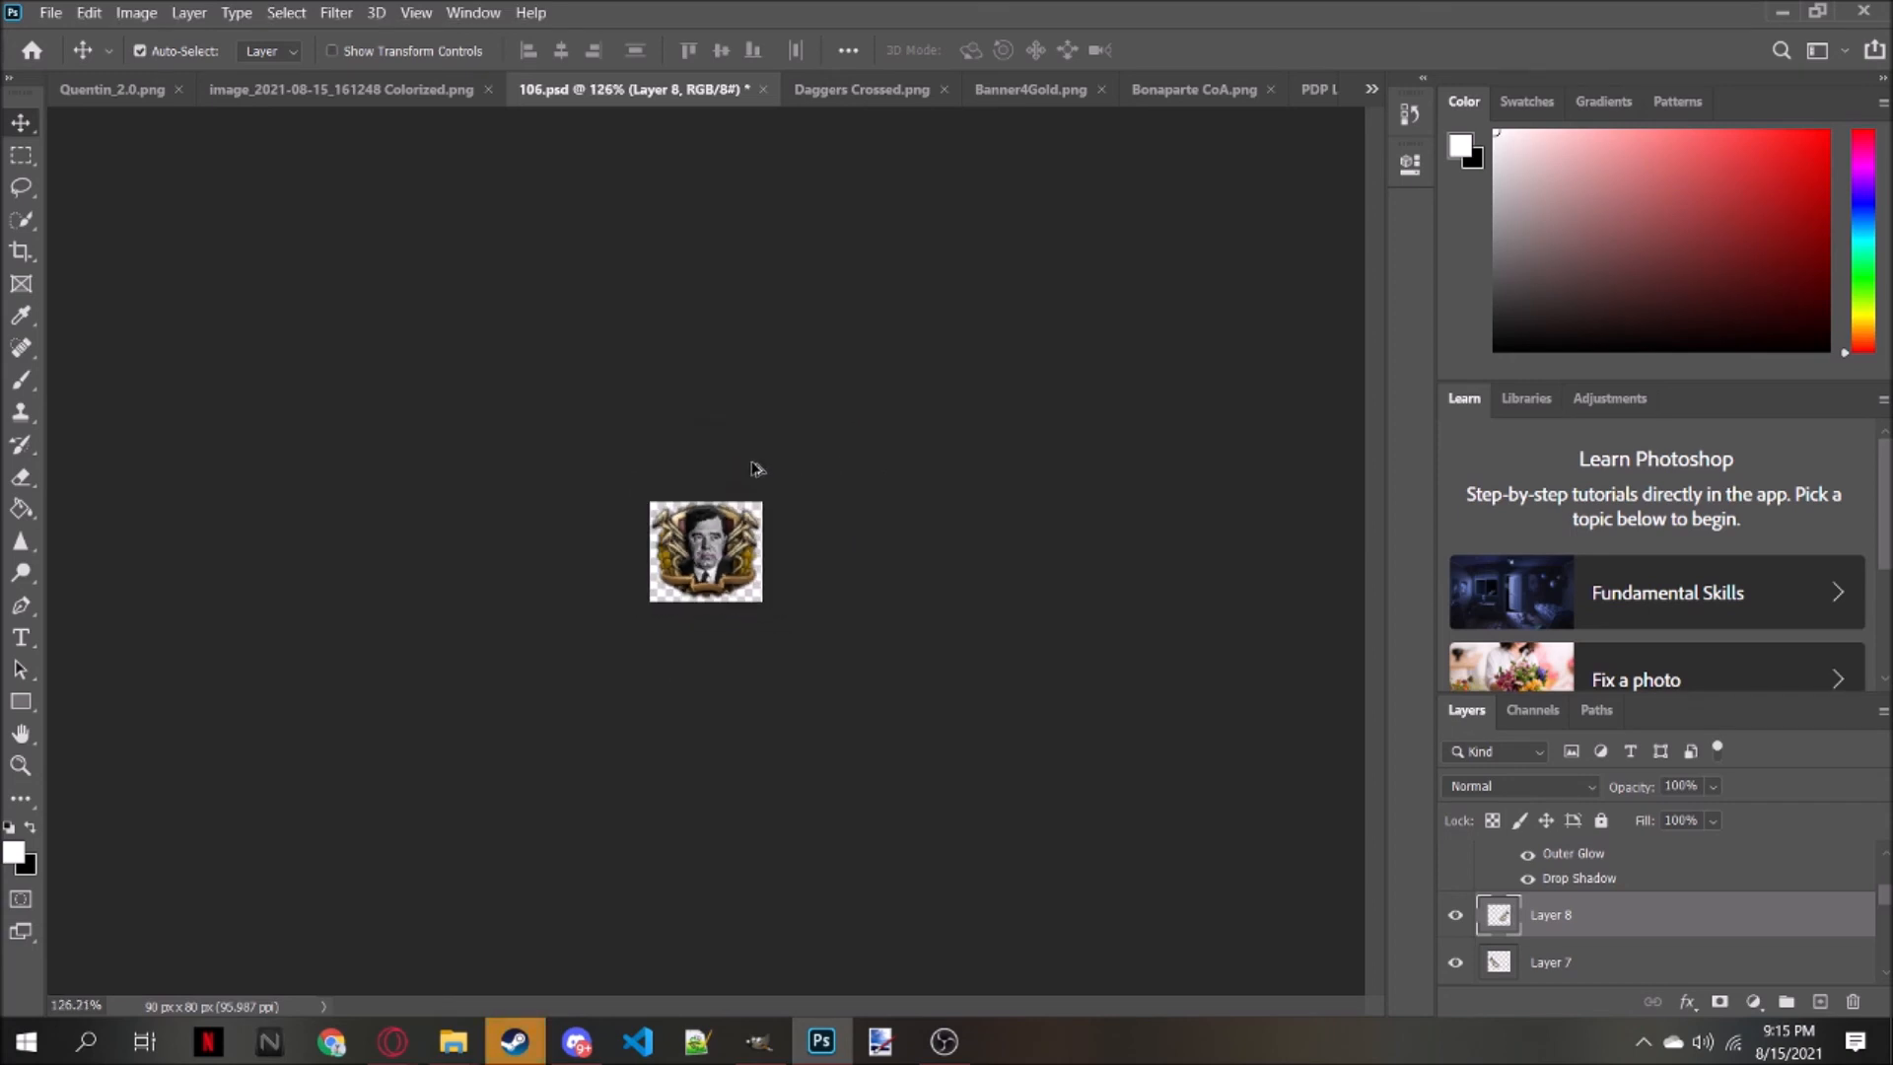
scroll(714, 423, "up", 5)
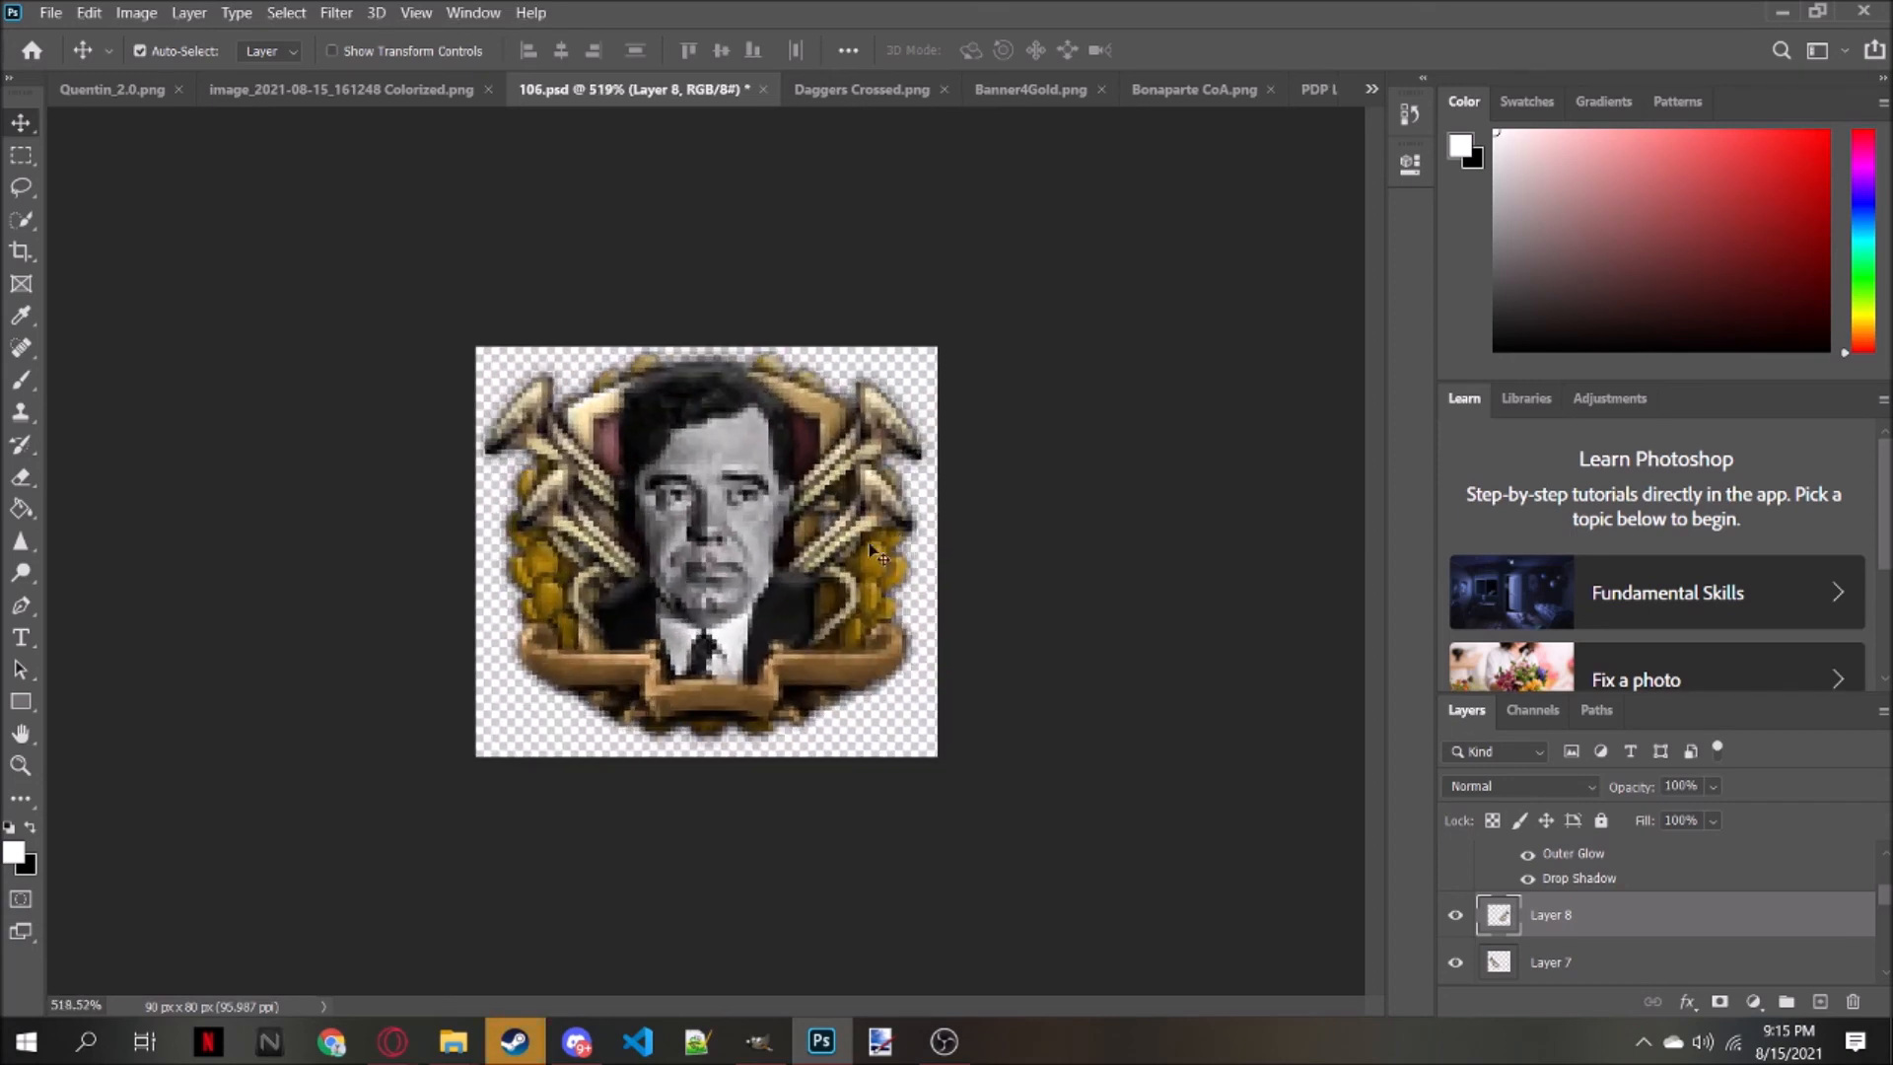
scroll(707, 488, "down", 4)
scroll(707, 487, "up", 3)
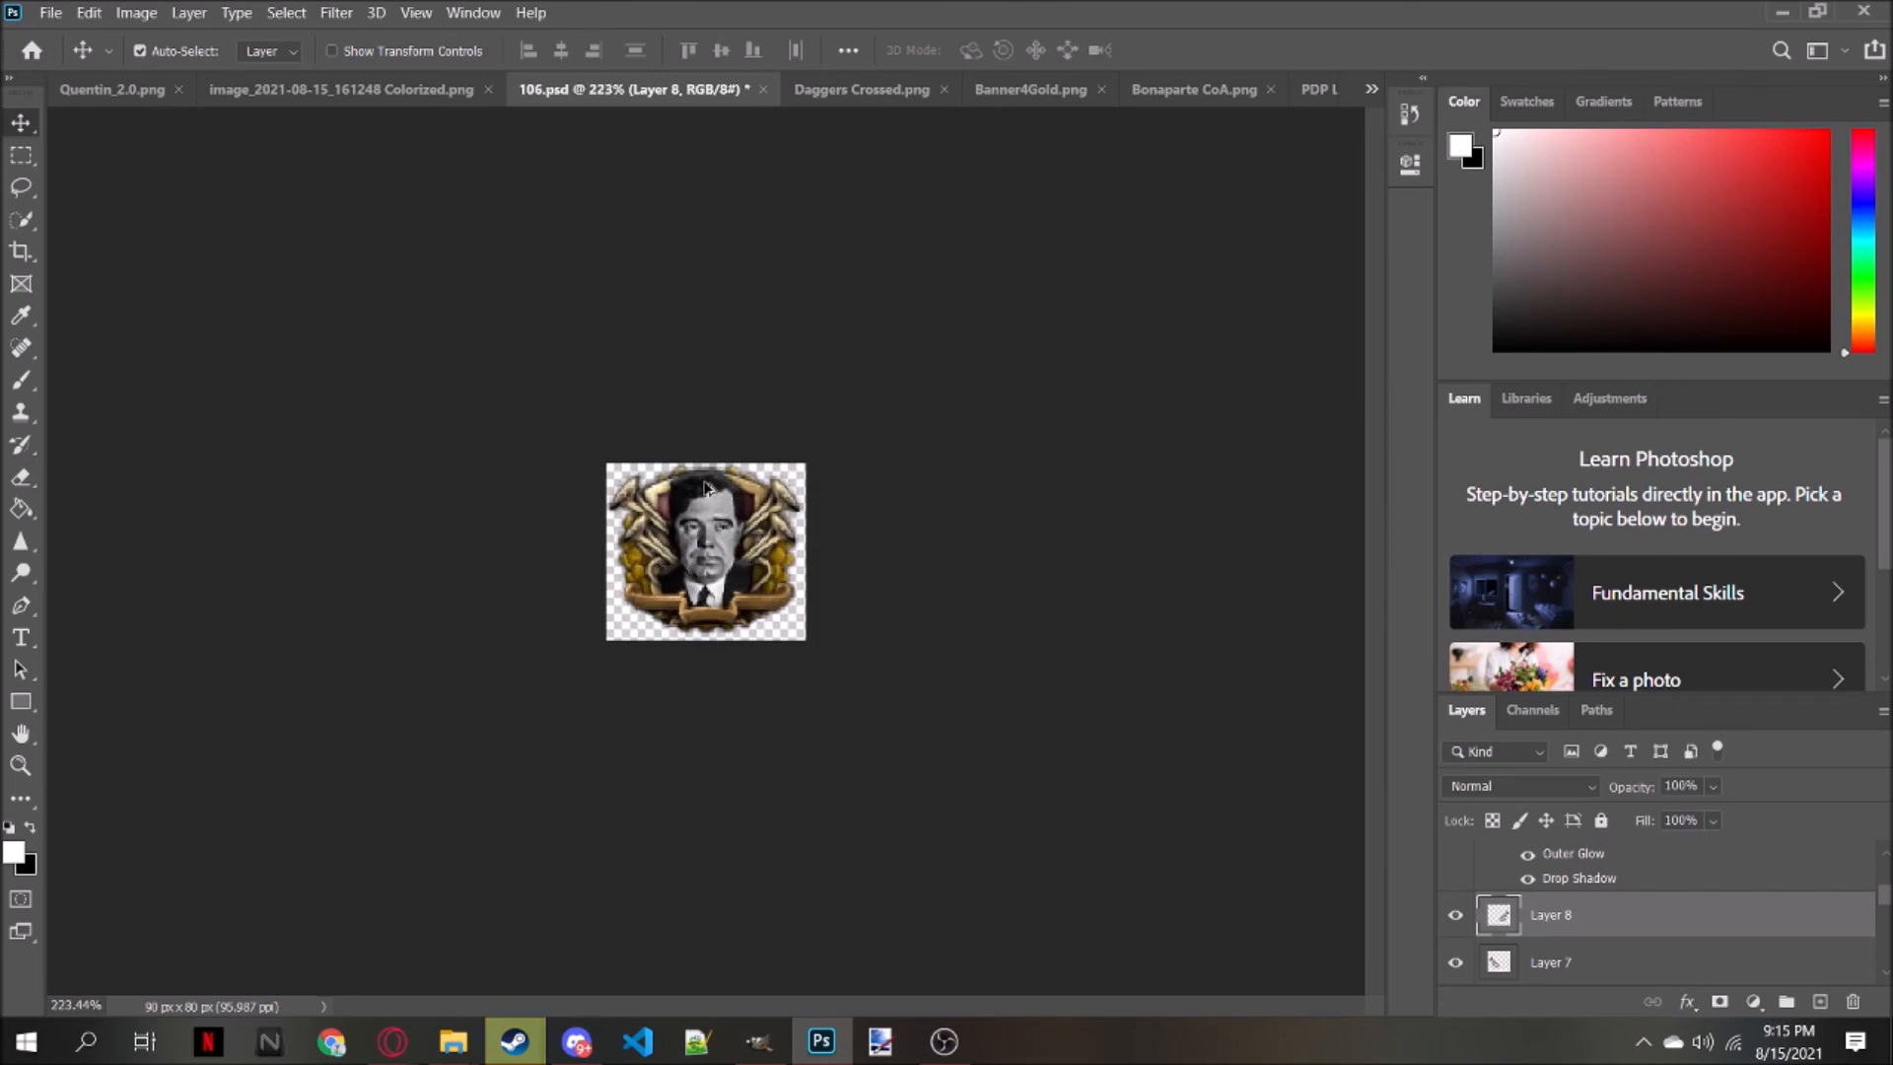
scroll(707, 487, "down", 3)
scroll(707, 487, "up", 3)
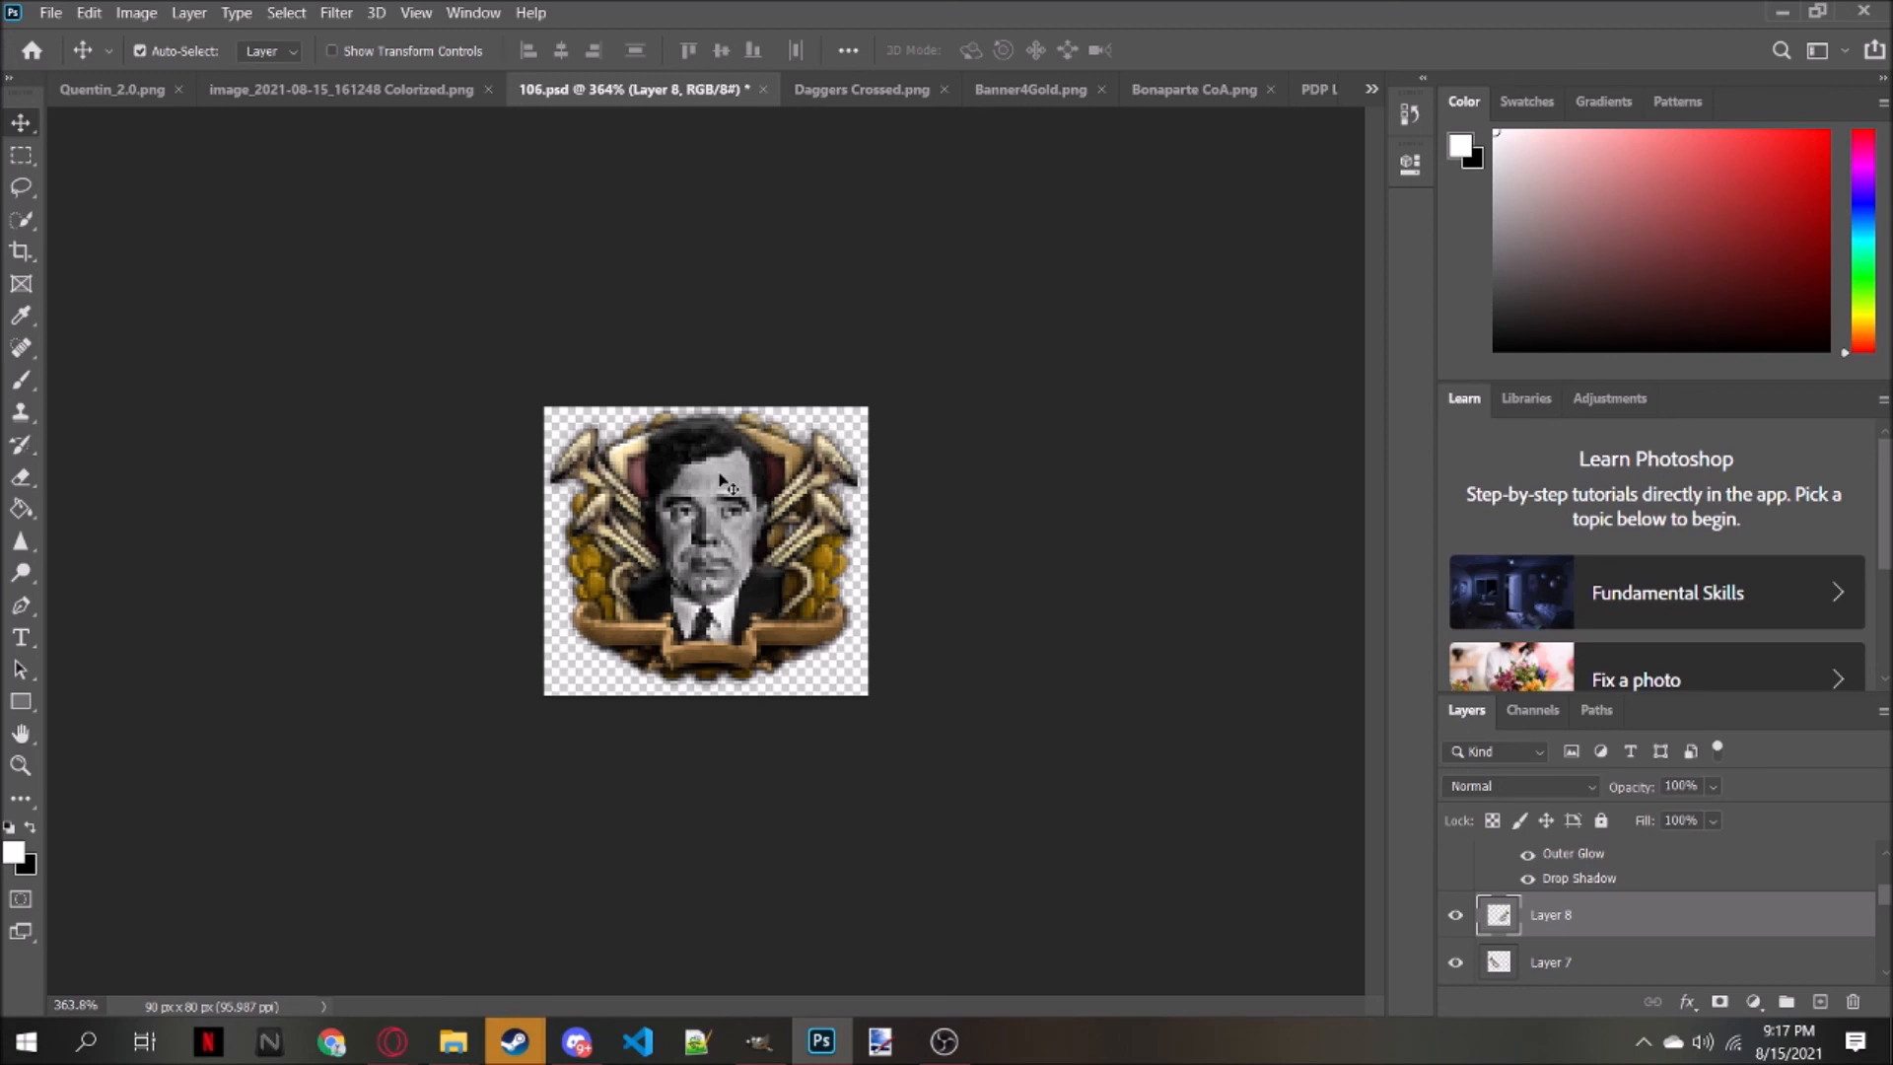
scroll(1697, 909, "down", 3)
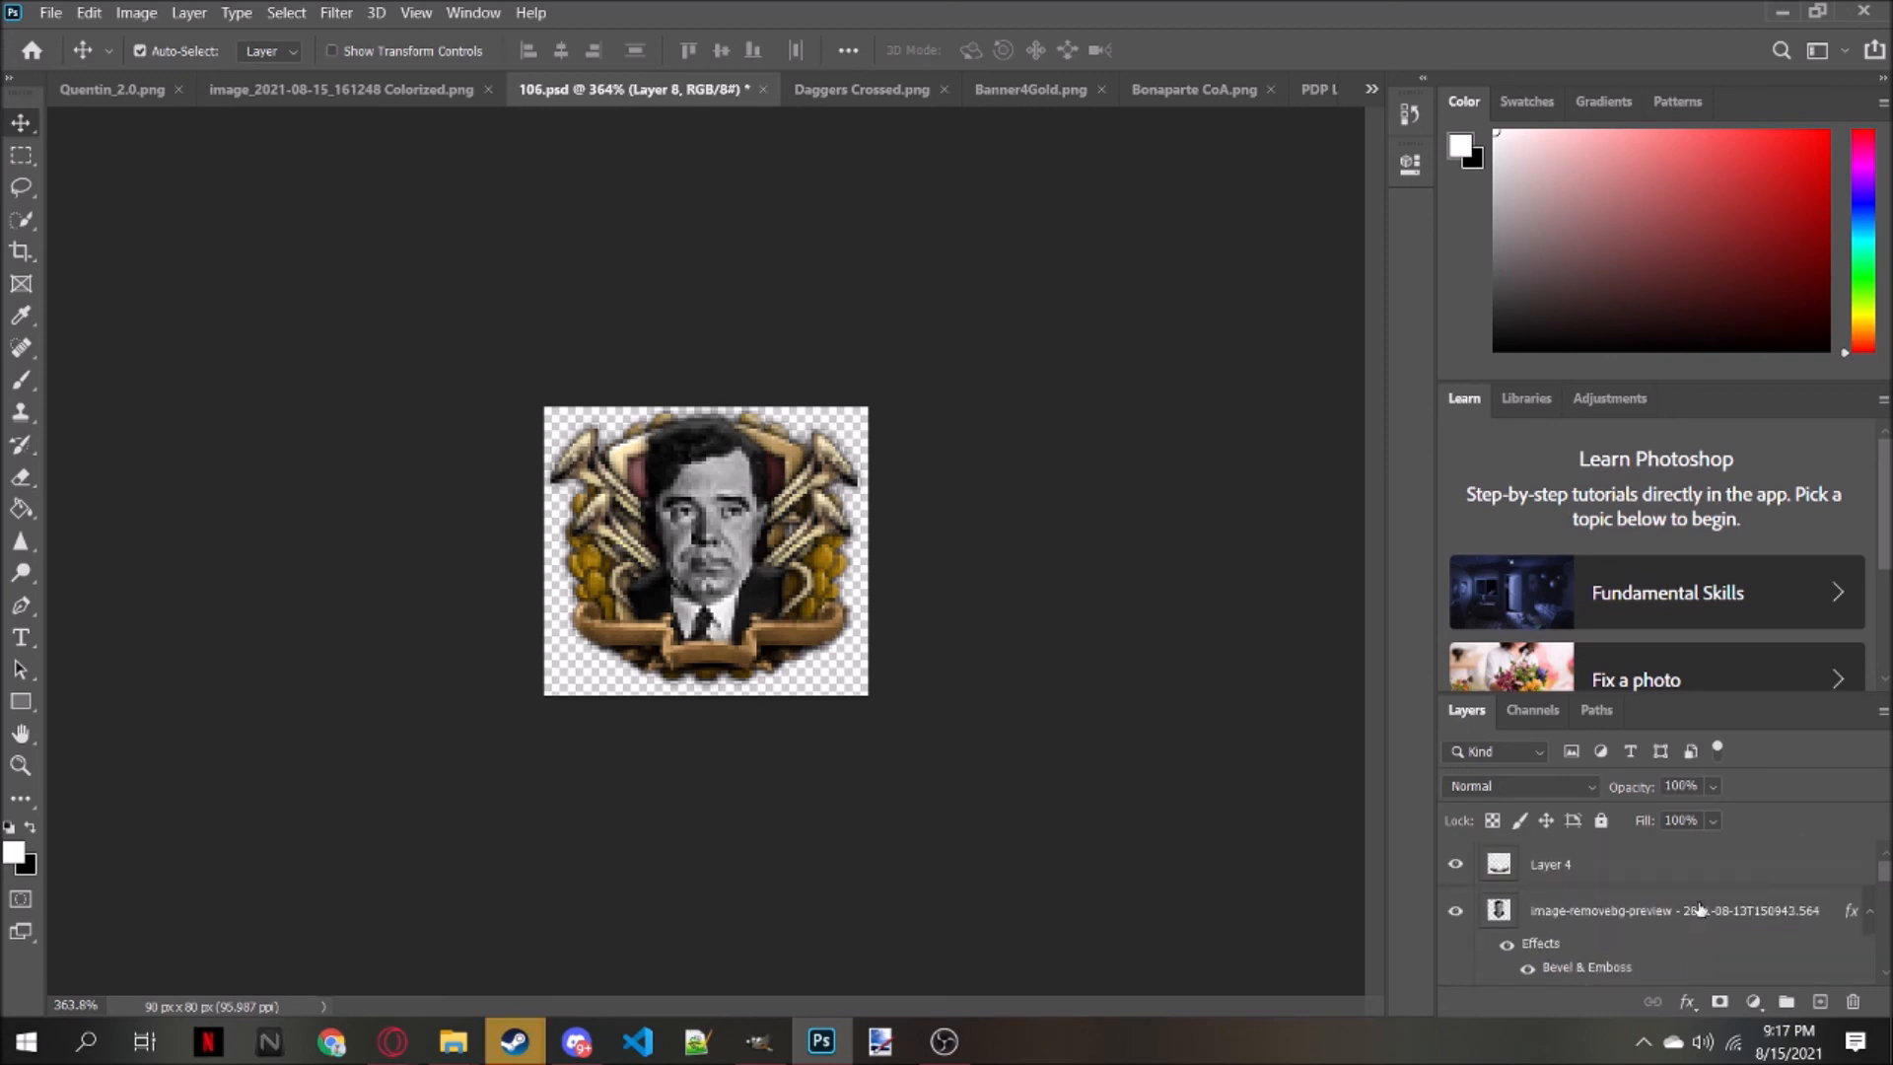